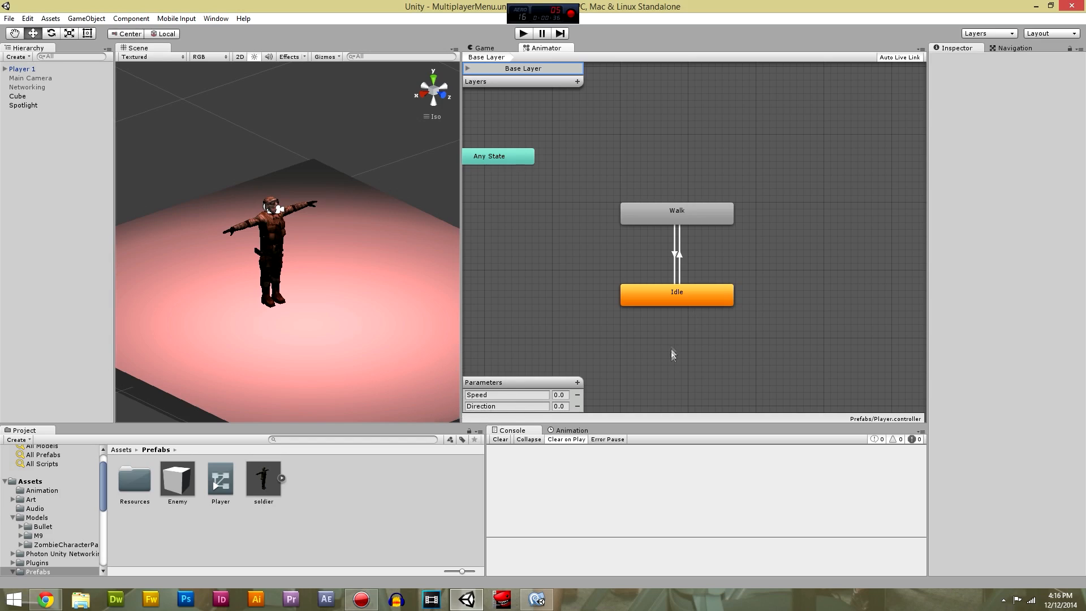
{"action": "scroll", "coordinate": [708, 323], "scroll_direction": "down", "scroll_amount": 3}
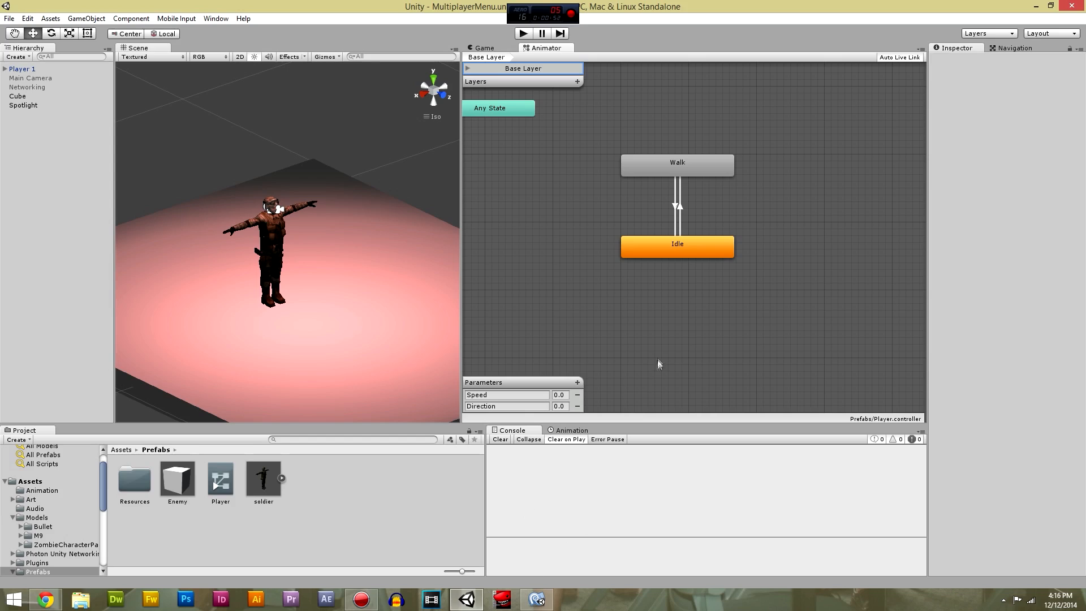
{"action": "right_click", "coordinate": [577, 289]}
{"action": "left_click", "coordinate": [548, 197]}
{"action": "right_click", "coordinate": [514, 200]}
{"action": "left_click", "coordinate": [496, 204]}
{"action": "left_click", "coordinate": [332, 508]}
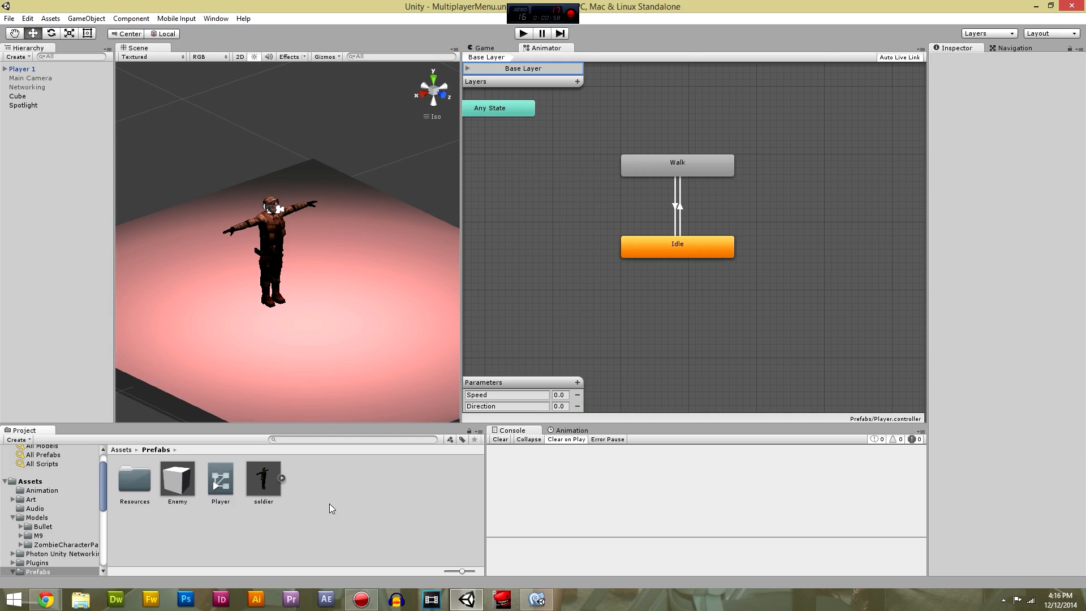
Open the Player folder inside the project's Assets > Scripts folder.
{"action": "left_click", "coordinate": [120, 450]}
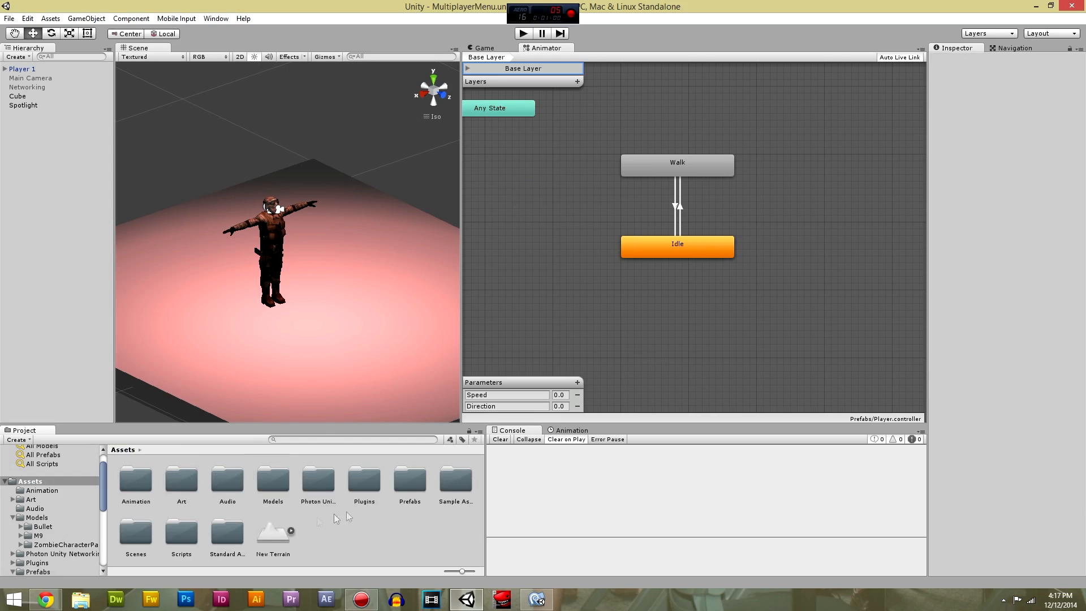
{"action": "double_click", "coordinate": [181, 534]}
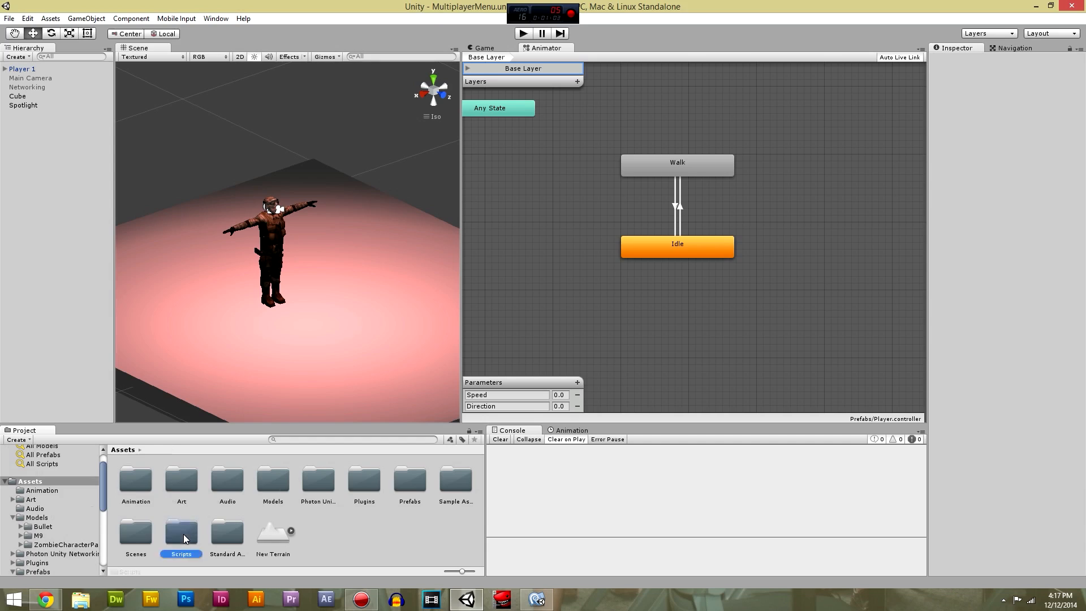
{"action": "double_click", "coordinate": [304, 507]}
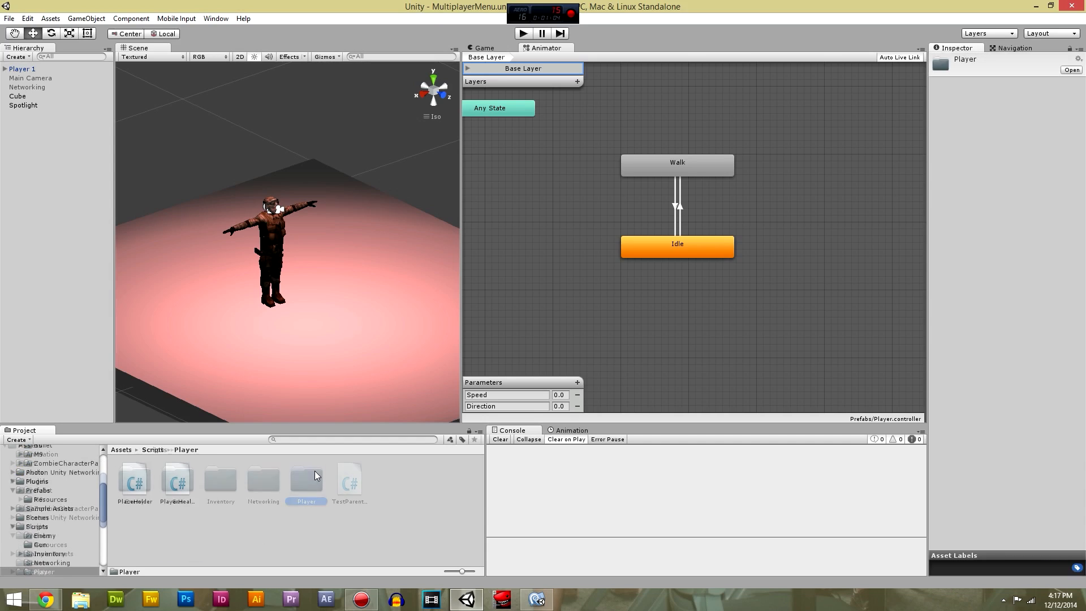
{"action": "right_click", "coordinate": [271, 511]}
{"action": "mouse_move", "coordinate": [315, 339]}
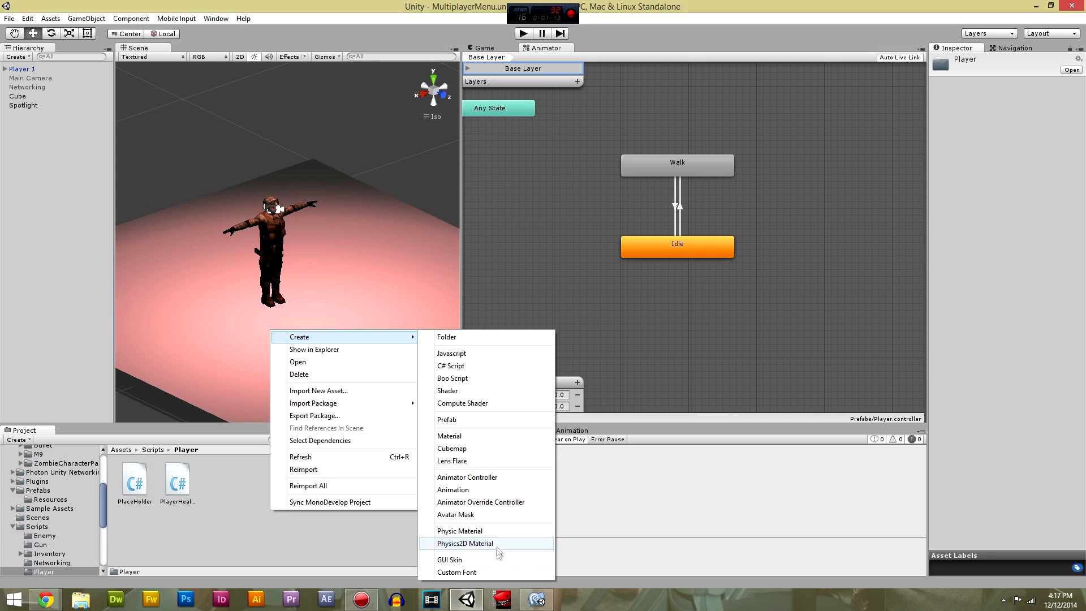
{"action": "left_click", "coordinate": [478, 357]}
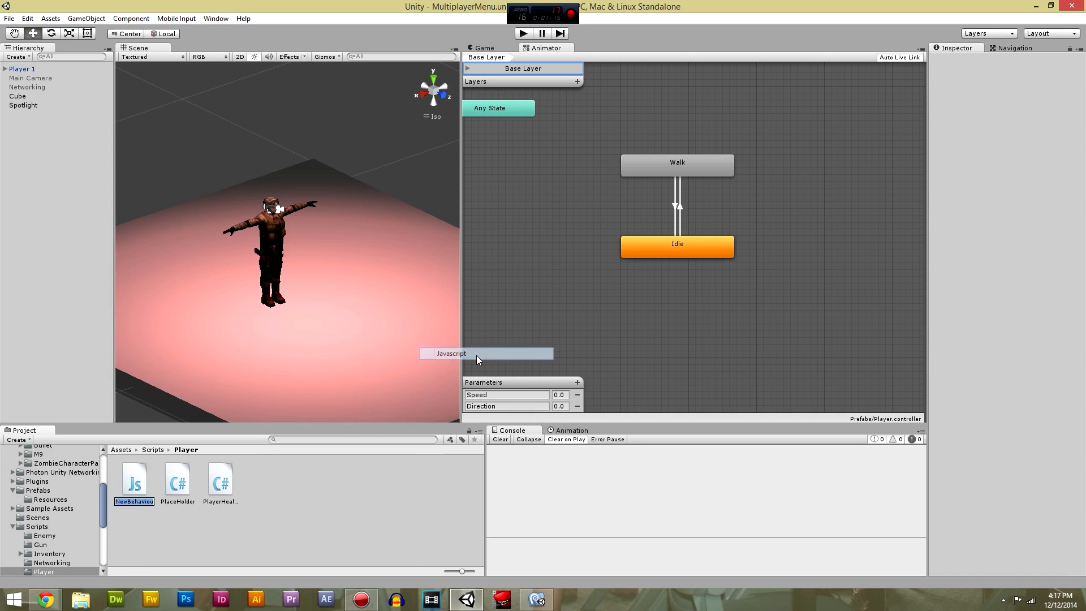
{"action": "left_click", "coordinate": [139, 485]}
{"action": "key", "text": "Delete"}
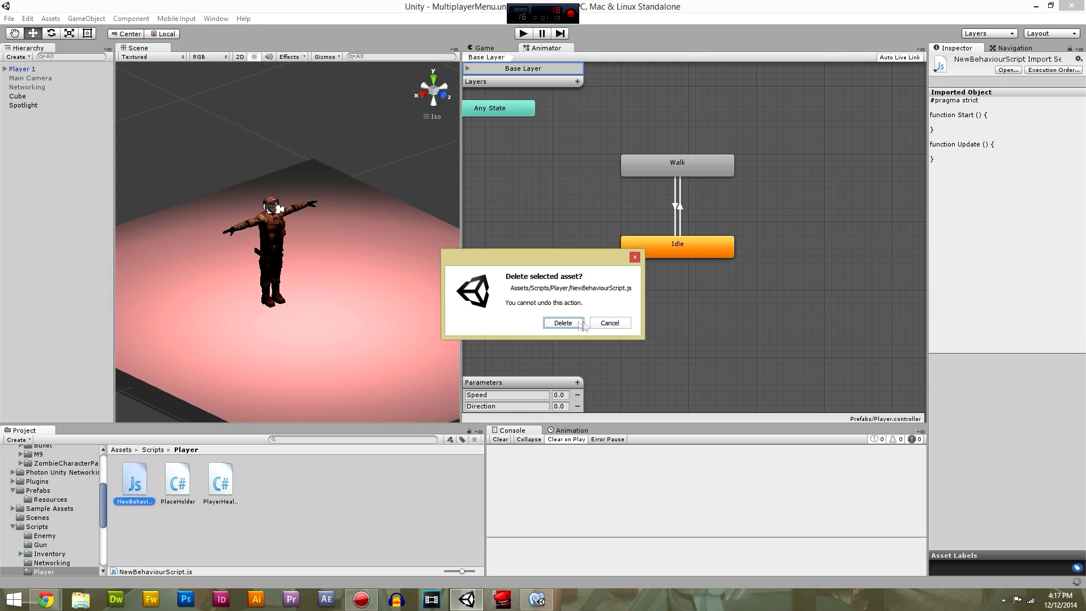
{"action": "left_click", "coordinate": [557, 323]}
Create a C# script named Animations in the Player scripts folder.
{"action": "right_click", "coordinate": [309, 486]}
{"action": "mouse_move", "coordinate": [359, 315]}
{"action": "left_click", "coordinate": [498, 345]}
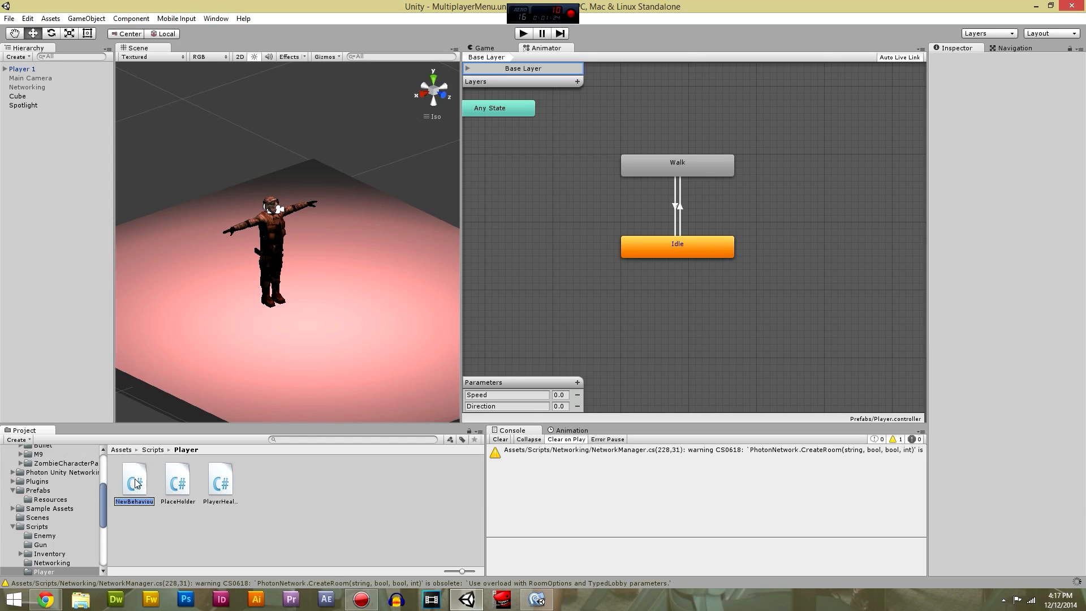
{"action": "key", "text": "BackSpace"}
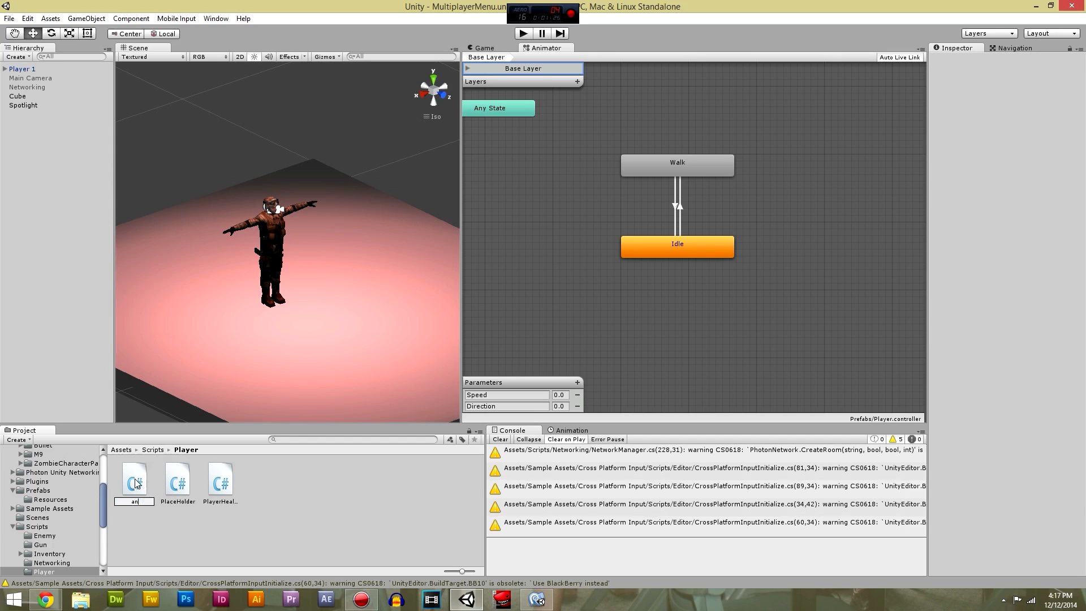
{"action": "type", "text": "Animations"}
{"action": "key", "text": "Return"}
Open the Animations script in MonoDevelop and enlarge the code text.
{"action": "double_click", "coordinate": [137, 482]}
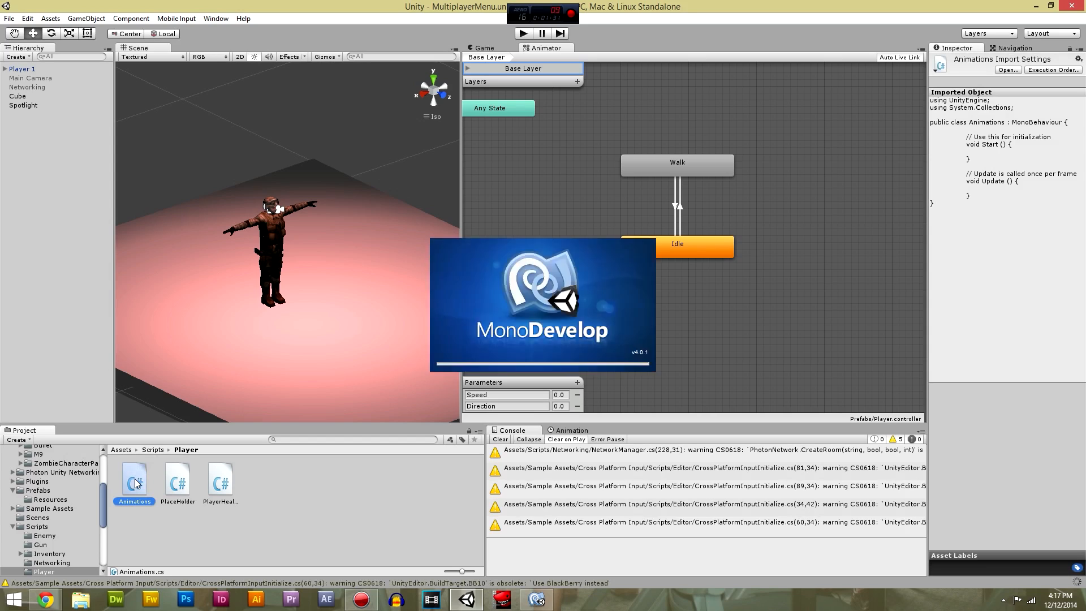
{"action": "left_click", "coordinate": [538, 601]}
{"action": "left_click", "coordinate": [335, 151]}
{"action": "scroll", "coordinate": [368, 180], "scroll_direction": "up", "scroll_amount": 5, "text": "ctrl"}
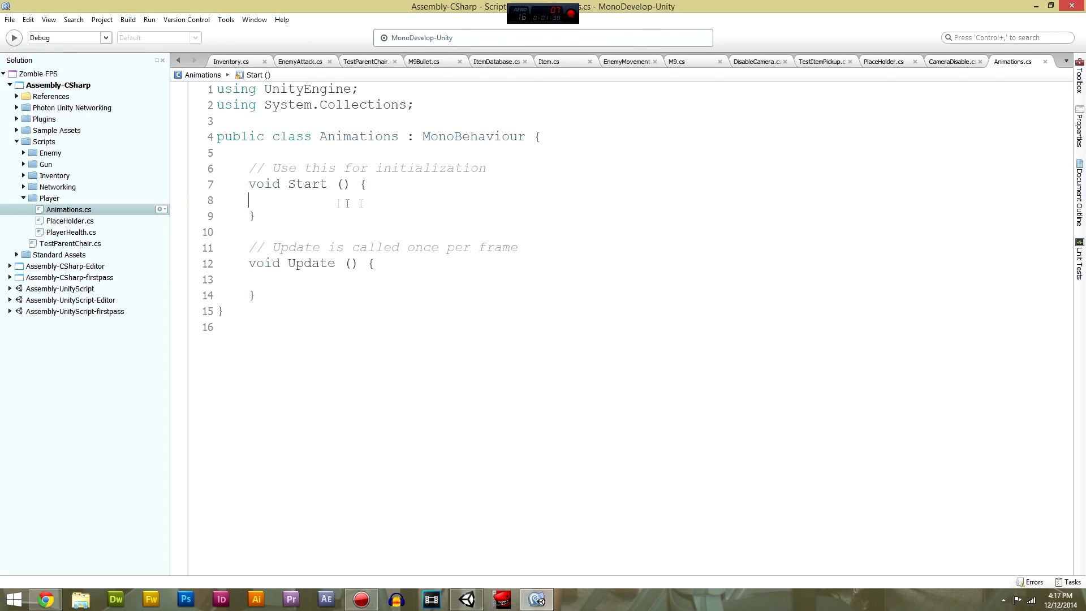
Add blank lines above the Start method's comment in the Animations class and begin a private field declaration.
{"action": "left_click", "coordinate": [365, 123]}
{"action": "left_click", "coordinate": [346, 153]}
{"action": "key", "text": "Return"}
{"action": "key", "text": "Return"}
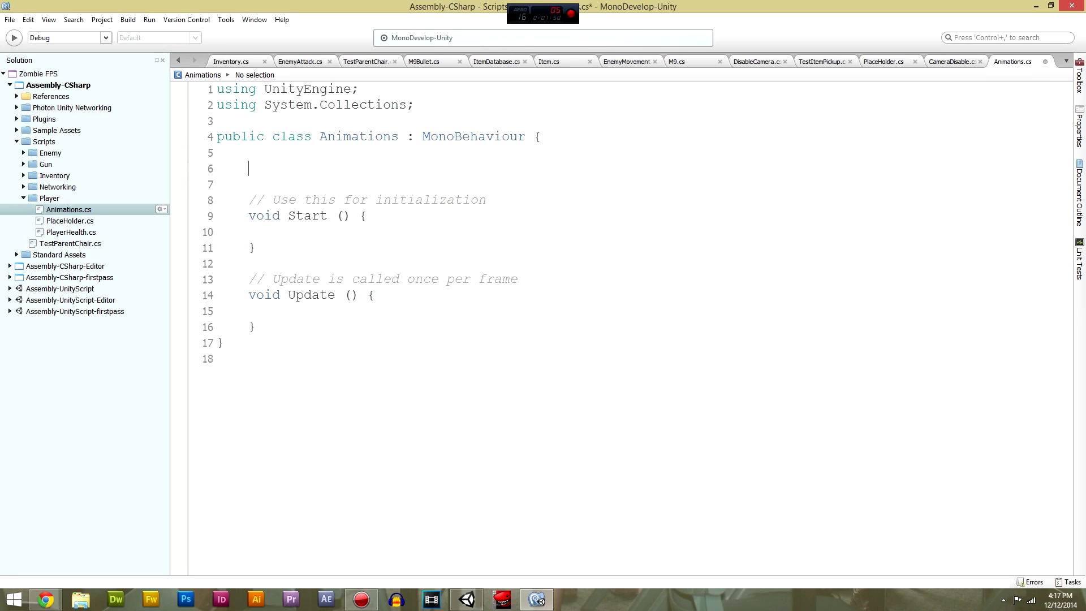
{"action": "type", "text": "private "}
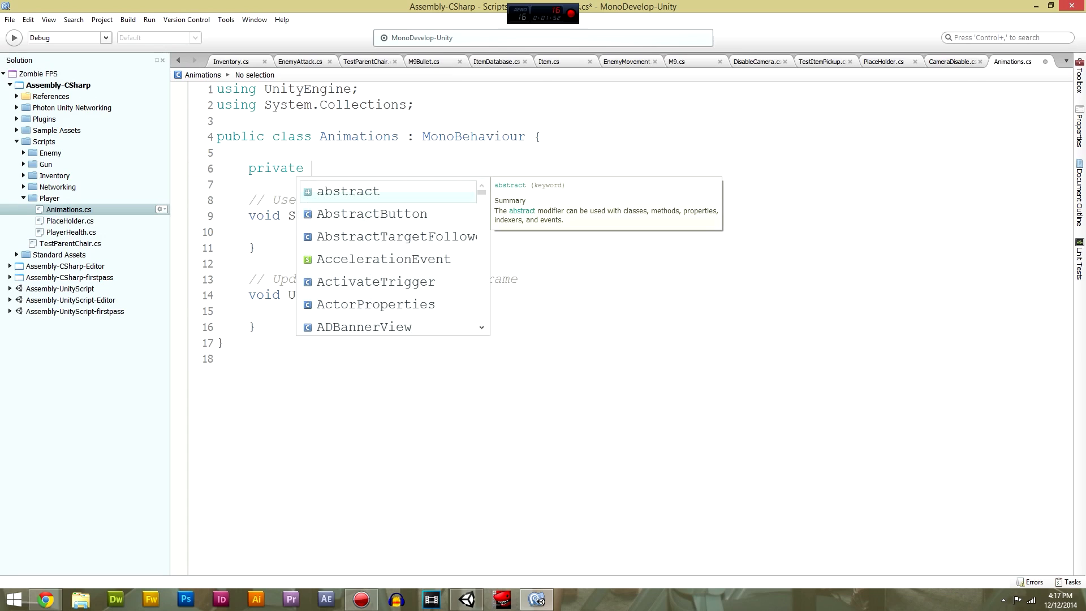
{"action": "type", "text": "anim"}
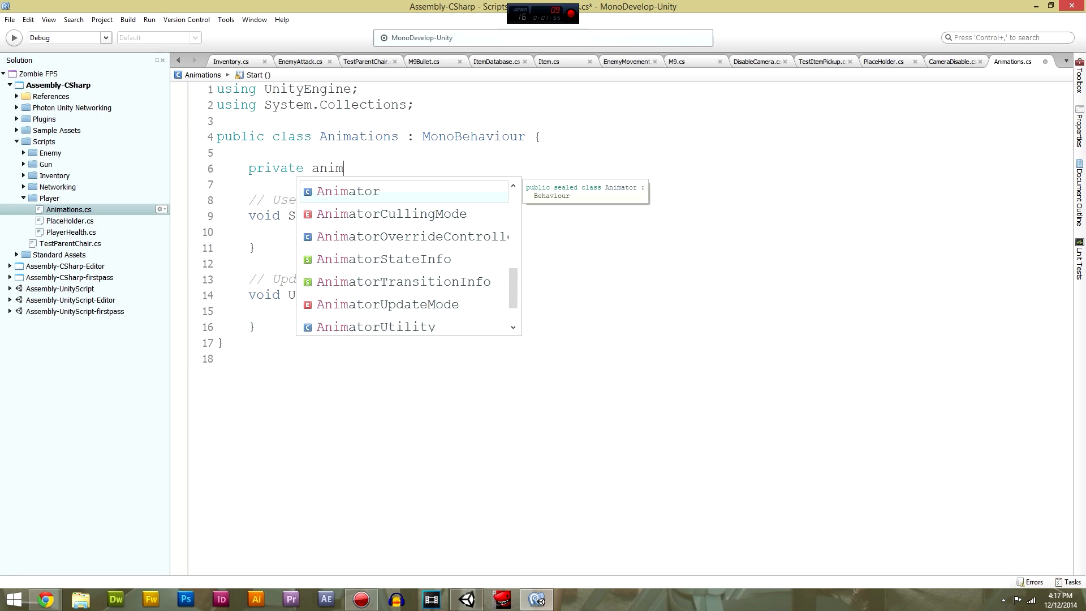
{"action": "key", "text": "BackSpace"}
{"action": "key", "text": "BackSpace"}
{"action": "key", "text": "BackSpace"}
{"action": "key", "text": "BackSpace"}
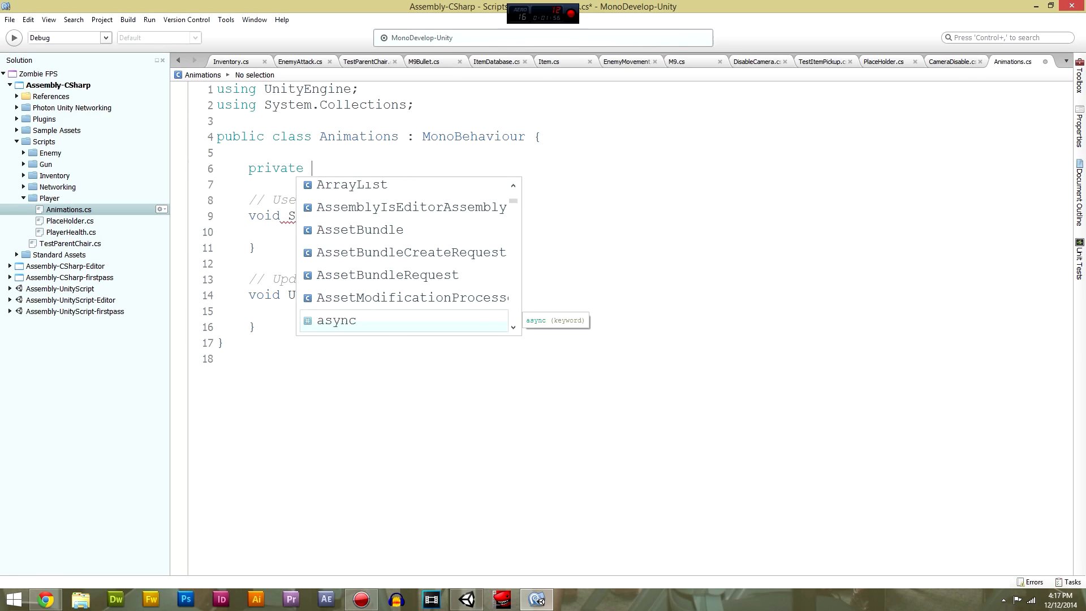
{"action": "left_click", "coordinate": [245, 64]}
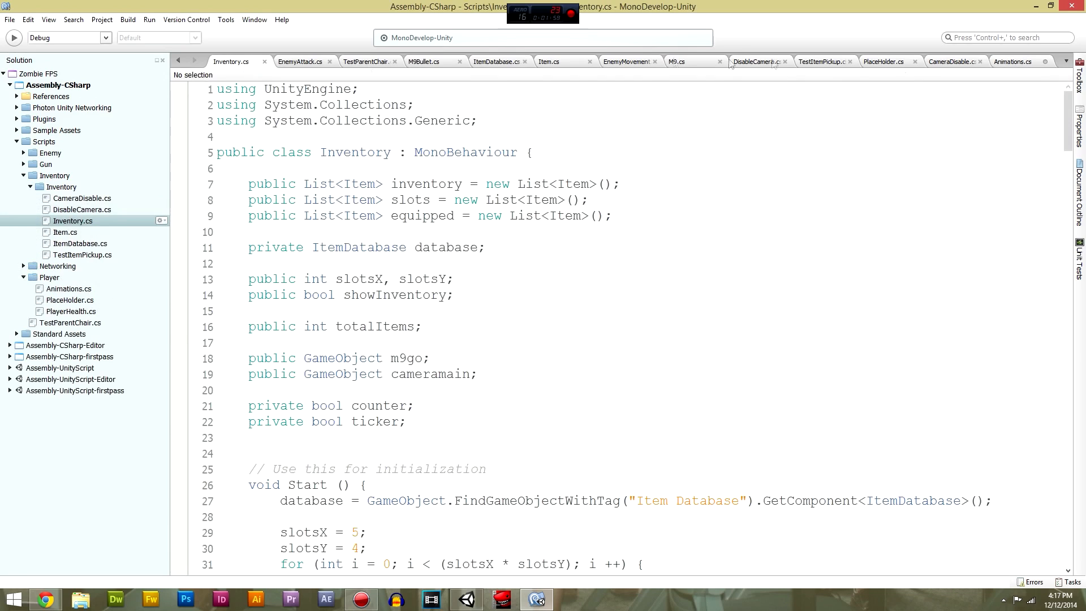
{"action": "left_click", "coordinate": [1013, 66]}
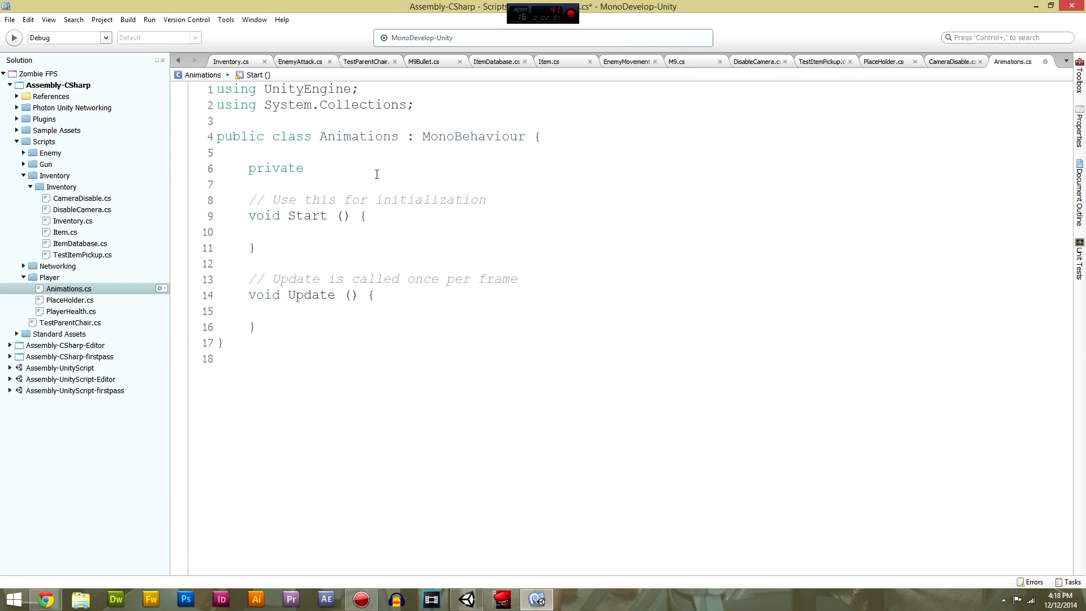
Complete the private field declaration with type Animator and the name anim.
{"action": "type", "text": "An"}
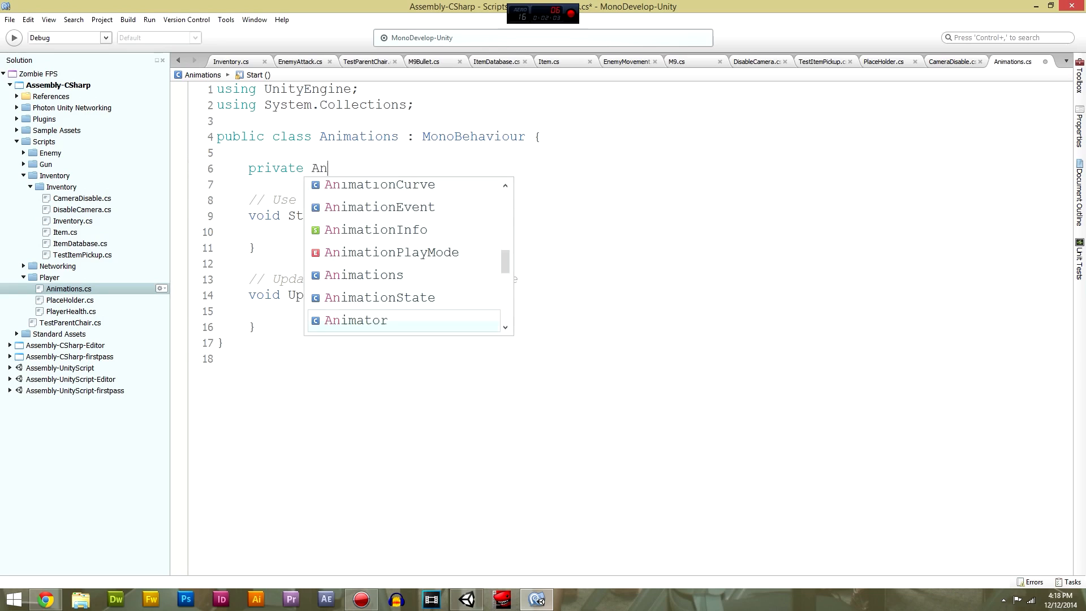
{"action": "key", "text": "Return"}
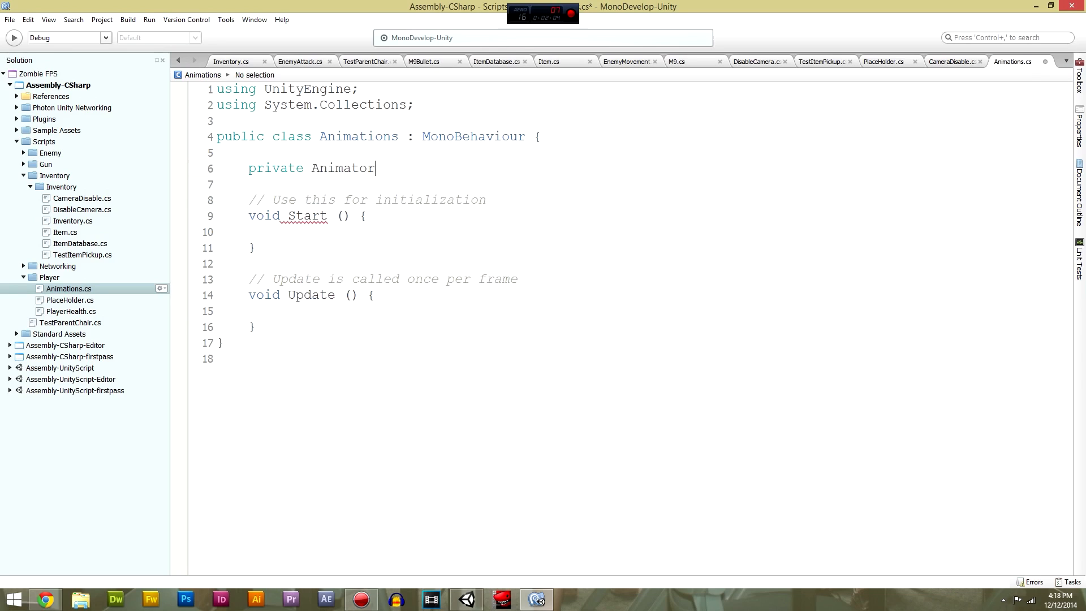
{"action": "type", "text": "anim;"}
In the Start method, add the line "anim = GetComponent<Animator> ();" and save the script.
{"action": "left_click", "coordinate": [353, 236]}
{"action": "type", "text": "anim "}
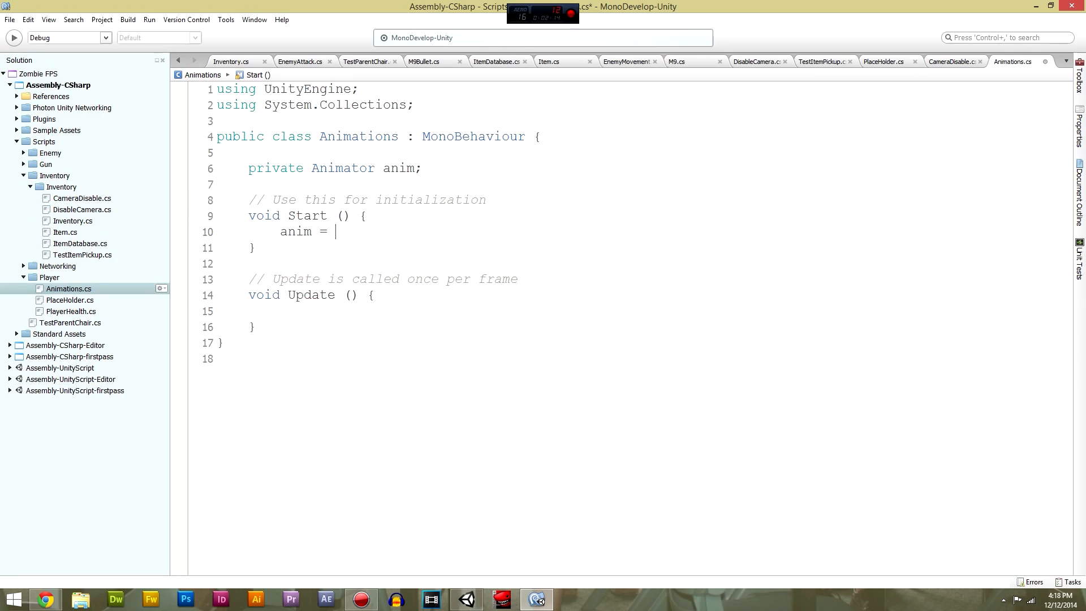
{"action": "type", "text": "= Get"}
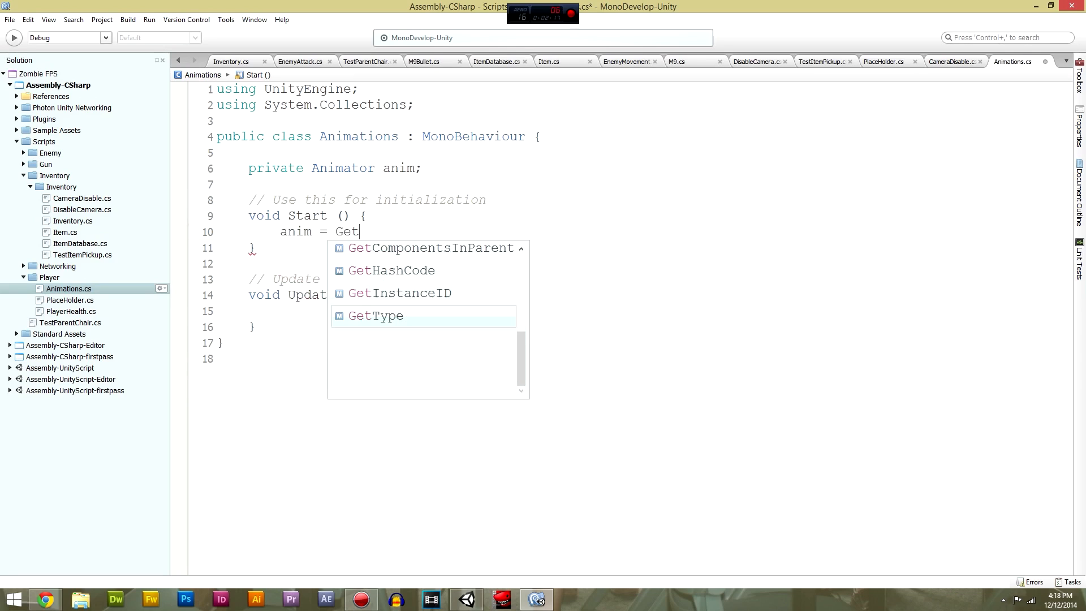
{"action": "key", "text": "Up"}
{"action": "key", "text": "Up"}
{"action": "key", "text": "Up"}
{"action": "key", "text": "Up"}
{"action": "key", "text": "Up"}
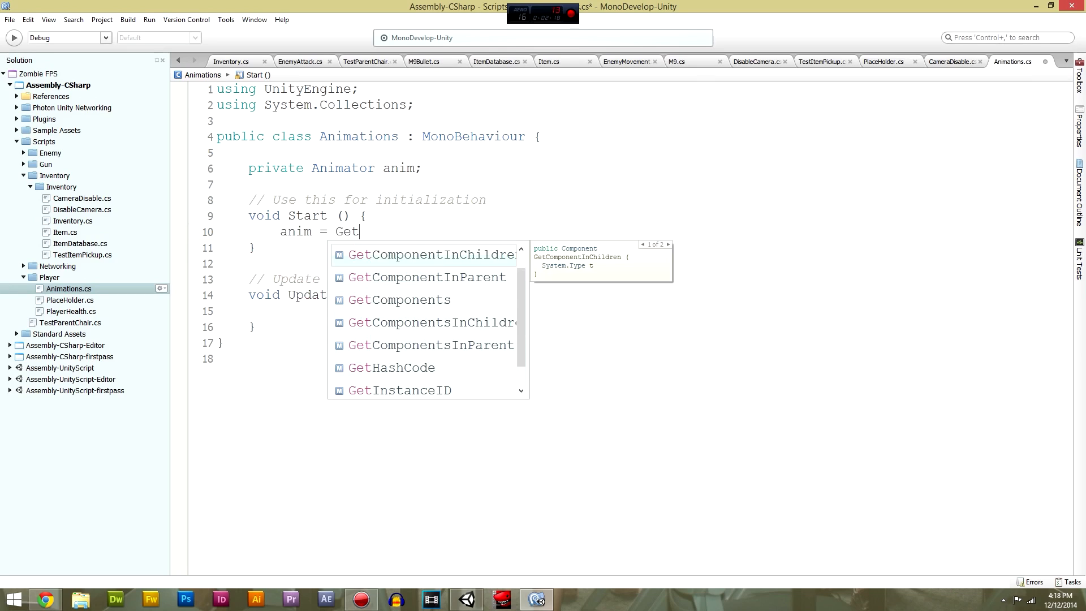
{"action": "key", "text": "Return"}
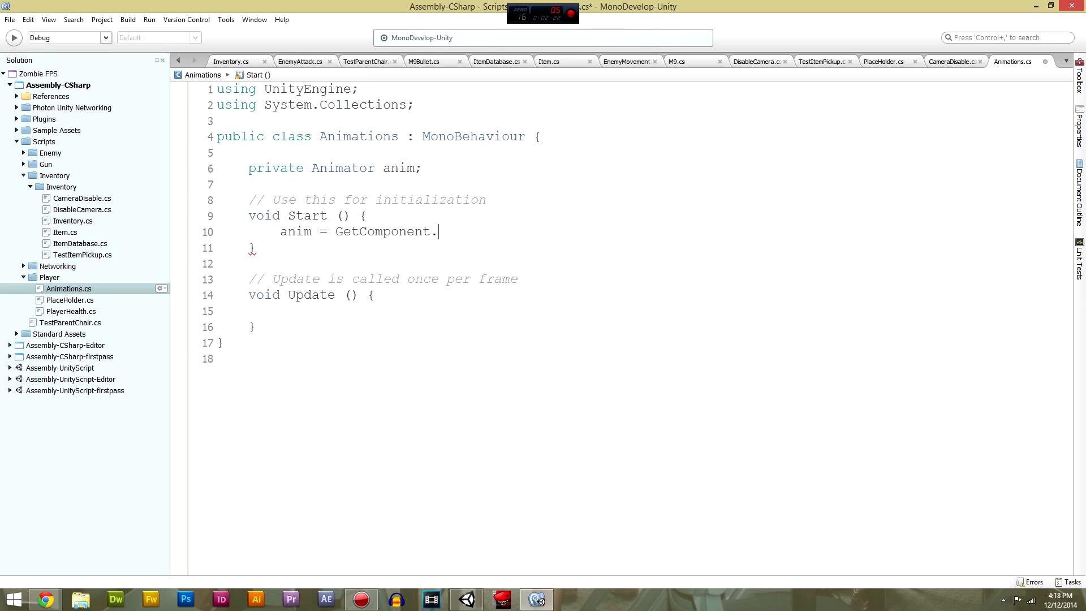
{"action": "type", "text": "<Ani"}
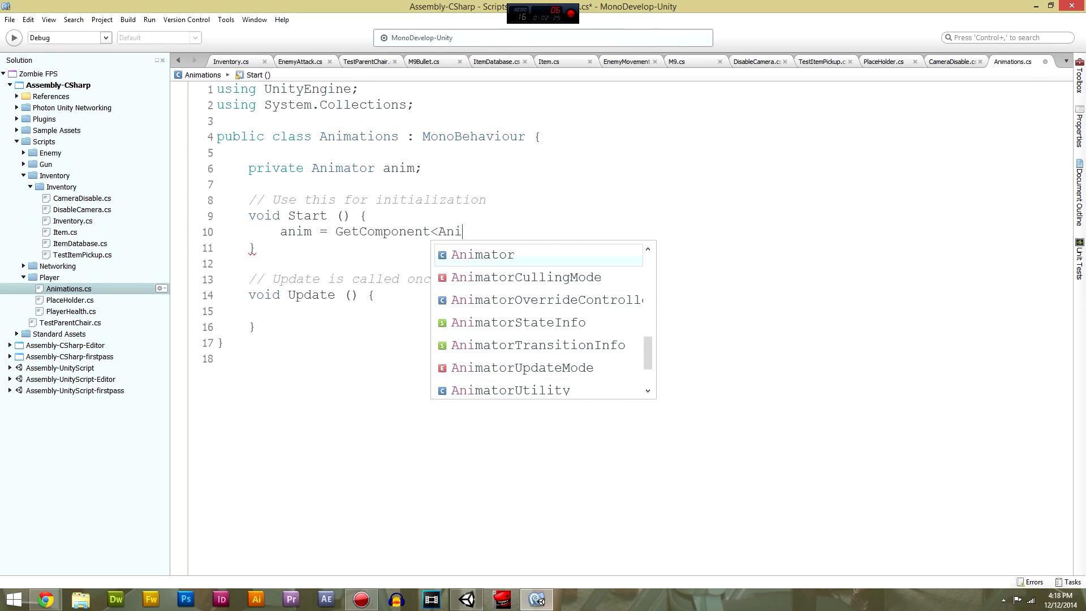
{"action": "key", "text": "Return"}
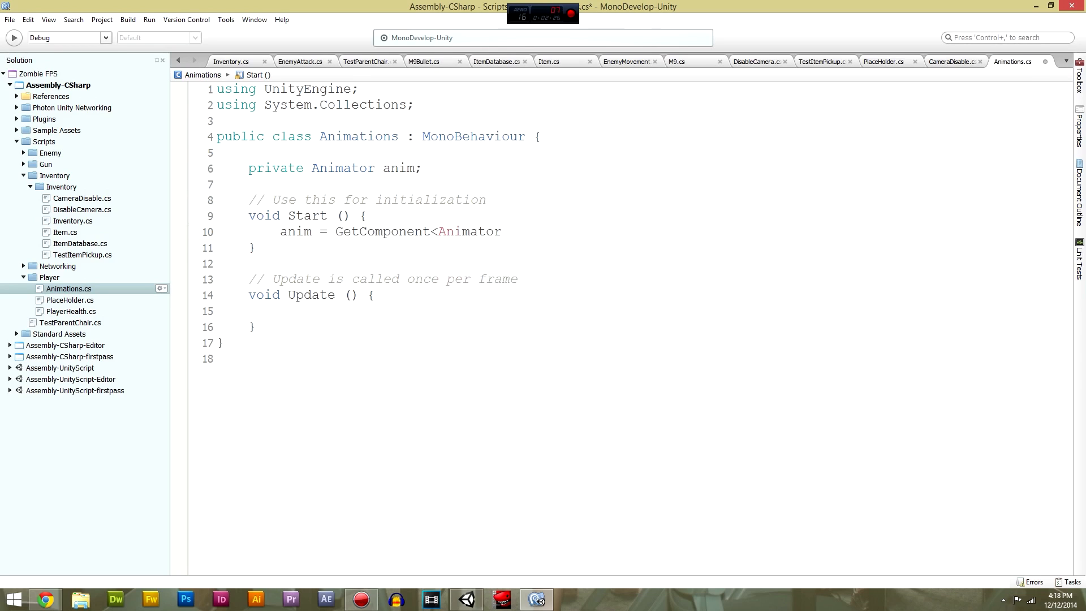
{"action": "type", "text": ">."}
{"action": "key", "text": "BackSpace"}
{"action": "type", "text": "();"}
{"action": "key", "text": "ctrl+s"}
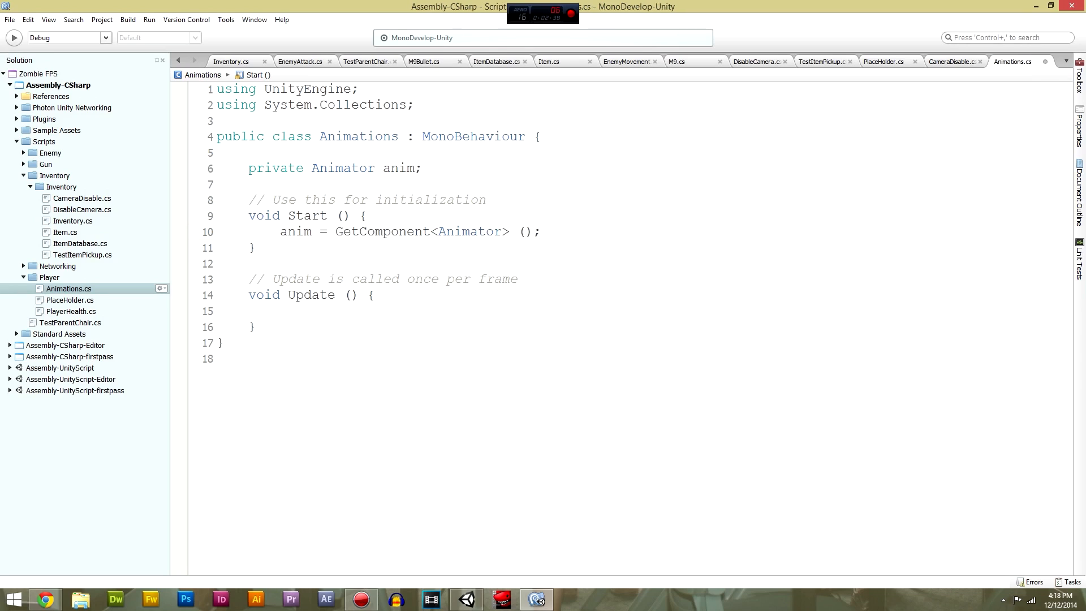
Switch to Unity, locate the source of the Animations.cs warning and clear the console.
{"action": "left_click", "coordinate": [467, 599]}
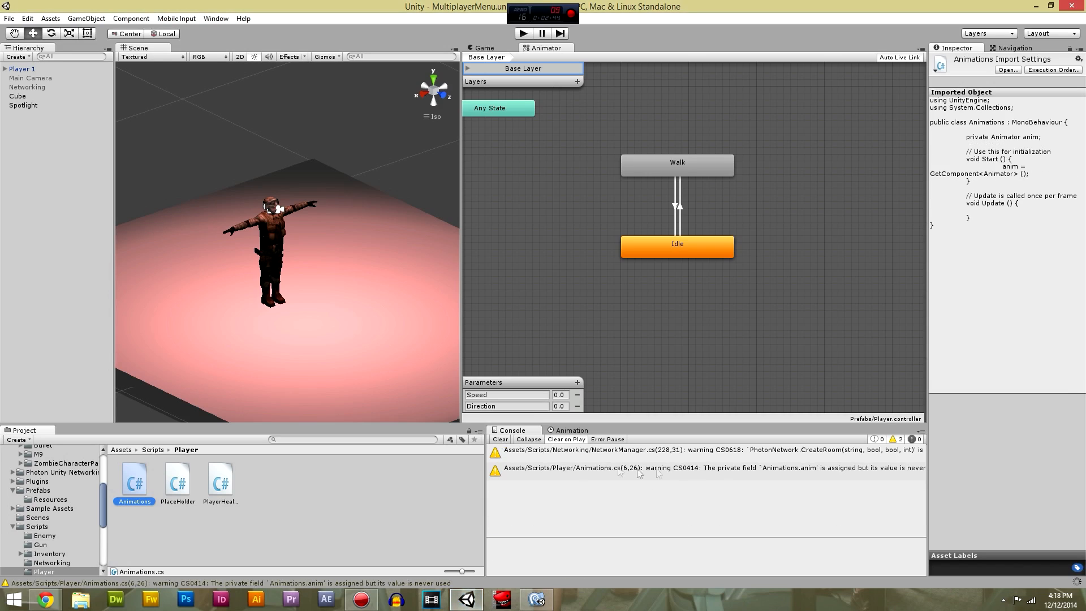
{"action": "left_click", "coordinate": [747, 474]}
{"action": "left_click", "coordinate": [502, 440]}
{"action": "left_click", "coordinate": [536, 600]}
{"action": "left_click", "coordinate": [362, 248]}
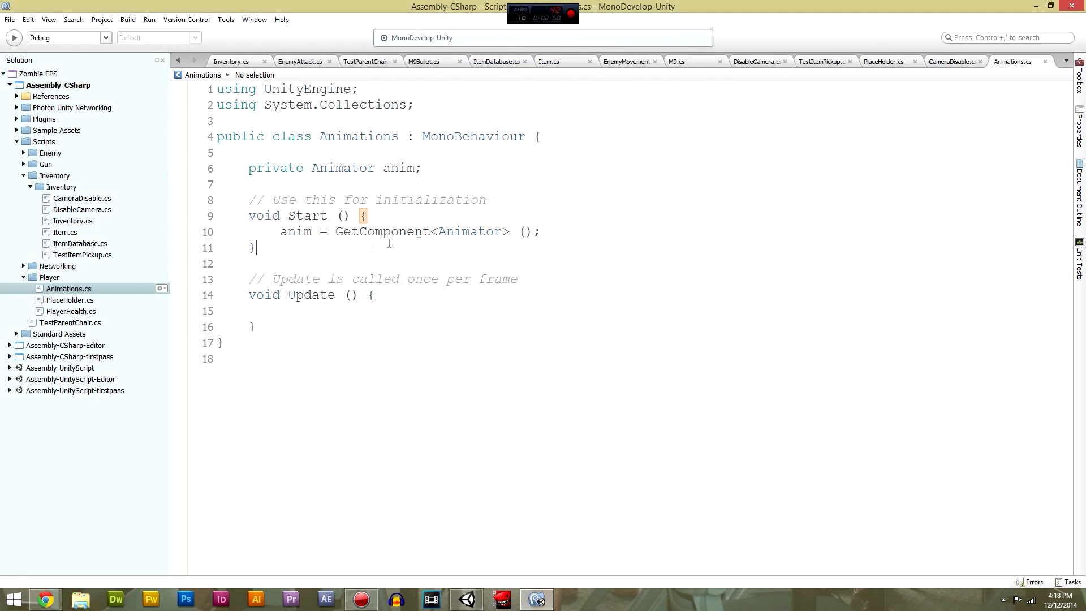
Return to Unity and collapse the Sample Assets and Standard Assets folders in the project tree.
{"action": "left_click", "coordinate": [537, 599]}
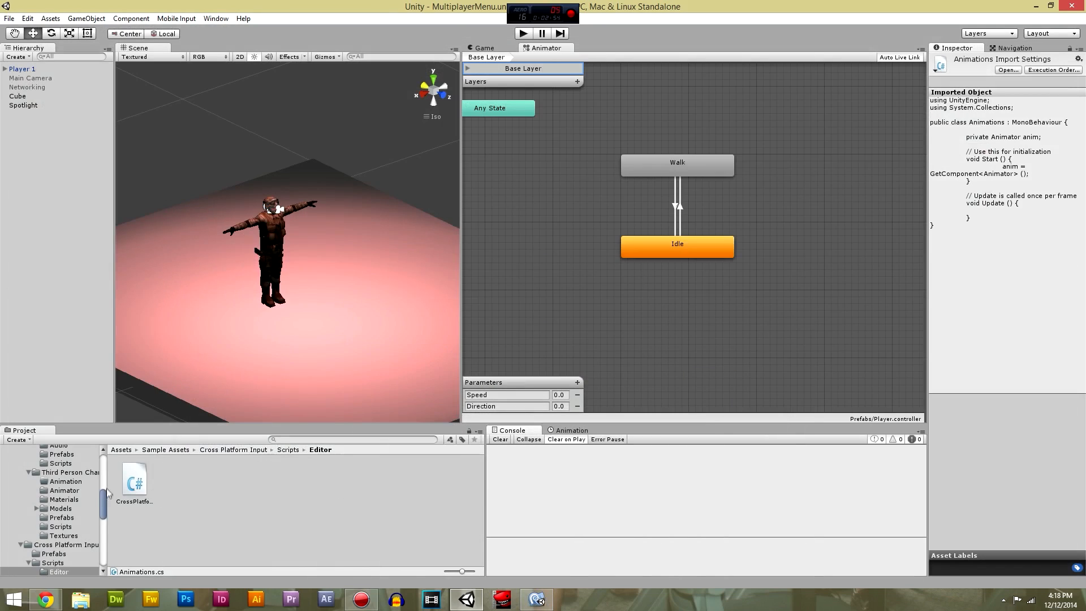
{"action": "scroll", "coordinate": [105, 497], "scroll_direction": "up", "scroll_amount": 3}
{"action": "scroll", "coordinate": [105, 497], "scroll_direction": "up", "scroll_amount": 5}
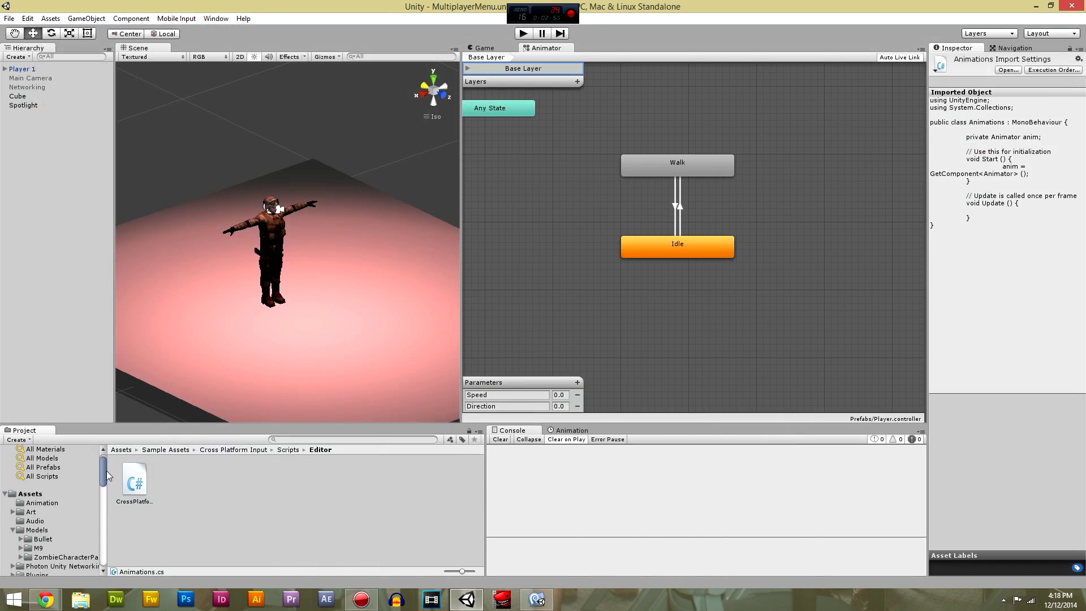
{"action": "scroll", "coordinate": [106, 478], "scroll_direction": "down", "scroll_amount": 4}
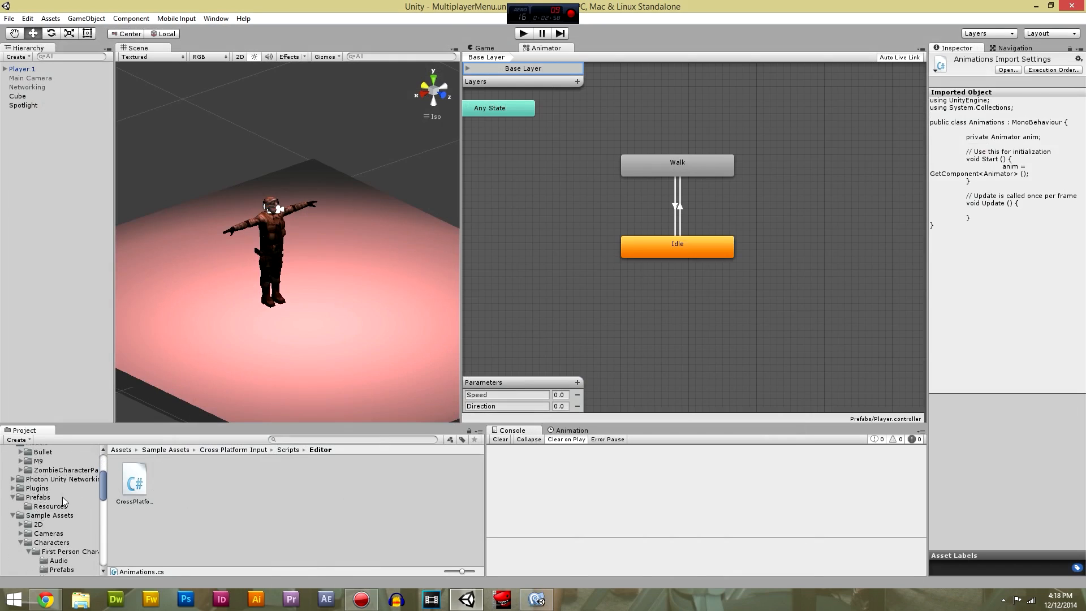
{"action": "scroll", "coordinate": [57, 523], "scroll_direction": "down", "scroll_amount": 3}
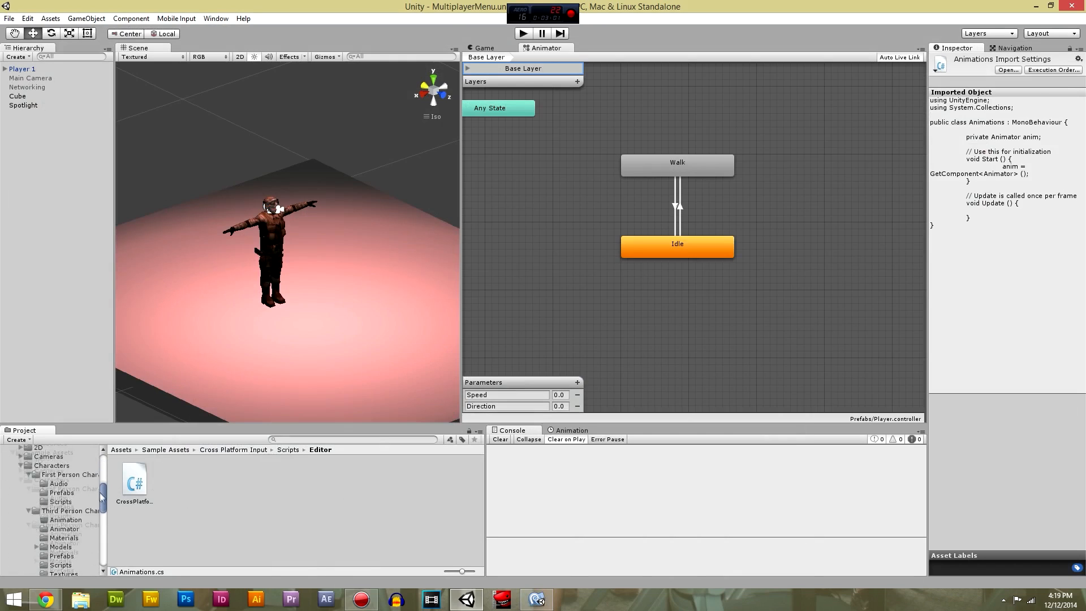
{"action": "left_click", "coordinate": [13, 474]}
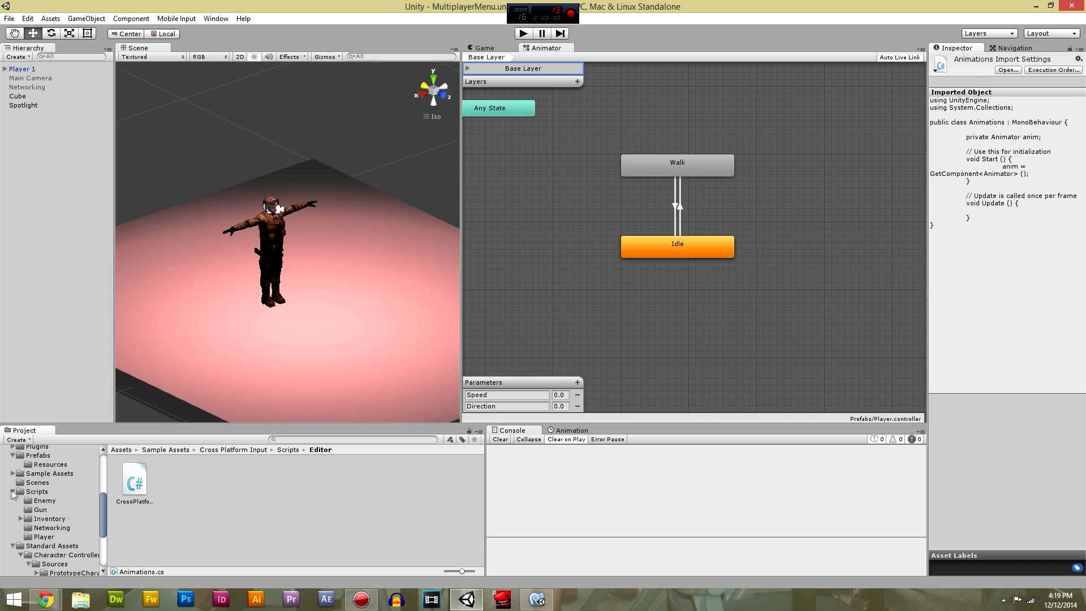
{"action": "left_click", "coordinate": [13, 546]}
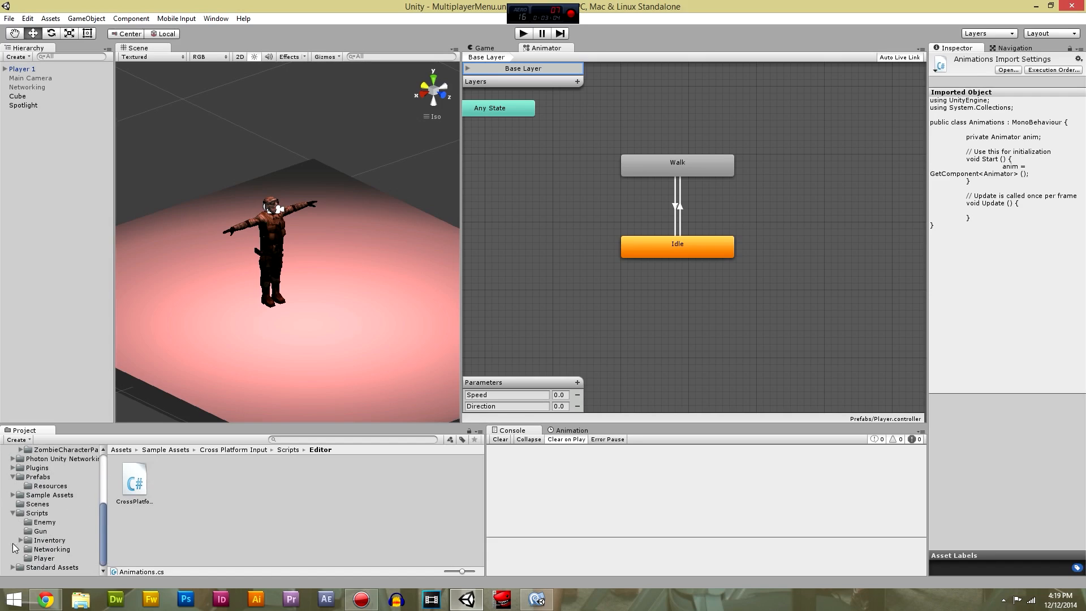
Attach the Animations script from the Scripts/Player folder to the Player 1 object in the hierarchy.
{"action": "left_click", "coordinate": [40, 514]}
{"action": "left_click", "coordinate": [51, 559]}
{"action": "left_click_drag", "start_coordinate": [141, 484], "coordinate": [51, 70]}
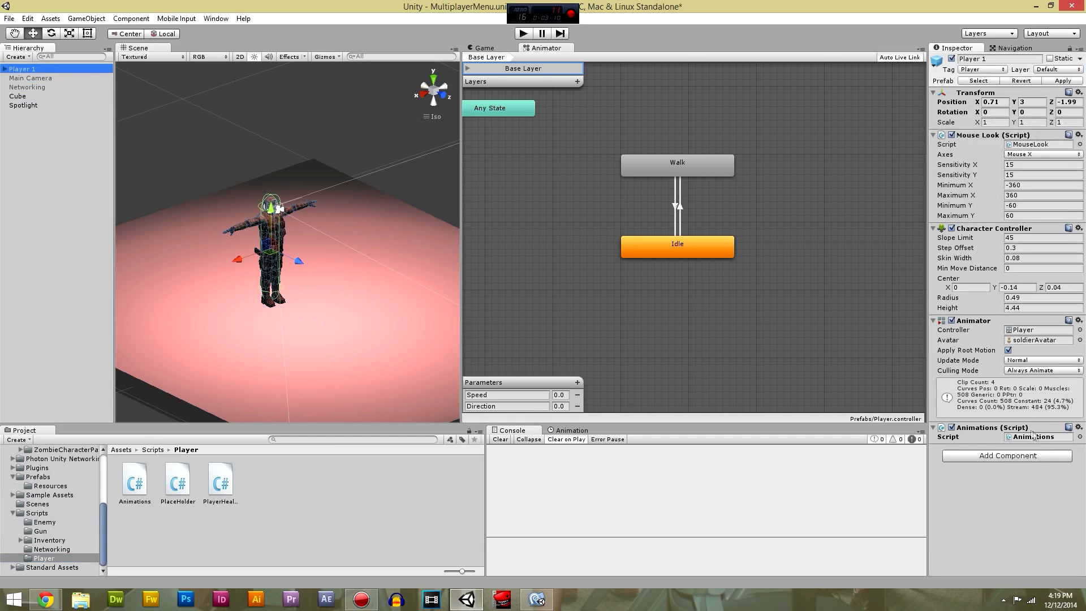
{"action": "left_click", "coordinate": [1026, 474]}
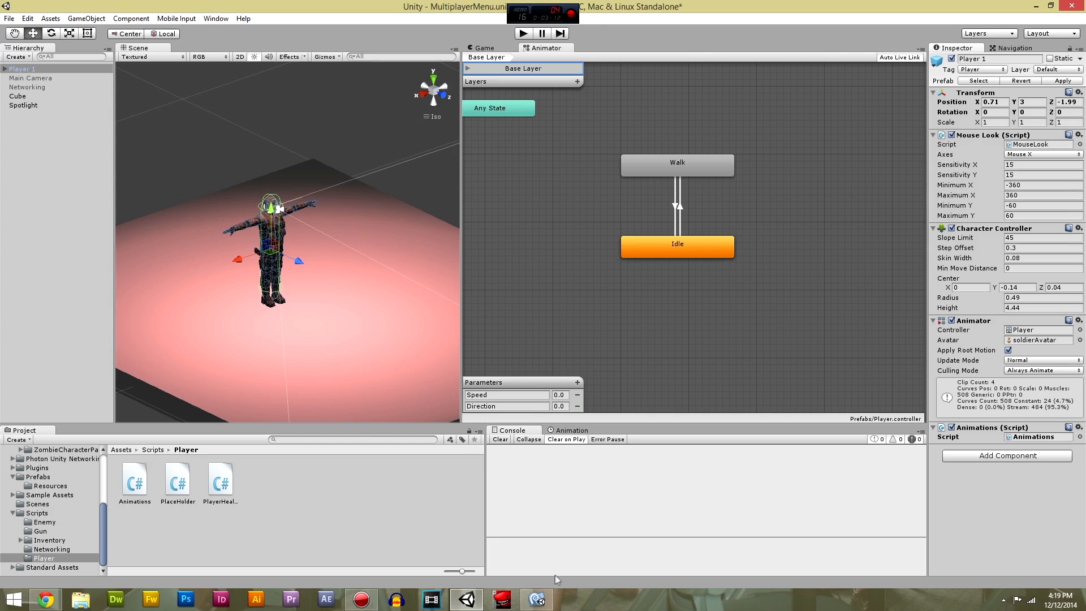
Switch to MonoDevelop, change the anim field's access modifier to public and save the script.
{"action": "left_click", "coordinate": [537, 599]}
{"action": "left_click", "coordinate": [281, 168]}
{"action": "double_click", "coordinate": [280, 168]}
{"action": "type", "text": "public"}
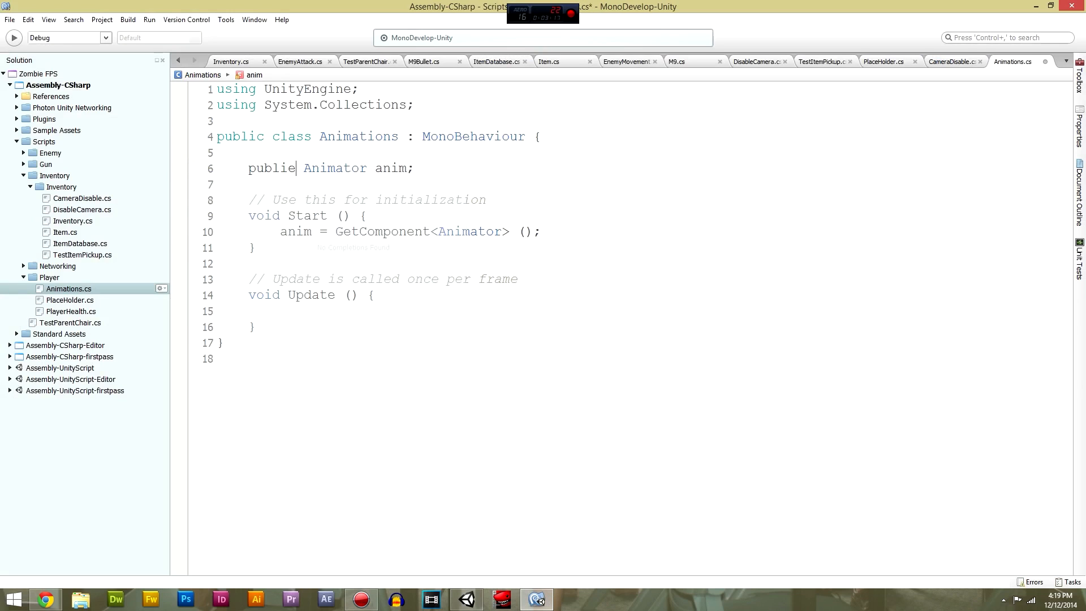
{"action": "key", "text": "BackSpace"}
{"action": "type", "text": "c"}
{"action": "left_click", "coordinate": [383, 136]}
{"action": "key", "text": "ctrl+s"}
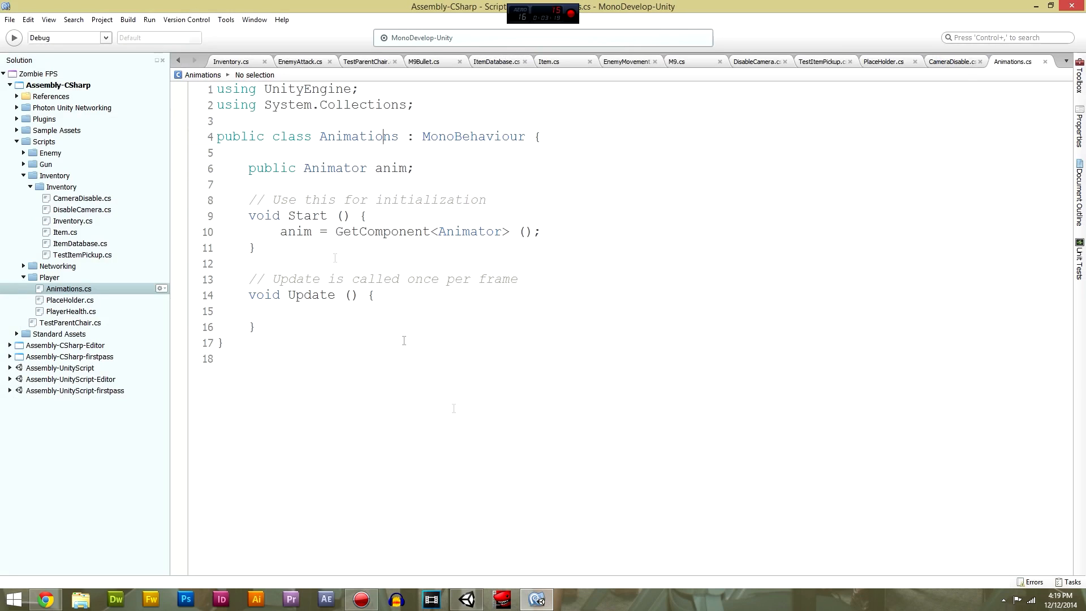
Return to Unity, run the scene to check the Anim reference on Player 1, and stop it.
{"action": "left_click", "coordinate": [537, 599]}
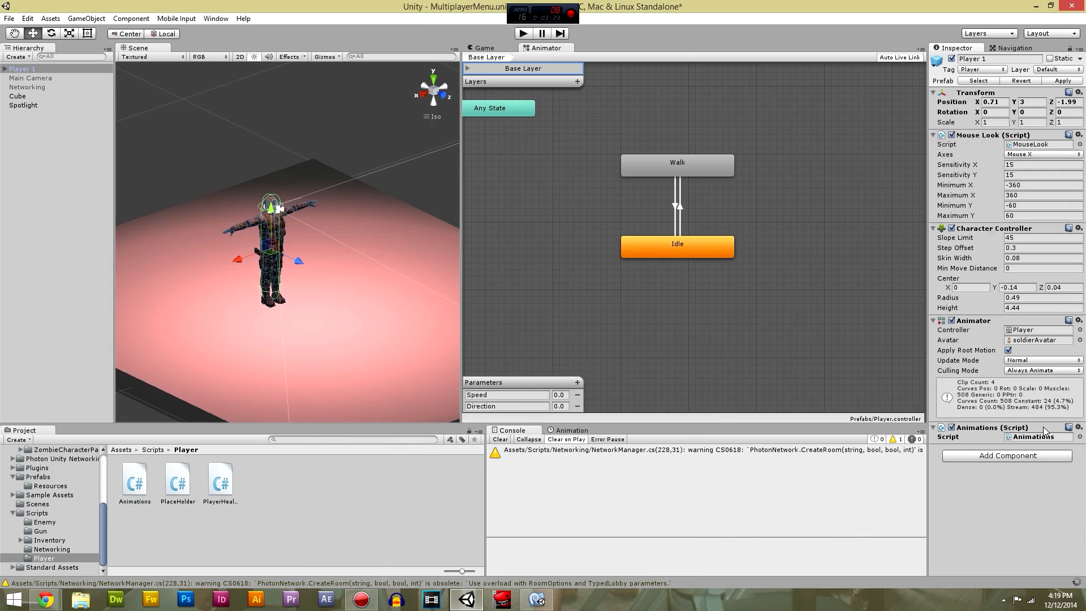
{"action": "left_click", "coordinate": [522, 34]}
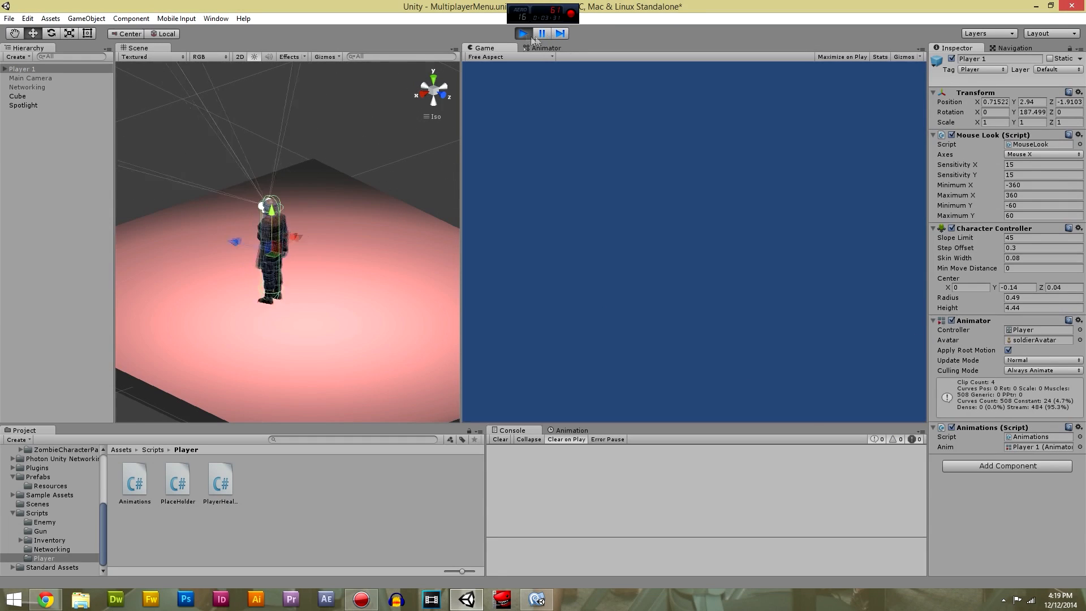
{"action": "left_click", "coordinate": [523, 34]}
Switch to MonoDevelop and begin an indented statement with "anim." inside the Update method.
{"action": "key", "text": "alt+Tab"}
{"action": "left_click", "coordinate": [602, 225]}
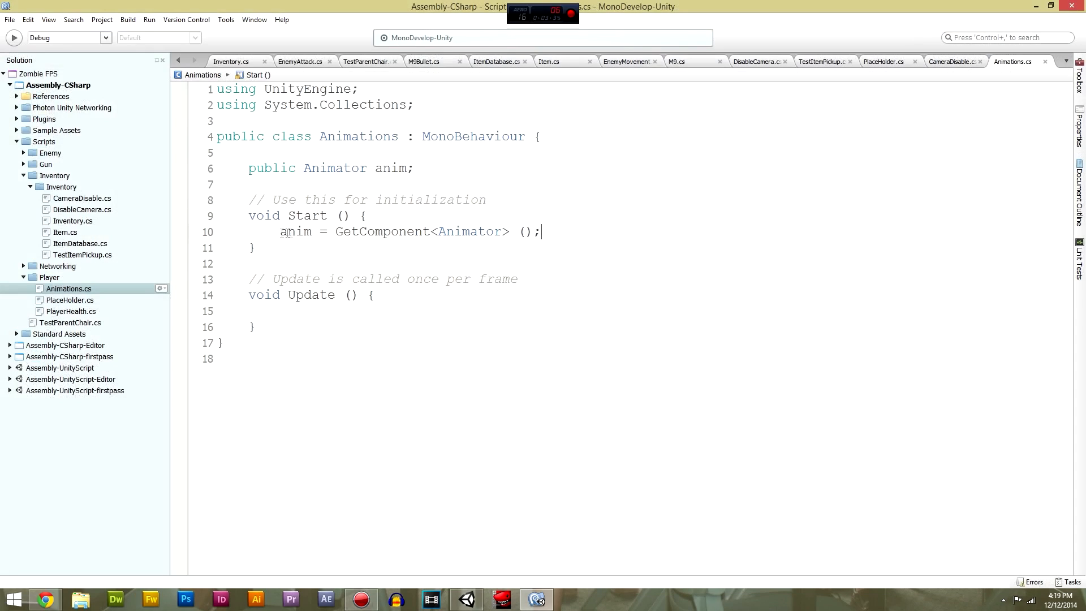
{"action": "left_click", "coordinate": [332, 311]}
{"action": "key", "text": "Tab"}
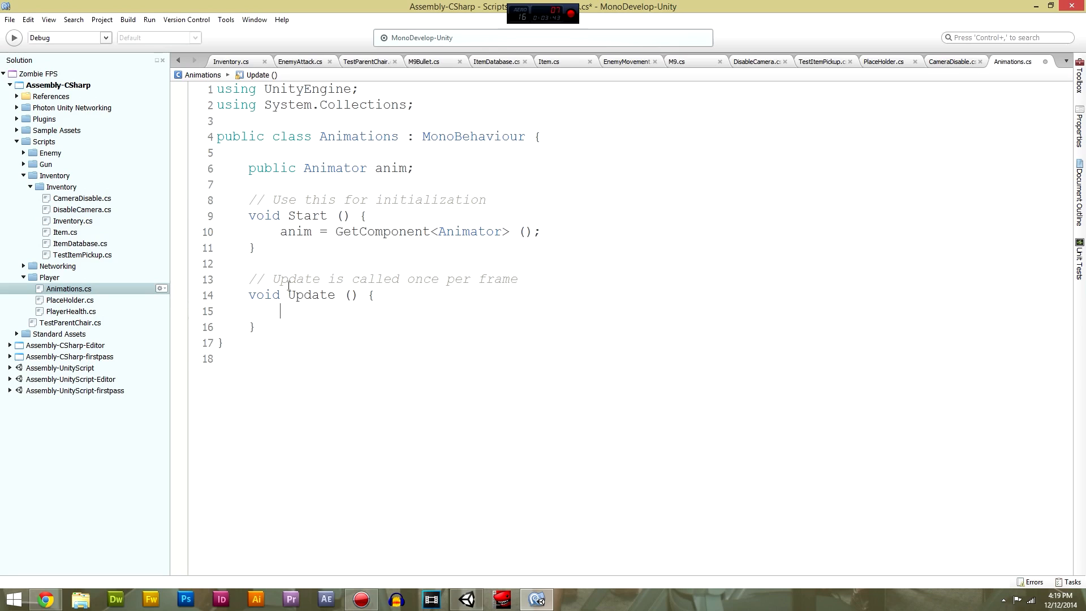
{"action": "left_click_drag", "start_coordinate": [247, 292], "coordinate": [267, 326]}
{"action": "left_click", "coordinate": [310, 314]}
{"action": "type", "text": "anim."}
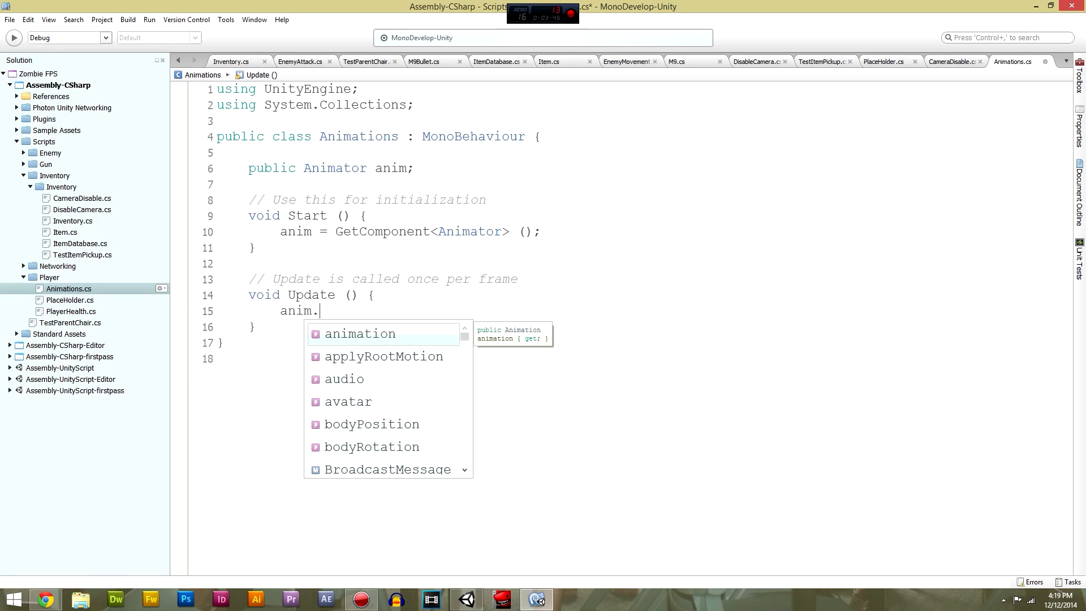
Call the SetFloat method on anim in Update and open its argument list.
{"action": "type", "text": "a"}
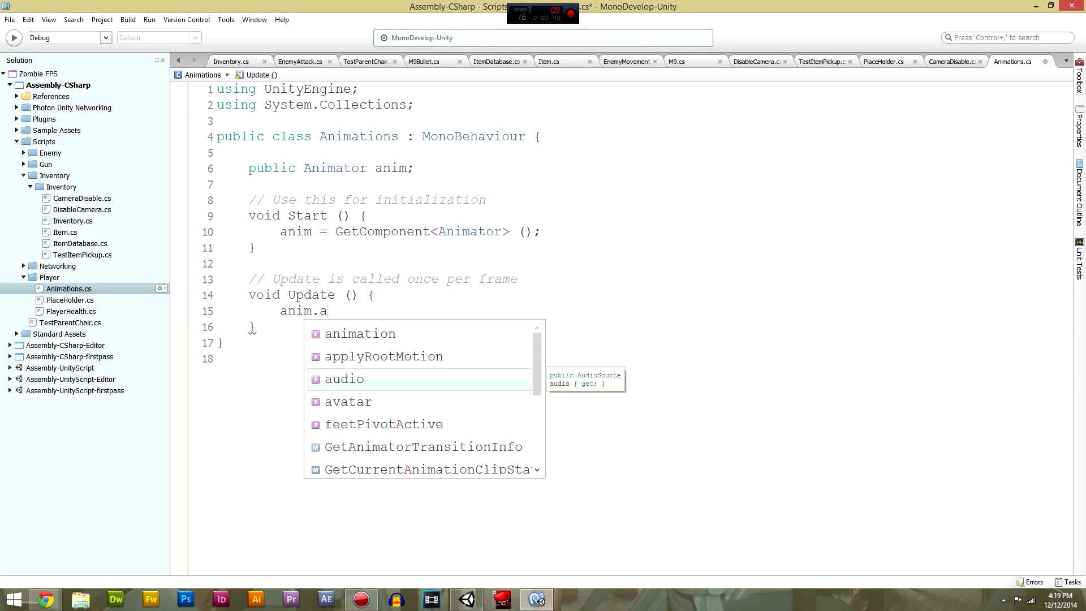
{"action": "type", "text": "e"}
{"action": "key", "text": "BackSpace"}
{"action": "key", "text": "BackSpace"}
{"action": "type", "text": "se"}
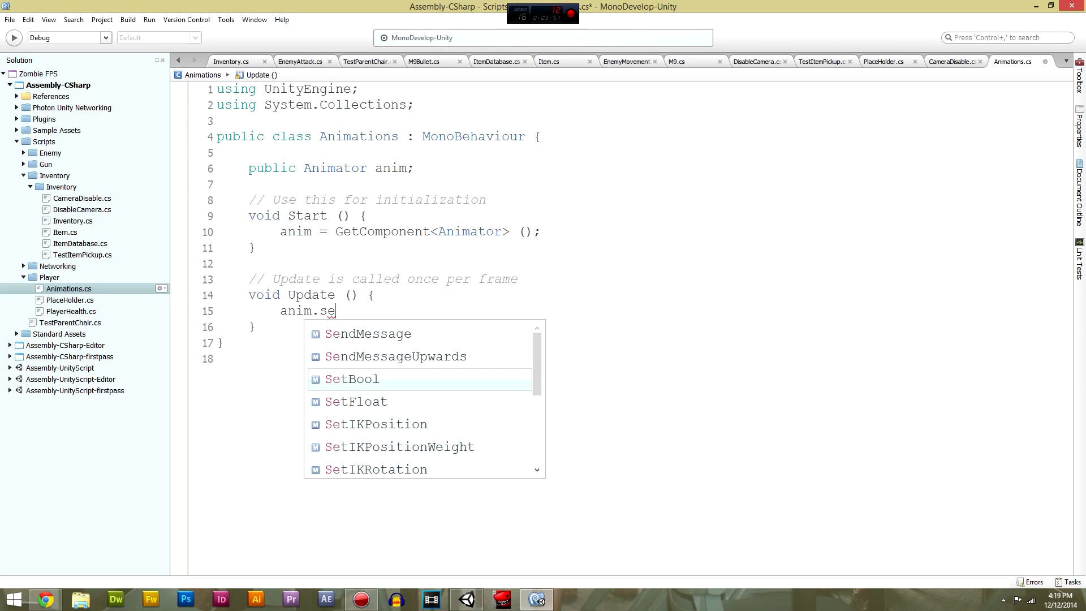
{"action": "key", "text": "Down"}
{"action": "key", "text": "Down"}
{"action": "key", "text": "Down"}
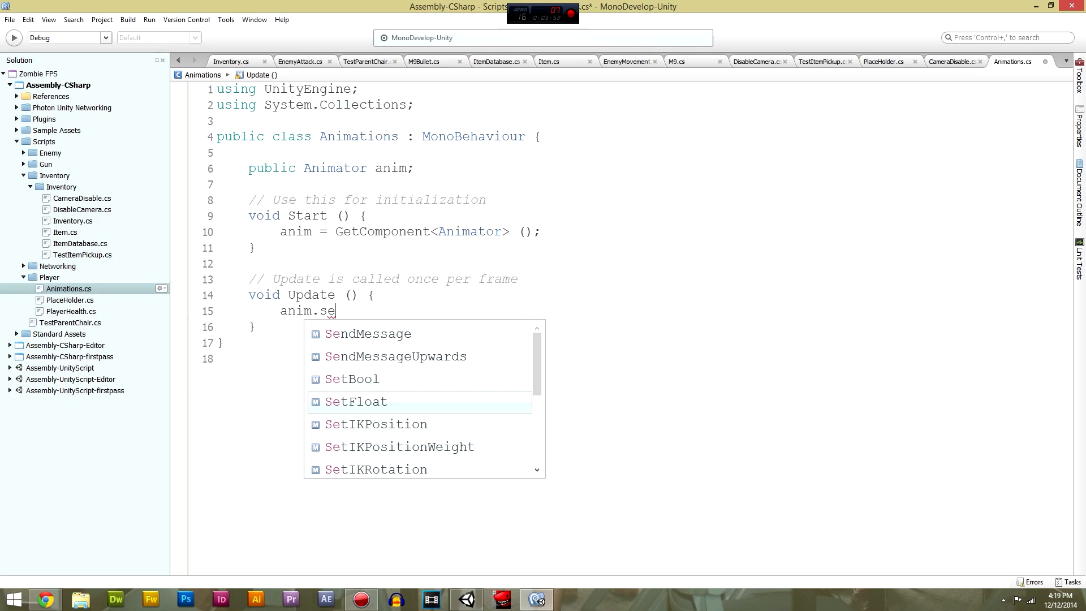
{"action": "key", "text": "Up"}
{"action": "key", "text": "Up"}
{"action": "key", "text": "Return"}
{"action": "type", "text": "("}
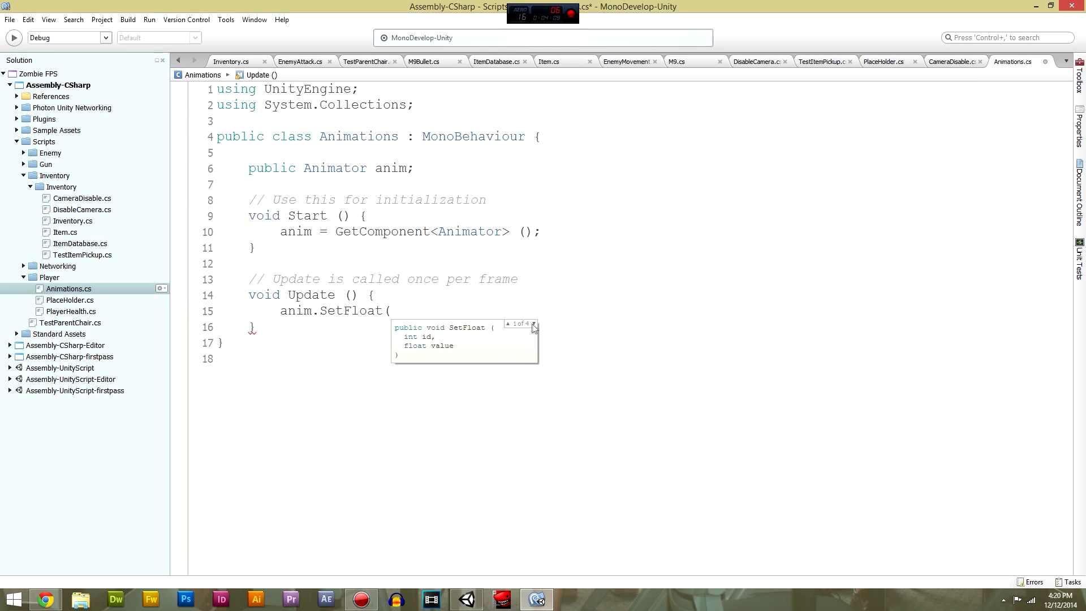
Enter "Speed" as the first SetFloat argument, followed by a comma.
{"action": "type", "text": "{\""}
{"action": "key", "text": "BackSpace"}
{"action": "key", "text": "BackSpace"}
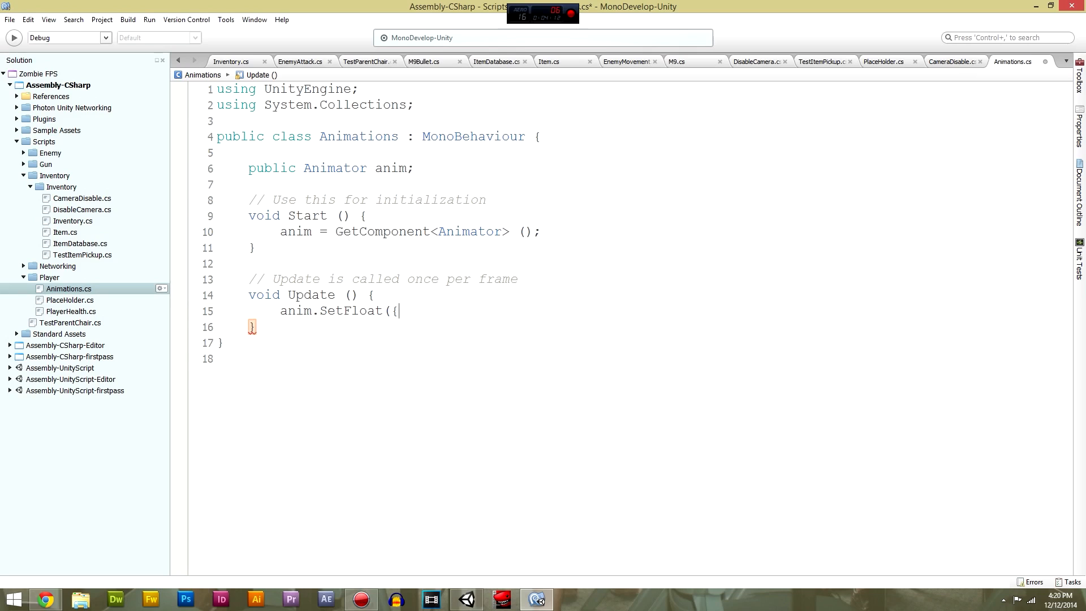
{"action": "type", "text": "\"Speed\","}
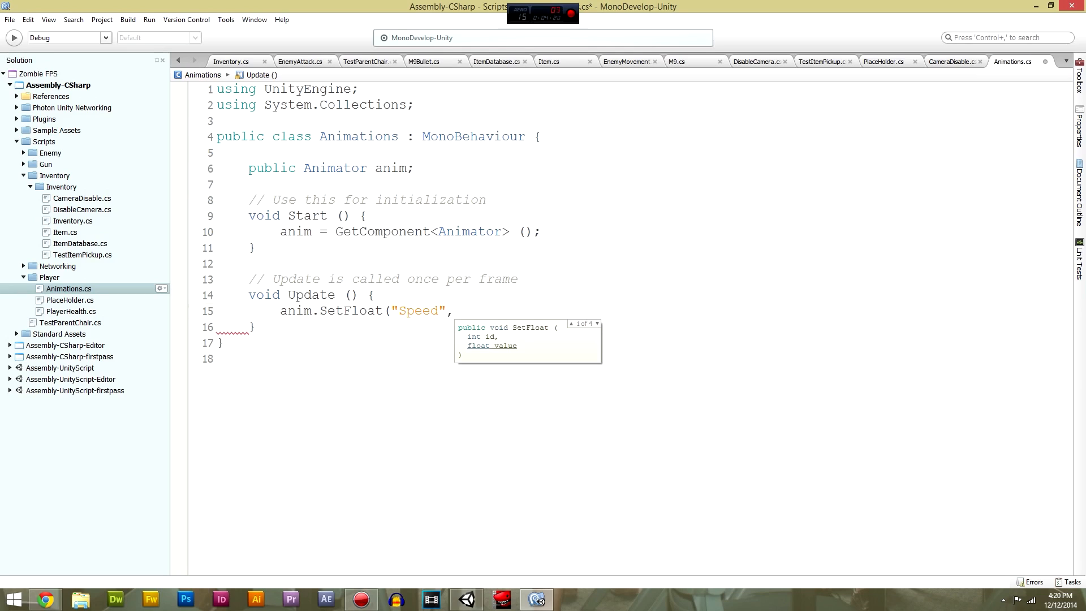
{"action": "type", "text": "Hor"}
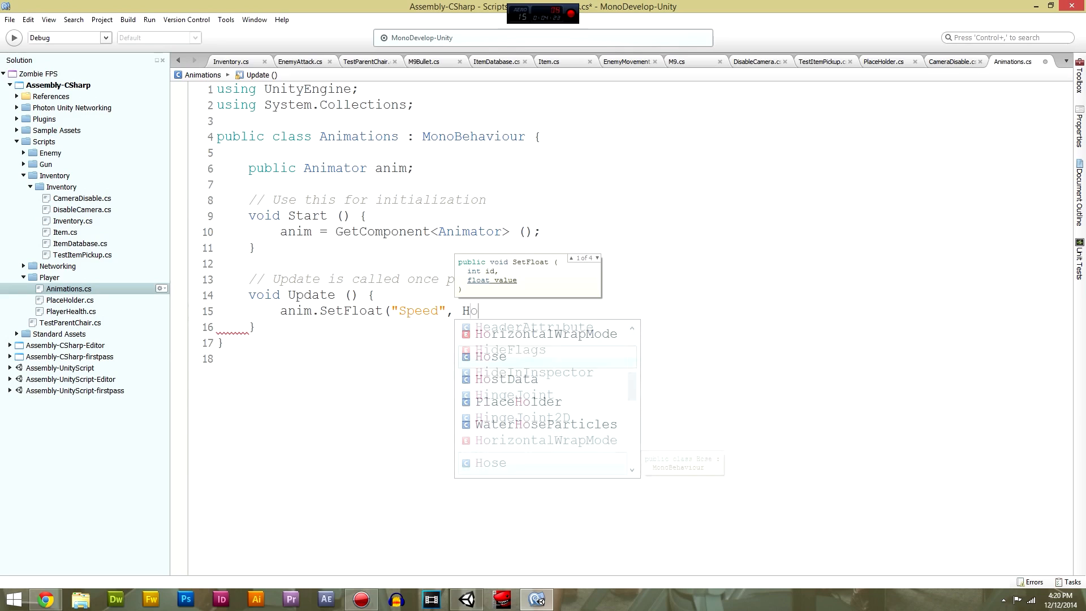
{"action": "key", "text": "BackSpace"}
{"action": "key", "text": "BackSpace"}
{"action": "key", "text": "BackSpace"}
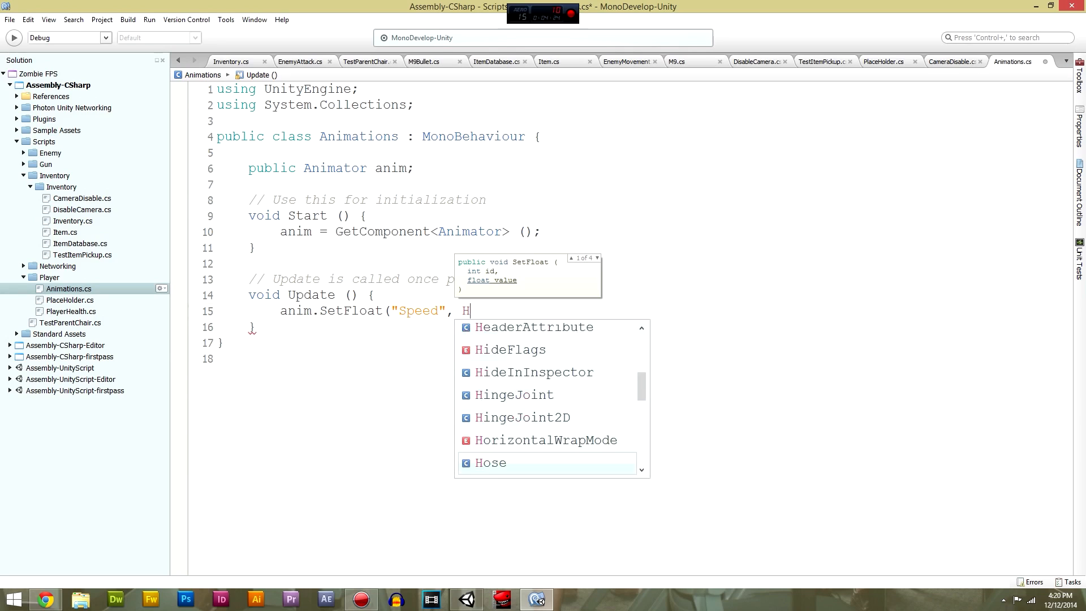
{"action": "type", "text": "\""}
{"action": "type", "text": "Hot"}
{"action": "key", "text": "BackSpace"}
{"action": "key", "text": "BackSpace"}
{"action": "key", "text": "BackSpace"}
{"action": "key", "text": "BackSpace"}
{"action": "key", "text": "ctrl+s"}
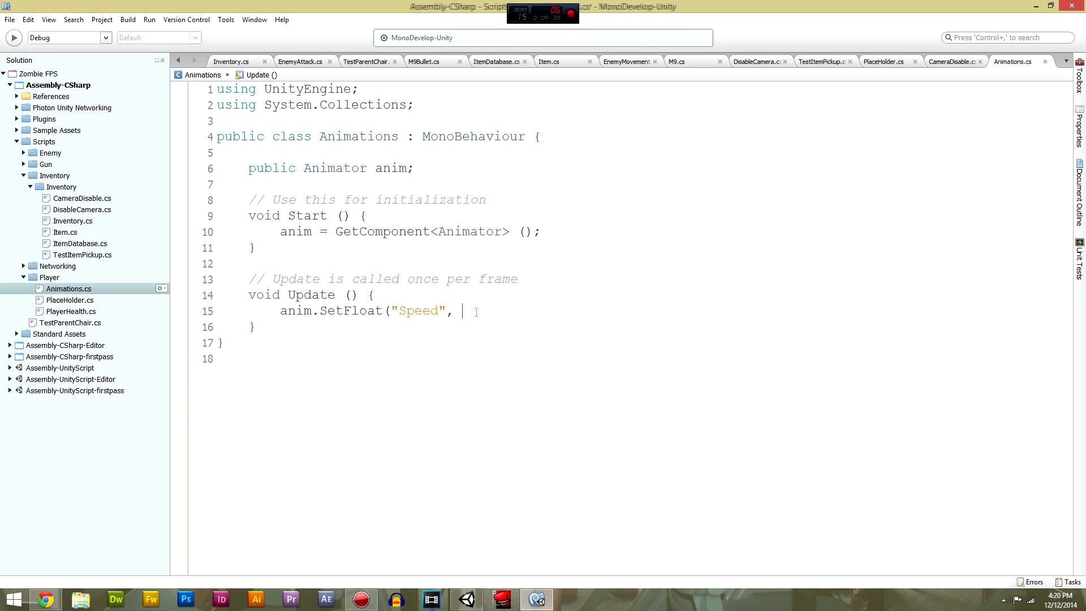
{"action": "type", "text": "KeyCode."}
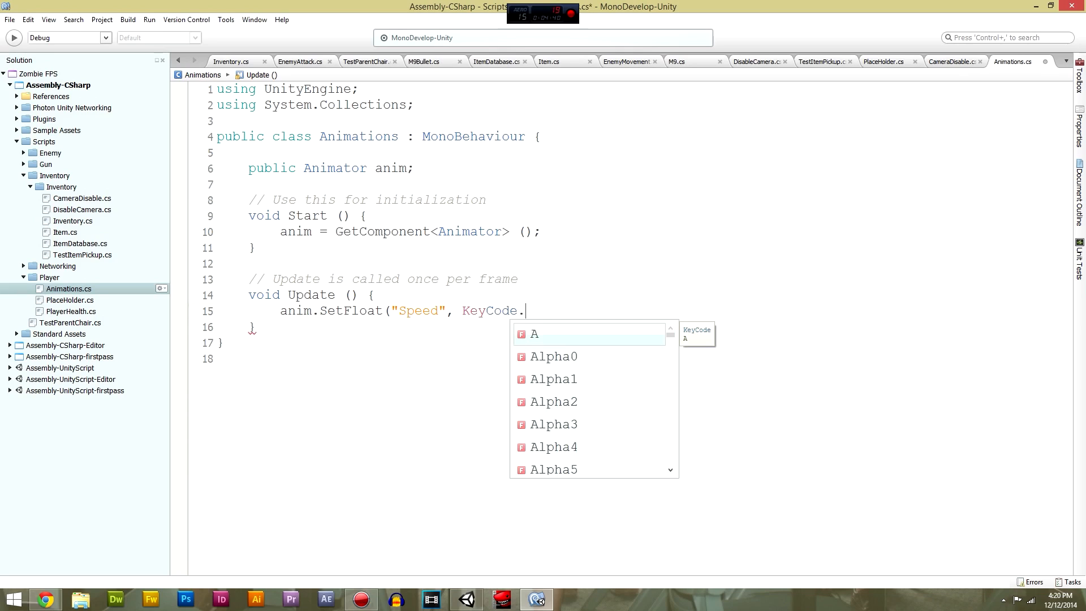
{"action": "key", "text": "Escape"}
{"action": "key", "text": "BackSpace"}
{"action": "key", "text": "BackSpace"}
{"action": "key", "text": "BackSpace"}
{"action": "key", "text": "BackSpace"}
{"action": "key", "text": "BackSpace"}
{"action": "key", "text": "BackSpace"}
{"action": "key", "text": "BackSpace"}
{"action": "key", "text": "BackSpace"}
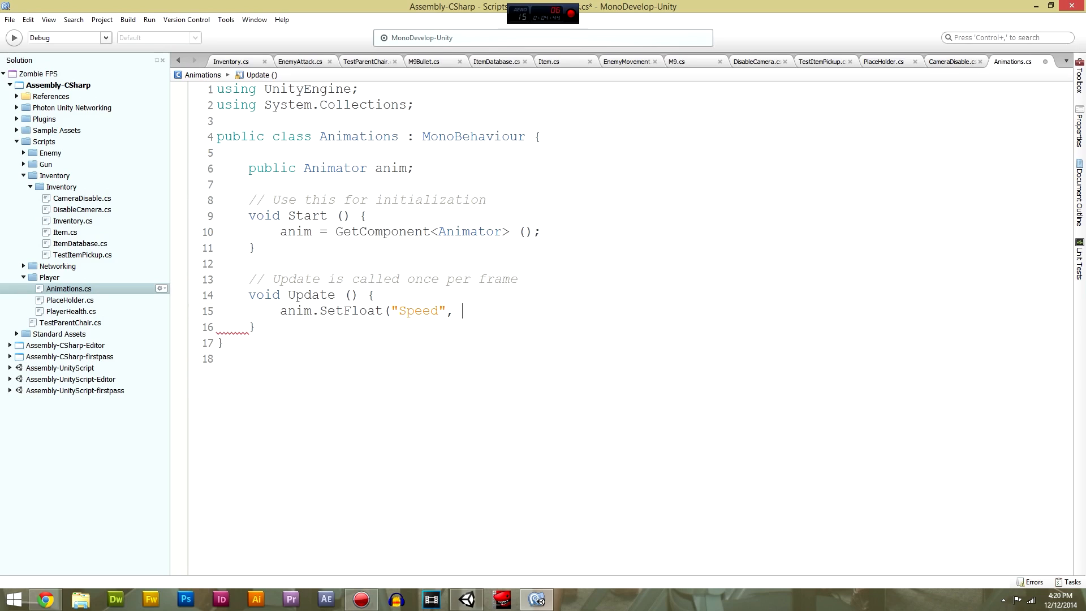
{"action": "type", "text": "Button"}
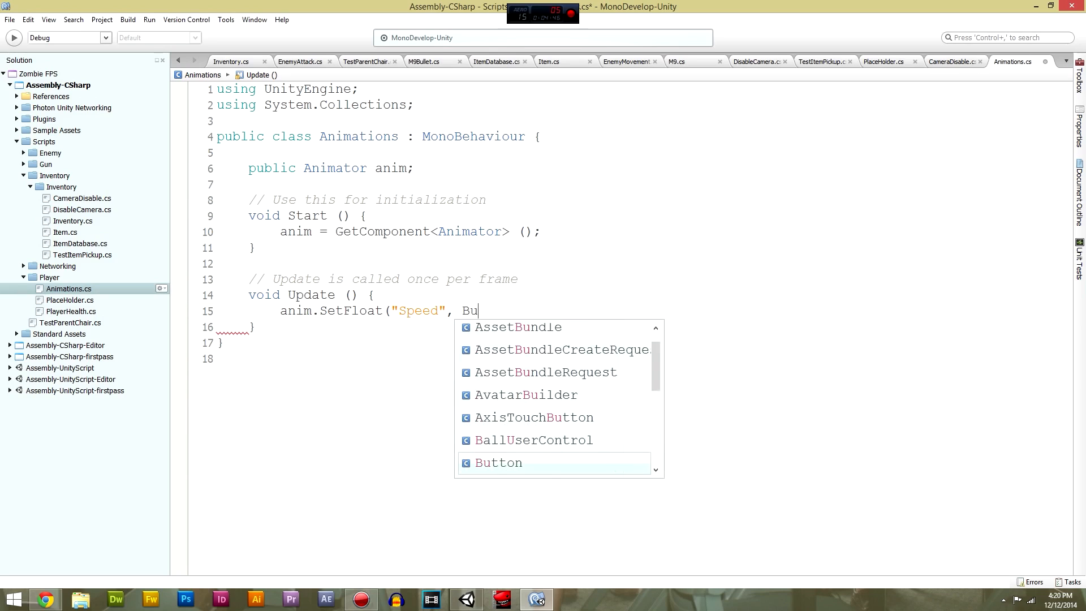
{"action": "key", "text": "BackSpace"}
{"action": "key", "text": "BackSpace"}
{"action": "key", "text": "BackSpace"}
{"action": "key", "text": "BackSpace"}
{"action": "key", "text": "BackSpace"}
{"action": "key", "text": "BackSpace"}
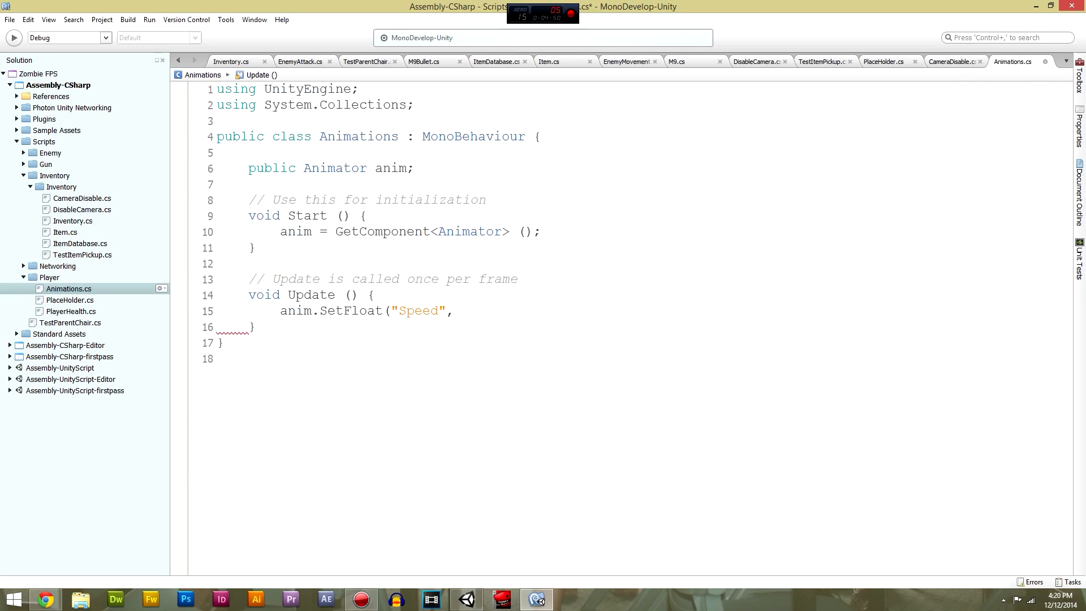
{"action": "type", "text": "Horiz"}
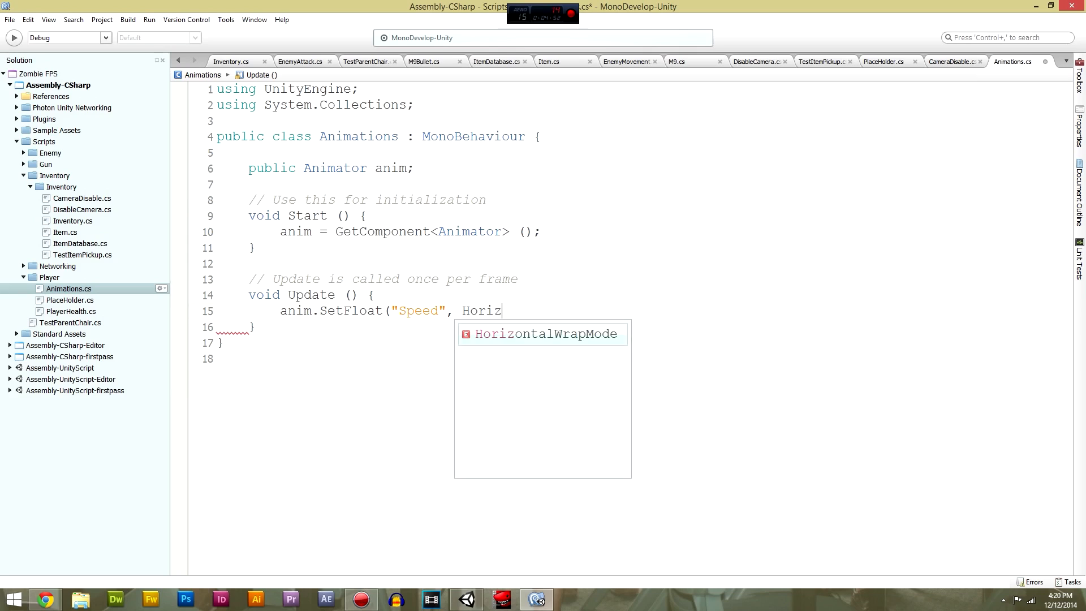
{"action": "type", "text": "ontal"}
{"action": "key", "text": "Return"}
{"action": "key", "text": "BackSpace"}
{"action": "key", "text": "BackSpace"}
{"action": "key", "text": "BackSpace"}
{"action": "key", "text": "BackSpace"}
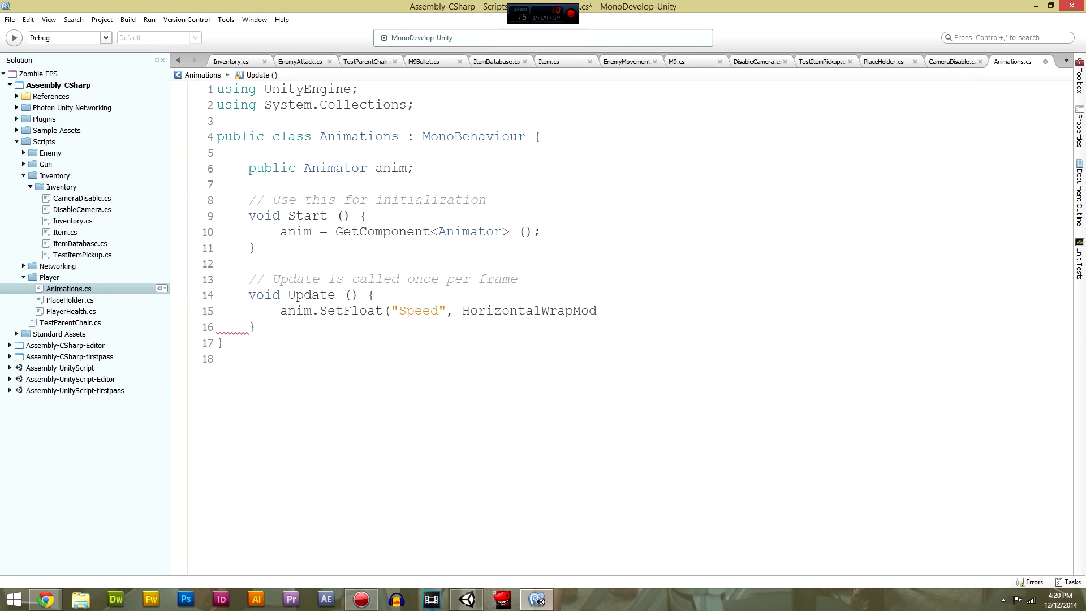
{"action": "key", "text": "BackSpace"}
{"action": "key", "text": "BackSpace"}
{"action": "key", "text": "BackSpace"}
{"action": "key", "text": "BackSpace"}
{"action": "key", "text": "BackSpace"}
{"action": "key", "text": "BackSpace"}
{"action": "key", "text": "BackSpace"}
{"action": "key", "text": "BackSpace"}
{"action": "key", "text": "BackSpace"}
{"action": "key", "text": "BackSpace"}
{"action": "key", "text": "BackSpace"}
{"action": "key", "text": "BackSpace"}
{"action": "key", "text": "BackSpace"}
{"action": "key", "text": "BackSpace"}
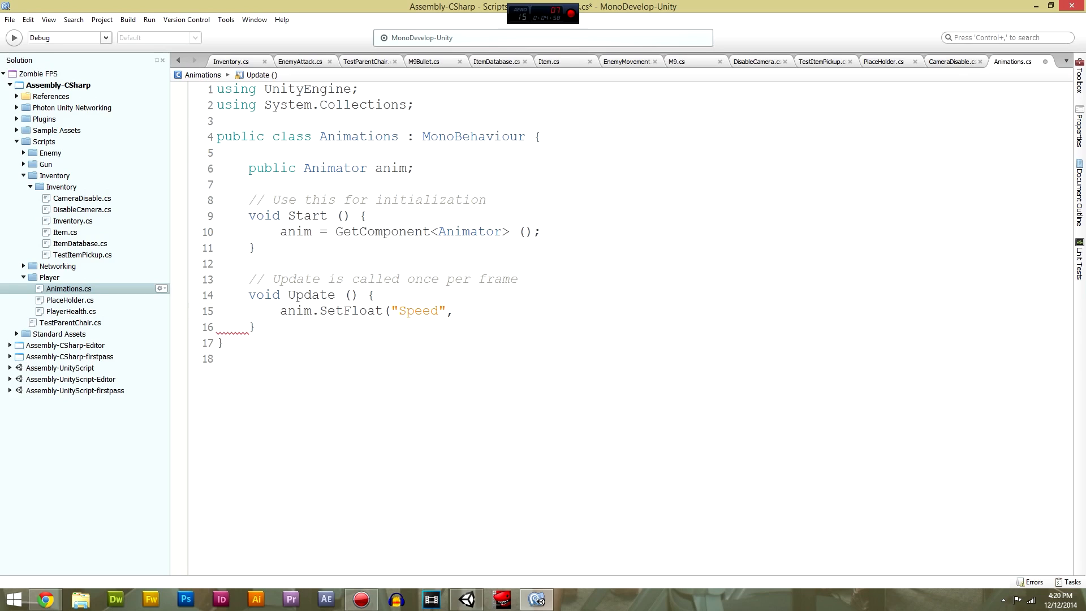
{"action": "type", "text": "Get"}
{"action": "key", "text": "BackSpace"}
{"action": "key", "text": "BackSpace"}
{"action": "key", "text": "BackSpace"}
{"action": "type", "text": "Bet"}
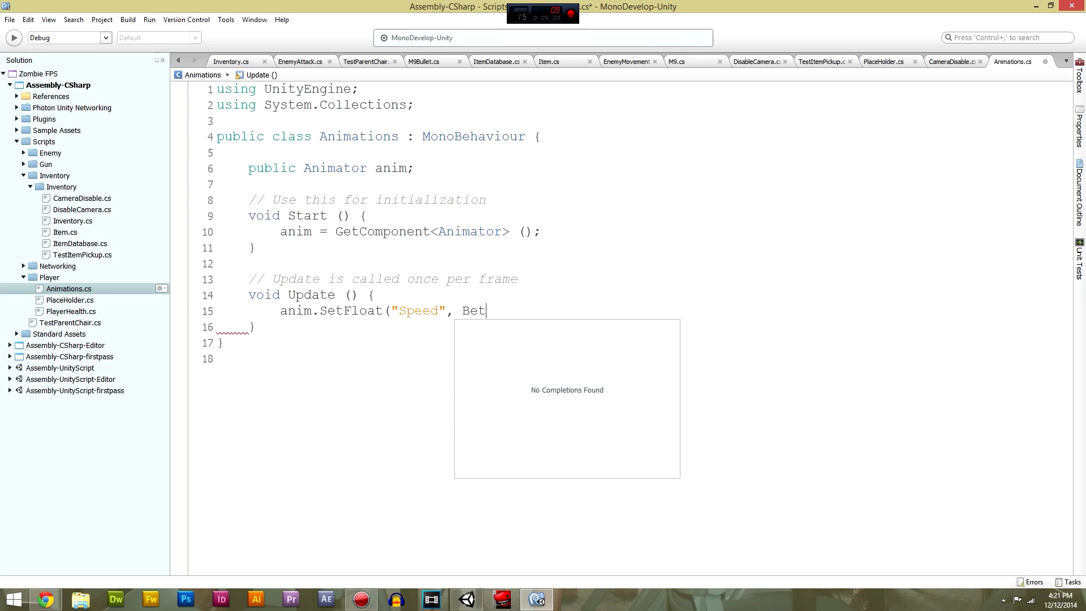
{"action": "key", "text": "BackSpace"}
{"action": "key", "text": "BackSpace"}
{"action": "type", "text": "uttondo"}
{"action": "key", "text": "BackSpace"}
{"action": "key", "text": "BackSpace"}
{"action": "key", "text": "BackSpace"}
{"action": "key", "text": "BackSpace"}
{"action": "key", "text": "BackSpace"}
{"action": "key", "text": "BackSpace"}
{"action": "key", "text": "BackSpace"}
{"action": "key", "text": "BackSpace"}
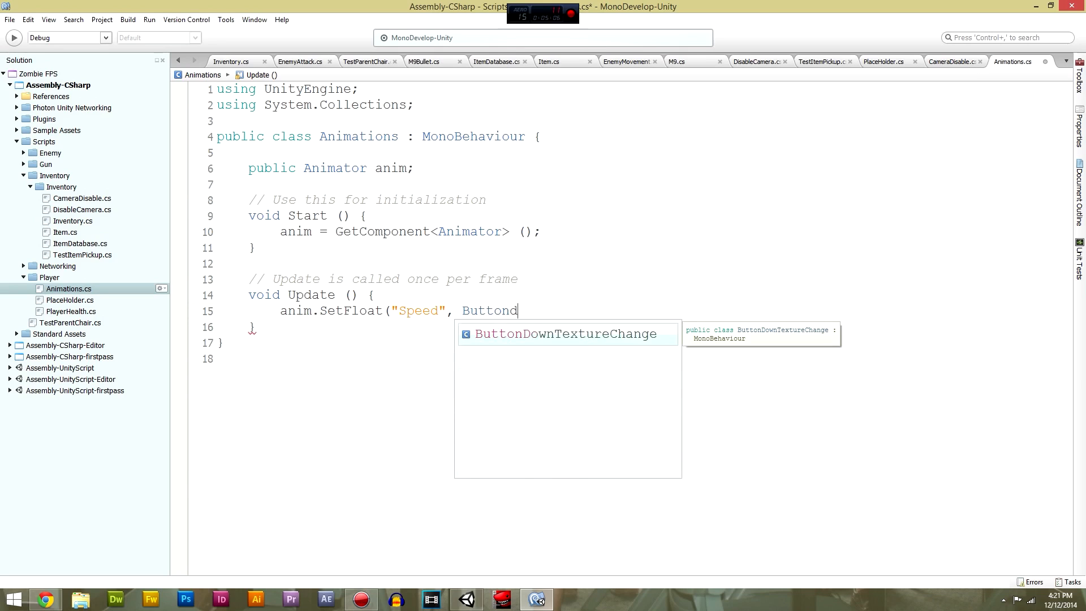
{"action": "type", "text": "Getd"}
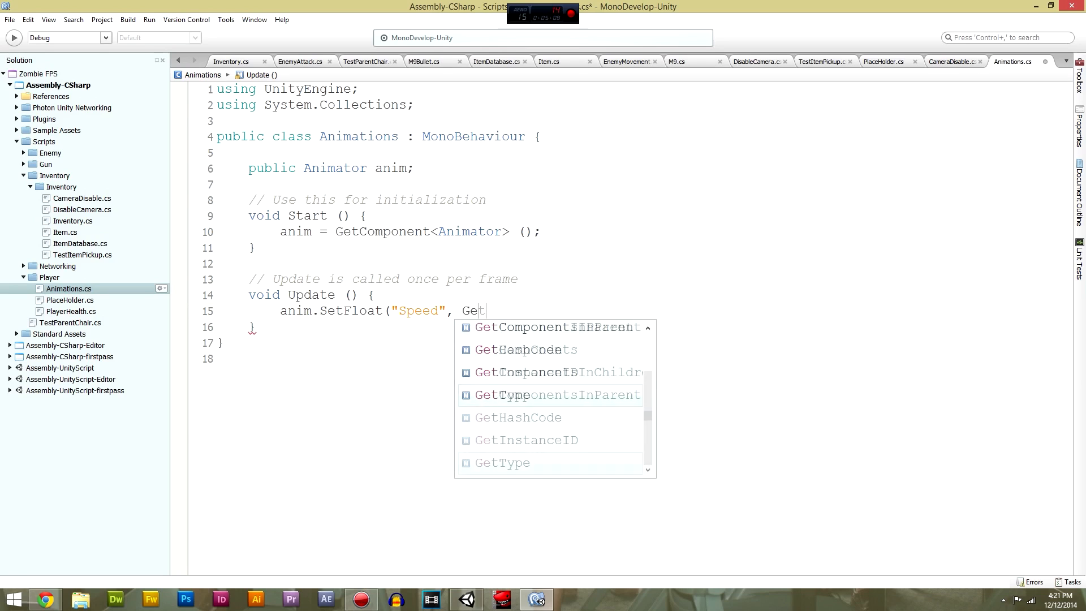
{"action": "key", "text": "BackSpace"}
{"action": "type", "text": "be"}
{"action": "key", "text": "BackSpace"}
{"action": "key", "text": "BackSpace"}
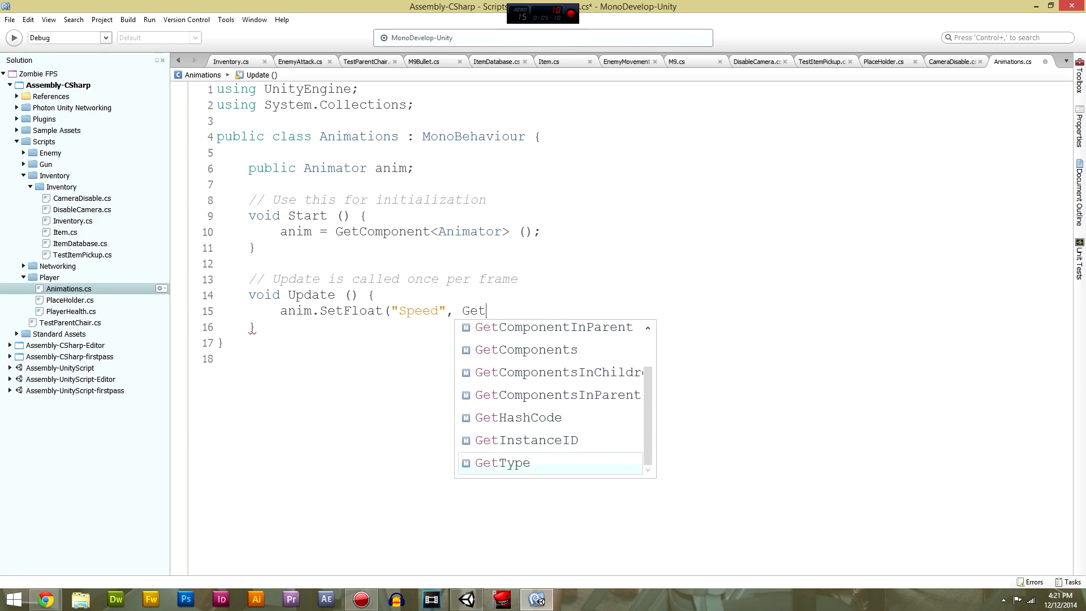
{"action": "type", "text": "be"}
{"action": "key", "text": "BackSpace"}
{"action": "key", "text": "BackSpace"}
{"action": "key", "text": "BackSpace"}
{"action": "key", "text": "BackSpace"}
{"action": "key", "text": "BackSpace"}
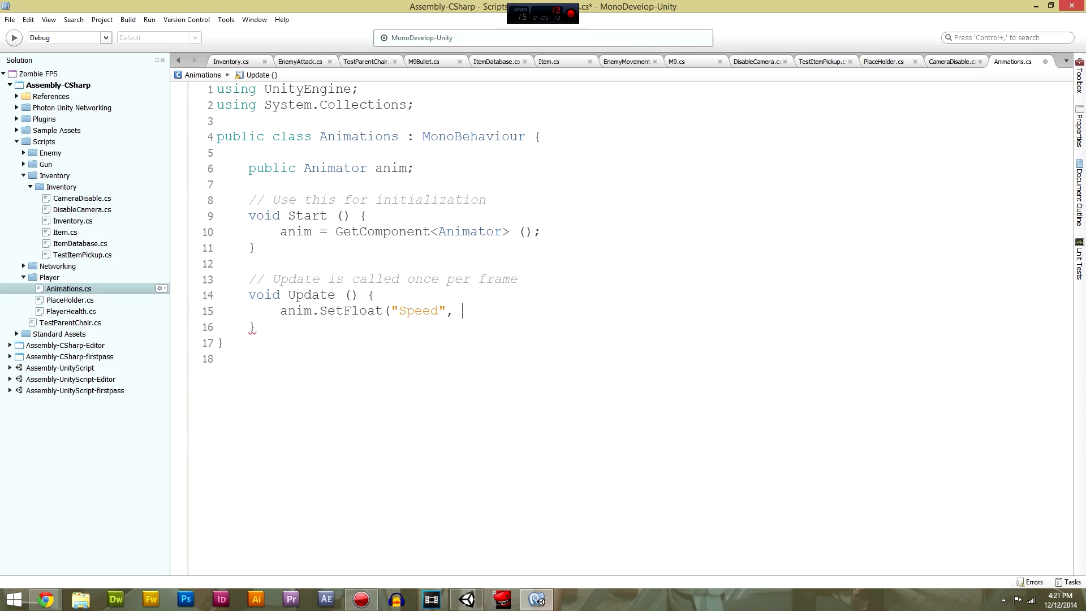
Enter KeyCode ("Horizontal") as the second SetFloat argument, close the statement and save the script.
{"action": "type", "text": "Key"}
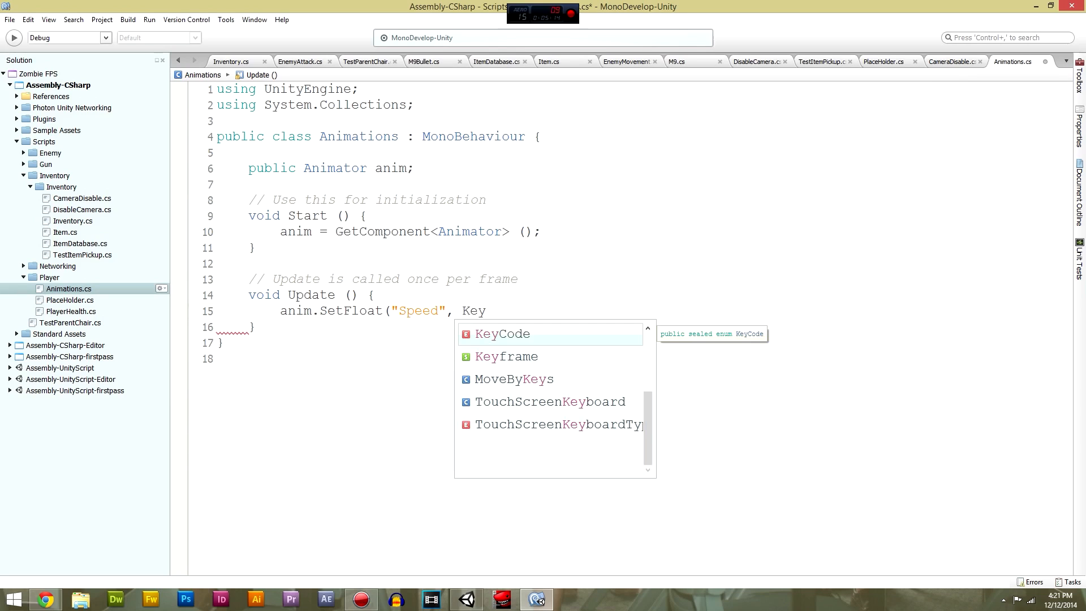
{"action": "key", "text": "Return"}
{"action": "type", "text": "("}
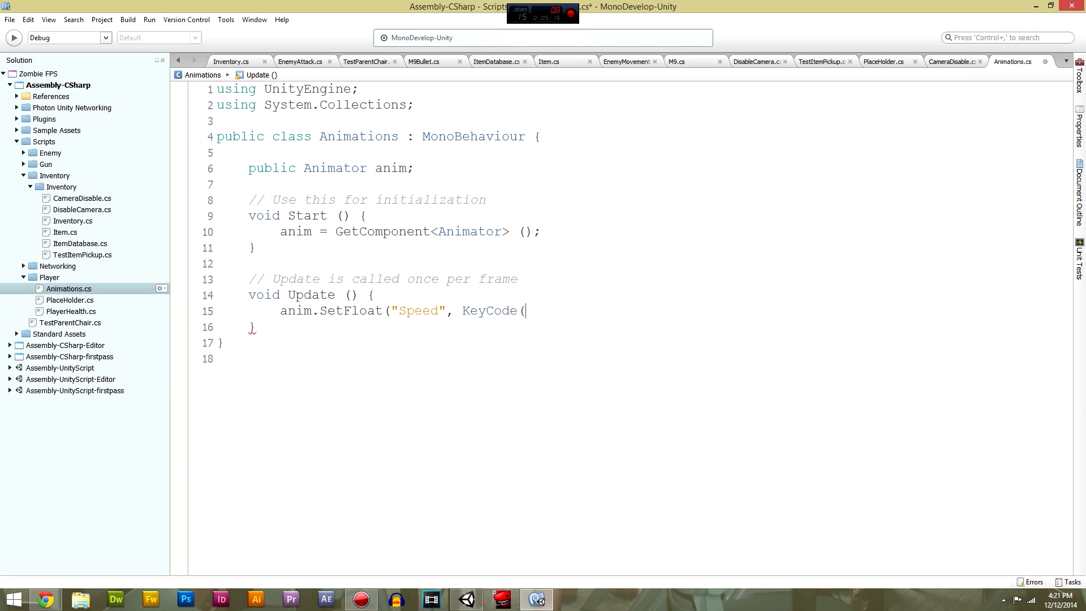
{"action": "type", "text": "\""}
{"action": "key", "text": "BackSpace"}
{"action": "key", "text": "BackSpace"}
{"action": "type", "text": "(\"hor"}
{"action": "key", "text": "BackSpace"}
{"action": "key", "text": "BackSpace"}
{"action": "key", "text": "BackSpace"}
{"action": "type", "text": "Horizontal\");"}
{"action": "key", "text": "Left"}
{"action": "type", "text": ")"}
{"action": "key", "text": "ctrl+s"}
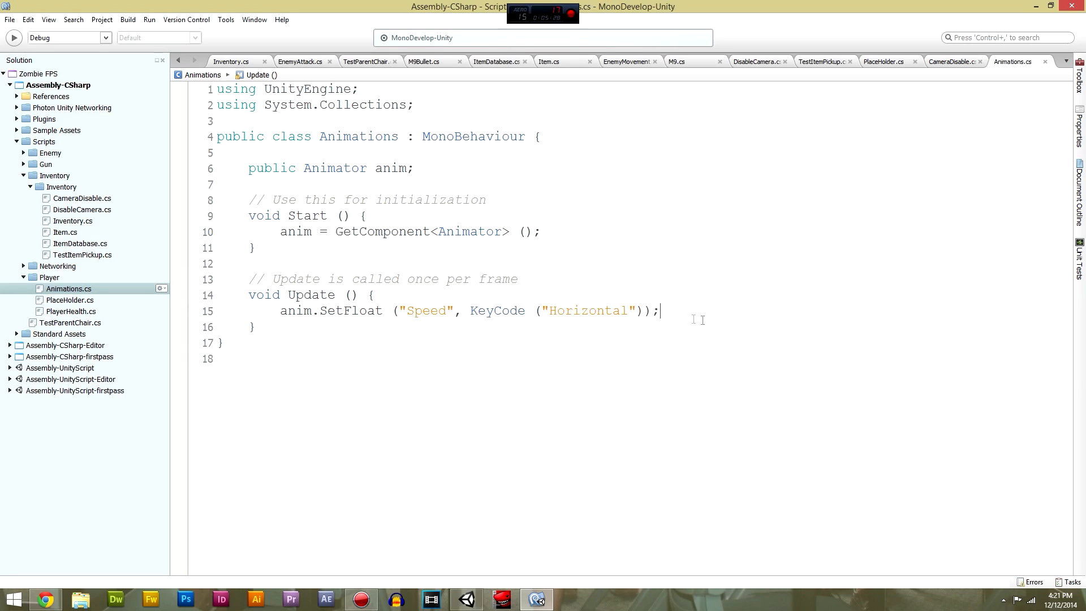
Switch to Unity and examine the Animations.cs compile errors in the console.
{"action": "left_click", "coordinate": [467, 599]}
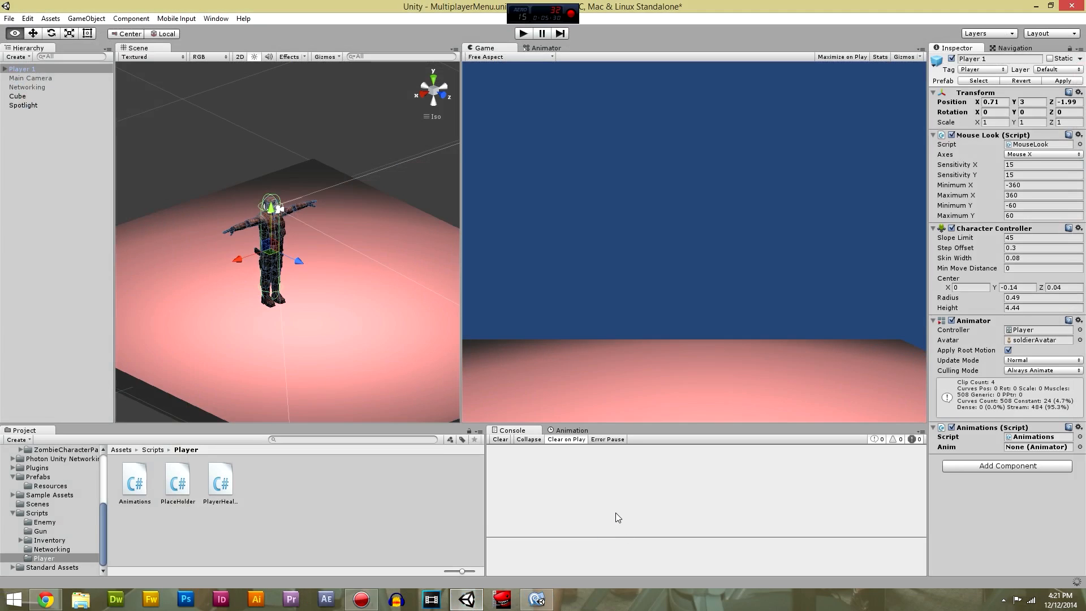
{"action": "left_click", "coordinate": [619, 493]}
{"action": "left_click", "coordinate": [680, 471]}
{"action": "left_click", "coordinate": [683, 487]}
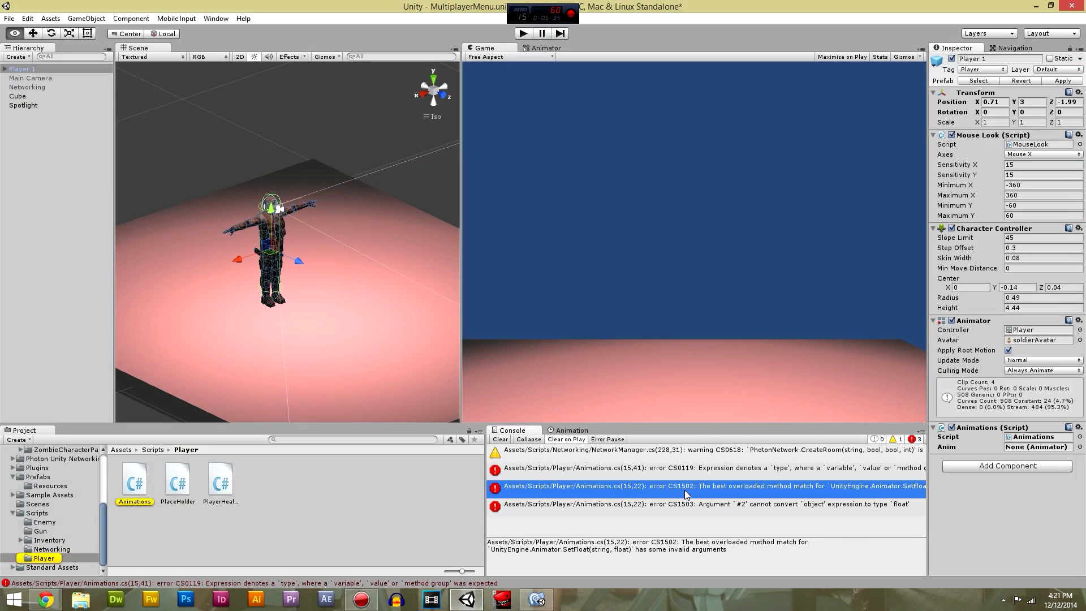
Read the details of each of the three Animations.cs errors in the console.
{"action": "left_click", "coordinate": [667, 472]}
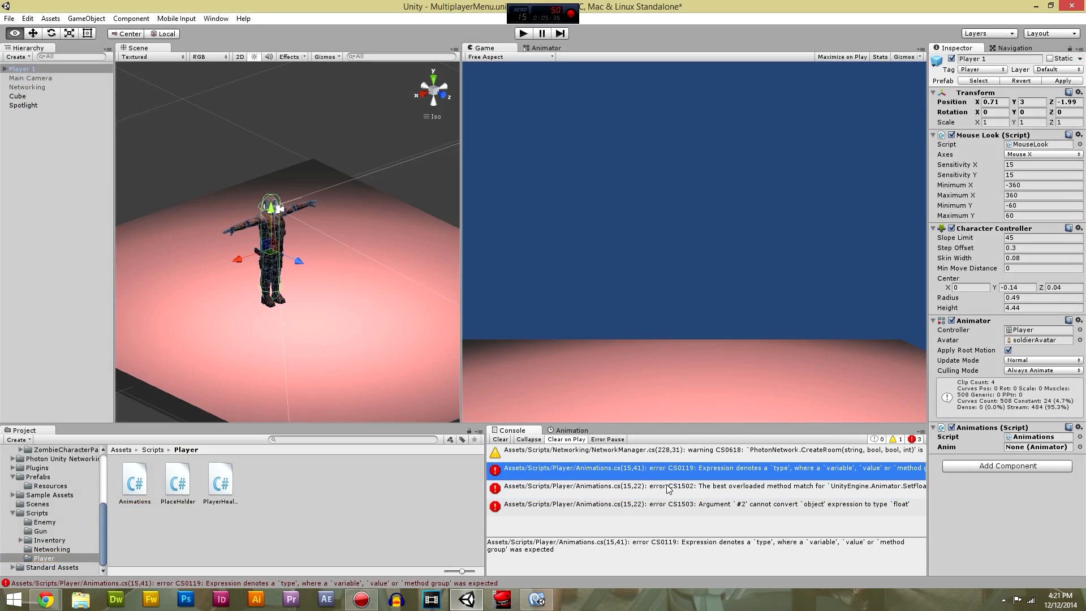
{"action": "left_click", "coordinate": [670, 488]}
{"action": "left_click", "coordinate": [698, 506]}
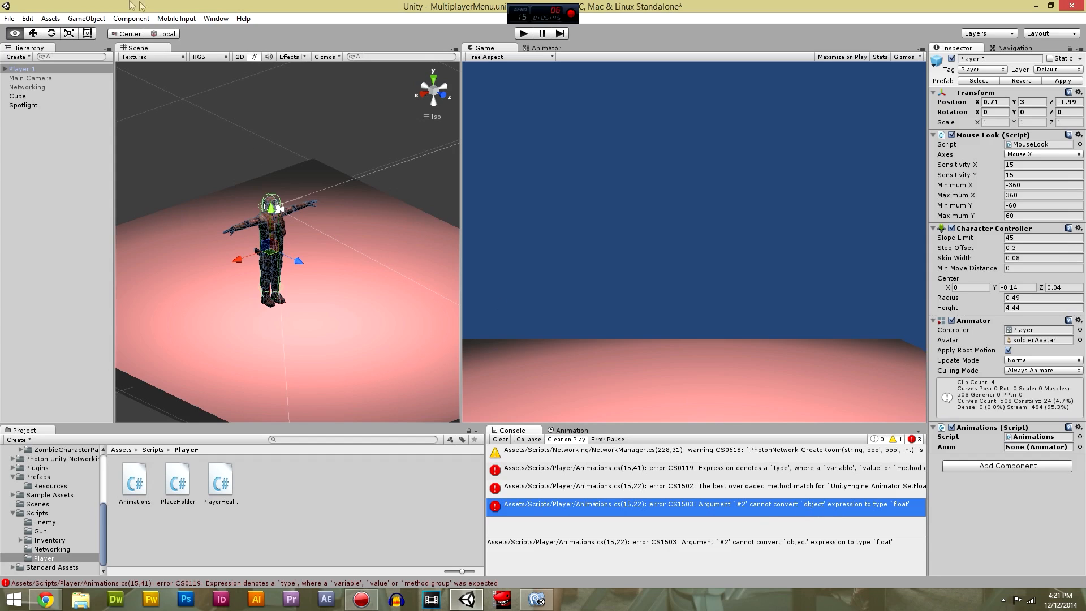
Open the project's Input settings, collapse PS3ControllerRightX and examine the key bindings of the first Horizontal axis.
{"action": "left_click", "coordinate": [216, 18]}
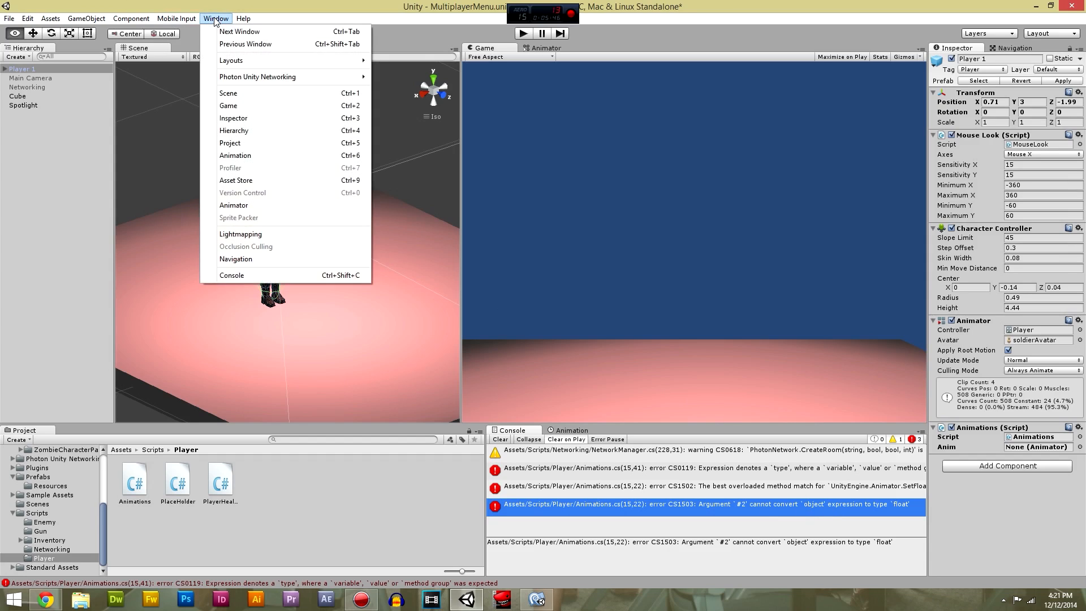
{"action": "mouse_move", "coordinate": [27, 22]}
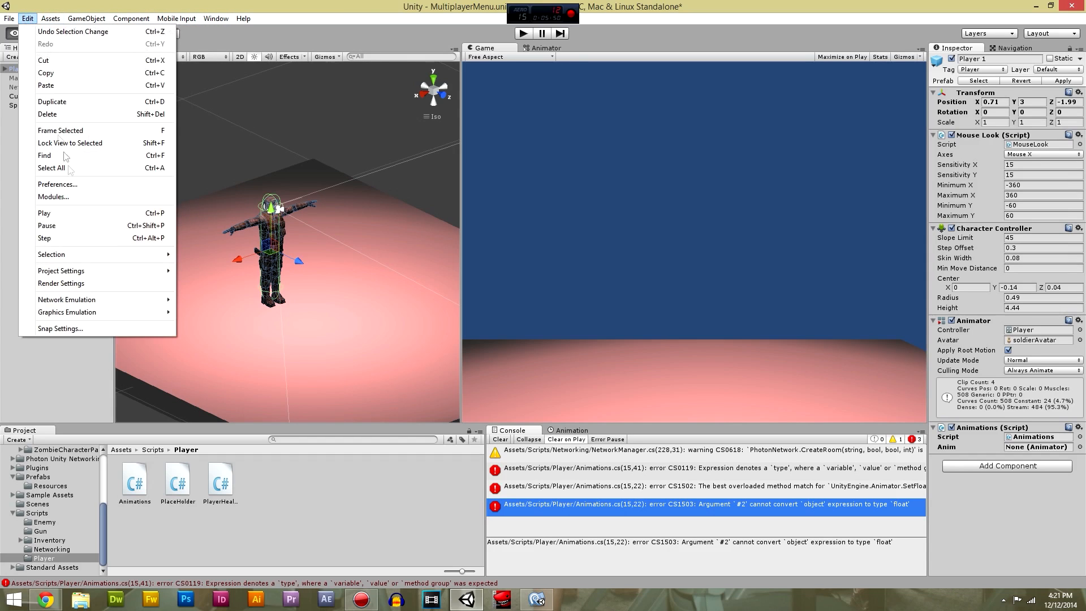
{"action": "mouse_move", "coordinate": [106, 272]}
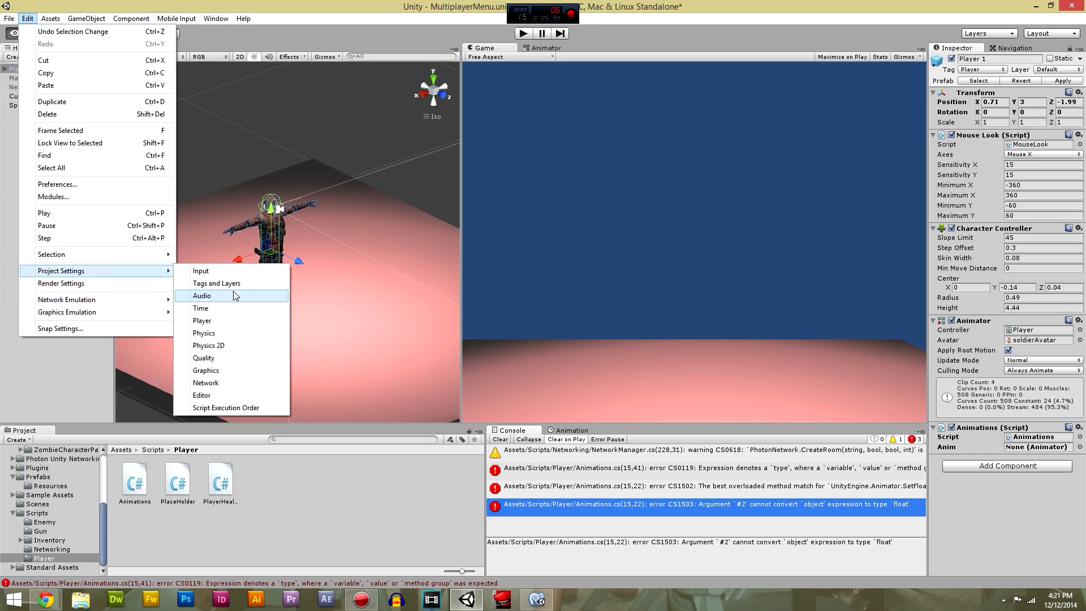
{"action": "left_click", "coordinate": [224, 270]}
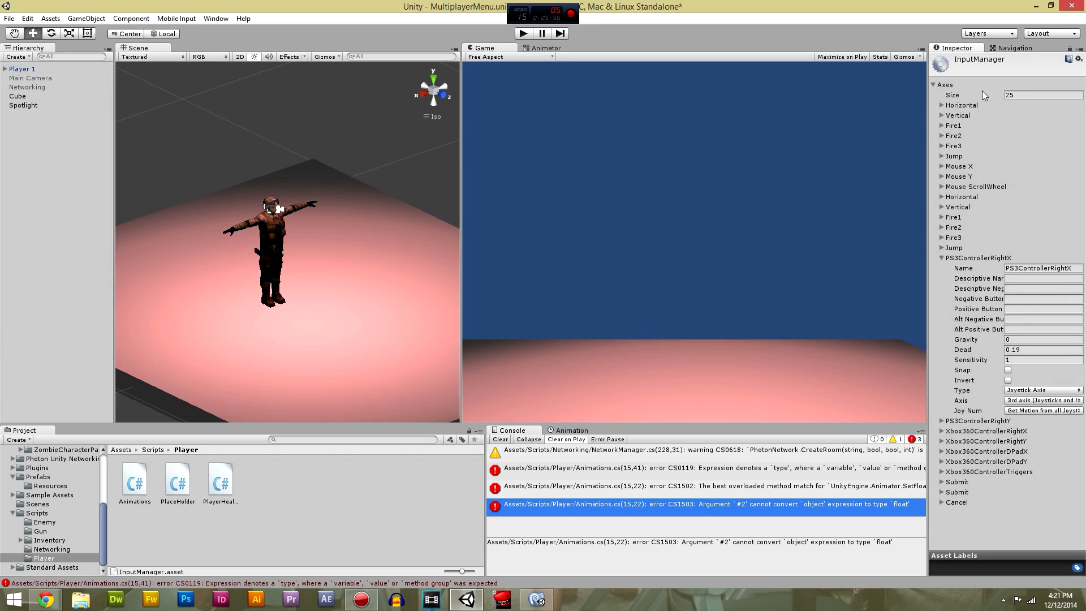
{"action": "left_click", "coordinate": [942, 258]}
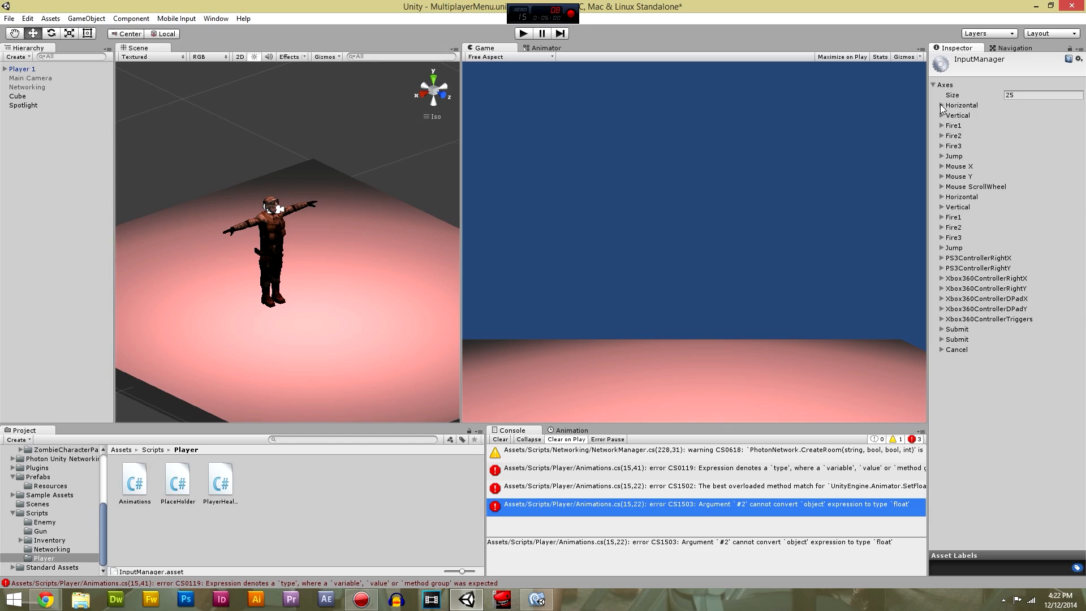
{"action": "left_click", "coordinate": [943, 106]}
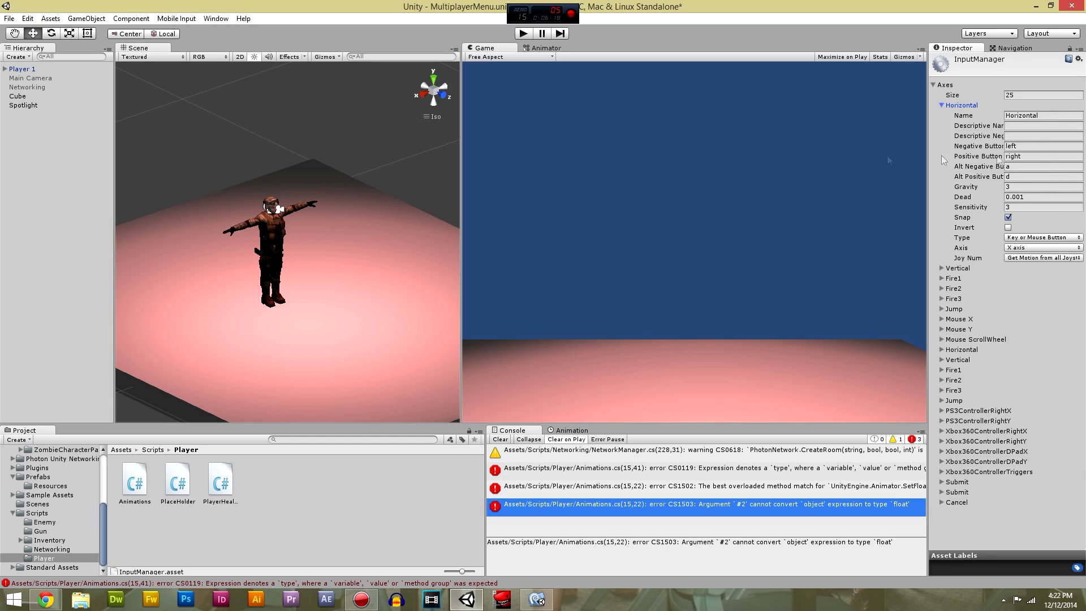
Switch to MonoDevelop, remove the KeyCode ("Horizontal") argument from the SetFloat call and save the script.
{"action": "left_click", "coordinate": [468, 600]}
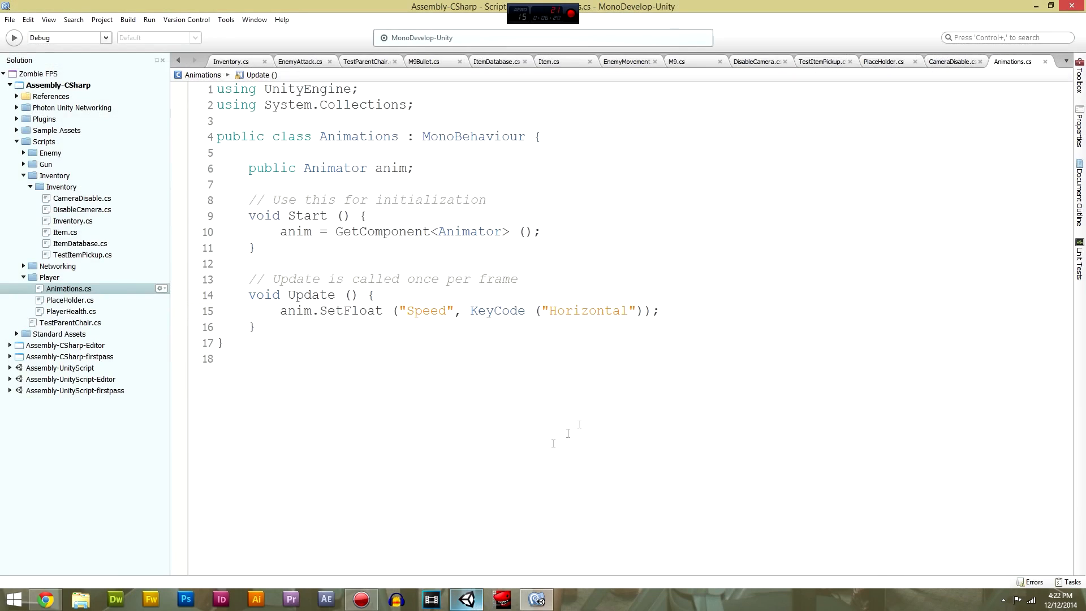
{"action": "left_click_drag", "start_coordinate": [643, 310], "coordinate": [474, 309]}
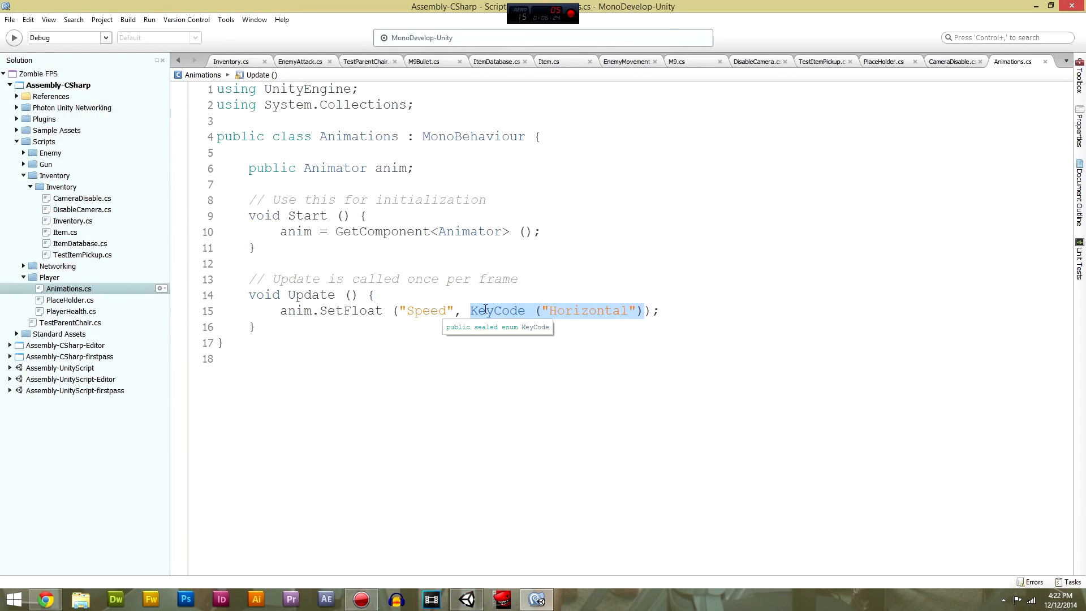
{"action": "type", "text": "Mouse"}
{"action": "key", "text": "BackSpace"}
{"action": "key", "text": "BackSpace"}
{"action": "key", "text": "BackSpace"}
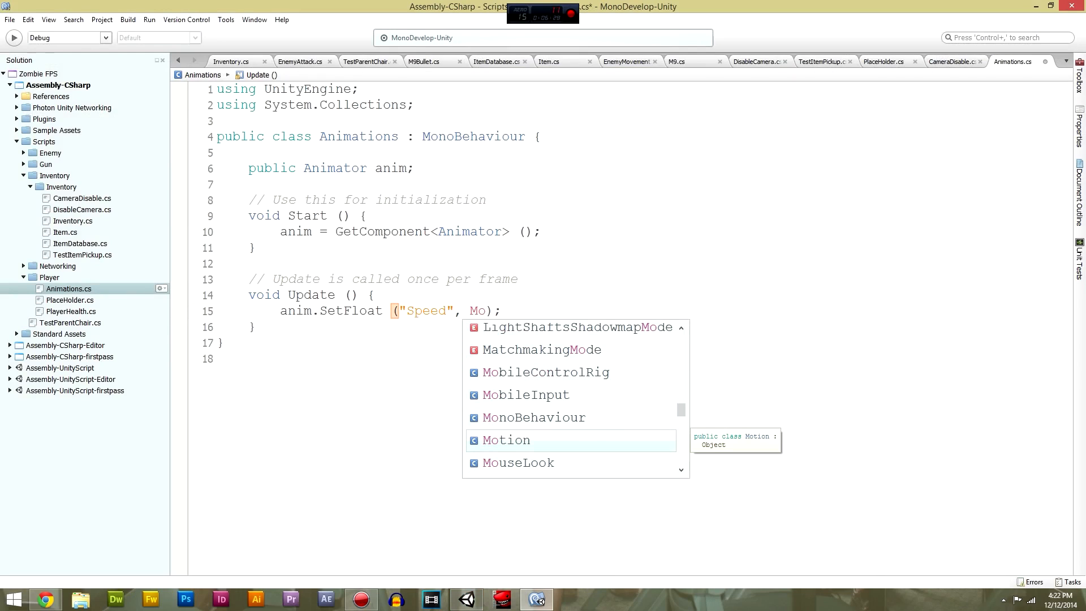
{"action": "key", "text": "BackSpace"}
{"action": "key", "text": "BackSpace"}
{"action": "key", "text": "ctrl+s"}
{"action": "scroll", "coordinate": [485, 309], "scroll_direction": "up", "scroll_amount": 1, "text": "ctrl"}
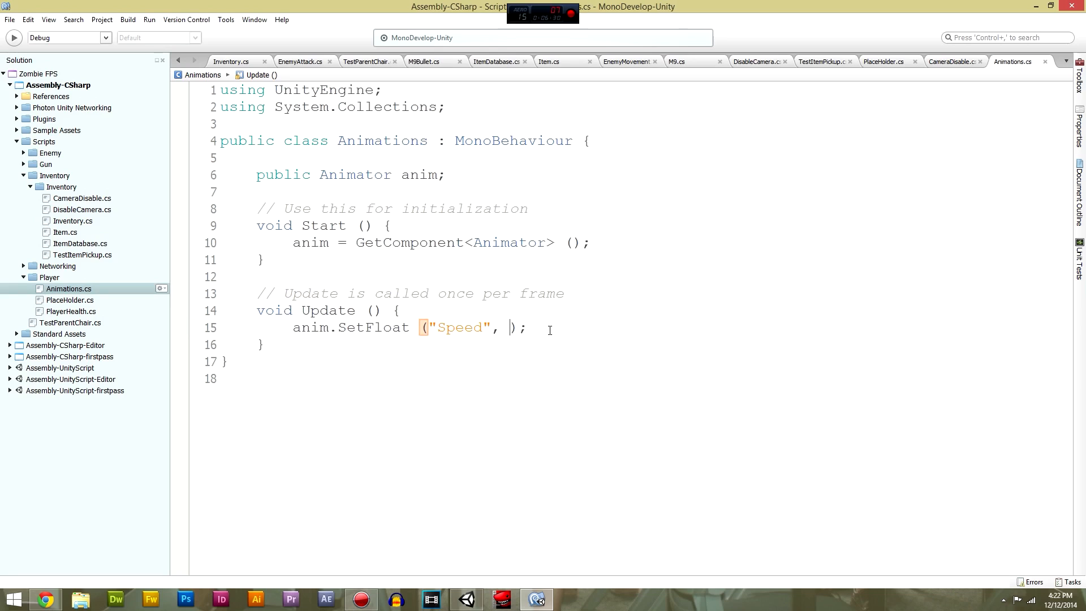
{"action": "scroll", "coordinate": [550, 330], "scroll_direction": "down", "scroll_amount": 1, "text": "ctrl"}
{"action": "left_click", "coordinate": [523, 309]}
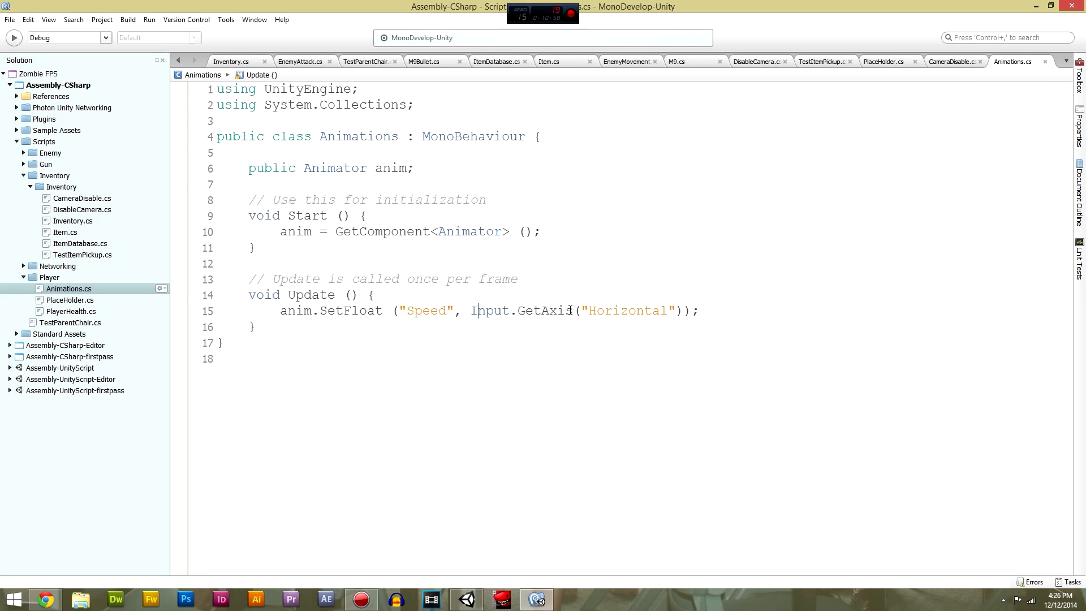
Examine the Input.GetAxis("Horizontal") argument of the SetFloat call in Update.
{"action": "left_click_drag", "start_coordinate": [471, 310], "coordinate": [577, 310]}
{"action": "left_click", "coordinate": [571, 343]}
{"action": "left_click_drag", "start_coordinate": [472, 309], "coordinate": [573, 310]}
{"action": "left_click", "coordinate": [537, 324]}
{"action": "left_click_drag", "start_coordinate": [472, 312], "coordinate": [613, 317]}
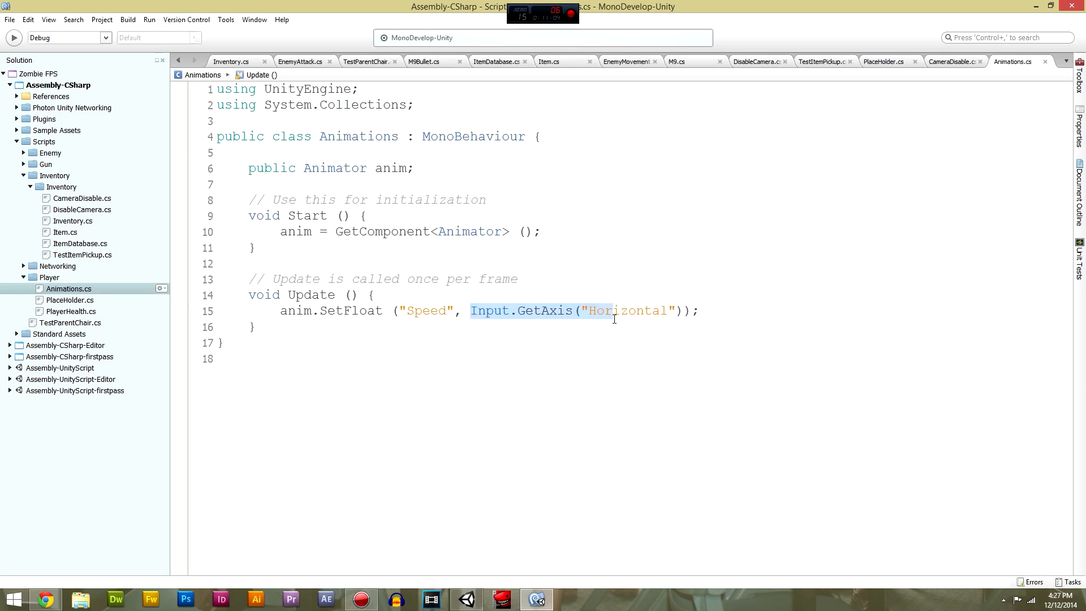
{"action": "left_click", "coordinate": [613, 317]}
{"action": "double_click", "coordinate": [629, 313]}
{"action": "left_click", "coordinate": [604, 327]}
{"action": "double_click", "coordinate": [621, 313]}
{"action": "left_click", "coordinate": [716, 315]}
{"action": "double_click", "coordinate": [616, 311]}
{"action": "left_click", "coordinate": [700, 308]}
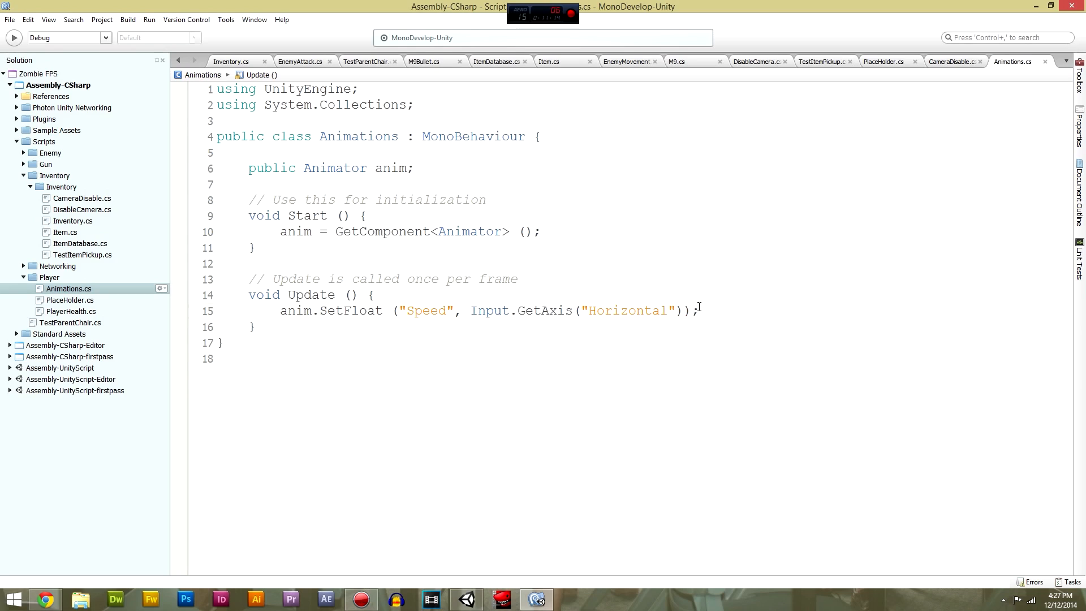
Change the GetAxis axis name to "Vertical", and check the Vertical axis bindings in Unity's Input Manager.
{"action": "double_click", "coordinate": [632, 311]}
{"action": "type", "text": "Vertical"}
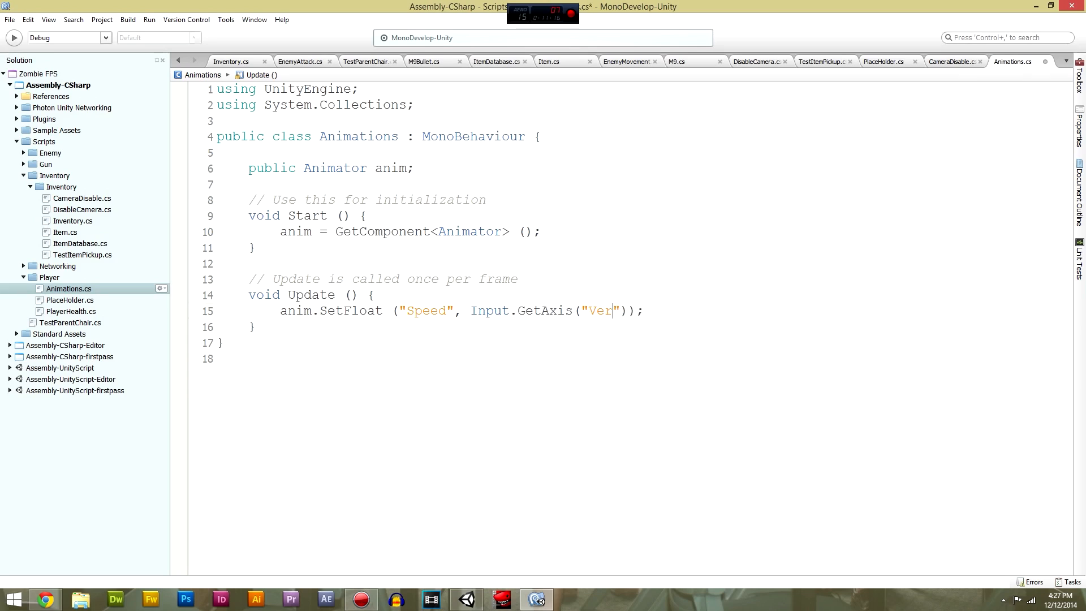
{"action": "left_click", "coordinate": [735, 306]}
{"action": "key", "text": "alt+Tab"}
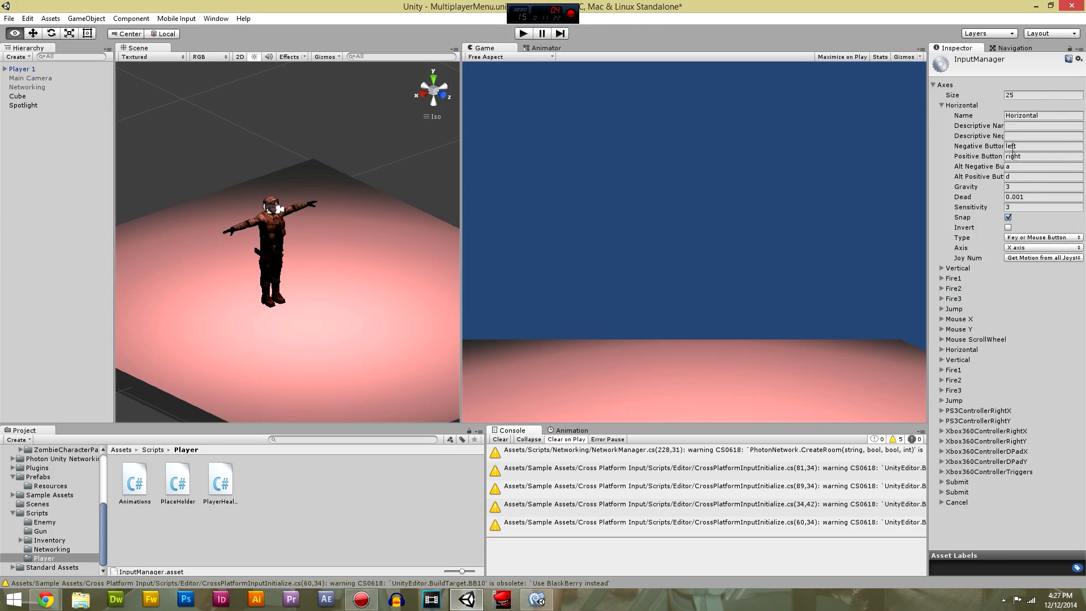
{"action": "left_click", "coordinate": [941, 269]}
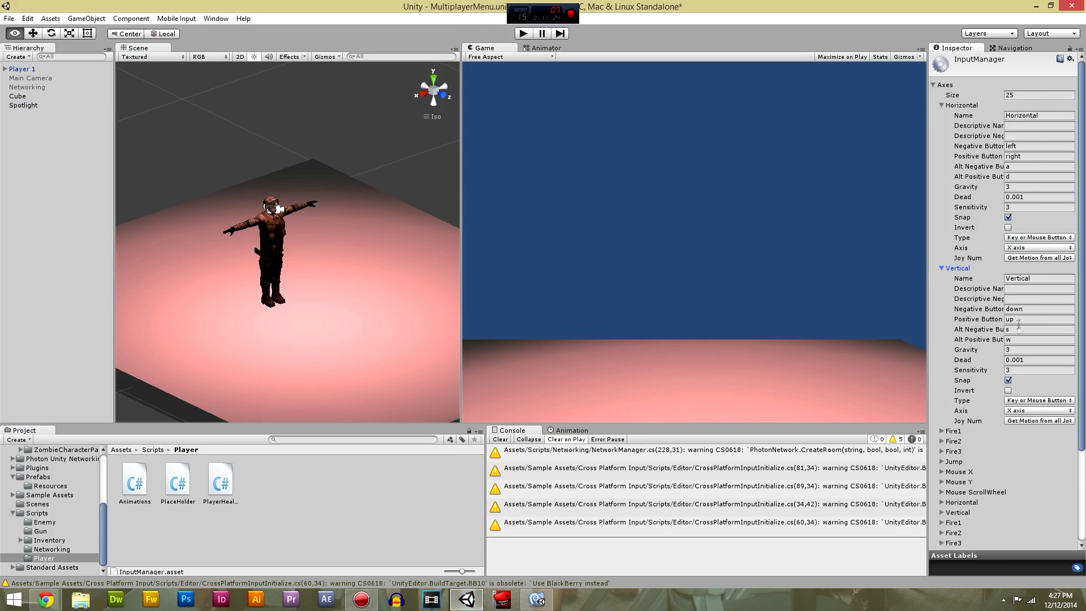
Return to MonoDevelop and duplicate the anim.SetFloat "Speed" statement on a new line directly below it.
{"action": "key", "text": "alt+Tab"}
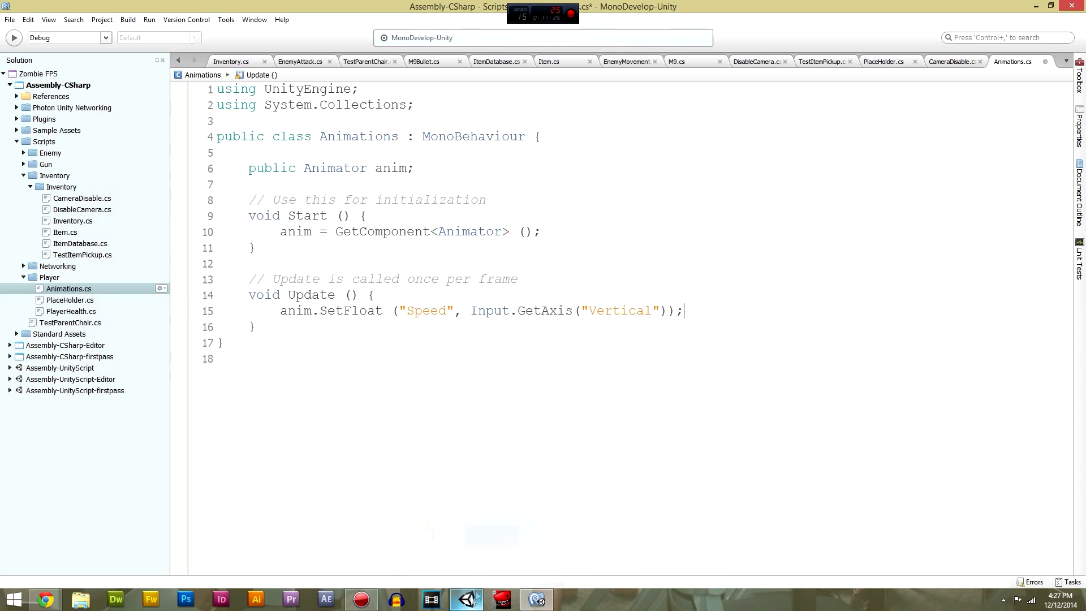
{"action": "key", "text": "Return"}
{"action": "left_click_drag", "start_coordinate": [684, 311], "coordinate": [283, 316]}
{"action": "type", "text": "anim.SetFloat (\"Speed\", Input.GetAxis(\"Vertical\"));"}
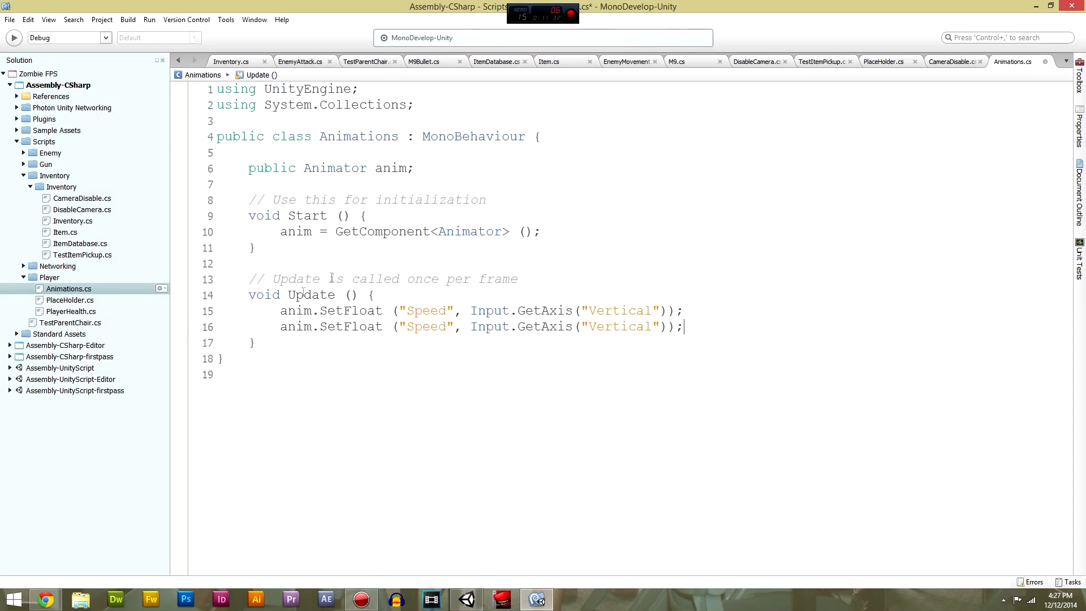
Set the duplicated SetFloat statement's parameter to "Direction" and its axis to "Horizontal", and save the script.
{"action": "double_click", "coordinate": [424, 326]}
{"action": "type", "text": "Directi"}
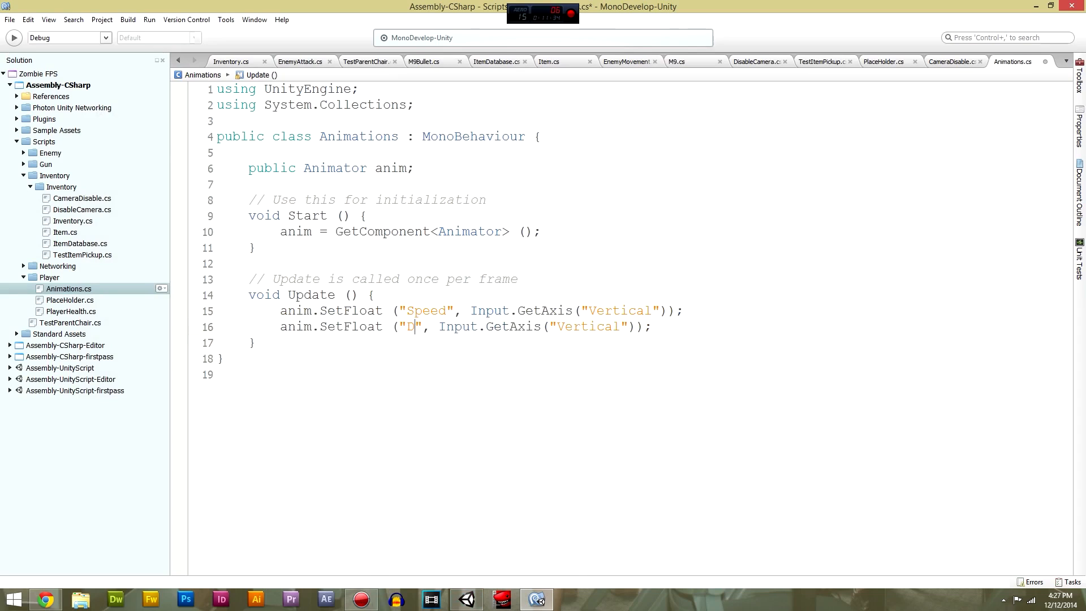
{"action": "type", "text": "on"}
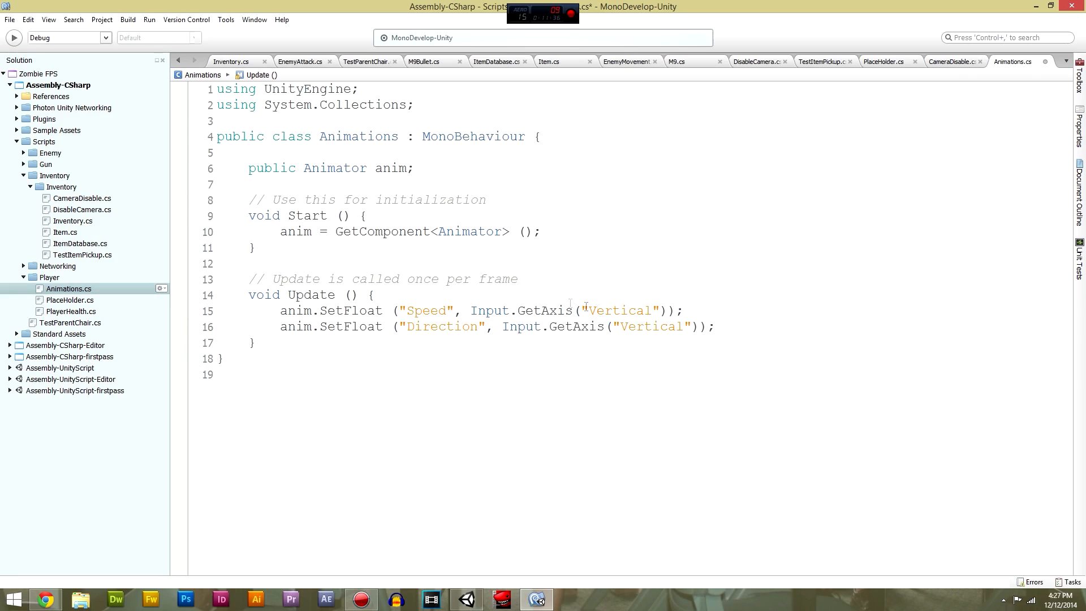
{"action": "double_click", "coordinate": [646, 327]}
{"action": "type", "text": "Horizontal"}
{"action": "key", "text": "ctrl+s"}
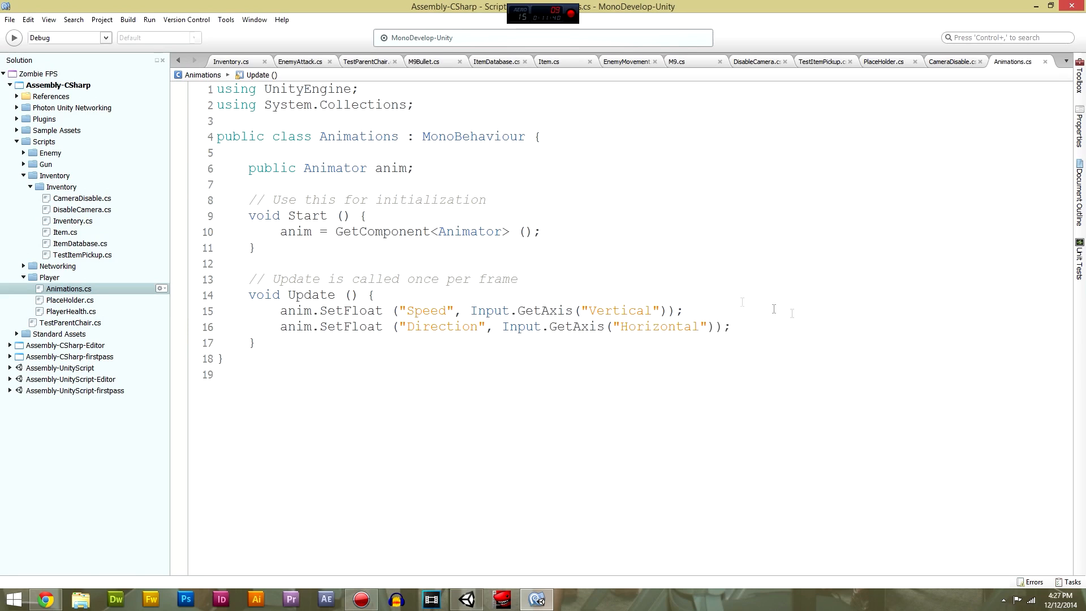
Switch to Unity, deselect the Input Manager and clear the console messages.
{"action": "left_click", "coordinate": [467, 599]}
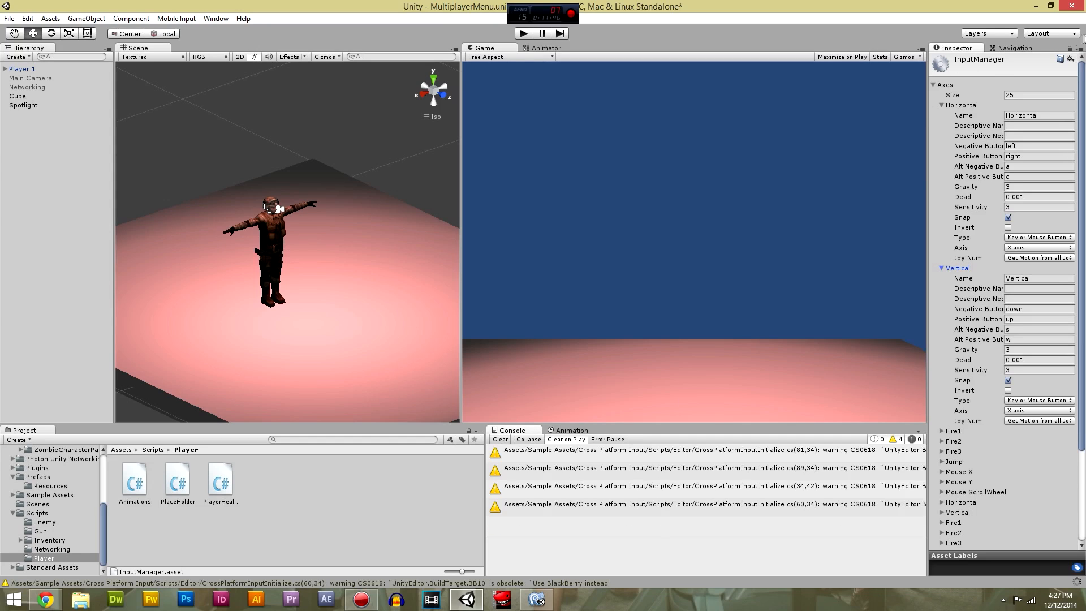
{"action": "left_click", "coordinate": [306, 181]}
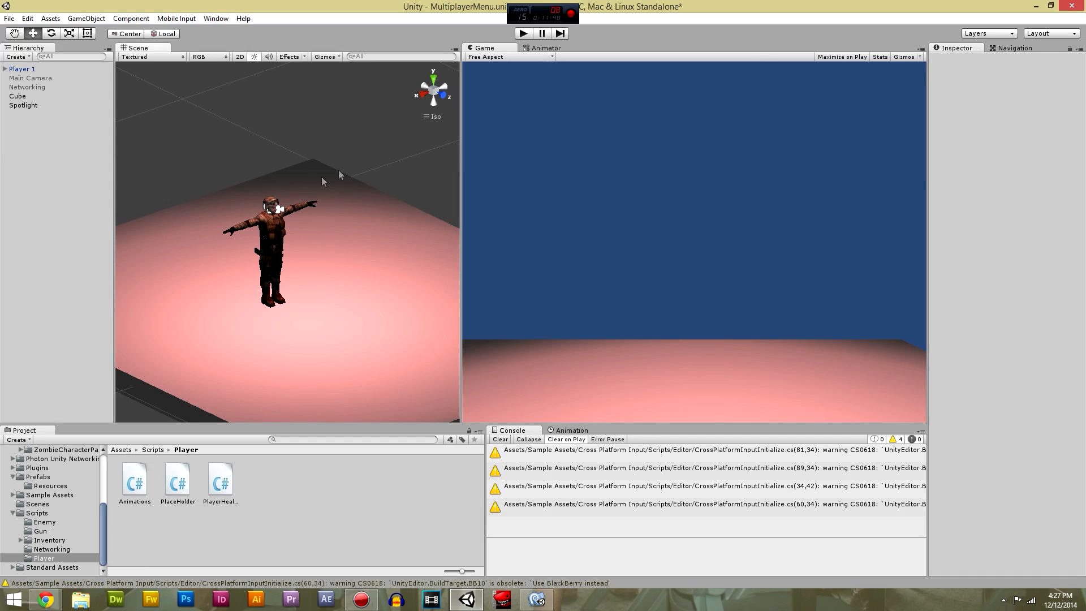
{"action": "left_click", "coordinate": [500, 439]}
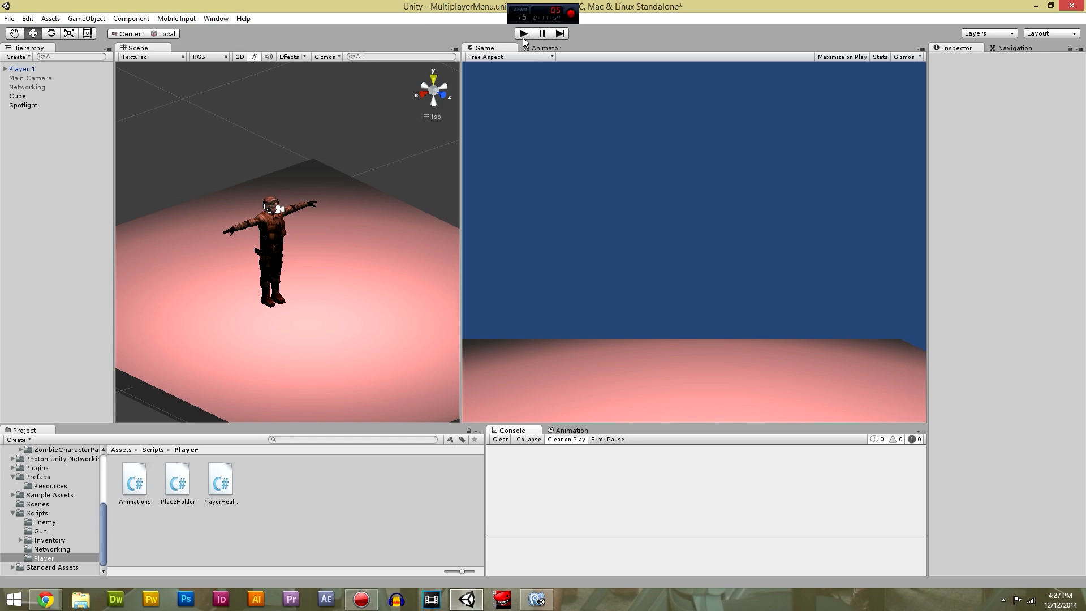
Select Player 1, play the scene and walk the soldier forward in several directions to test its idle and walk animations.
{"action": "left_click", "coordinate": [34, 69]}
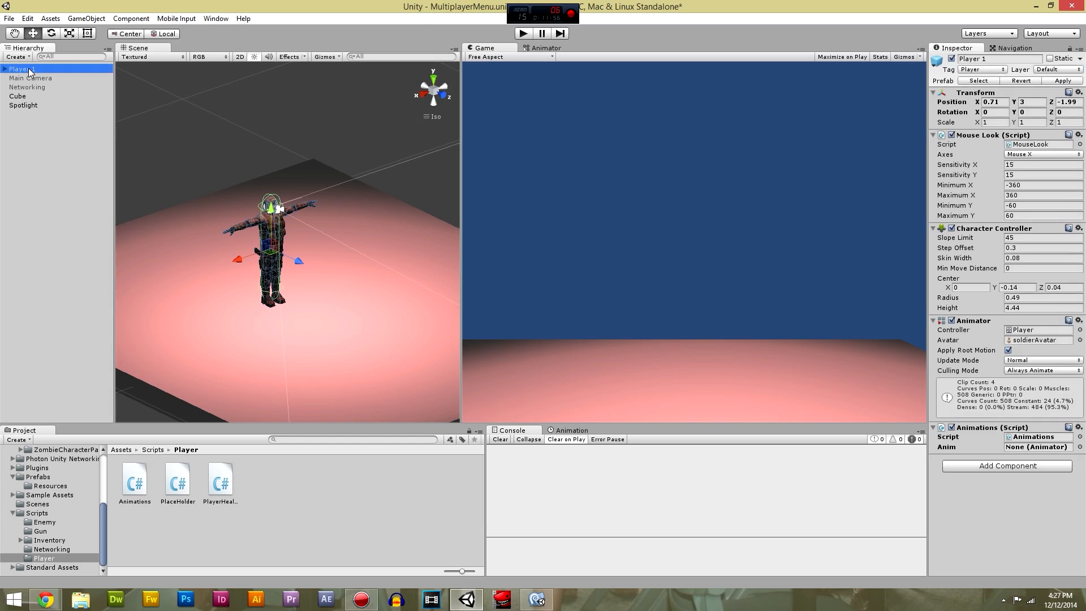
{"action": "left_click", "coordinate": [523, 33]}
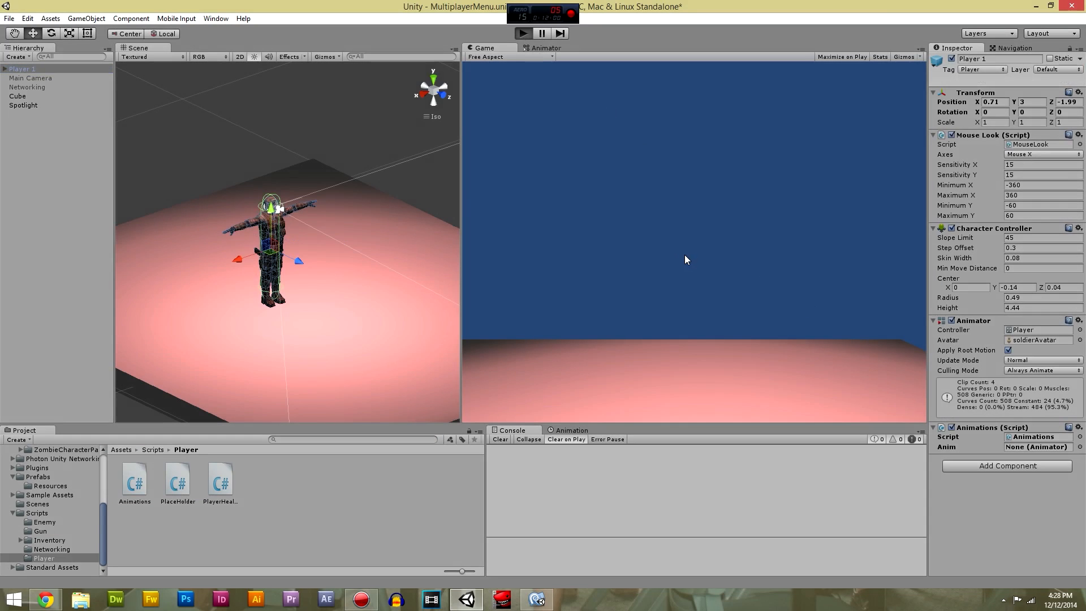
{"action": "key", "text": "w"}
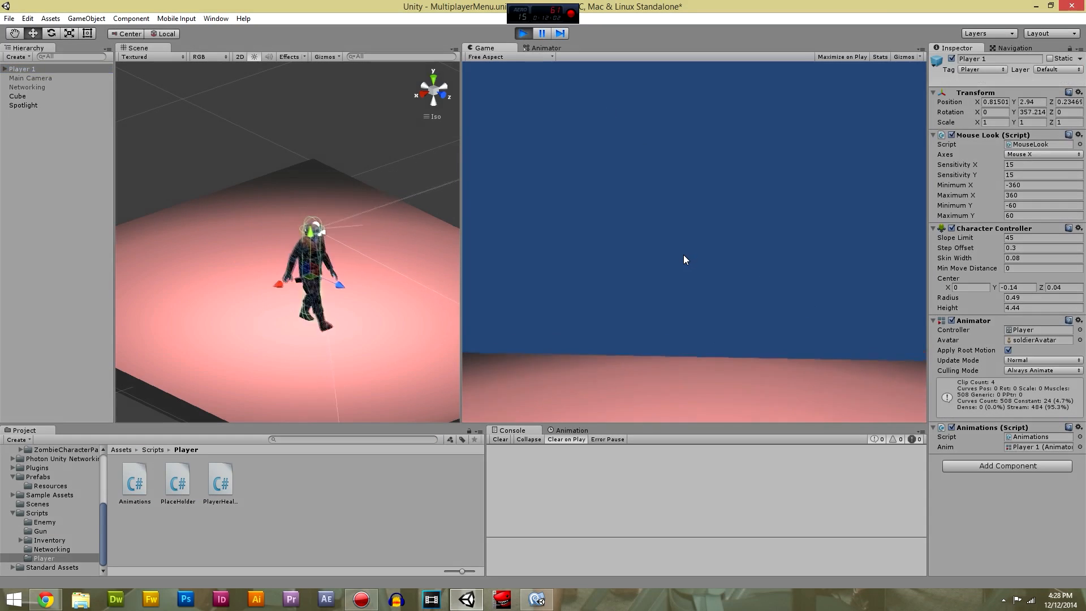
{"action": "key", "text": "w"}
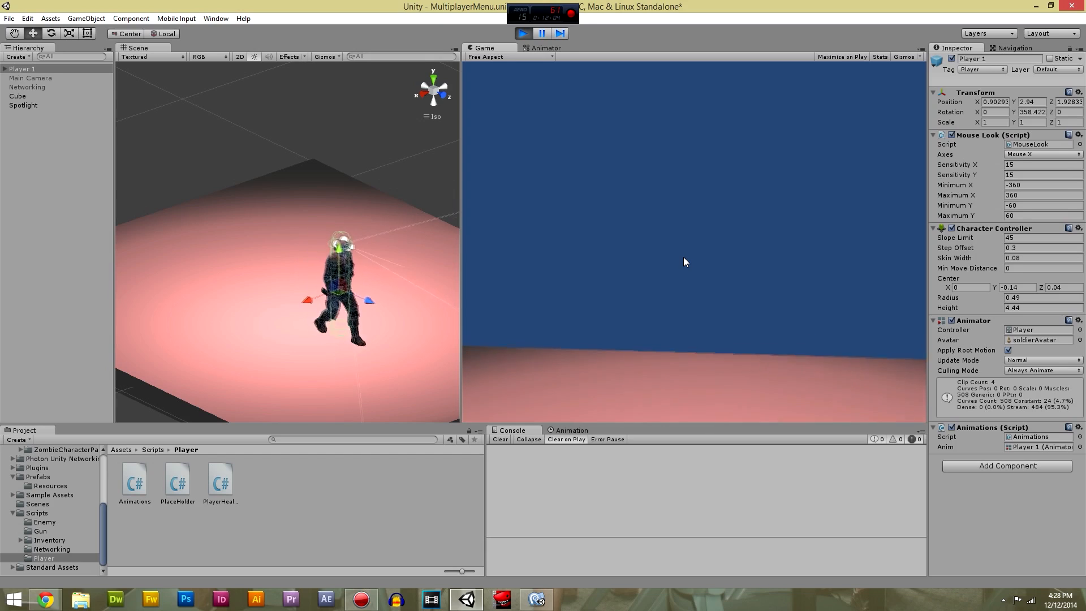
{"action": "key", "text": "w"}
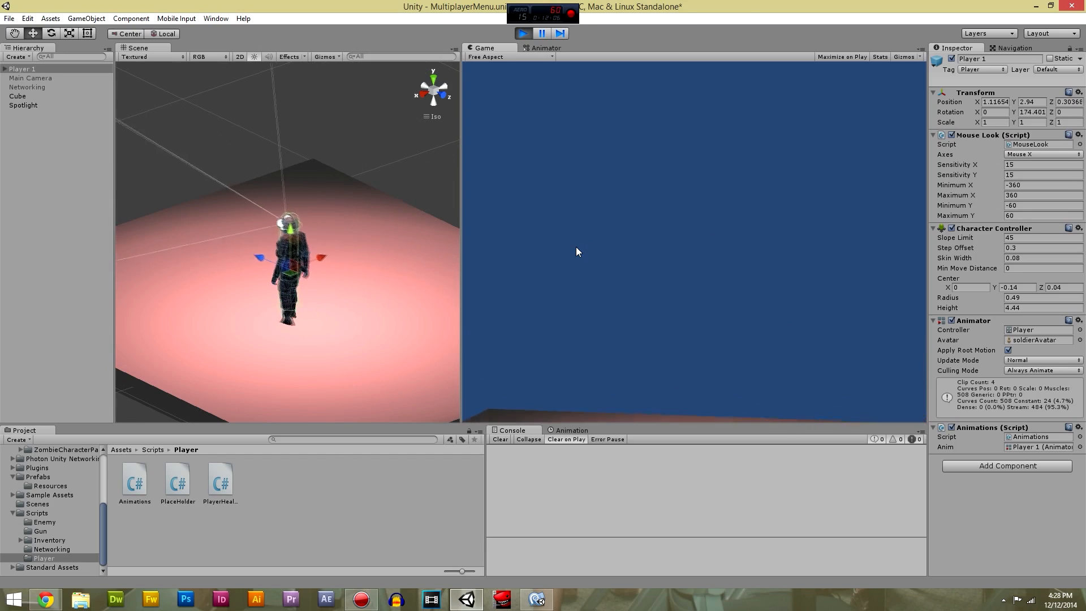
{"action": "key", "text": "w"}
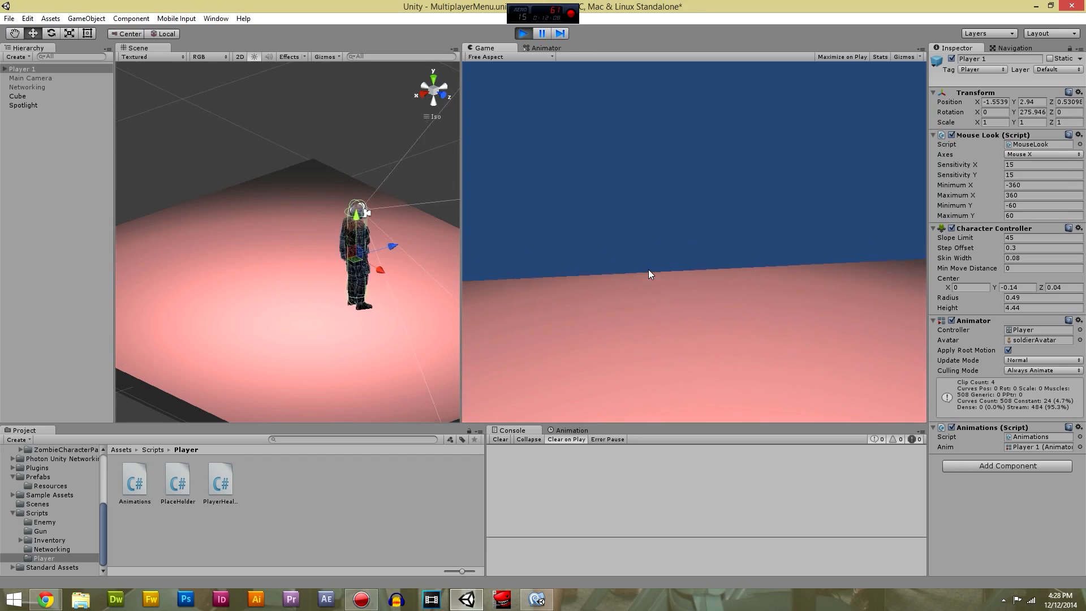
{"action": "key", "text": "w"}
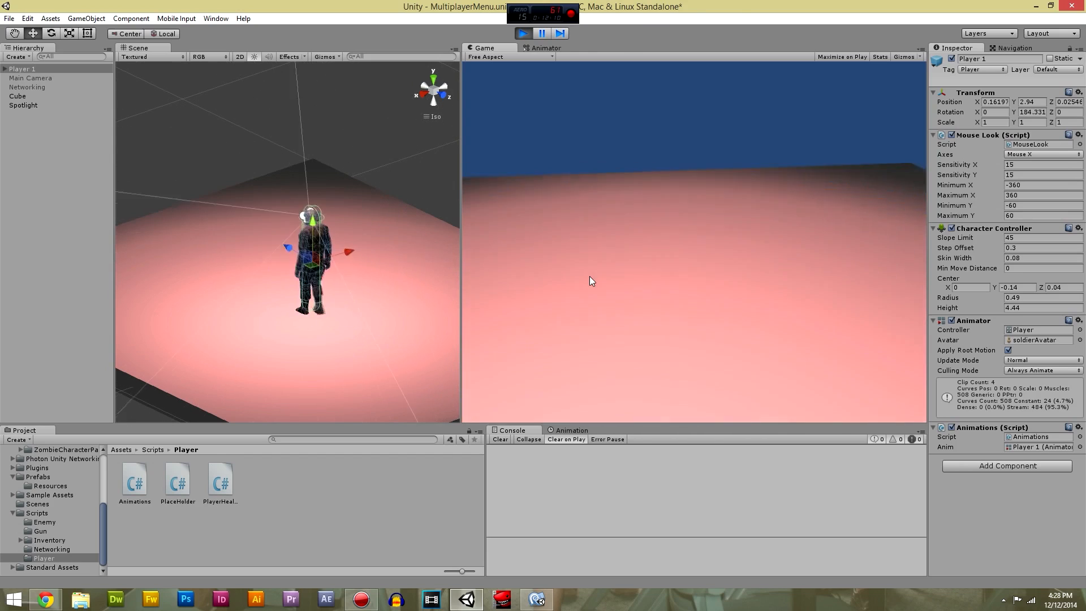
{"action": "key", "text": "w"}
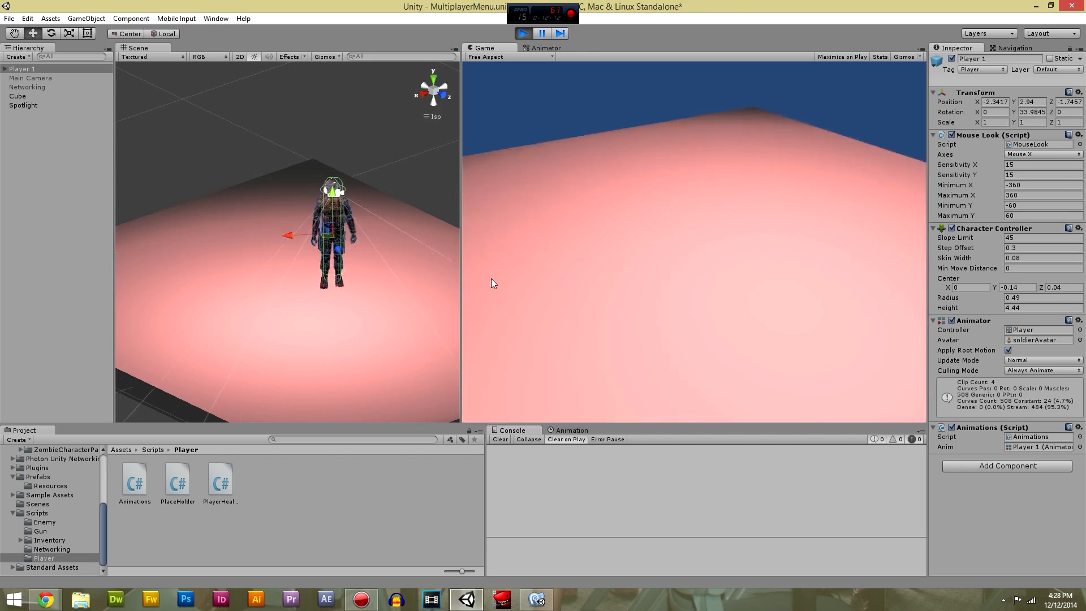
{"action": "key", "text": "w"}
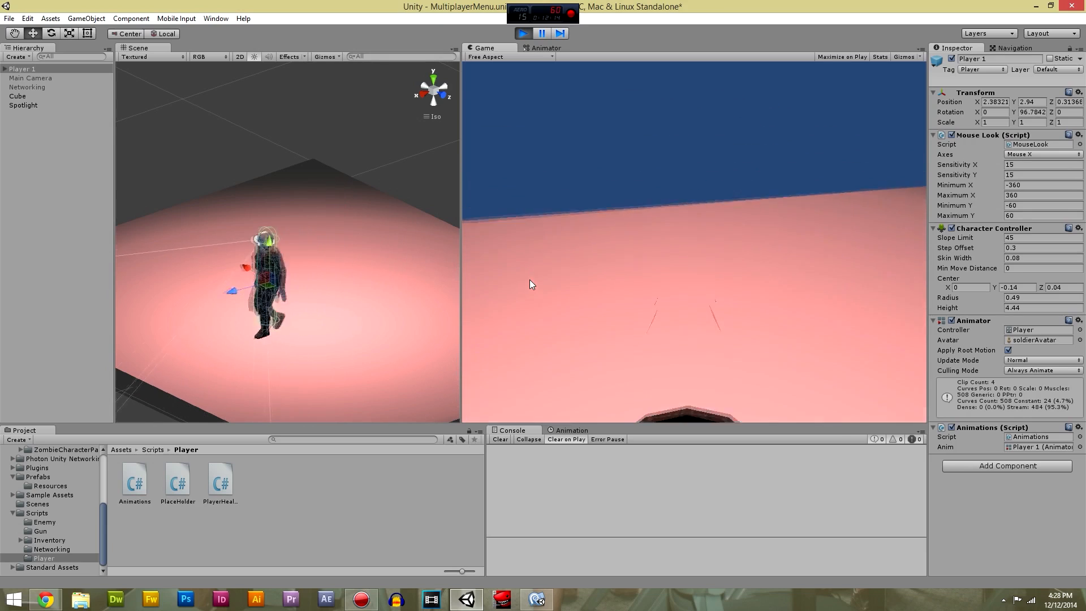
Keep walking the soldier around the platform, turning and pausing to check the walk and idle animations, and stop the scene.
{"action": "key", "text": "w"}
{"action": "key", "text": "w"}
{"action": "key", "text": "w"}
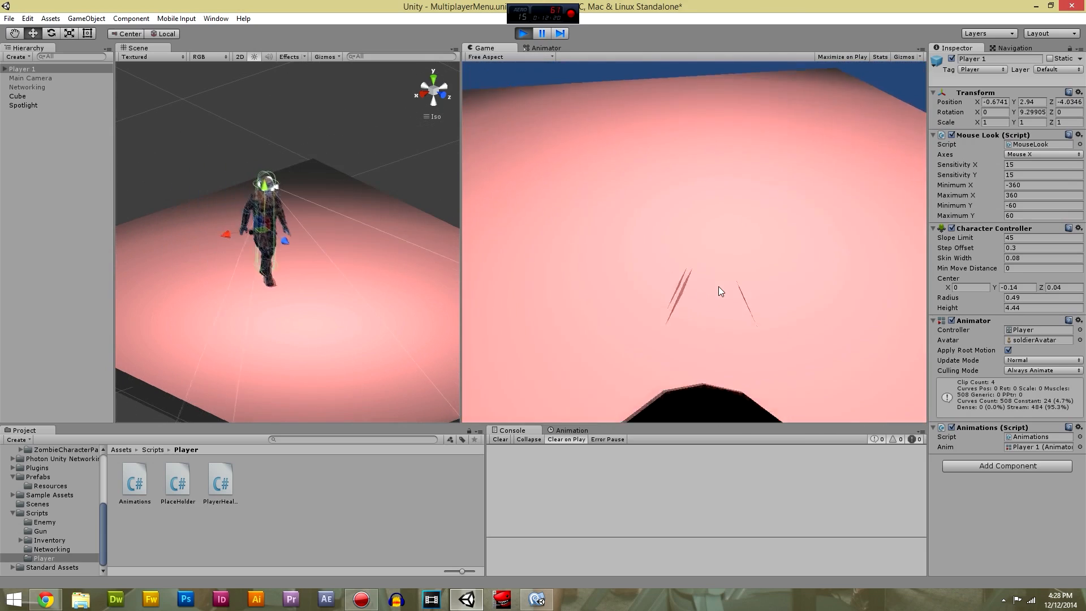
{"action": "key", "text": "w"}
{"action": "key", "text": "w"}
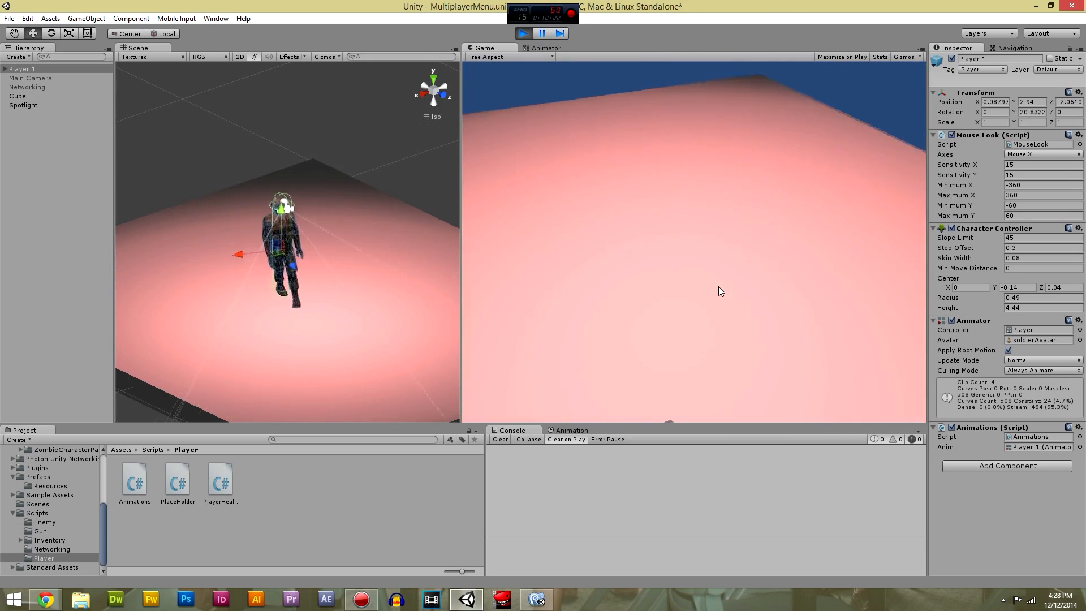
{"action": "key", "text": "w"}
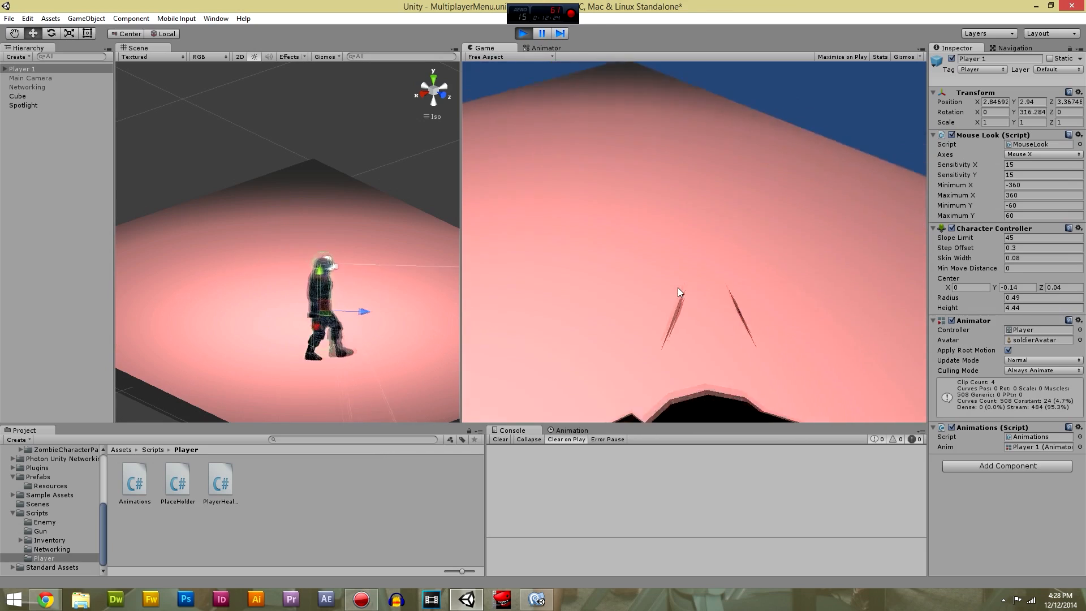
{"action": "key", "text": "w"}
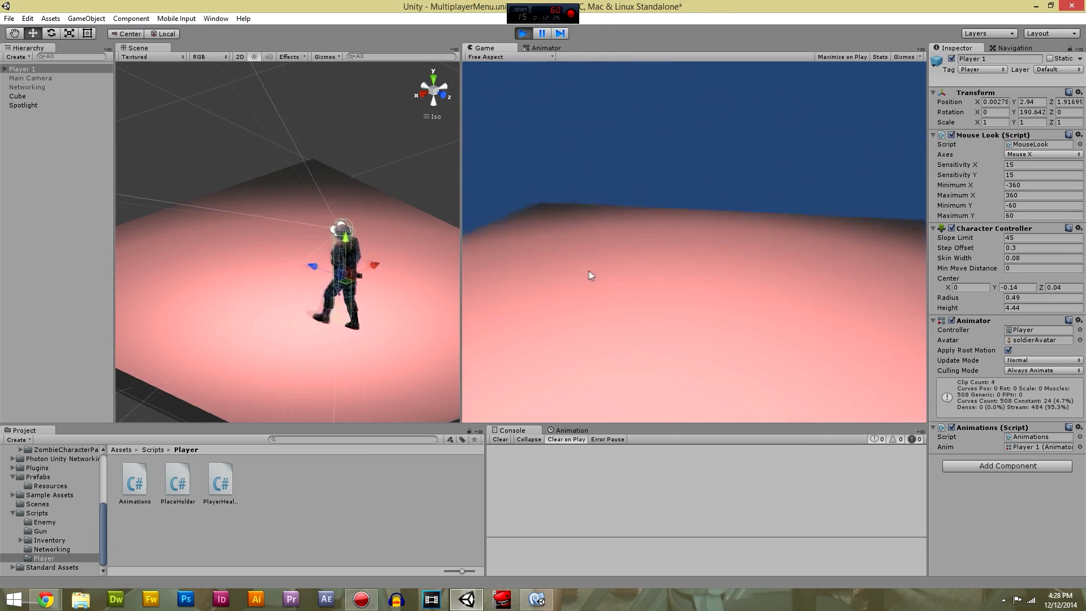
{"action": "key", "text": "w"}
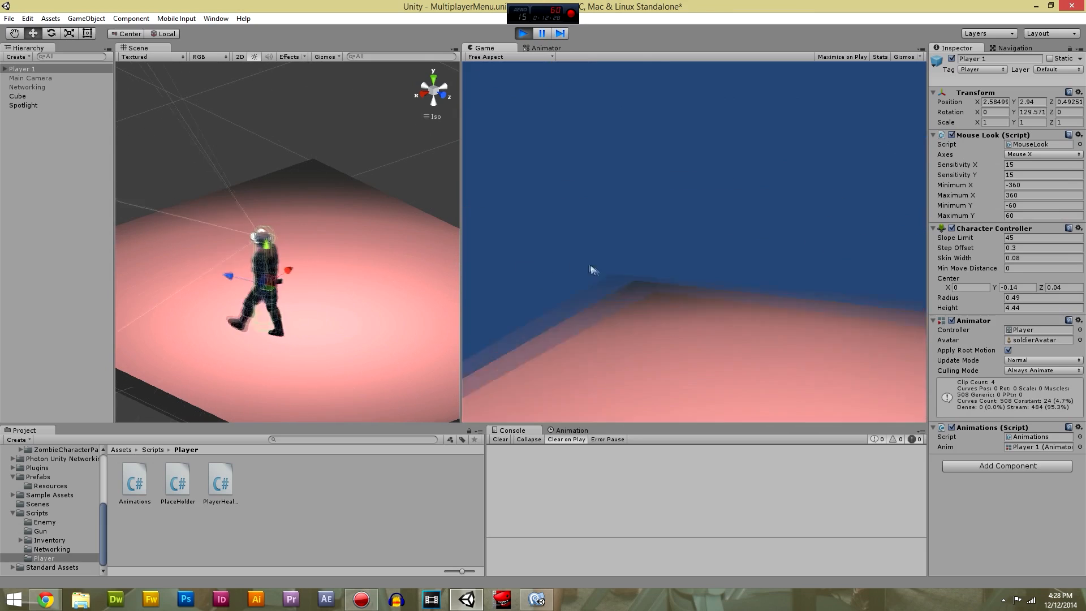
{"action": "key", "text": "w"}
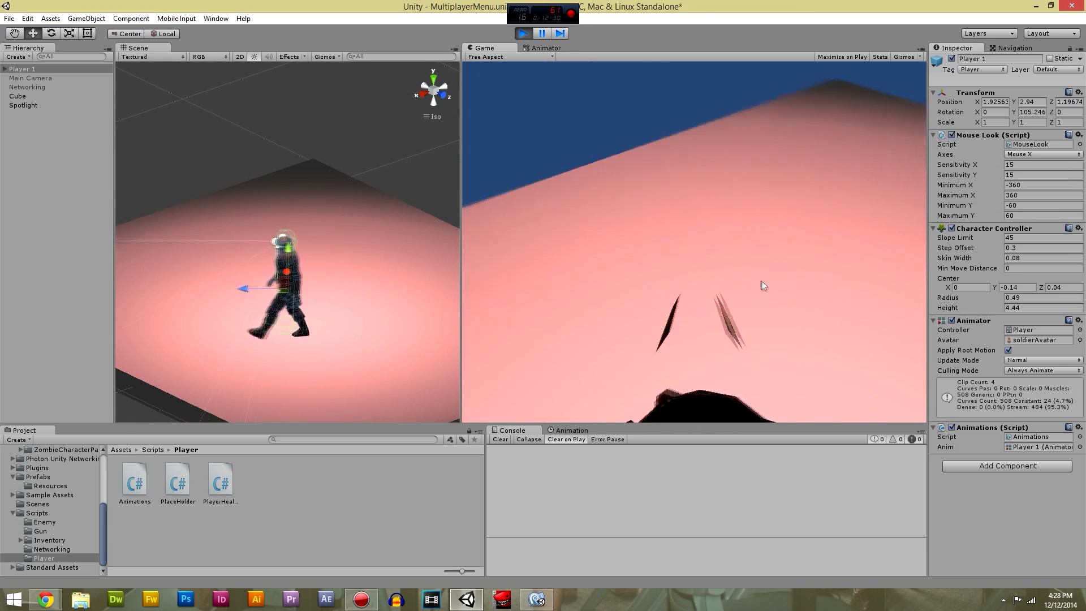
{"action": "key", "text": "w"}
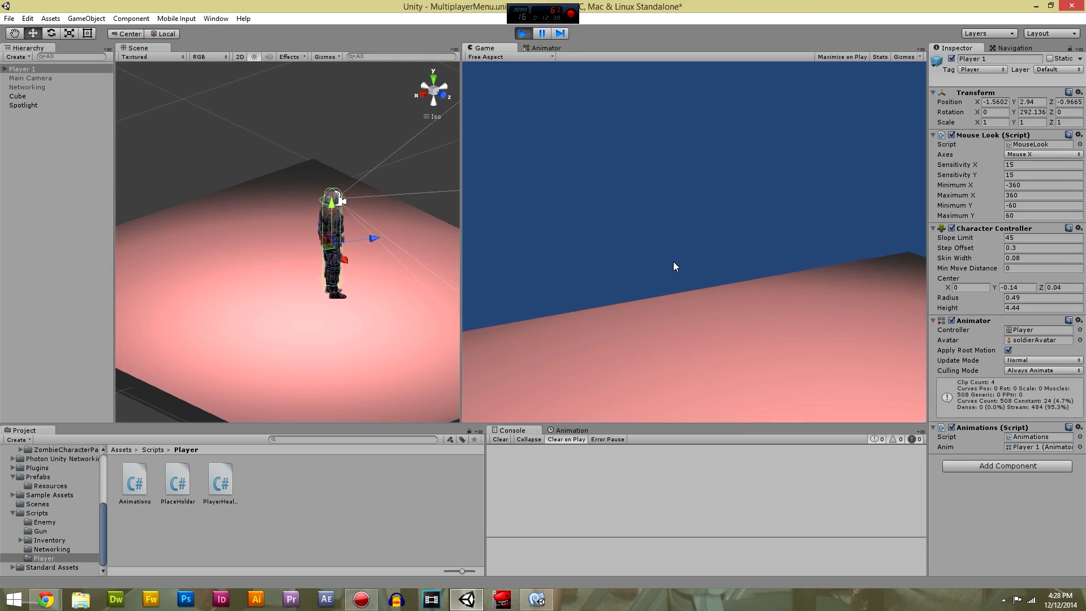
{"action": "key", "text": "w"}
{"action": "key", "text": "w"}
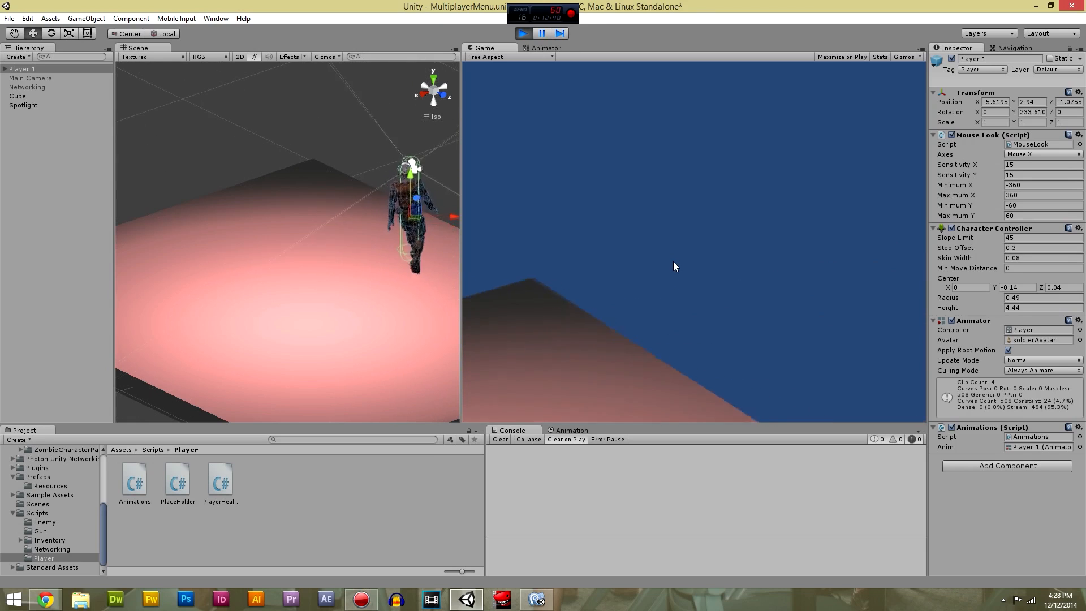
{"action": "key", "text": "w"}
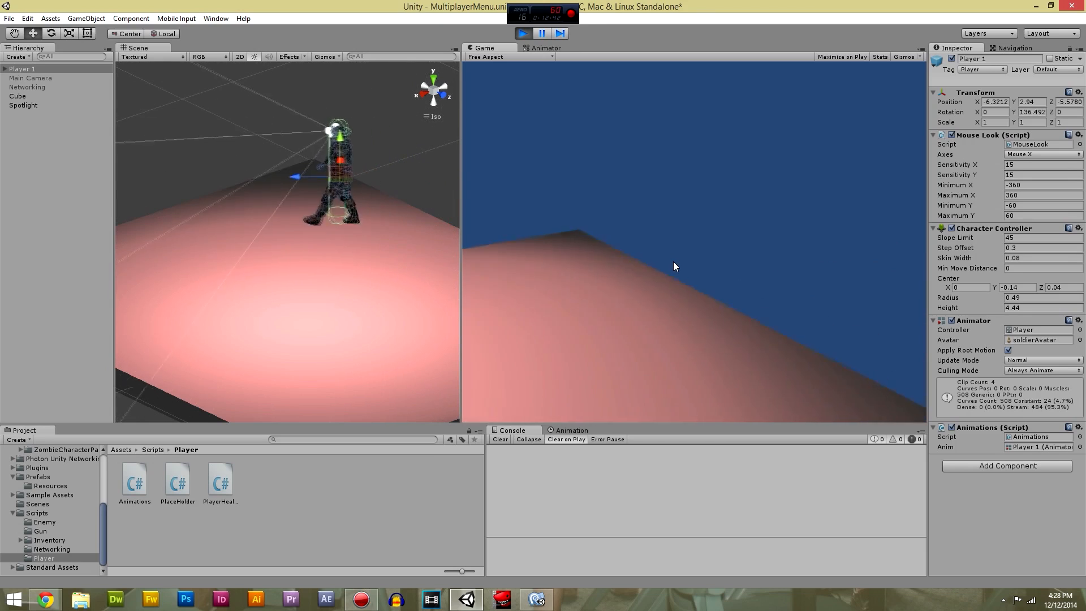
{"action": "key", "text": "w"}
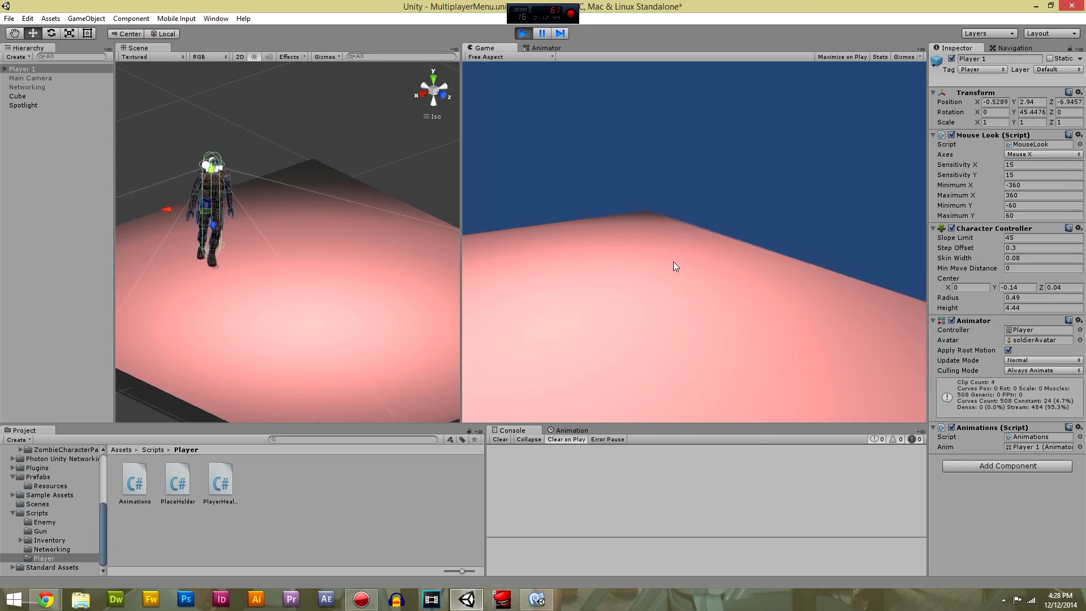
{"action": "key", "text": "w"}
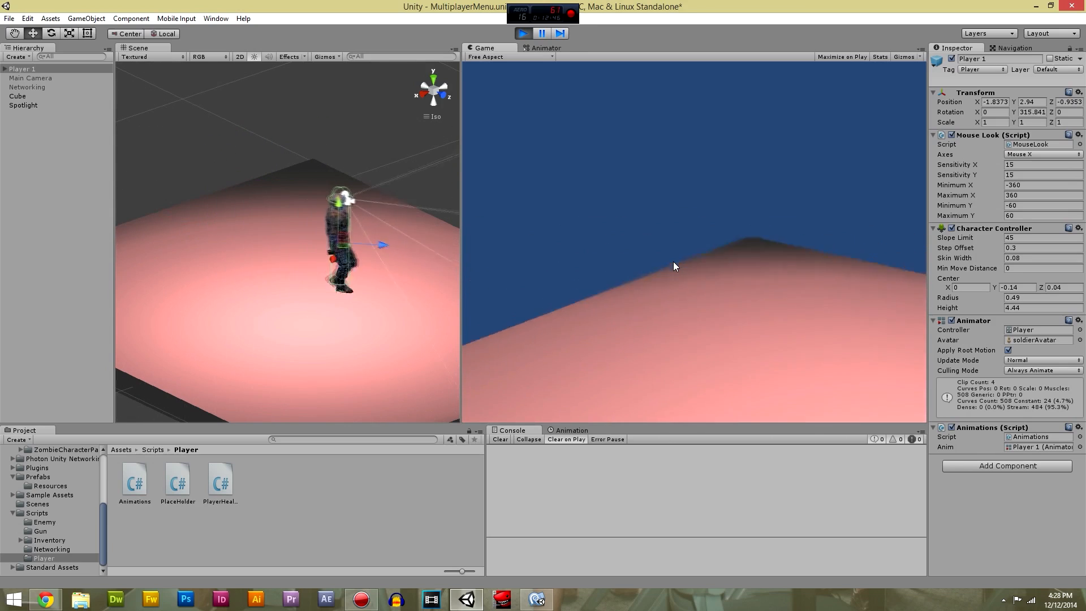
{"action": "key", "text": "w"}
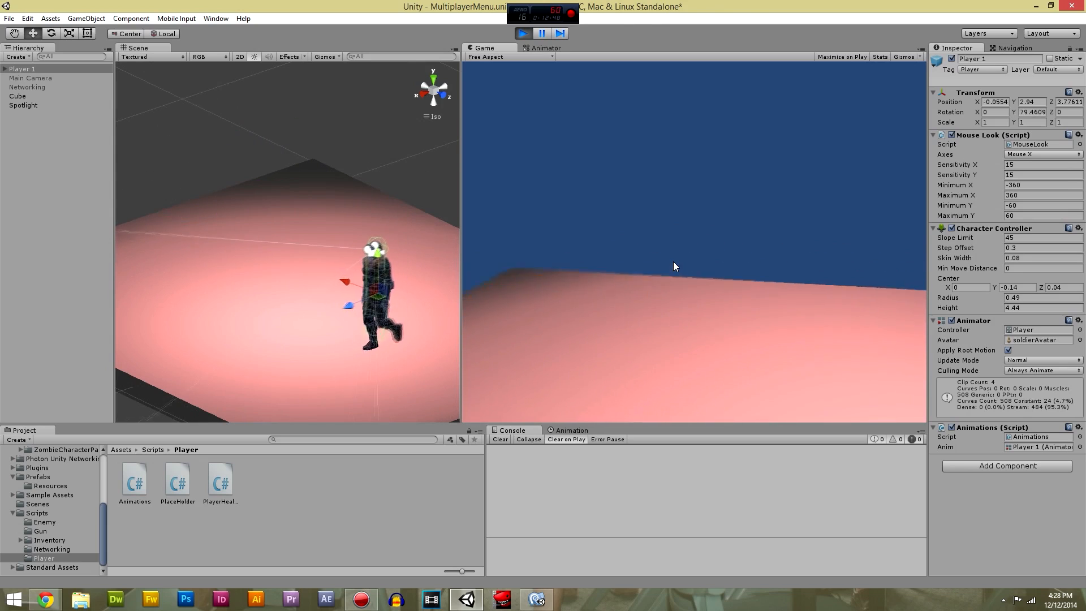
{"action": "key", "text": "w"}
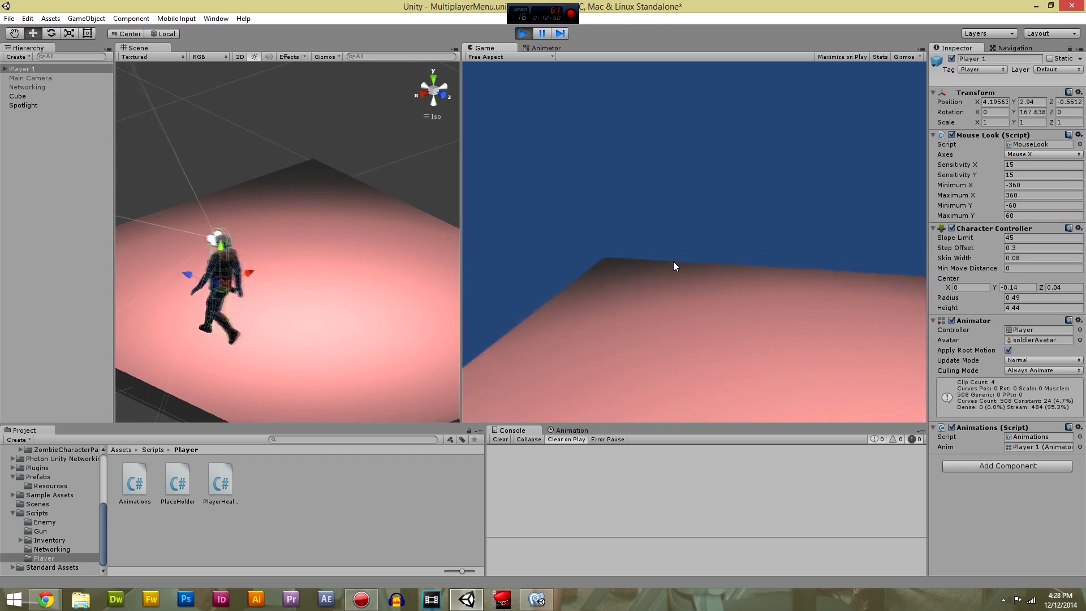
{"action": "key", "text": "w"}
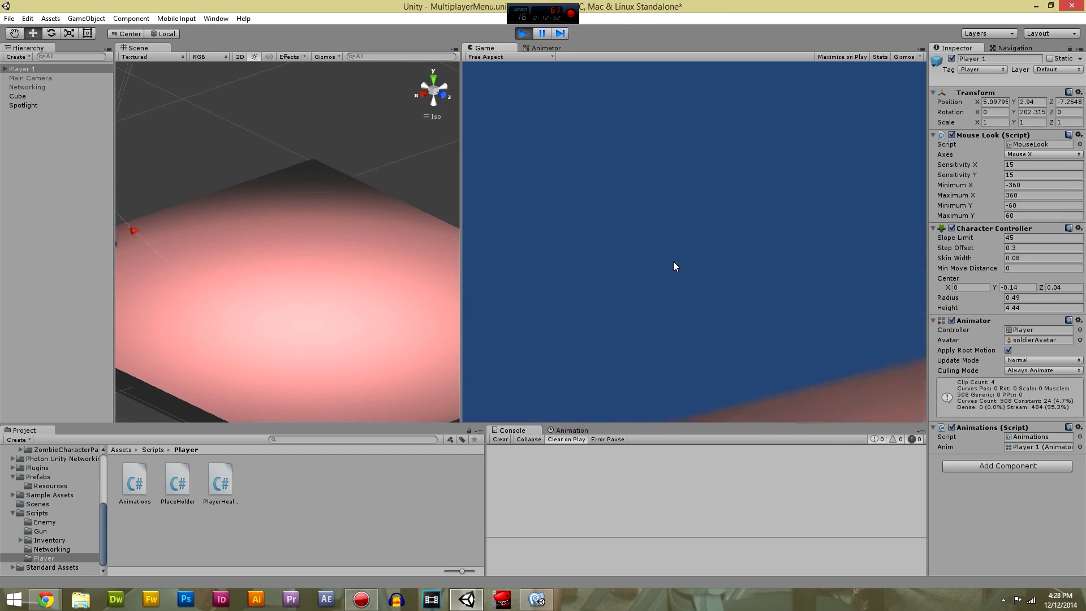
{"action": "key", "text": "w"}
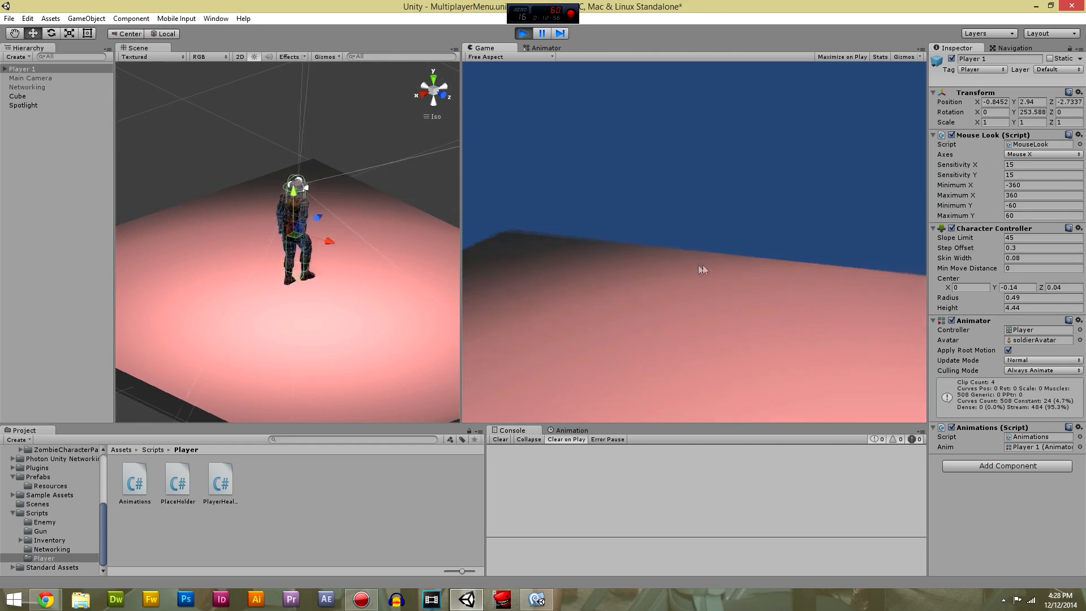
{"action": "left_click", "coordinate": [524, 34]}
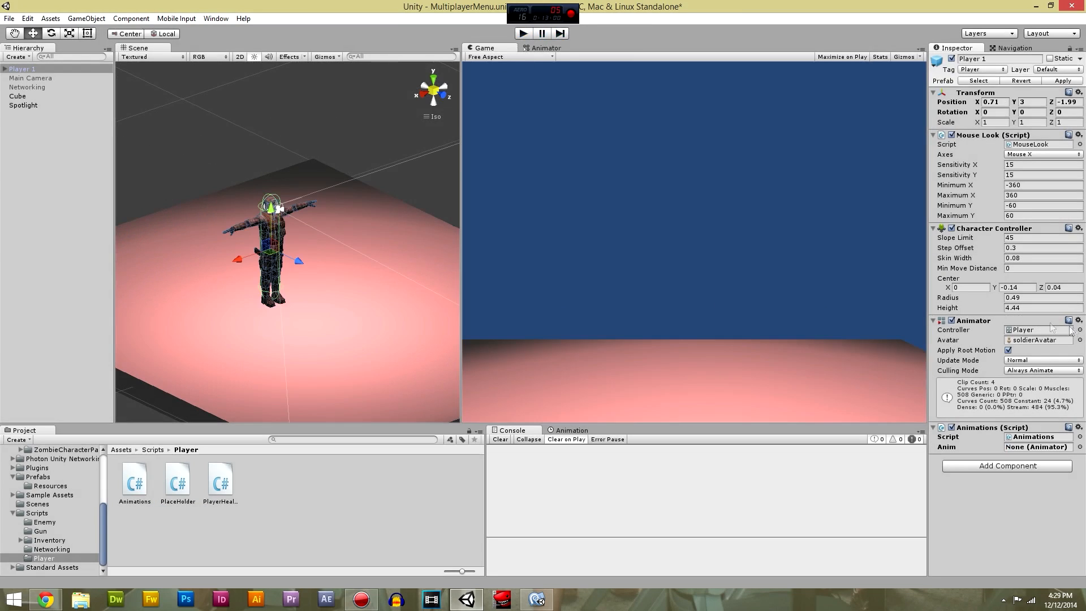
Apply Player 1's changes to its prefab and open its Player animator controller.
{"action": "left_click", "coordinate": [1064, 82]}
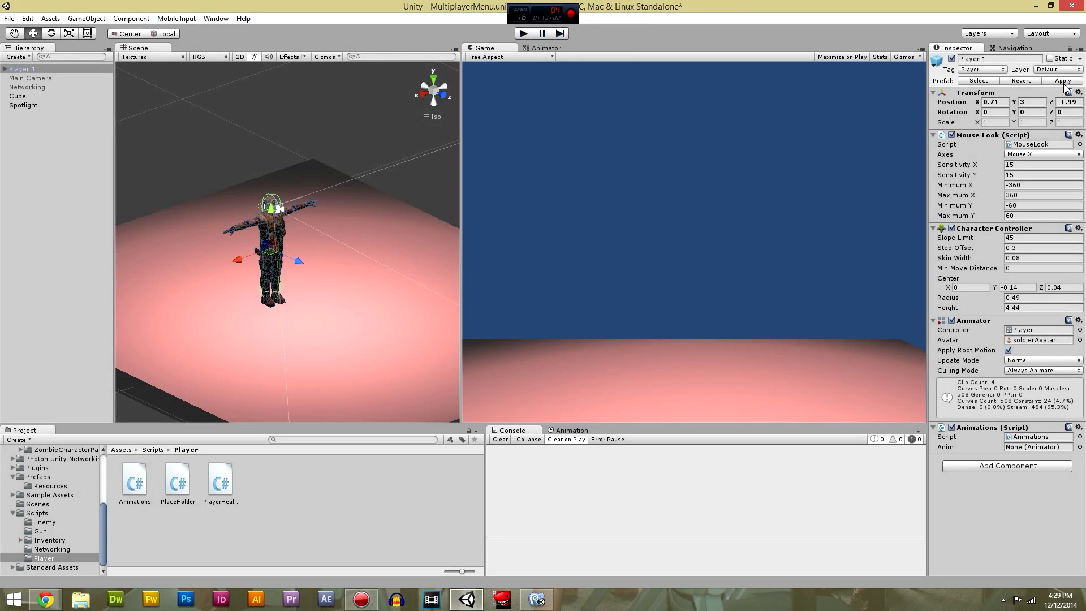
{"action": "double_click", "coordinate": [1026, 333]}
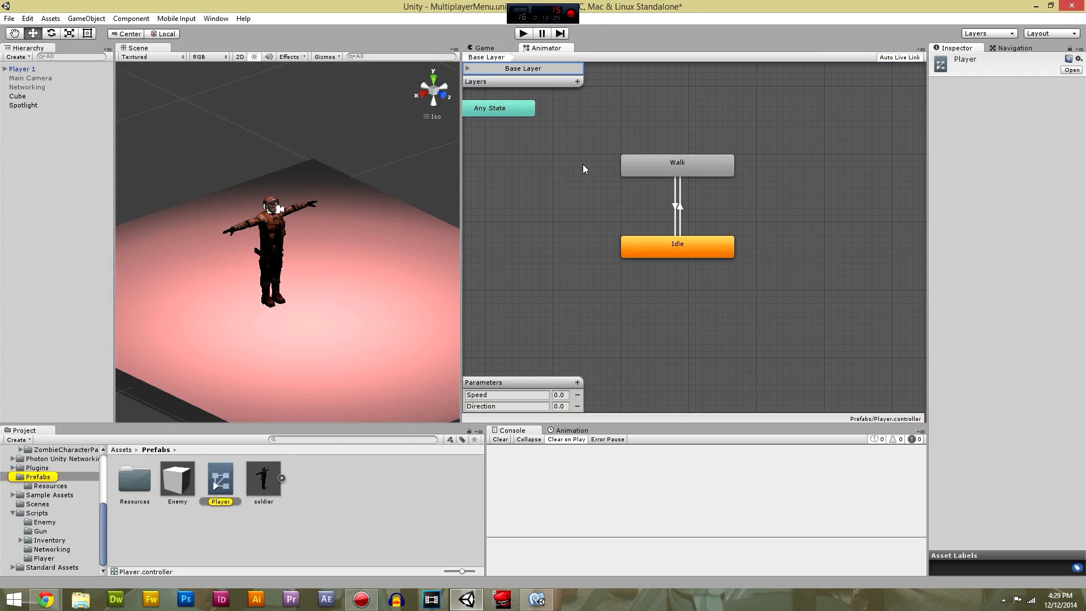
{"action": "left_click", "coordinate": [647, 169]}
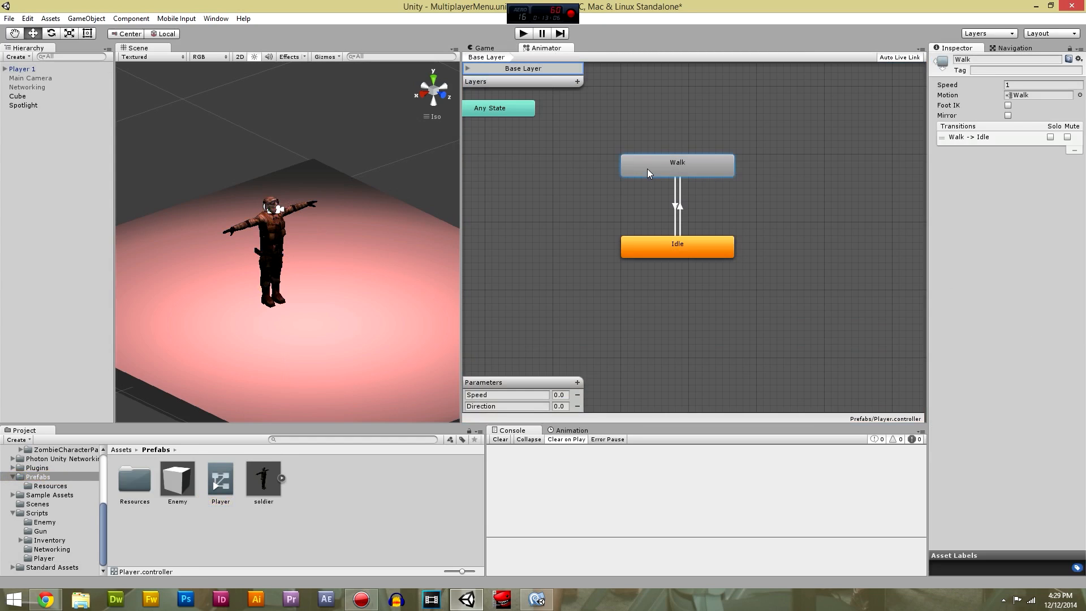
{"action": "right_click", "coordinate": [648, 168]}
{"action": "left_click", "coordinate": [567, 196]}
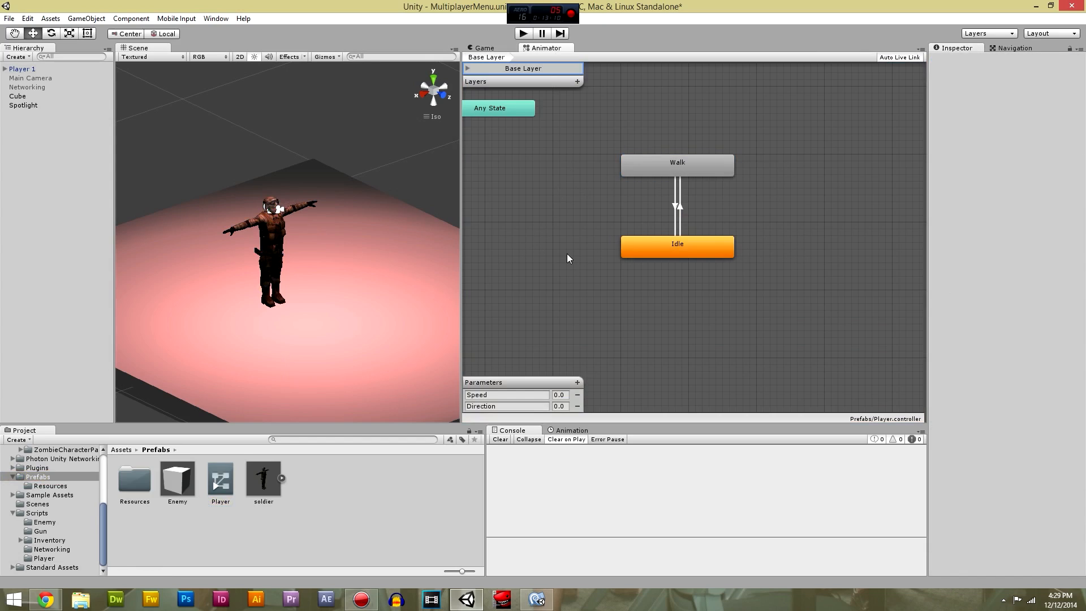
{"action": "right_click", "coordinate": [513, 247]}
{"action": "left_click", "coordinate": [537, 211]}
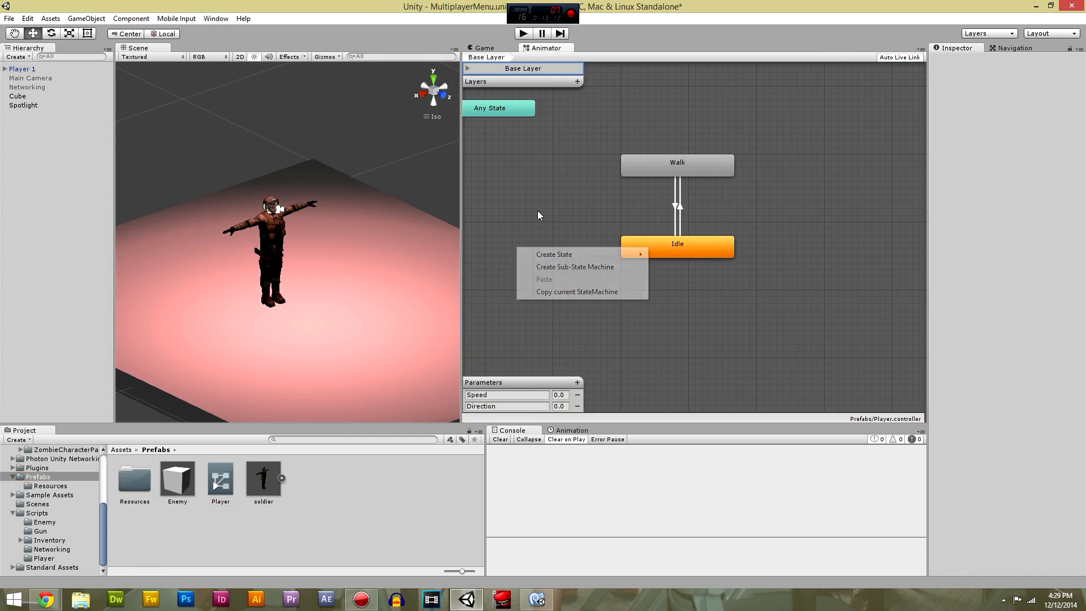
Create an empty state in the Base Layer and place it to the left of the Idle state.
{"action": "right_click", "coordinate": [522, 245]}
{"action": "mouse_move", "coordinate": [594, 252]}
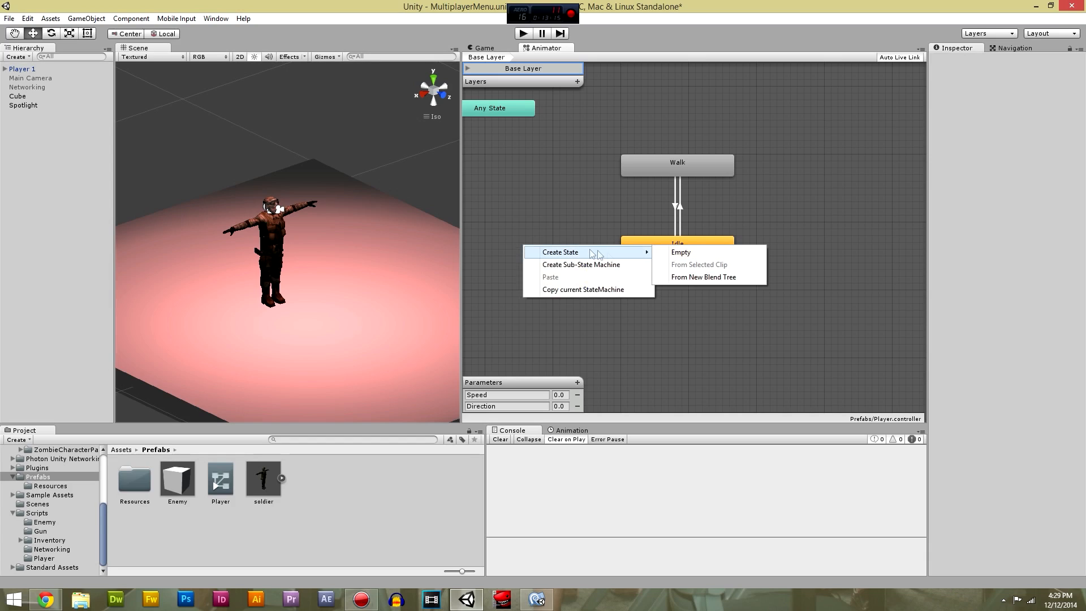
{"action": "left_click", "coordinate": [682, 252]}
{"action": "left_click_drag", "start_coordinate": [562, 257], "coordinate": [487, 249]}
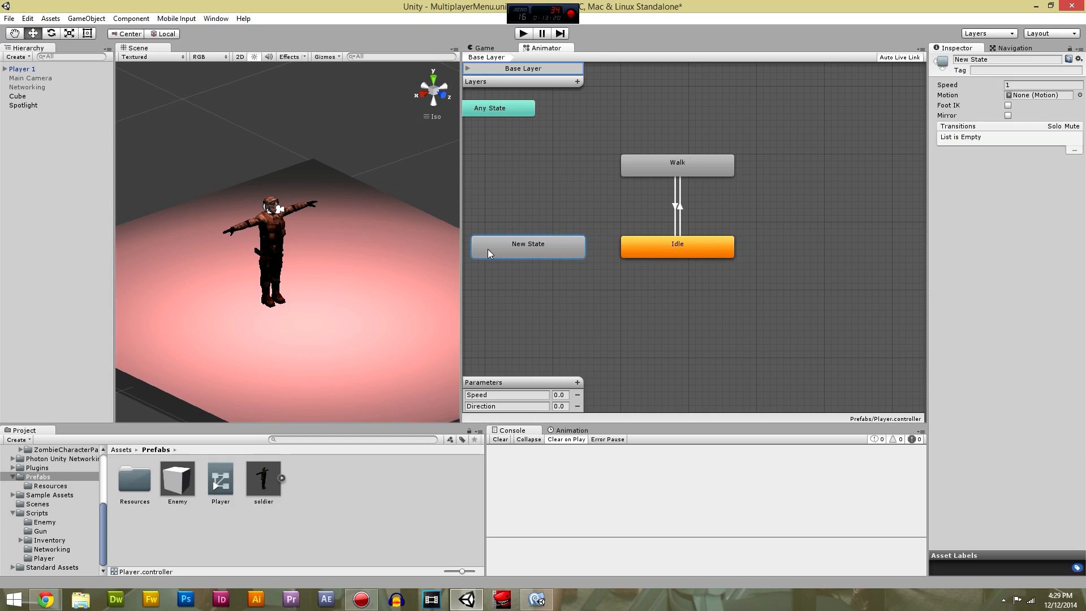
Create a second empty state to the right of Walk and move the first new state level with Walk on its left.
{"action": "right_click", "coordinate": [823, 243]}
{"action": "mouse_move", "coordinate": [860, 258]}
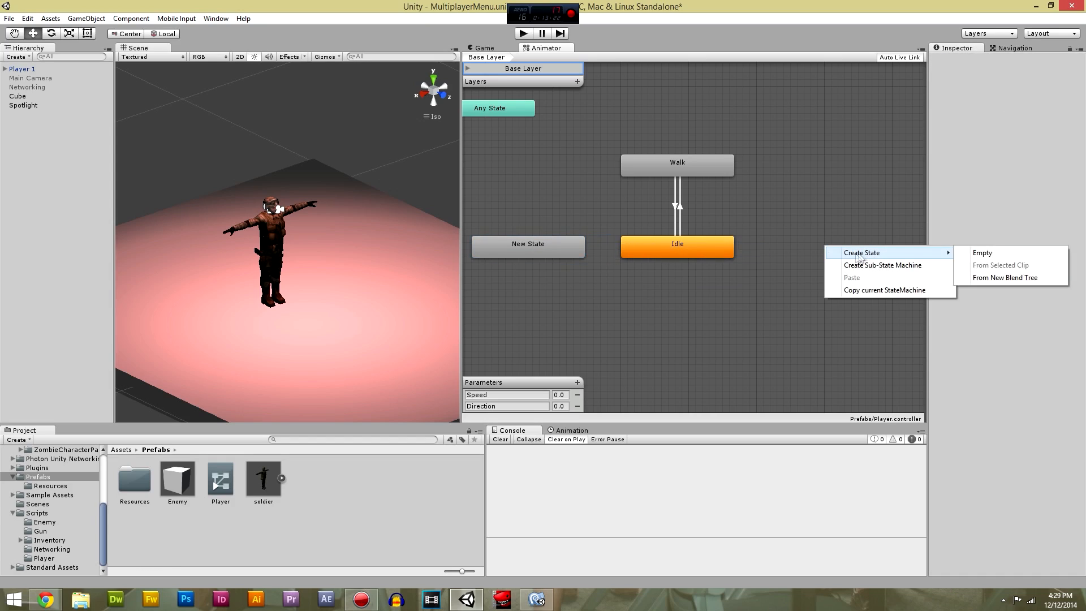
{"action": "left_click", "coordinate": [962, 253]}
{"action": "left_click_drag", "start_coordinate": [850, 257], "coordinate": [795, 164]}
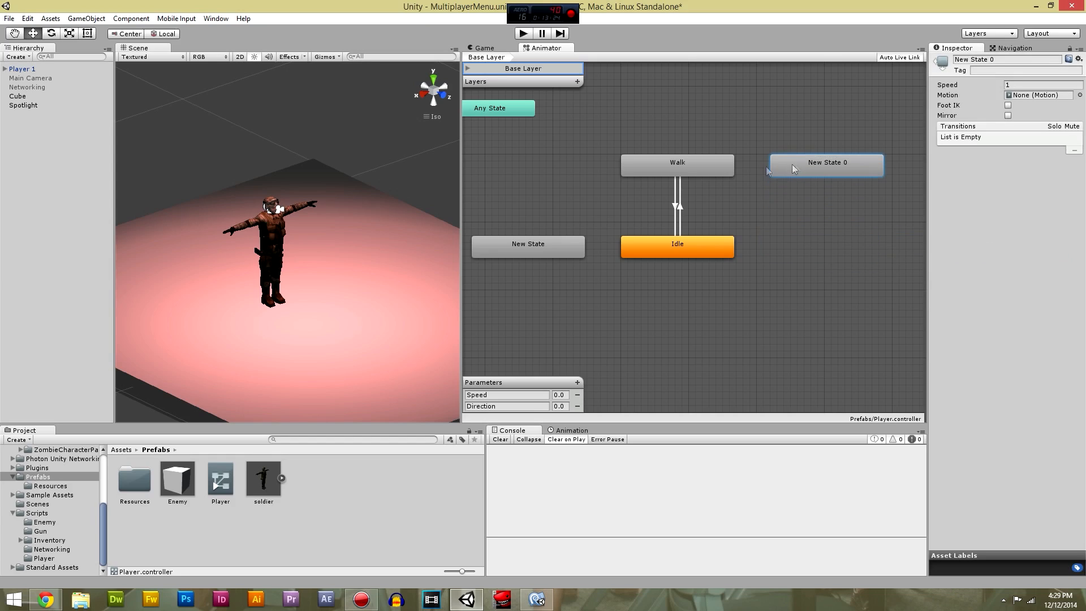
{"action": "left_click_drag", "start_coordinate": [542, 245], "coordinate": [539, 162]}
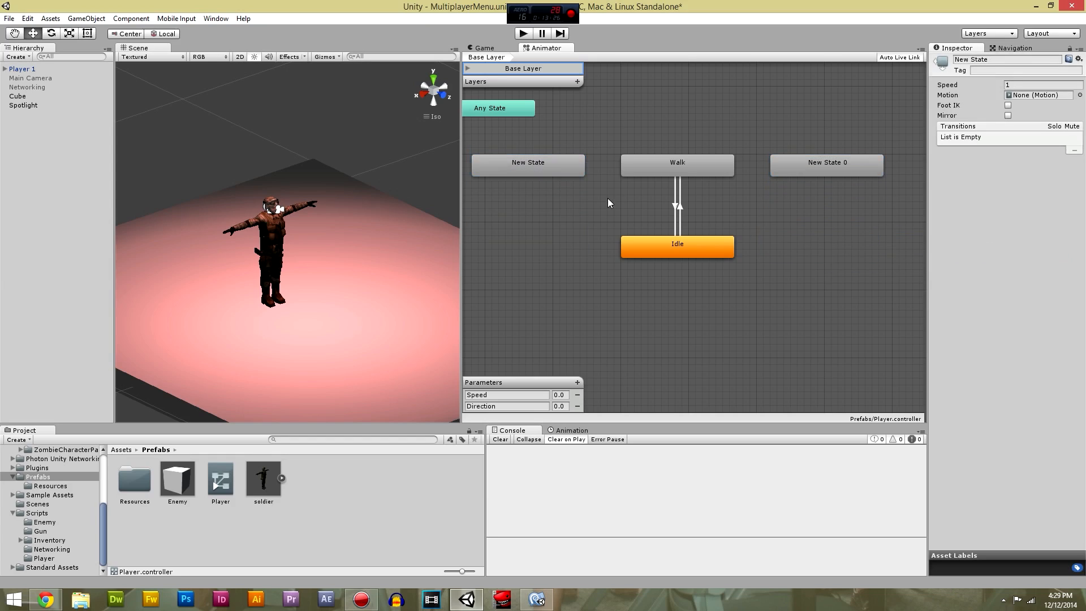
{"action": "left_click", "coordinate": [608, 198]}
{"action": "mouse_move", "coordinate": [814, 169]}
{"action": "left_mouse_down"}
{"action": "mouse_move", "coordinate": [813, 184]}
{"action": "mouse_move", "coordinate": [813, 168]}
{"action": "left_mouse_up"}
Rename the new state left of Walk to "Left Walk".
{"action": "left_click", "coordinate": [538, 173]}
{"action": "left_click", "coordinate": [997, 59]}
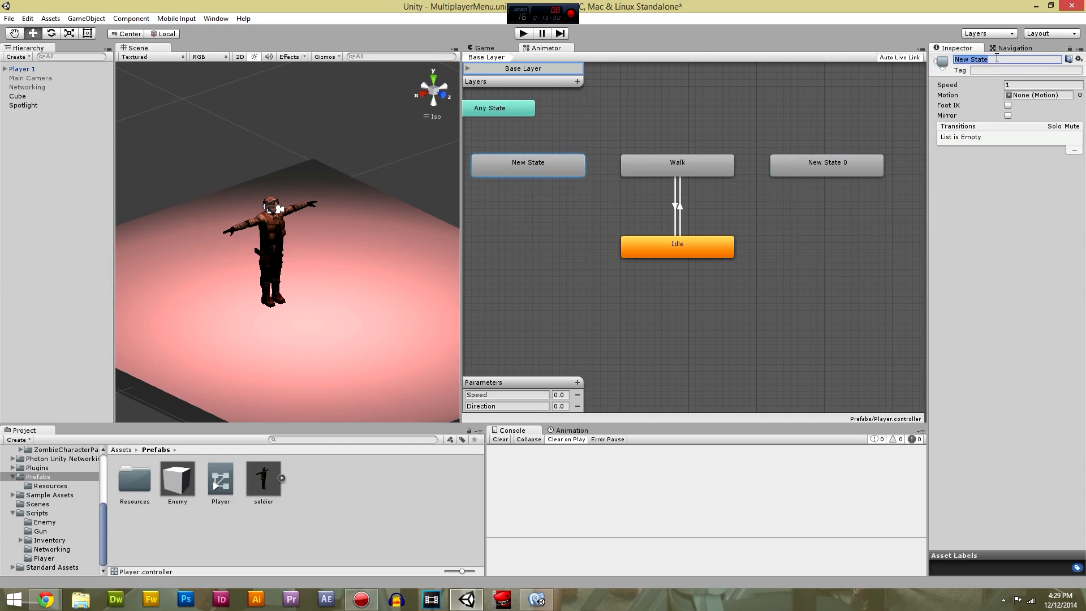
{"action": "type", "text": "Left Walk"}
{"action": "left_click", "coordinate": [828, 163]}
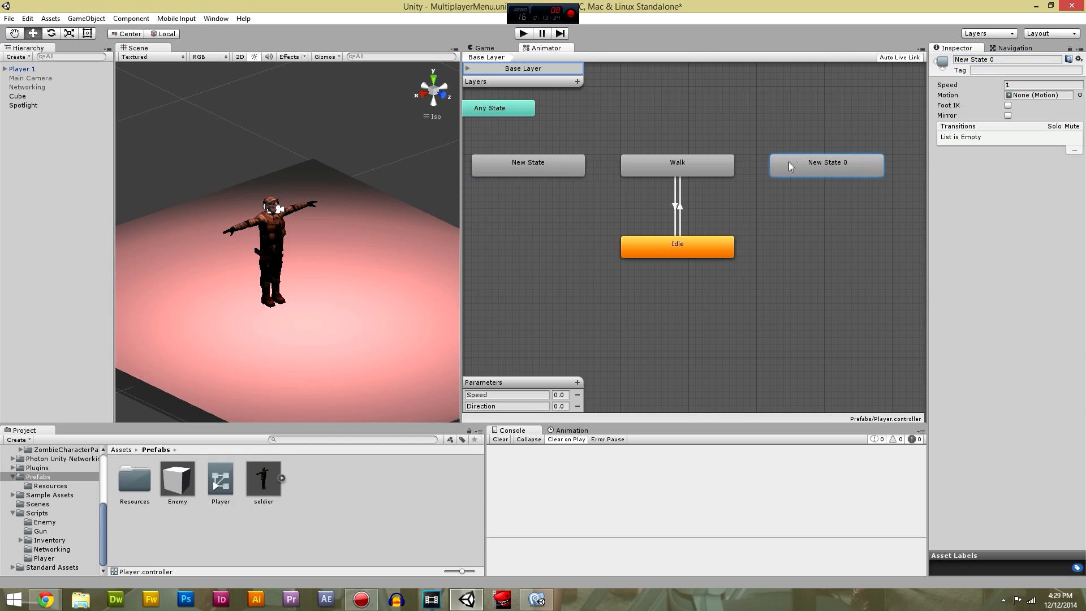
{"action": "left_click", "coordinate": [559, 167]}
{"action": "left_click", "coordinate": [1010, 61]}
{"action": "type", "text": "Left Walk"}
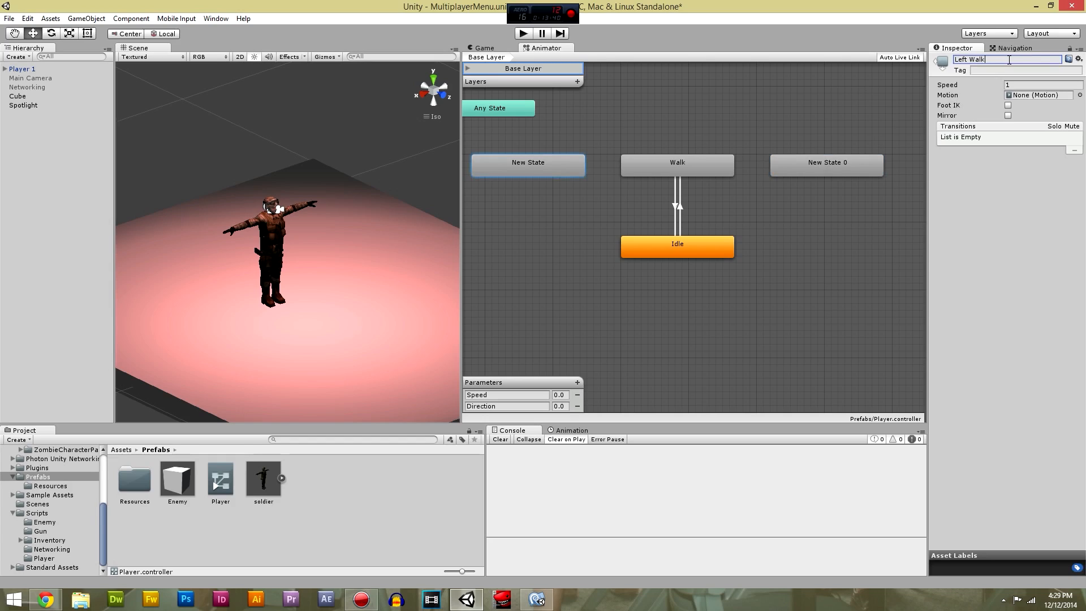
Rename the new state right of Walk to "Right Walk".
{"action": "left_click", "coordinate": [810, 167]}
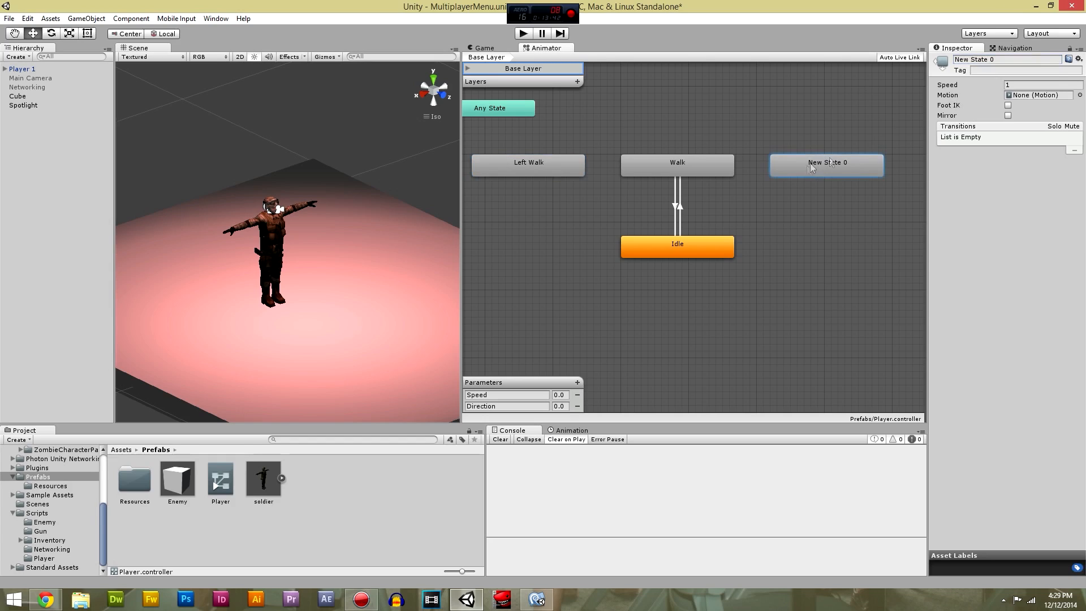
{"action": "left_click", "coordinate": [1018, 48]}
{"action": "left_click", "coordinate": [957, 48]}
{"action": "left_click", "coordinate": [1017, 59]}
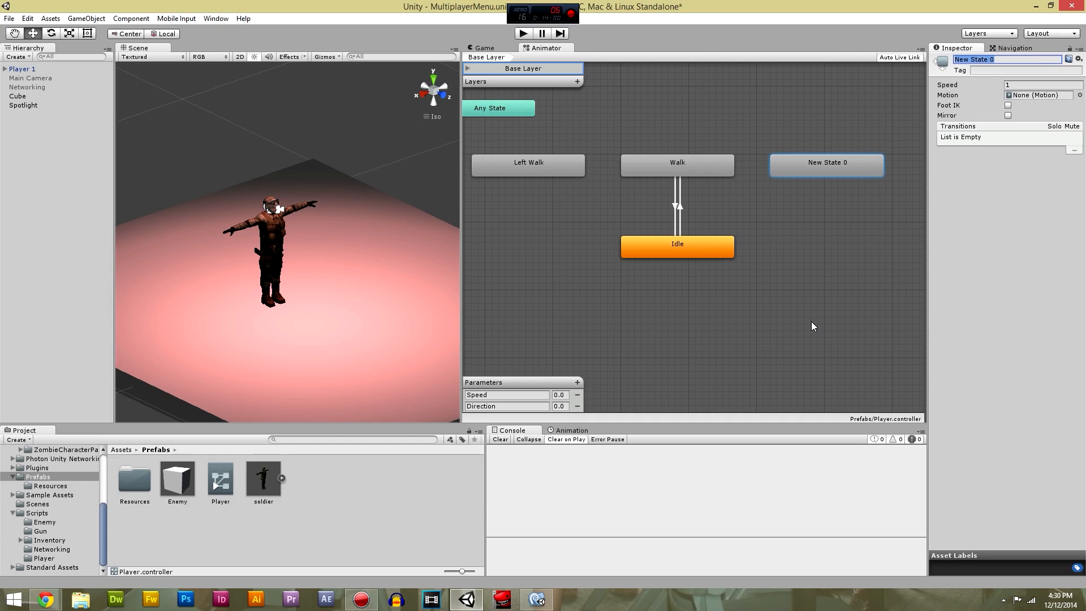
{"action": "type", "text": "Right Walk"}
{"action": "key", "text": "Return"}
Open the Animation assets folder, collapse the expanded Walk, Walk Turn and Idle assets, and expand Stand Turn to list its clips.
{"action": "left_click", "coordinate": [542, 167]}
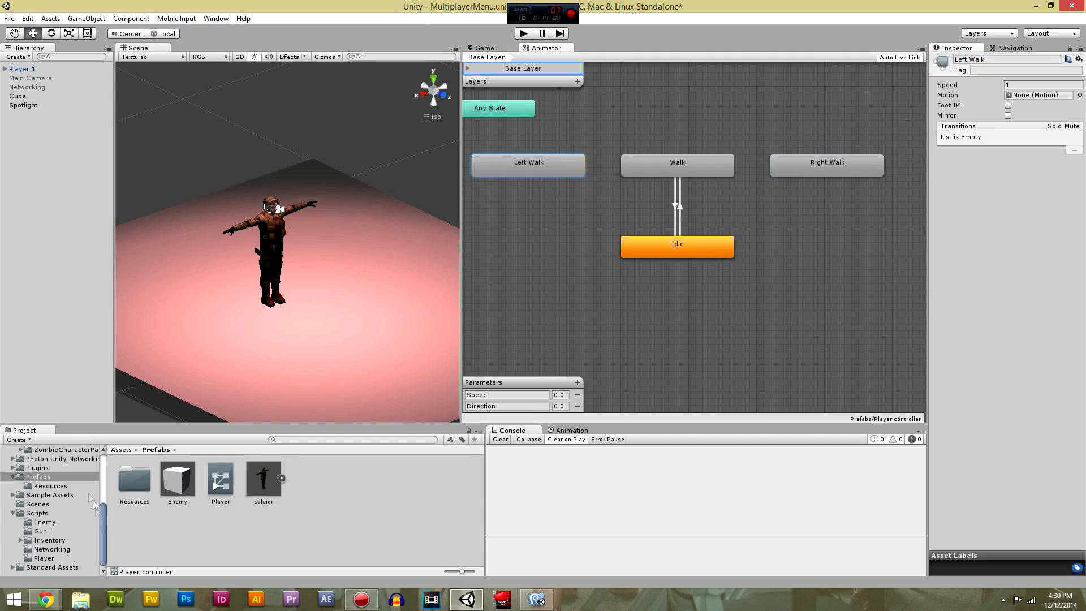
{"action": "left_click_drag", "start_coordinate": [104, 524], "coordinate": [108, 459]}
{"action": "left_click", "coordinate": [44, 512]}
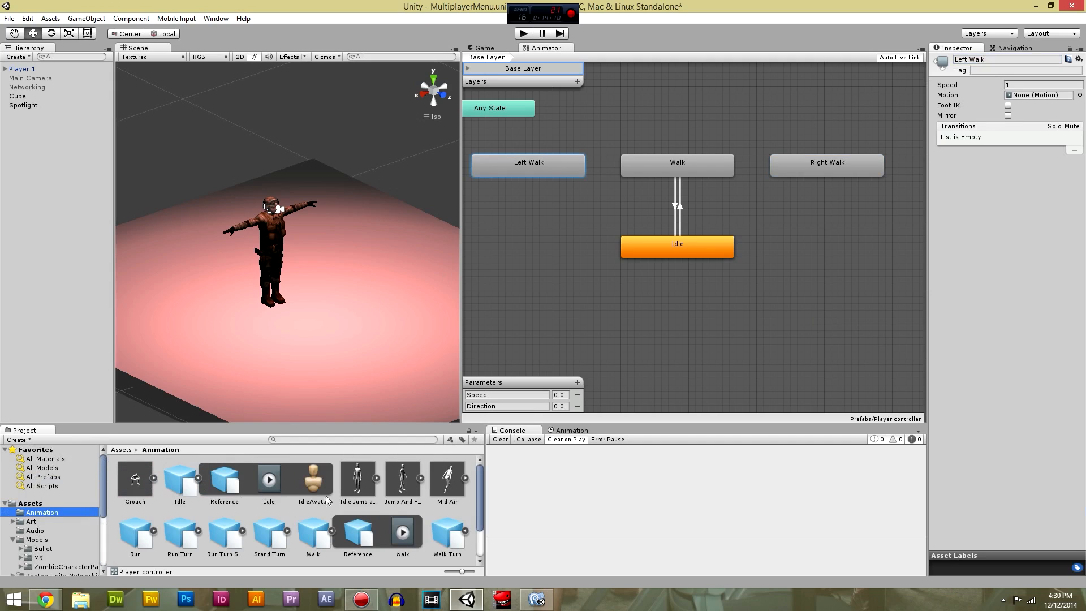
{"action": "left_click_drag", "start_coordinate": [479, 481], "coordinate": [481, 518]}
{"action": "left_click", "coordinate": [333, 483]}
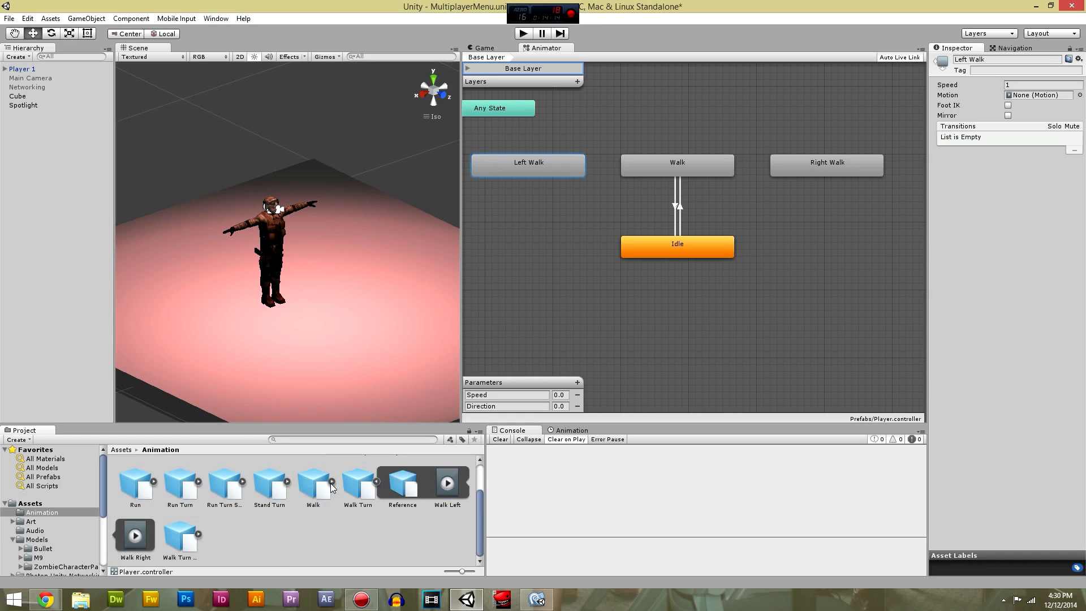
{"action": "left_click", "coordinate": [377, 482]}
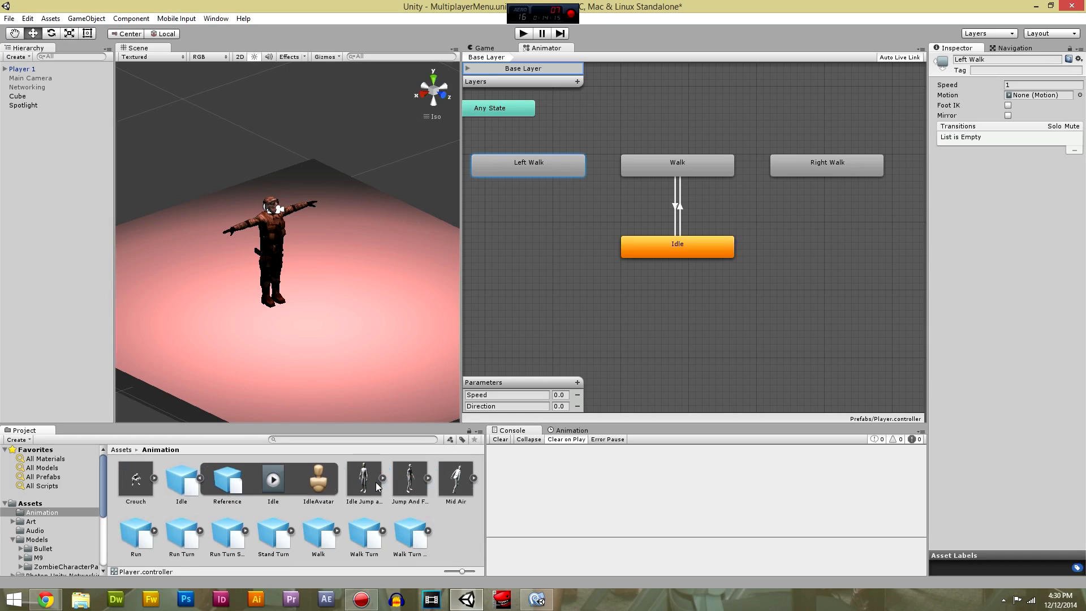
{"action": "left_click", "coordinate": [200, 479]}
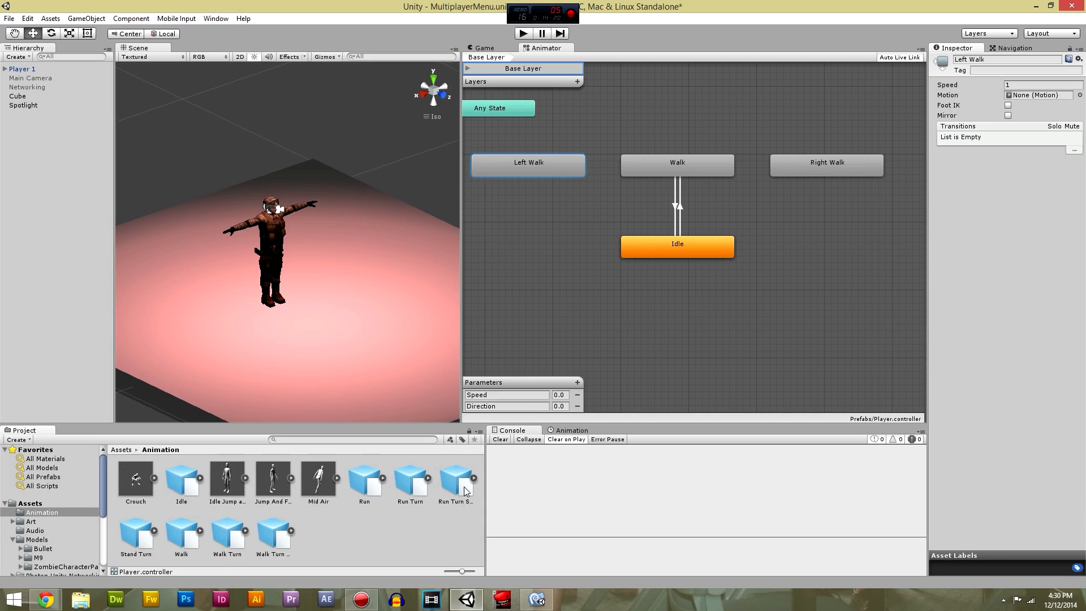
{"action": "left_click", "coordinate": [154, 532]}
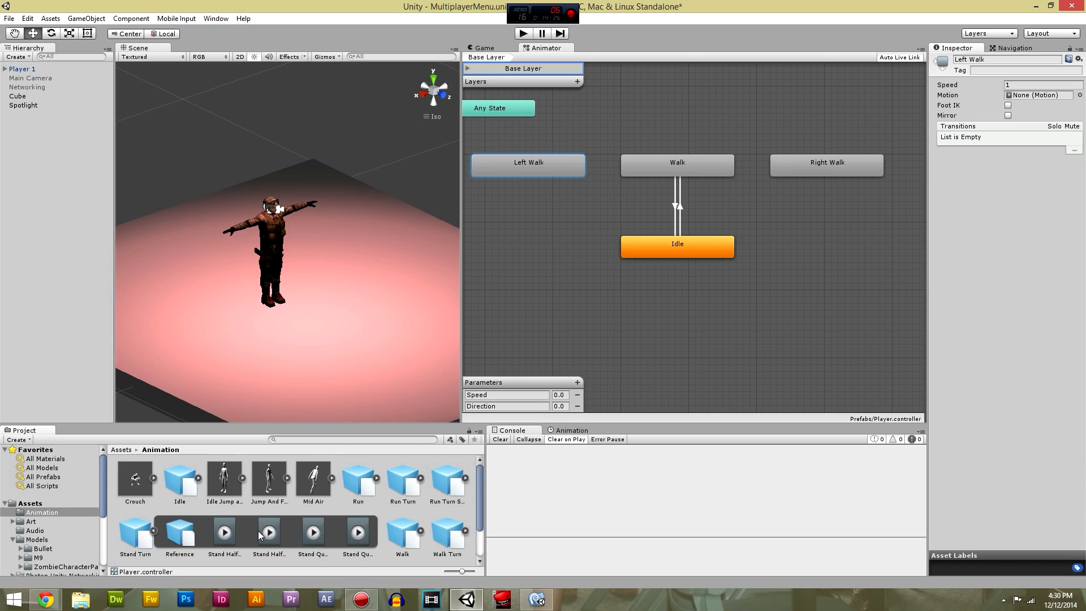
Preview the Stand Half Turn Left and Stand Quarter Turn Left clips.
{"action": "left_click", "coordinate": [227, 534]}
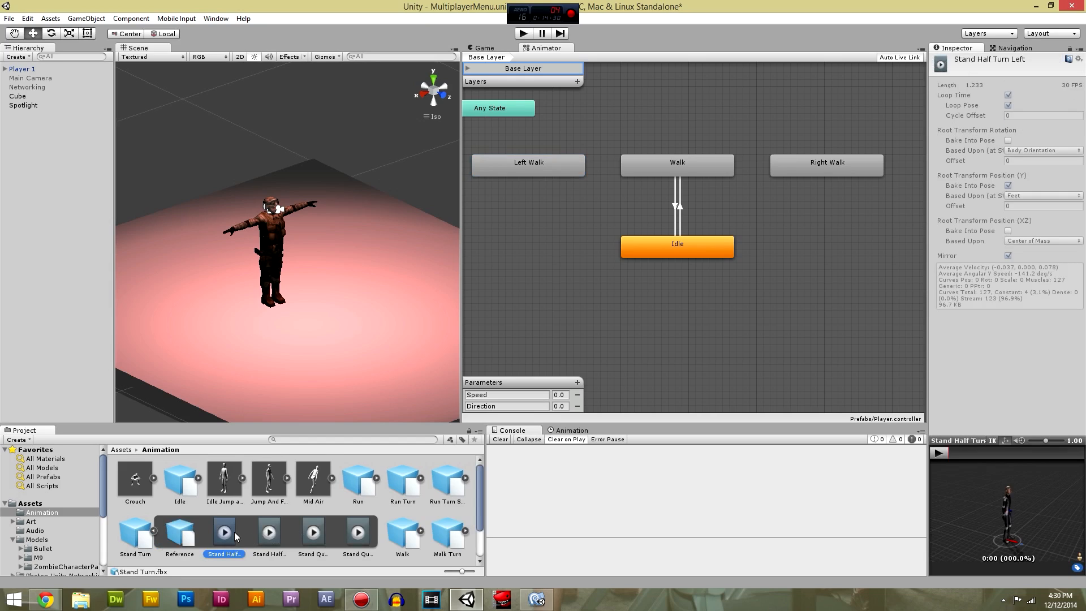
{"action": "left_click", "coordinate": [937, 452]}
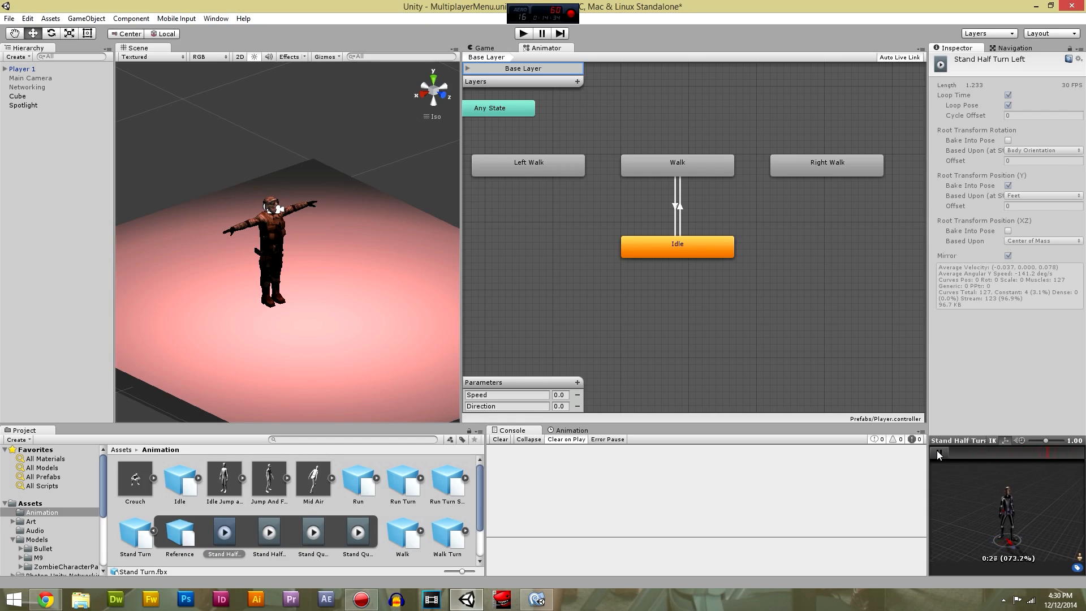
{"action": "left_click", "coordinate": [310, 534]}
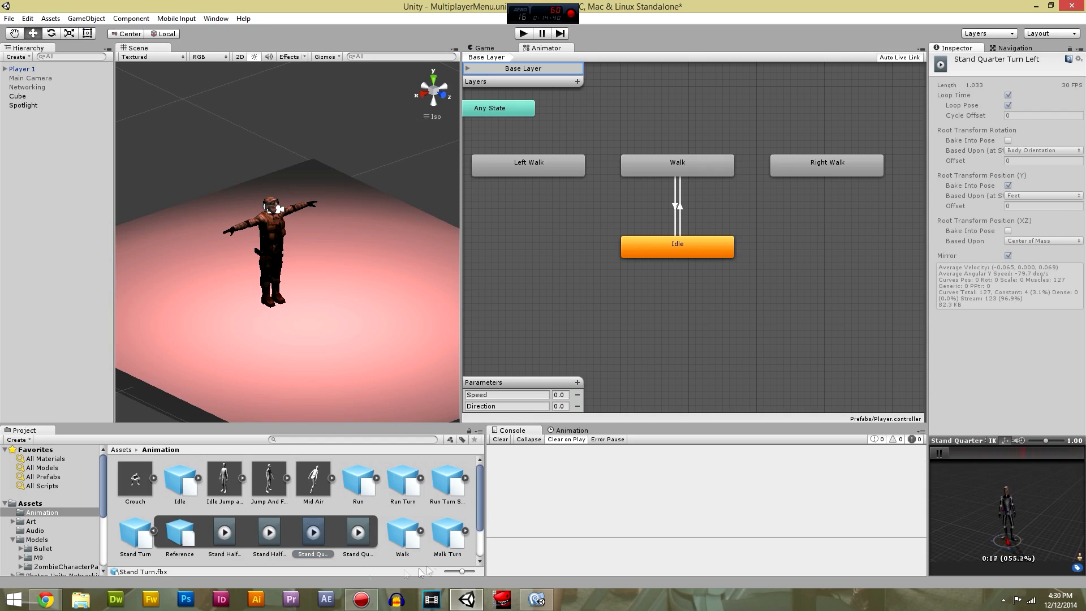
{"action": "left_click", "coordinate": [940, 453]}
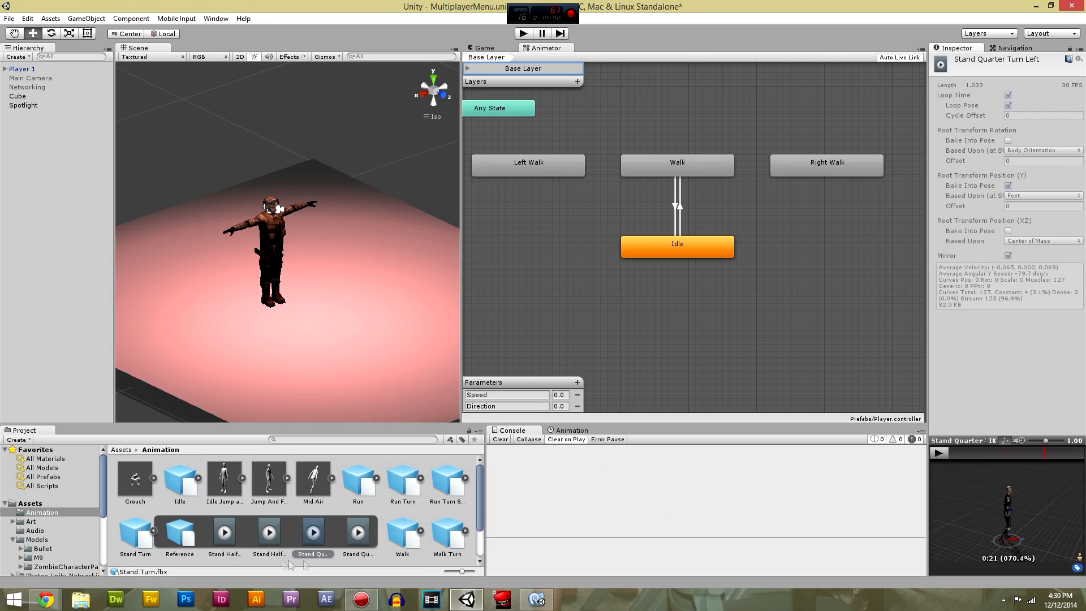
Assign the Stand Half Turn Left clip as Left Walk's motion and the Stand Half Turn Right clip as Right Walk's motion.
{"action": "left_click", "coordinate": [225, 532]}
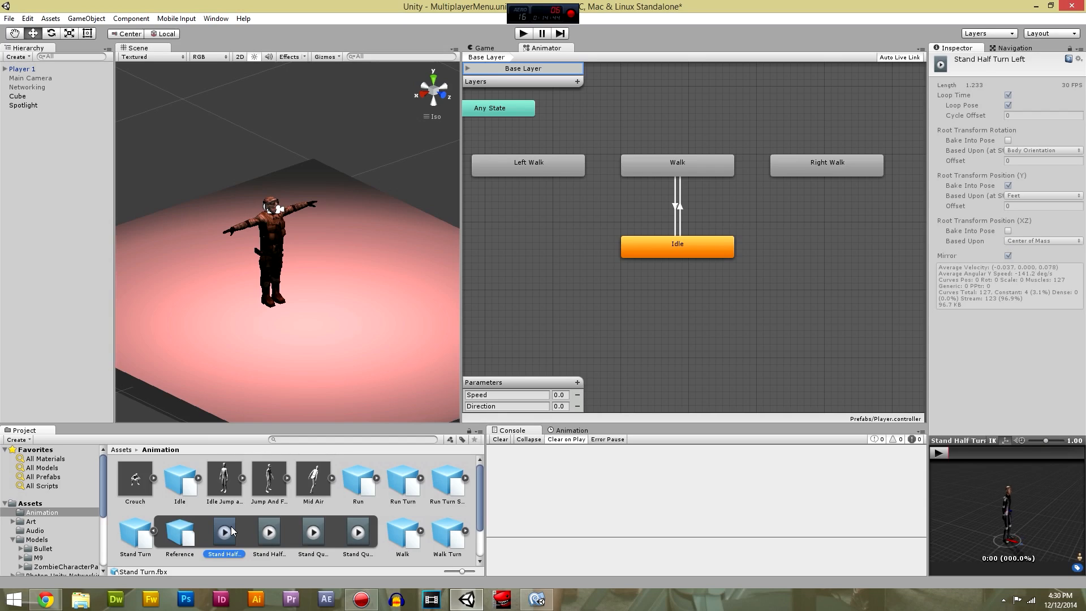
{"action": "left_click", "coordinate": [541, 164]}
{"action": "left_click_drag", "start_coordinate": [223, 540], "coordinate": [1035, 96]}
{"action": "left_click", "coordinate": [827, 168]}
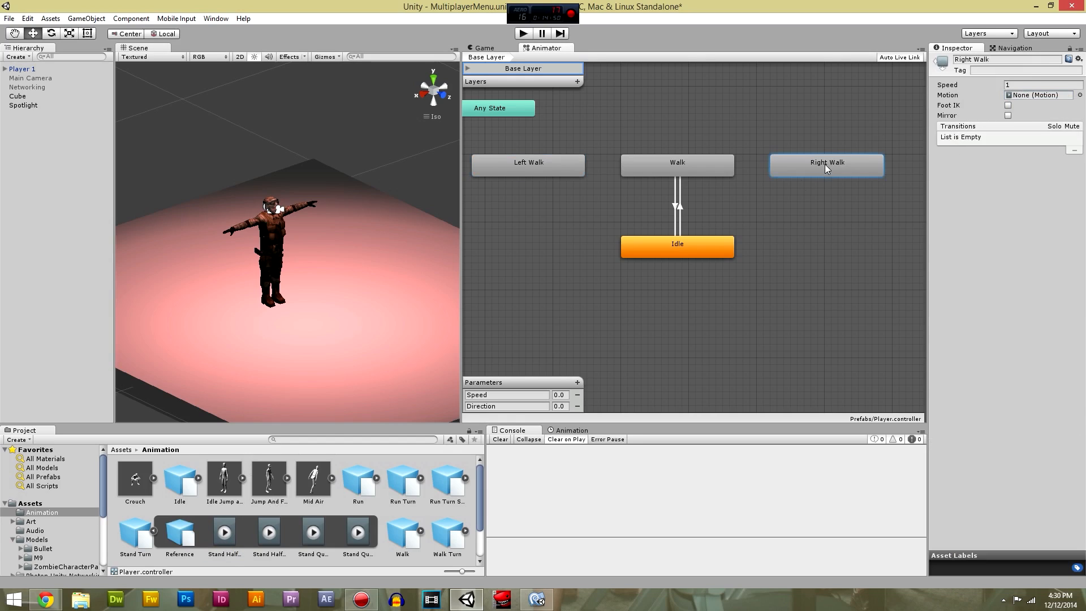
{"action": "left_click_drag", "start_coordinate": [511, 406], "coordinate": [1044, 99]}
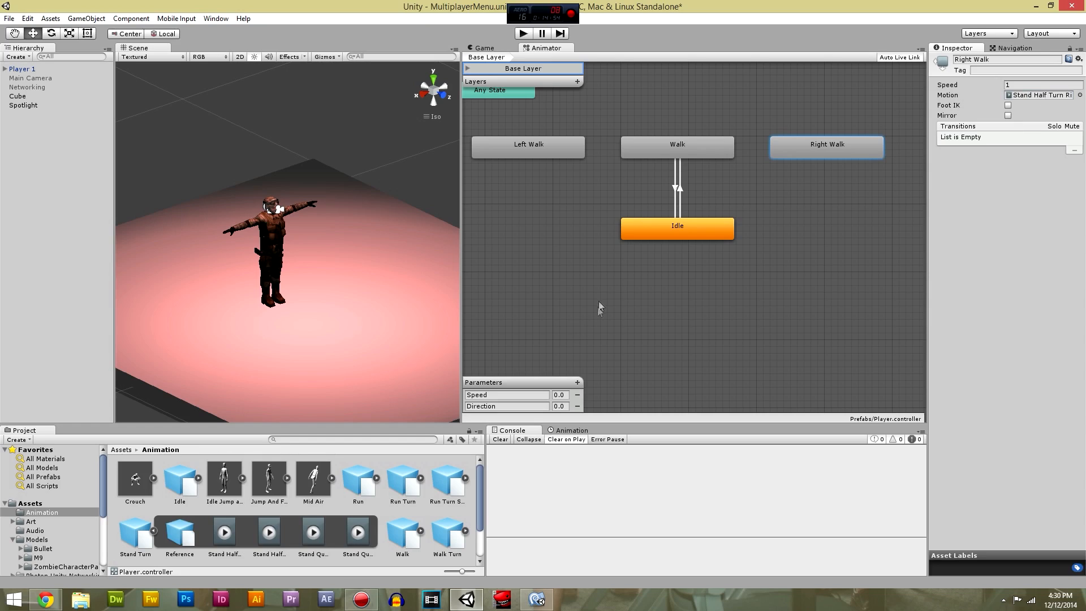
Create a transition from the Idle state to the Left Walk state.
{"action": "left_click", "coordinate": [615, 283]}
{"action": "right_click", "coordinate": [639, 229]}
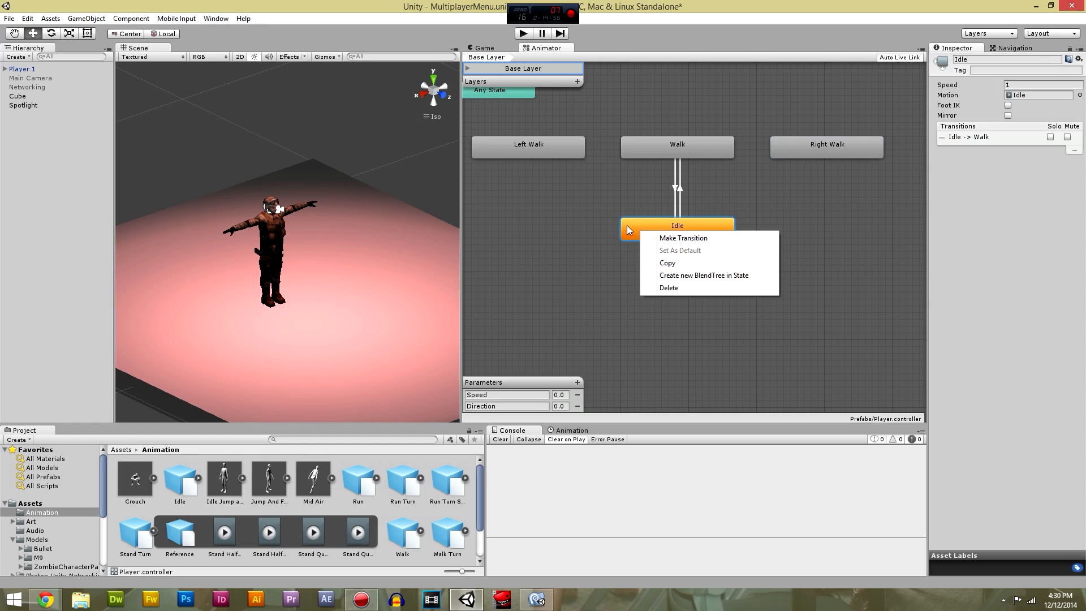
{"action": "left_click", "coordinate": [676, 236]}
{"action": "left_click", "coordinate": [554, 153]}
Set the condition of the Idle to Left Walk transition to Direction Greater 0.1.
{"action": "left_click", "coordinate": [606, 189]}
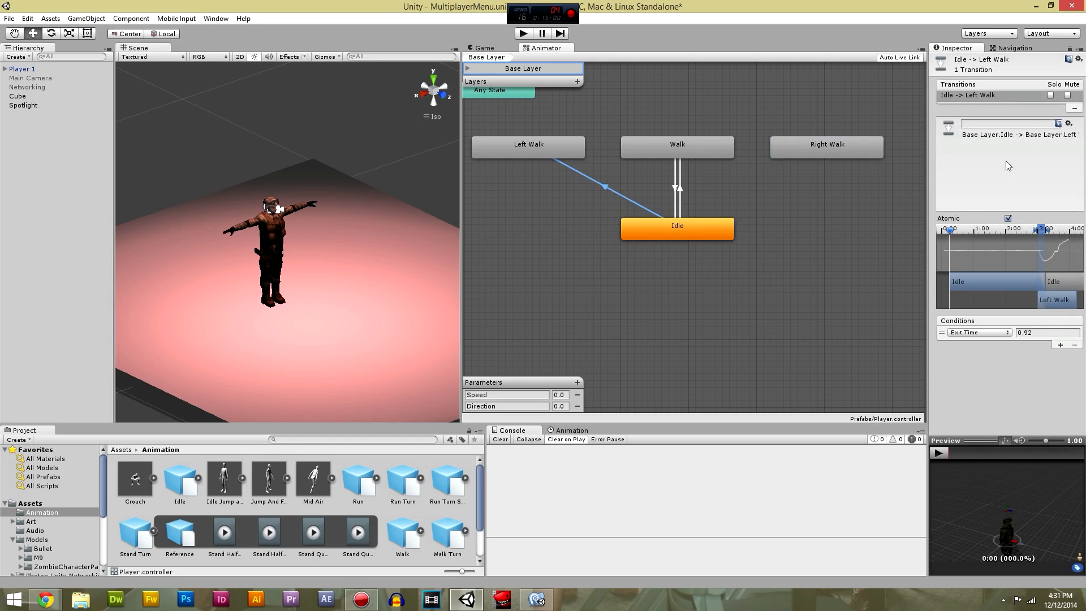
{"action": "left_click", "coordinate": [991, 333]}
{"action": "left_click", "coordinate": [982, 358]}
{"action": "left_click", "coordinate": [1031, 332]}
{"action": "left_click", "coordinate": [1030, 343]}
{"action": "left_click", "coordinate": [1066, 333]}
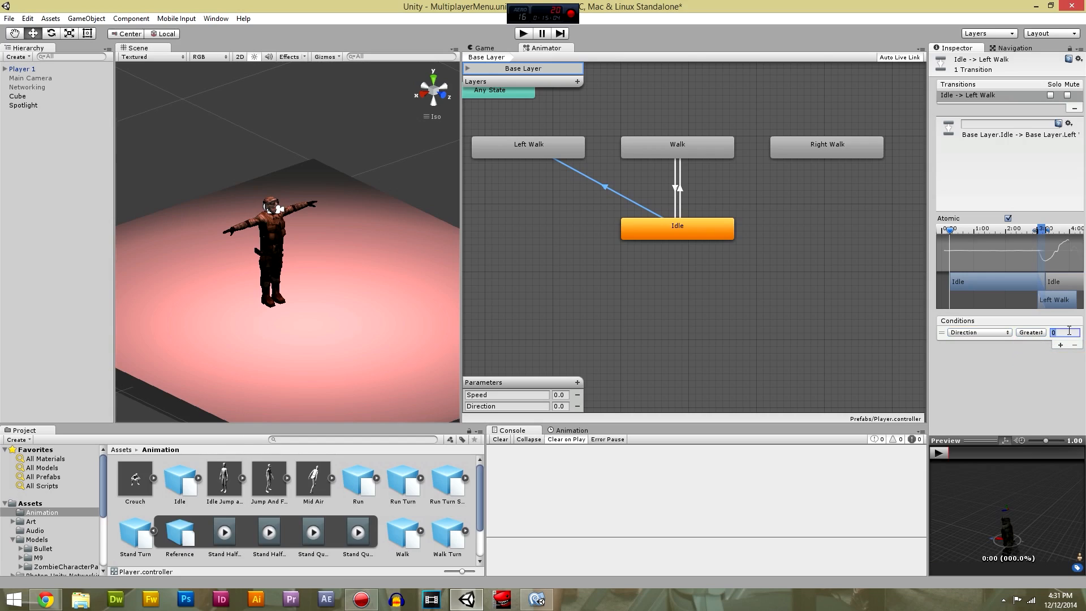
{"action": "left_click", "coordinate": [1055, 363]}
Create a return transition from Left Walk to Idle and set its condition to Direction Less 0.
{"action": "right_click", "coordinate": [571, 152]}
{"action": "left_click", "coordinate": [614, 159]}
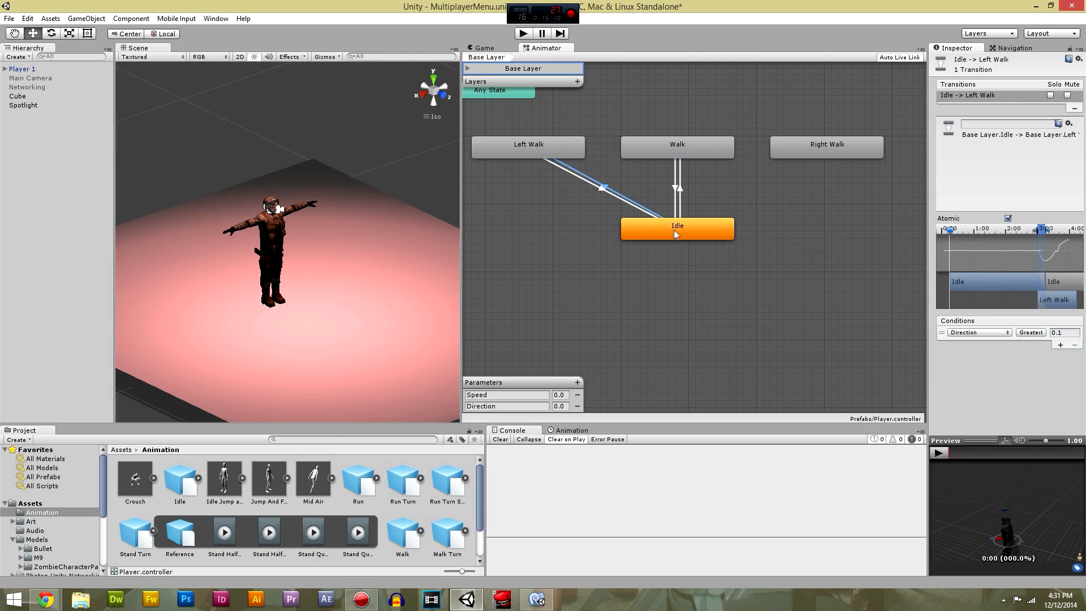
{"action": "left_click", "coordinate": [643, 223]}
{"action": "left_click", "coordinate": [974, 334]}
{"action": "left_click", "coordinate": [973, 358]}
{"action": "left_click", "coordinate": [1031, 333]}
{"action": "left_click", "coordinate": [1042, 357]}
{"action": "left_click", "coordinate": [1064, 332]}
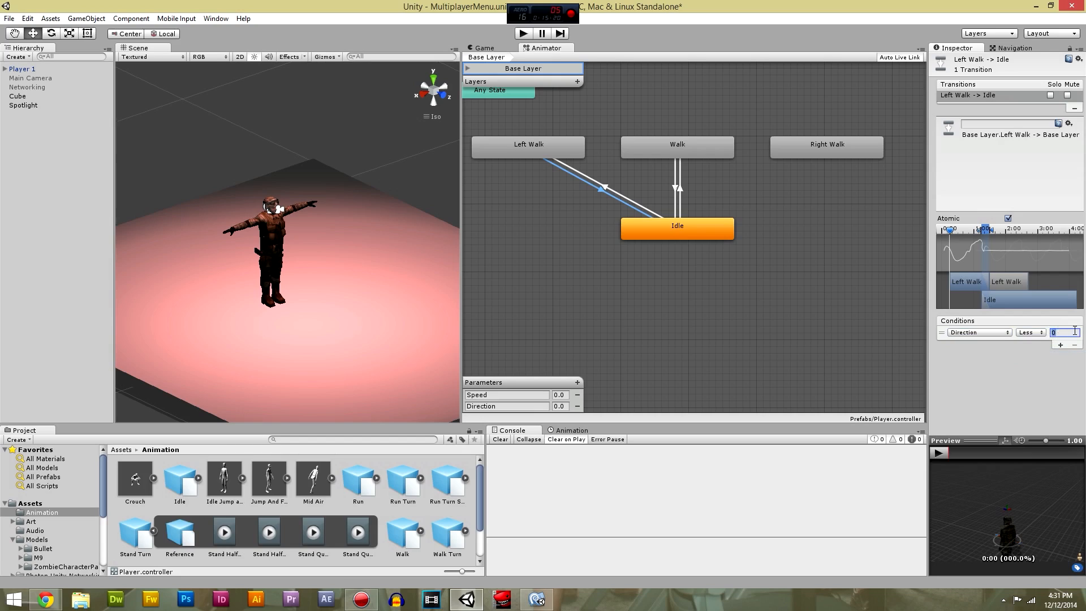
Change the condition of the Idle to Left Walk transition to Direction Less -0.1.
{"action": "left_click", "coordinate": [600, 182]}
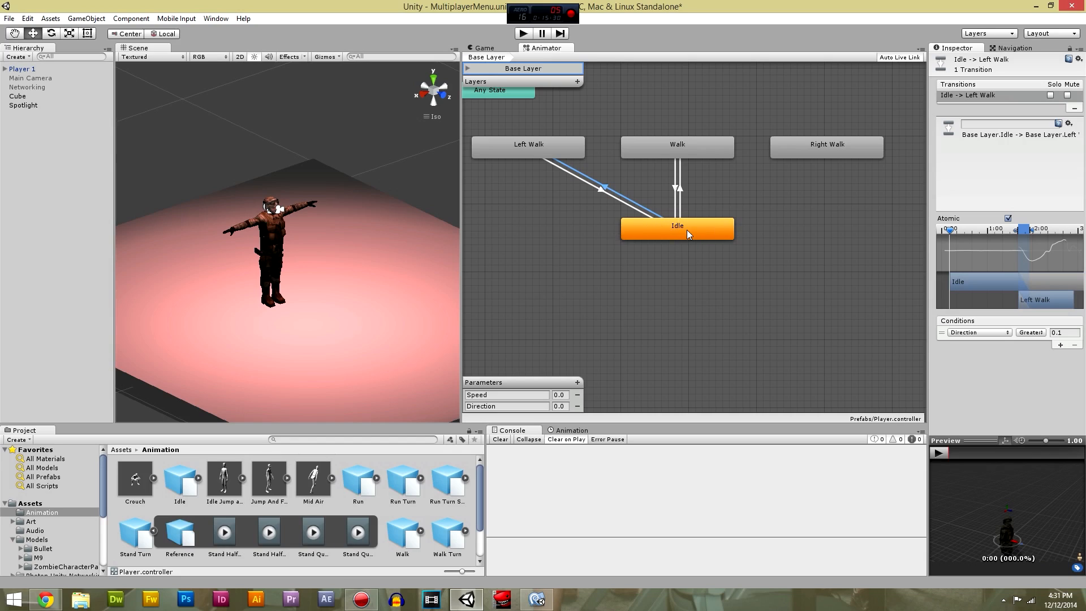
{"action": "left_click", "coordinate": [697, 153]}
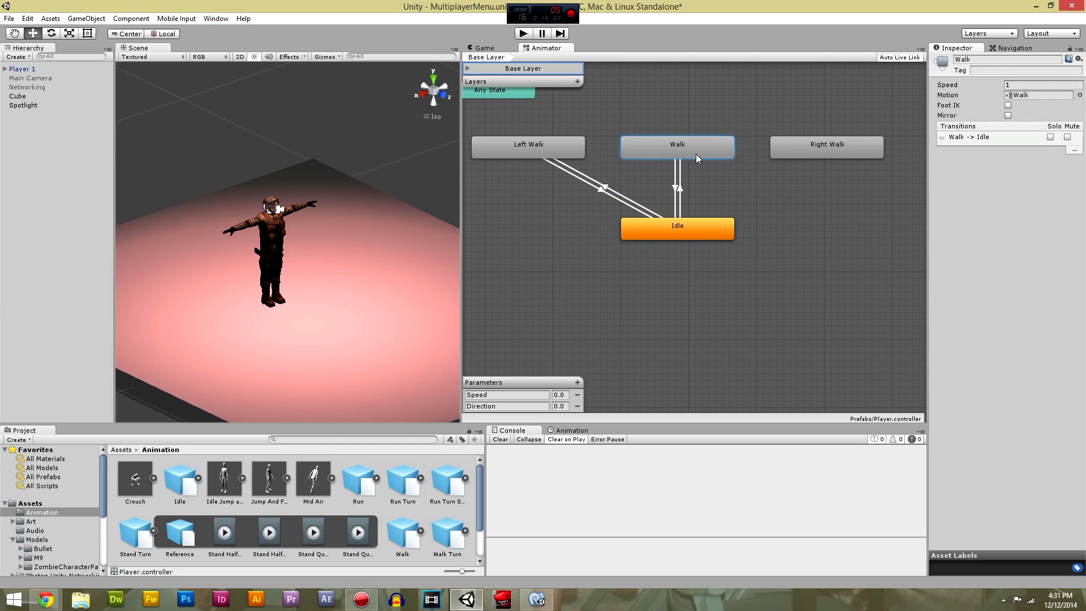
{"action": "left_click", "coordinate": [565, 146]}
{"action": "left_click", "coordinate": [599, 188]}
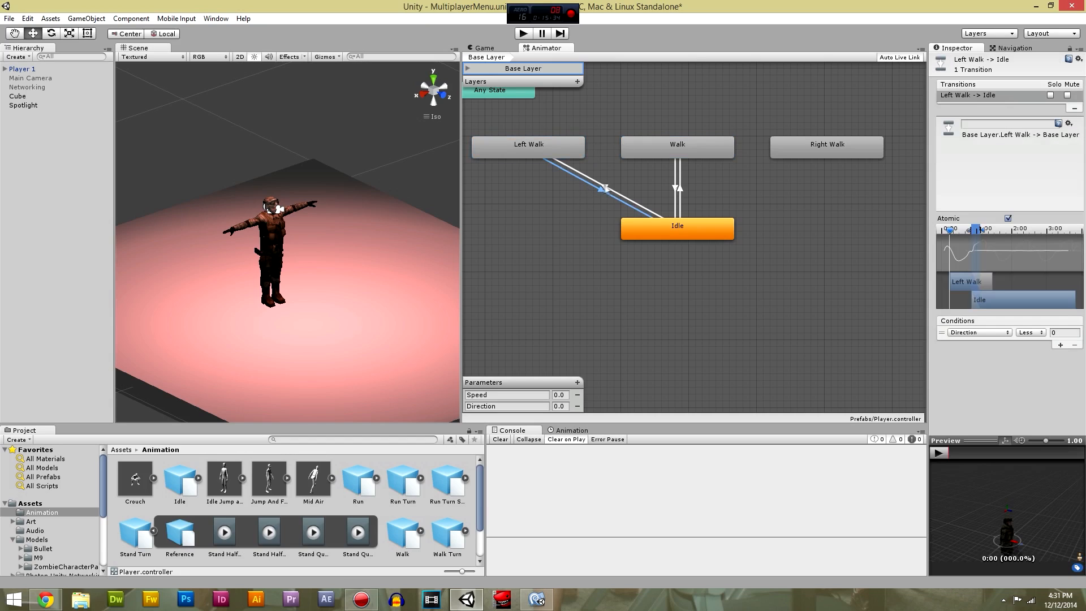
{"action": "left_click", "coordinate": [645, 207]}
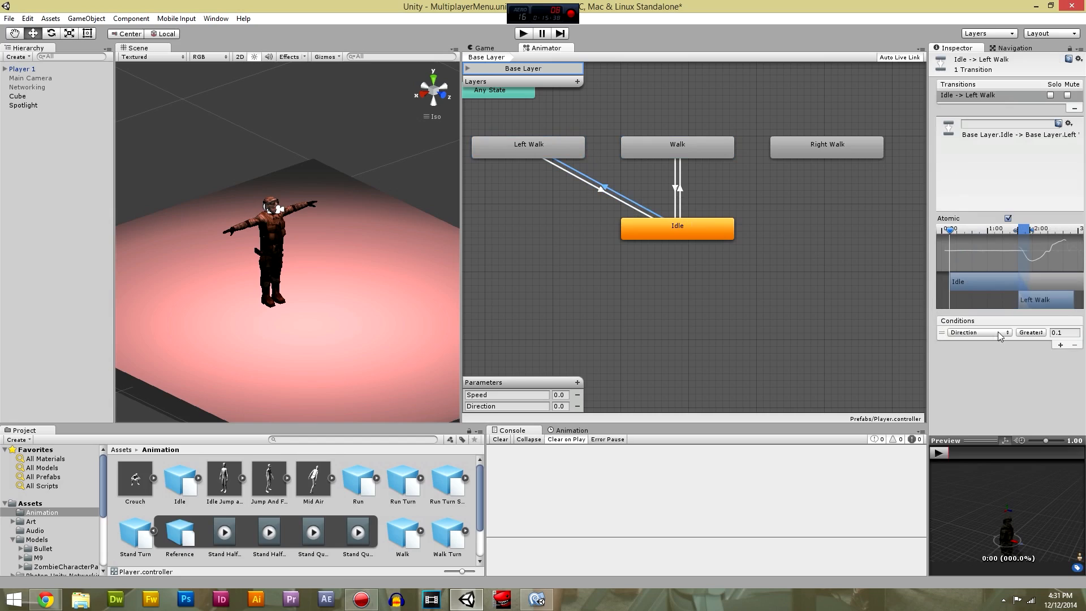
{"action": "left_click", "coordinate": [1030, 333]}
{"action": "left_click", "coordinate": [1036, 367]}
{"action": "left_click", "coordinate": [1074, 333]}
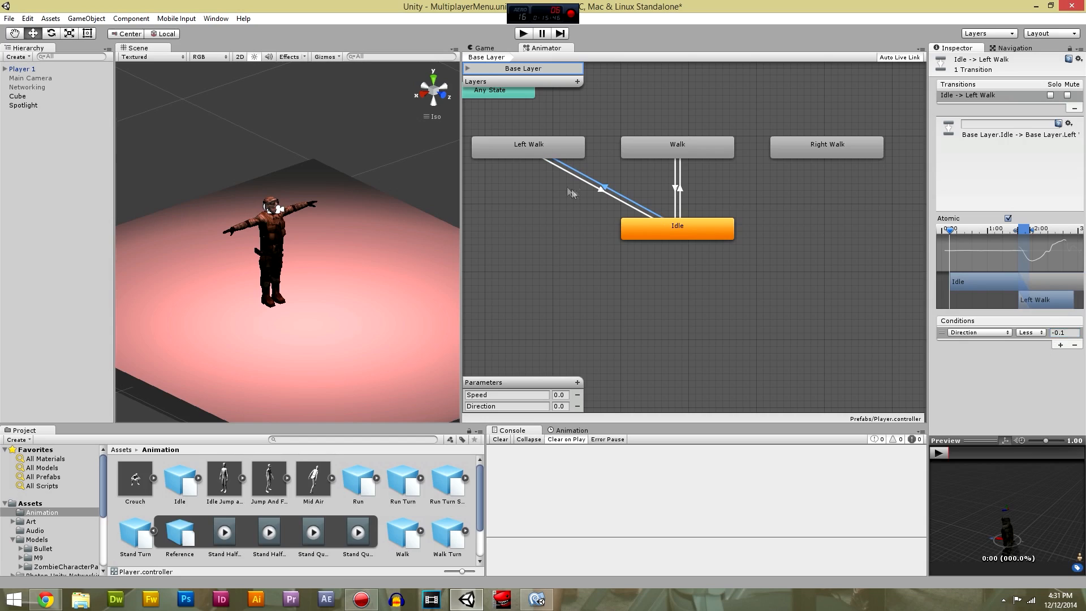
Change the condition of the Left Walk to Idle transition to Direction Greater -0.1.
{"action": "left_click", "coordinate": [605, 192]}
{"action": "left_click", "coordinate": [1031, 333]}
{"action": "left_click", "coordinate": [1032, 347]}
{"action": "left_click", "coordinate": [1064, 333]}
{"action": "double_click", "coordinate": [1065, 333]}
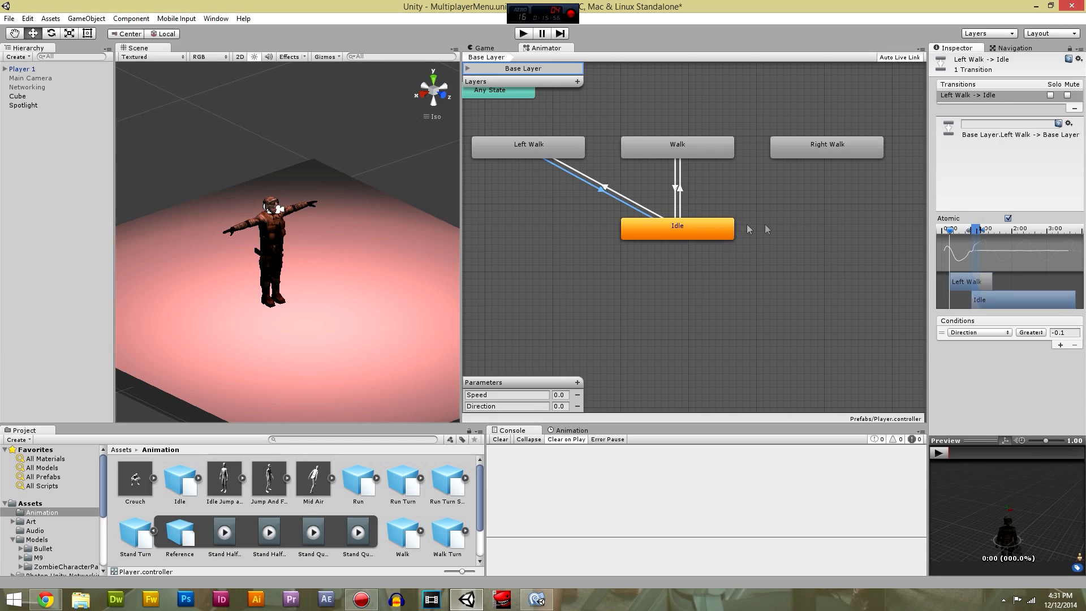
Create a transition from the Idle state to the Right Walk state.
{"action": "left_click", "coordinate": [718, 226]}
{"action": "right_click", "coordinate": [718, 226]}
{"action": "left_click", "coordinate": [729, 230]}
{"action": "left_click", "coordinate": [823, 142]}
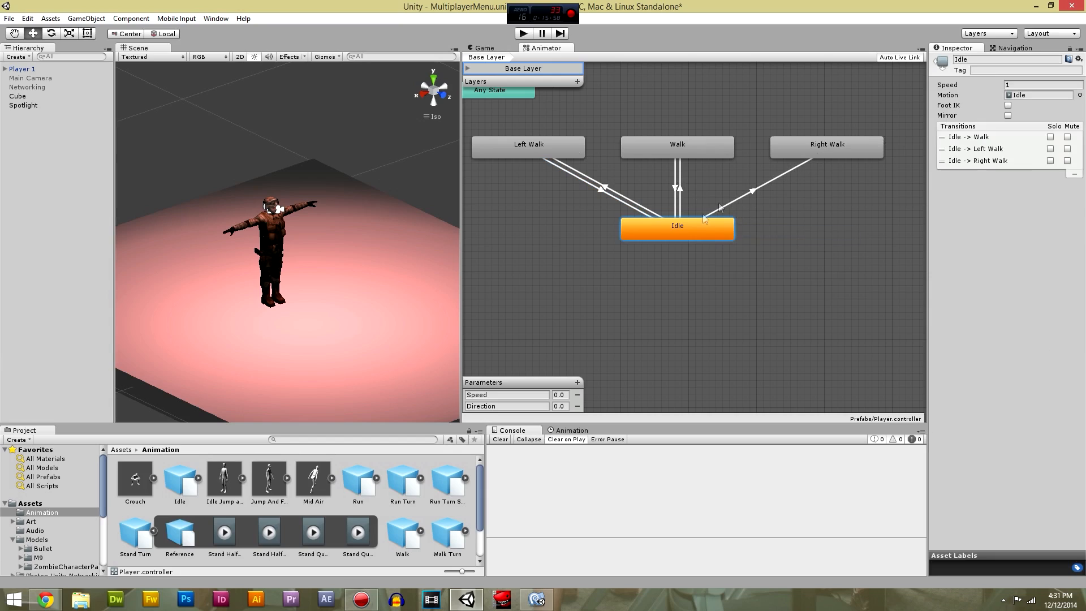
Make the Idle to Right Walk transition depend on Direction with the Greater comparison.
{"action": "left_click", "coordinate": [740, 197]}
{"action": "left_click", "coordinate": [990, 333]}
{"action": "left_click", "coordinate": [980, 357]}
{"action": "left_click", "coordinate": [1031, 333]}
{"action": "left_click", "coordinate": [1072, 332]}
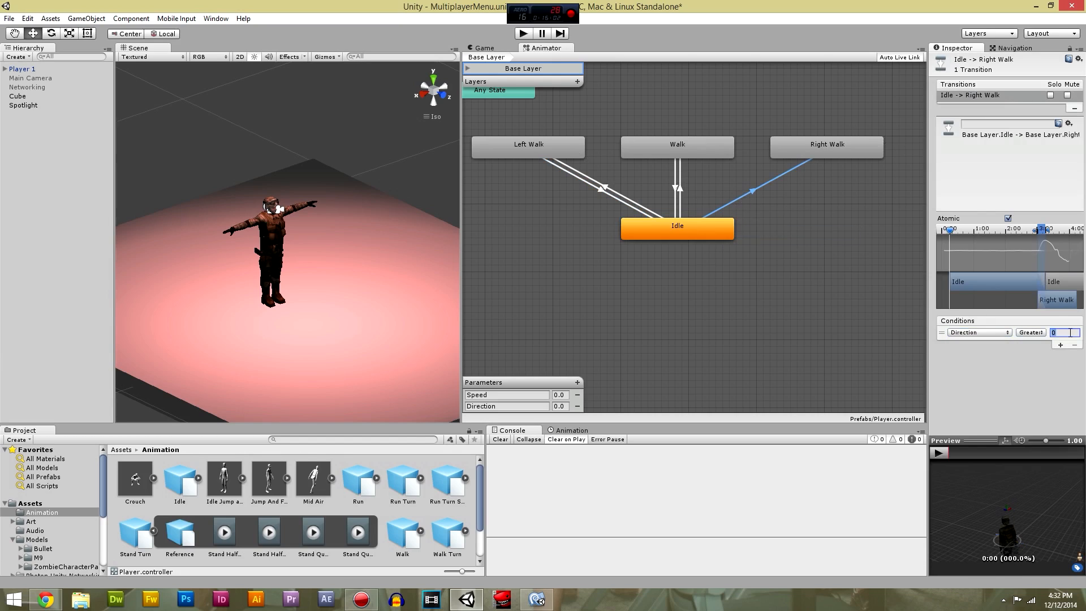
{"action": "left_click", "coordinate": [994, 349]}
Create a return transition from the Right Walk state to Idle.
{"action": "right_click", "coordinate": [826, 152]}
{"action": "left_click", "coordinate": [868, 159]}
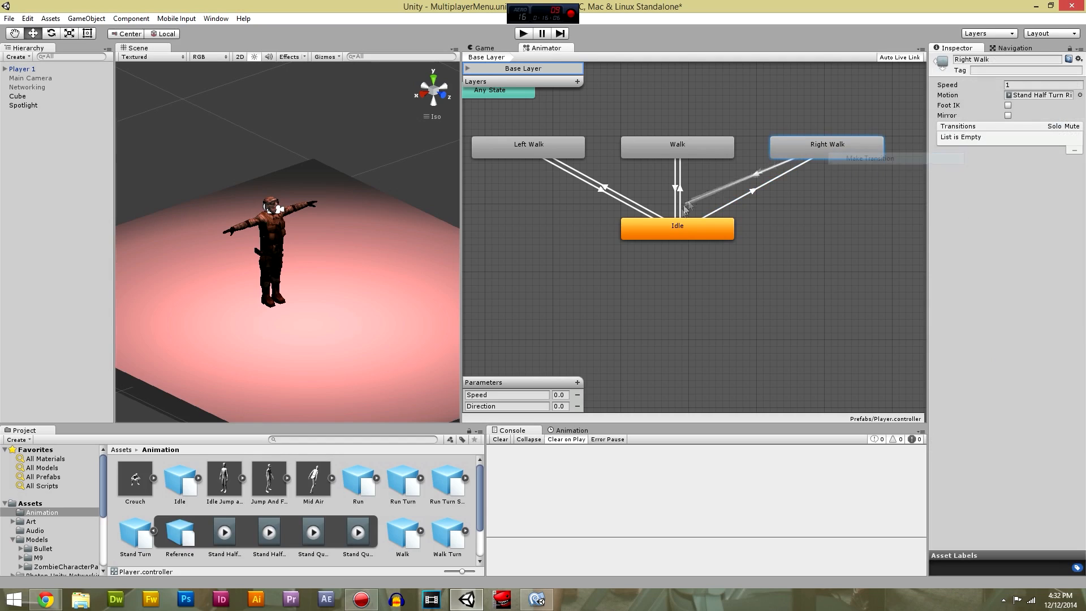
{"action": "left_click", "coordinate": [685, 224]}
Set the condition of the Right Walk to Idle transition to Direction Less 0.1.
{"action": "left_click", "coordinate": [758, 182]}
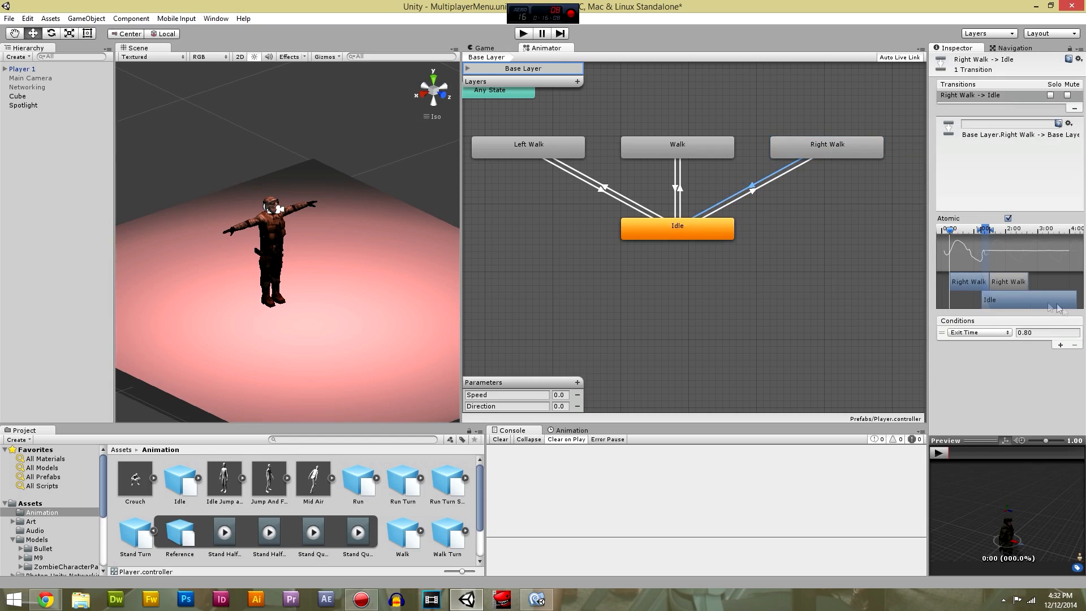
{"action": "left_click", "coordinate": [996, 332]}
{"action": "left_click", "coordinate": [998, 357]}
{"action": "left_click", "coordinate": [1031, 332]}
{"action": "left_click", "coordinate": [1029, 358]}
{"action": "left_click", "coordinate": [1065, 333]}
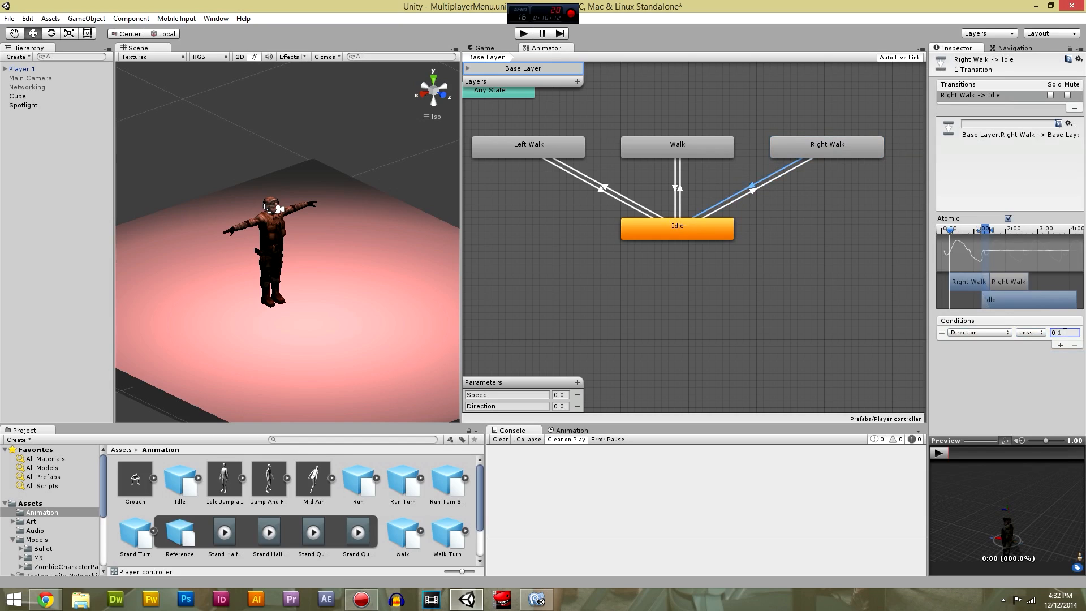
{"action": "type", "text": "0.1"}
{"action": "left_click", "coordinate": [800, 244]}
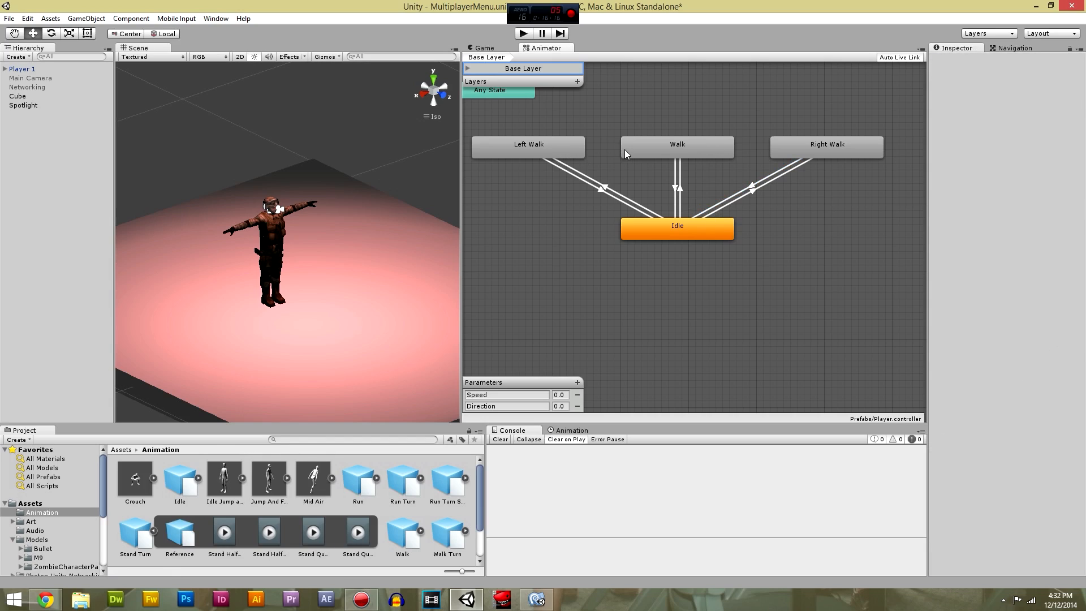
Create a transition from the Left Walk state to the Walk state.
{"action": "right_click", "coordinate": [557, 147]}
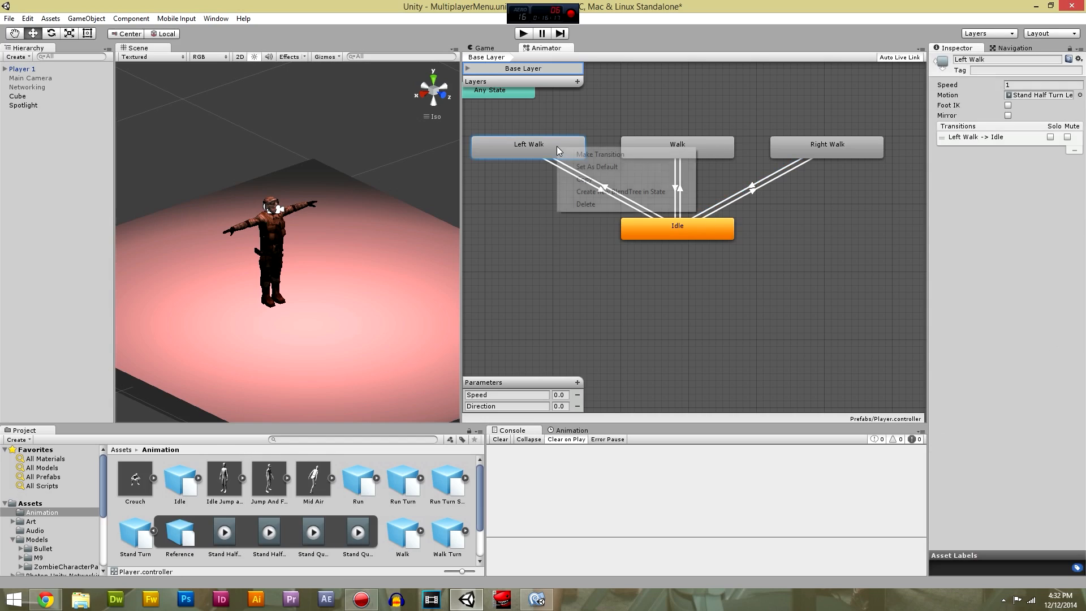
{"action": "left_click", "coordinate": [597, 154]}
{"action": "left_click", "coordinate": [638, 153]}
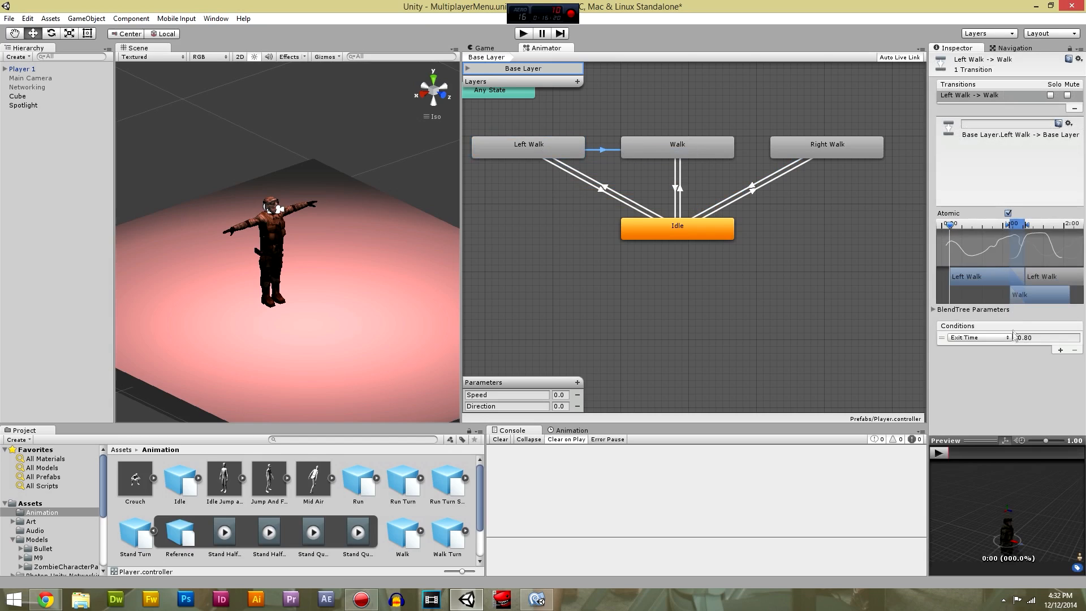
Set the condition of the Left Walk to Walk transition to Speed Greater 0.1.
{"action": "left_click", "coordinate": [996, 338]}
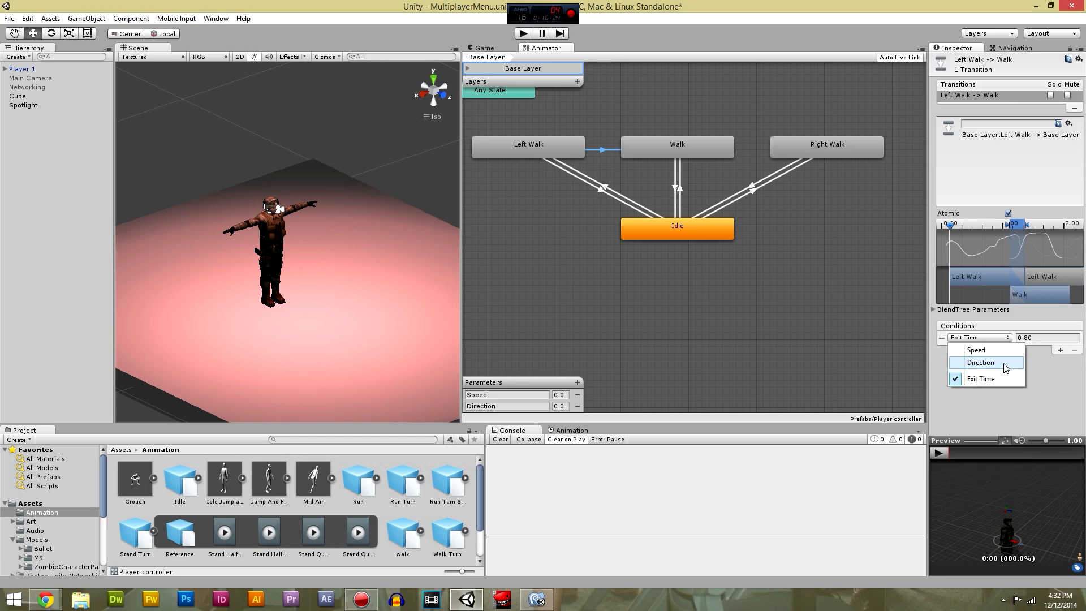
{"action": "left_click", "coordinate": [1005, 364]}
{"action": "left_click", "coordinate": [994, 340]}
{"action": "left_click", "coordinate": [976, 351]}
{"action": "left_click", "coordinate": [1031, 339]}
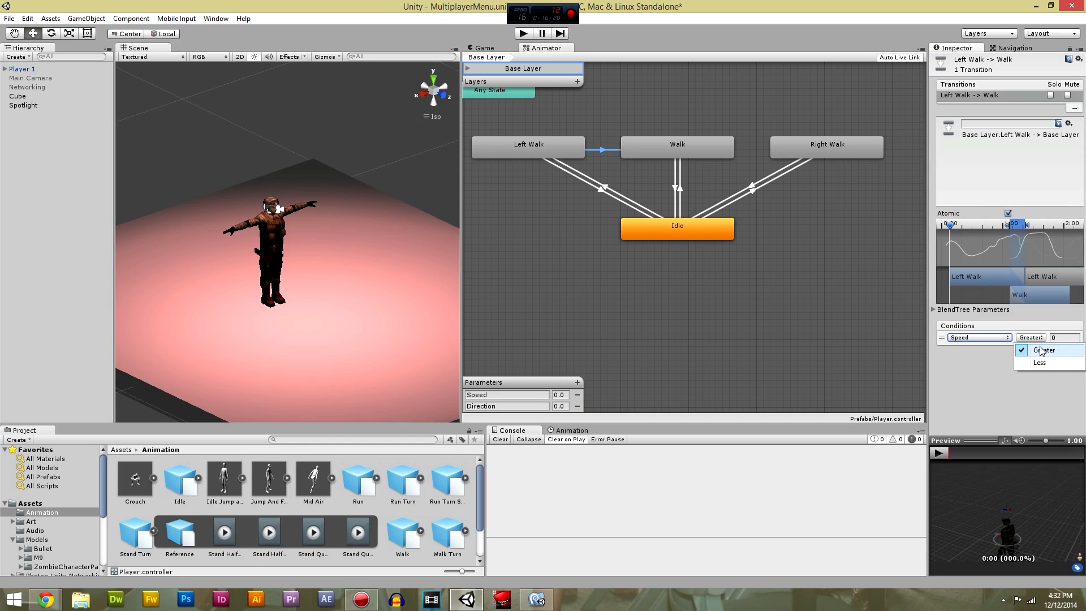
{"action": "left_click", "coordinate": [1042, 351]}
{"action": "left_click", "coordinate": [1067, 338]}
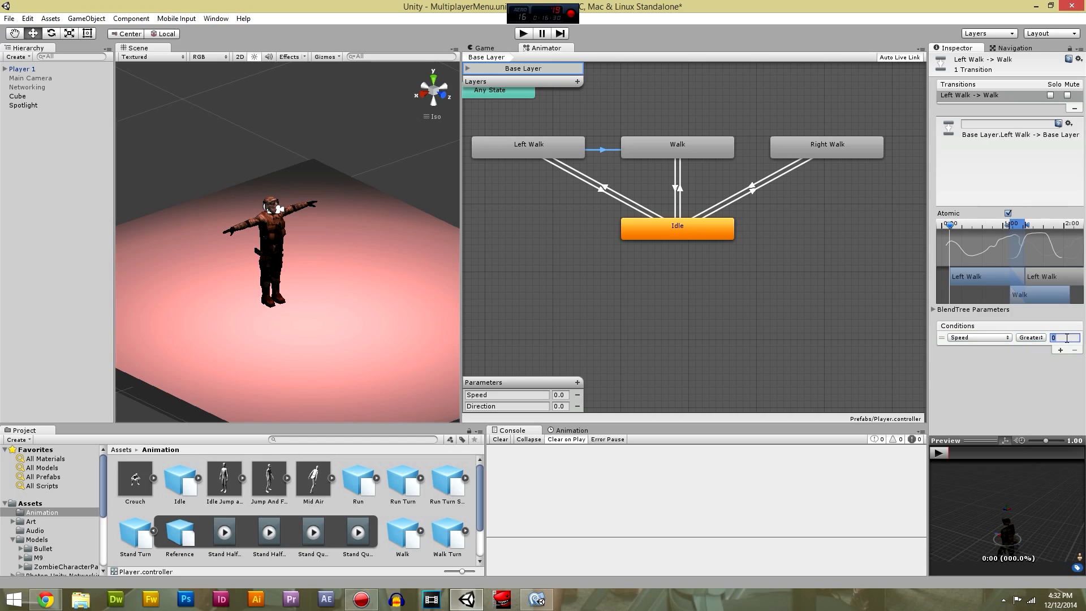
{"action": "left_click", "coordinate": [1023, 360]}
Add a second condition, Direction Less -0.1, to the Left Walk to Walk transition.
{"action": "left_click", "coordinate": [975, 338]}
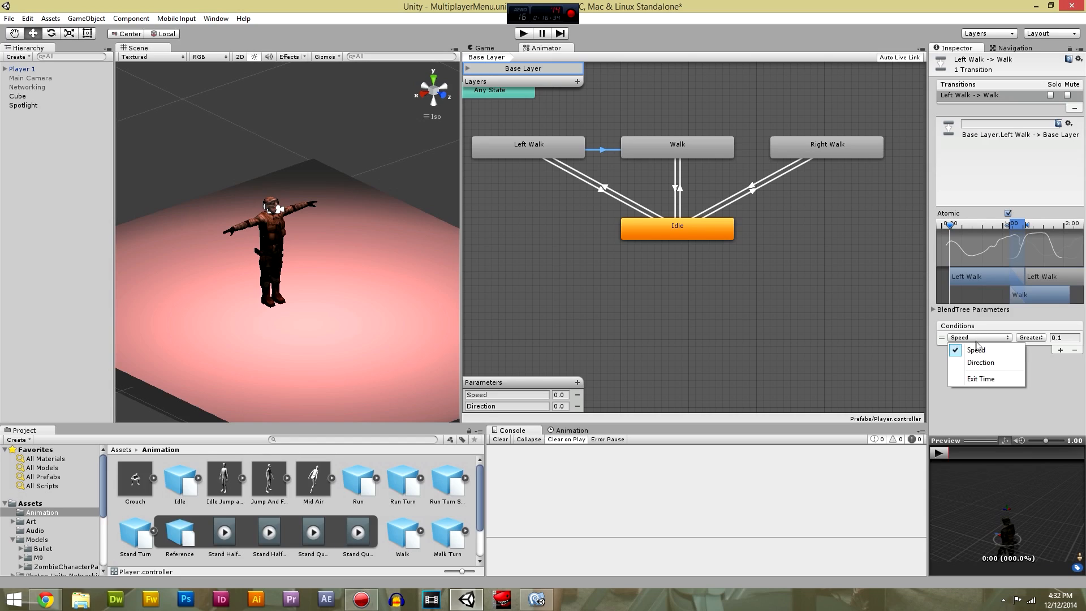
{"action": "left_click", "coordinate": [1061, 350]}
{"action": "left_click", "coordinate": [978, 344]}
{"action": "left_click", "coordinate": [972, 368]}
{"action": "left_click", "coordinate": [1033, 345]}
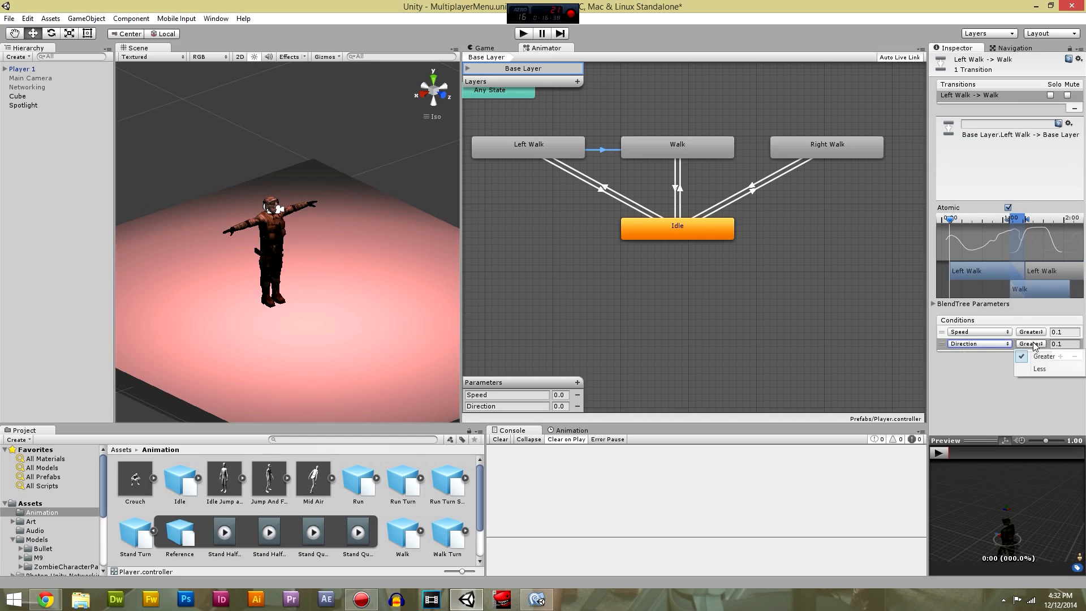
{"action": "left_click", "coordinate": [1040, 368]}
{"action": "left_click", "coordinate": [1068, 343]}
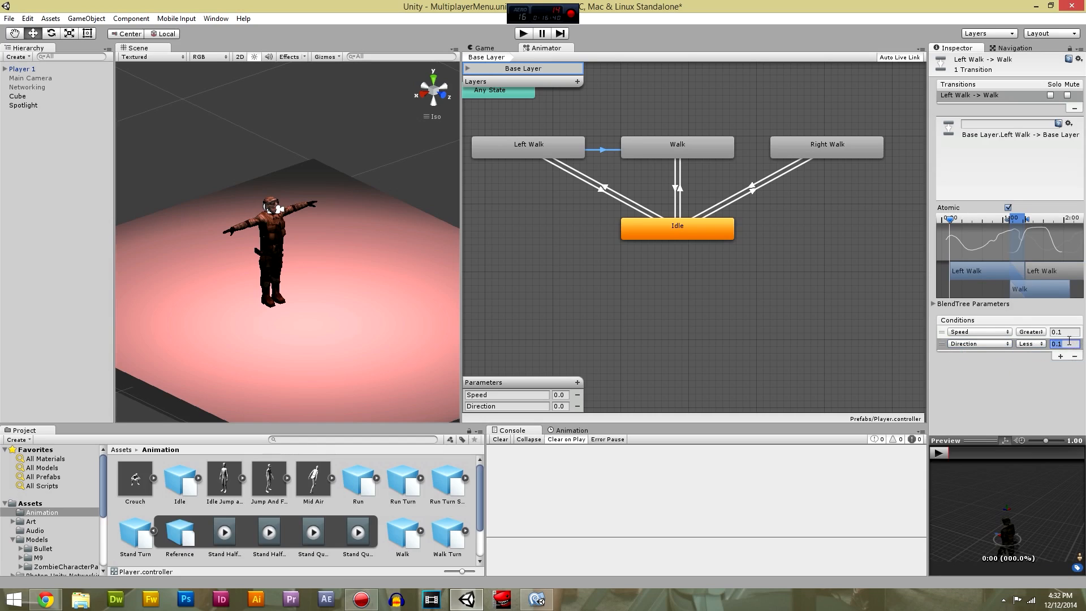
{"action": "key", "text": "Return"}
{"action": "left_click", "coordinate": [690, 145]}
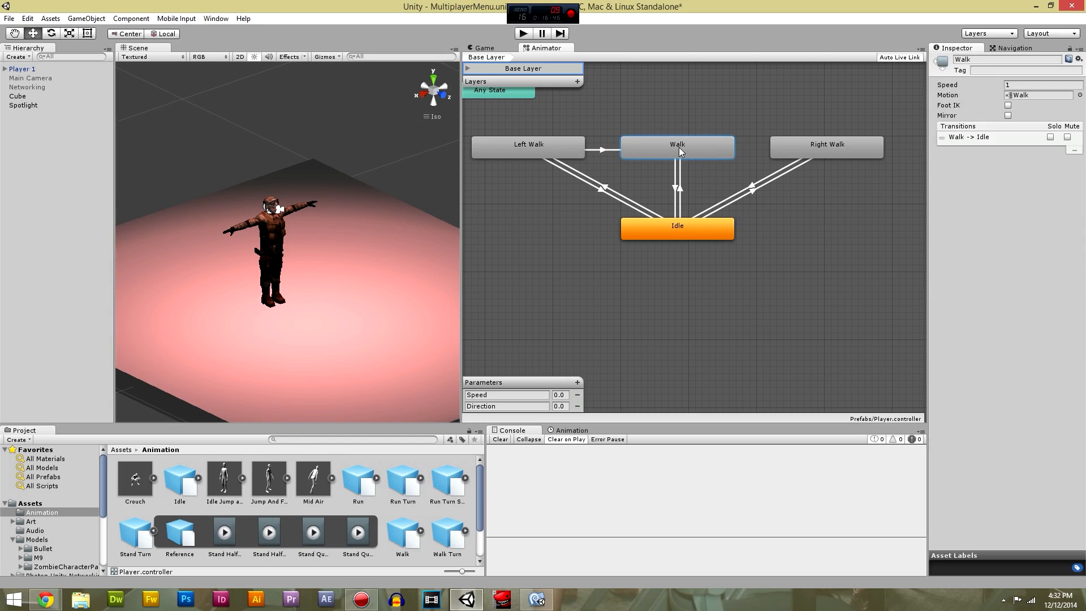
{"action": "left_click", "coordinate": [774, 144]}
{"action": "right_click", "coordinate": [775, 144]}
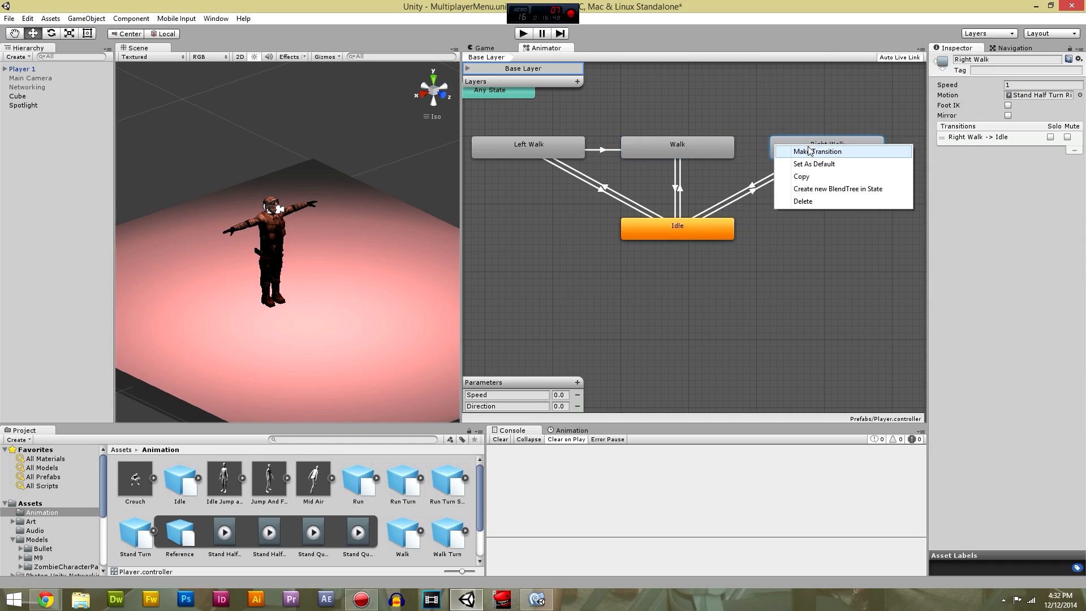
{"action": "left_click", "coordinate": [767, 129]}
Review the Speed and Direction conditions of the transition from Left Walk to Walk.
{"action": "left_click", "coordinate": [600, 150]}
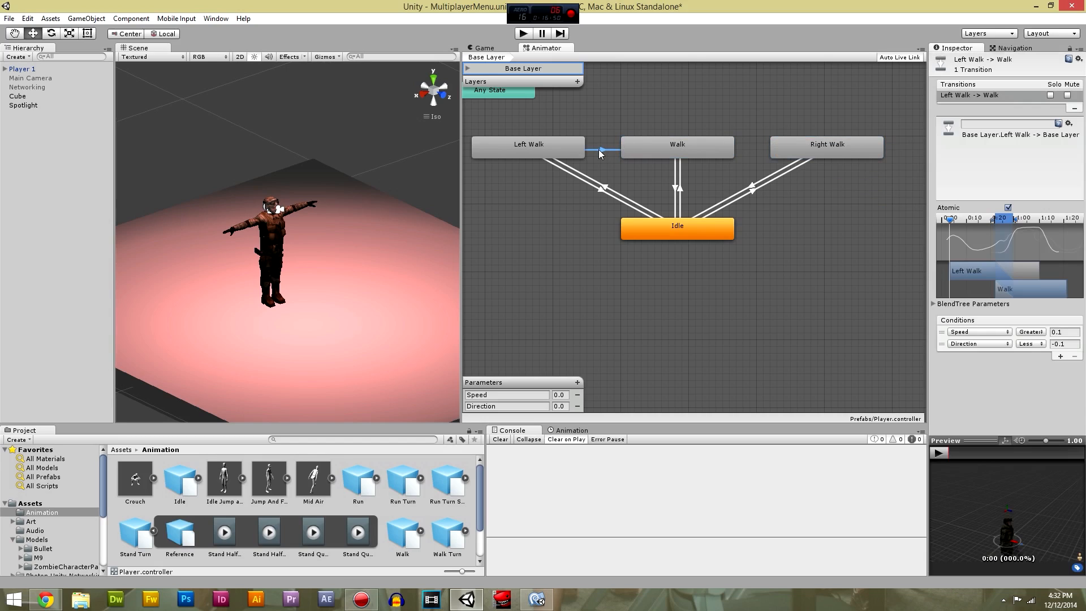
{"action": "left_click", "coordinate": [506, 224]}
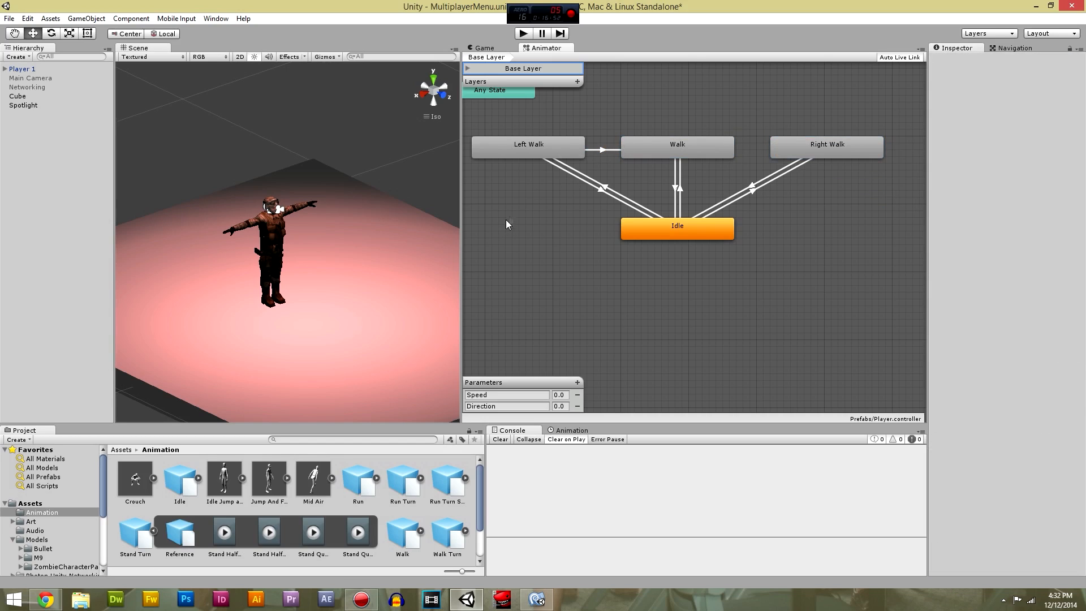
{"action": "left_click", "coordinate": [544, 146]}
{"action": "left_click", "coordinate": [595, 150]}
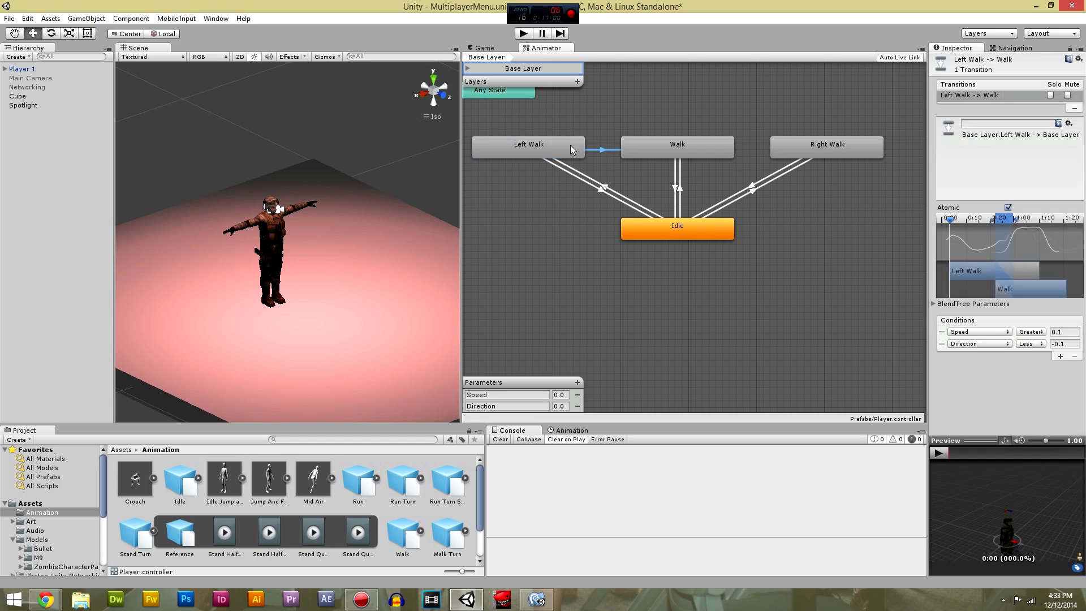
{"action": "left_click", "coordinate": [645, 178]}
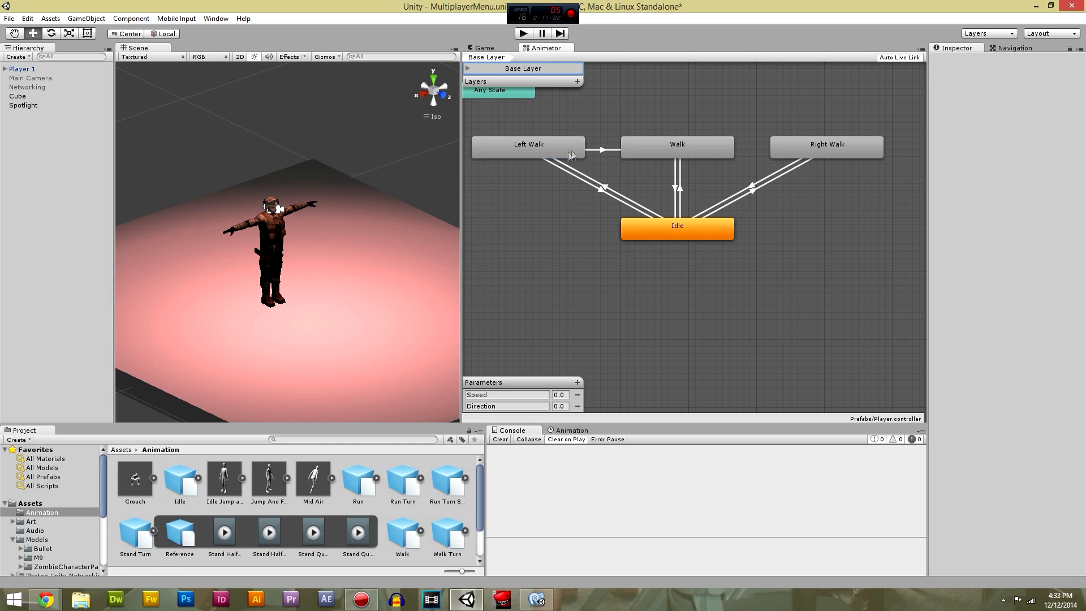
{"action": "left_click", "coordinate": [601, 150]}
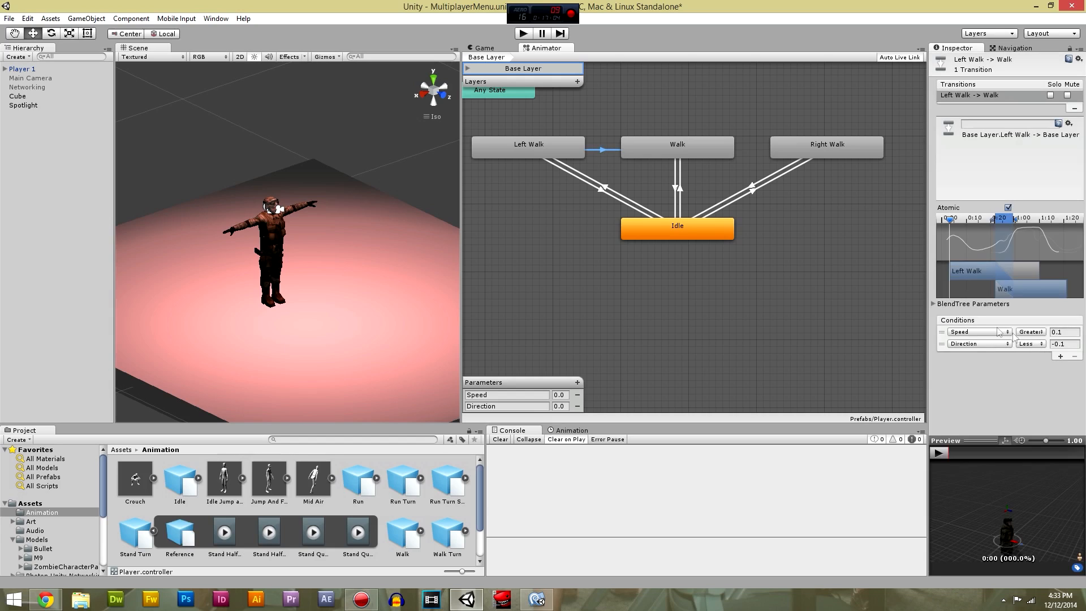
Create a transition from the Walk state to Left Walk and select it.
{"action": "right_click", "coordinate": [653, 151]}
{"action": "left_click", "coordinate": [670, 156]}
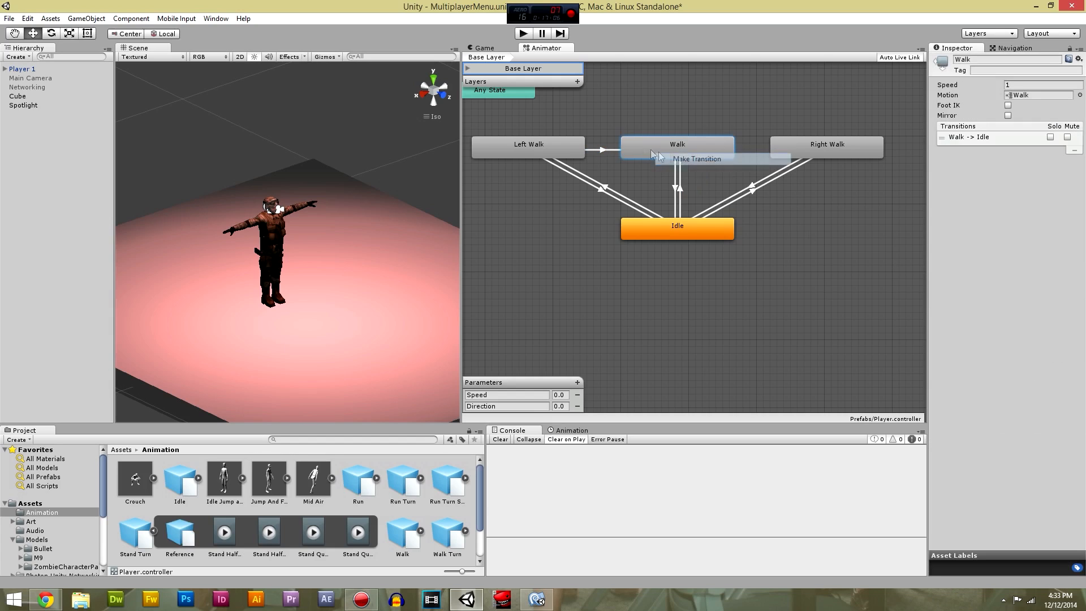
{"action": "left_click", "coordinate": [557, 146]}
{"action": "left_click", "coordinate": [611, 146]}
Set the condition of the Walk to Left Walk transition to Speed Less 0.1.
{"action": "left_click", "coordinate": [999, 337]}
{"action": "left_click", "coordinate": [977, 350]}
{"action": "left_click", "coordinate": [1031, 338]}
{"action": "left_click", "coordinate": [1043, 364]}
{"action": "left_click", "coordinate": [1057, 338]}
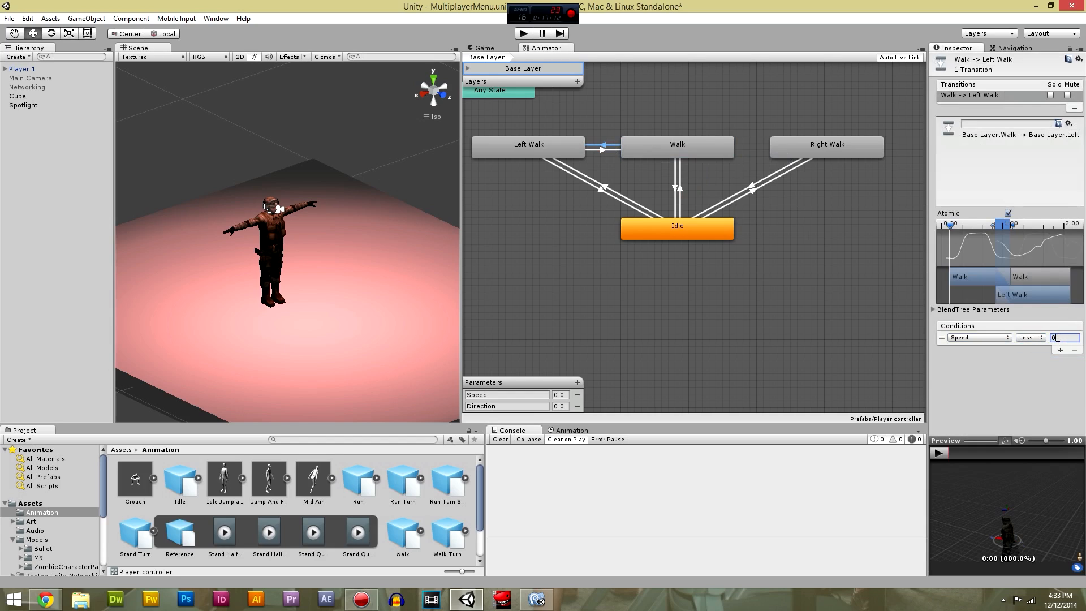
{"action": "type", "text": "0.1"}
Add a second condition, Direction Greater -0.1, to the Walk to Left Walk transition.
{"action": "left_click", "coordinate": [1061, 350]}
{"action": "left_click", "coordinate": [979, 344]}
{"action": "left_click", "coordinate": [984, 368]}
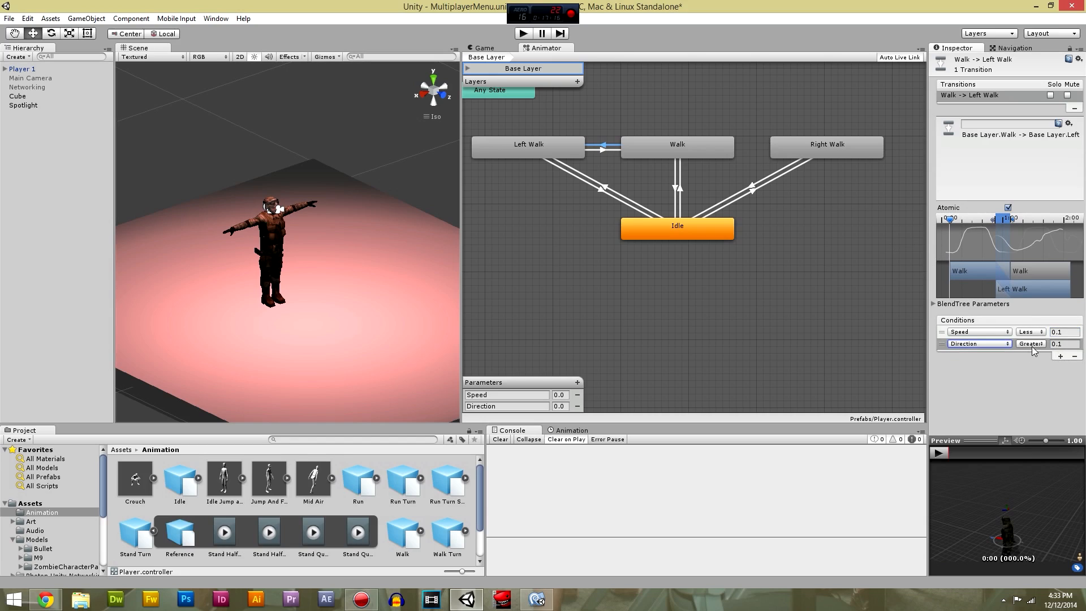
{"action": "left_click", "coordinate": [1031, 343]}
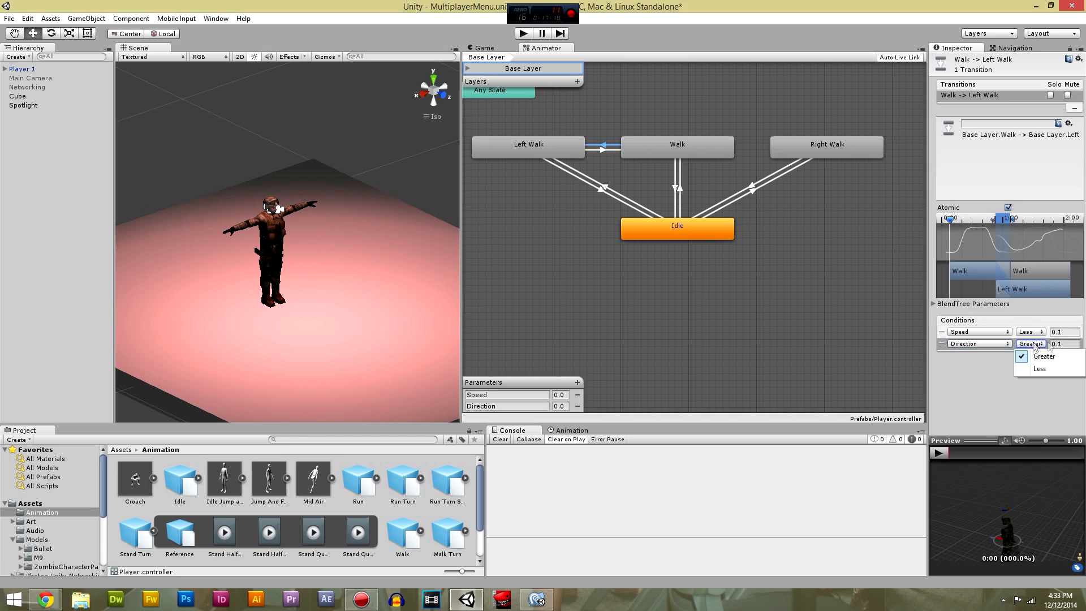
{"action": "left_click", "coordinate": [1044, 356]}
{"action": "left_click", "coordinate": [1067, 343]}
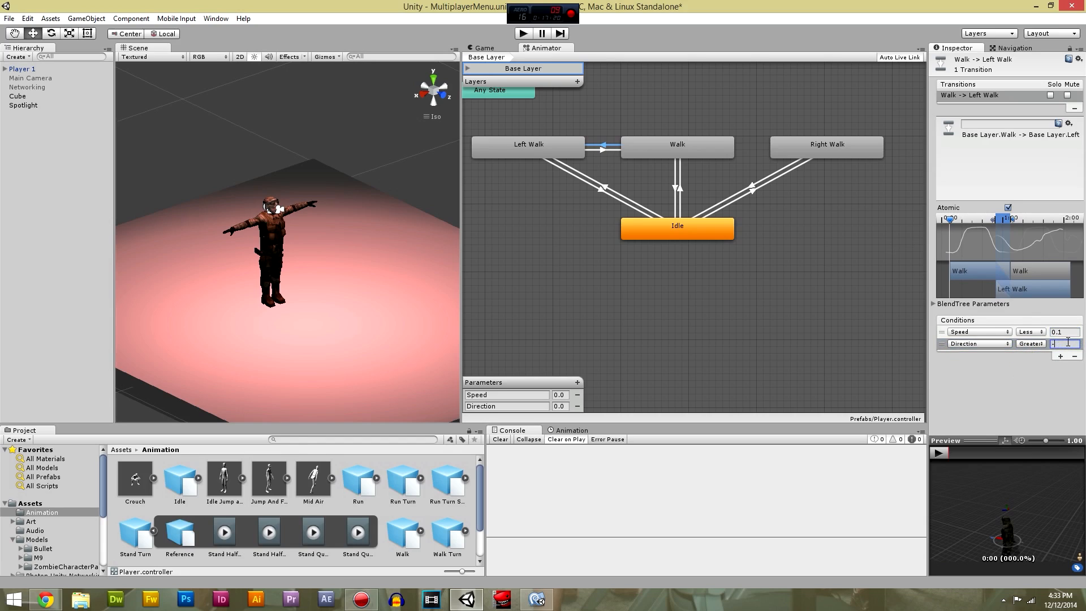
Create a transition from the Walk state to Right Walk and select it.
{"action": "right_click", "coordinate": [710, 146]}
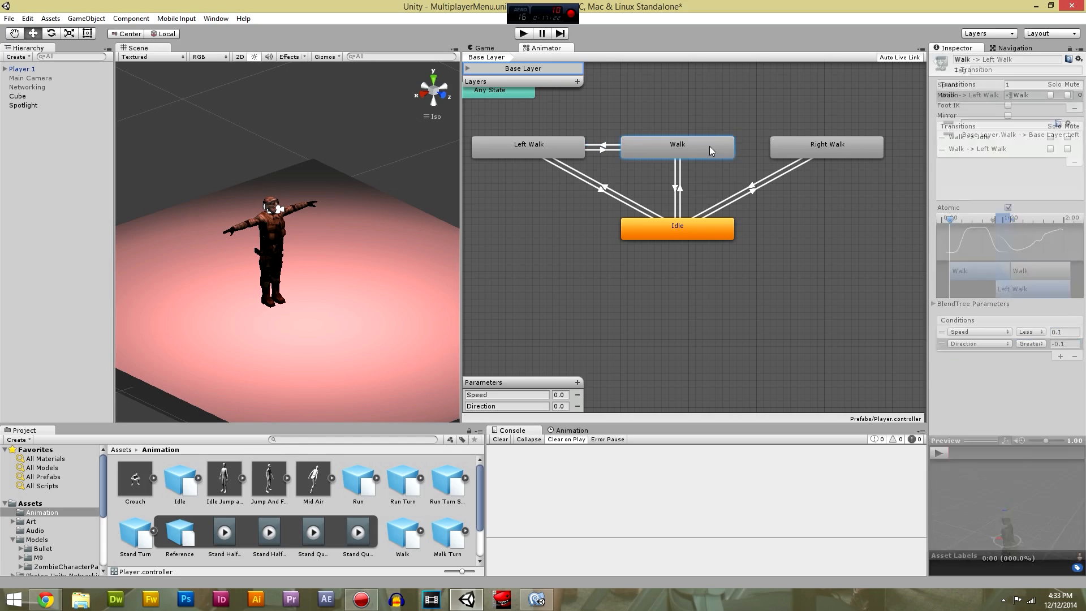
{"action": "left_click", "coordinate": [784, 154]}
{"action": "left_click", "coordinate": [787, 148]}
{"action": "left_click", "coordinate": [747, 149]}
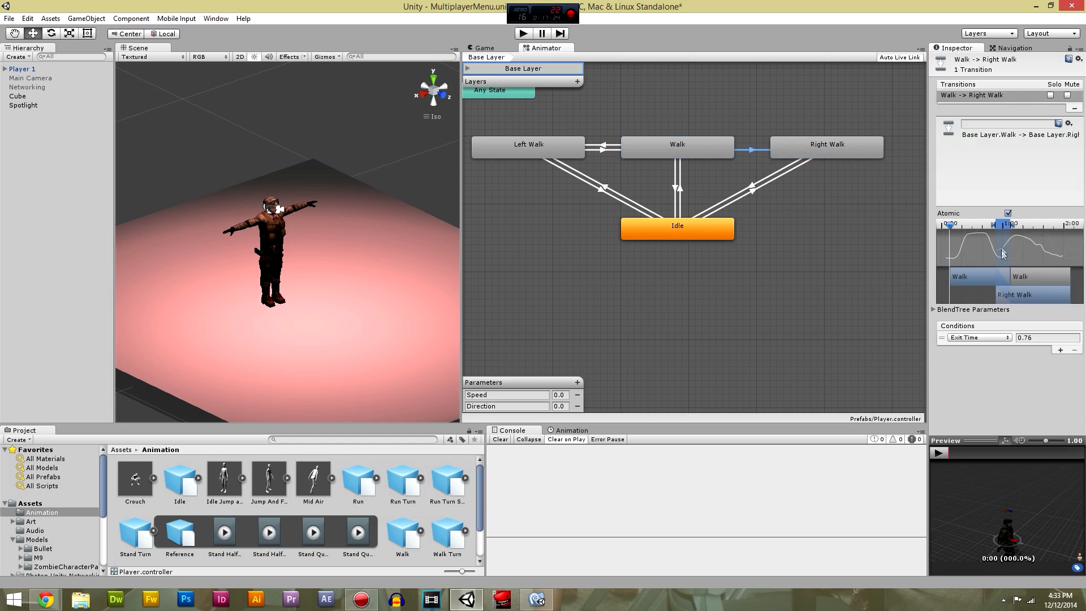
Set the condition of the Walk to Right Walk transition to Speed Less 0.1.
{"action": "left_click", "coordinate": [1008, 338]}
{"action": "left_click", "coordinate": [976, 350]}
{"action": "left_click", "coordinate": [1031, 338]}
{"action": "left_click", "coordinate": [1040, 363]}
{"action": "left_click", "coordinate": [1064, 339]}
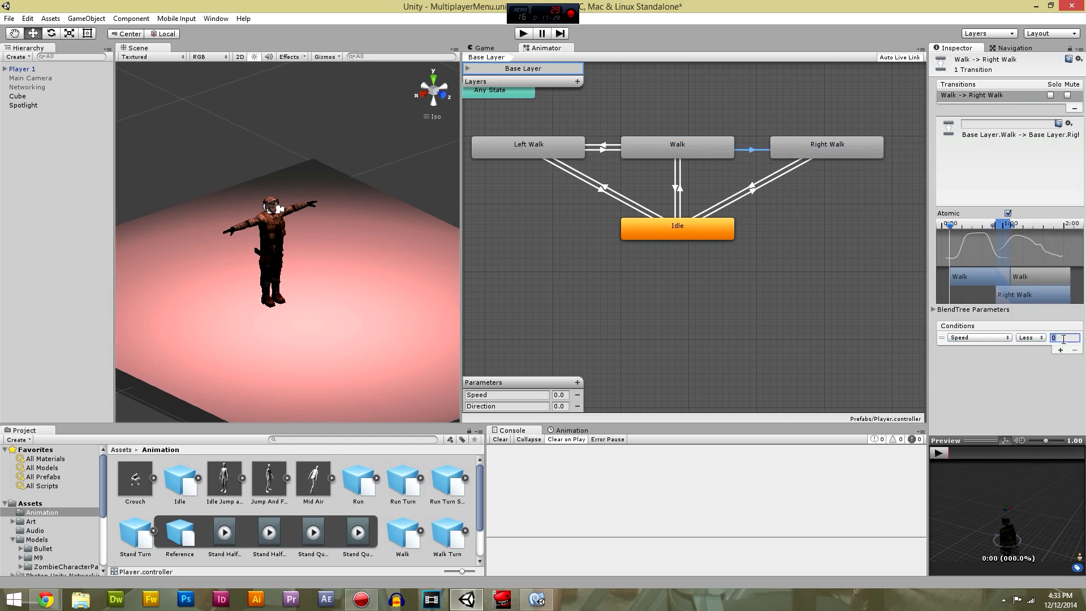
{"action": "type", "text": "0.1"}
Add a second condition to the Walk to Right Walk transition, using Direction with the Less comparison.
{"action": "left_click", "coordinate": [1061, 350]}
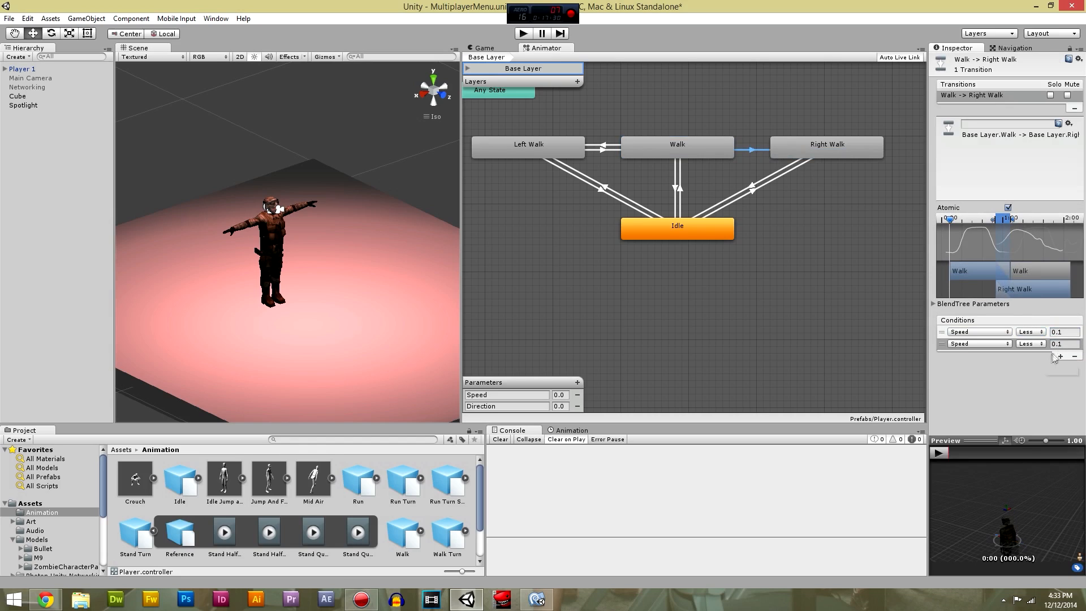
{"action": "left_click", "coordinate": [958, 350]}
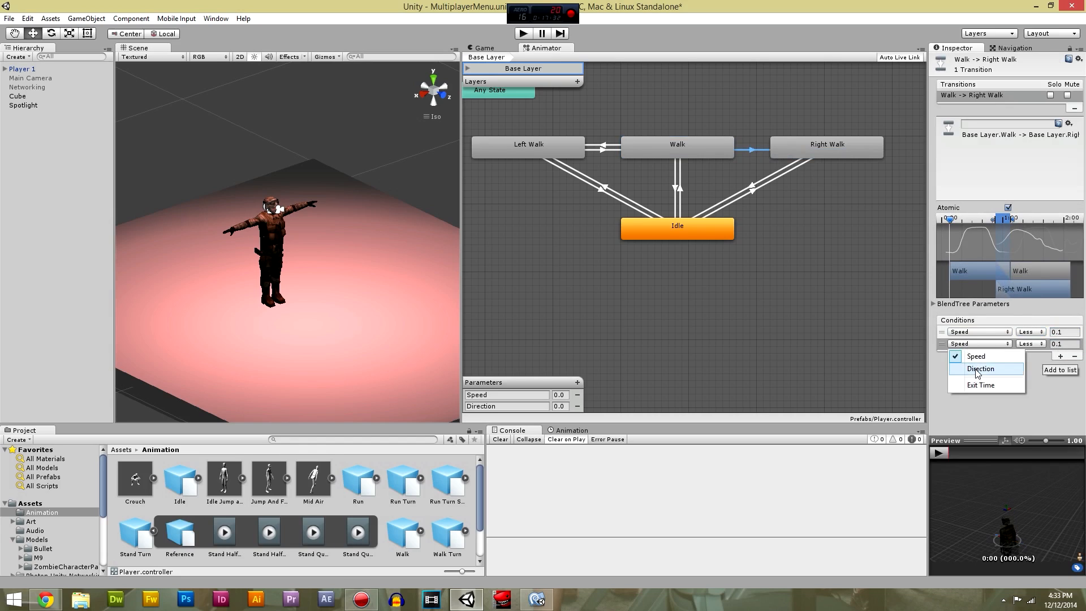
{"action": "left_click", "coordinate": [969, 368]}
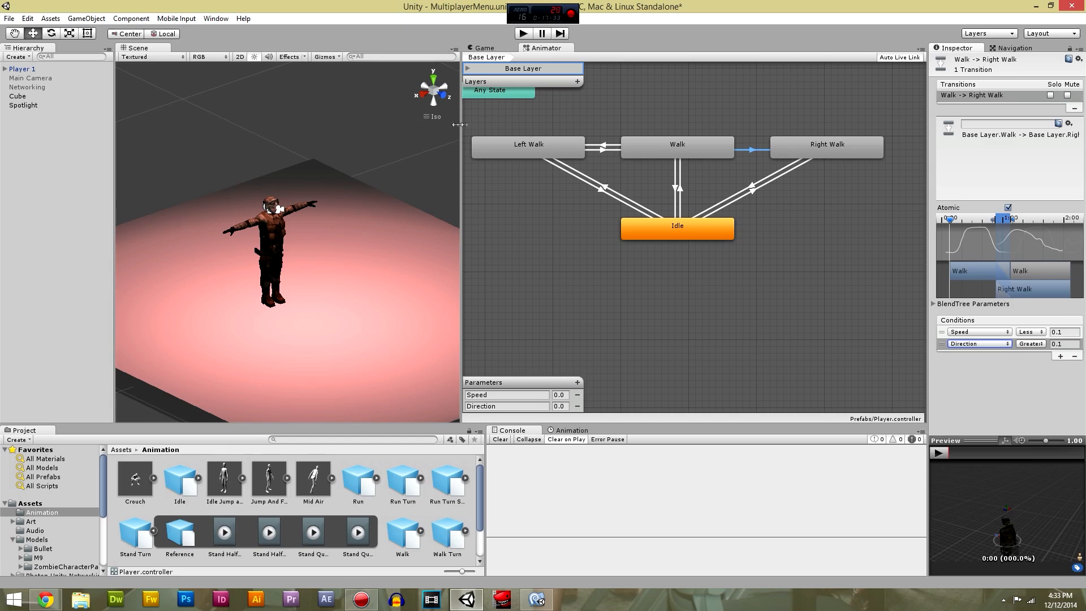
{"action": "left_click", "coordinate": [1031, 344]}
{"action": "left_click", "coordinate": [1033, 368]}
{"action": "left_click", "coordinate": [1059, 344]}
Create a return transition from the Right Walk state to Walk and select it.
{"action": "right_click", "coordinate": [798, 149]}
{"action": "left_click", "coordinate": [826, 154]}
{"action": "left_click", "coordinate": [718, 145]}
{"action": "left_click", "coordinate": [756, 146]}
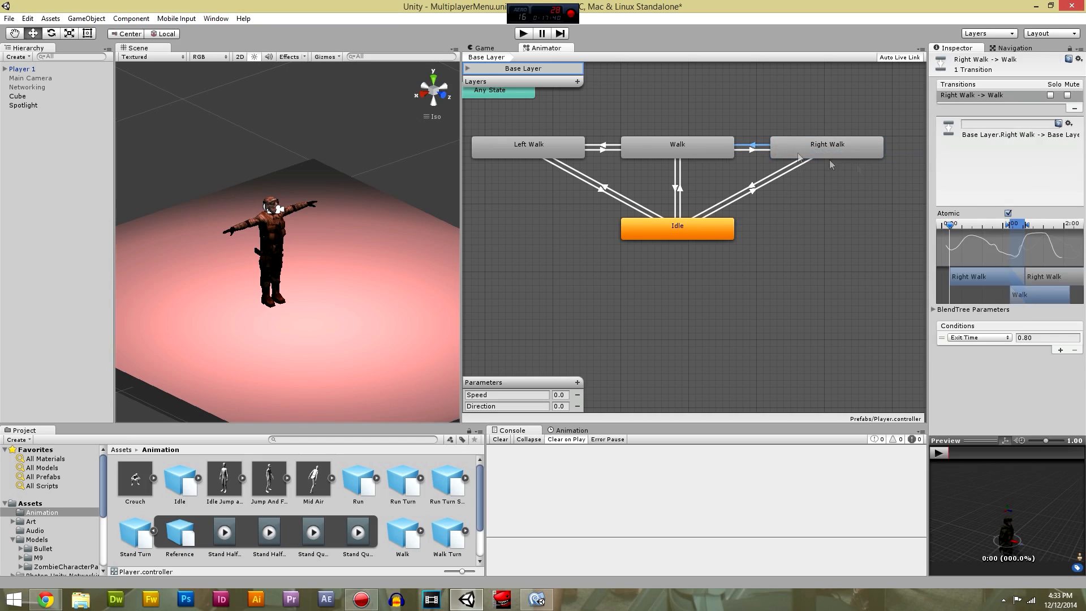
Set the condition of the Right Walk to Walk transition to Speed Greater 0.1.
{"action": "left_click", "coordinate": [996, 343]}
{"action": "left_click", "coordinate": [985, 338]}
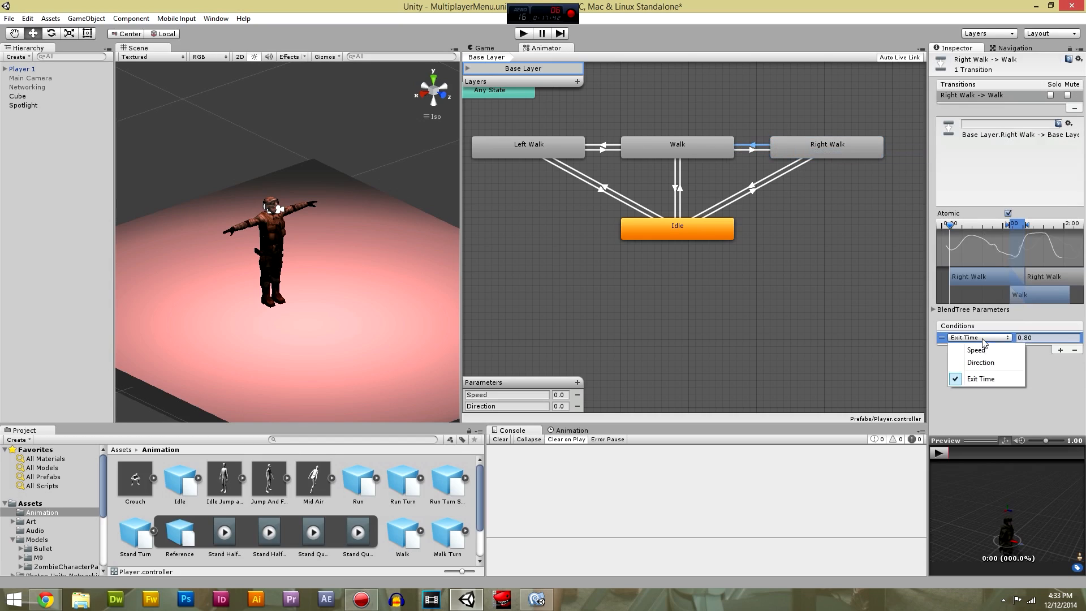
{"action": "left_click", "coordinate": [974, 347]}
{"action": "left_click", "coordinate": [1054, 337]}
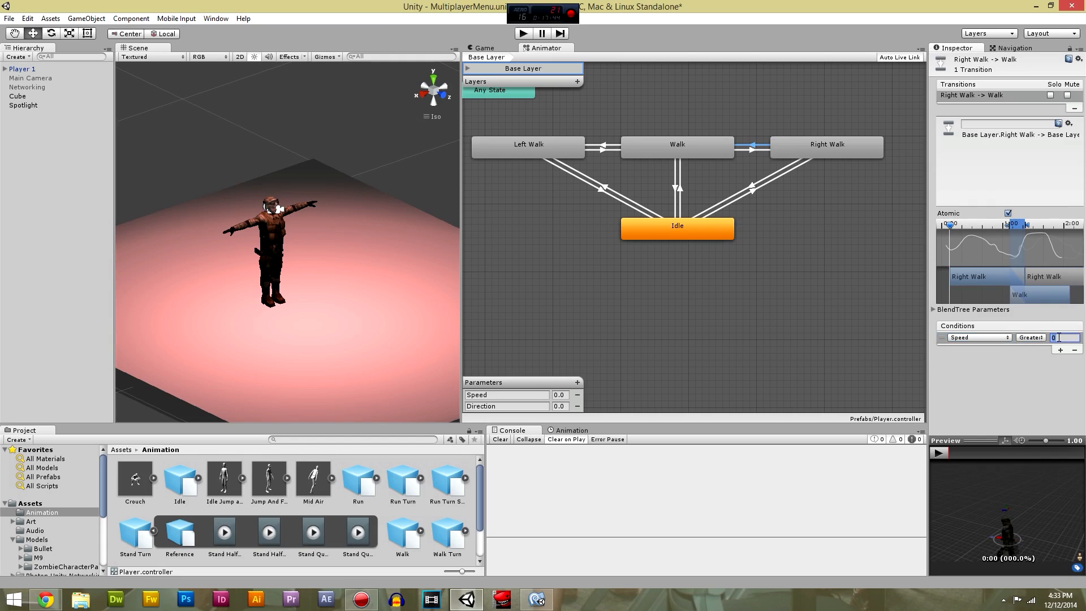
{"action": "type", "text": "0.1"}
Add a second condition, Direction Less 0.1, to the Right Walk to Walk transition.
{"action": "left_click", "coordinate": [1060, 350]}
{"action": "left_click", "coordinate": [992, 344]}
{"action": "left_click", "coordinate": [992, 369]}
{"action": "left_click", "coordinate": [1031, 344]}
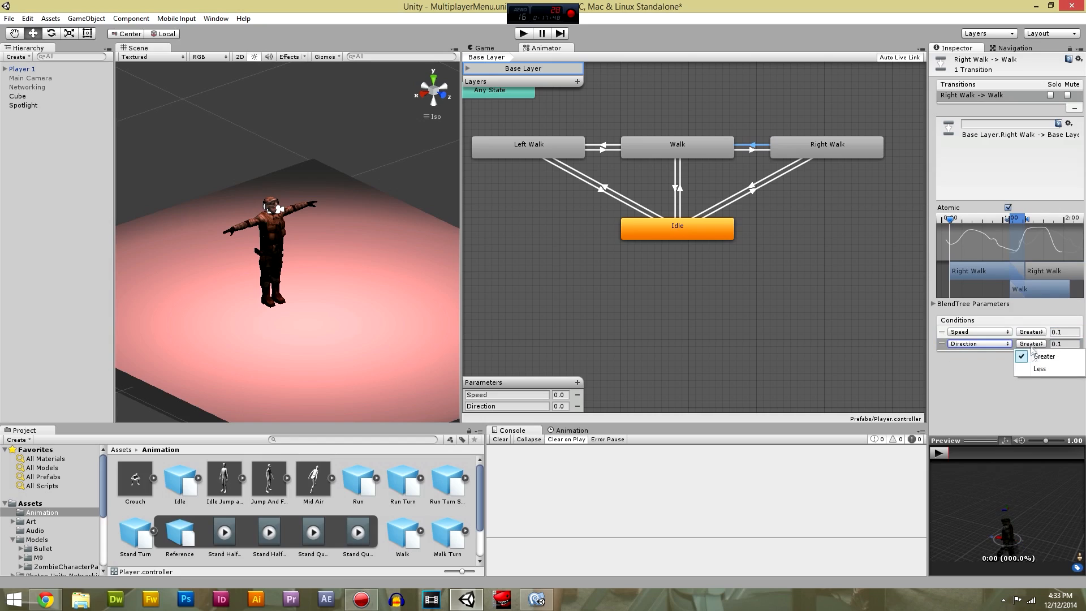
{"action": "left_click", "coordinate": [1039, 371]}
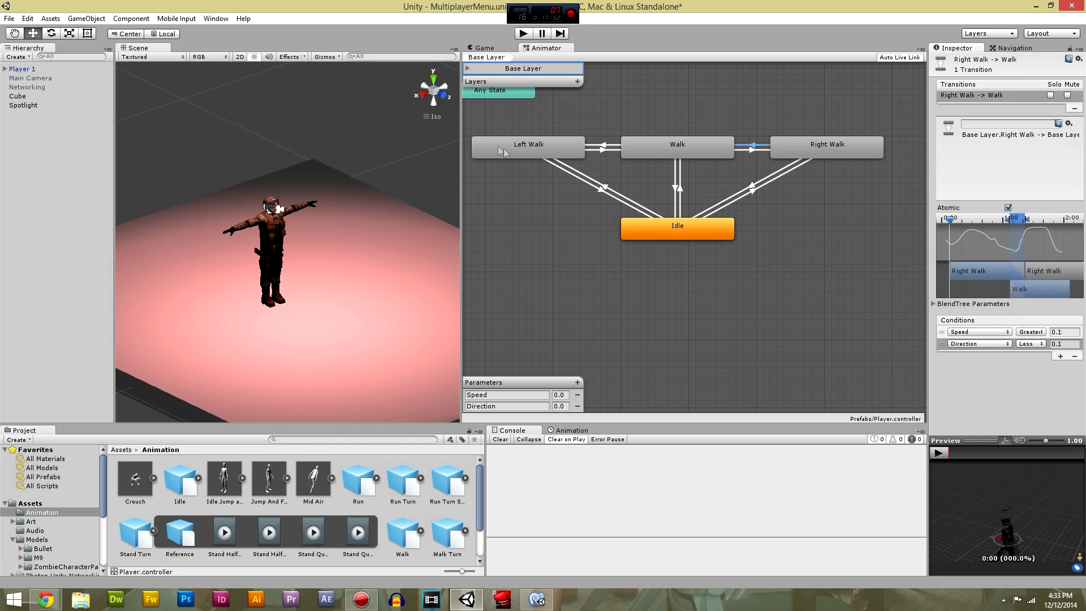
Save the scene and start play mode.
{"action": "left_click", "coordinate": [524, 154]}
{"action": "left_click", "coordinate": [635, 177]}
{"action": "key", "text": "ctrl+s"}
{"action": "left_click", "coordinate": [524, 35]}
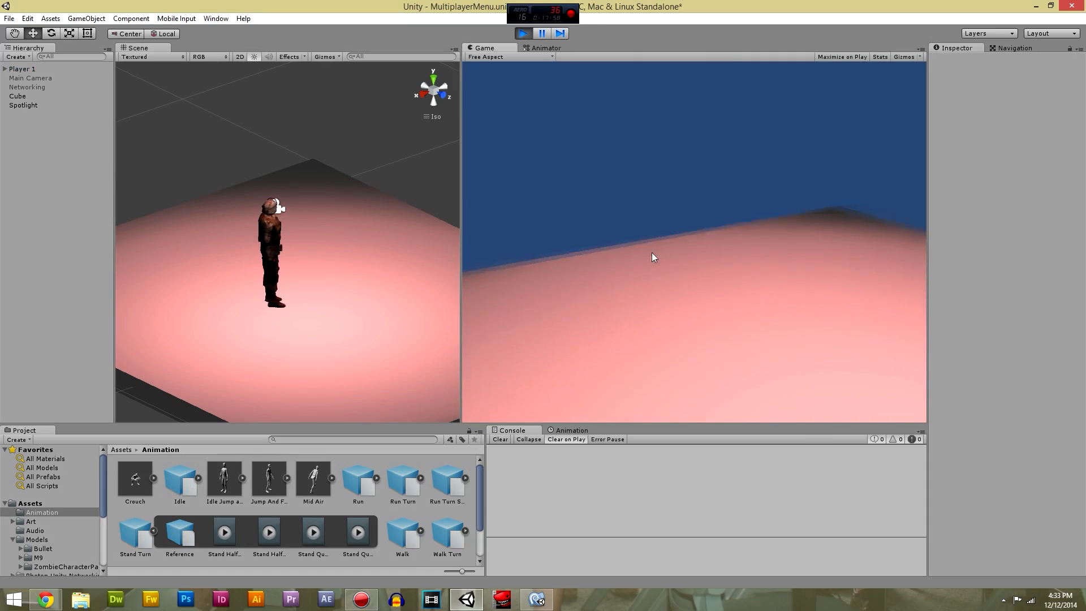
Move the soldier forward, left and right in the running game to test the walk and side-walk animations.
{"action": "key", "text": "w"}
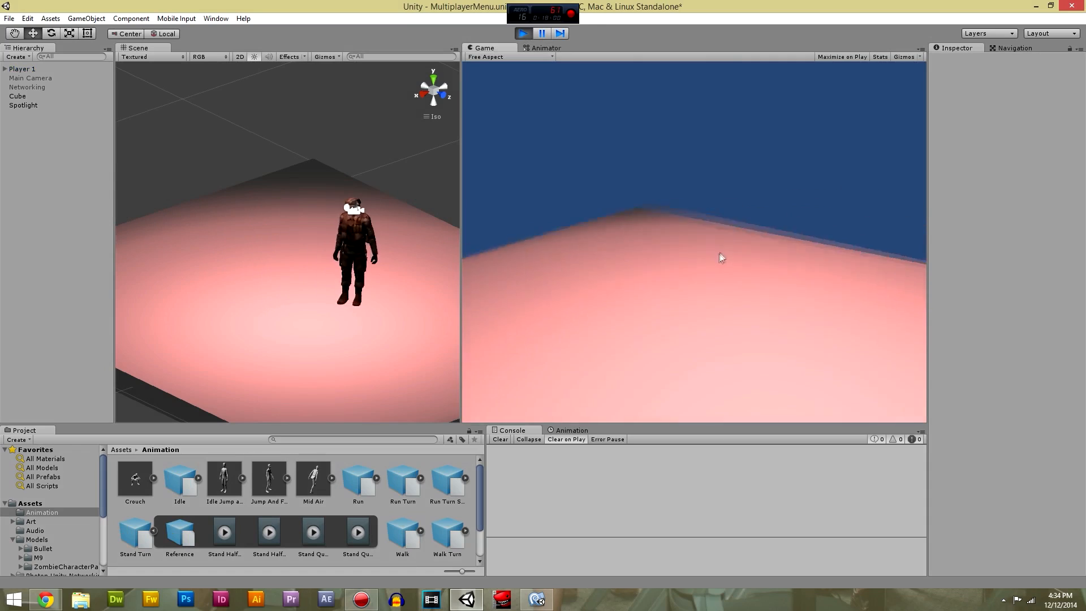
{"action": "key", "text": "d"}
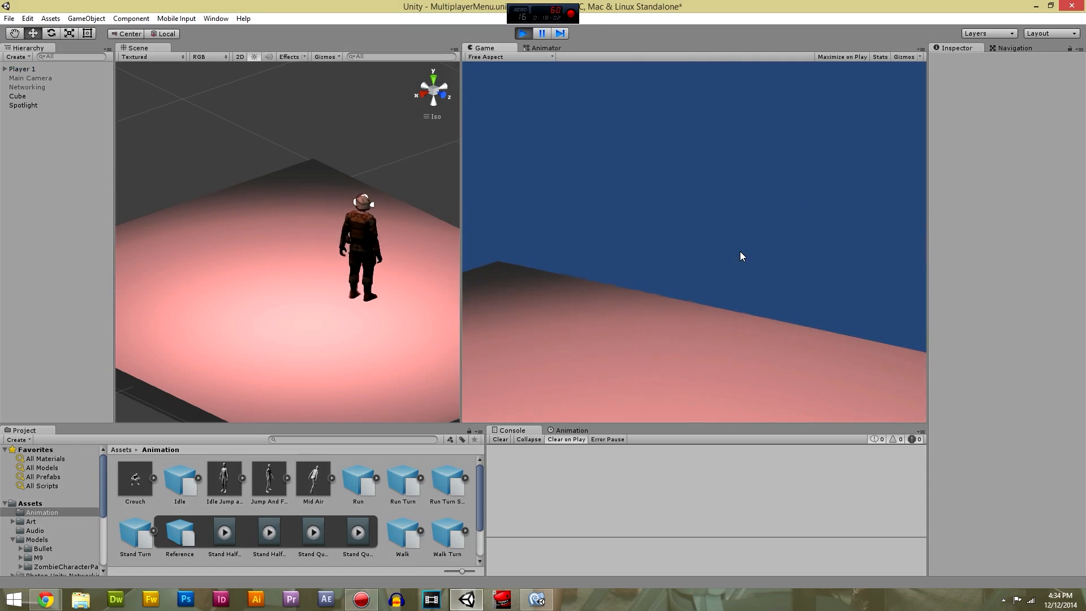
{"action": "key", "text": "a"}
{"action": "key", "text": "a"}
{"action": "key", "text": "d"}
{"action": "key", "text": "a"}
{"action": "key", "text": "d"}
{"action": "key", "text": "a"}
{"action": "key", "text": "d"}
{"action": "key", "text": "d"}
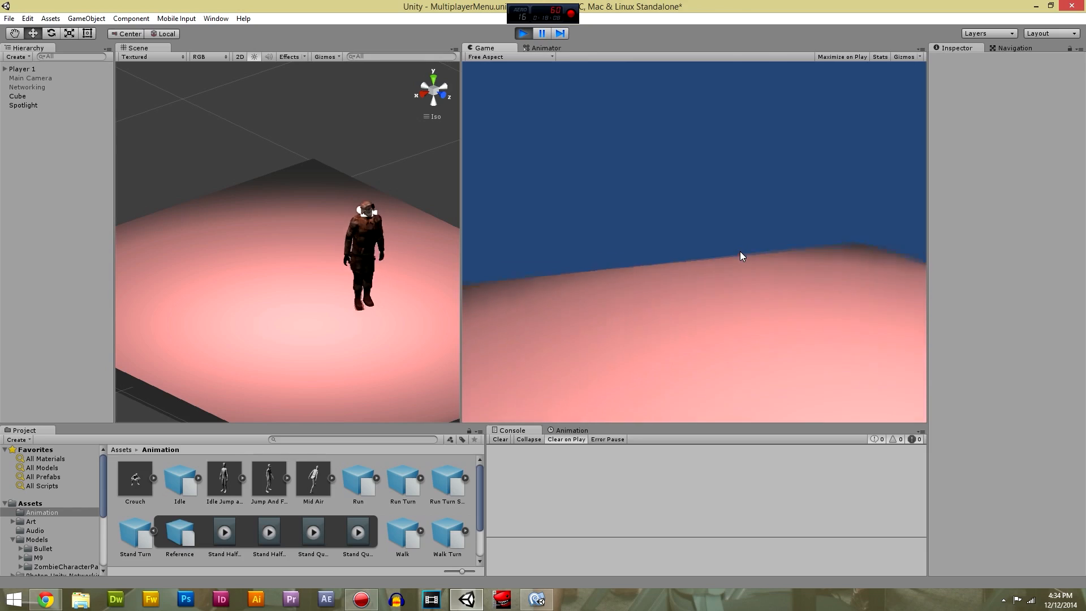
{"action": "key", "text": "d"}
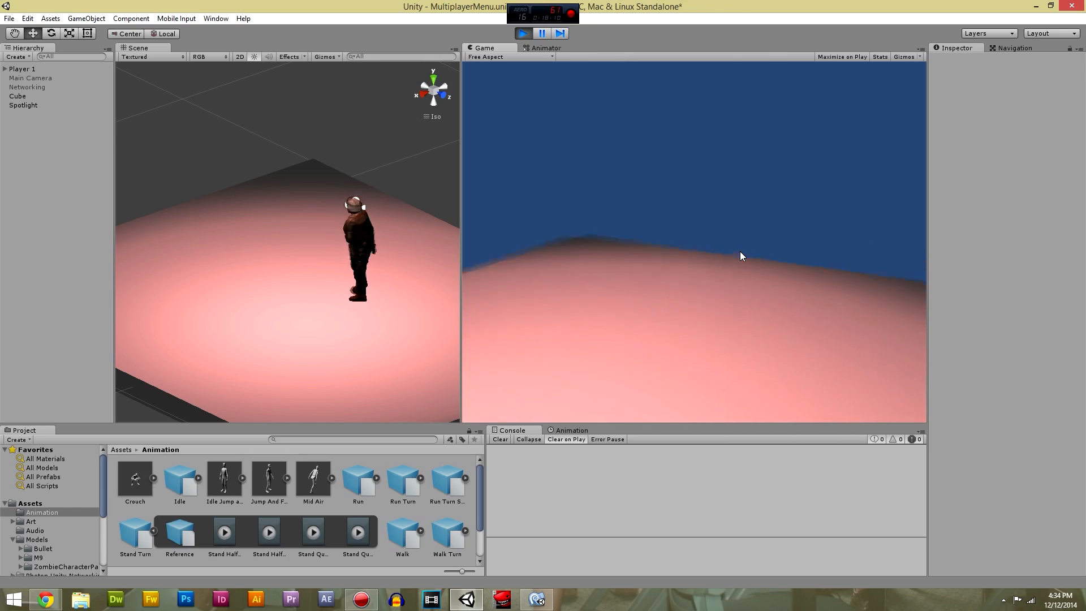
{"action": "key", "text": "d"}
{"action": "key", "text": "d"}
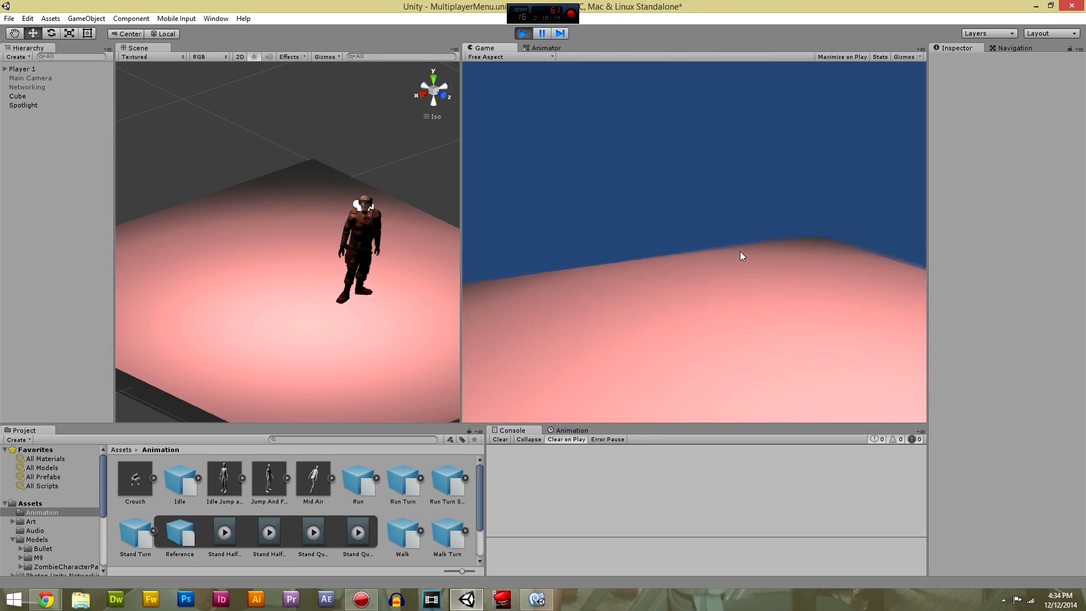
Walk the soldier forward and to the left around the lit floor in the running game to test the walk transitions.
{"action": "key", "text": "w"}
{"action": "key", "text": "a"}
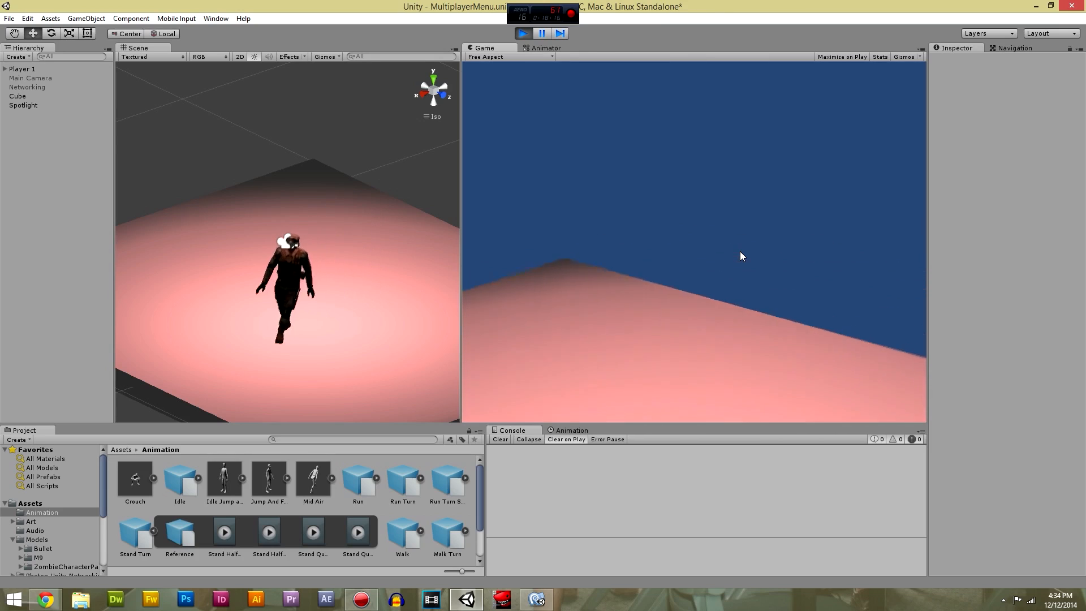
{"action": "key", "text": "a"}
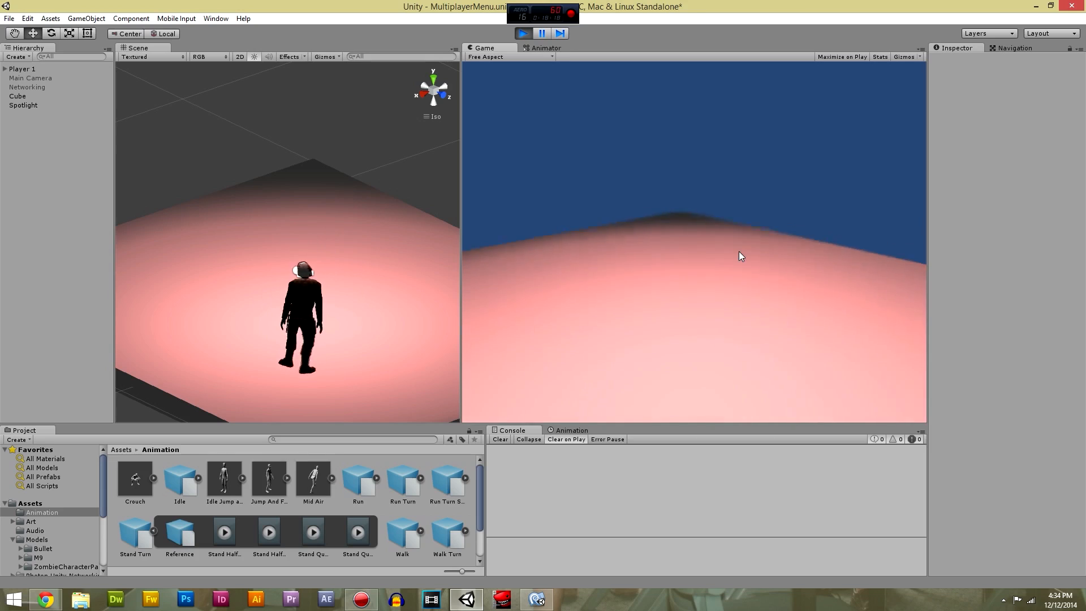
{"action": "key", "text": "w"}
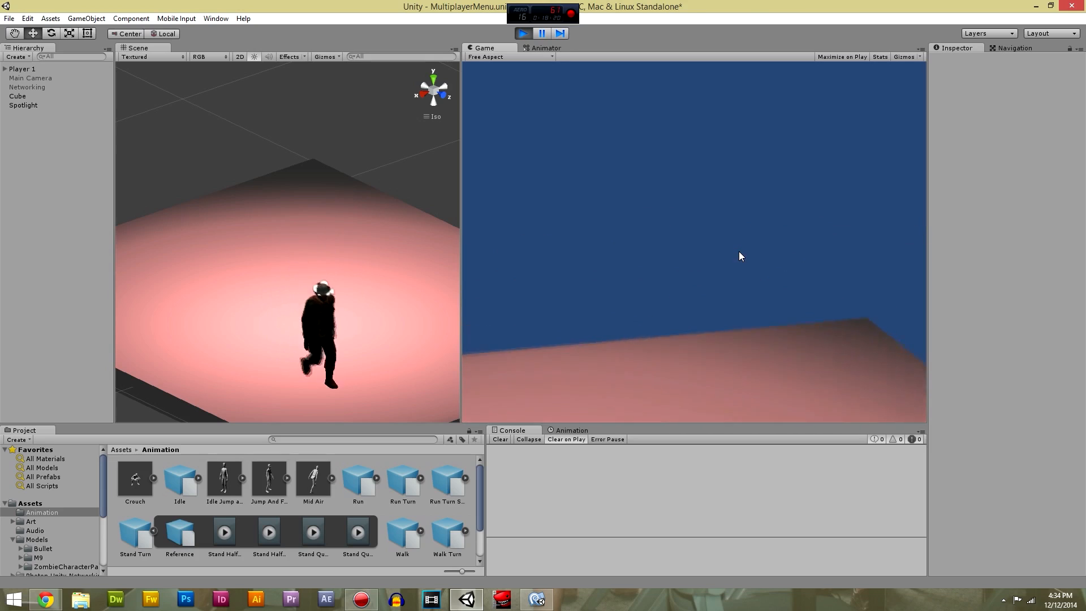
{"action": "key", "text": "w"}
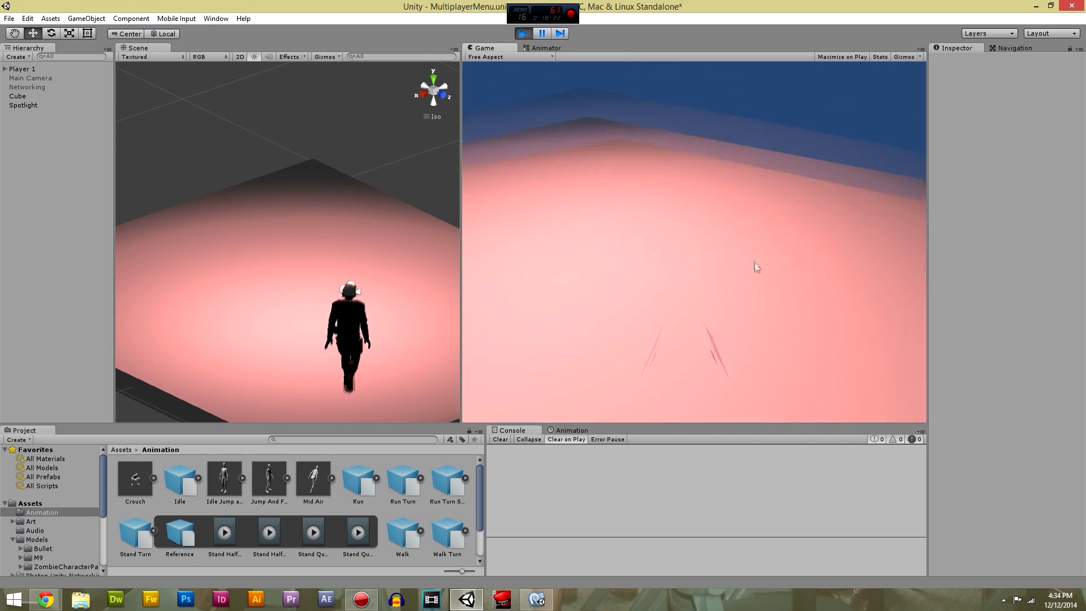
{"action": "key", "text": "w"}
{"action": "key", "text": "a"}
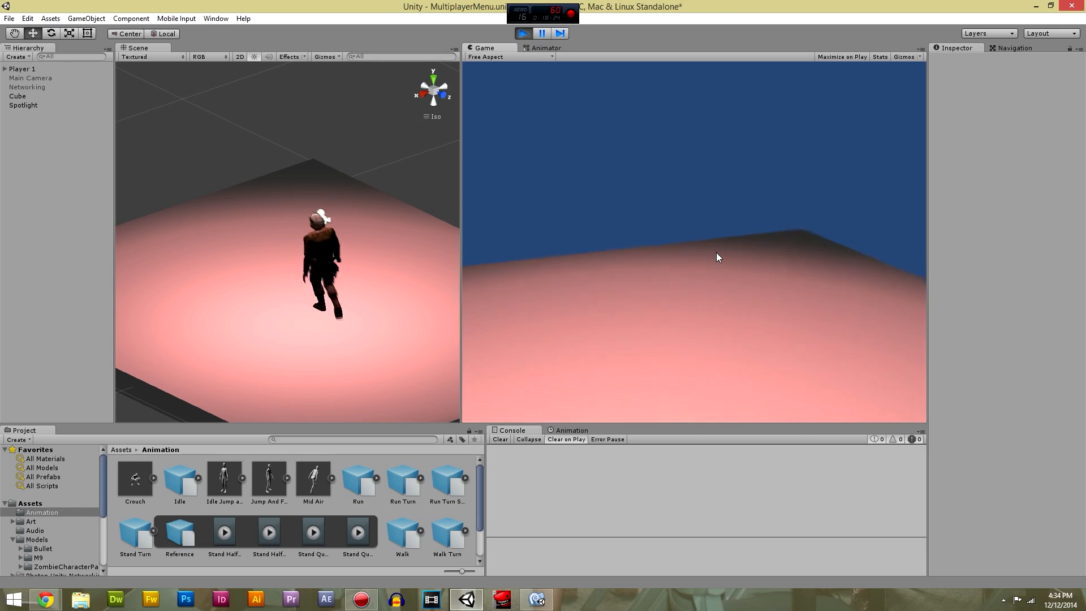
{"action": "key", "text": "w"}
{"action": "key", "text": "a"}
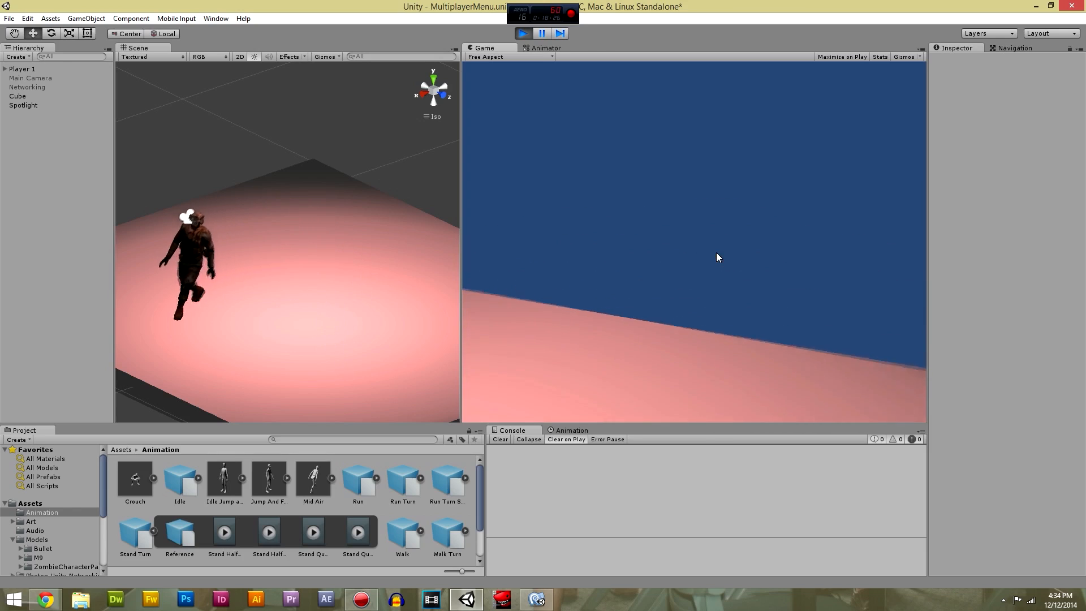
{"action": "key", "text": "w"}
{"action": "key", "text": "a"}
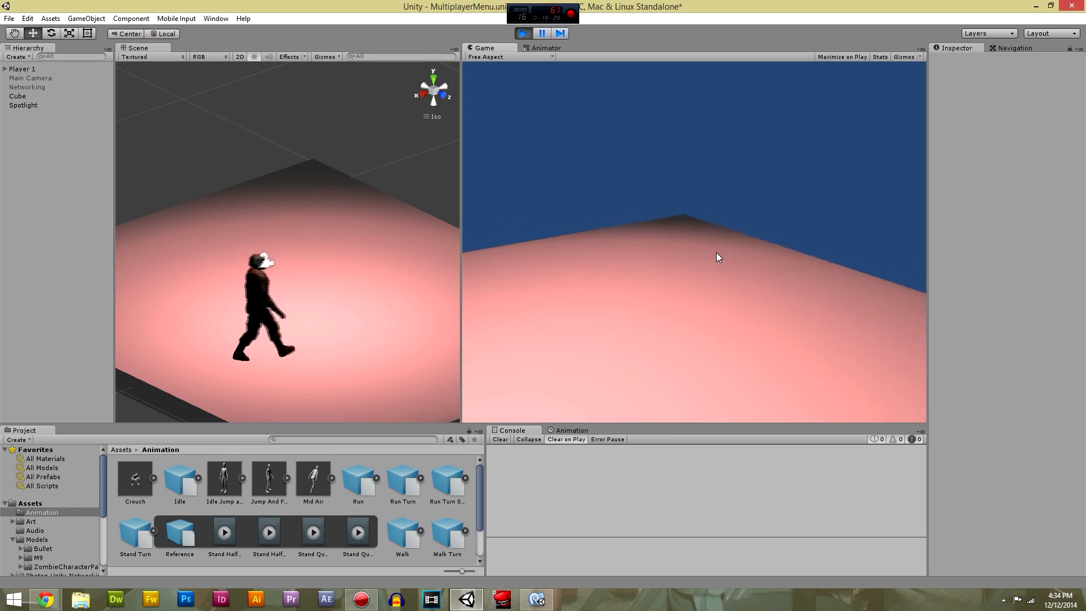
{"action": "key", "text": "w"}
{"action": "key", "text": "a"}
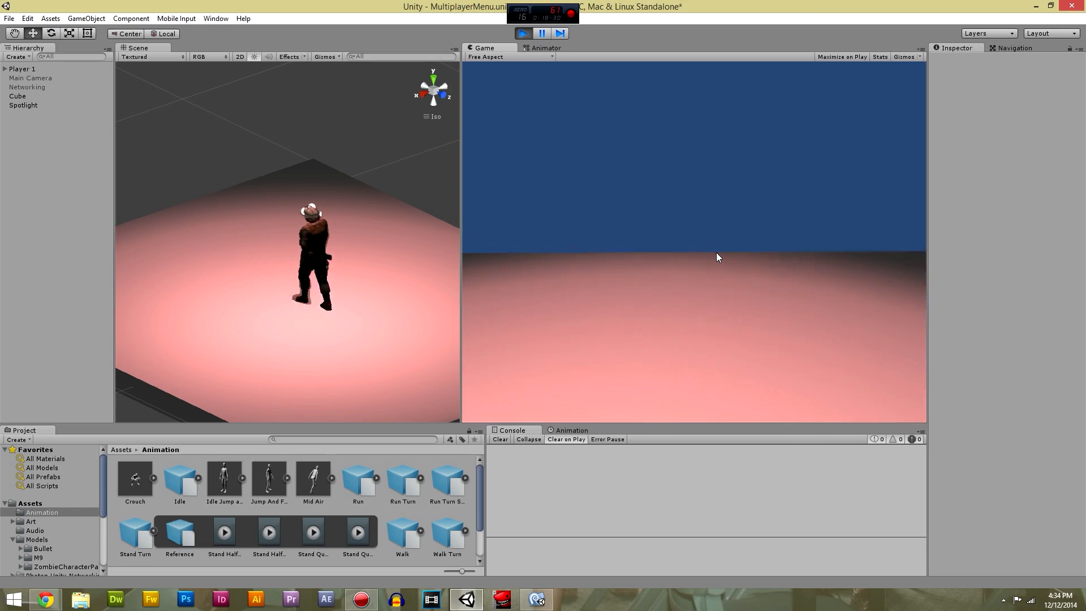
{"action": "key", "text": "w"}
{"action": "key", "text": "a"}
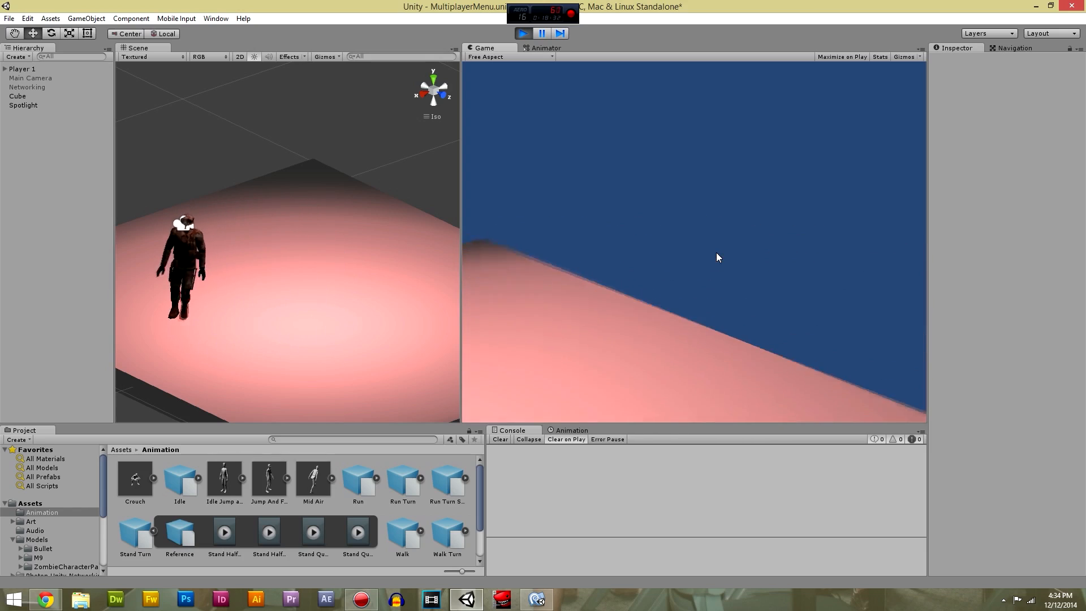
{"action": "key", "text": "w"}
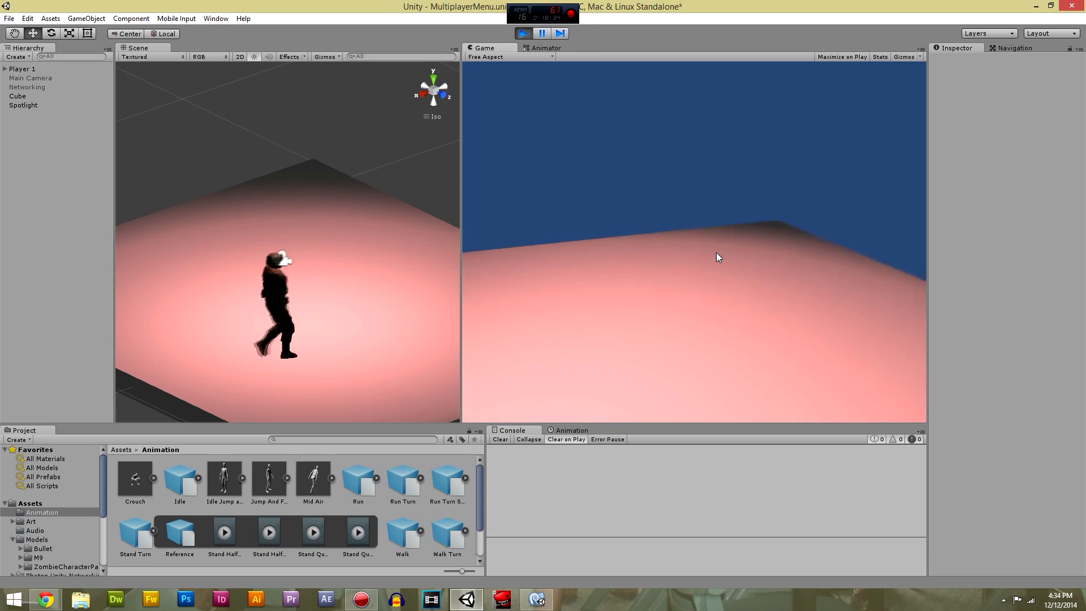
{"action": "key", "text": "w"}
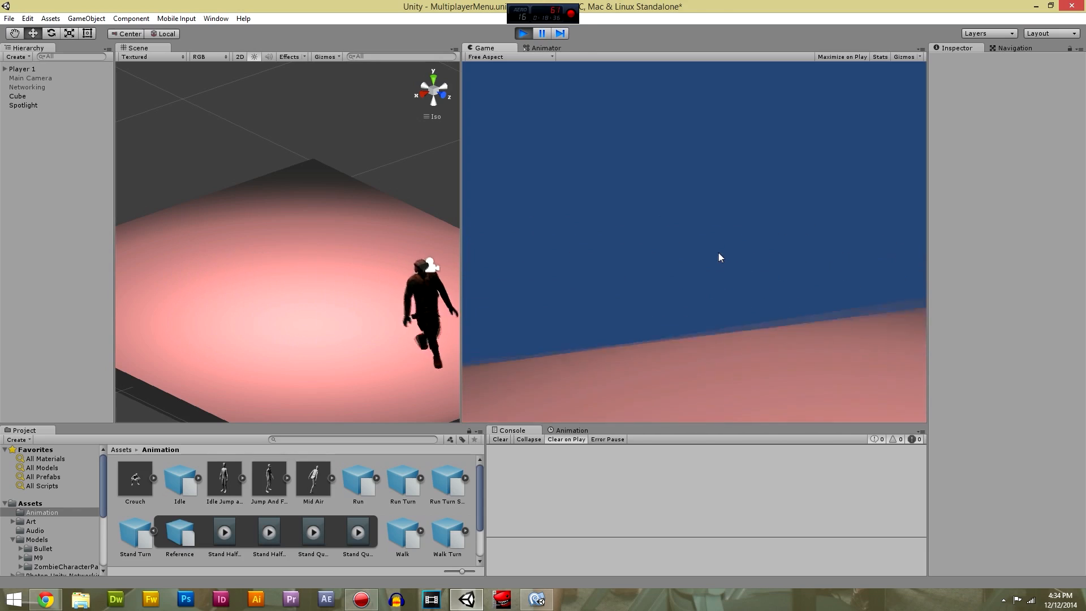
{"action": "key", "text": "w"}
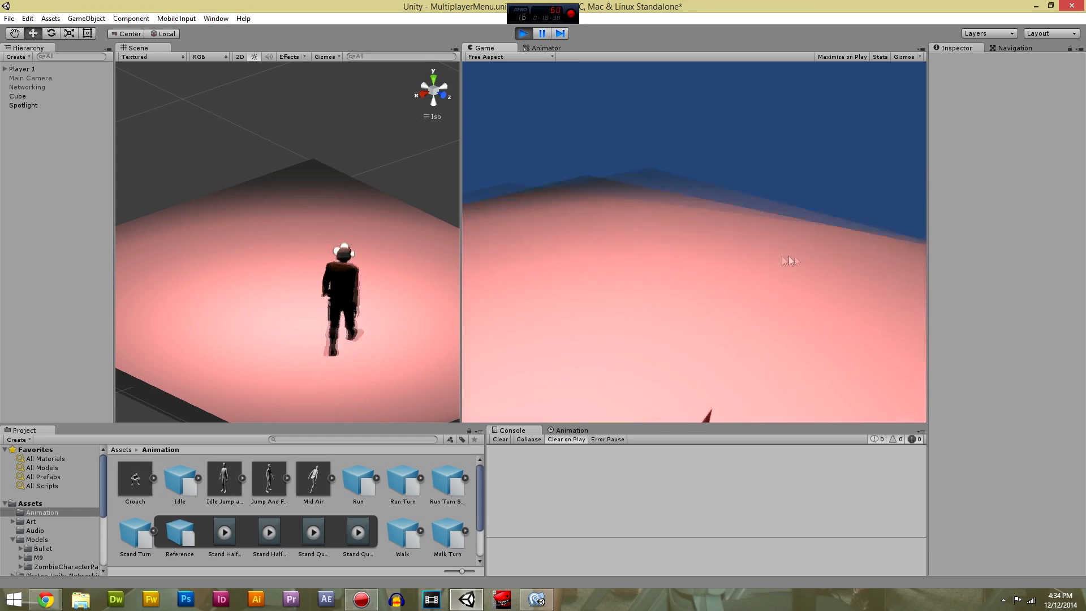
{"action": "key", "text": "w"}
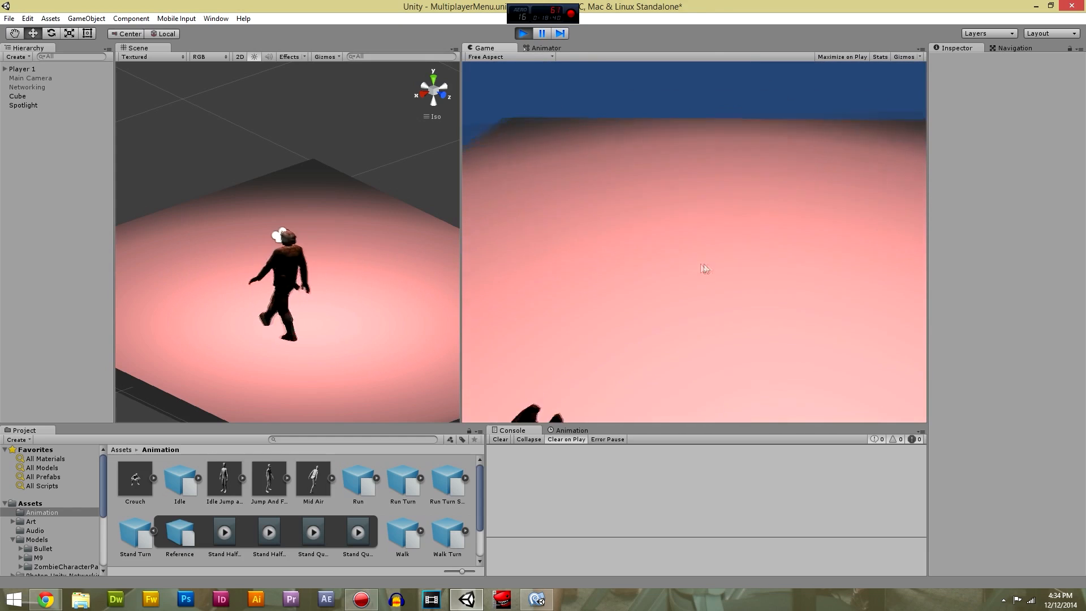
{"action": "key", "text": "w"}
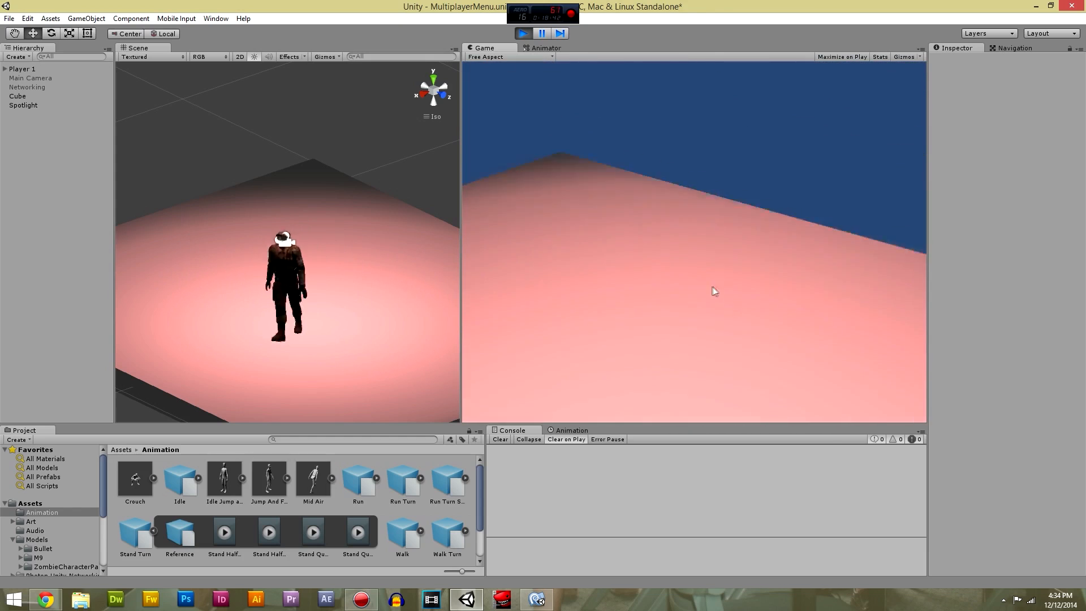
{"action": "key", "text": "w"}
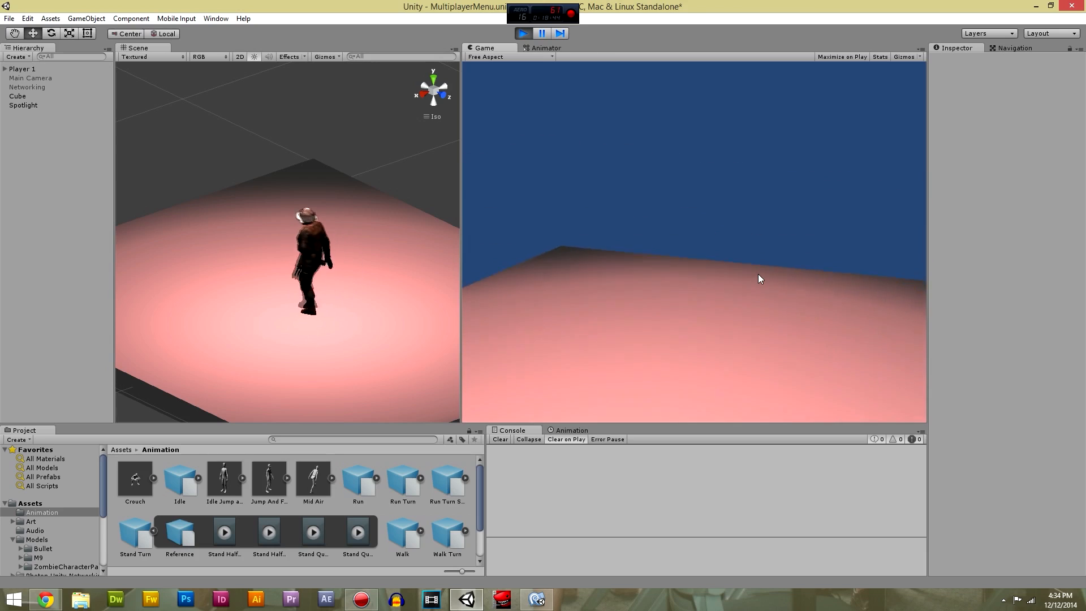
{"action": "key", "text": "w"}
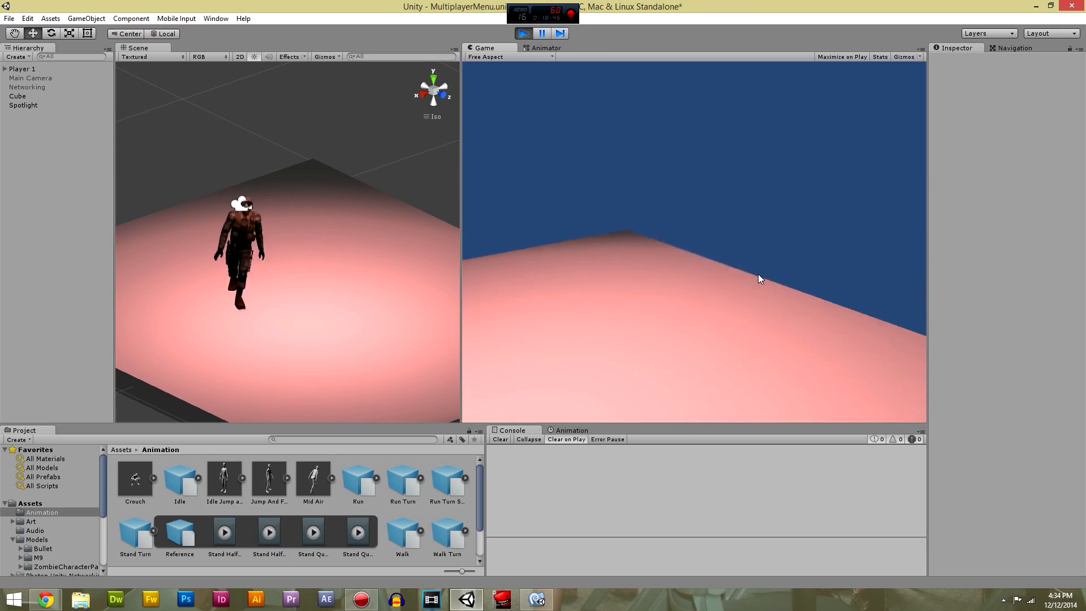
{"action": "key", "text": "w"}
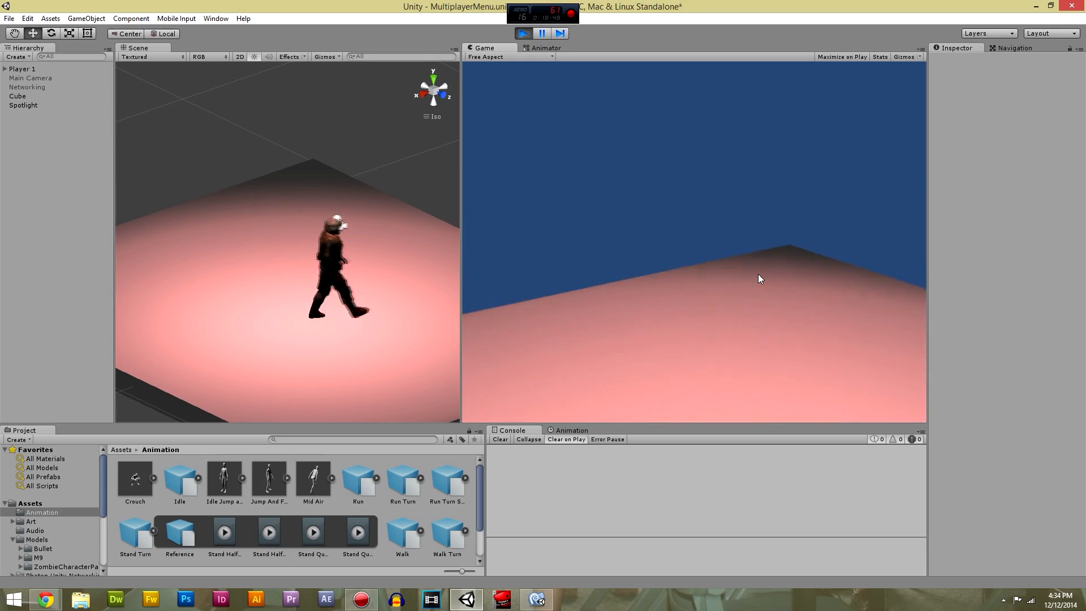
Move the soldier sideways, mostly to the right, in the running game to test the side-walk animations.
{"action": "key", "text": "d"}
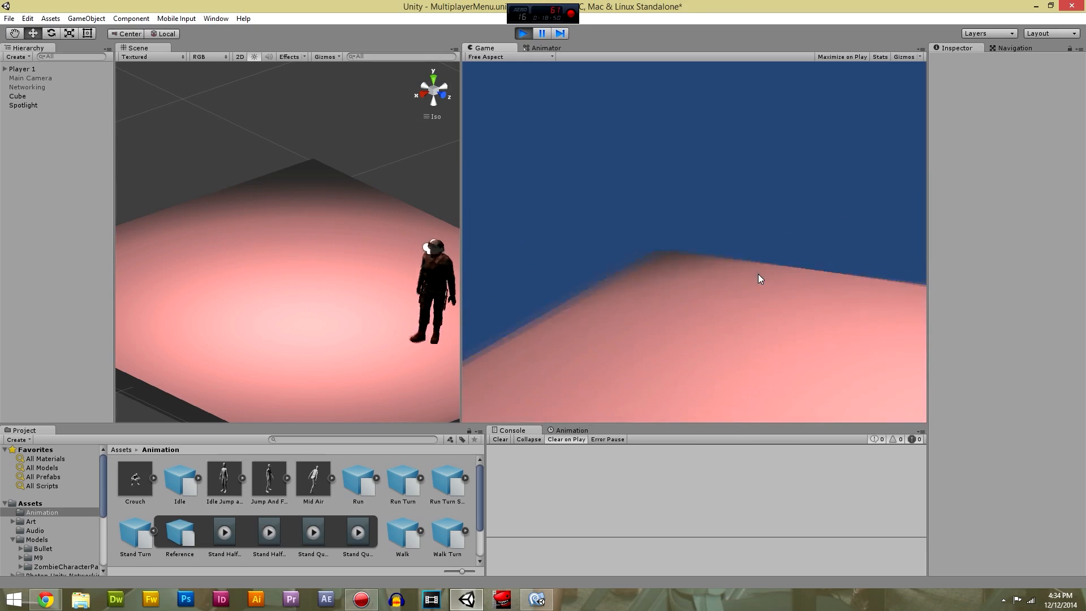
{"action": "key", "text": "a"}
{"action": "key", "text": "d"}
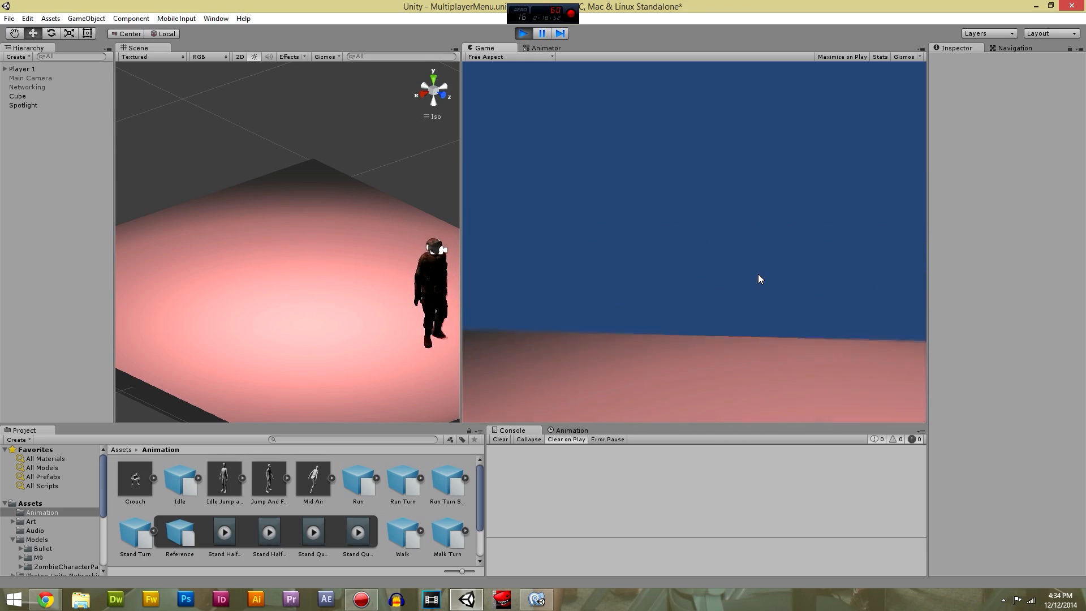
{"action": "key", "text": "d"}
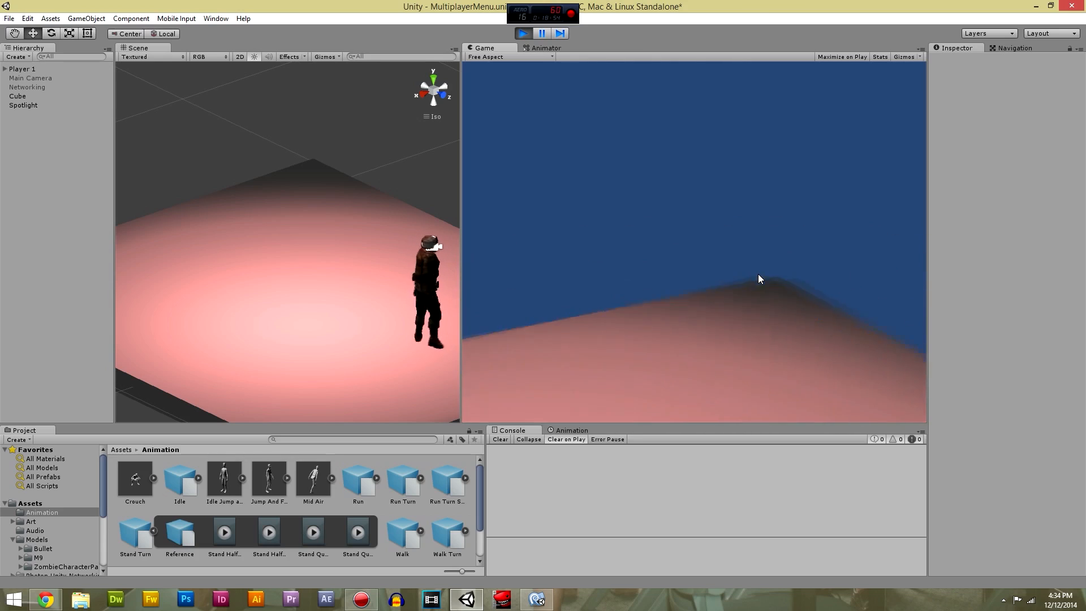
{"action": "key", "text": "d"}
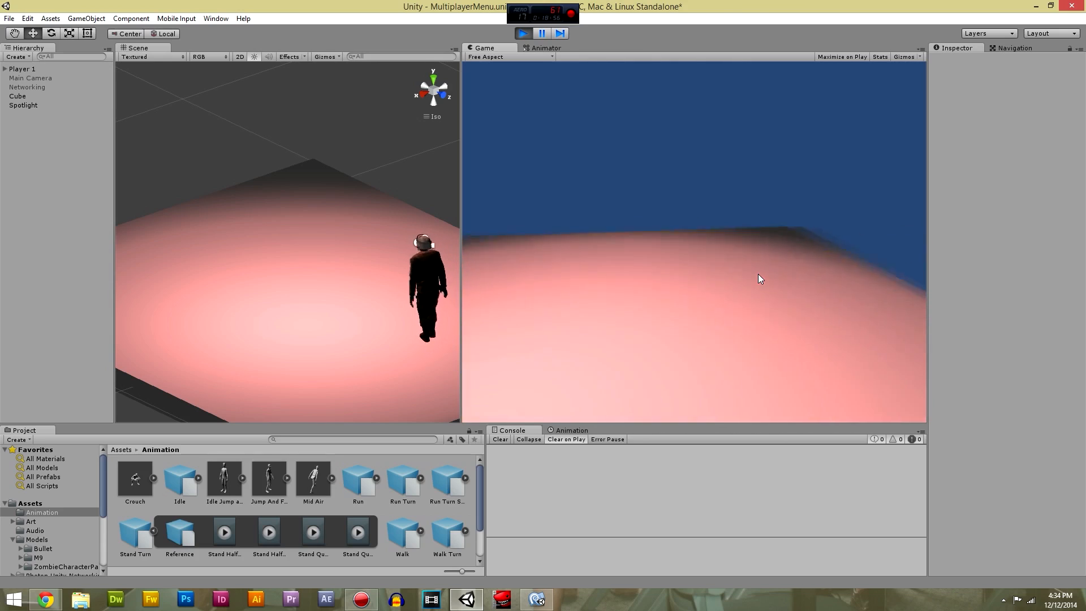
{"action": "key", "text": "d"}
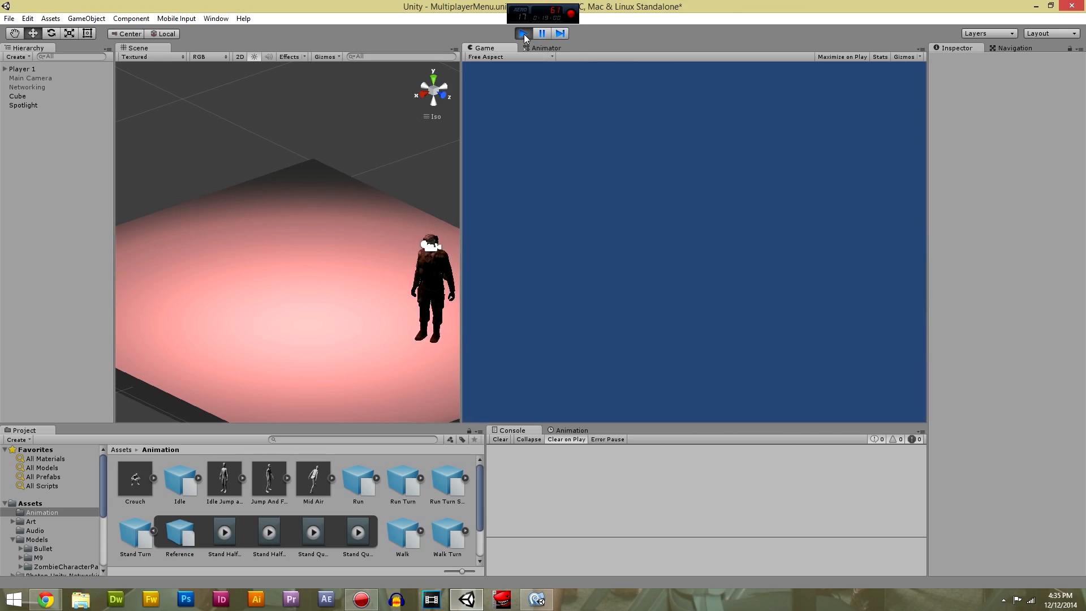
Stop play mode, select the soldier, and open its Player animator controller.
{"action": "left_click", "coordinate": [524, 34]}
{"action": "left_click", "coordinate": [275, 226]}
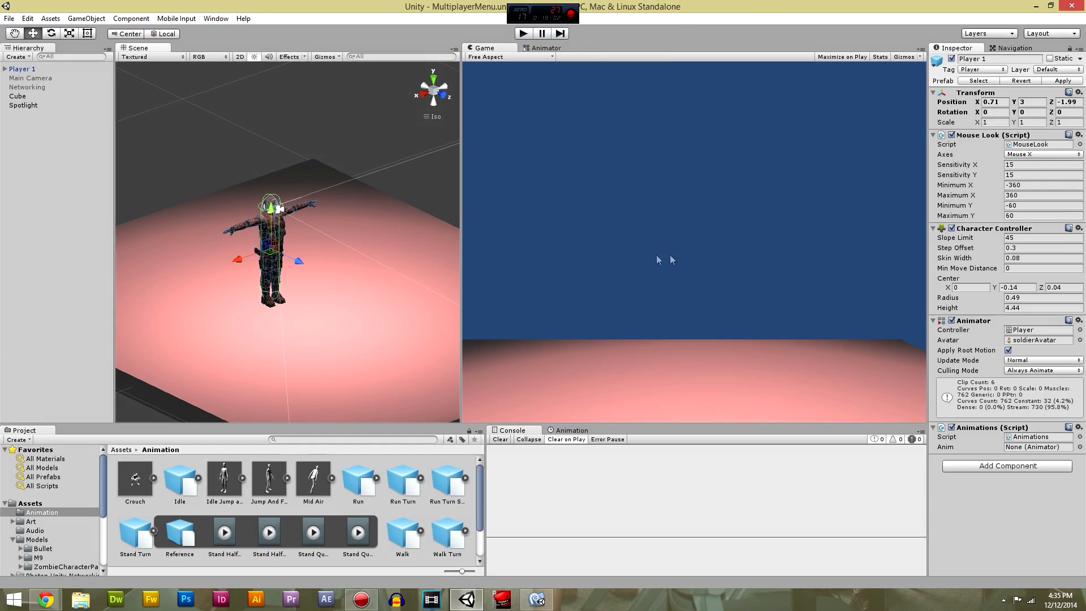
{"action": "left_click_drag", "start_coordinate": [329, 261], "coordinate": [400, 366], "text": "alt"}
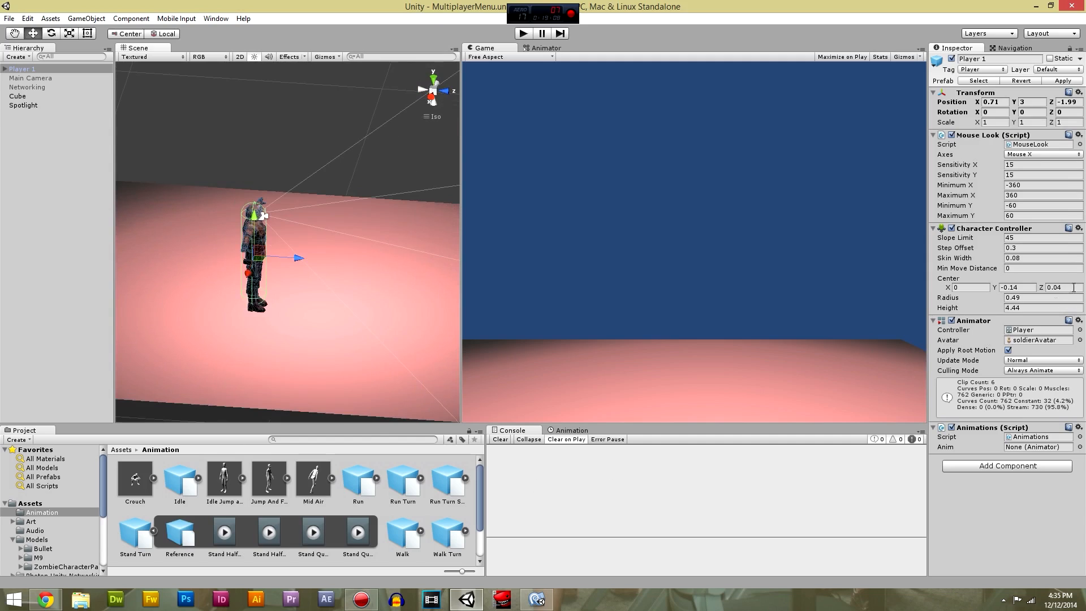
{"action": "double_click", "coordinate": [1038, 330]}
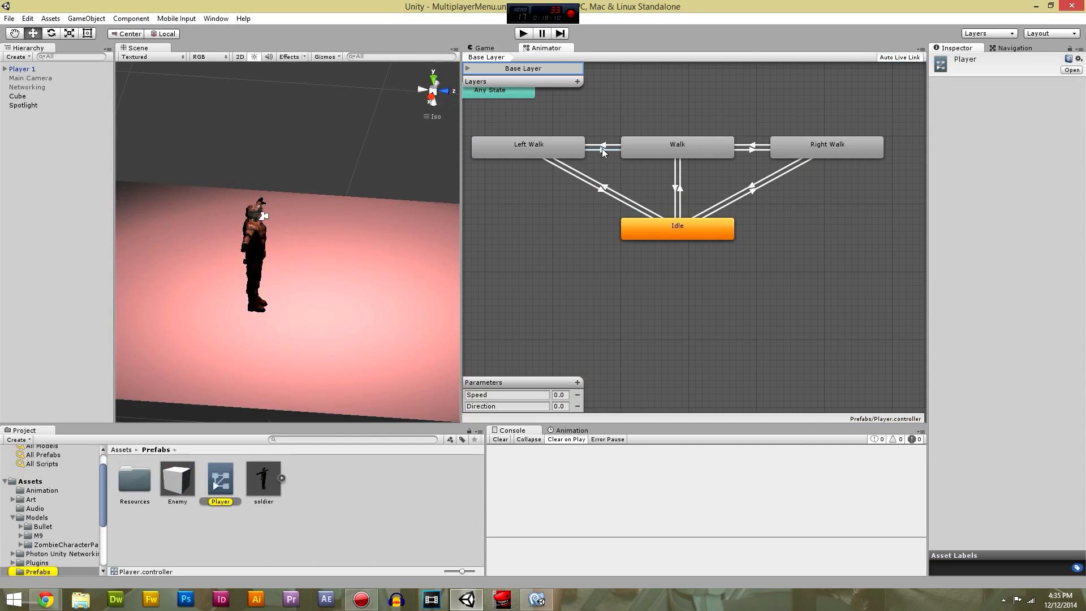
Remove the Direction condition from the Left Walk to Walk transition, keeping only Speed Greater 0.1.
{"action": "left_click", "coordinate": [602, 148]}
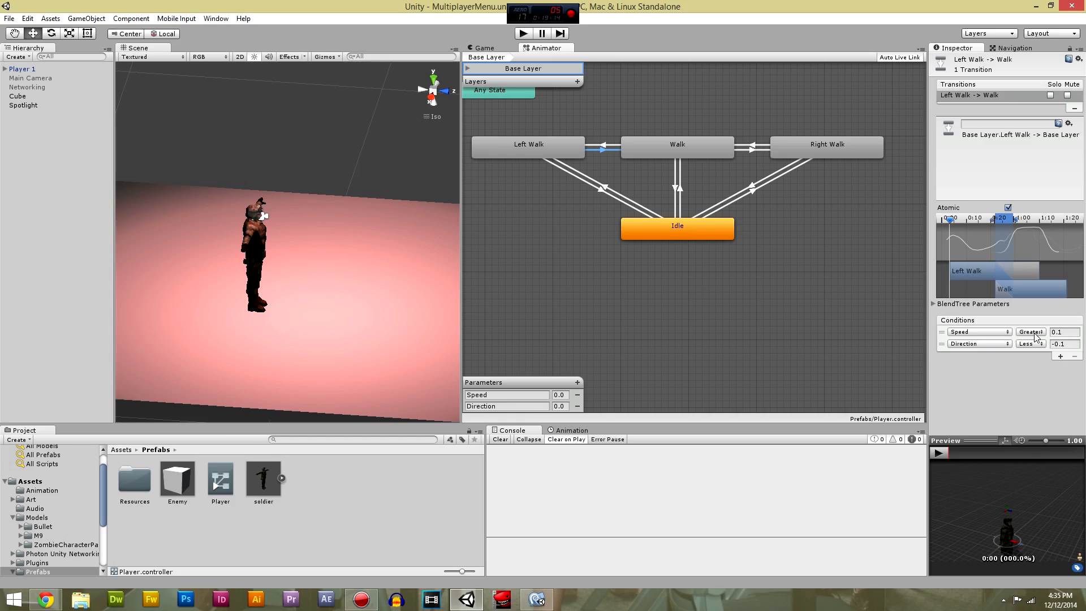
{"action": "left_click", "coordinate": [1070, 343]}
{"action": "key", "text": "Return"}
{"action": "left_click", "coordinate": [1061, 344]}
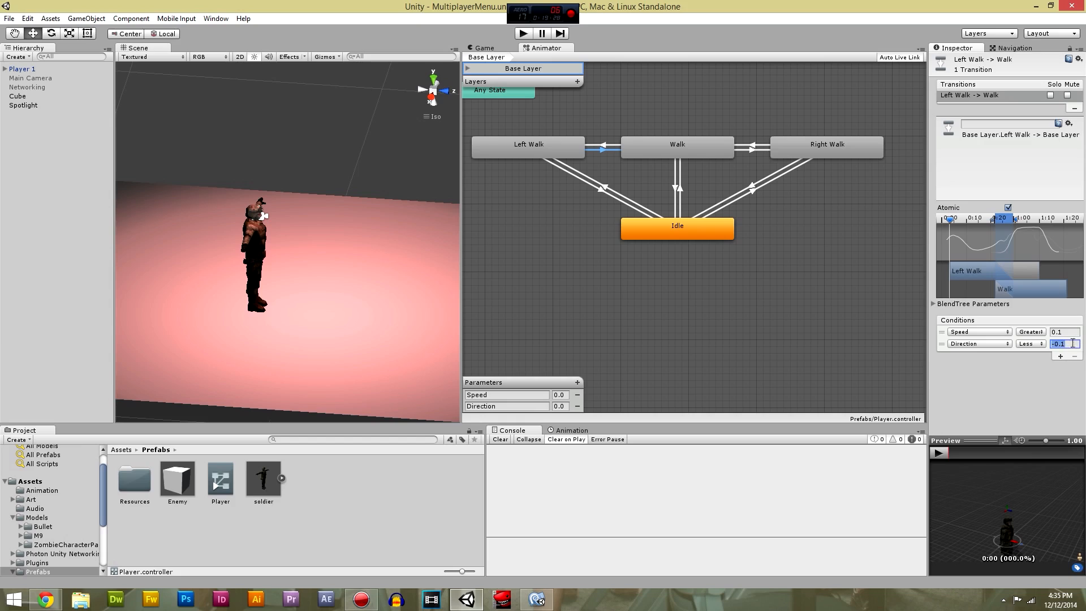
{"action": "left_click", "coordinate": [1038, 367]}
{"action": "left_click", "coordinate": [944, 345]}
{"action": "left_click", "coordinate": [1075, 356]}
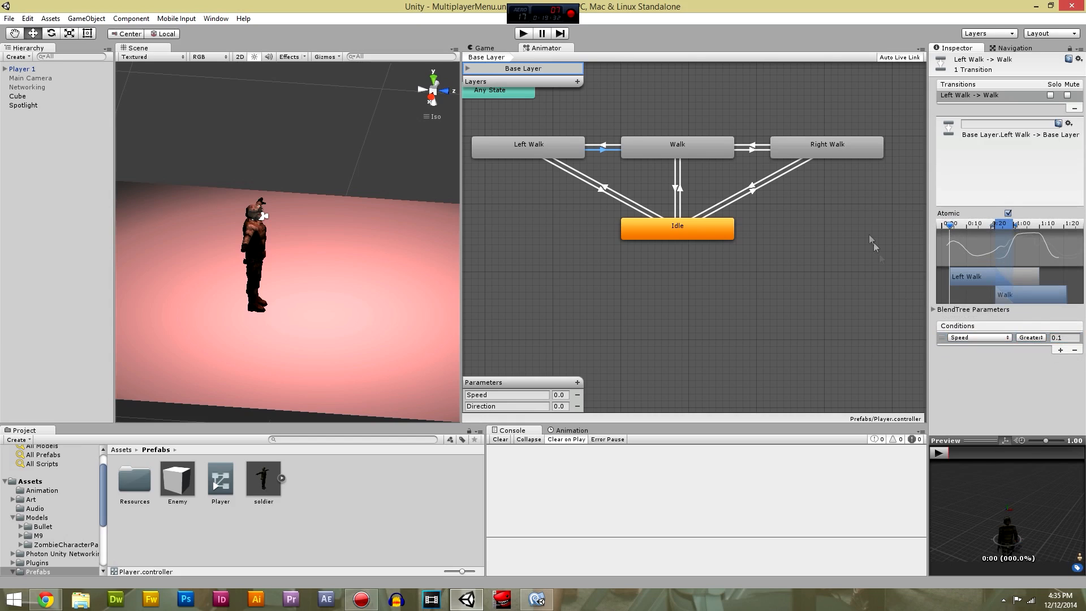
Remove the Direction condition from the Right Walk to Walk transition, keeping only Speed Greater 0.1.
{"action": "left_click", "coordinate": [843, 152]}
{"action": "left_click", "coordinate": [761, 145]}
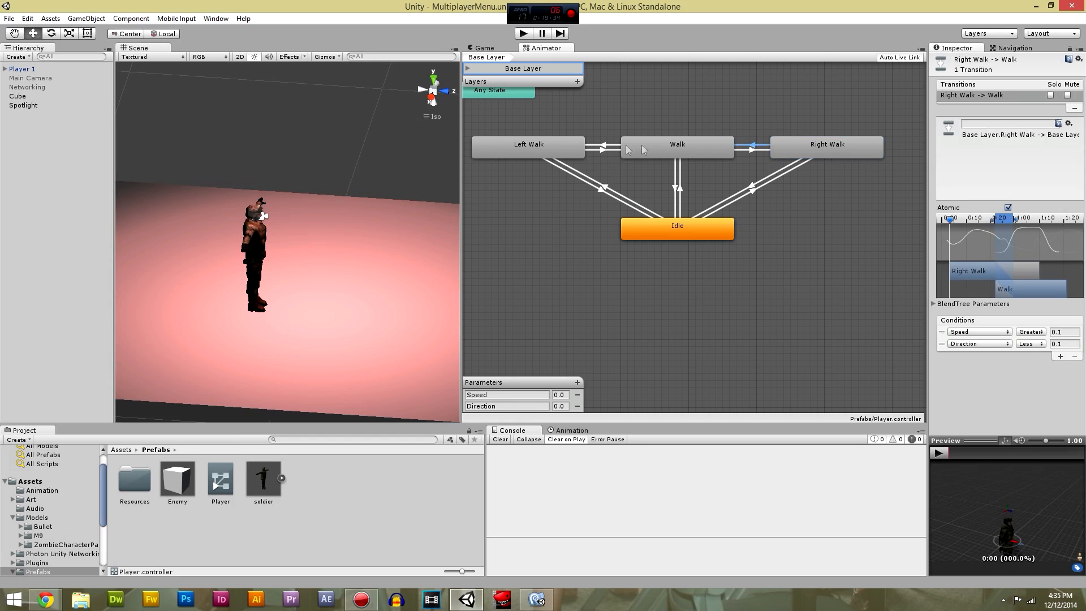
{"action": "left_click", "coordinate": [603, 146]}
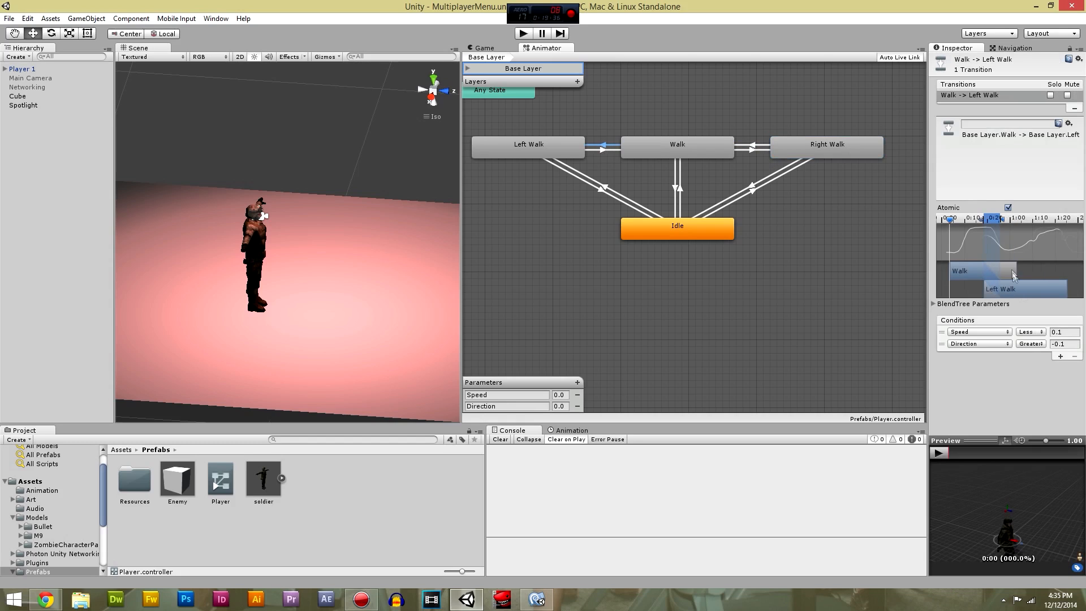
{"action": "left_click", "coordinate": [762, 146]}
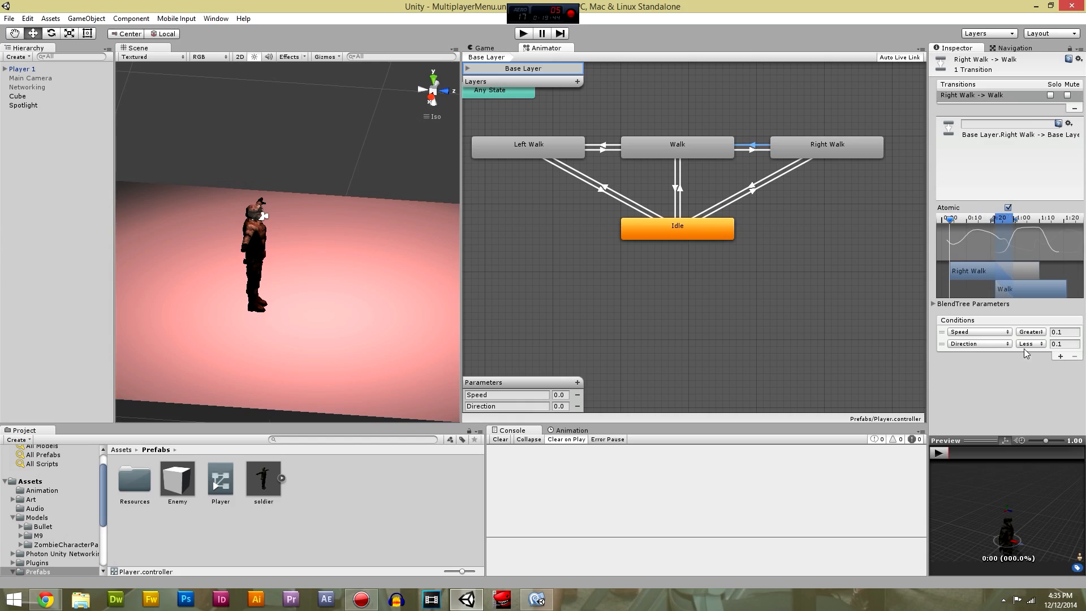
{"action": "left_click", "coordinate": [943, 346]}
{"action": "left_click", "coordinate": [1074, 356]}
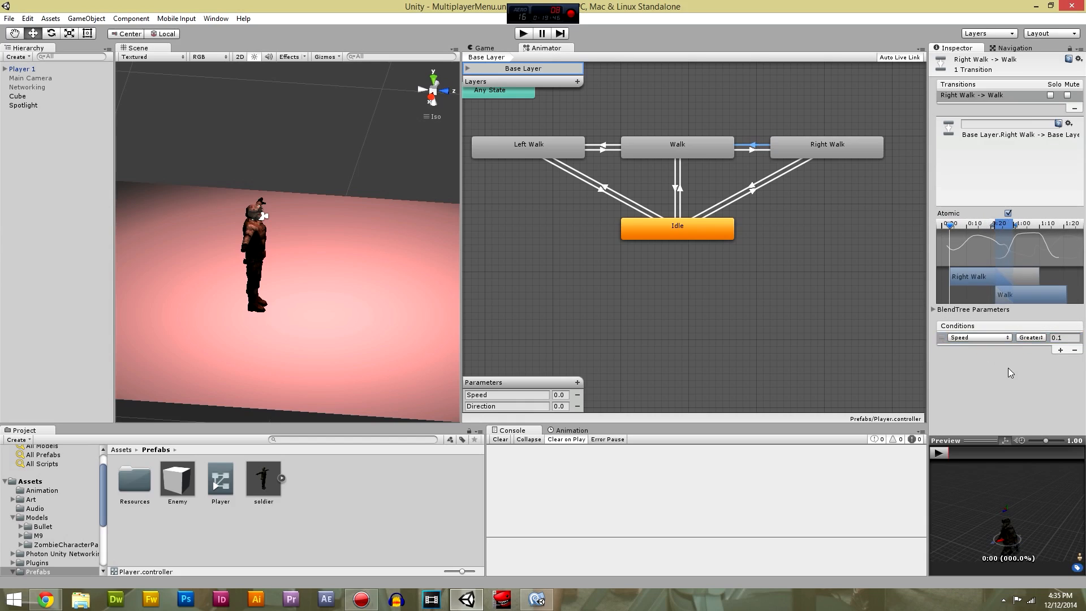
Start play mode and walk the soldier forward to retest the edited transitions.
{"action": "left_click", "coordinate": [848, 288]}
{"action": "left_click", "coordinate": [524, 33]}
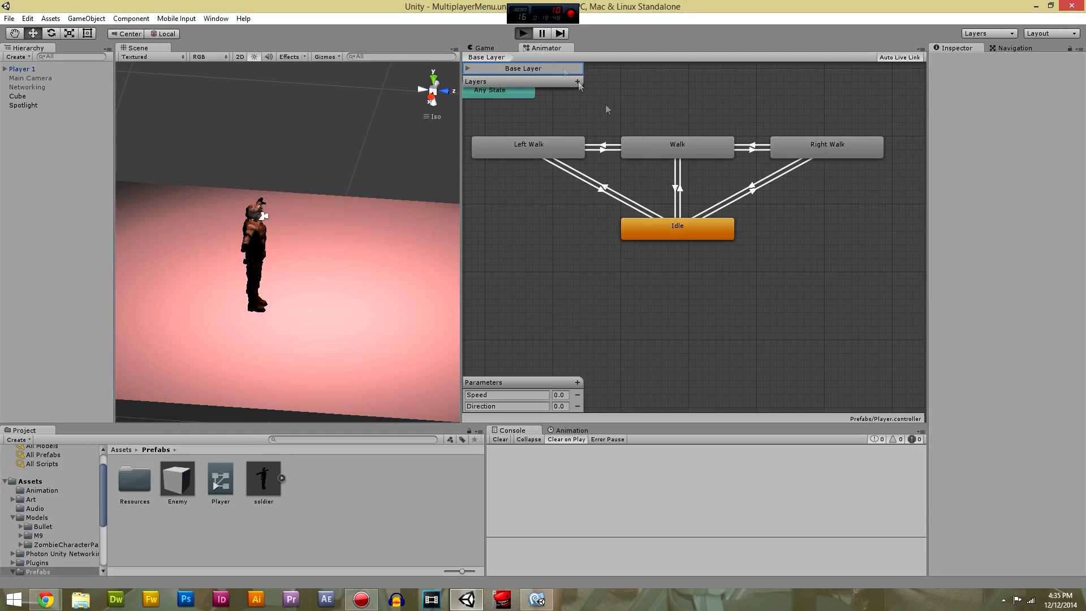
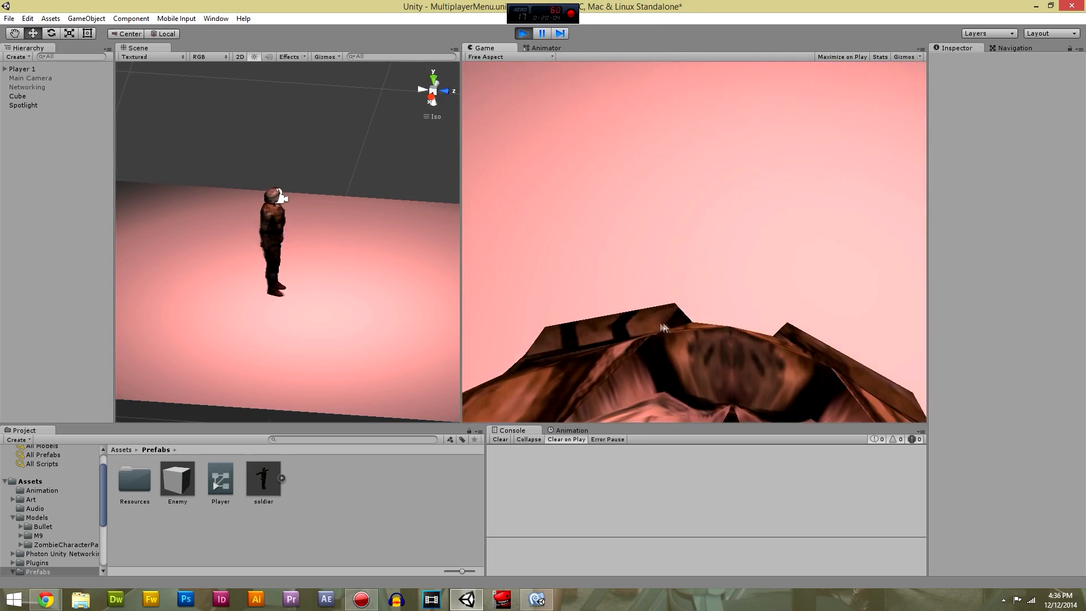
{"action": "key", "text": "w"}
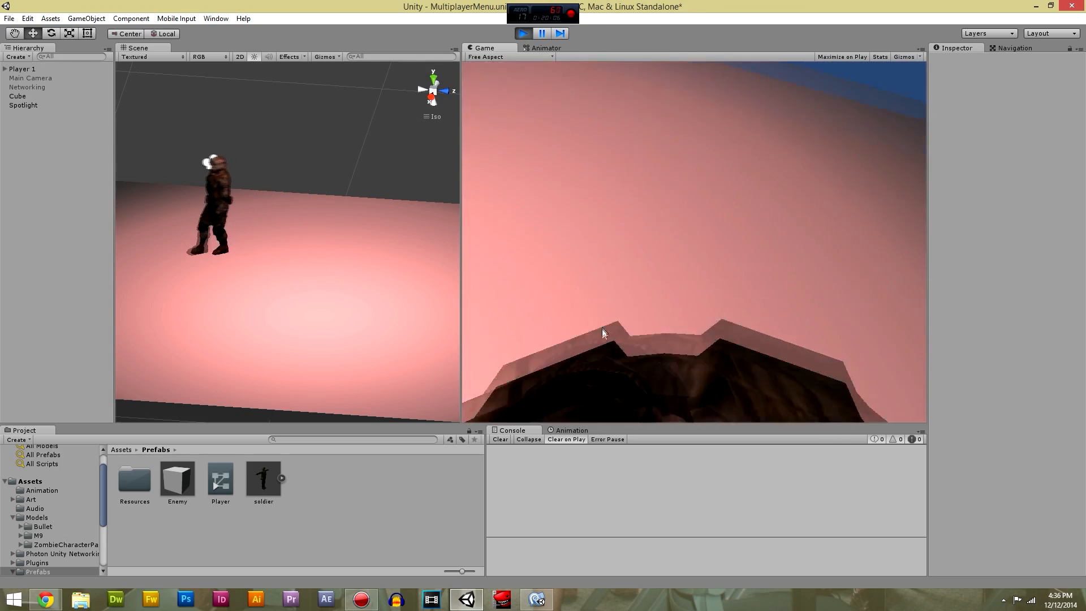
Walk the soldier around the floor in different directions to test the transitions, and stop play mode.
{"action": "key", "text": "w"}
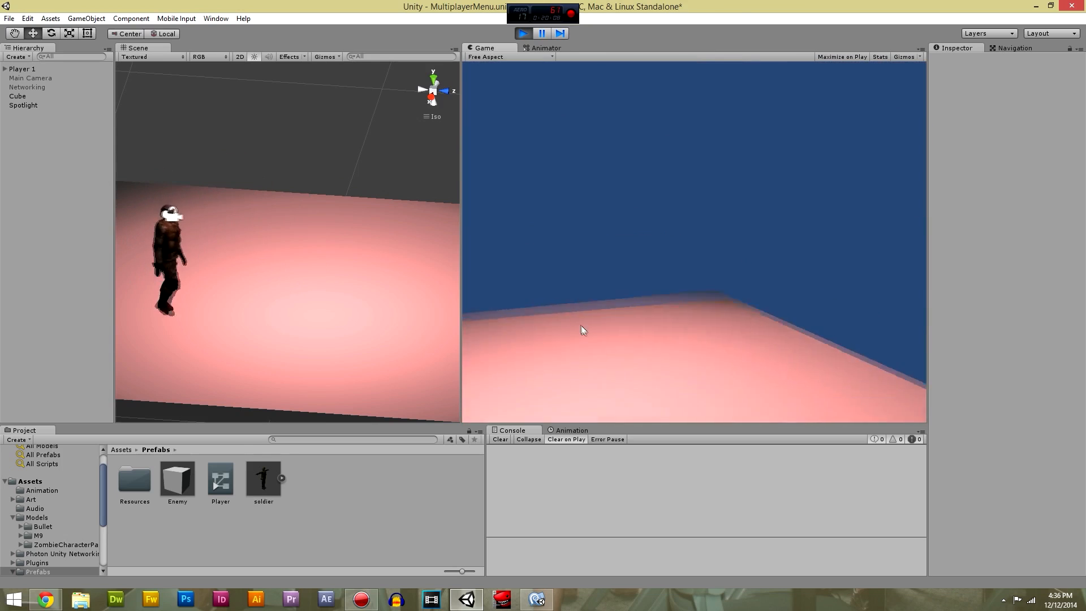
{"action": "key", "text": "w"}
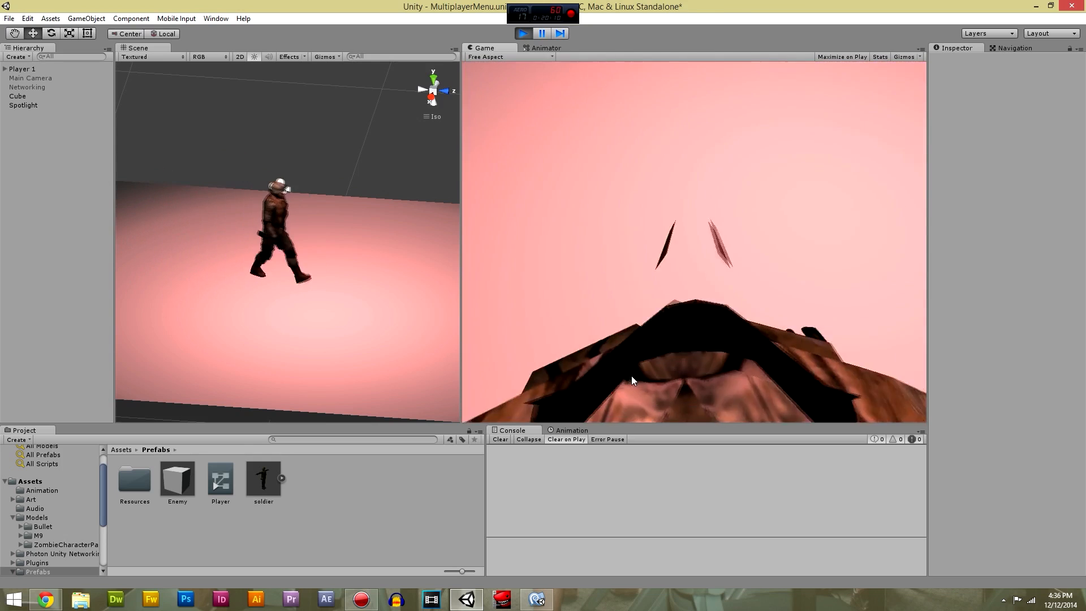
{"action": "key", "text": "w"}
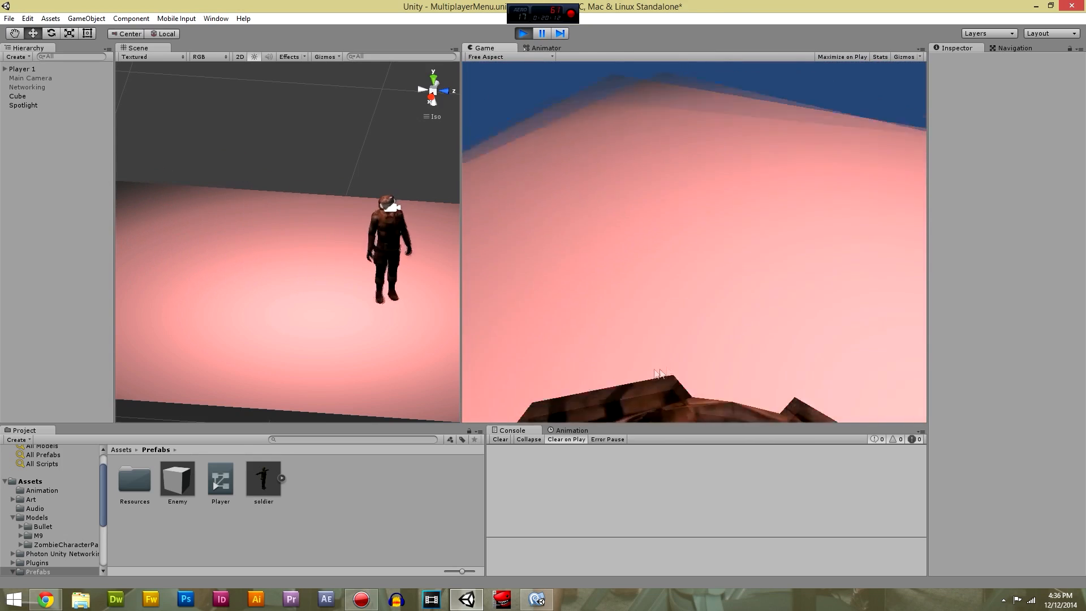
{"action": "key", "text": "w"}
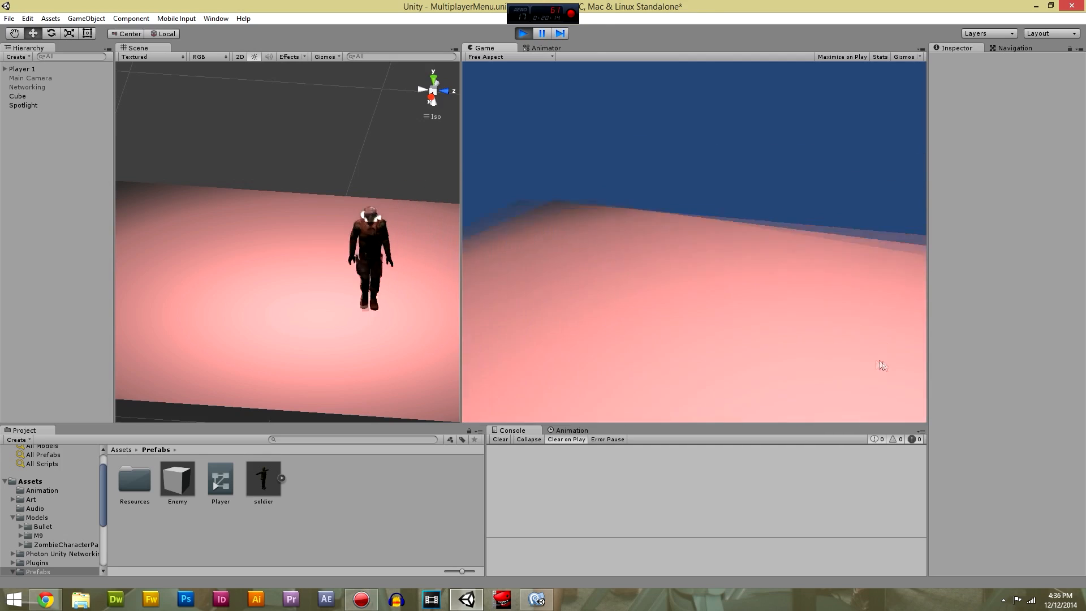
{"action": "key", "text": "w"}
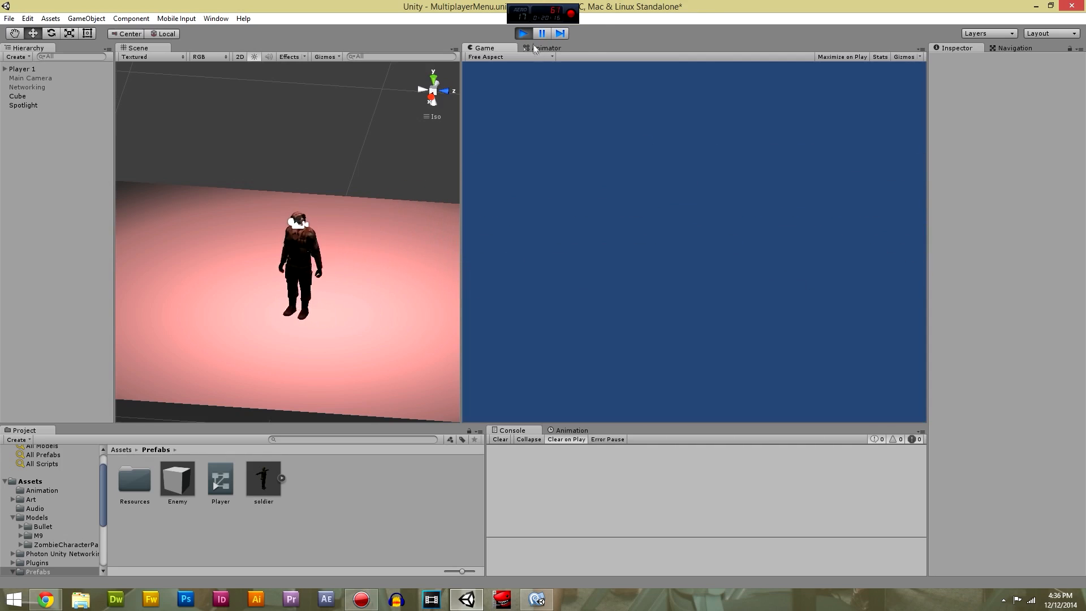
{"action": "left_click", "coordinate": [524, 33]}
{"action": "left_click_drag", "start_coordinate": [371, 253], "coordinate": [333, 202], "text": "alt"}
{"action": "middle_click_drag", "start_coordinate": [362, 211], "coordinate": [371, 243]}
{"action": "left_click_drag", "start_coordinate": [372, 244], "coordinate": [298, 223], "text": "alt"}
{"action": "left_click", "coordinate": [285, 224]}
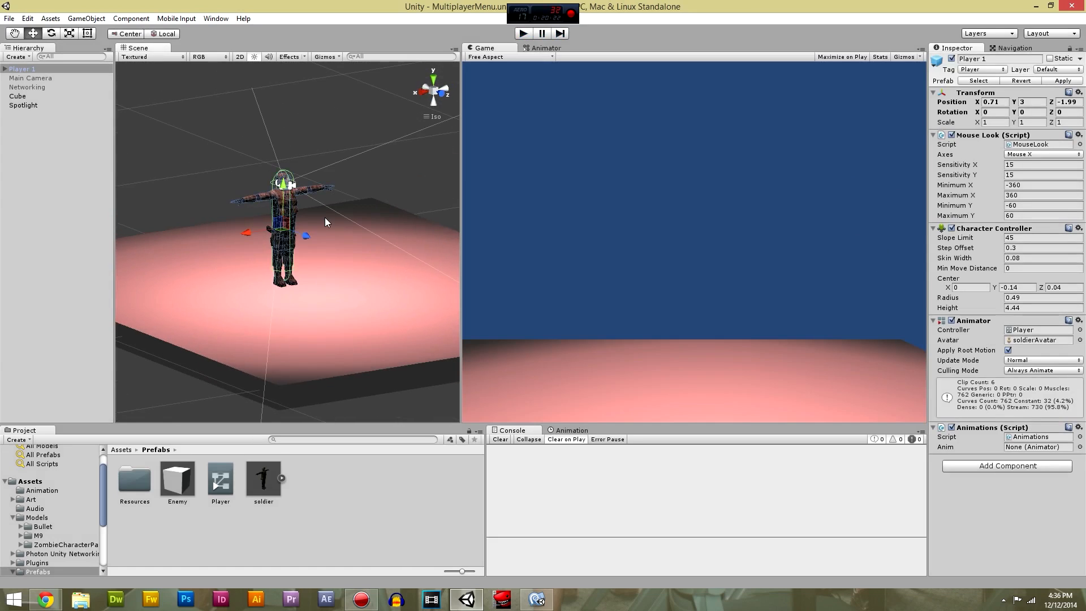
{"action": "left_click", "coordinate": [320, 126]}
{"action": "left_click_drag", "start_coordinate": [326, 257], "coordinate": [390, 322], "text": "alt"}
{"action": "left_click", "coordinate": [296, 256]}
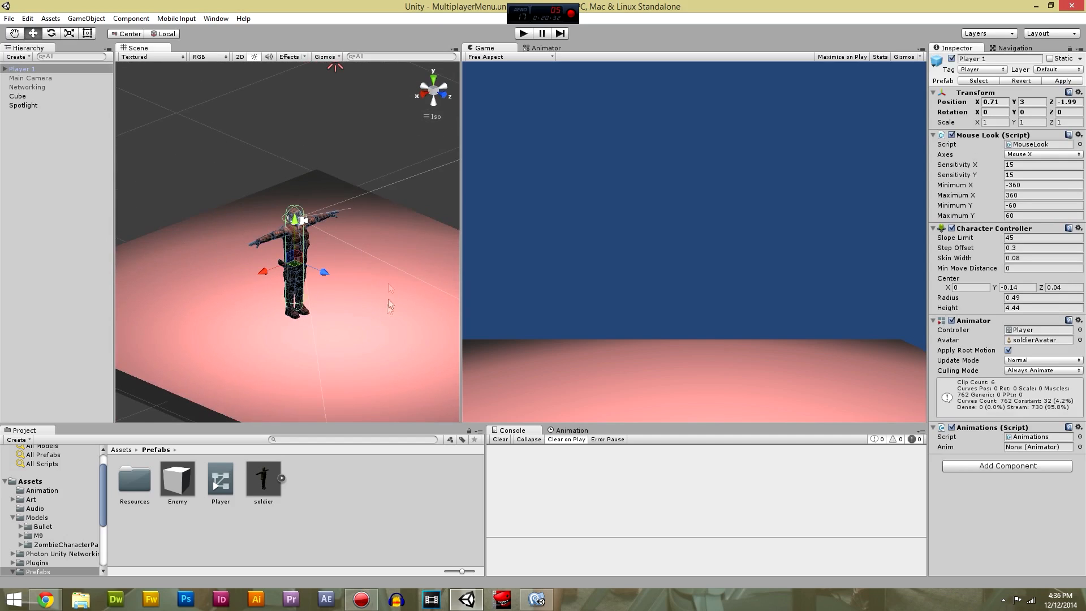
{"action": "left_click", "coordinate": [350, 270]}
Examine the components of the PlayerController prefab in the Prefabs Resources folder, including its Photon View and Network View 1 settings.
{"action": "left_click", "coordinate": [55, 87]}
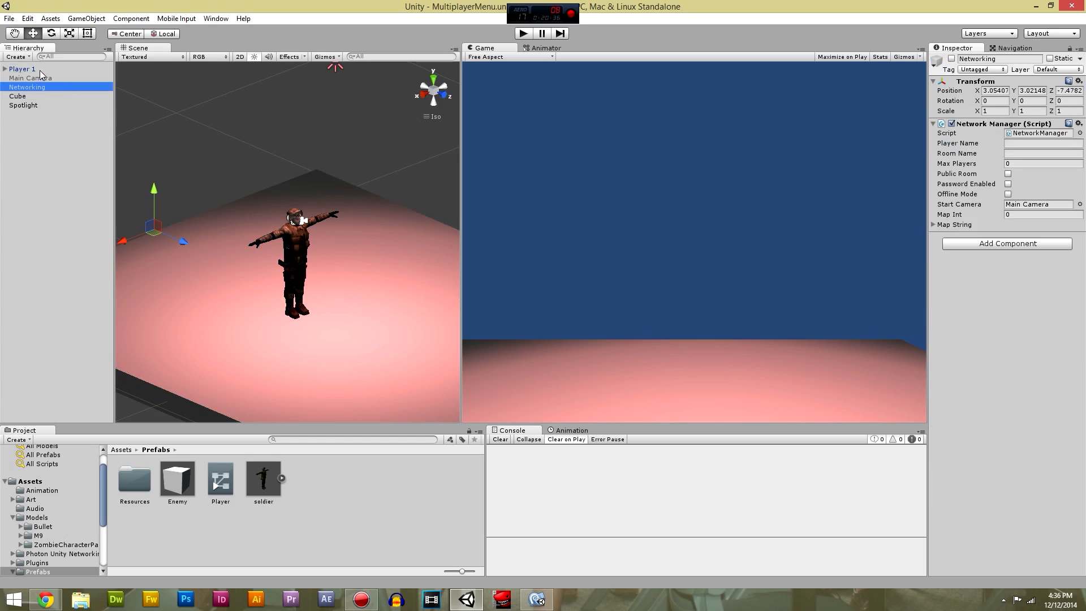
{"action": "left_click", "coordinate": [47, 68]}
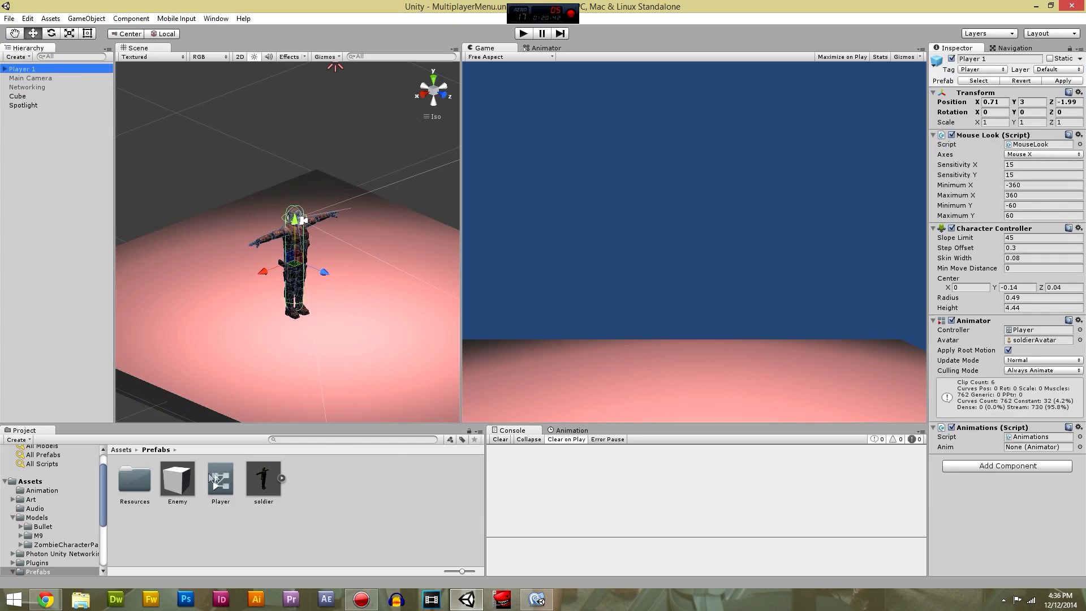
{"action": "double_click", "coordinate": [129, 481]}
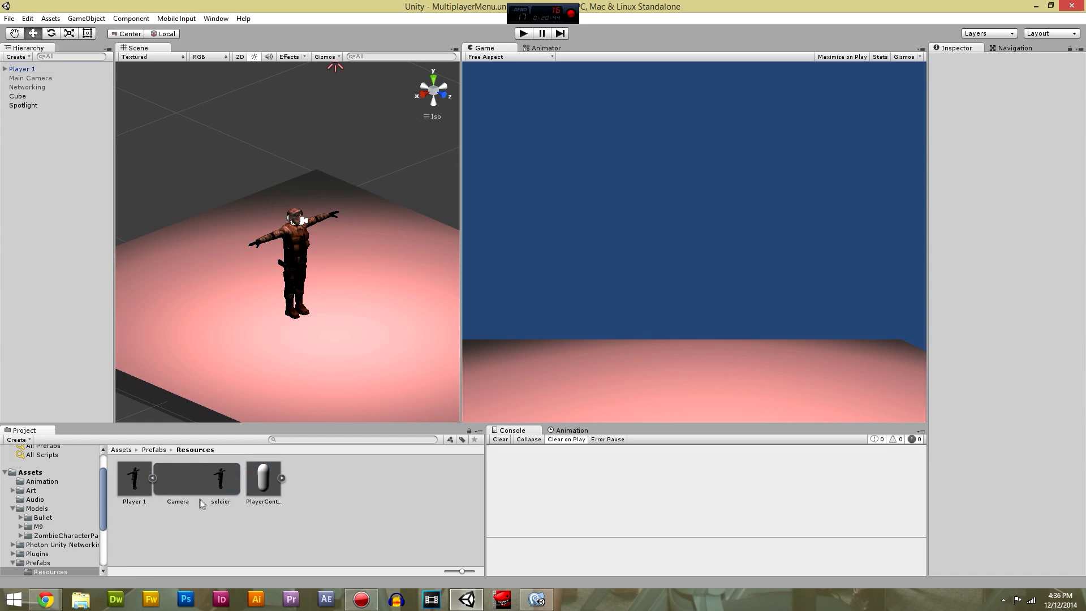
{"action": "left_click", "coordinate": [151, 478]}
{"action": "left_click", "coordinate": [176, 482]}
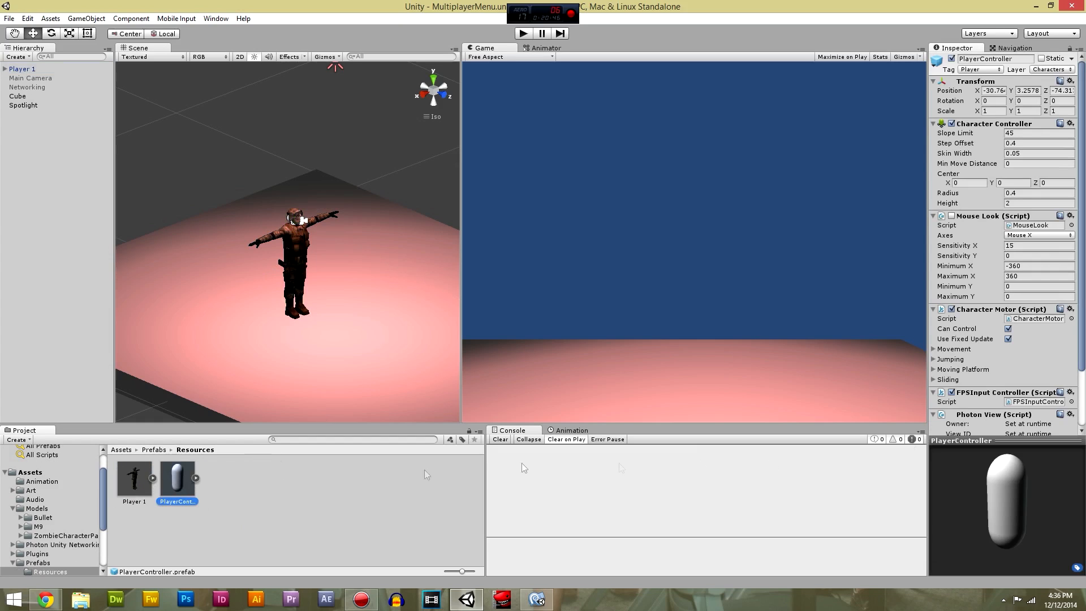
{"action": "left_click_drag", "start_coordinate": [1082, 353], "coordinate": [1082, 407]}
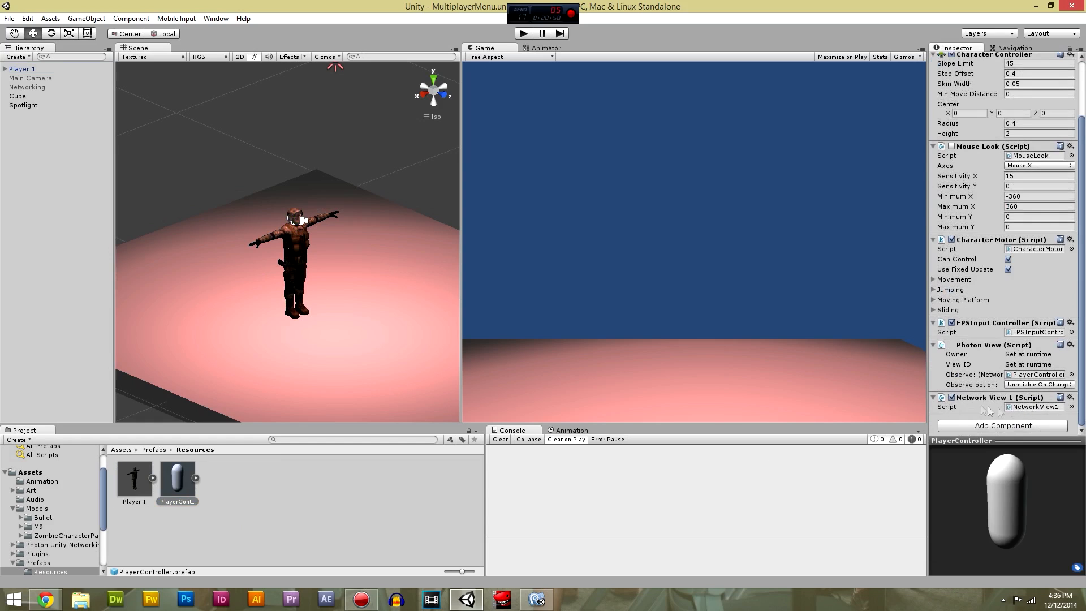
Add the Photon View and Network View 1 script components to Player 1 in the scene.
{"action": "left_click", "coordinate": [51, 70]}
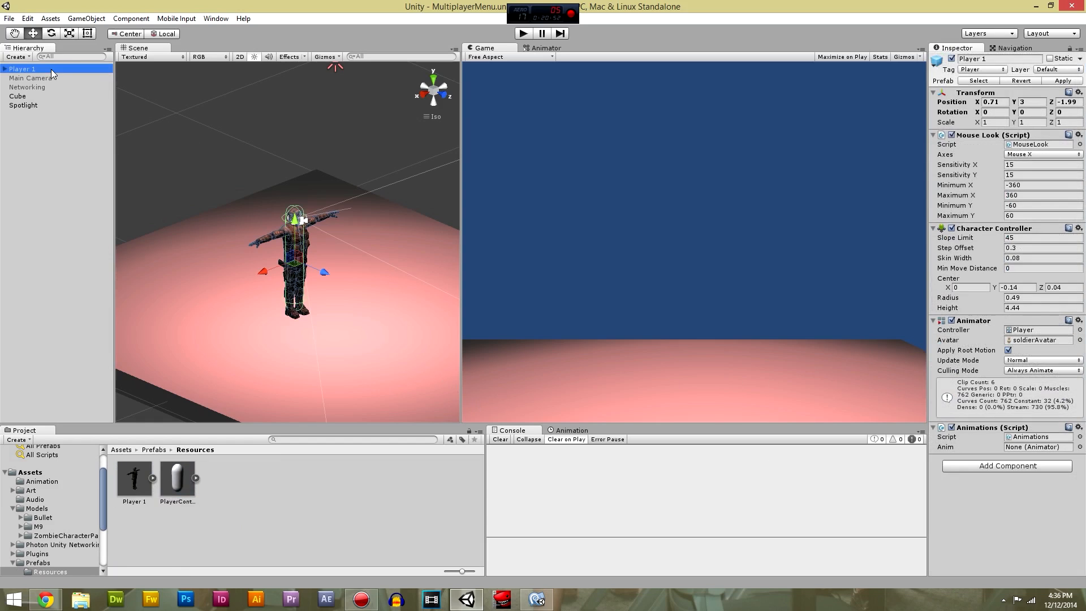
{"action": "left_click", "coordinate": [1005, 467]}
{"action": "type", "text": "photo"}
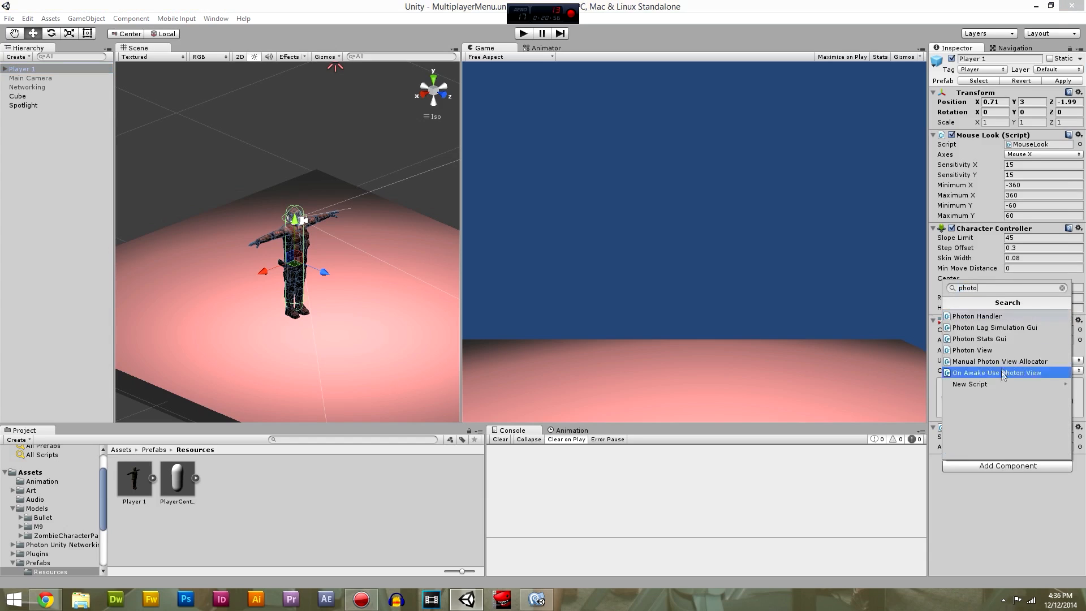
{"action": "left_click", "coordinate": [1017, 352]}
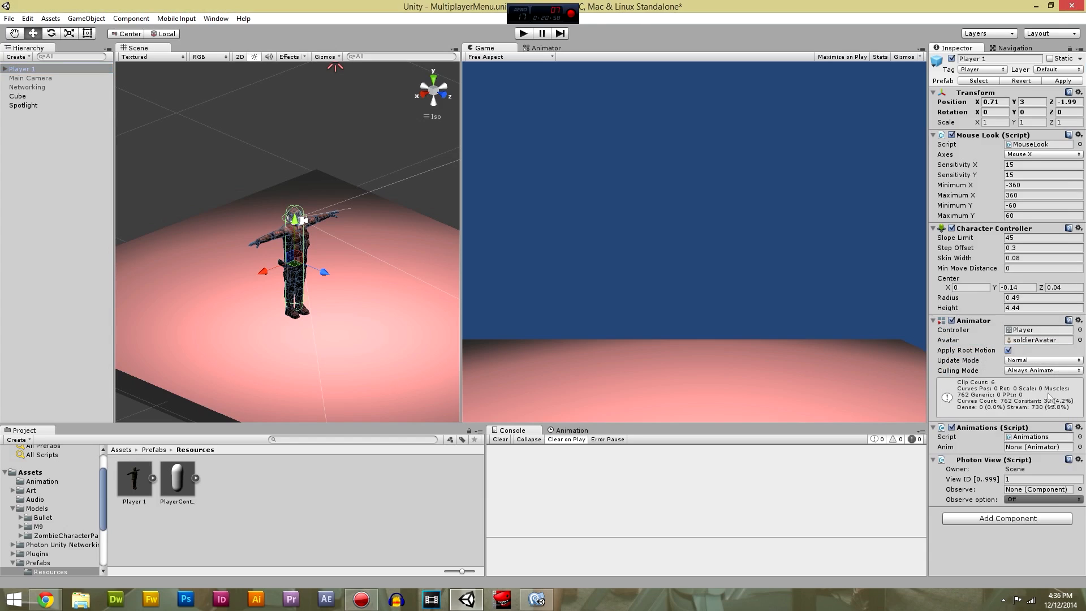
{"action": "left_click", "coordinate": [1018, 524]}
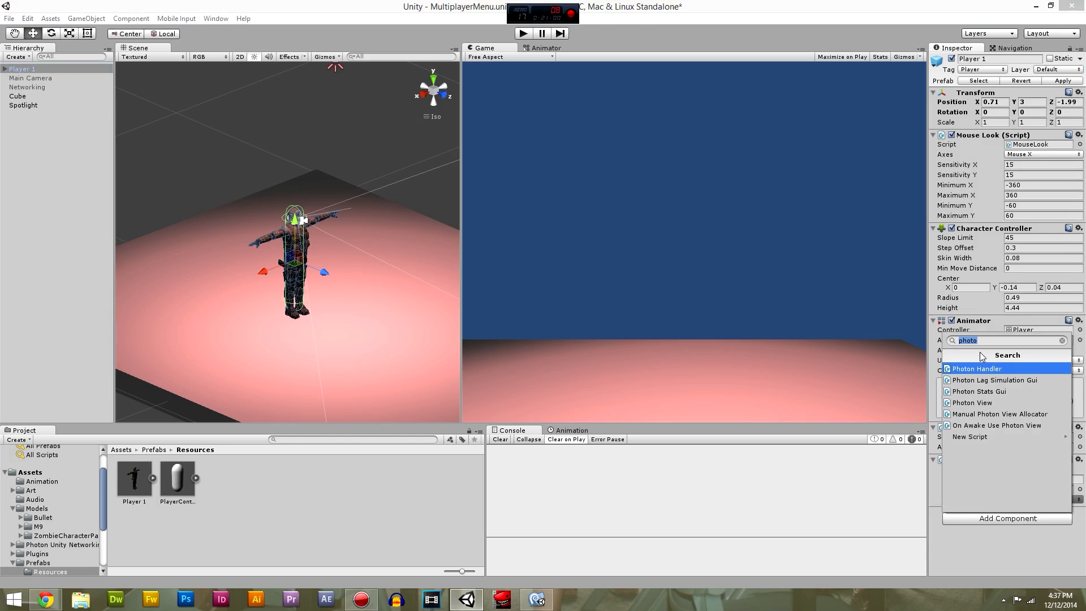
{"action": "type", "text": "network"}
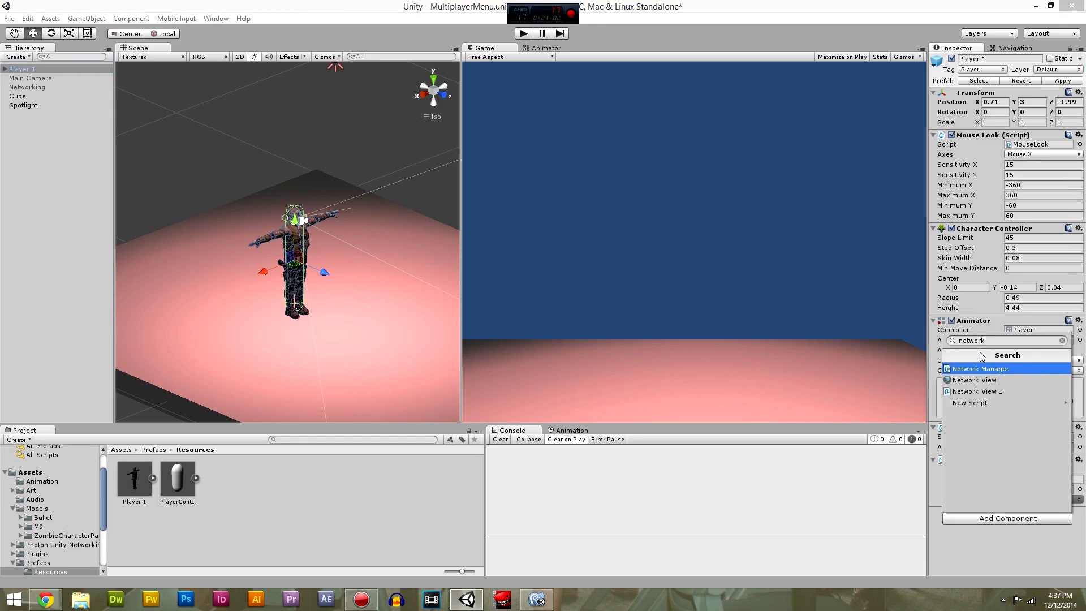
{"action": "left_click", "coordinate": [995, 392]}
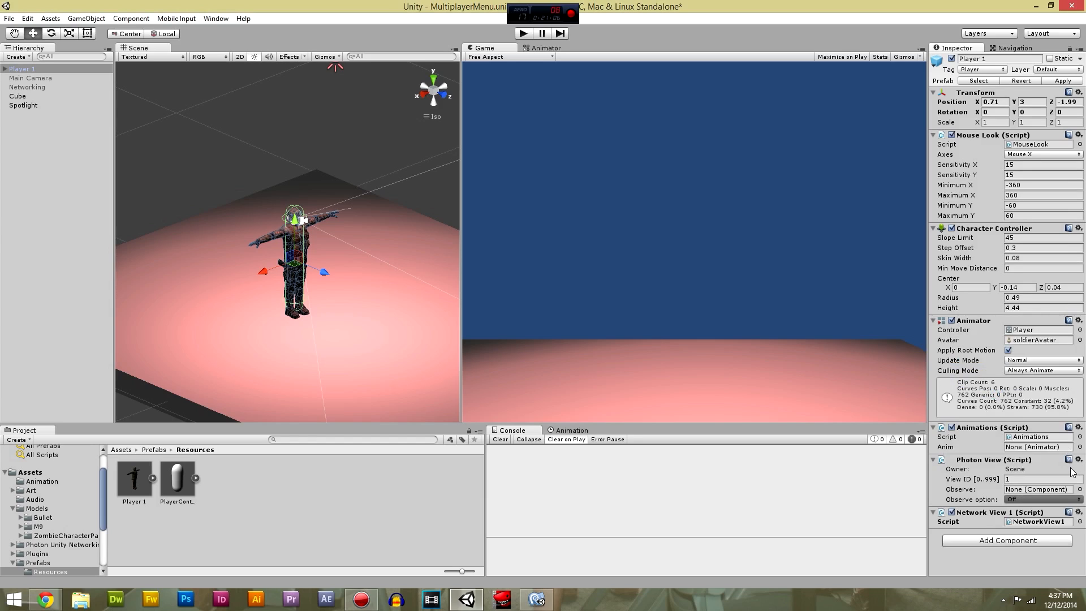
Compare the components of the PlayerController prefab with those of the Player 1 prefab.
{"action": "left_click", "coordinate": [174, 493]}
{"action": "scroll", "coordinate": [1047, 354], "scroll_direction": "down", "scroll_amount": 3}
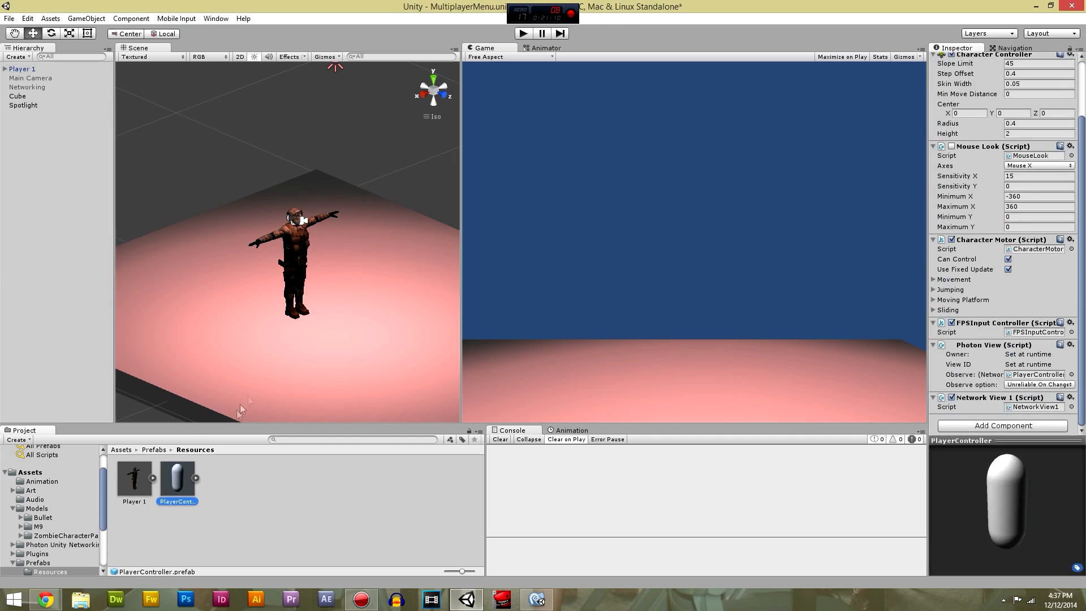
{"action": "left_click", "coordinate": [138, 470]}
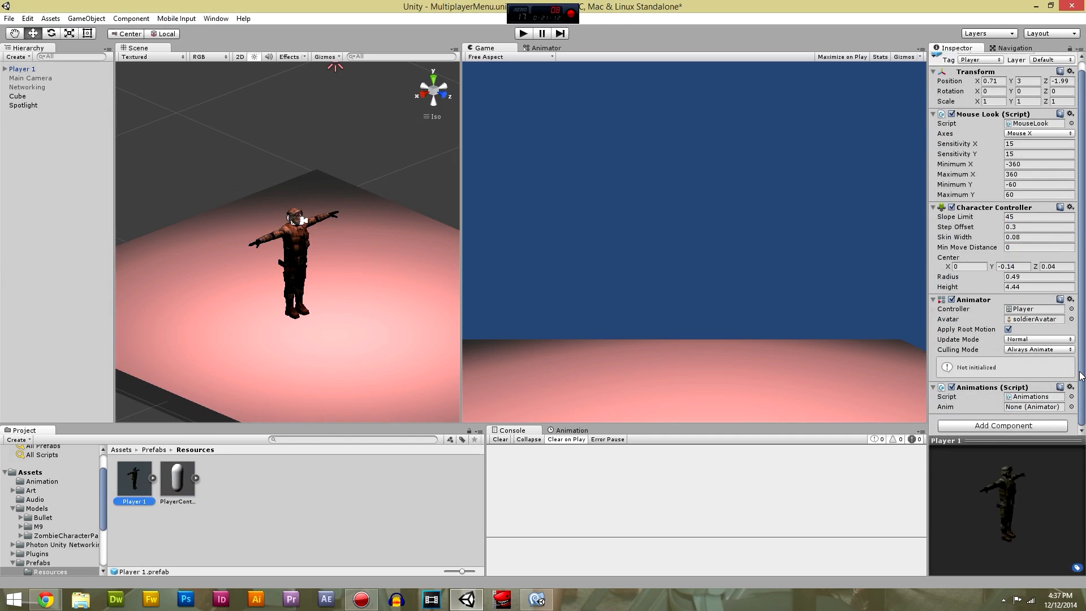
{"action": "left_click", "coordinate": [1082, 393]}
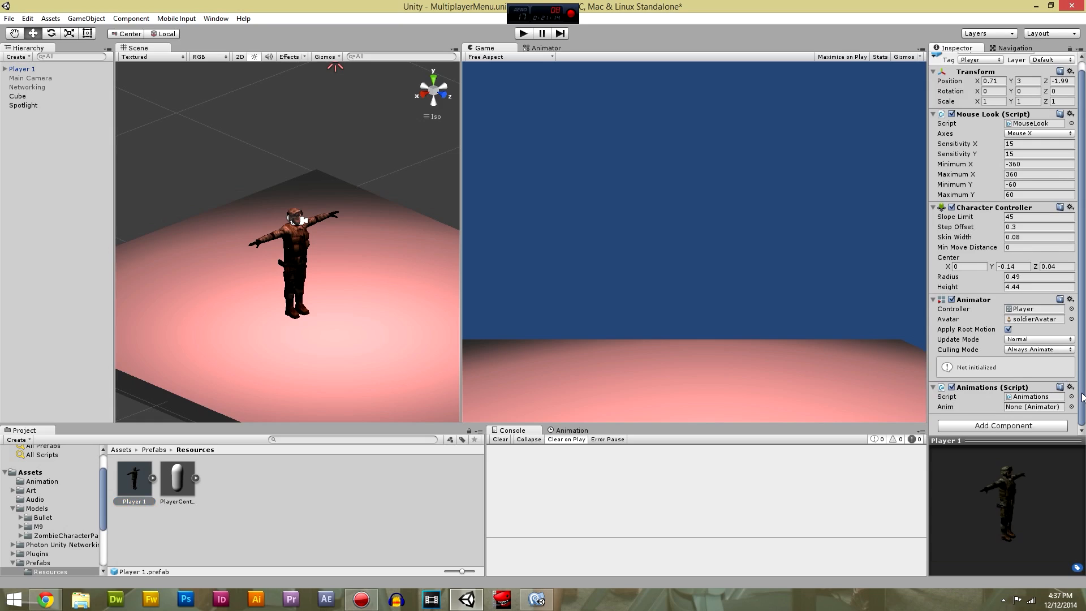
Apply Player 1's added components to its prefab and make its Photon View observe the Network View 1 script.
{"action": "left_click", "coordinate": [21, 68]}
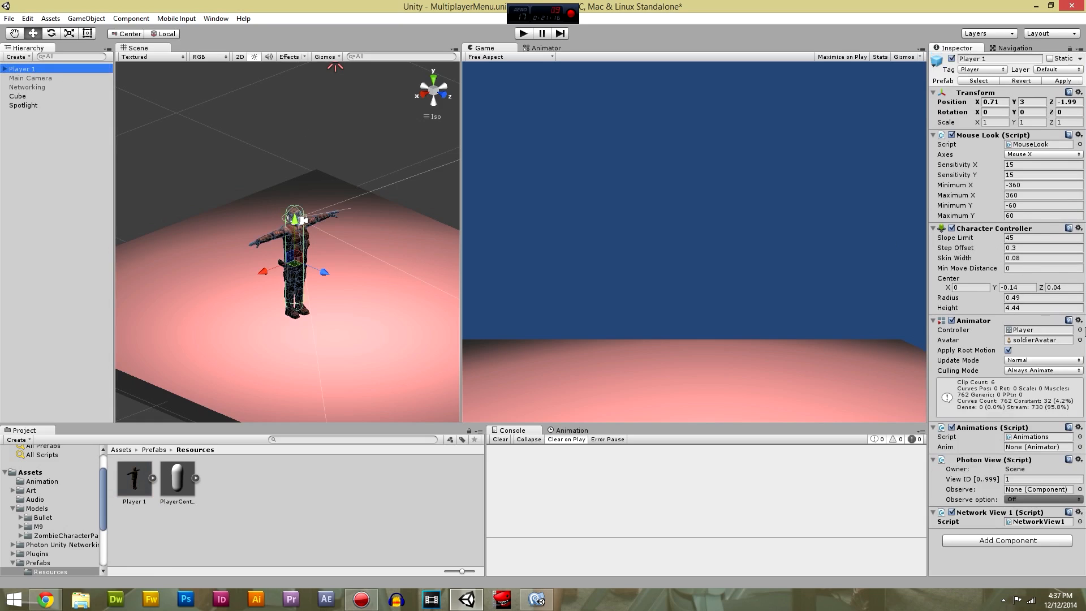
{"action": "left_click", "coordinate": [1059, 81]}
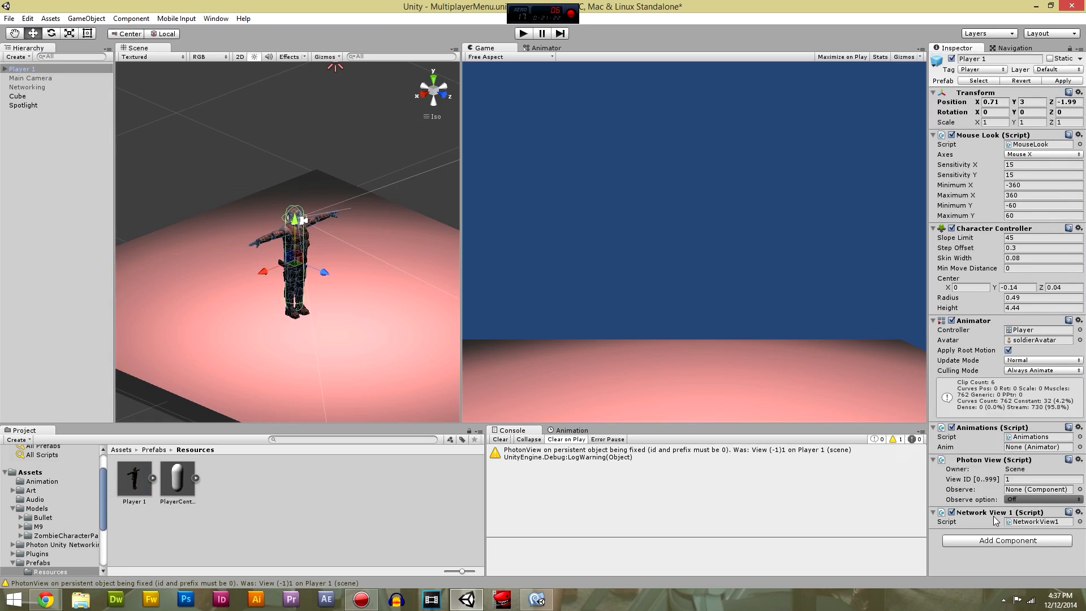
{"action": "left_click_drag", "start_coordinate": [1039, 504], "coordinate": [1041, 489]}
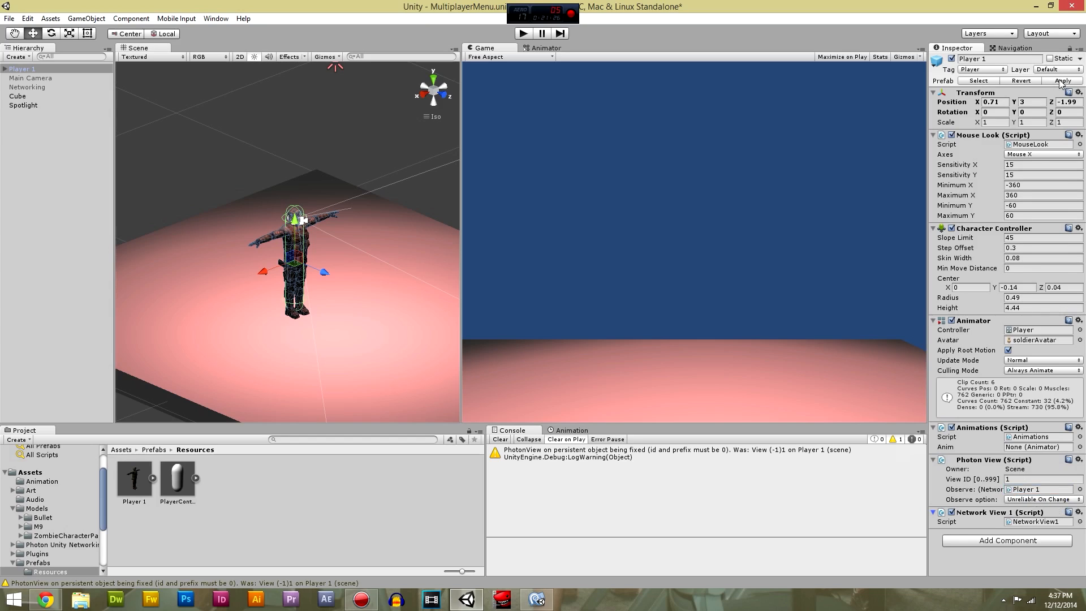
Open the NetworkView1 script and review its Update and OnPhotonSerializeView code.
{"action": "double_click", "coordinate": [1031, 523]}
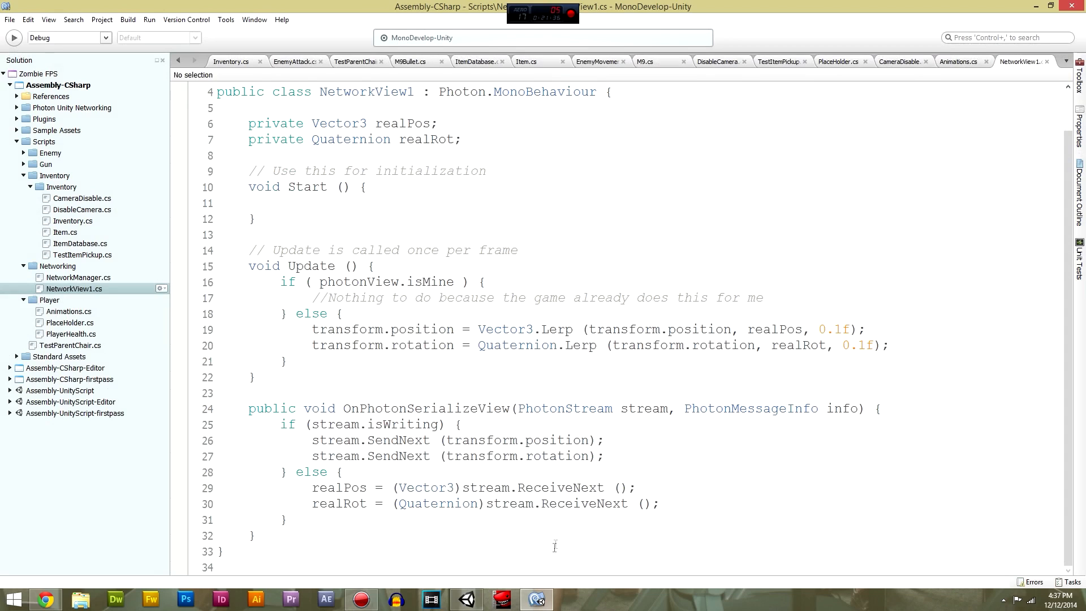
{"action": "scroll", "coordinate": [532, 509], "scroll_direction": "up", "scroll_amount": 1}
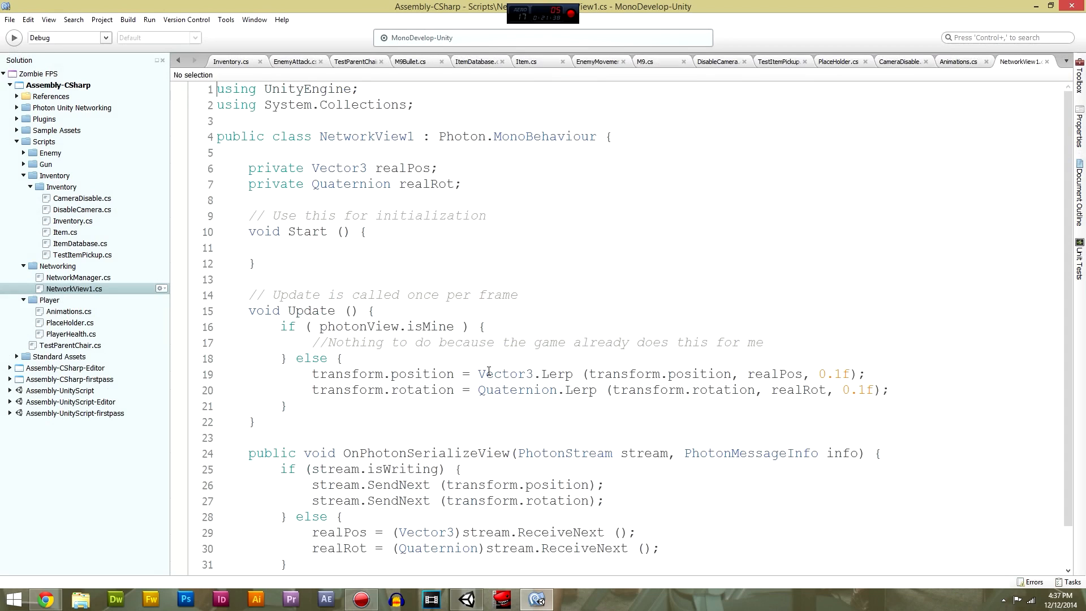
{"action": "scroll", "coordinate": [488, 369], "scroll_direction": "down", "scroll_amount": 1}
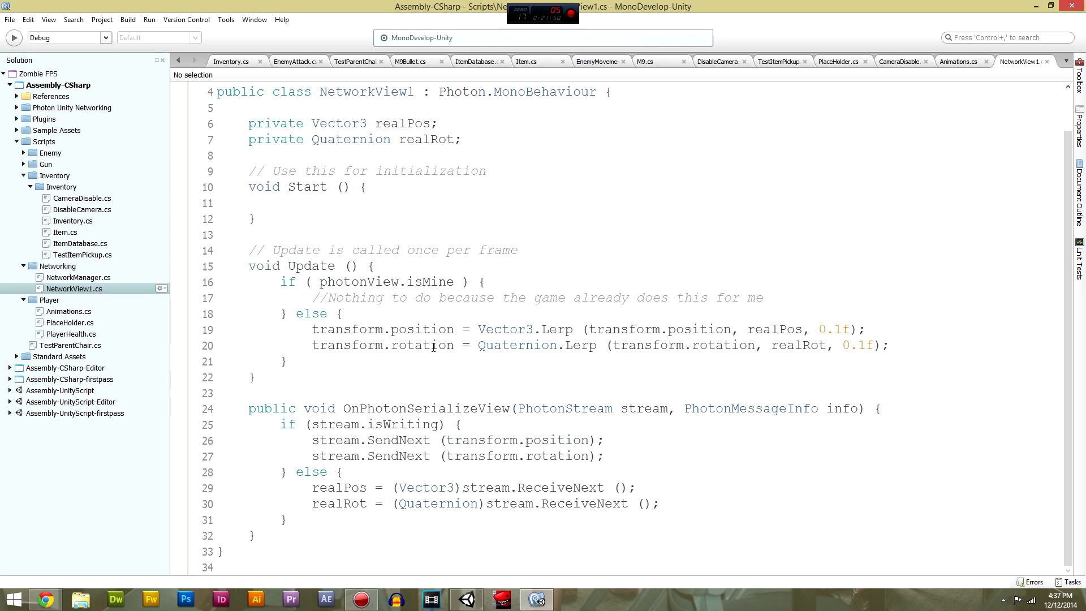
{"action": "mouse_move", "coordinate": [429, 351]}
Switch to Unity, disable Player 1's Animations script component, and return to MonoDevelop.
{"action": "left_click", "coordinate": [467, 599]}
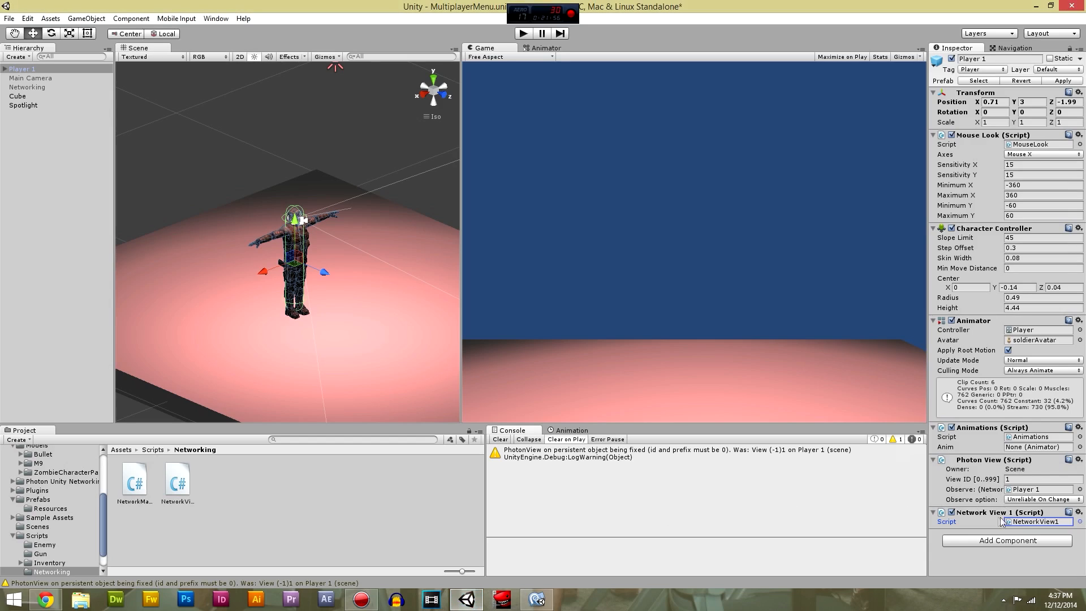
{"action": "left_click", "coordinate": [983, 555]}
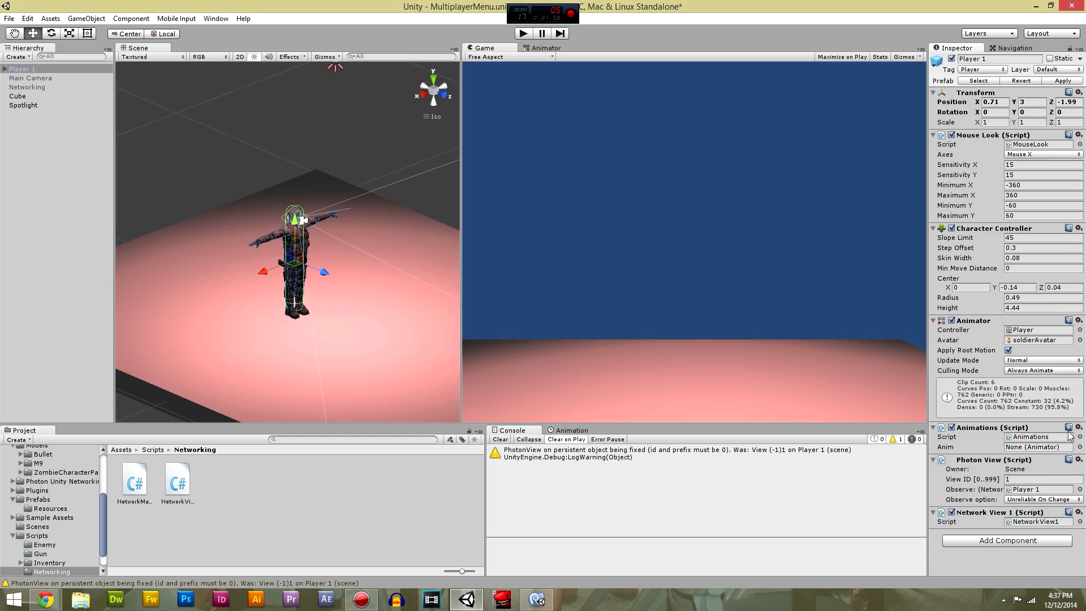
{"action": "left_click", "coordinate": [952, 428]}
{"action": "left_click", "coordinate": [538, 601]}
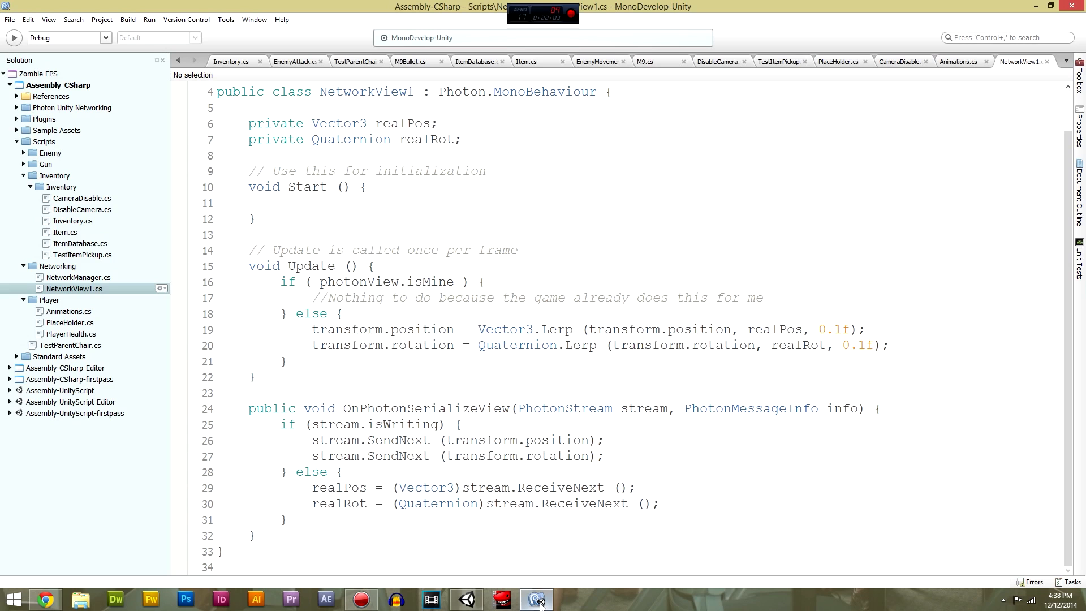
Close all open script files except Animations.cs and NetworkView1.cs.
{"action": "left_click", "coordinate": [260, 61]}
{"action": "left_click", "coordinate": [260, 62]}
{"action": "left_click", "coordinate": [260, 62]}
{"action": "left_click", "coordinate": [260, 62]}
{"action": "left_click", "coordinate": [260, 62]}
{"action": "left_click", "coordinate": [260, 62]}
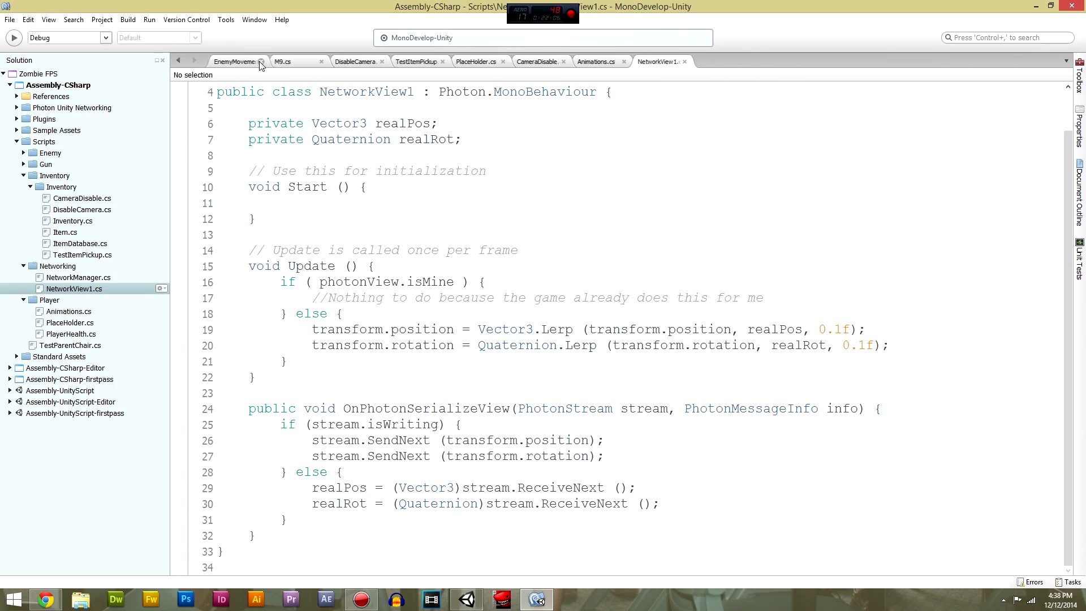
{"action": "left_click", "coordinate": [260, 61]}
{"action": "left_click", "coordinate": [261, 61]}
{"action": "left_click", "coordinate": [261, 61]}
{"action": "left_click", "coordinate": [260, 62]}
{"action": "left_click", "coordinate": [260, 62]}
{"action": "left_click", "coordinate": [261, 62]}
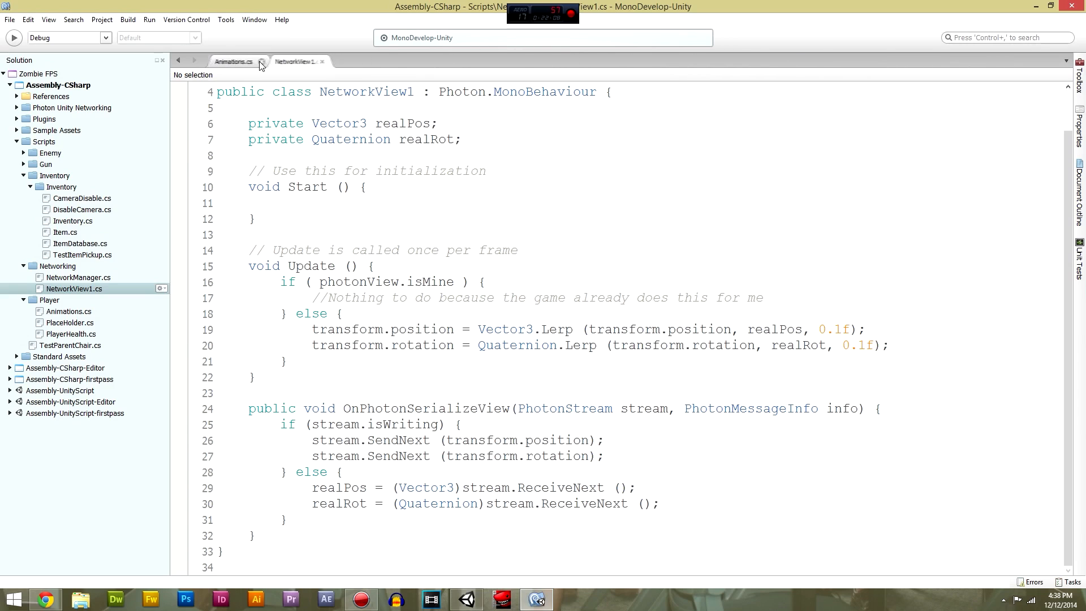
Copy the Speed and Direction SetFloat lines from Animations.cs into NetworkView1's Update under an "//Animation scripting" comment.
{"action": "left_click", "coordinate": [260, 61]}
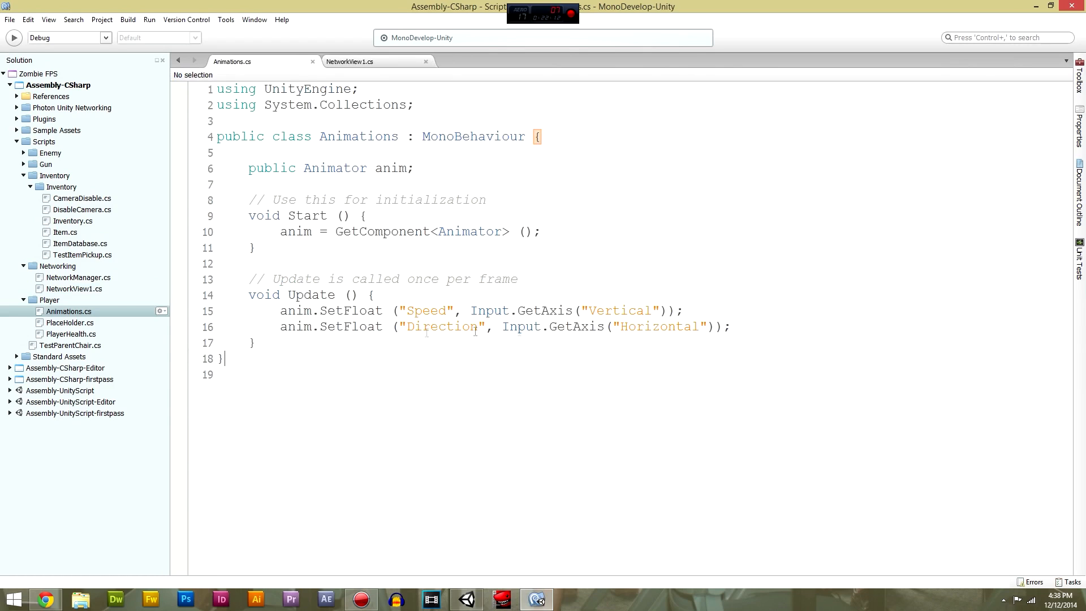
{"action": "left_click_drag", "start_coordinate": [748, 334], "coordinate": [283, 314]}
{"action": "key", "text": "ctrl+c"}
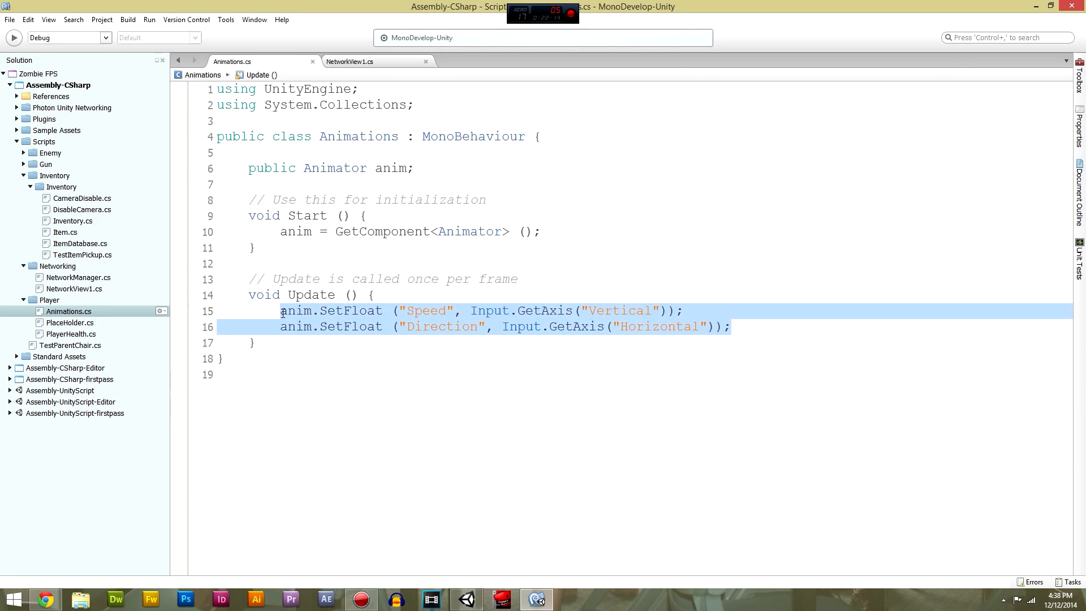
{"action": "left_click", "coordinate": [362, 62]}
{"action": "left_click", "coordinate": [308, 361]}
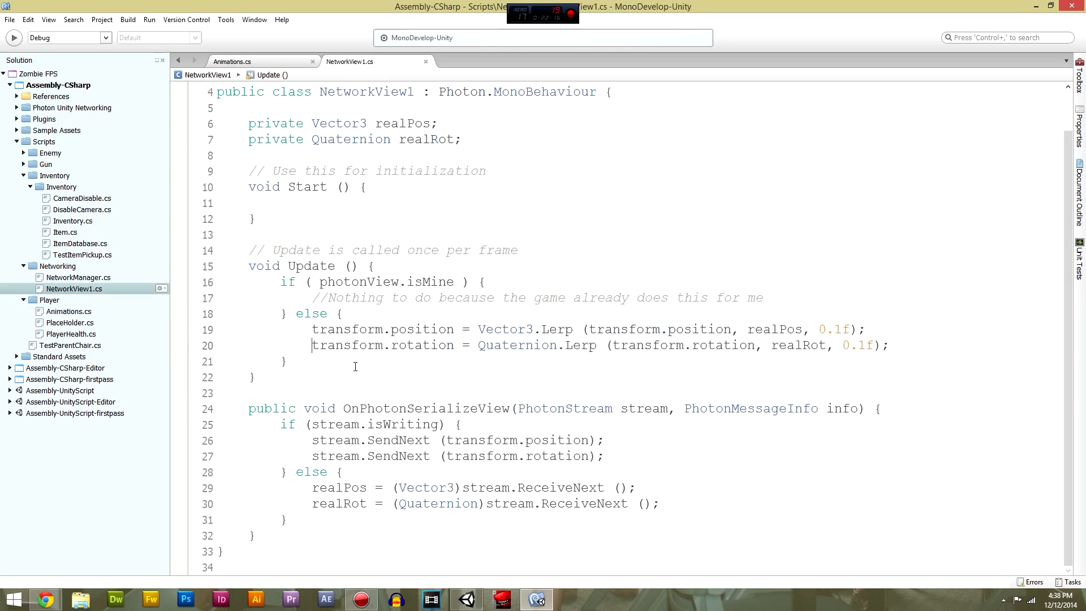
{"action": "key", "text": "Return"}
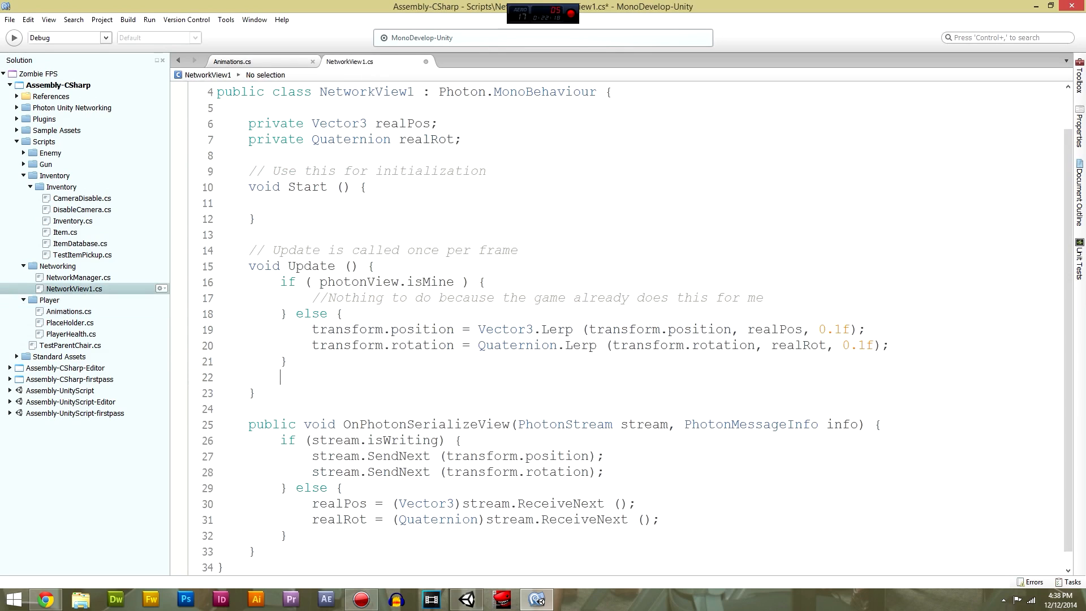
{"action": "type", "text": "//Animation scripting"}
{"action": "key", "text": "Return"}
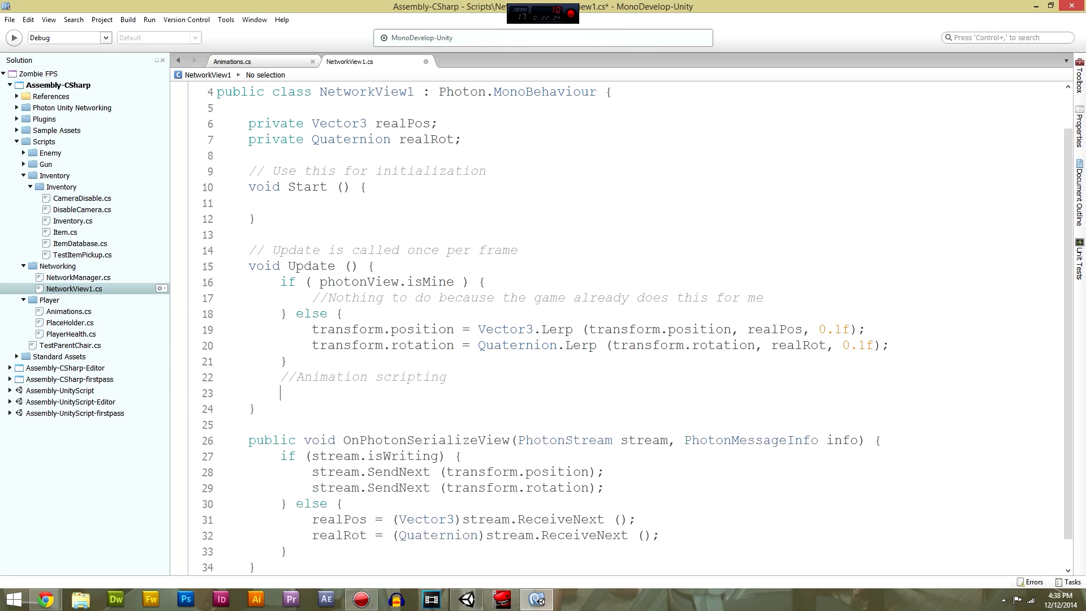
{"action": "key", "text": "ctrl+v"}
Copy the Animator anim declaration from Animations.cs below realRot in NetworkView1, make it private, and save the script.
{"action": "left_click", "coordinate": [509, 146]}
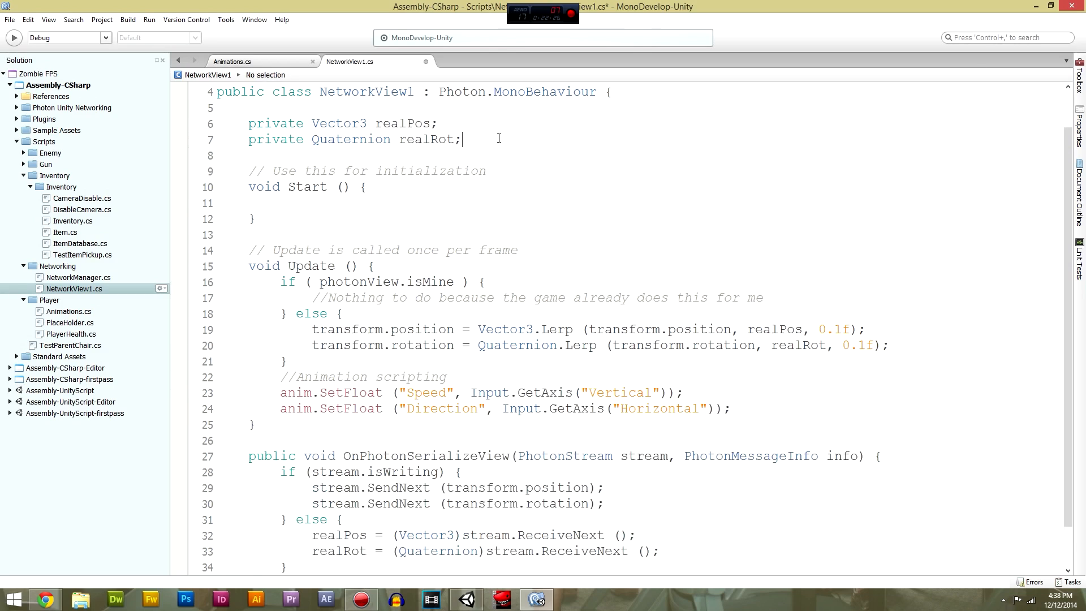
{"action": "key", "text": "Return"}
{"action": "key", "text": "Return"}
{"action": "left_click", "coordinate": [264, 62]}
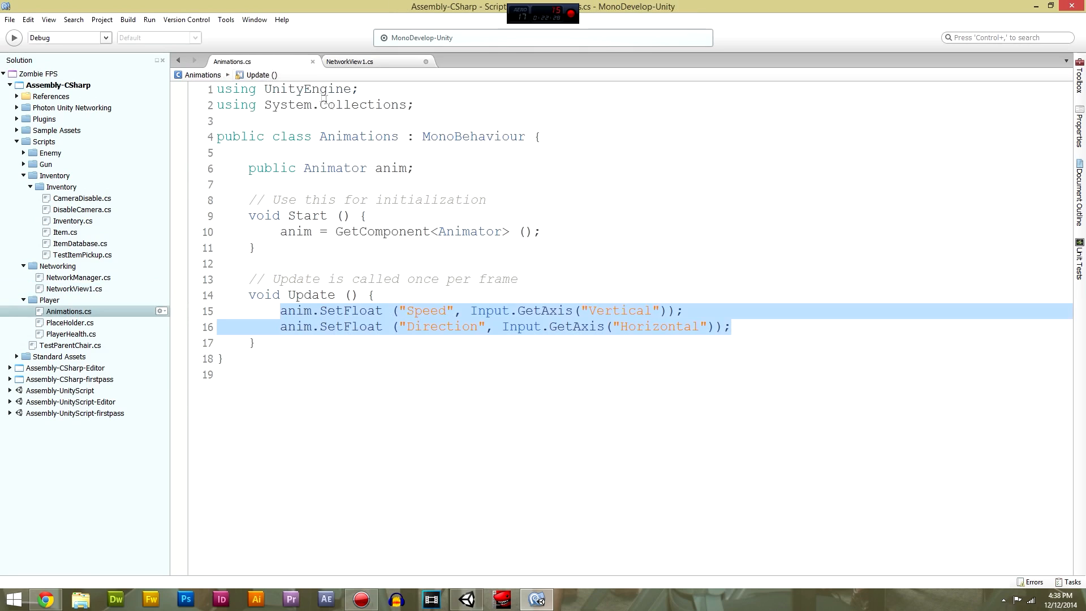
{"action": "left_click_drag", "start_coordinate": [446, 164], "coordinate": [248, 168]}
{"action": "key", "text": "ctrl+c"}
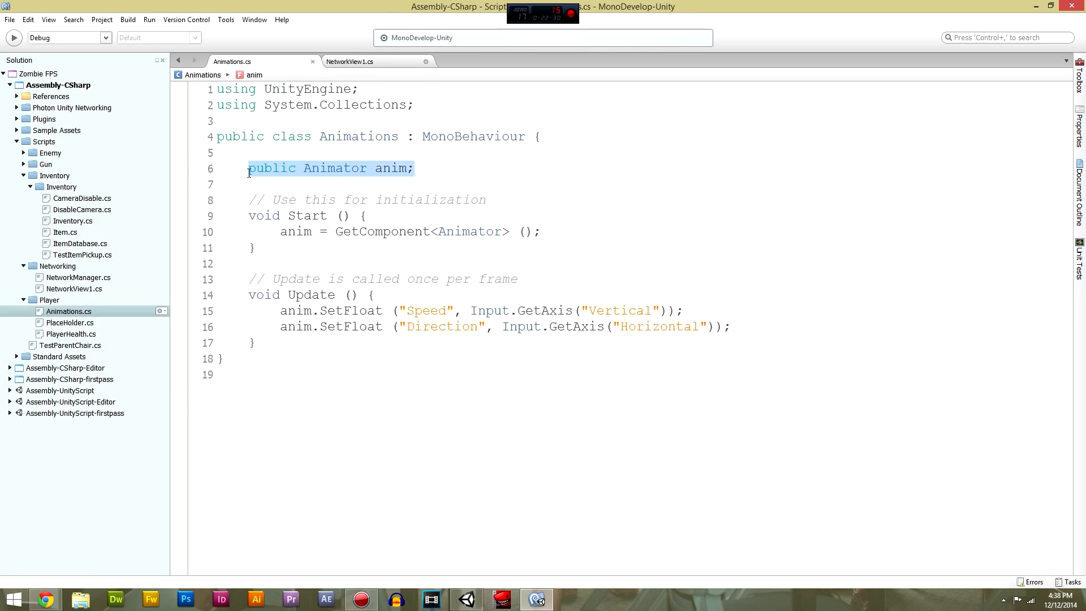
{"action": "left_click", "coordinate": [356, 62]}
{"action": "key", "text": "ctrl+v"}
{"action": "double_click", "coordinate": [283, 171]}
{"action": "type", "text": "pra"}
{"action": "key", "text": "BackSpace"}
{"action": "type", "text": "ia"}
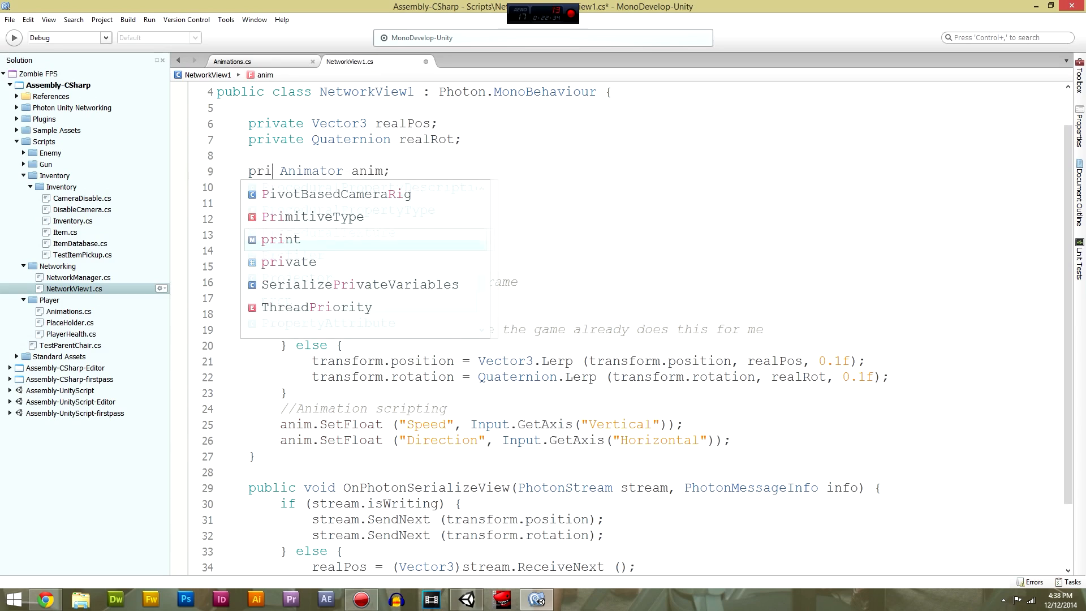
{"action": "key", "text": "BackSpace"}
{"action": "type", "text": "vate"}
{"action": "key", "text": "ctrl+s"}
{"action": "left_click", "coordinate": [406, 122]}
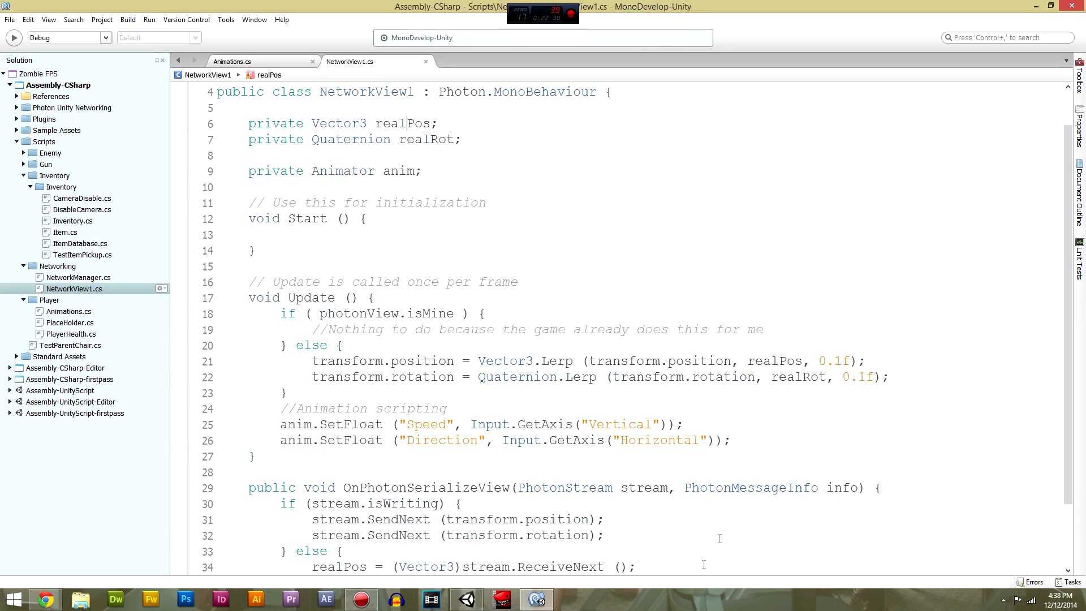
Switch to Unity, apply Player 1's changes to its prefab, and run and stop a test of the scene.
{"action": "left_click", "coordinate": [467, 599]}
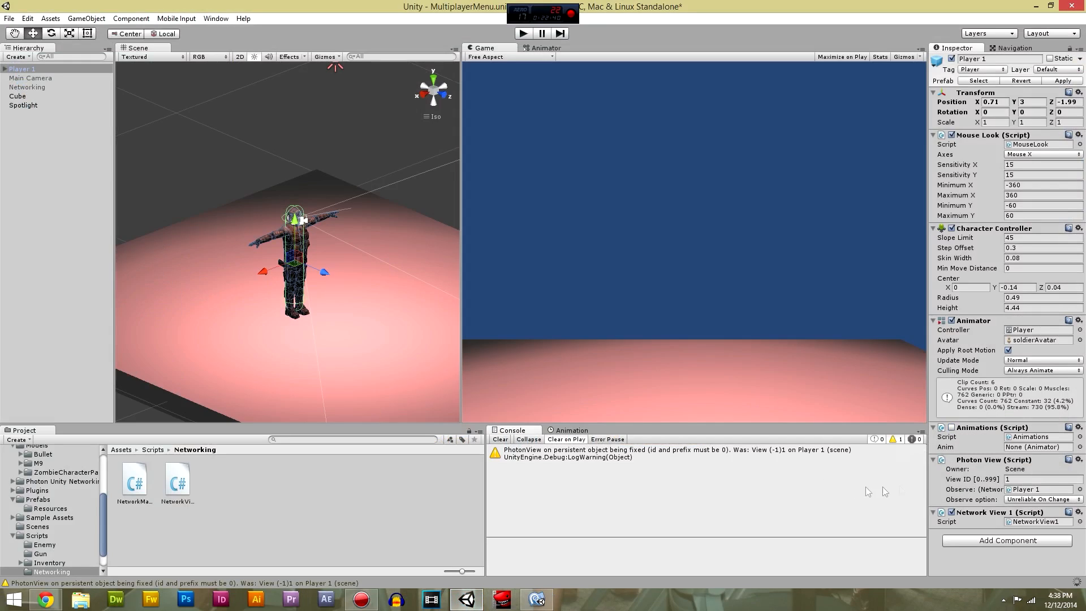
{"action": "left_click", "coordinate": [1062, 83]}
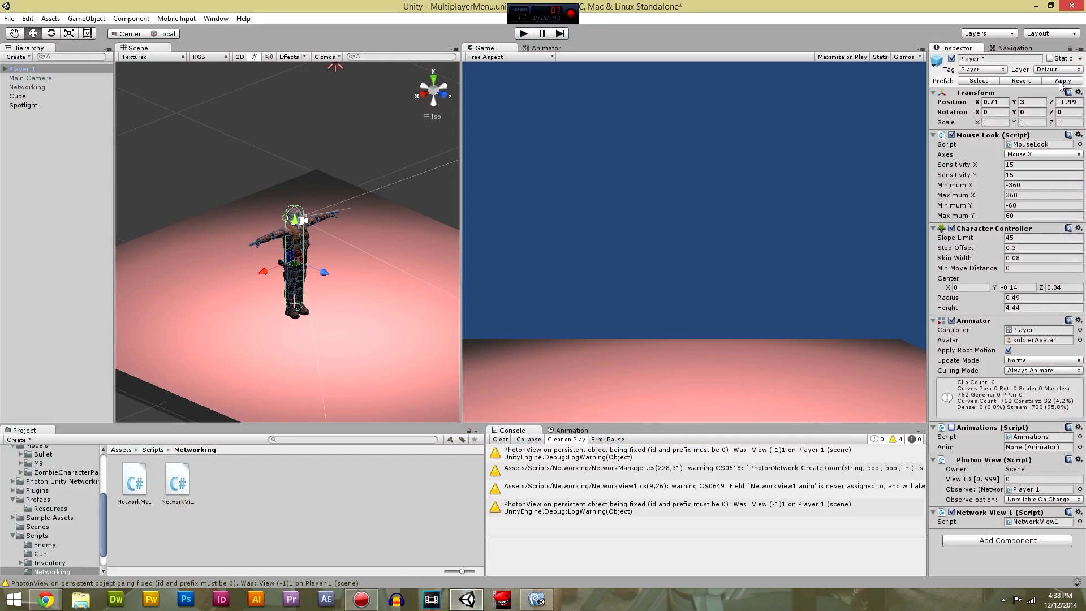
{"action": "left_click", "coordinate": [524, 34]}
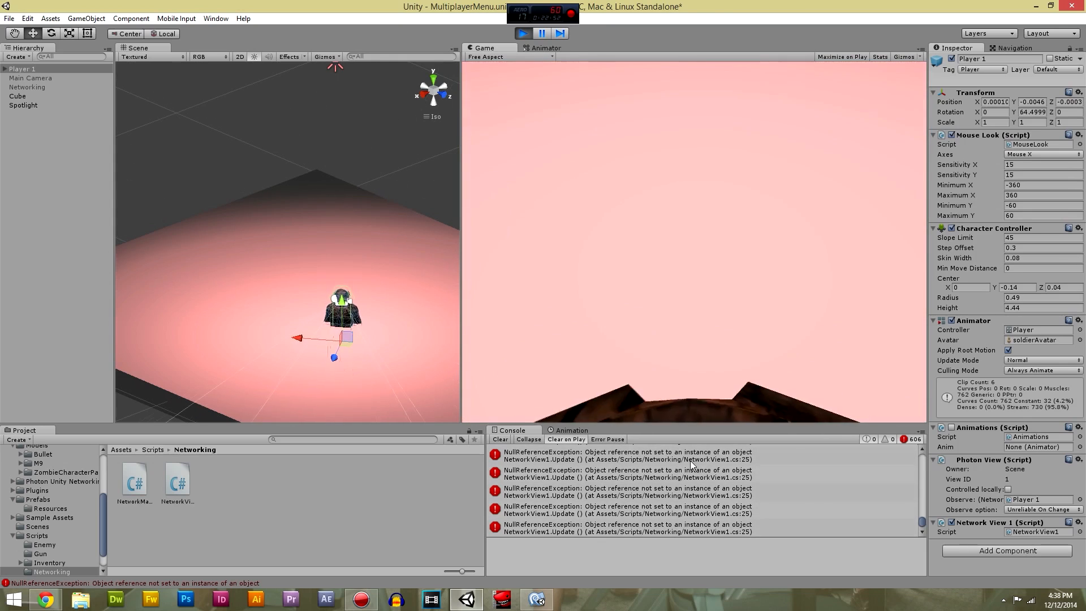
{"action": "left_click", "coordinate": [523, 33]}
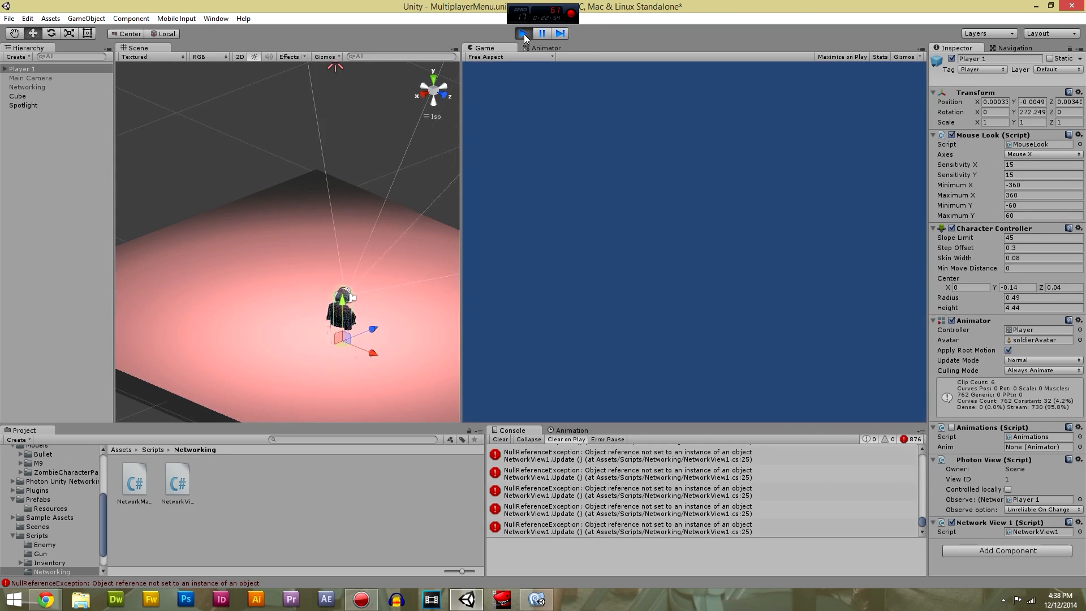
Check NetworkView1's animation lines, then make Player 1's Photon View in Unity observe Network View 1 and clear the console.
{"action": "left_click", "coordinate": [536, 600]}
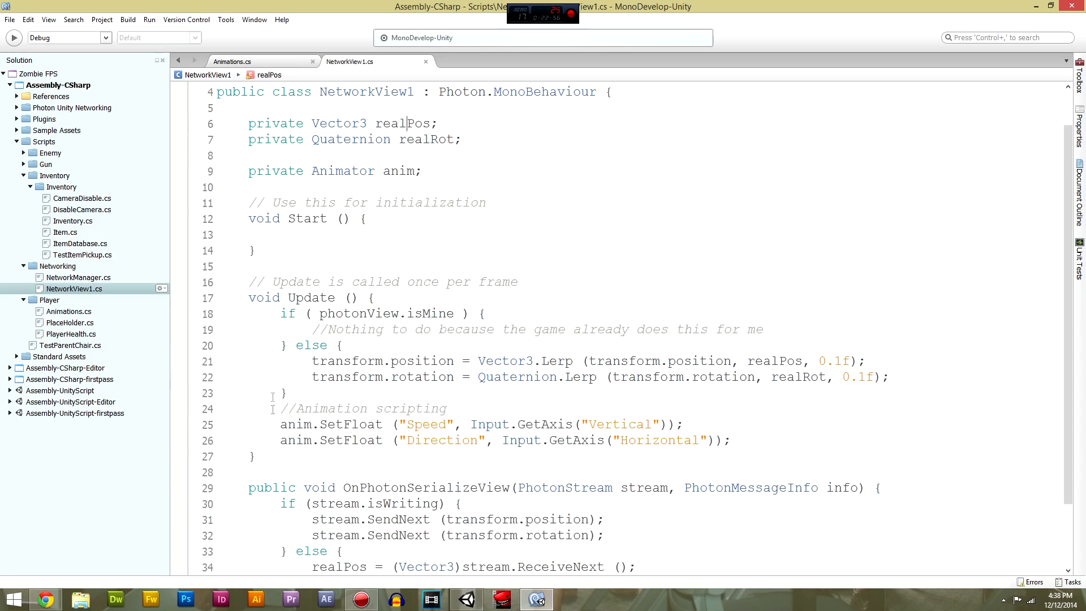
{"action": "left_click", "coordinate": [689, 371]}
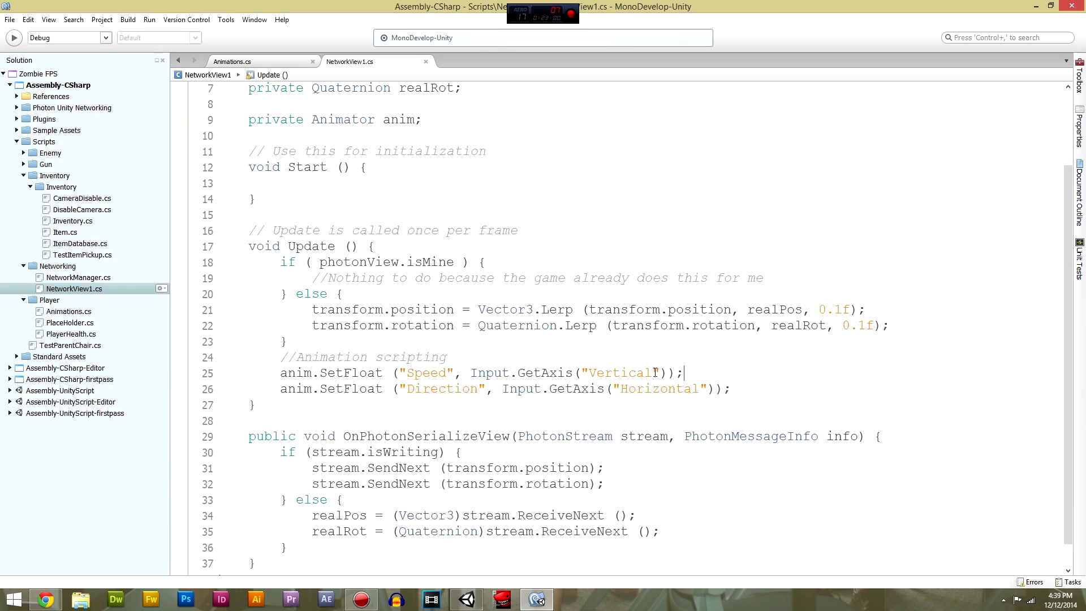
{"action": "left_click", "coordinate": [538, 601]}
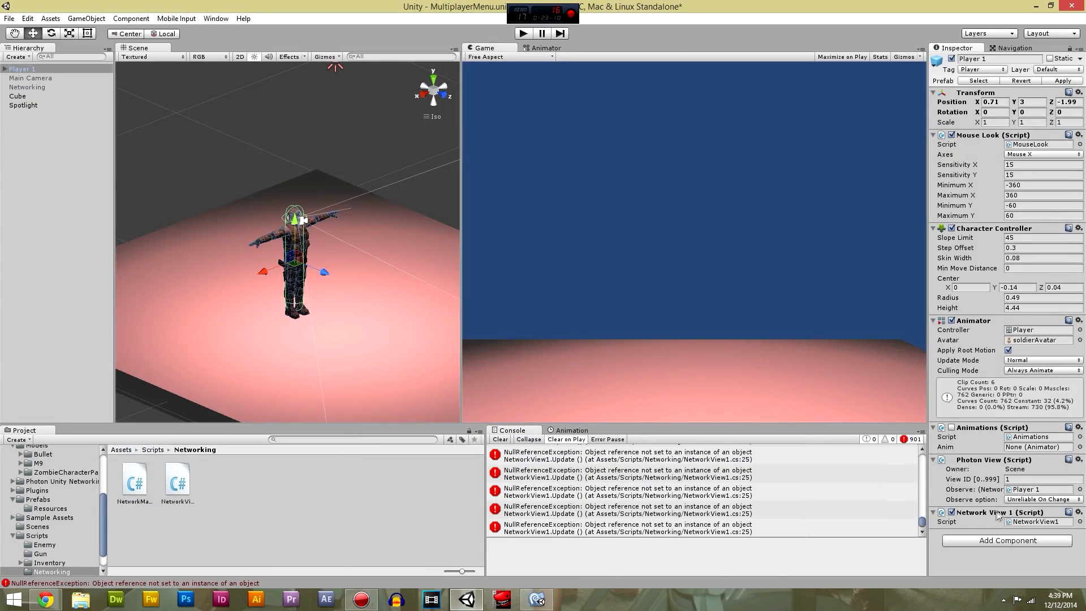
{"action": "left_click_drag", "start_coordinate": [997, 512], "coordinate": [1037, 489]}
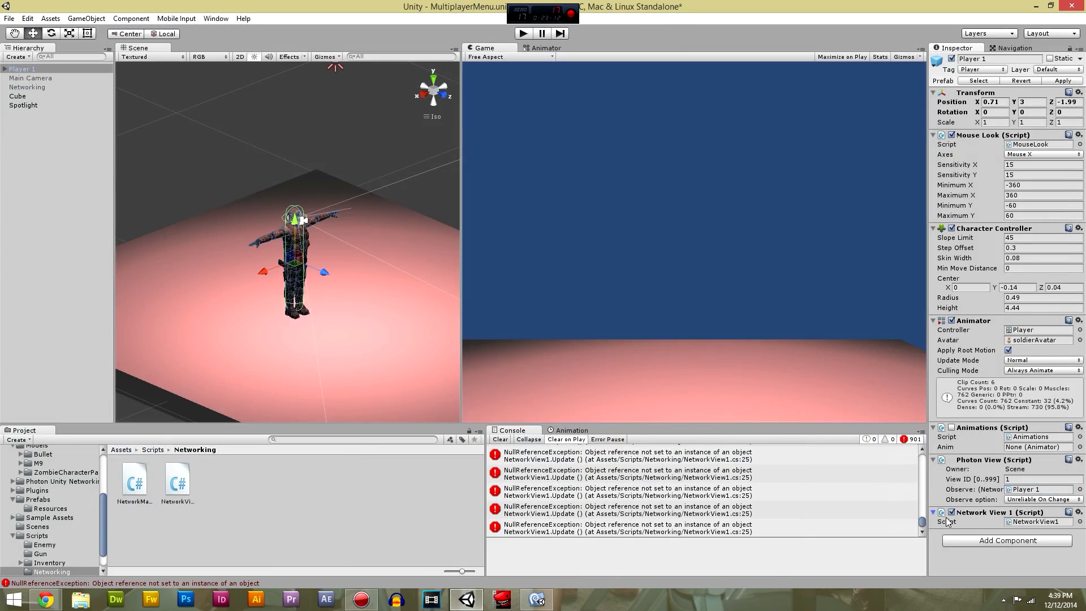
{"action": "left_click", "coordinate": [1038, 500]}
{"action": "left_click", "coordinate": [1017, 576]}
{"action": "left_click", "coordinate": [500, 439]}
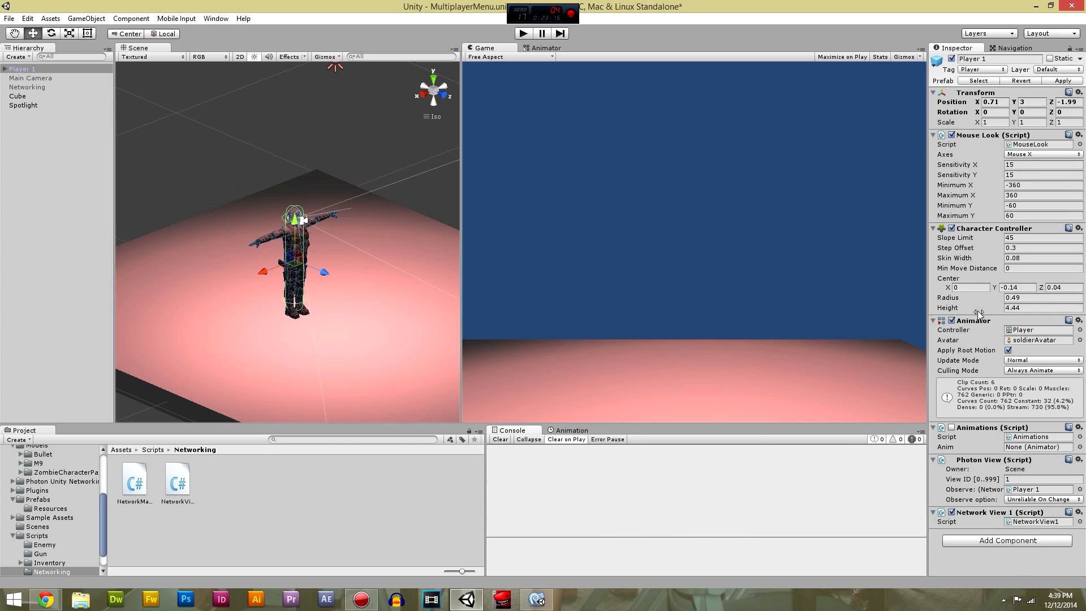
Apply Player 1's changes to its prefab and delete Player 1 from the scene.
{"action": "left_click", "coordinate": [27, 87]}
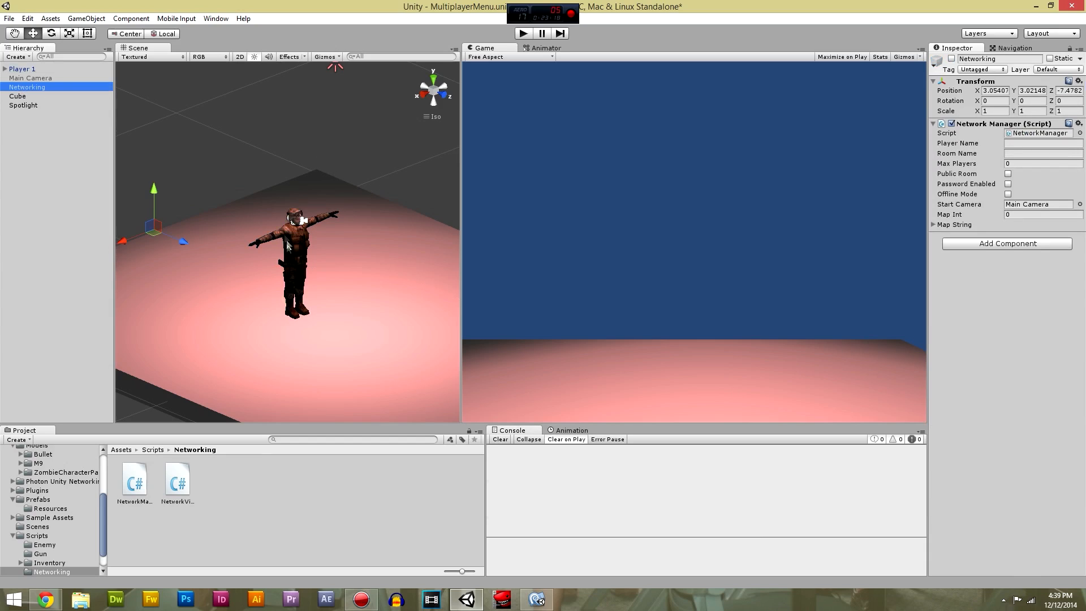
{"action": "left_click", "coordinate": [49, 69]}
{"action": "left_click", "coordinate": [1060, 79]}
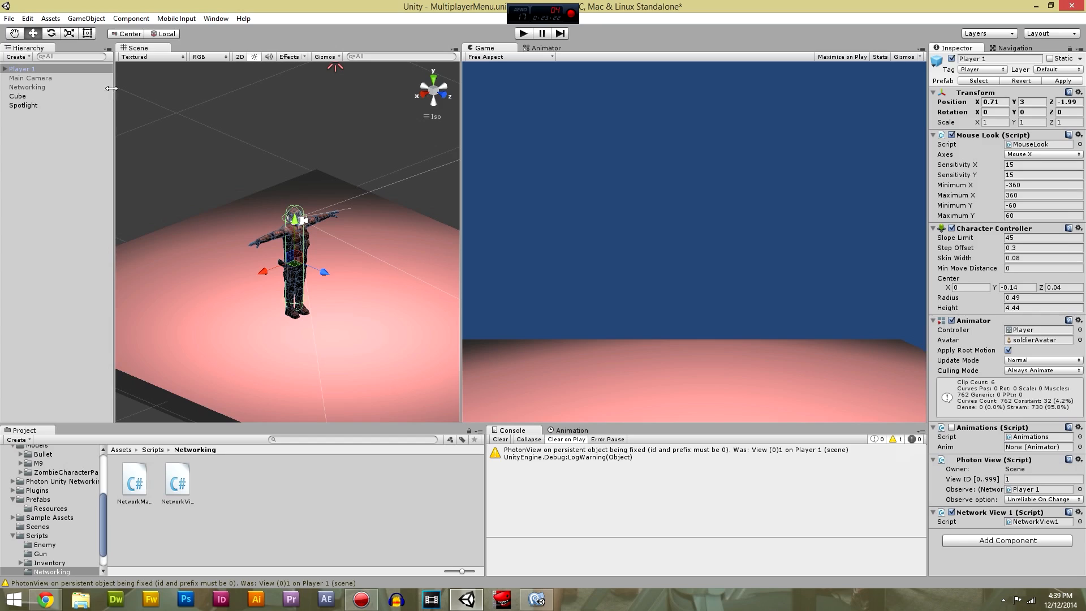
{"action": "left_click", "coordinate": [33, 69]}
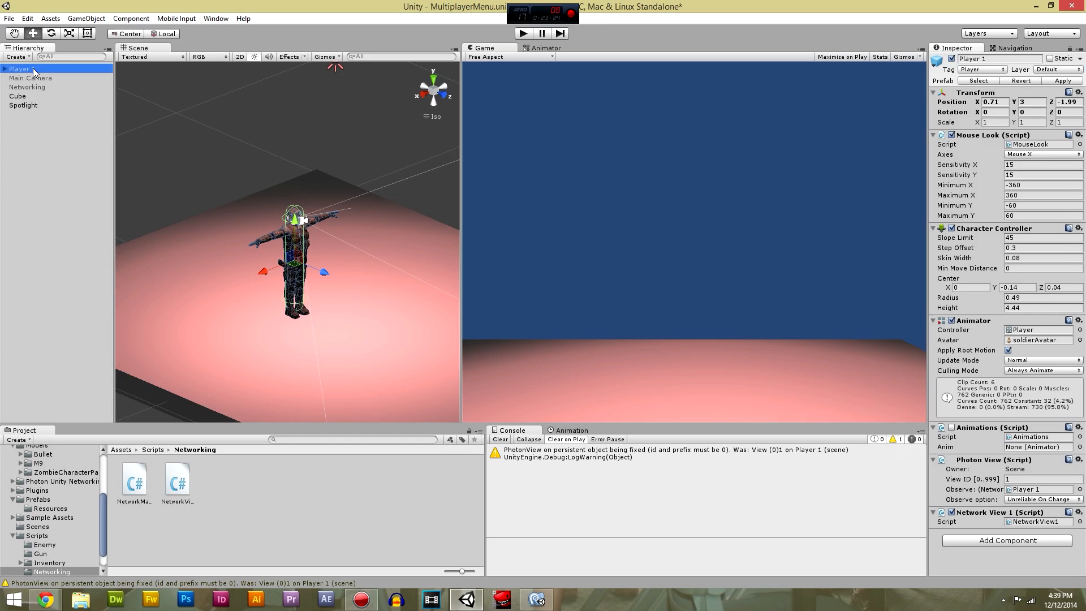
{"action": "key", "text": "Delete"}
Enable the Networking object and save the scene.
{"action": "left_click", "coordinate": [27, 78]}
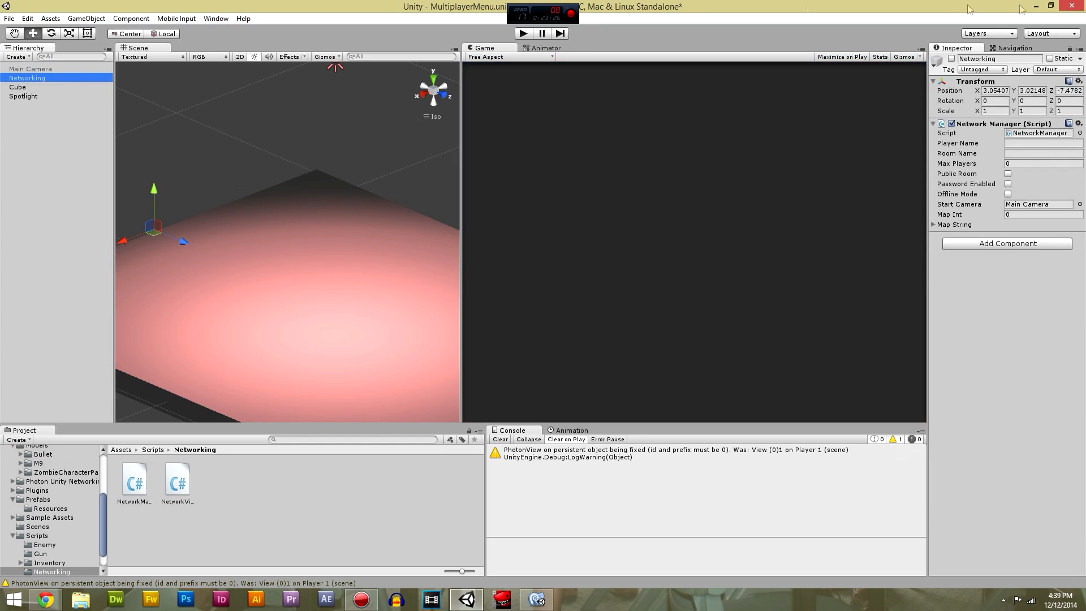
{"action": "left_click", "coordinate": [965, 51]}
{"action": "key", "text": "ctrl+s"}
Open the NetworkManager script, change SpawnMyPlayer's FindChild name to "Camera", and save it keeping the existing line endings.
{"action": "double_click", "coordinate": [1029, 133]}
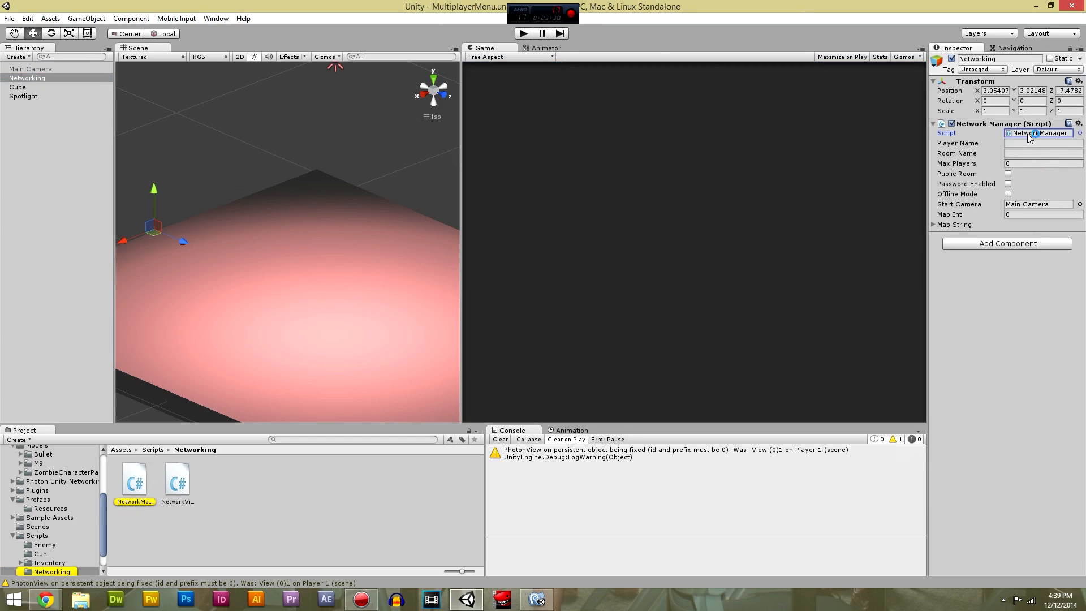
{"action": "scroll", "coordinate": [590, 261], "scroll_direction": "down", "scroll_amount": 13}
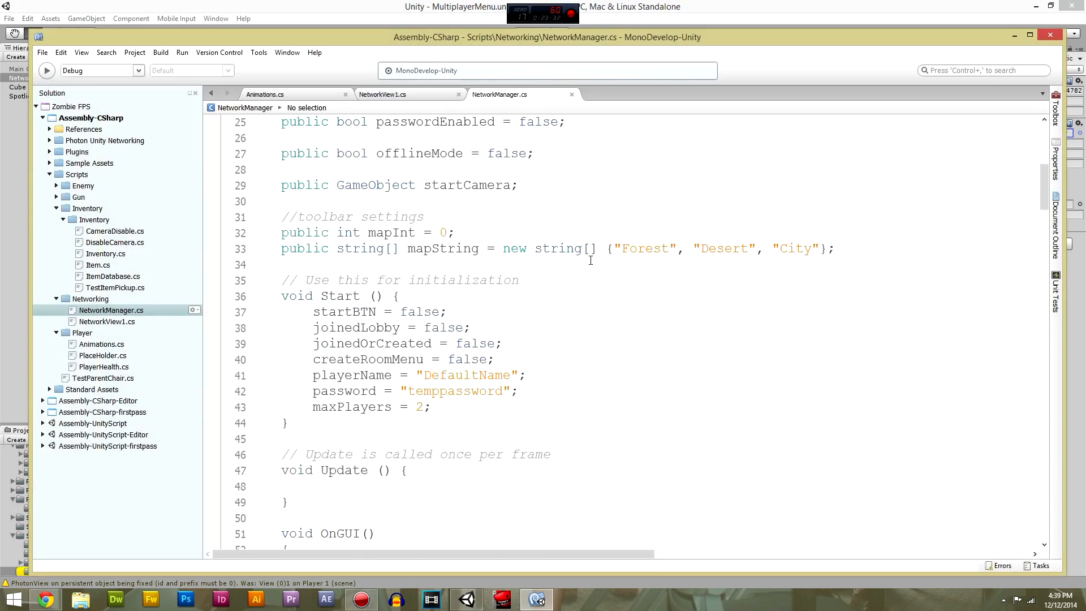
{"action": "left_click_drag", "start_coordinate": [1045, 214], "coordinate": [1073, 515]}
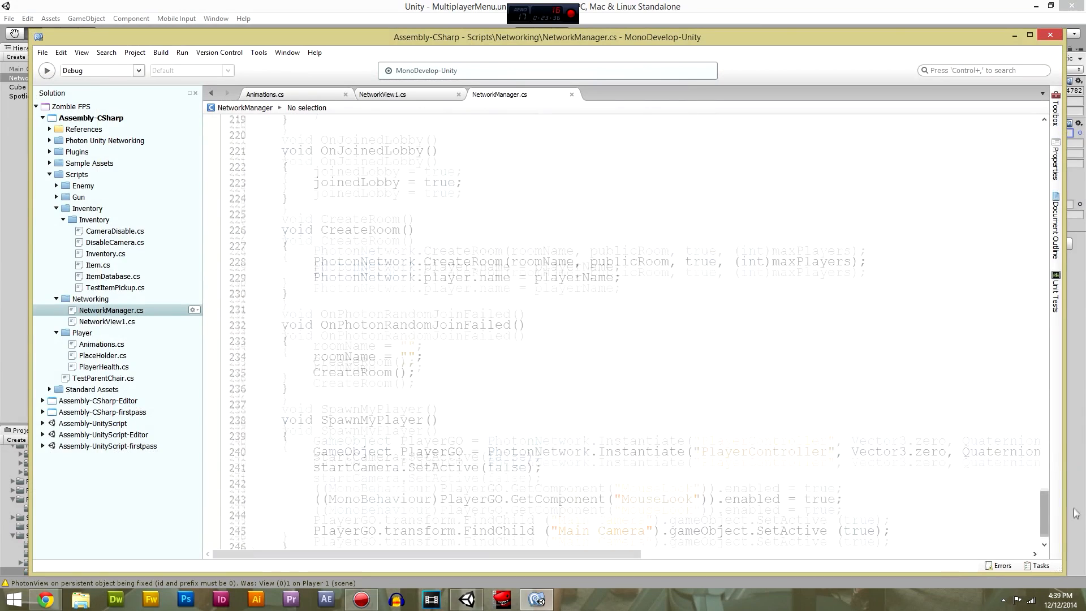
{"action": "left_click", "coordinate": [704, 450]}
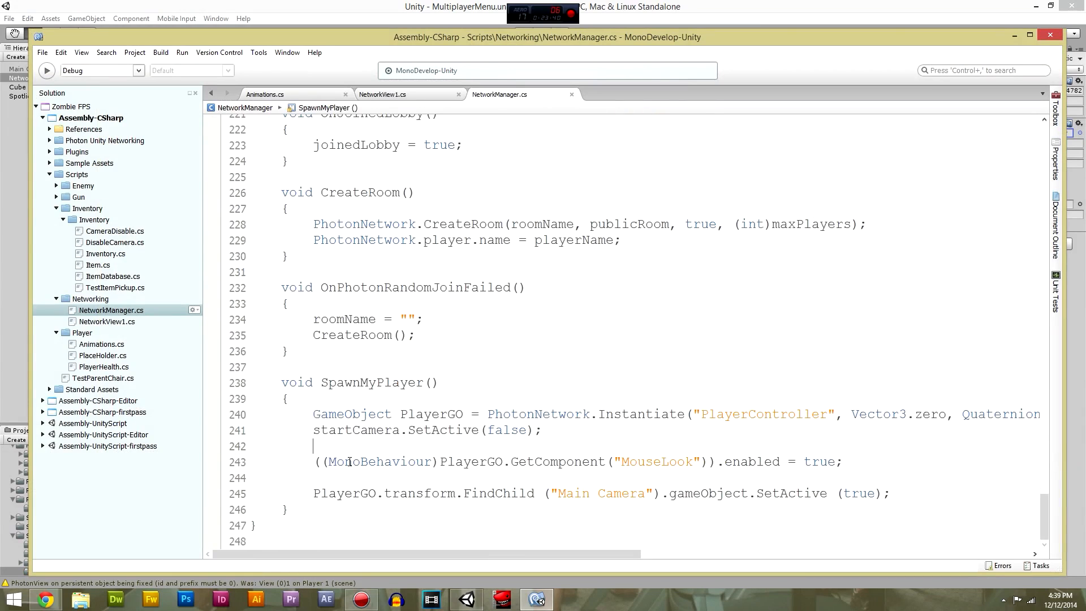
{"action": "left_click_drag", "start_coordinate": [648, 494], "coordinate": [558, 499]}
{"action": "type", "text": "Camera"}
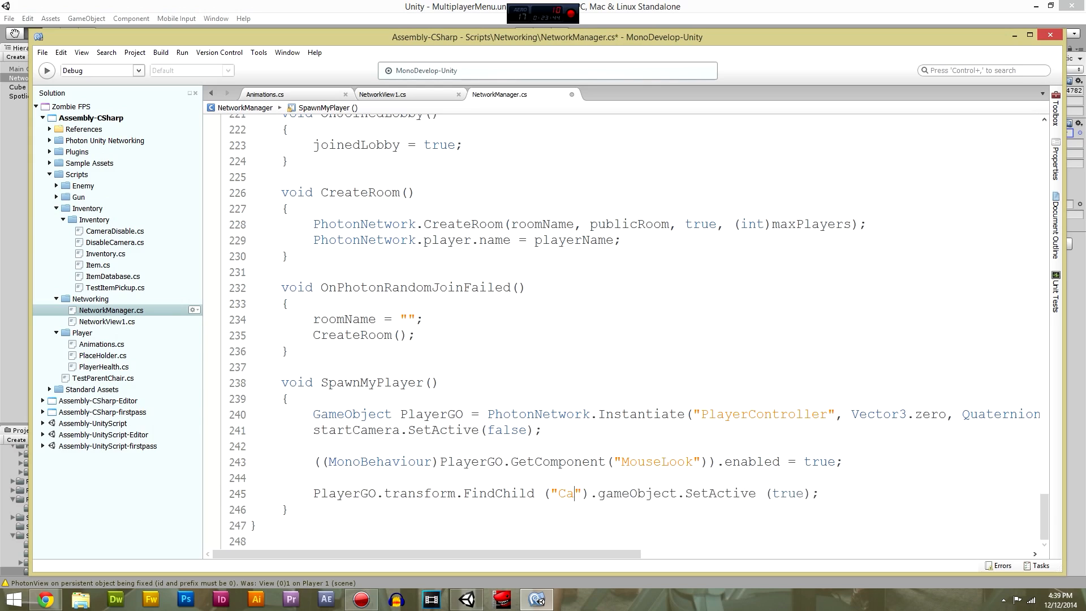
{"action": "key", "text": "Right"}
{"action": "key", "text": "ctrl+s"}
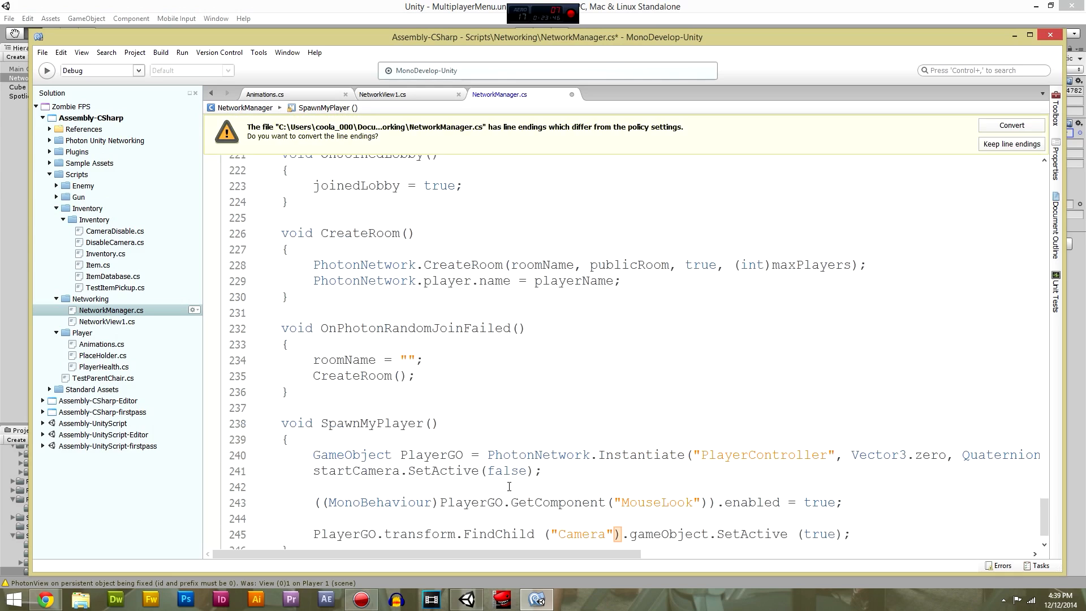
{"action": "left_click", "coordinate": [572, 484]}
{"action": "left_click", "coordinate": [1021, 145]}
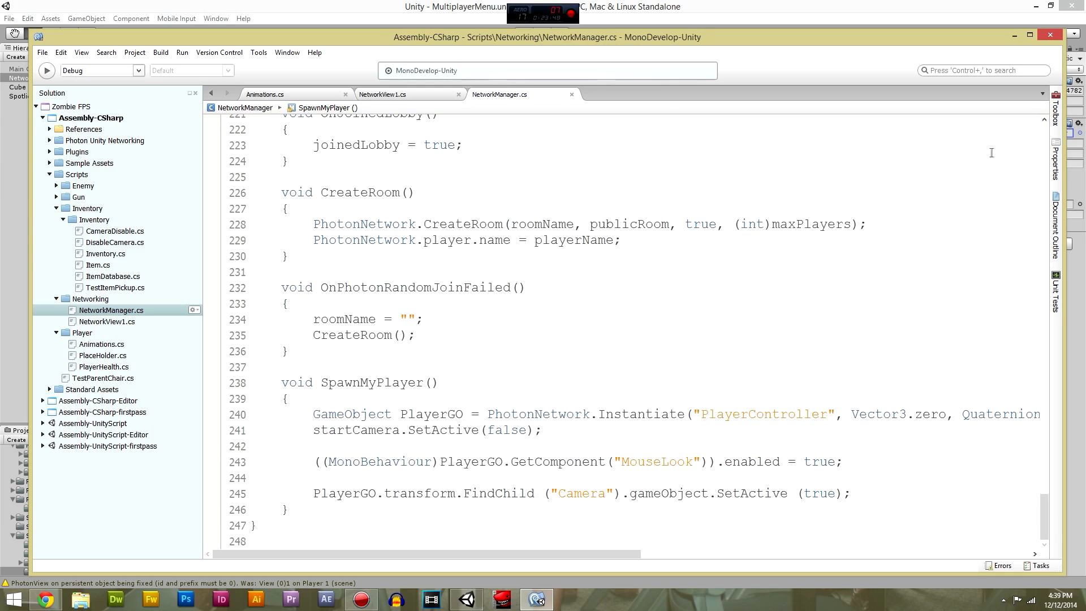
Change the prefab name in SpawnMyPlayer's PhotonNetwork.Instantiate call to "Player 1" and save the script.
{"action": "double_click", "coordinate": [585, 493]}
{"action": "left_click", "coordinate": [669, 493]}
{"action": "left_click_drag", "start_coordinate": [612, 553], "coordinate": [637, 544]}
{"action": "double_click", "coordinate": [699, 414]}
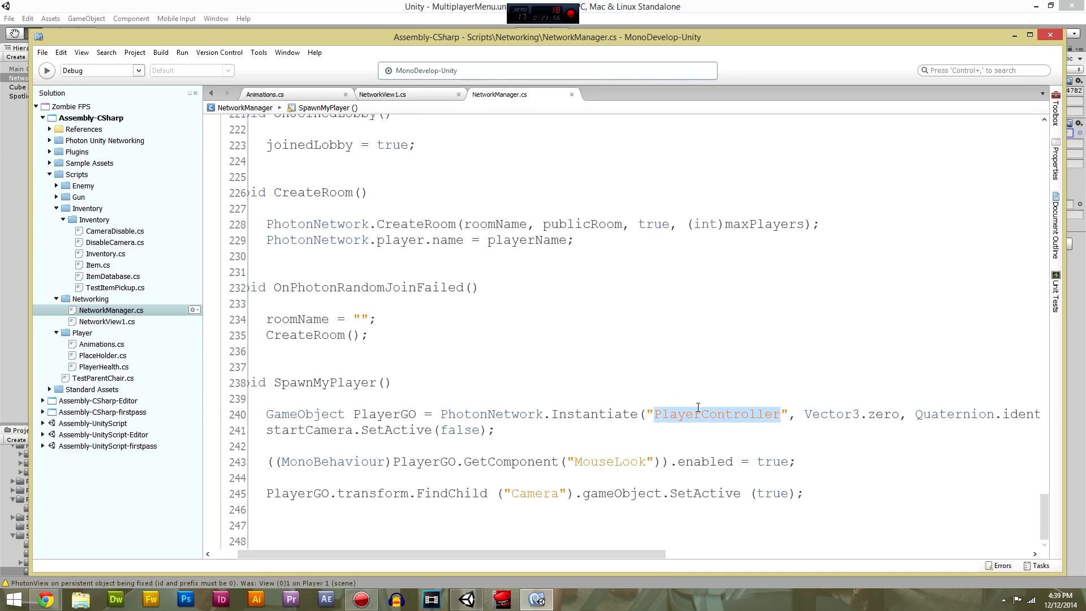
{"action": "type", "text": "Player 1"}
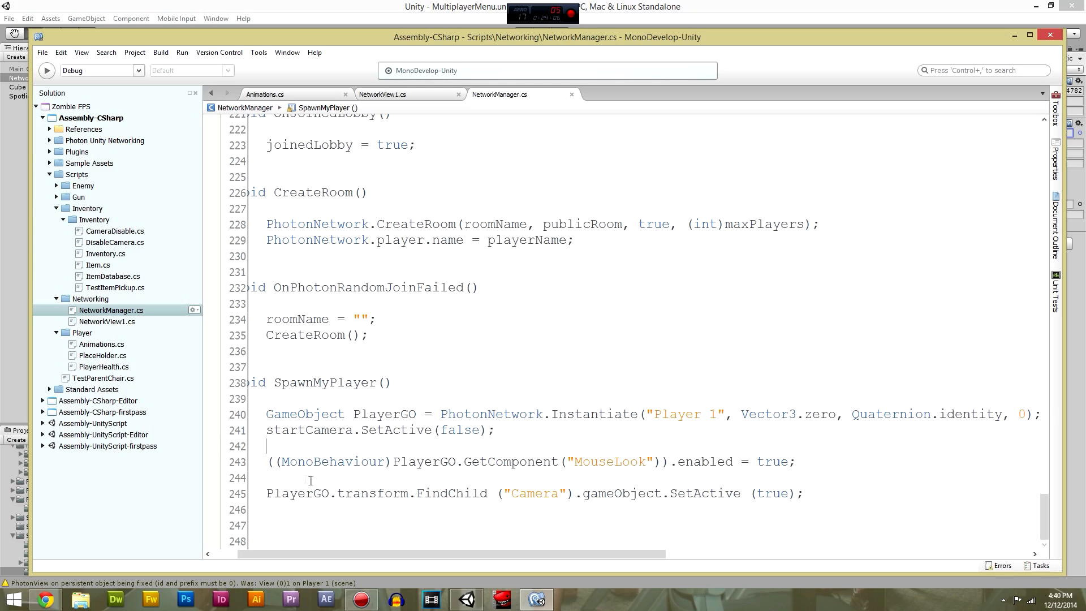
{"action": "left_click_drag", "start_coordinate": [276, 462], "coordinate": [874, 489]}
{"action": "left_click", "coordinate": [872, 490]}
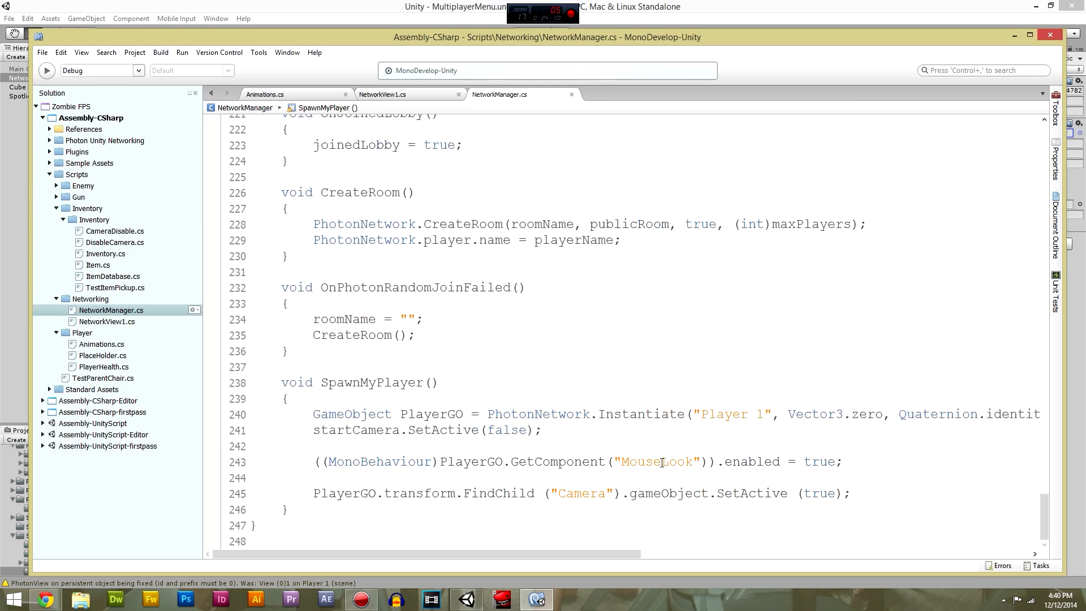
Return to Unity and add the Player 1 prefab from Prefabs/Resources back into the scene.
{"action": "left_click", "coordinate": [907, 5]}
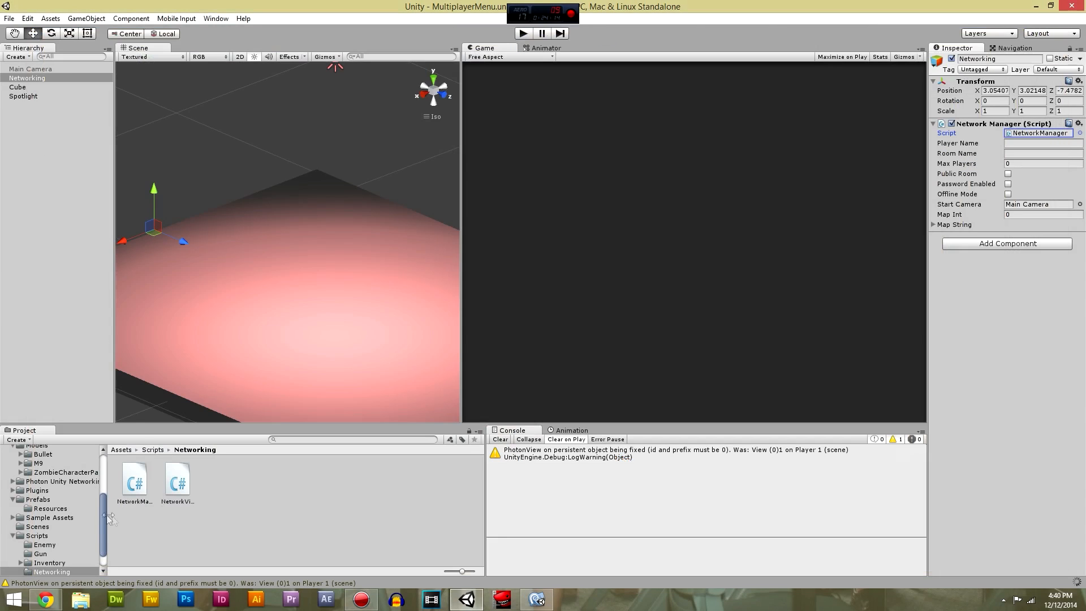
{"action": "left_click", "coordinate": [50, 508]}
{"action": "left_click_drag", "start_coordinate": [134, 480], "coordinate": [23, 159]}
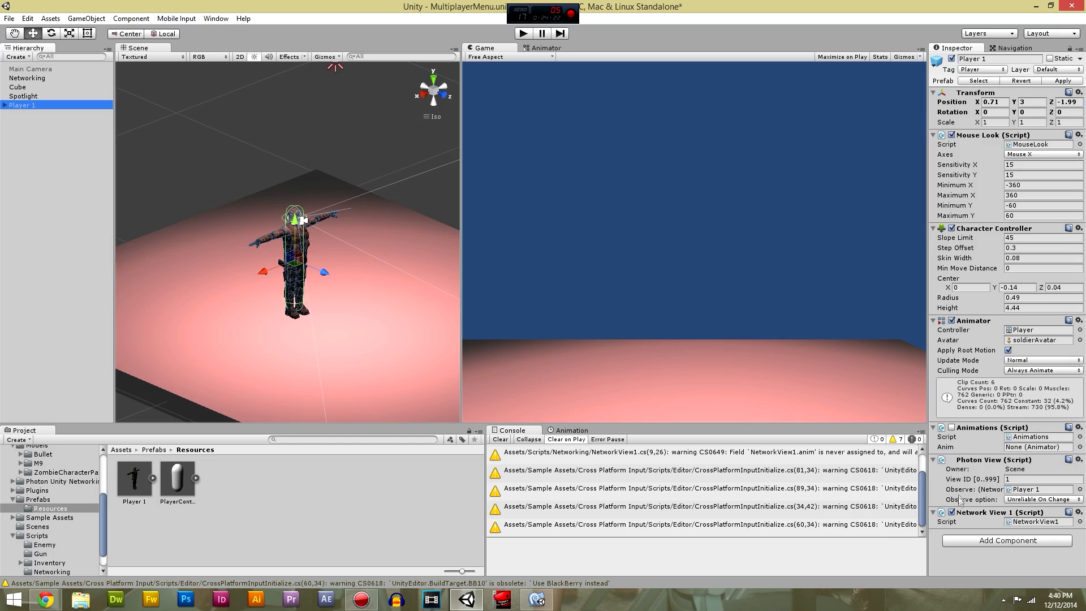
Disable Player 1's Mouse Look script and deactivate its child Camera object, checking the camera name against SpawnMyPlayer in the NetworkManager script.
{"action": "left_click", "coordinate": [952, 135]}
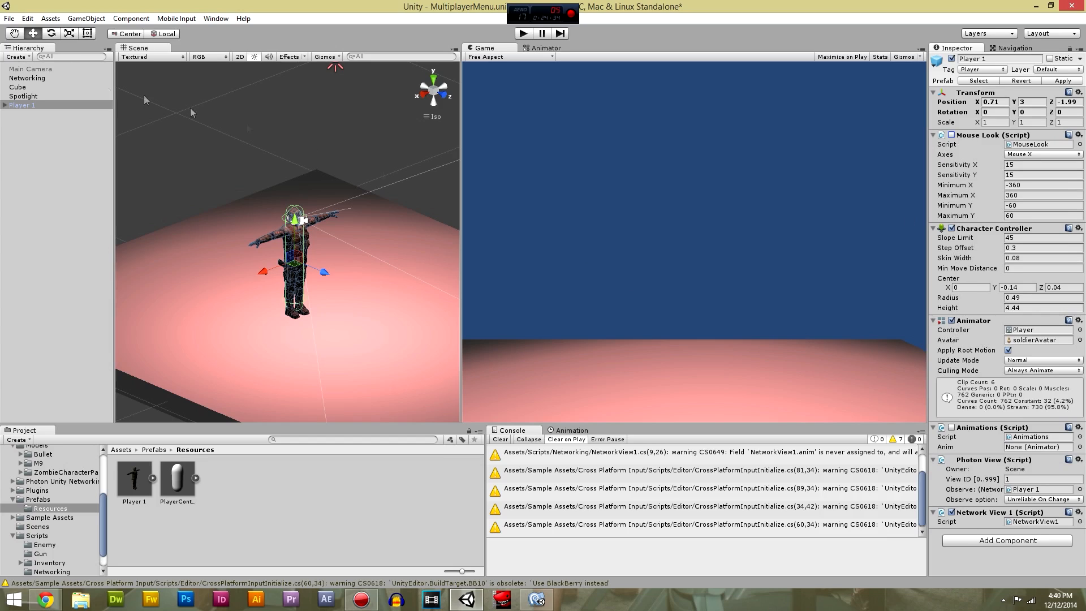
{"action": "left_click", "coordinate": [34, 69]}
{"action": "left_click", "coordinate": [23, 106]}
{"action": "left_click", "coordinate": [5, 105]}
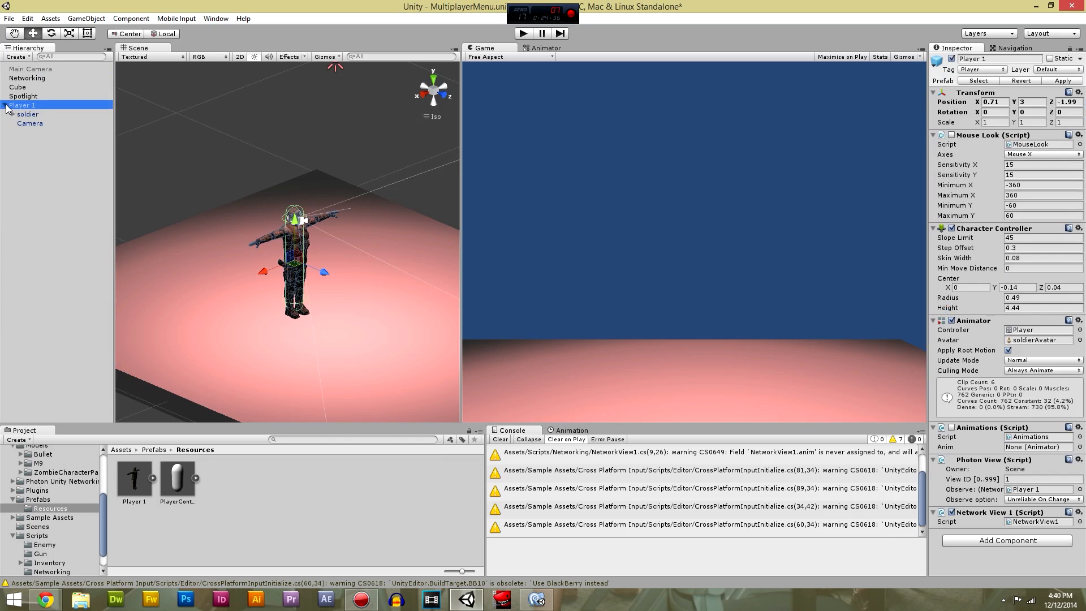
{"action": "left_click", "coordinate": [536, 600]}
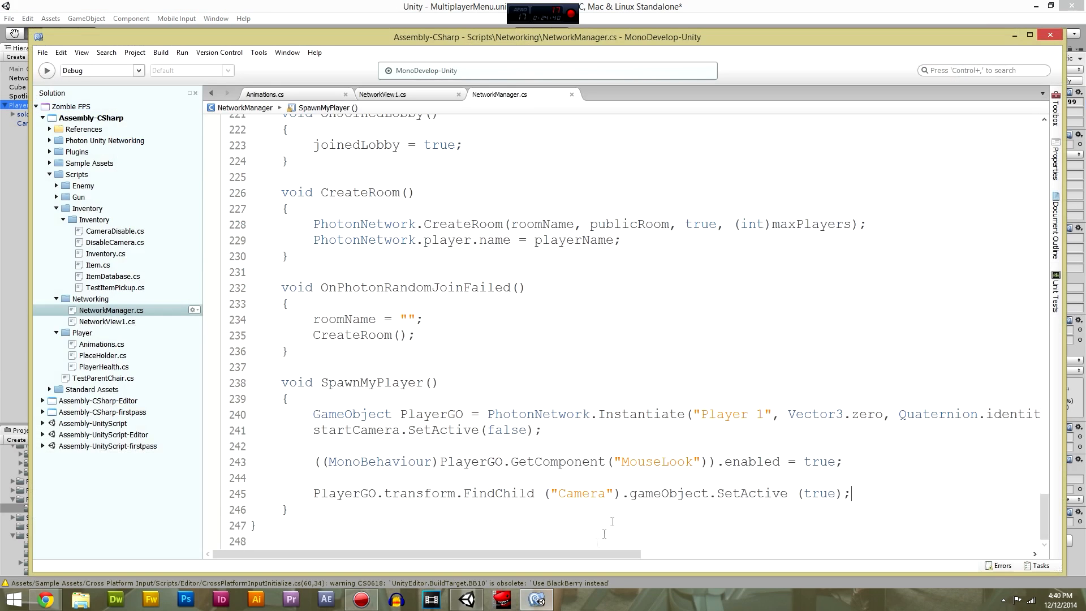
{"action": "left_click", "coordinate": [537, 600]}
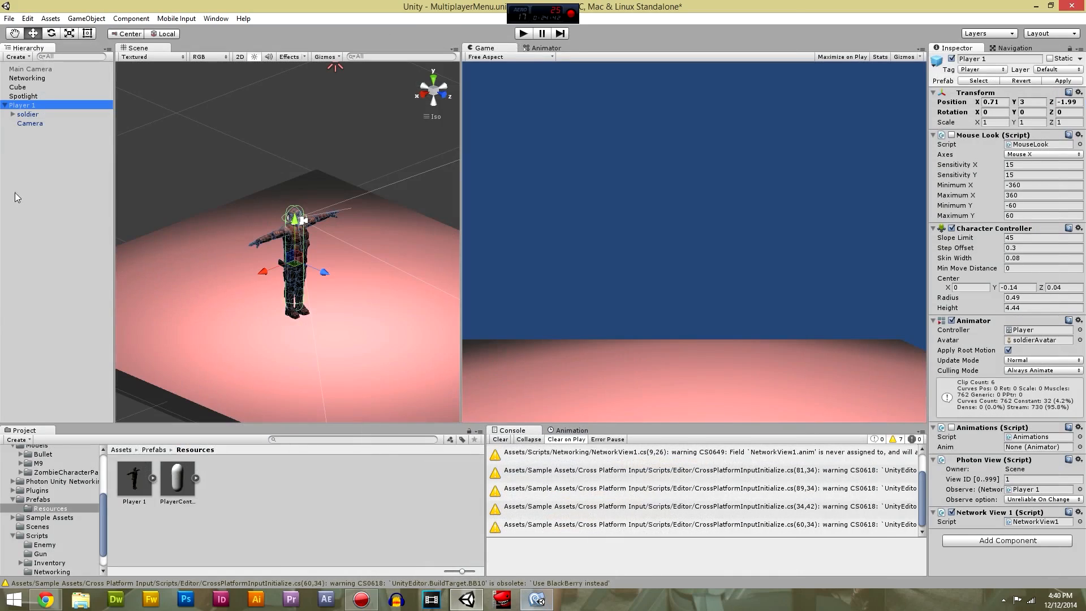
{"action": "left_click", "coordinate": [32, 123]}
{"action": "left_click", "coordinate": [952, 59]}
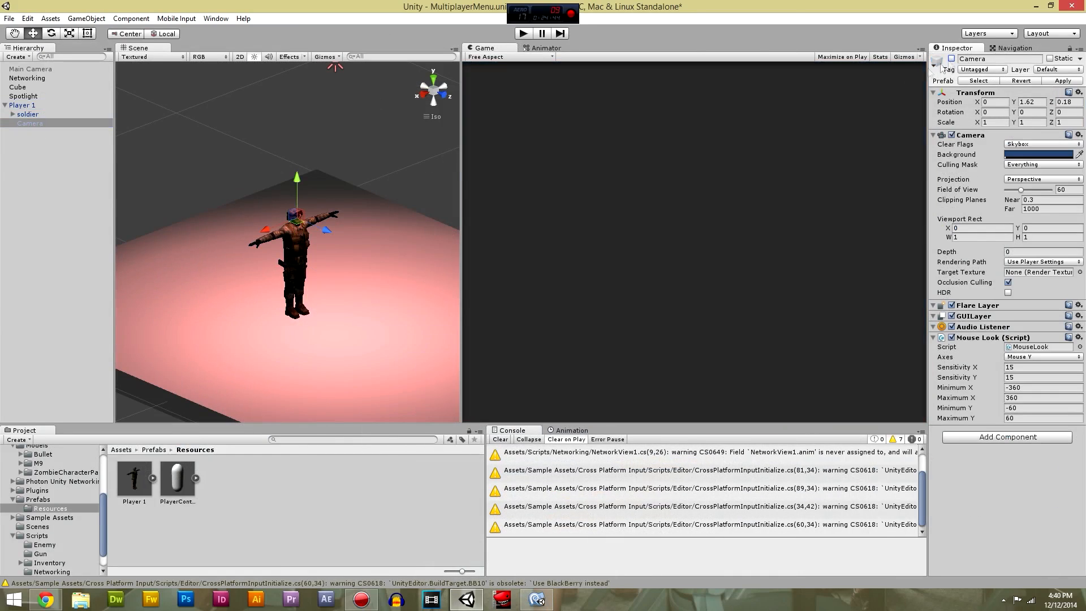
Briefly play-test the scene with Player 1 selected, and delete Player 1 from the scene after stopping.
{"action": "left_click", "coordinate": [292, 273]}
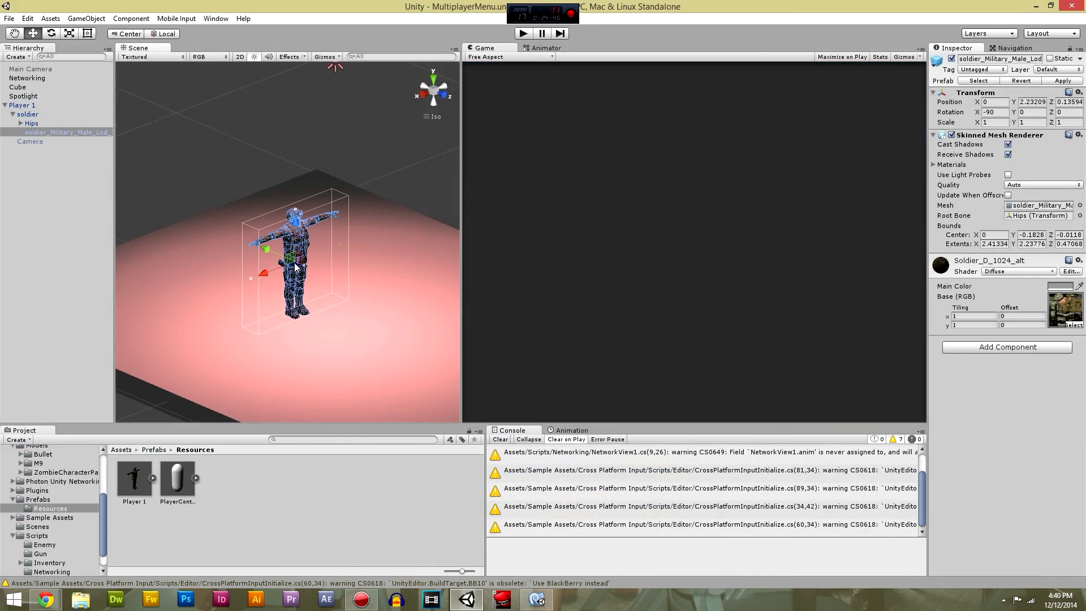
{"action": "left_click", "coordinate": [38, 106]}
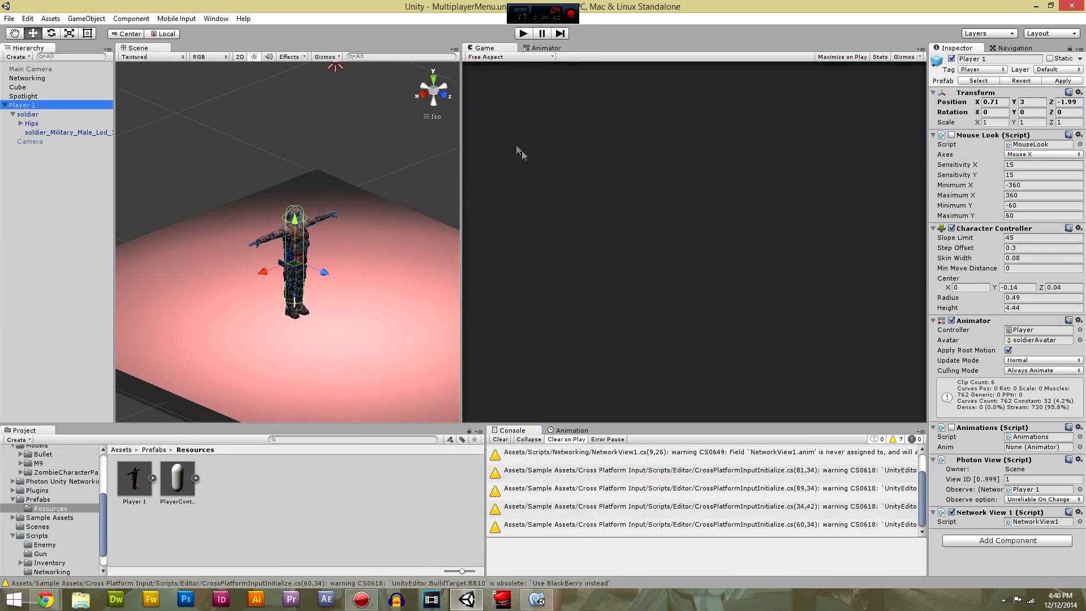
{"action": "left_click", "coordinate": [523, 34]}
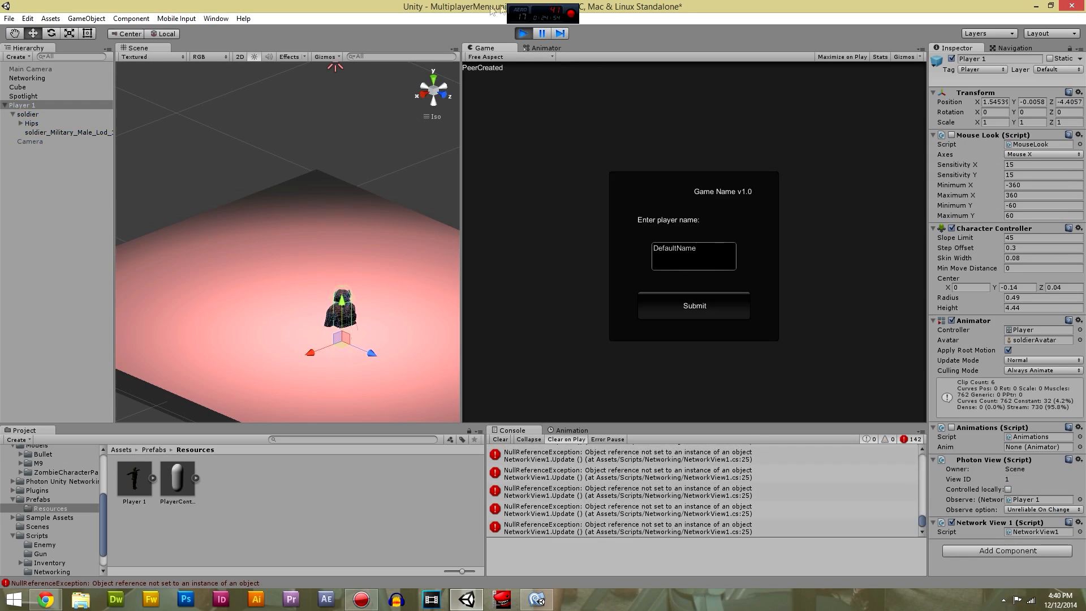
{"action": "left_click", "coordinate": [523, 33]}
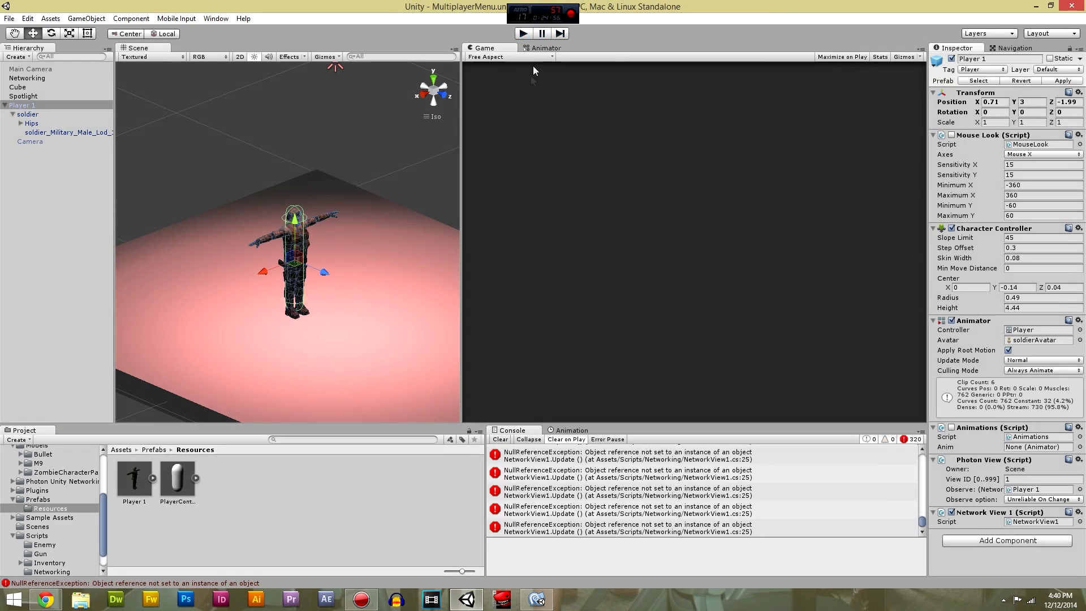
{"action": "left_click", "coordinate": [80, 106]}
{"action": "key", "text": "Delete"}
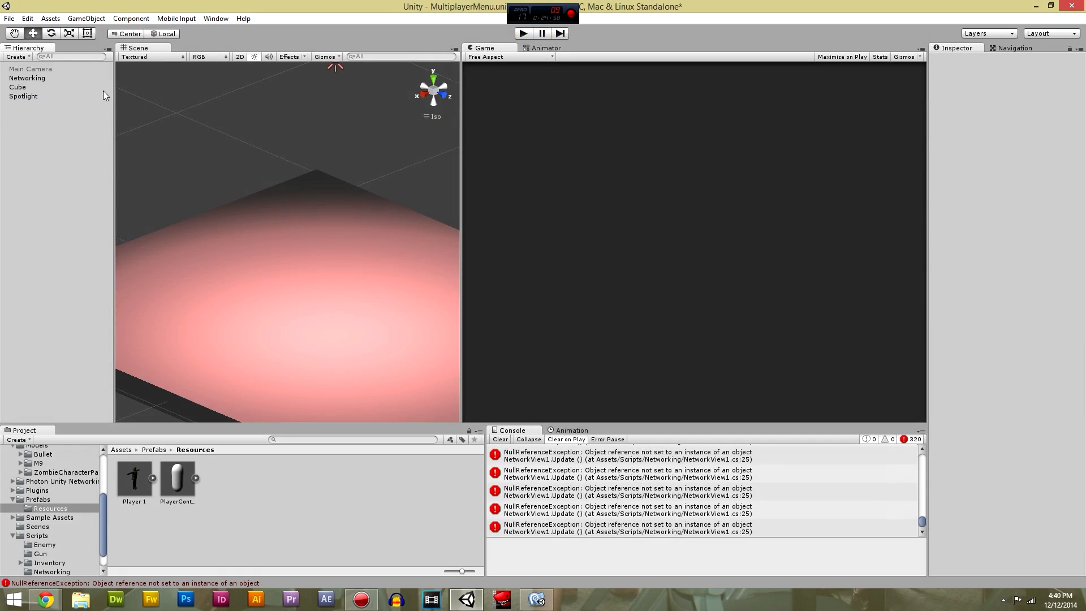
Play-test the menu with player name "Test1" in Offline Mode, spawn the player, and stop the game.
{"action": "left_click", "coordinate": [522, 34]}
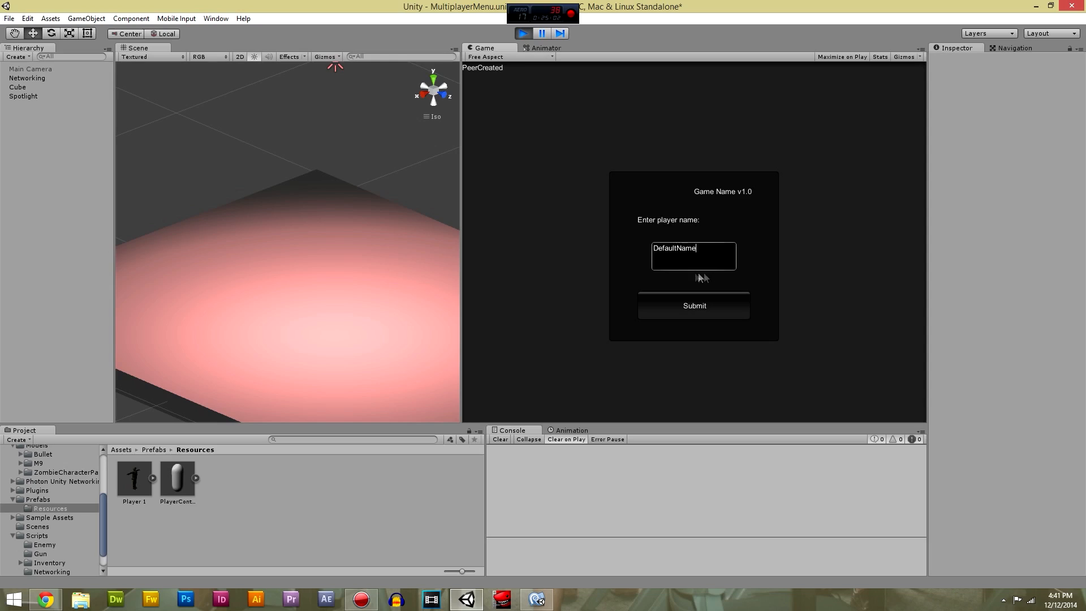
{"action": "left_click_drag", "start_coordinate": [695, 267], "coordinate": [610, 255]}
{"action": "type", "text": "Test1"}
{"action": "left_click", "coordinate": [652, 306]}
{"action": "left_click", "coordinate": [681, 210]}
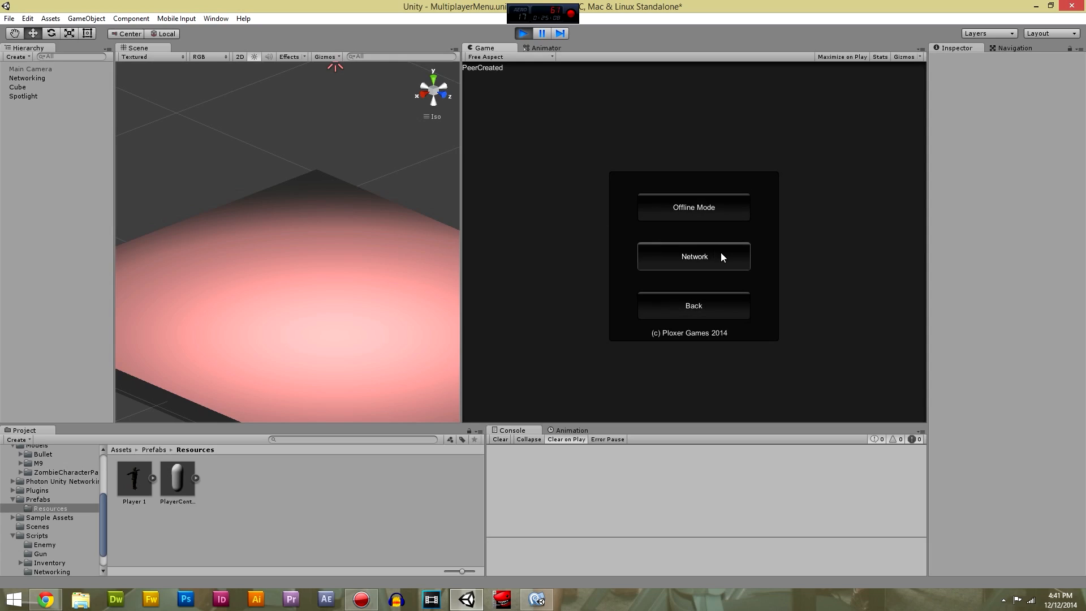
{"action": "left_click", "coordinate": [710, 218]}
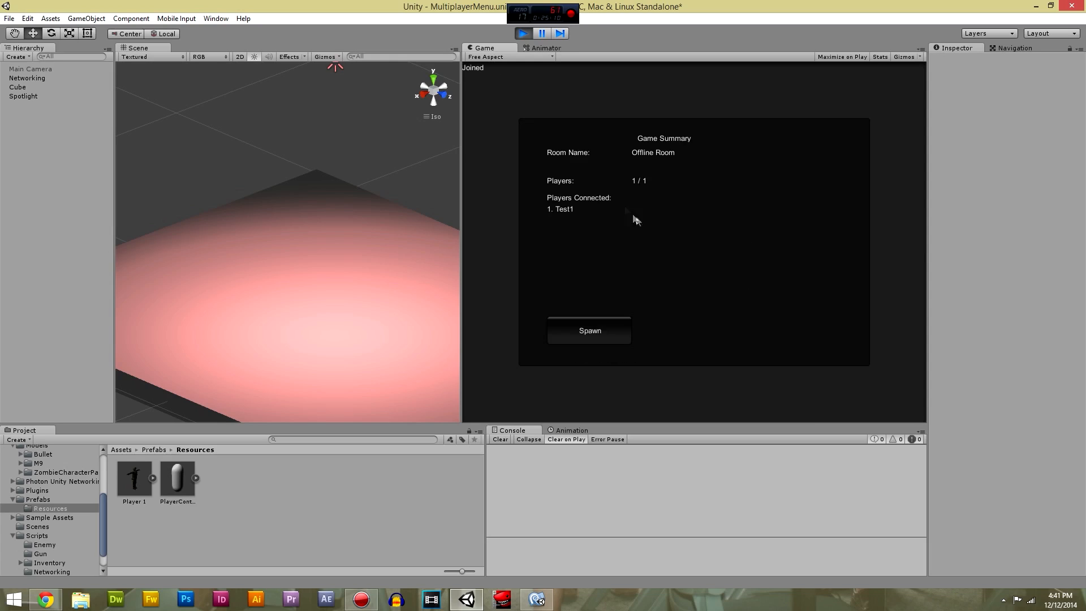
{"action": "left_click", "coordinate": [608, 329]}
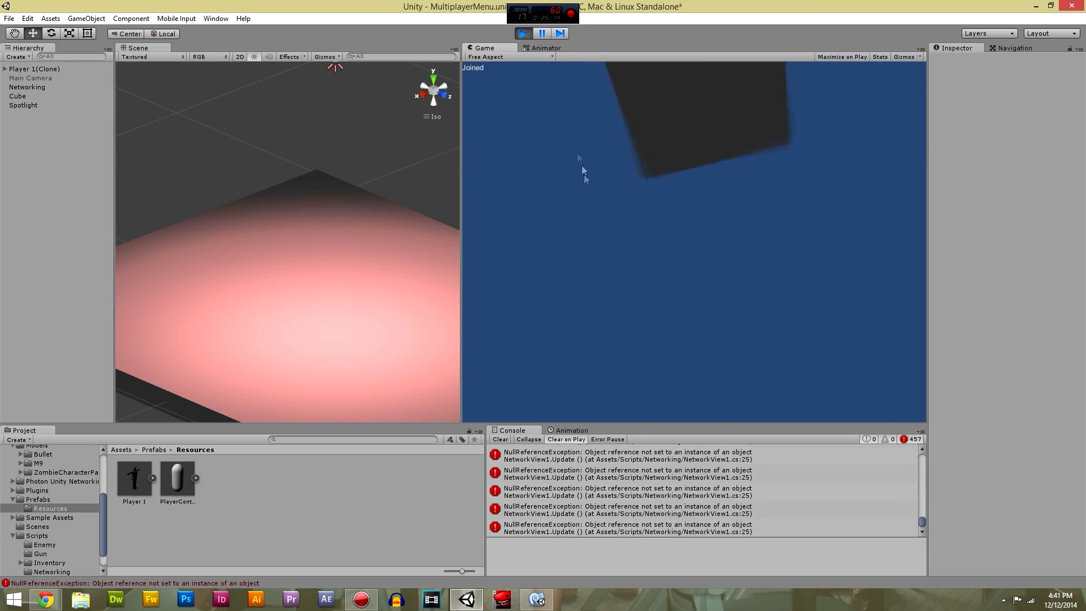
{"action": "left_click", "coordinate": [523, 34]}
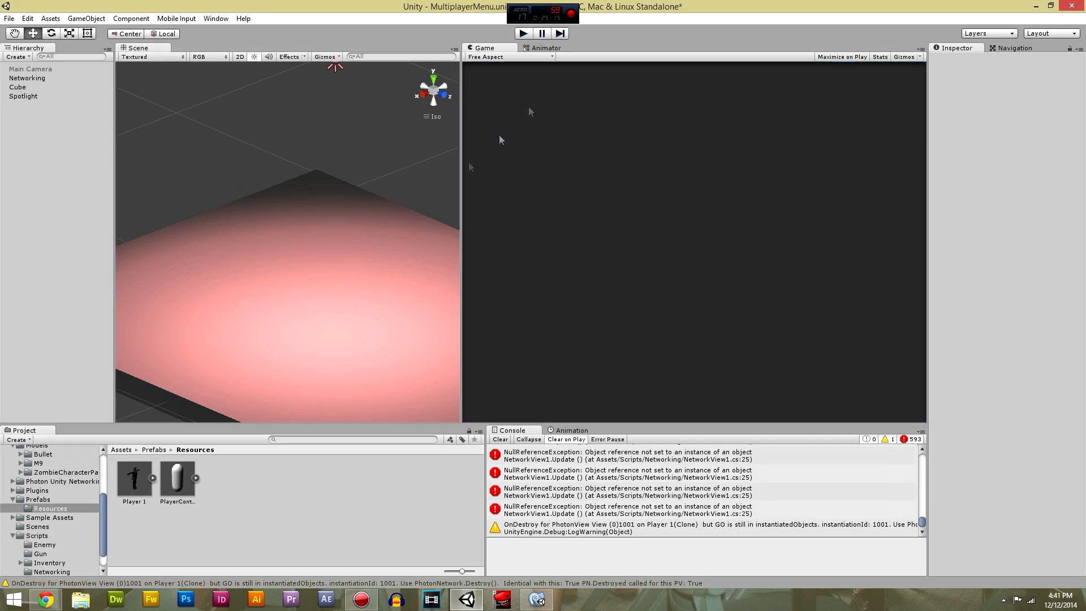
Try replacing Vector3.zero with PlayerGO.transform.position in SpawnMyPlayer's Instantiate call, save the script, and inspect the resulting console error in Unity.
{"action": "left_click", "coordinate": [28, 78]}
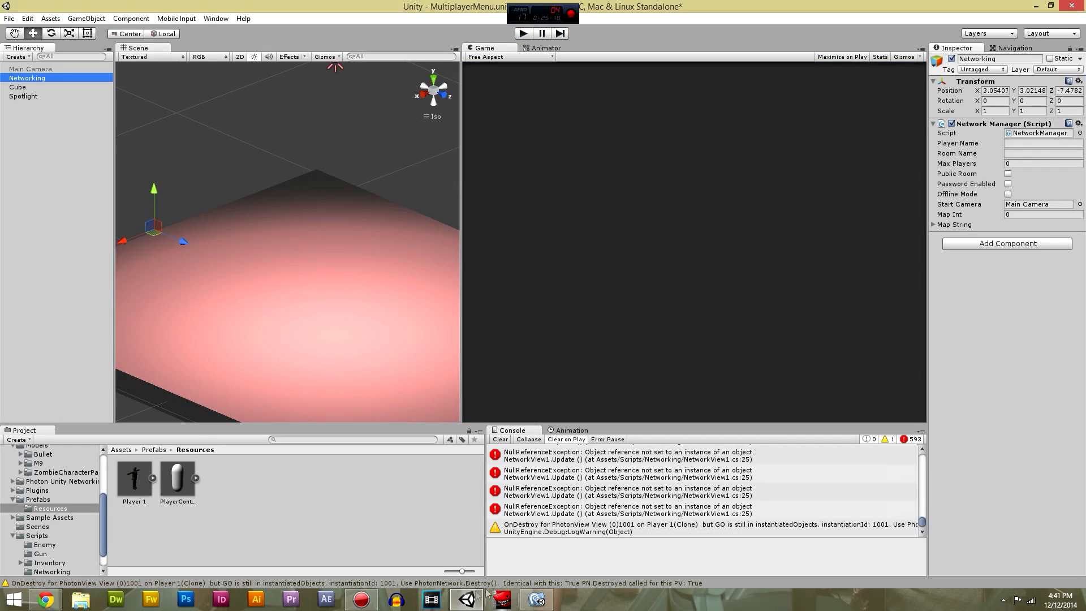
{"action": "left_click", "coordinate": [548, 595]}
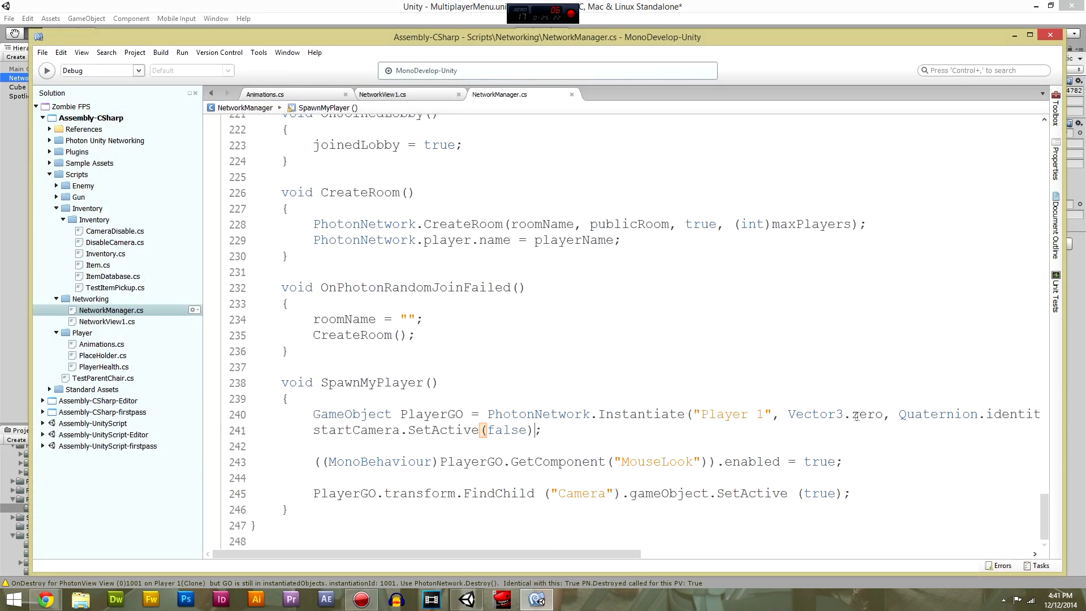
{"action": "left_click_drag", "start_coordinate": [883, 416], "coordinate": [791, 419]}
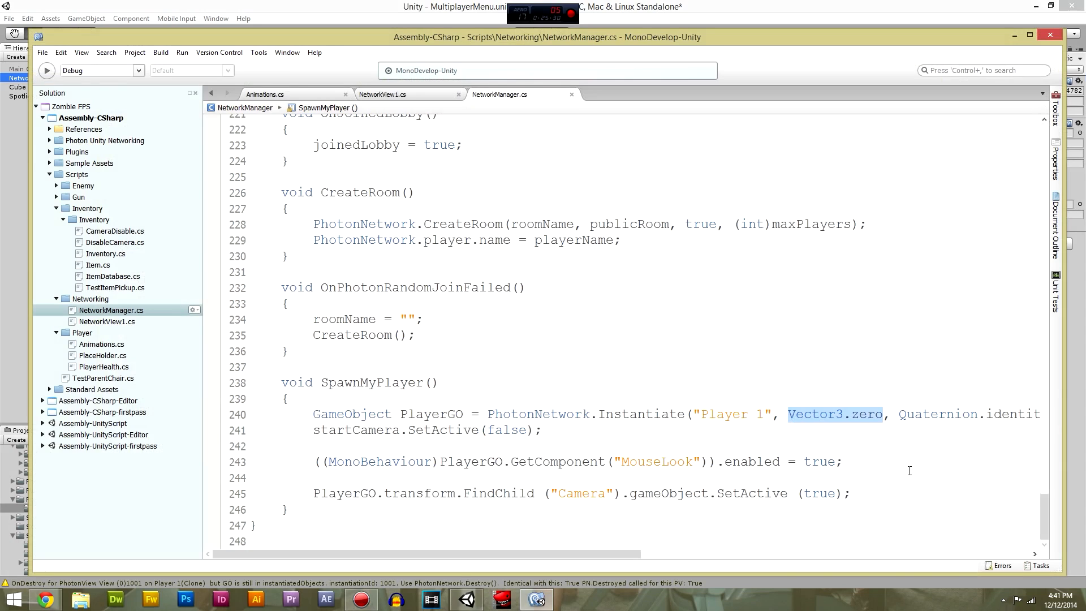
{"action": "type", "text": "Player"}
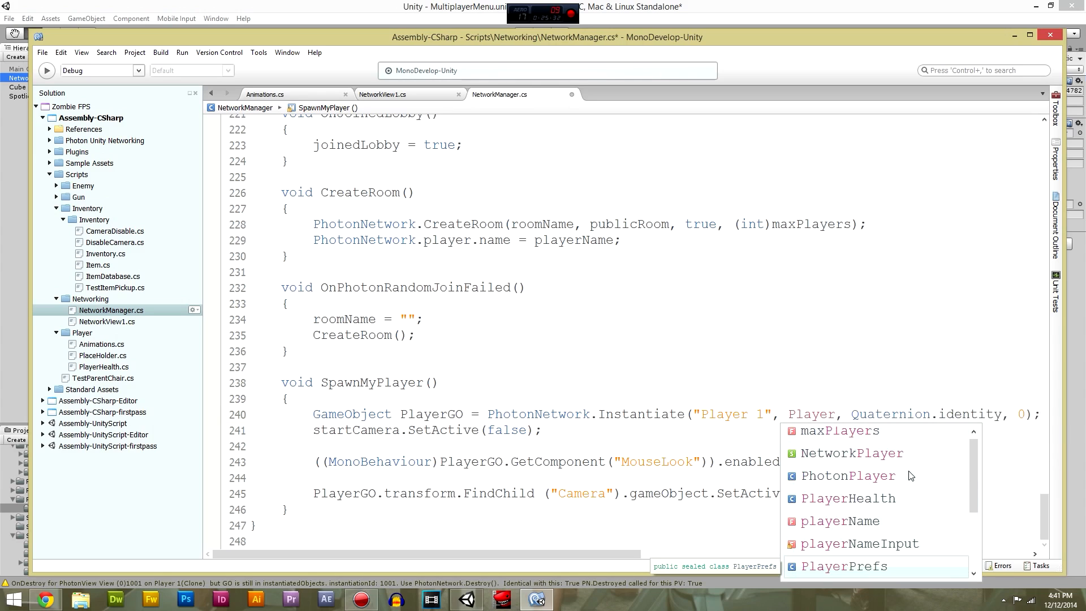
{"action": "type", "text": "GO."}
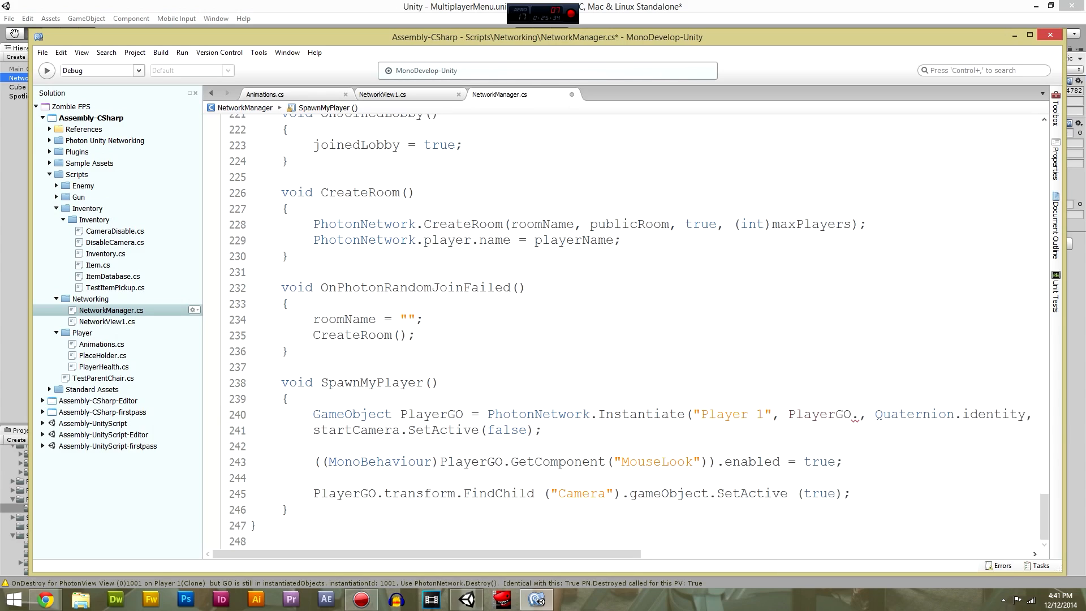
{"action": "type", "text": "transform."}
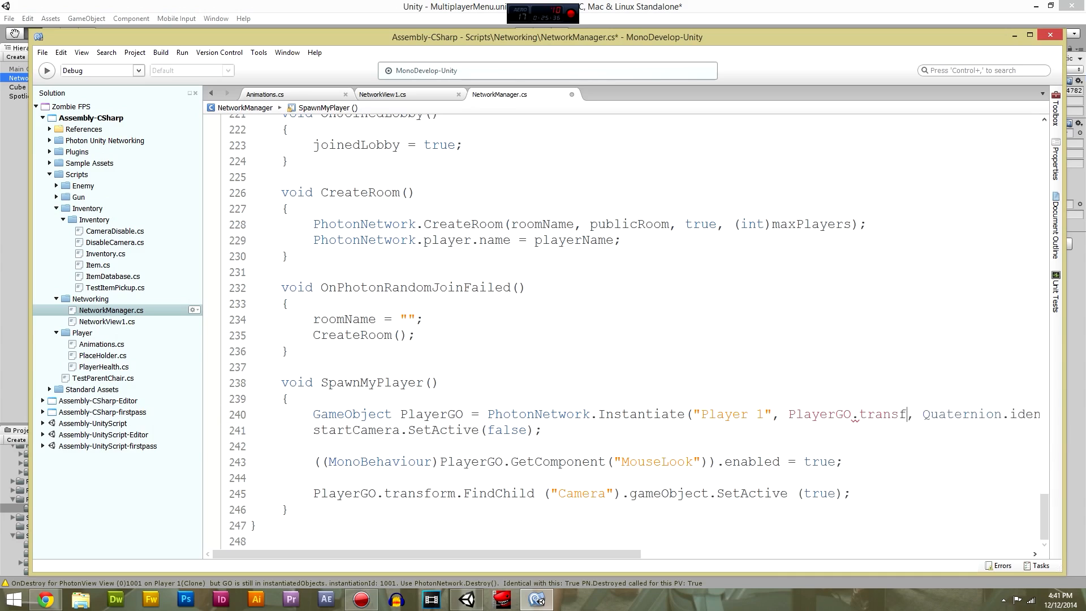
{"action": "type", "text": "position"}
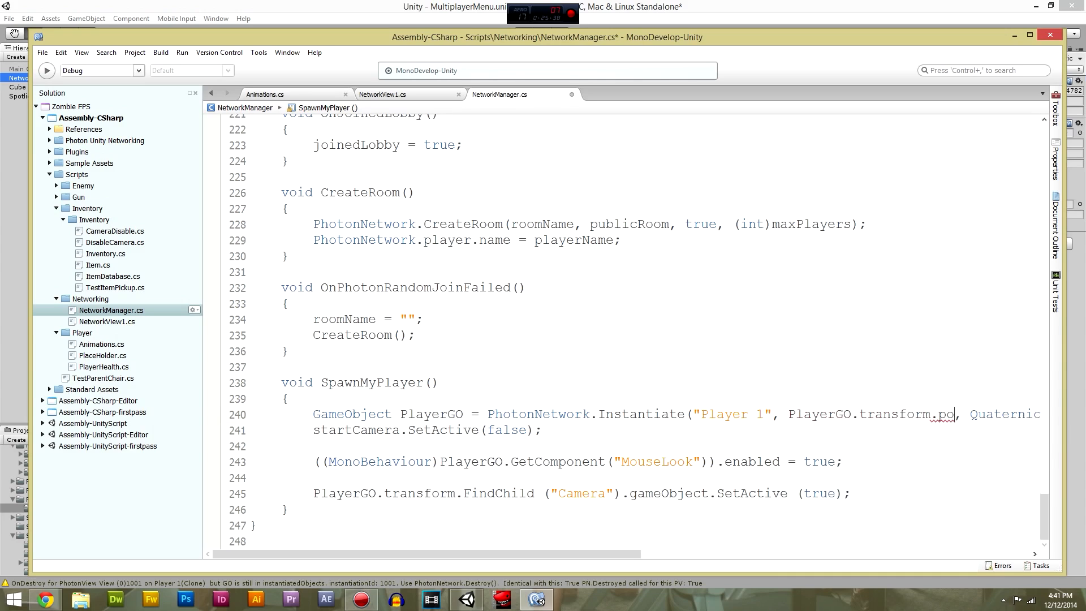
{"action": "key", "text": "ctrl+s"}
{"action": "left_click", "coordinate": [881, 417]}
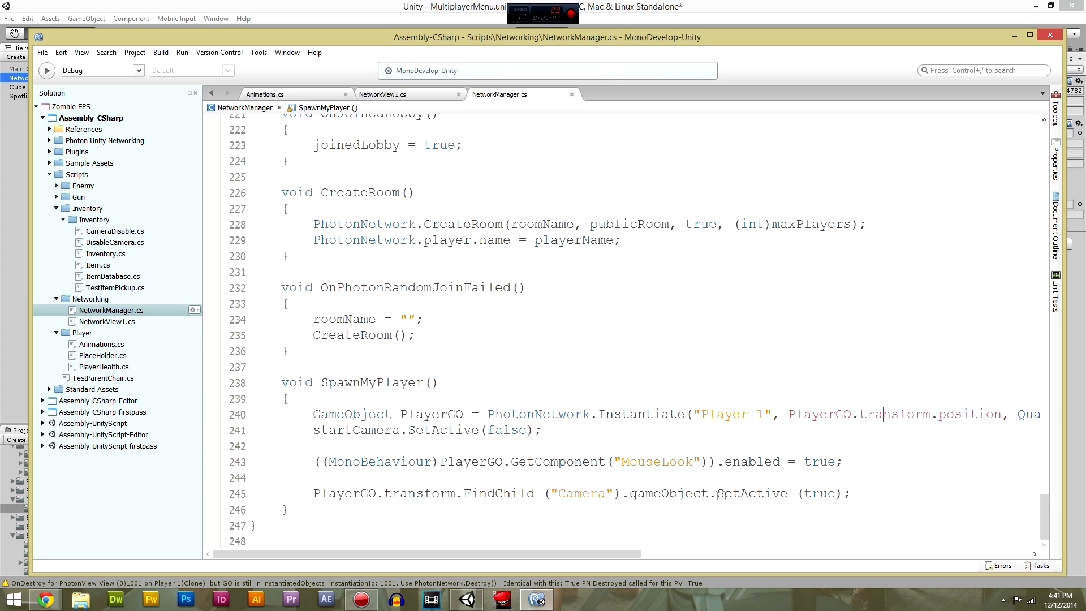
{"action": "left_click", "coordinate": [467, 599]}
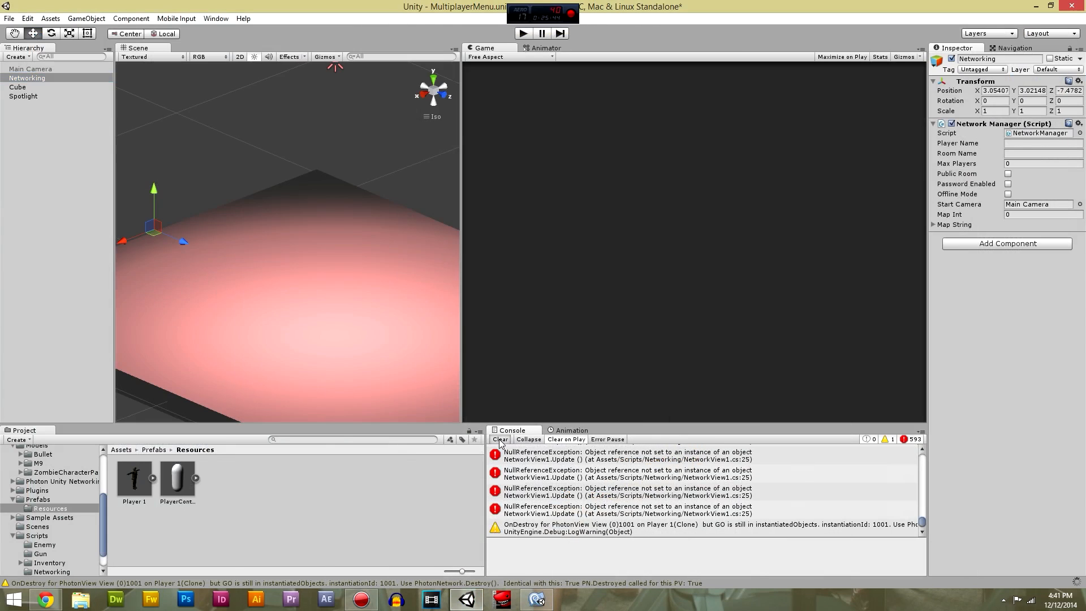
{"action": "left_click", "coordinate": [529, 469]}
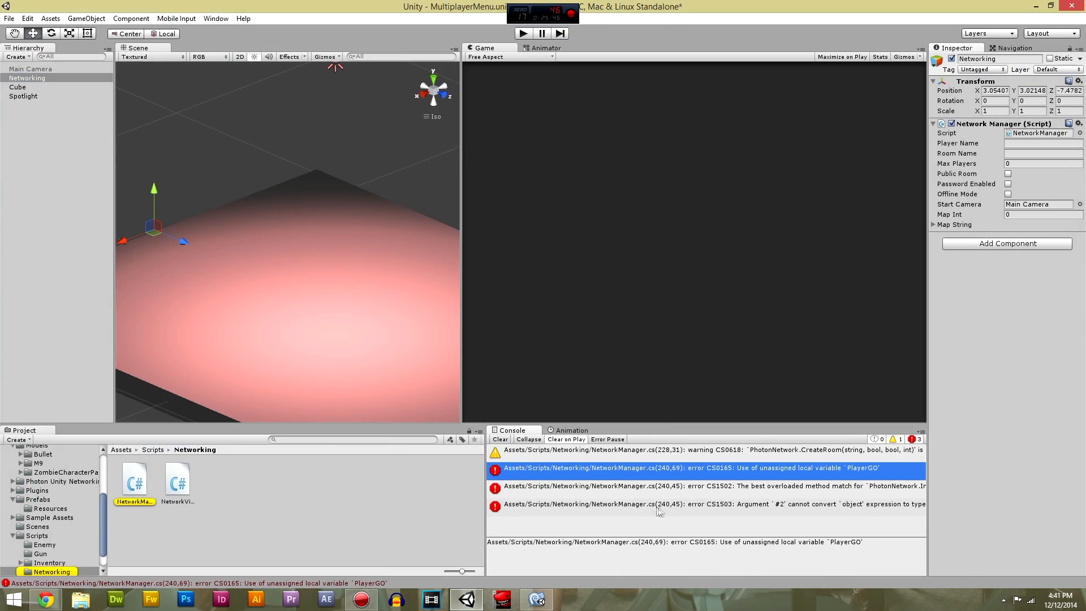
Change the position argument of SpawnMyPlayer's PhotonNetwork.Instantiate call to this.transform.position and save the NetworkManager script.
{"action": "left_click", "coordinate": [536, 600]}
{"action": "left_click", "coordinate": [687, 415]}
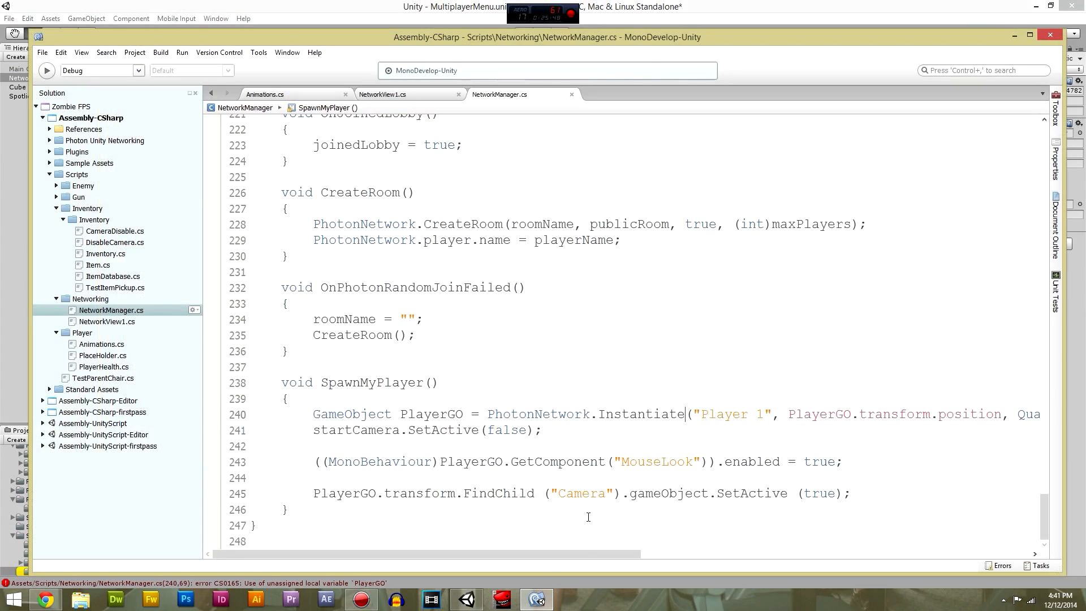
{"action": "left_click_drag", "start_coordinate": [572, 555], "coordinate": [670, 556]}
{"action": "left_click_drag", "start_coordinate": [612, 416], "coordinate": [817, 414]}
{"action": "key", "text": "BackSpace"}
{"action": "key", "text": "BackSpace"}
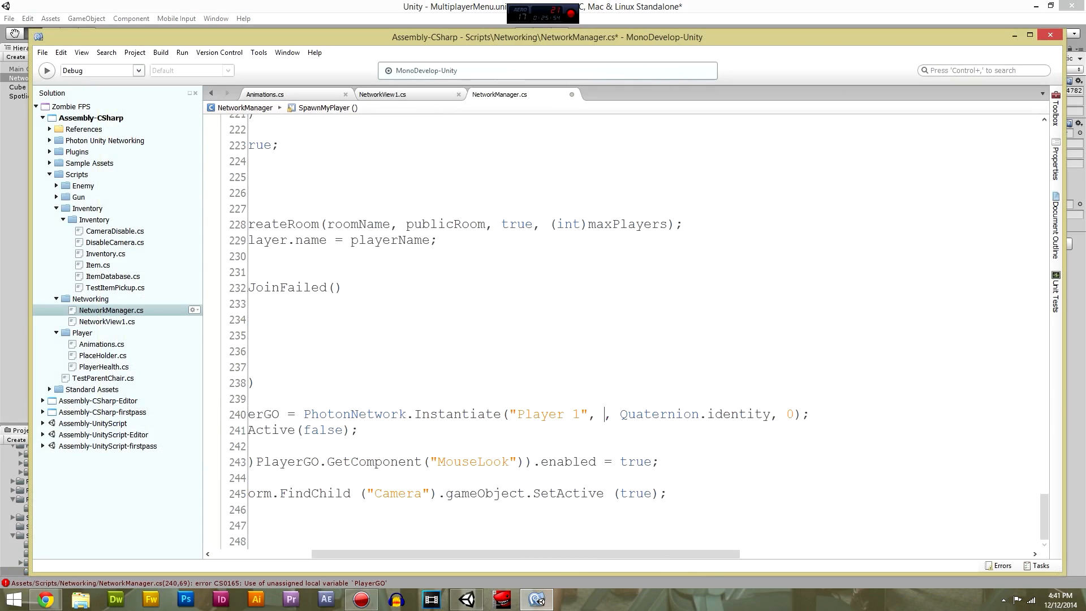
{"action": "type", "text": "This."}
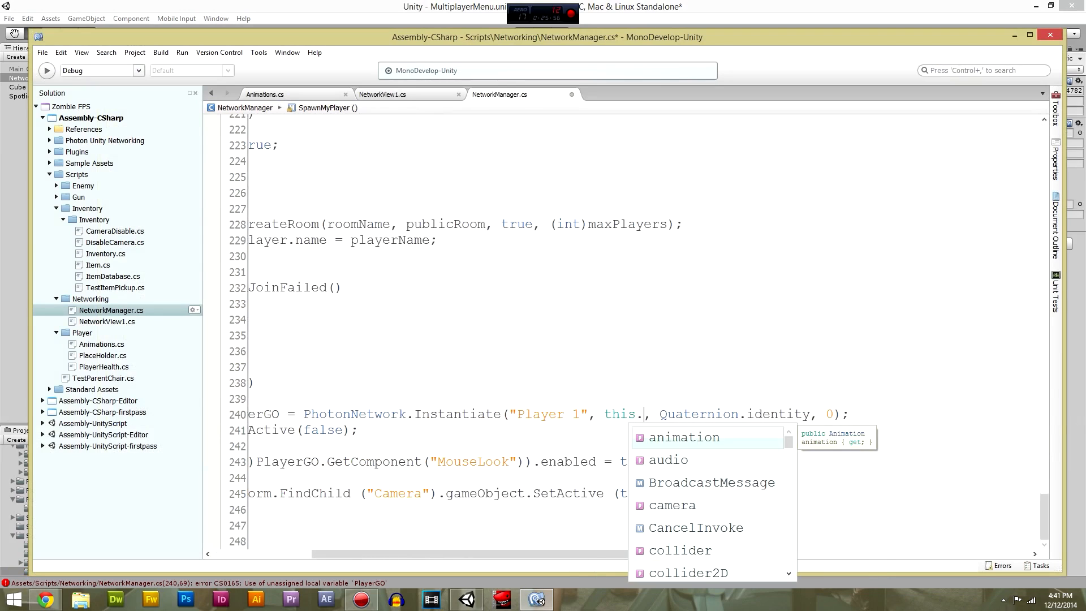
{"action": "type", "text": "transform.po"}
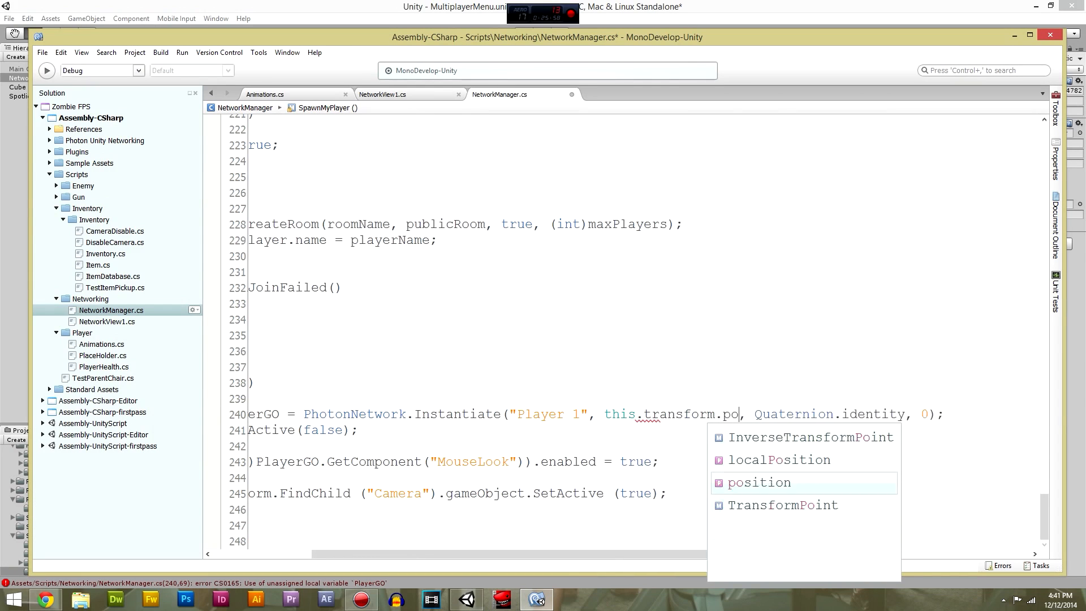
{"action": "key", "text": "Return"}
{"action": "key", "text": "ctrl+s"}
{"action": "scroll", "coordinate": [734, 402], "scroll_direction": "left", "scroll_amount": 3}
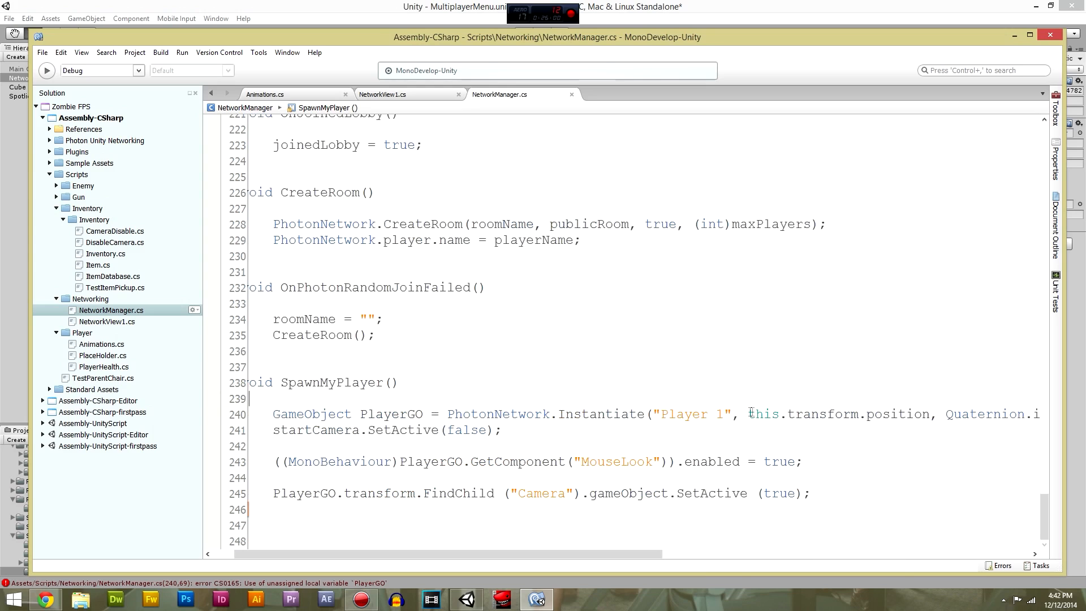
Return to Unity, move the Networking object up and along the Z axis over the lit platform, and save the scene.
{"action": "key", "text": "alt+Tab"}
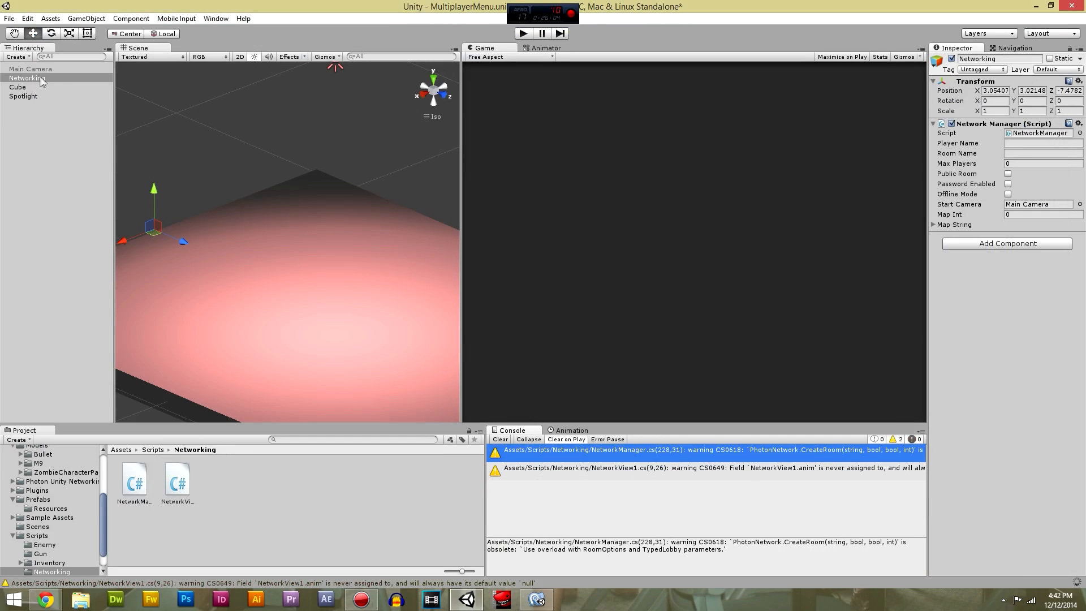
{"action": "right_click_drag", "start_coordinate": [293, 264], "coordinate": [436, 264]}
{"action": "left_click_drag", "start_coordinate": [164, 238], "coordinate": [164, 186]}
{"action": "left_click_drag", "start_coordinate": [205, 238], "coordinate": [328, 237]}
{"action": "key", "text": "ctrl+s"}
{"action": "left_click", "coordinate": [393, 172]}
Play-test the game in Offline Mode with the default player name, spawn the soldier, and stop the game.
{"action": "left_click", "coordinate": [523, 33]}
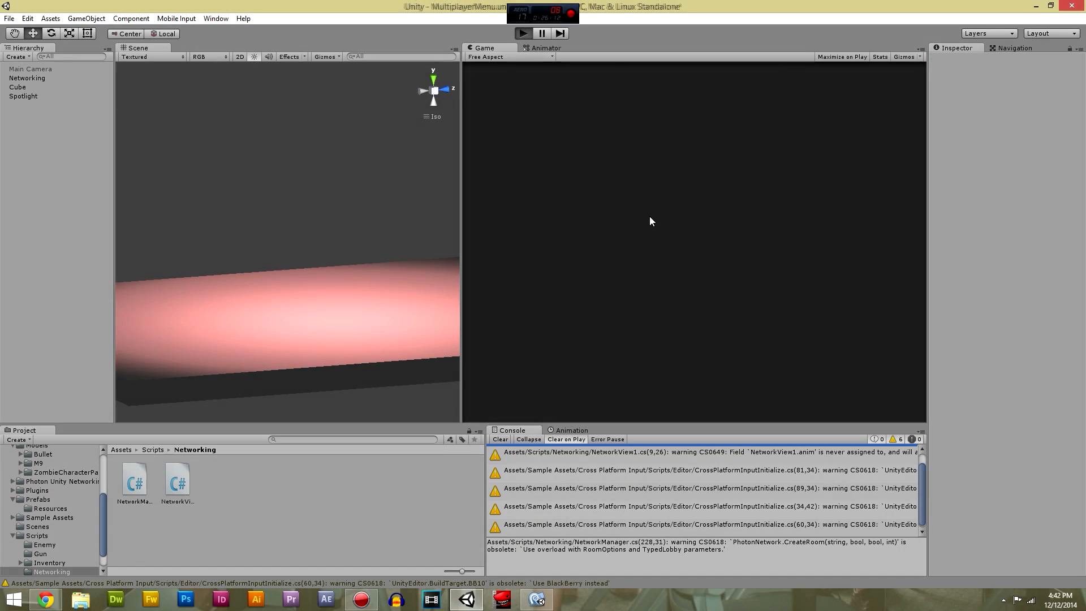
{"action": "left_click", "coordinate": [701, 308]}
{"action": "left_click", "coordinate": [687, 218]}
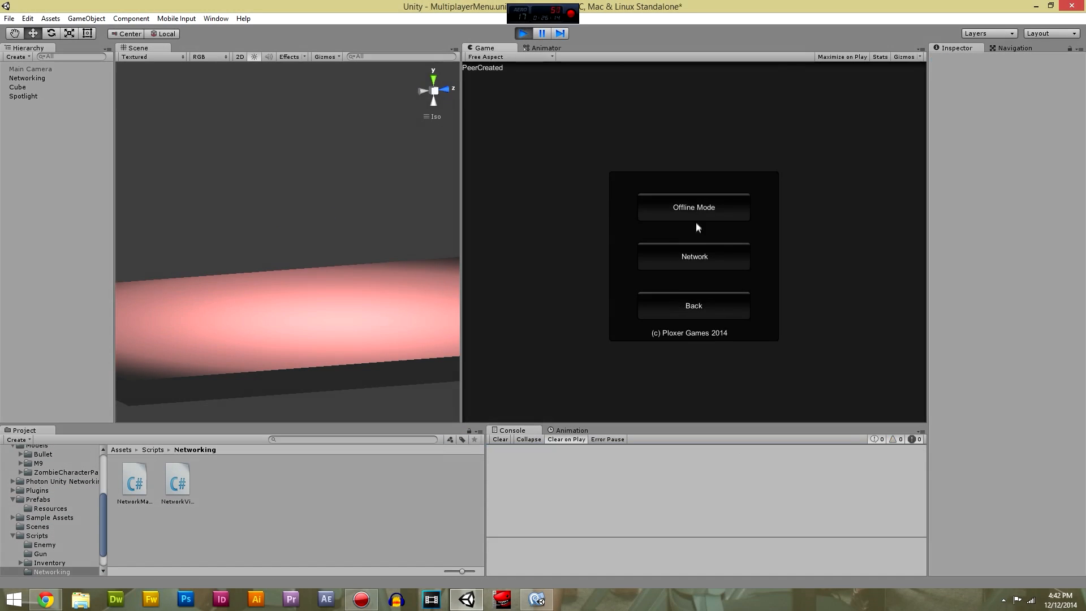
{"action": "left_click", "coordinate": [695, 221]}
{"action": "left_click", "coordinate": [600, 328]}
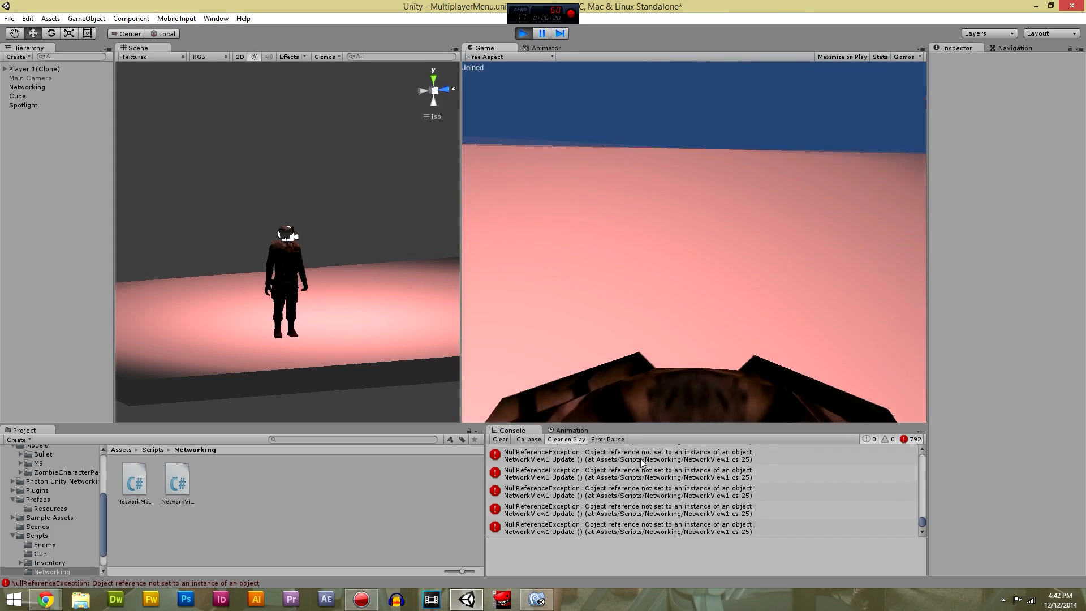
{"action": "key", "text": "ctrl+p"}
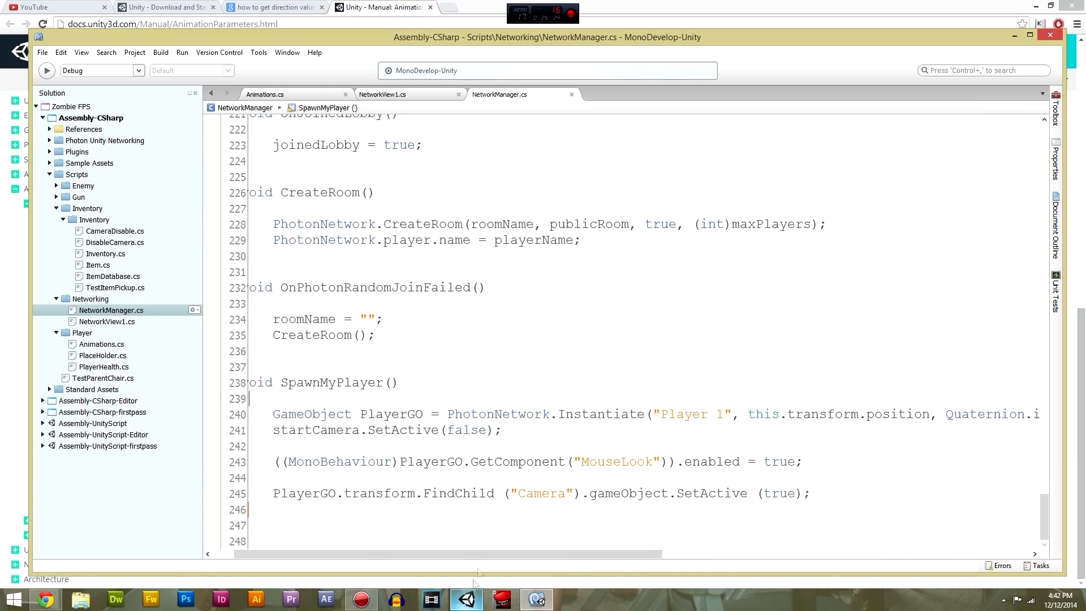
Review the animation SetFloat lines and the Animator declaration in the NetworkView1 script.
{"action": "left_click", "coordinate": [485, 526]}
{"action": "left_click", "coordinate": [403, 94]}
{"action": "scroll", "coordinate": [492, 310], "scroll_direction": "down", "scroll_amount": 2}
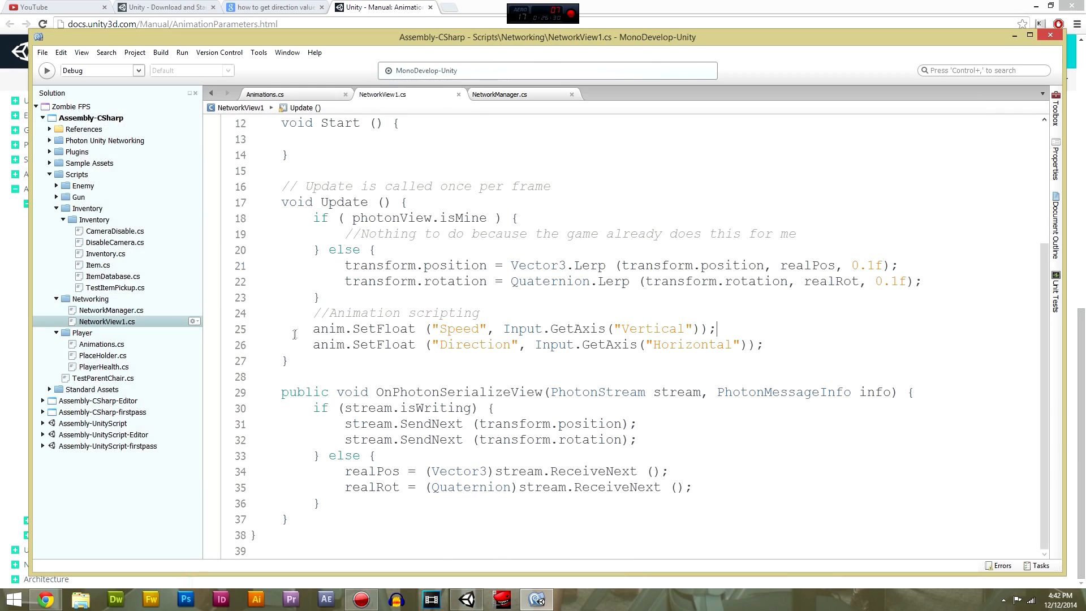
{"action": "left_click_drag", "start_coordinate": [314, 328], "coordinate": [784, 339]}
{"action": "left_click", "coordinate": [783, 339]}
{"action": "scroll", "coordinate": [684, 348], "scroll_direction": "up", "scroll_amount": 3}
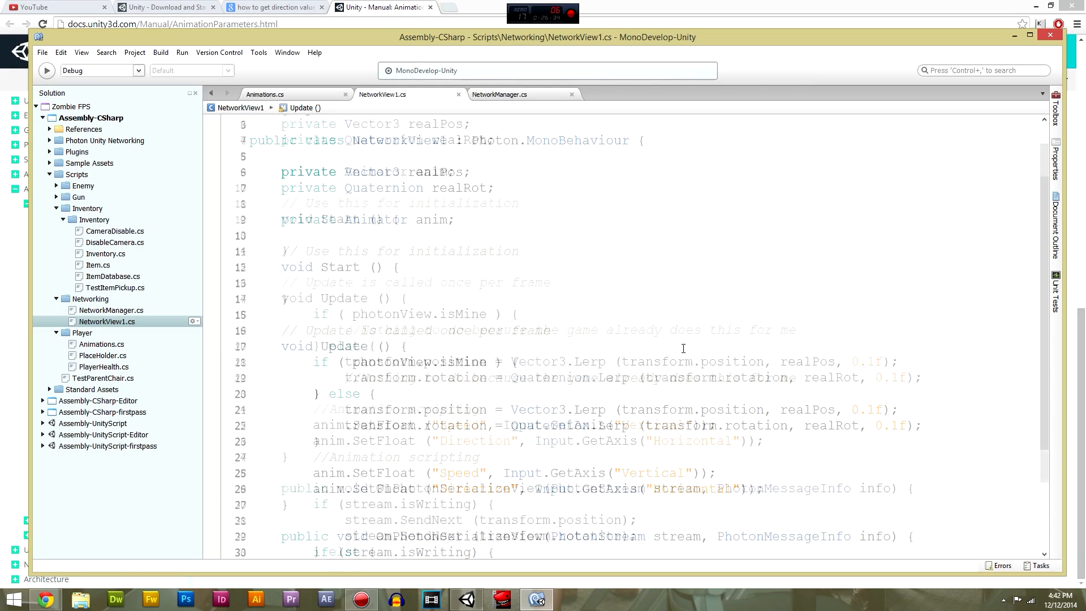
{"action": "scroll", "coordinate": [683, 349], "scroll_direction": "down", "scroll_amount": 2}
{"action": "scroll", "coordinate": [683, 349], "scroll_direction": "down", "scroll_amount": 1}
{"action": "scroll", "coordinate": [683, 349], "scroll_direction": "up", "scroll_amount": 4}
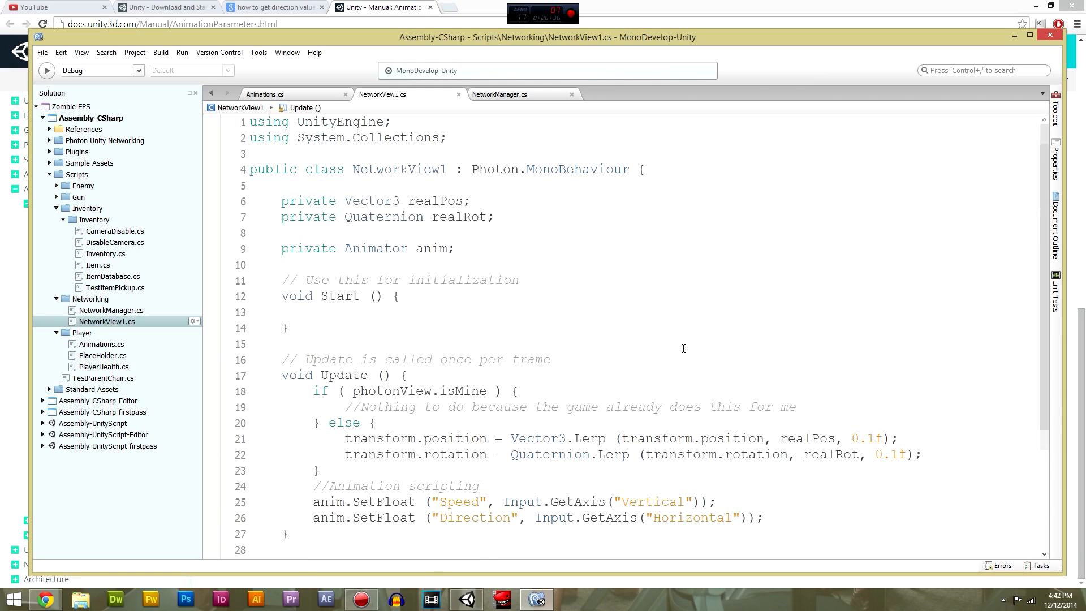
{"action": "scroll", "coordinate": [684, 348], "scroll_direction": "down", "scroll_amount": 1}
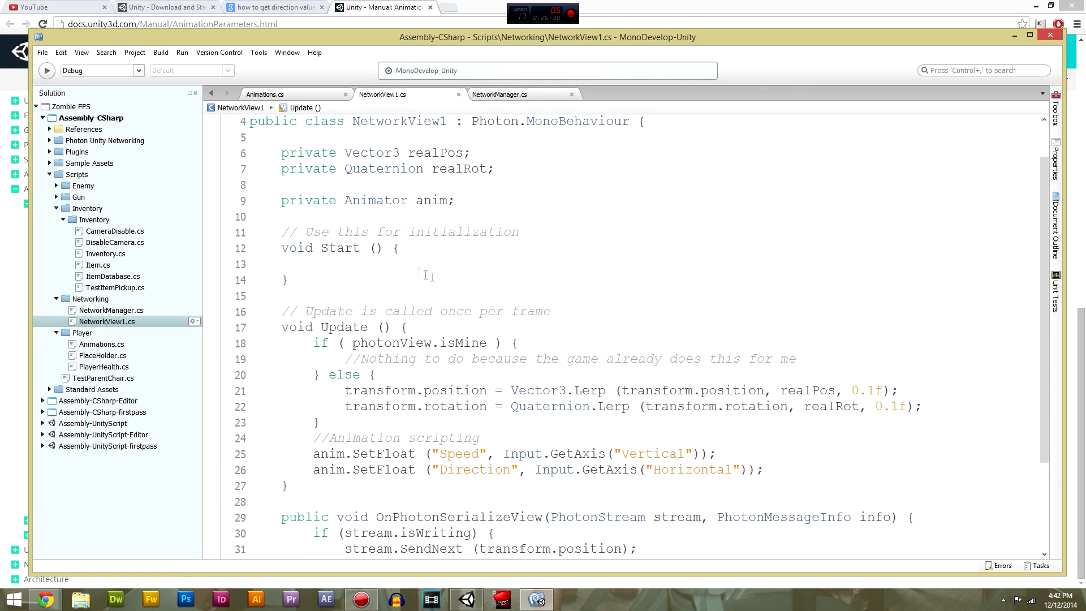
Change the Animator anim variable in NetworkView1 from private to public and save the script.
{"action": "double_click", "coordinate": [299, 200]}
{"action": "type", "text": "o"}
{"action": "key", "text": "BackSpace"}
{"action": "type", "text": "public"}
{"action": "key", "text": "ctrl+s"}
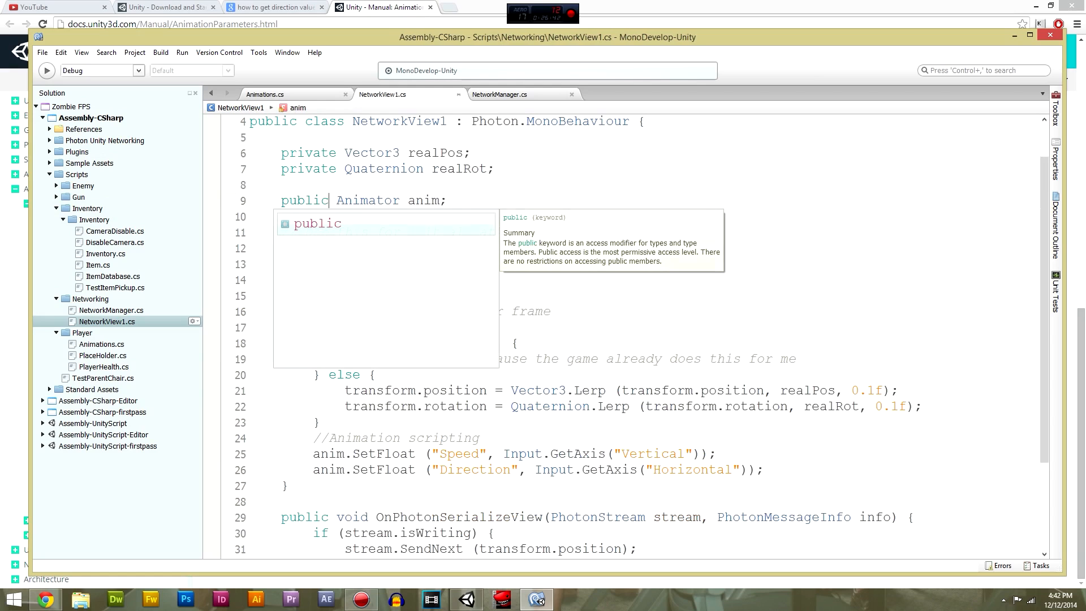
{"action": "left_click", "coordinate": [349, 172]}
Switch to Unity, run the game with the default player name, and enter the Offline Room up to its Game Summary.
{"action": "key", "text": "alt+Tab"}
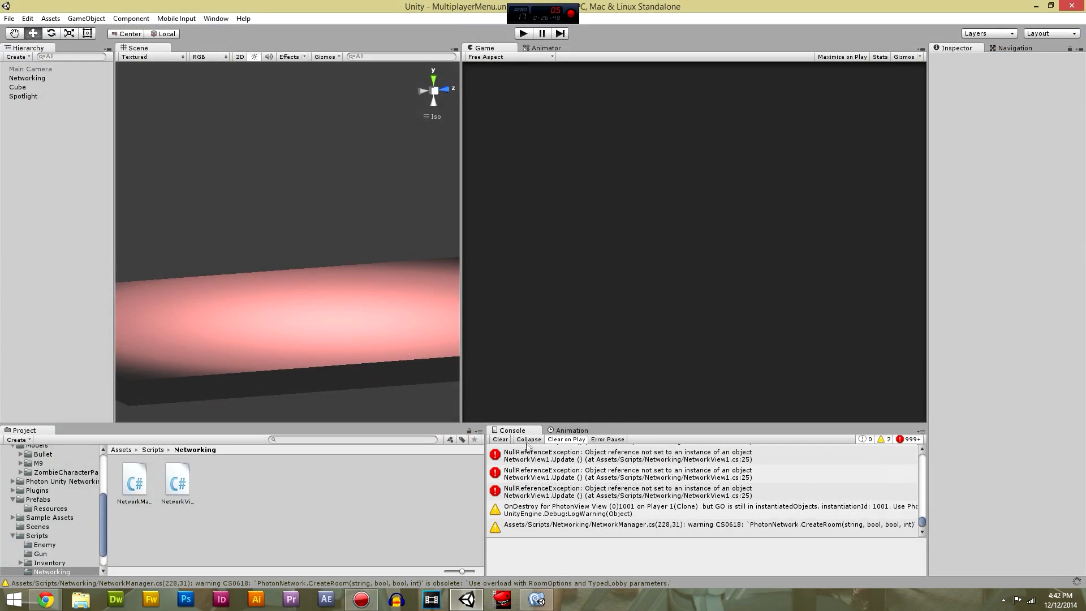
{"action": "left_click", "coordinate": [524, 33]}
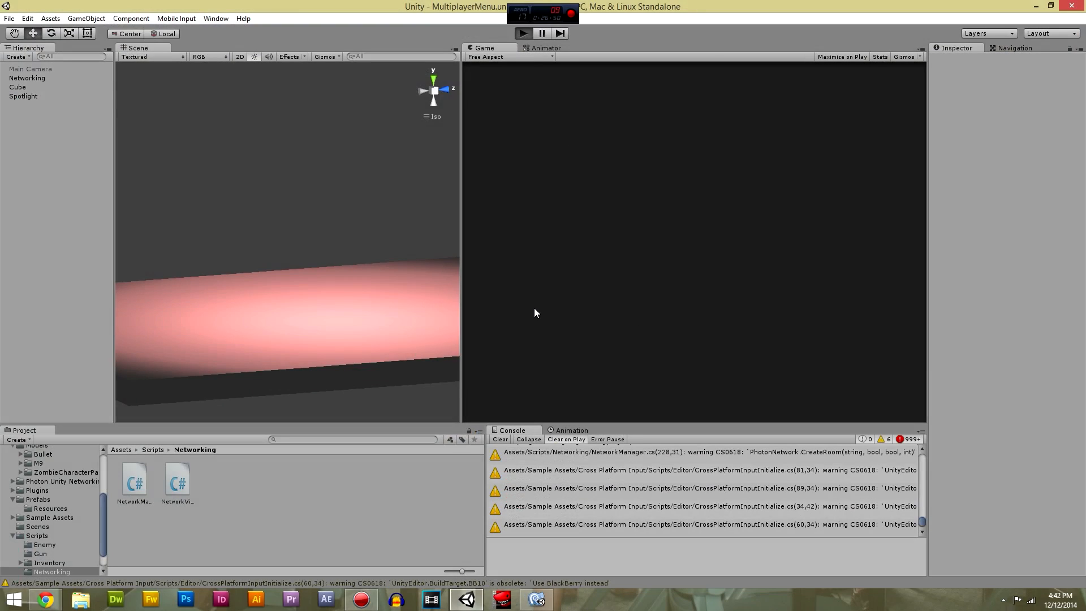
{"action": "left_click", "coordinate": [659, 305]}
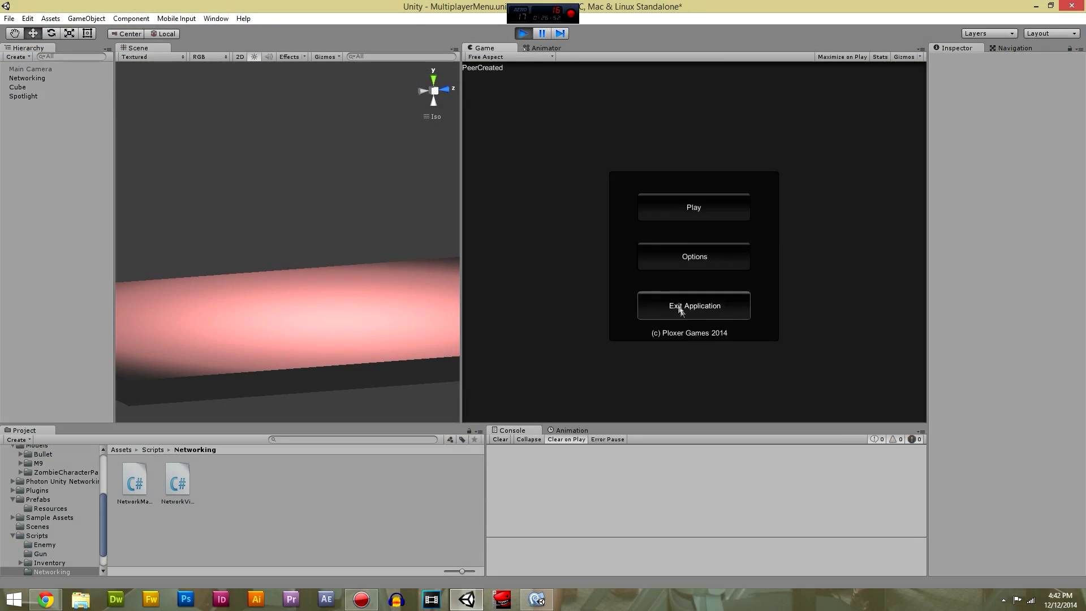
{"action": "left_click", "coordinate": [659, 206]}
{"action": "left_click", "coordinate": [679, 203]}
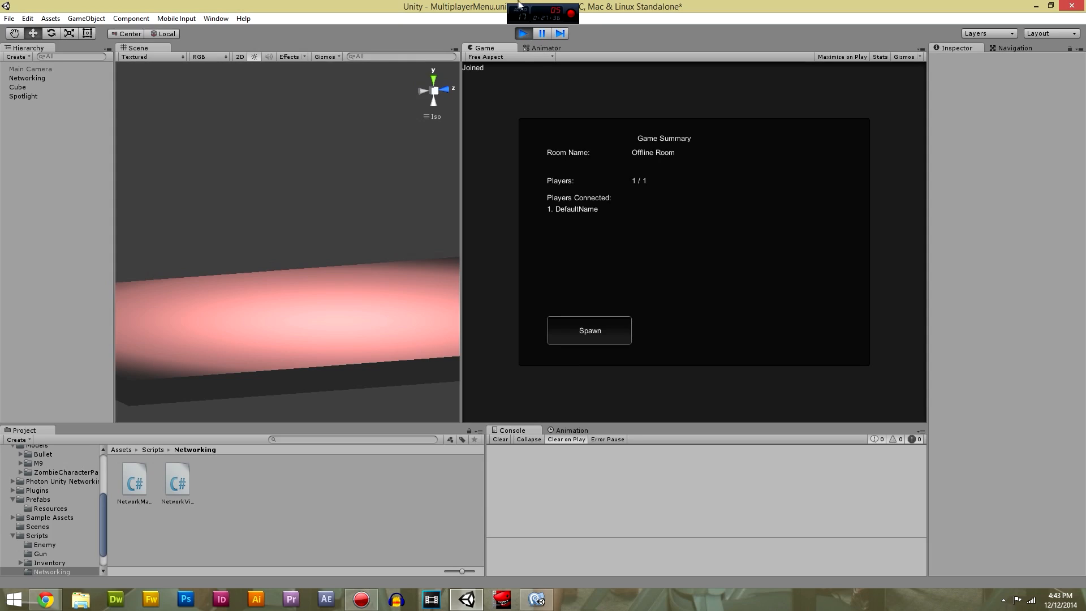
In MonoDevelop, copy the line anim = GetComponent<Animator> (); from Animations.cs into NetworkView1's Start function and save the script.
{"action": "left_click", "coordinate": [536, 599]}
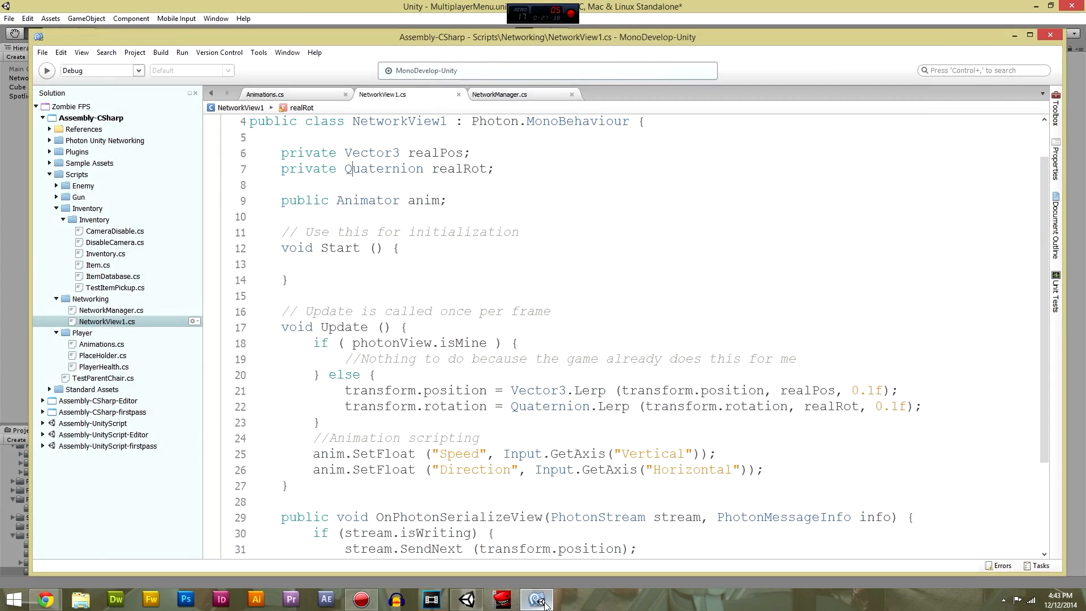
{"action": "left_click", "coordinate": [556, 347]}
{"action": "scroll", "coordinate": [556, 347], "scroll_direction": "down", "scroll_amount": 3}
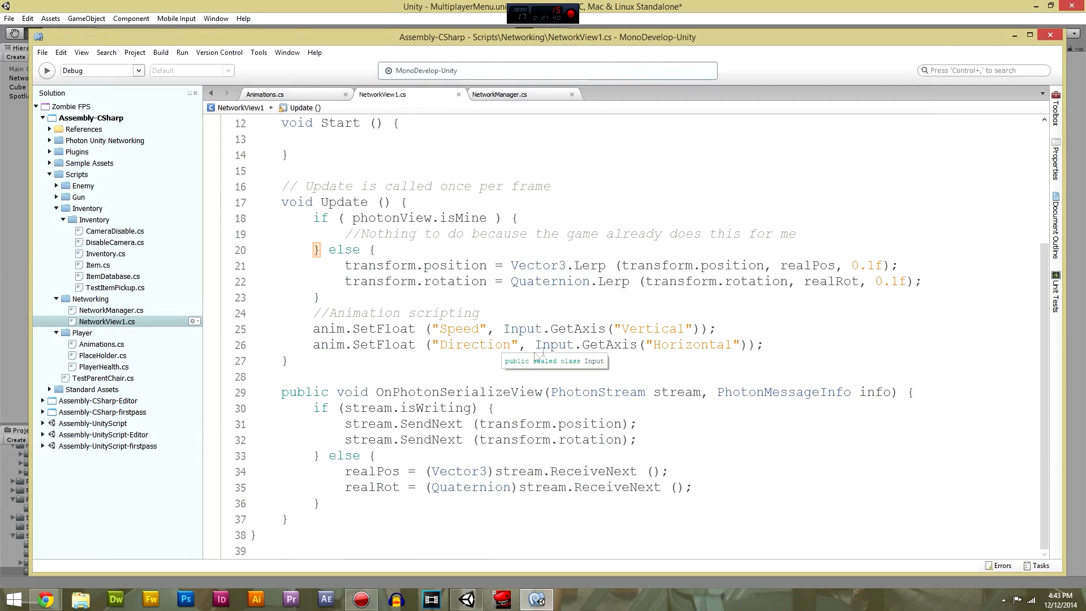
{"action": "left_click", "coordinate": [283, 95]}
{"action": "left_click", "coordinate": [526, 399]}
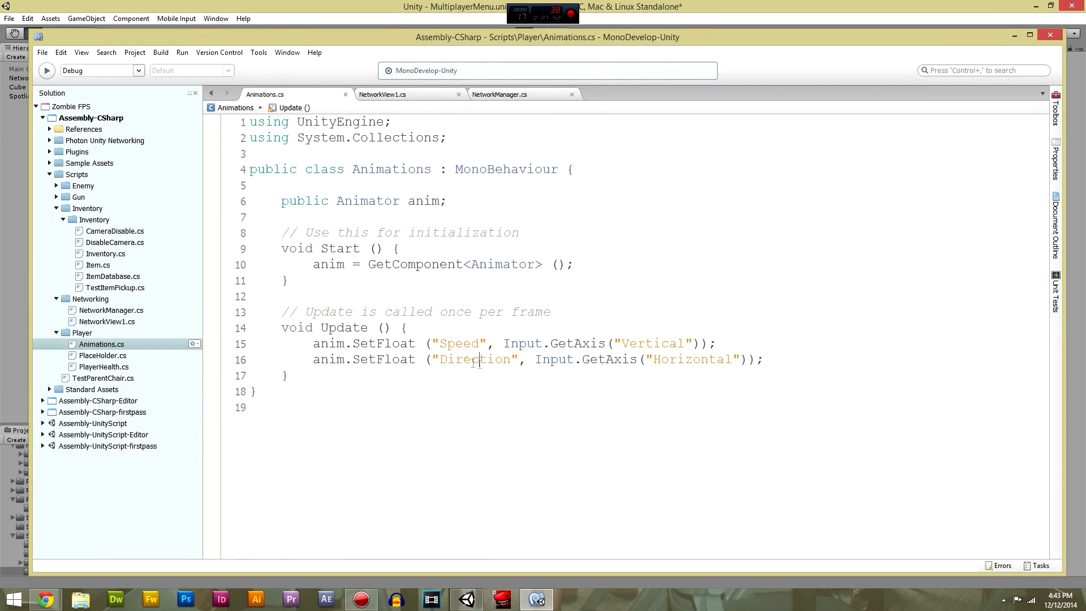
{"action": "left_click_drag", "start_coordinate": [312, 264], "coordinate": [599, 273]}
{"action": "key", "text": "ctrl+c"}
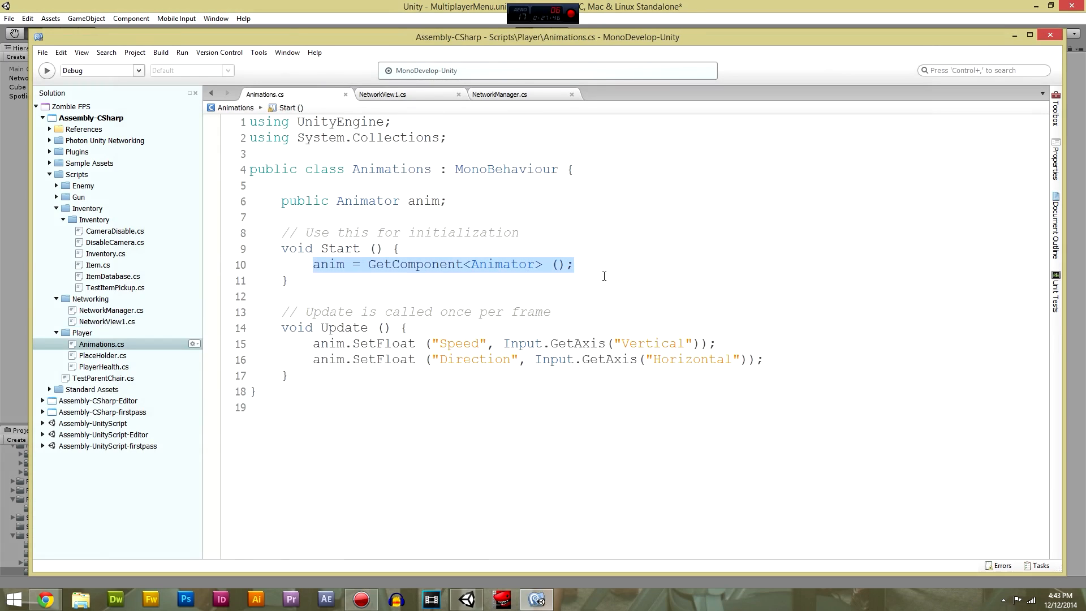
{"action": "left_click", "coordinate": [405, 94]}
{"action": "scroll", "coordinate": [462, 256], "scroll_direction": "up", "scroll_amount": 4}
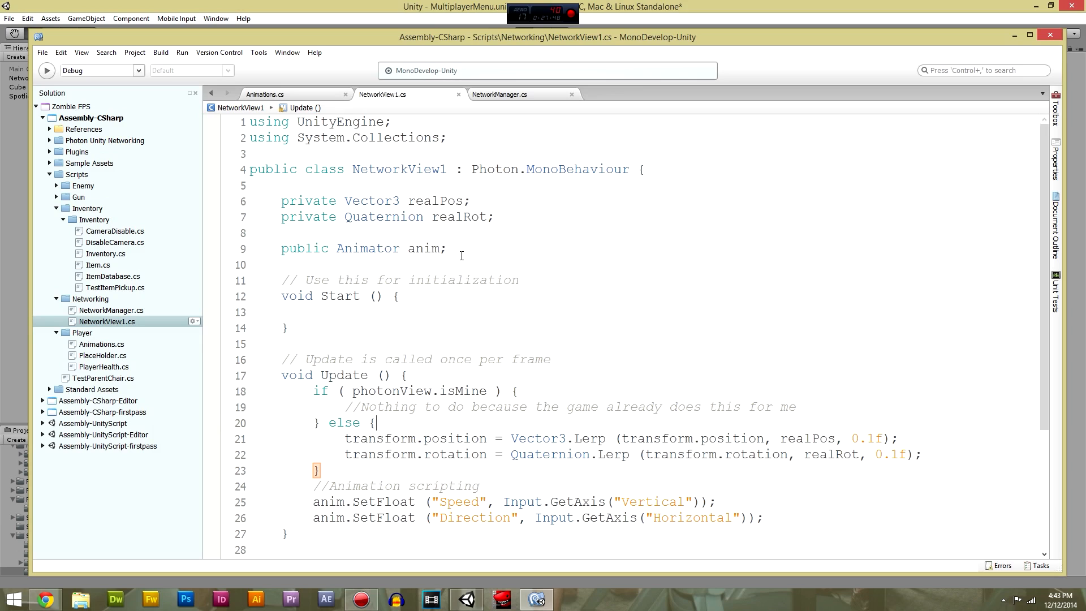
{"action": "left_click", "coordinate": [377, 309]}
{"action": "key", "text": "ctrl+v"}
{"action": "key", "text": "ctrl+s"}
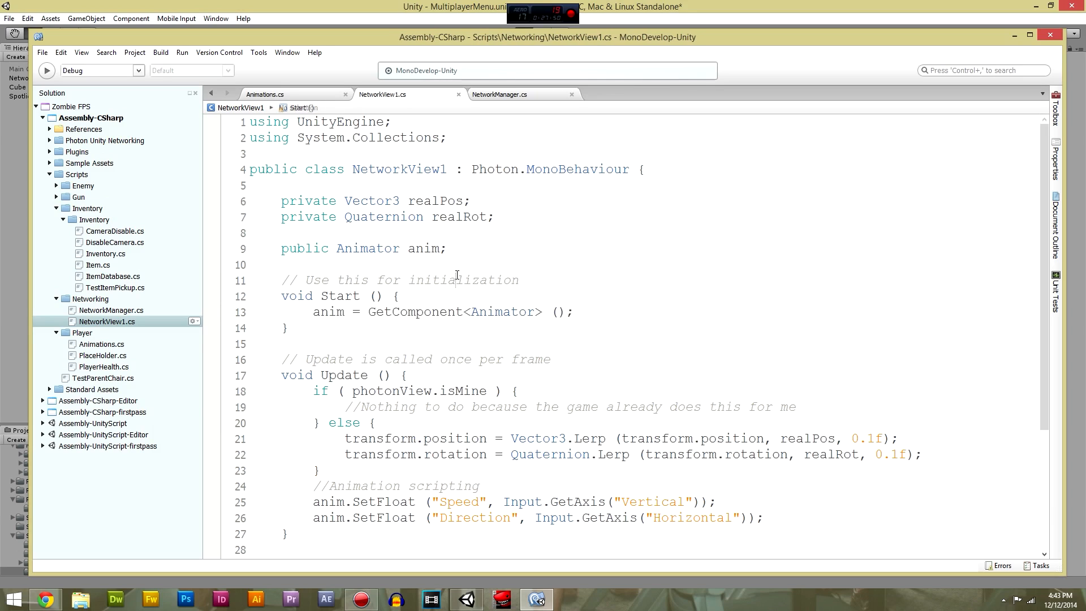
Minimise MonoDevelop and try to close the Unity window.
{"action": "left_click", "coordinate": [1015, 35]}
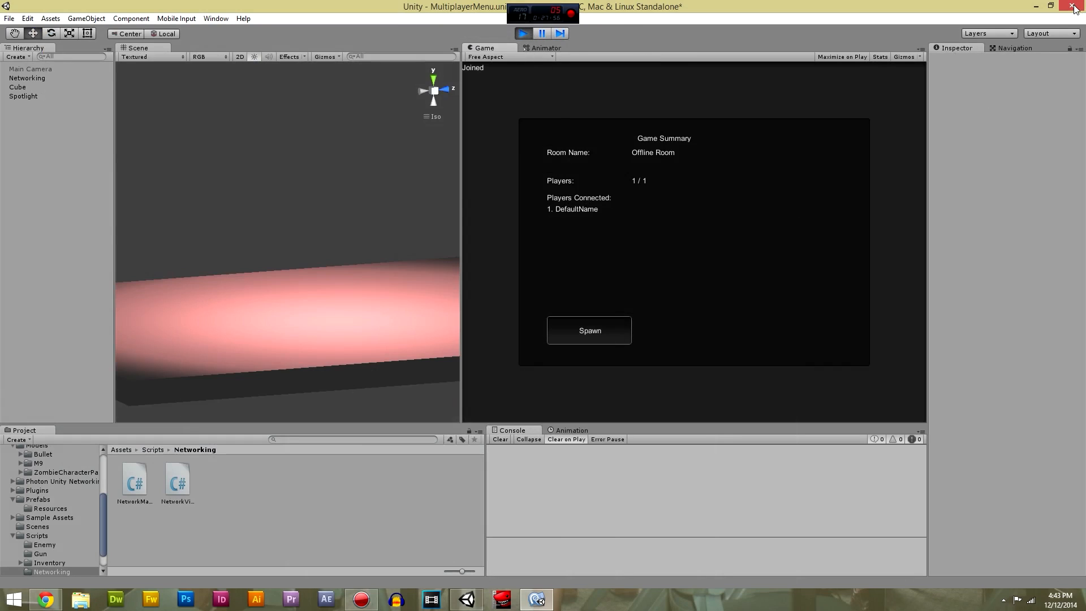
{"action": "right_click", "coordinate": [467, 599]}
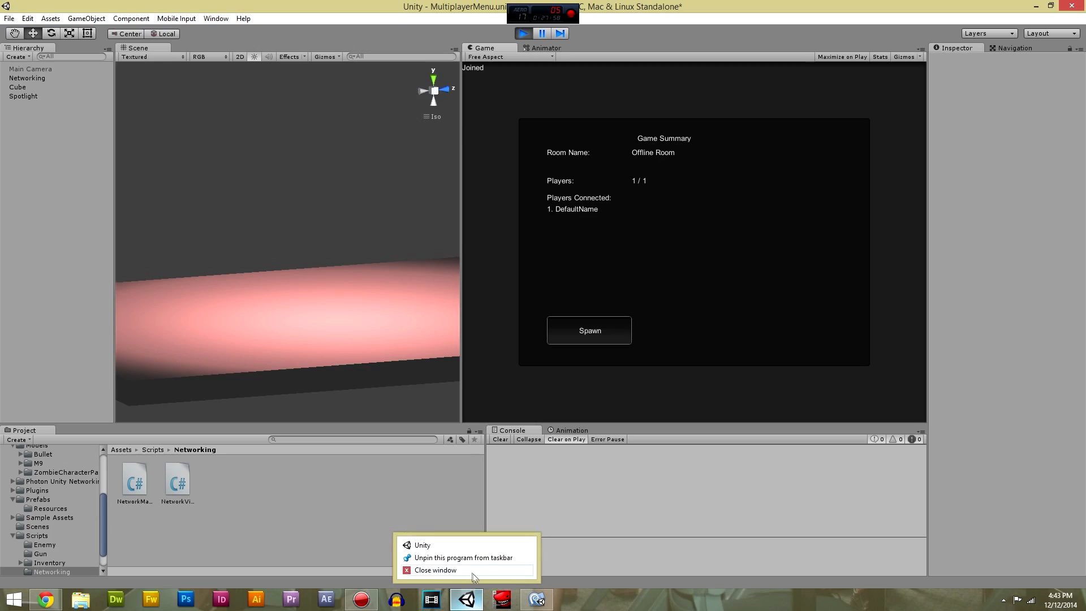
{"action": "left_click", "coordinate": [463, 571]}
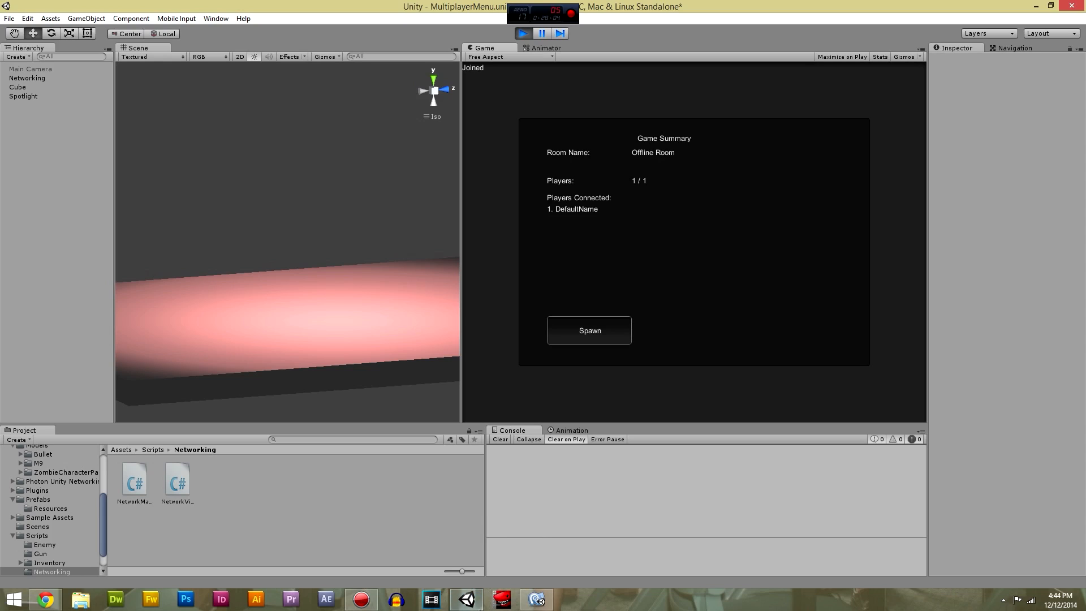
{"action": "right_click", "coordinate": [475, 601]}
{"action": "left_click", "coordinate": [479, 572]}
Open Task Manager, end the Unity Editor task, and close Task Manager.
{"action": "key", "text": "ctrl+alt+Delete"}
{"action": "left_click", "coordinate": [561, 275]}
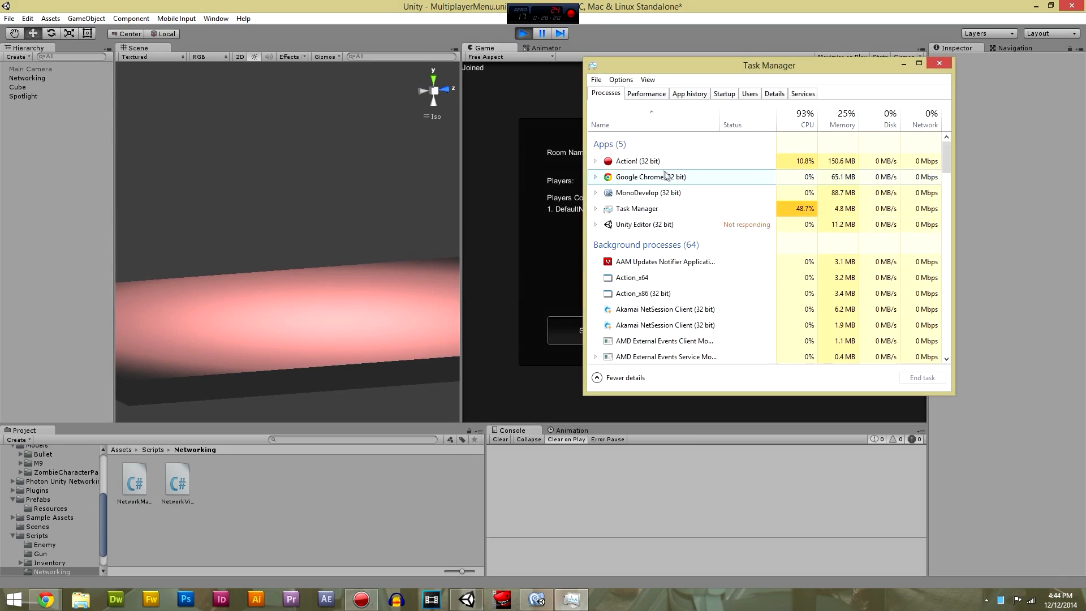
{"action": "left_click", "coordinate": [660, 224]}
{"action": "left_click", "coordinate": [934, 377]}
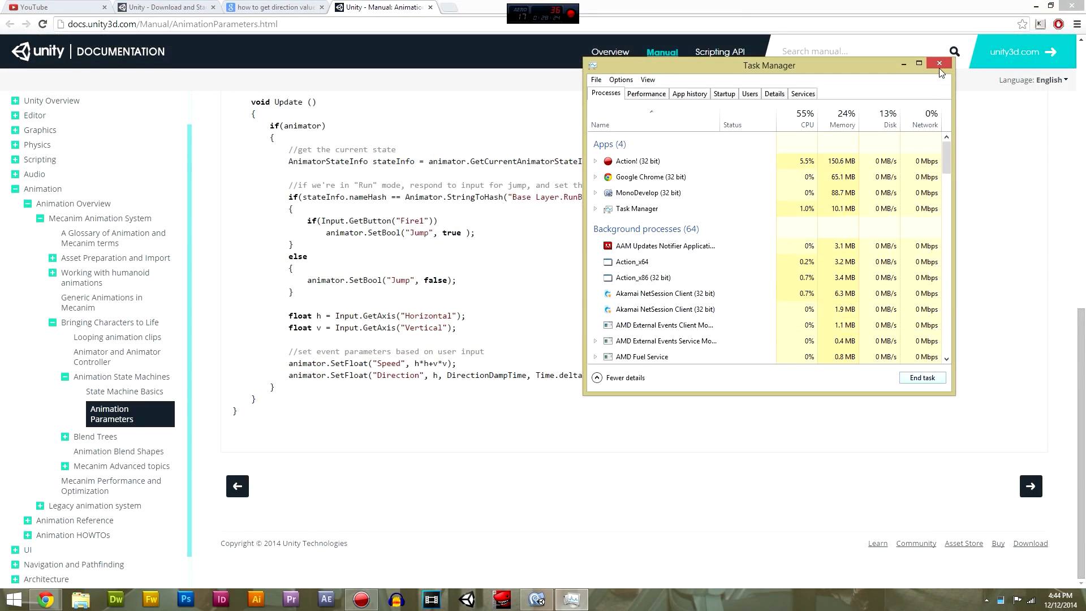
{"action": "left_click", "coordinate": [940, 67]}
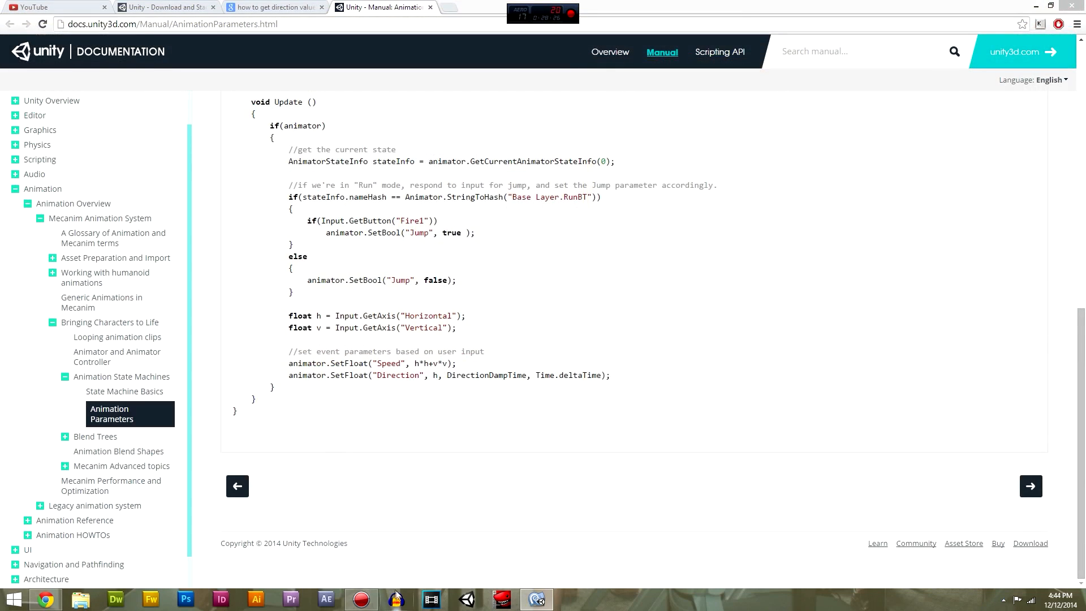
Relaunch Unity, close the Welcome To Unity window, and clear the console messages.
{"action": "left_click", "coordinate": [467, 599]}
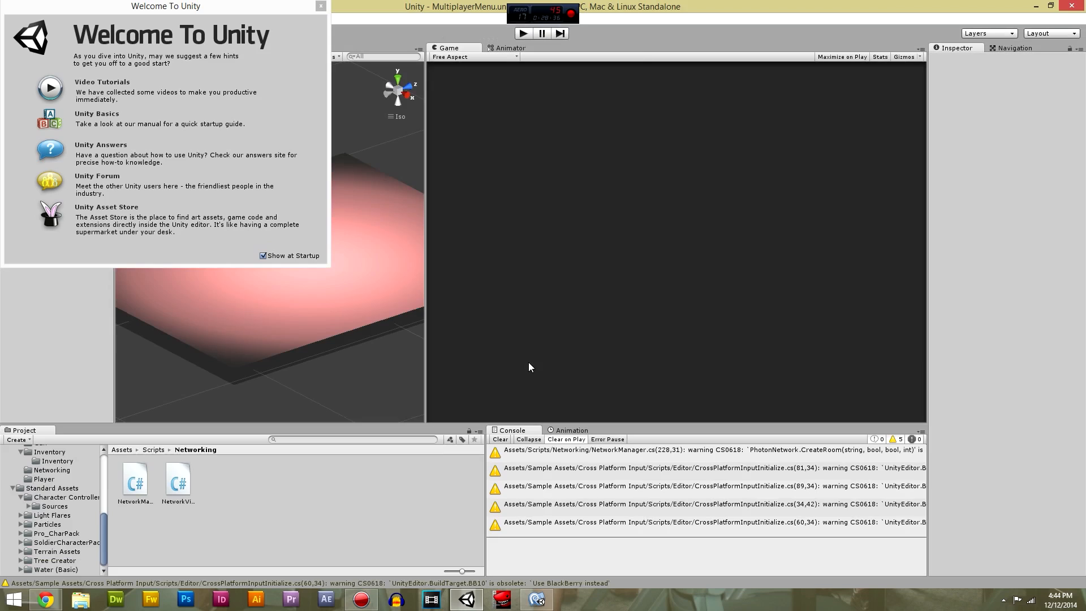
{"action": "left_click", "coordinate": [321, 6]}
{"action": "left_click", "coordinate": [501, 439]}
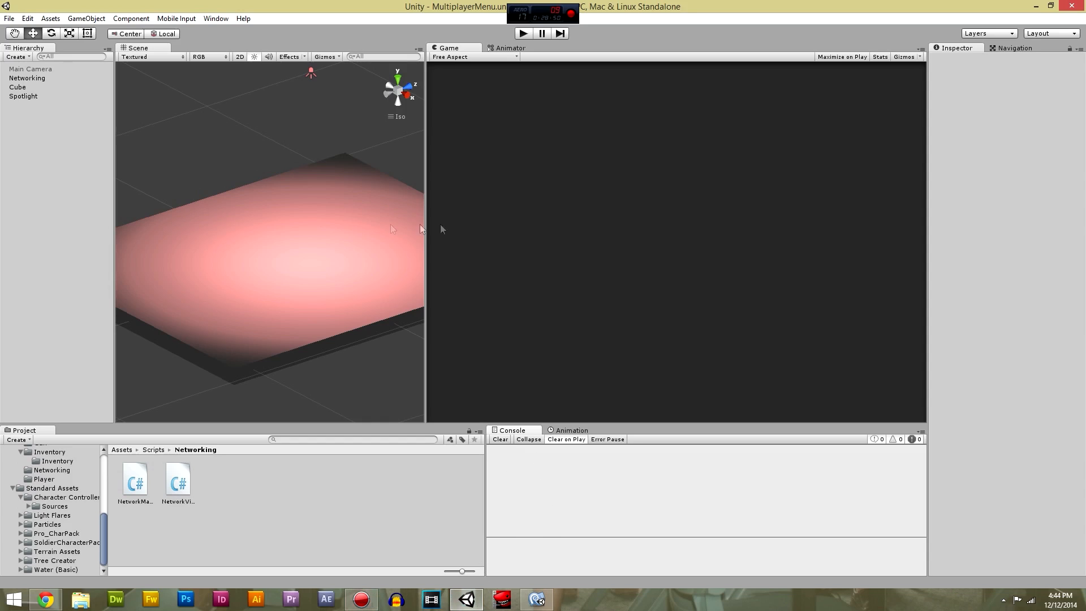
Start a play test of the MultiplayerMenu scene.
{"action": "left_click", "coordinate": [523, 37]}
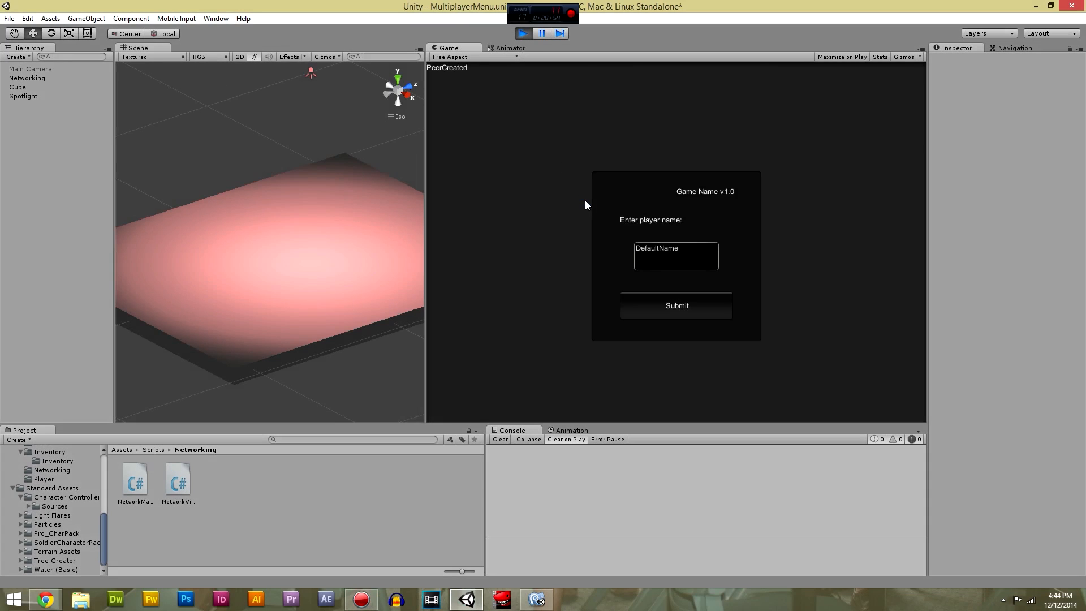
Submit the default player name in the running game and join a multiplayer session so the player spawns.
{"action": "left_click", "coordinate": [693, 305]}
{"action": "left_click", "coordinate": [686, 209]}
{"action": "left_click", "coordinate": [695, 207]}
{"action": "left_click", "coordinate": [529, 328]}
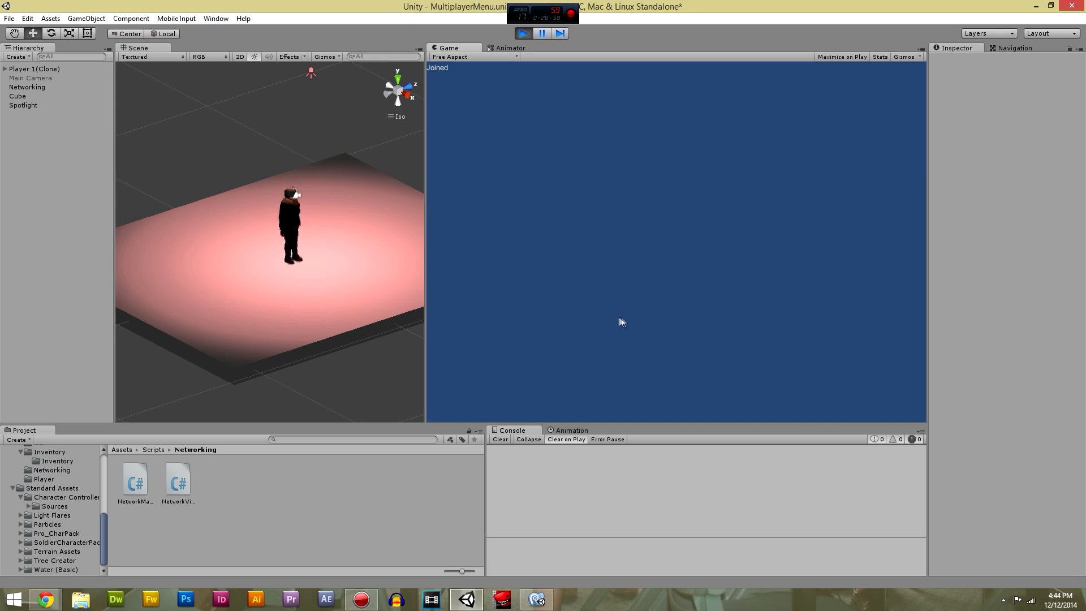
Walk the spawned player around the lit platform to test movement, and end the play test.
{"action": "key", "text": "w"}
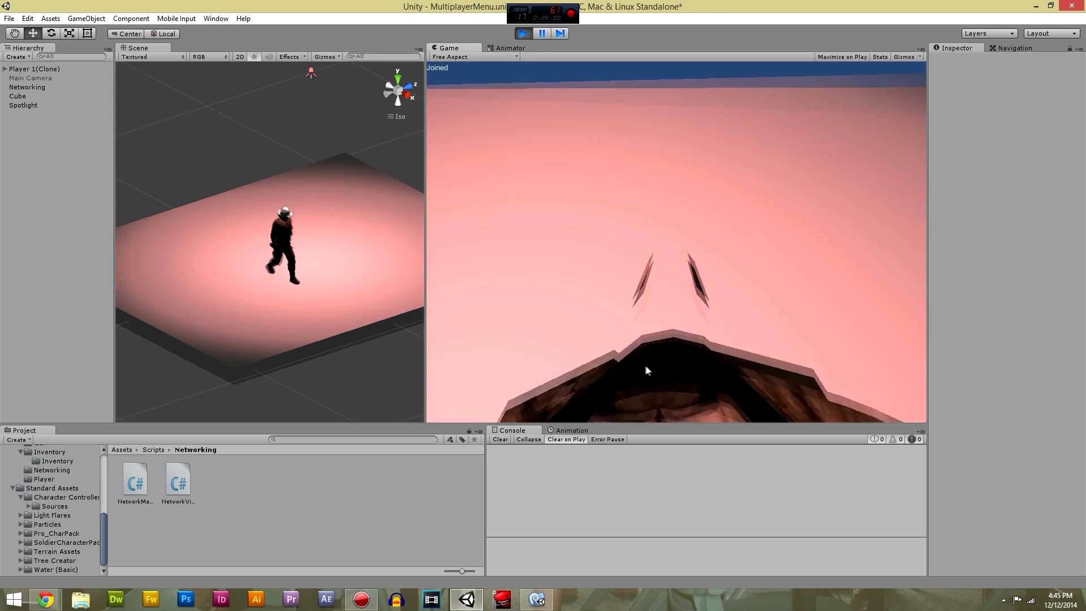
{"action": "key", "text": "w"}
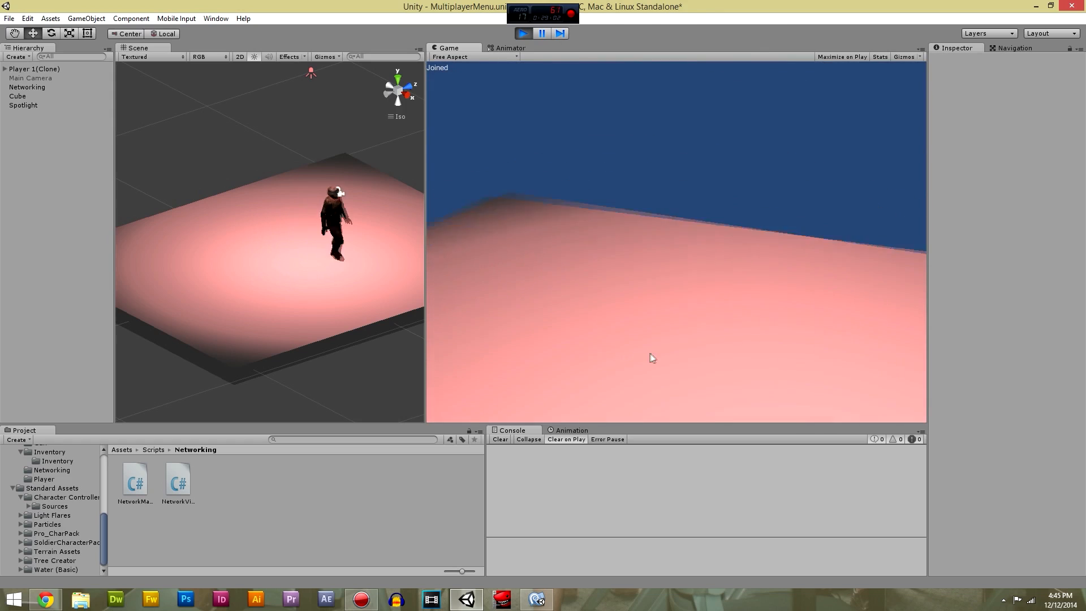
{"action": "key", "text": "w"}
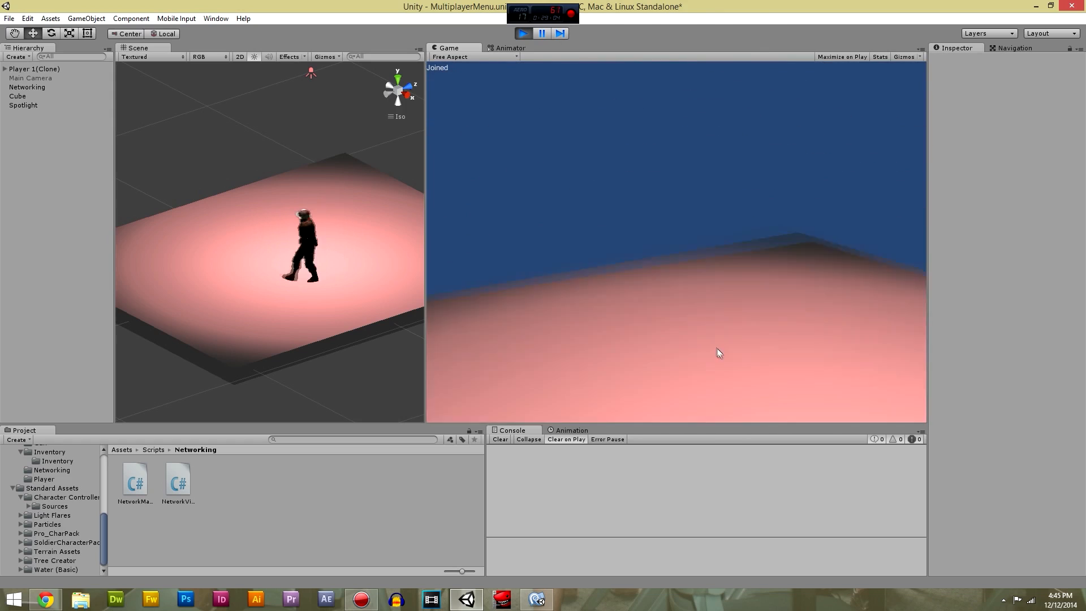
{"action": "key", "text": "w"}
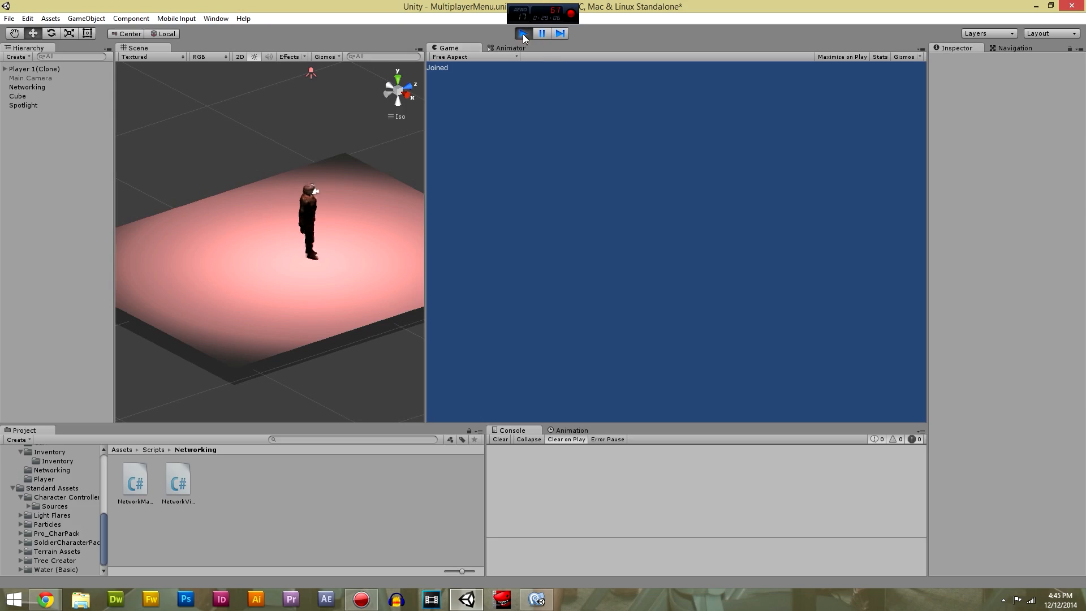
{"action": "left_click", "coordinate": [523, 34]}
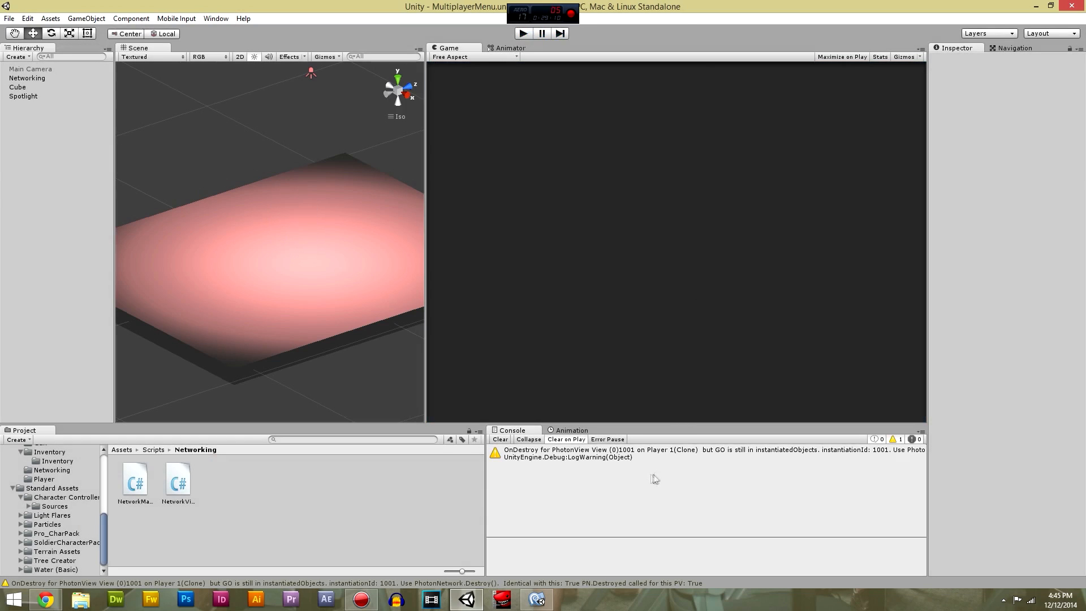
{"action": "left_click", "coordinate": [806, 456]}
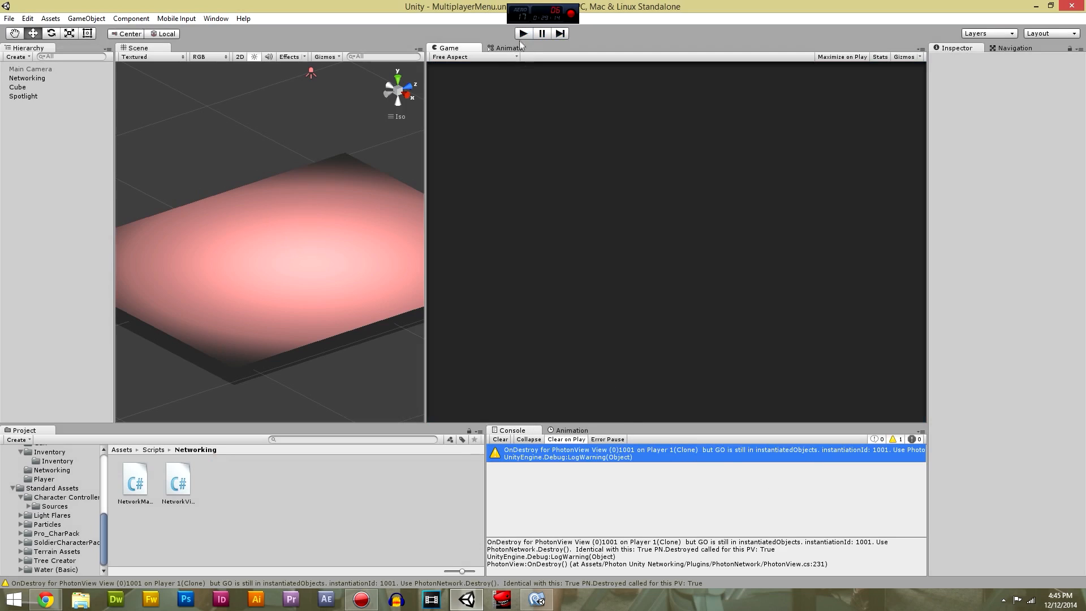
In the build settings, turn off Development Build and choose the x86_64 architecture for the Windows standalone target.
{"action": "left_click", "coordinate": [9, 18]}
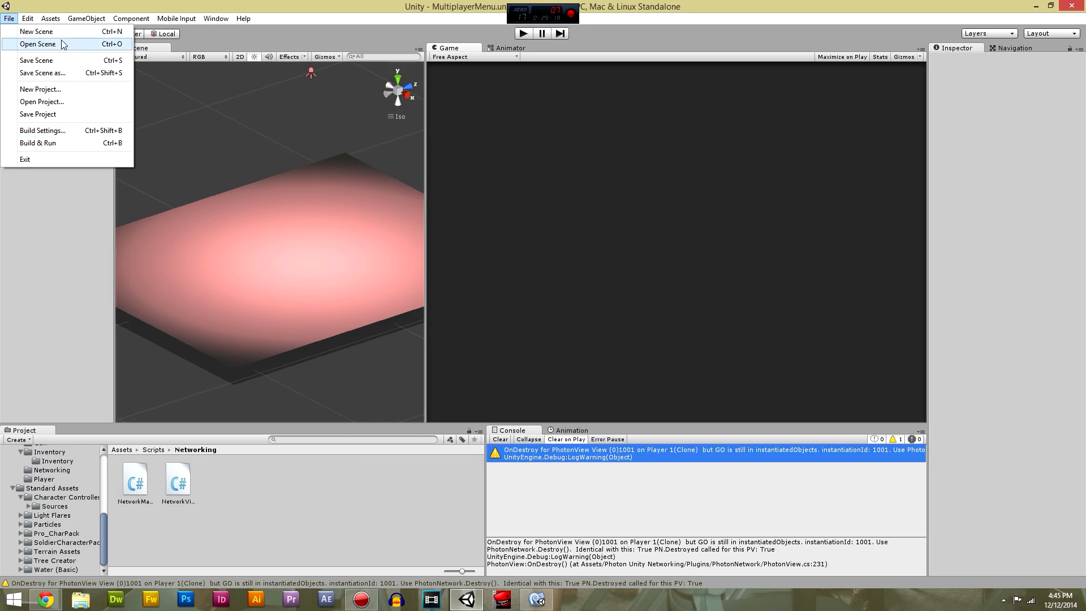
{"action": "left_click", "coordinate": [65, 134]}
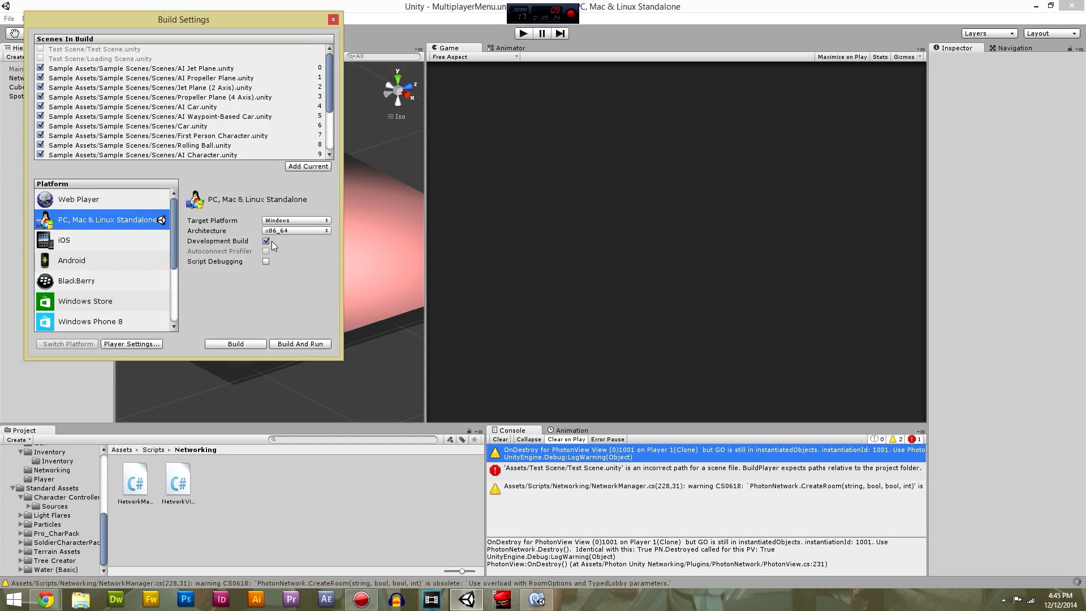
{"action": "left_click", "coordinate": [266, 240]}
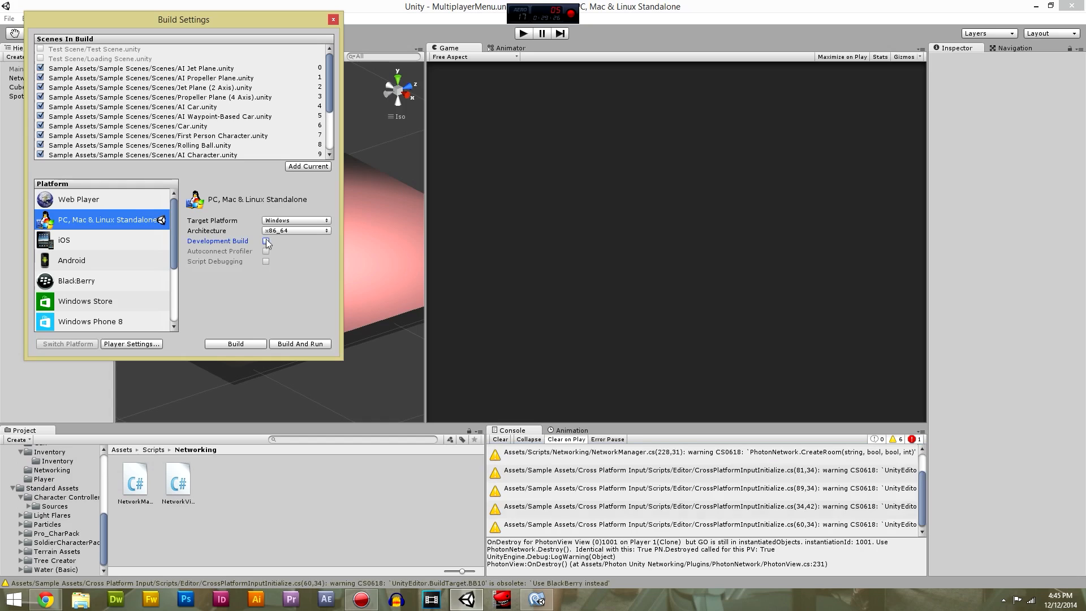
{"action": "left_click", "coordinate": [294, 230]}
{"action": "left_click", "coordinate": [297, 253]}
Exclude all Sample Assets scenes, including the two LightShaft scenes, from the build's scene list and close the build settings.
{"action": "mouse_move", "coordinate": [327, 85]}
{"action": "left_mouse_down"}
{"action": "mouse_move", "coordinate": [330, 134]}
{"action": "mouse_move", "coordinate": [321, 81]}
{"action": "left_mouse_up"}
{"action": "left_click", "coordinate": [40, 80]}
{"action": "left_click", "coordinate": [40, 87]}
{"action": "left_click_drag", "start_coordinate": [41, 60], "coordinate": [82, 49]}
{"action": "left_click", "coordinate": [40, 96]}
{"action": "left_click", "coordinate": [40, 106]}
{"action": "left_click", "coordinate": [40, 116]}
{"action": "left_click", "coordinate": [40, 126]}
{"action": "left_click", "coordinate": [40, 135]}
{"action": "left_click", "coordinate": [40, 145]}
{"action": "left_click", "coordinate": [40, 154]}
{"action": "scroll", "coordinate": [43, 147], "scroll_direction": "down", "scroll_amount": 3}
{"action": "left_click", "coordinate": [40, 78]}
{"action": "left_click", "coordinate": [40, 88]}
{"action": "left_click", "coordinate": [40, 97]}
{"action": "left_click", "coordinate": [40, 107]}
{"action": "left_click", "coordinate": [40, 127]}
{"action": "left_click", "coordinate": [40, 136]}
{"action": "left_click", "coordinate": [40, 146]}
{"action": "left_click", "coordinate": [40, 155]}
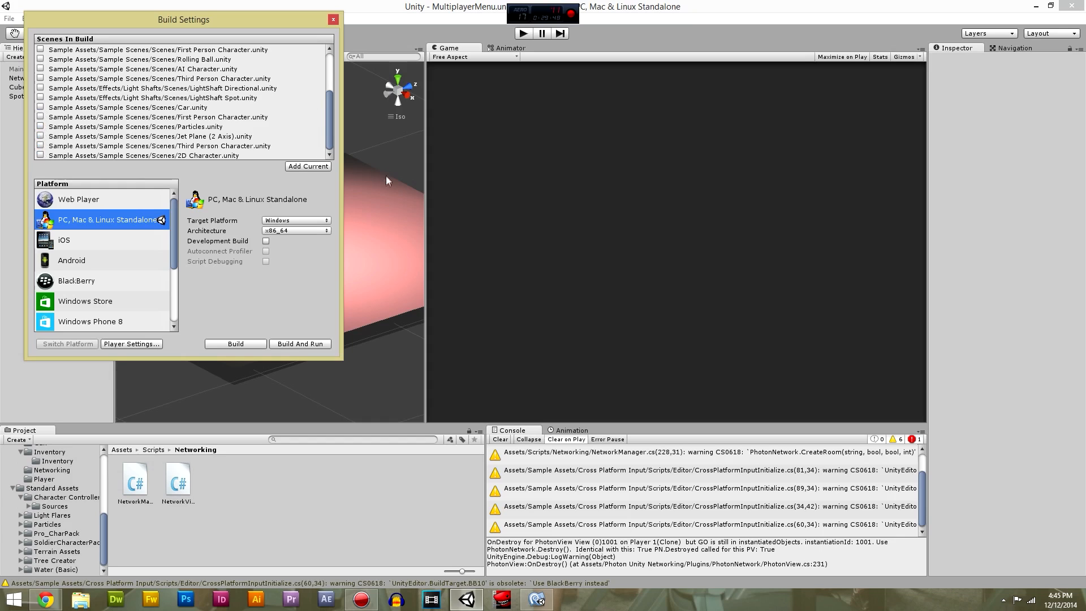
{"action": "scroll", "coordinate": [277, 134], "scroll_direction": "up", "scroll_amount": 5}
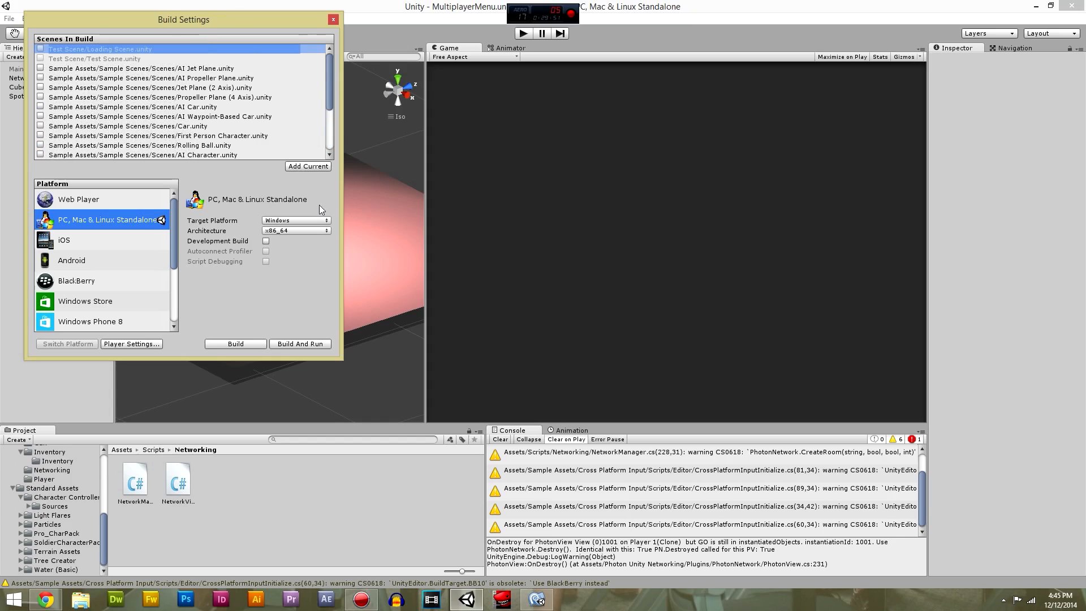
{"action": "left_click", "coordinate": [333, 19]}
Collapse the expanded Cross Platform Input folder inside Sample Assets in the project's folder tree.
{"action": "left_click_drag", "start_coordinate": [105, 542], "coordinate": [108, 549]}
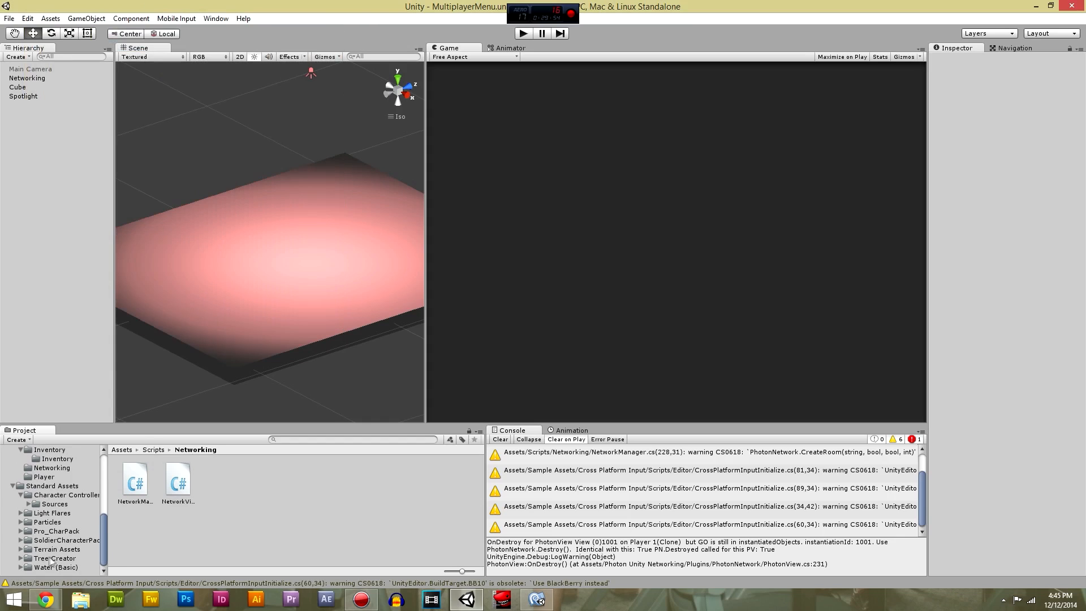
{"action": "scroll", "coordinate": [24, 497], "scroll_direction": "up", "scroll_amount": 3}
{"action": "left_click", "coordinate": [13, 472]}
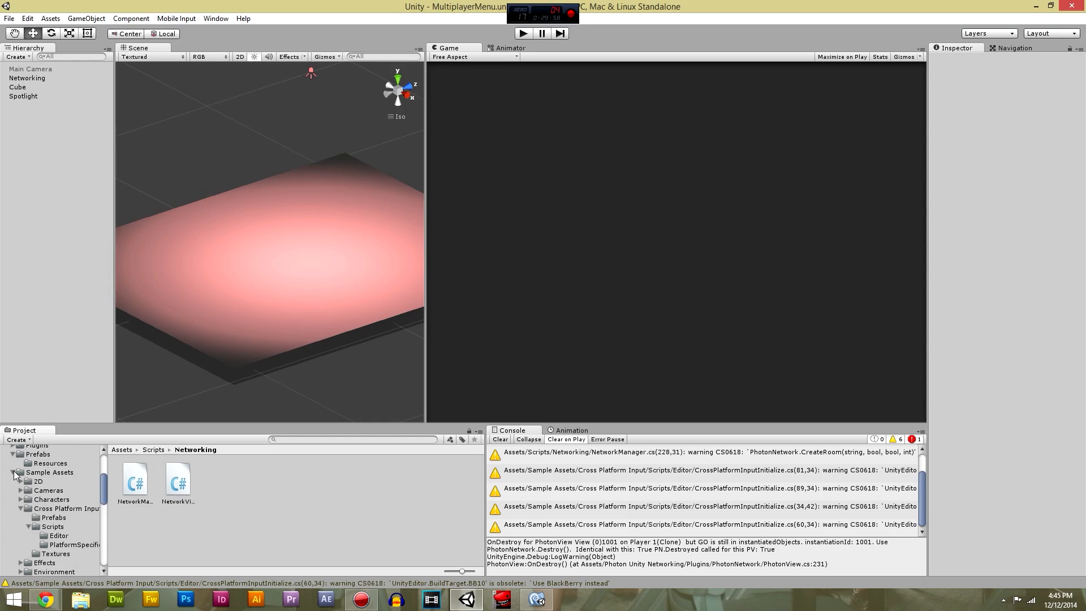
{"action": "left_click", "coordinate": [21, 517]}
{"action": "left_click", "coordinate": [21, 554]}
{"action": "scroll", "coordinate": [41, 495], "scroll_direction": "down", "scroll_amount": 2}
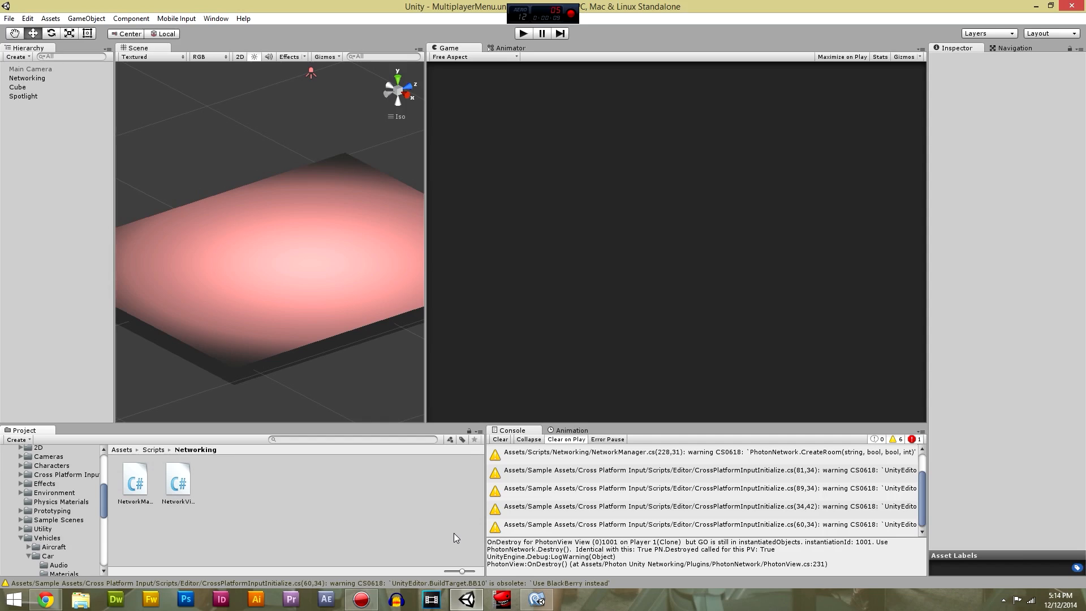
Clear the console messages and take a brief look at the NetworkView1 script in MonoDevelop before returning to Unity.
{"action": "left_click", "coordinate": [501, 440]}
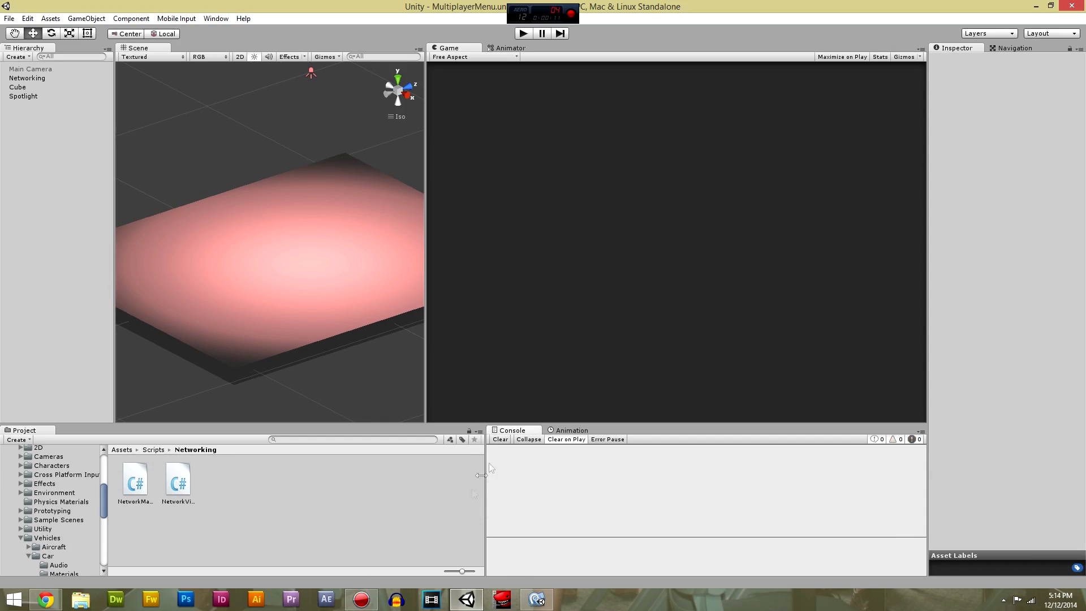
{"action": "left_click", "coordinate": [540, 601]}
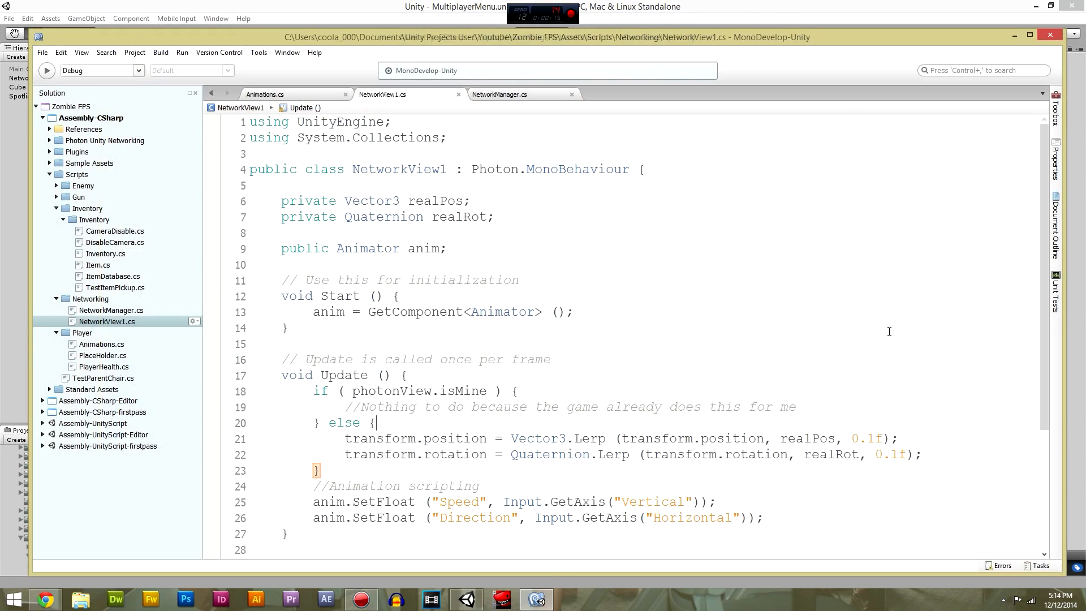
{"action": "left_click", "coordinate": [686, 13]}
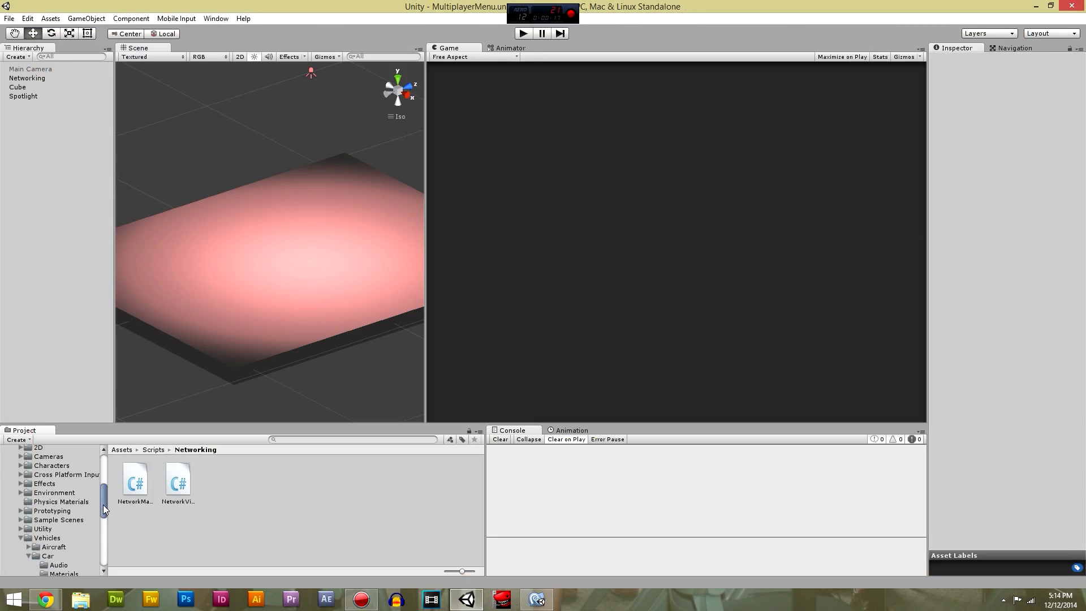
Delete the Sample Scenes folder from the project's Sample Assets folder.
{"action": "mouse_move", "coordinate": [104, 499]}
{"action": "left_mouse_down"}
{"action": "mouse_move", "coordinate": [101, 531]}
{"action": "mouse_move", "coordinate": [94, 510]}
{"action": "left_mouse_up"}
{"action": "scroll", "coordinate": [93, 505], "scroll_direction": "up", "scroll_amount": 5}
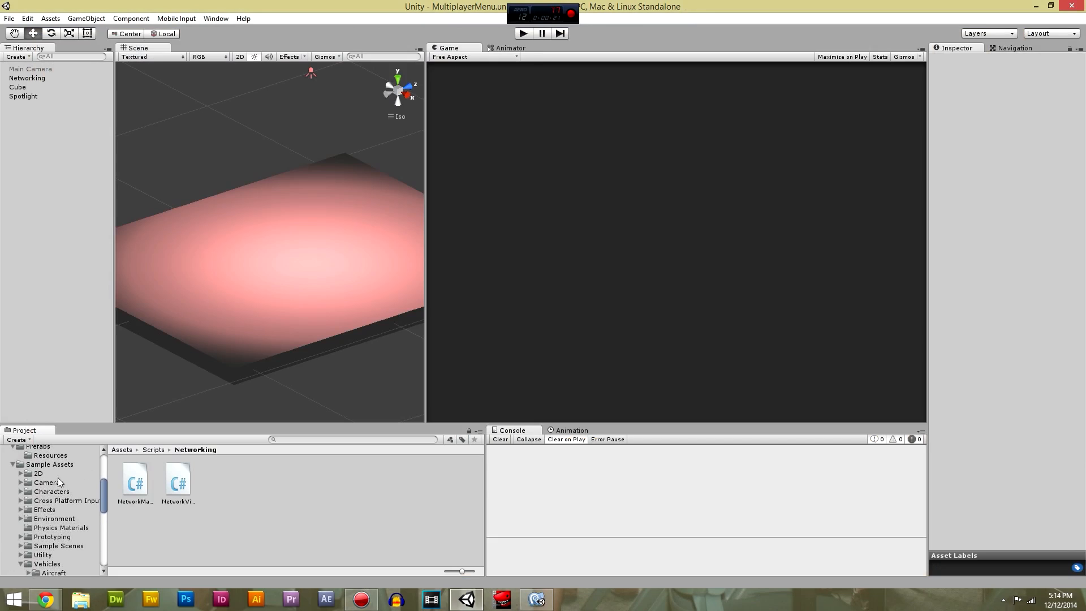
{"action": "left_click", "coordinate": [50, 465]}
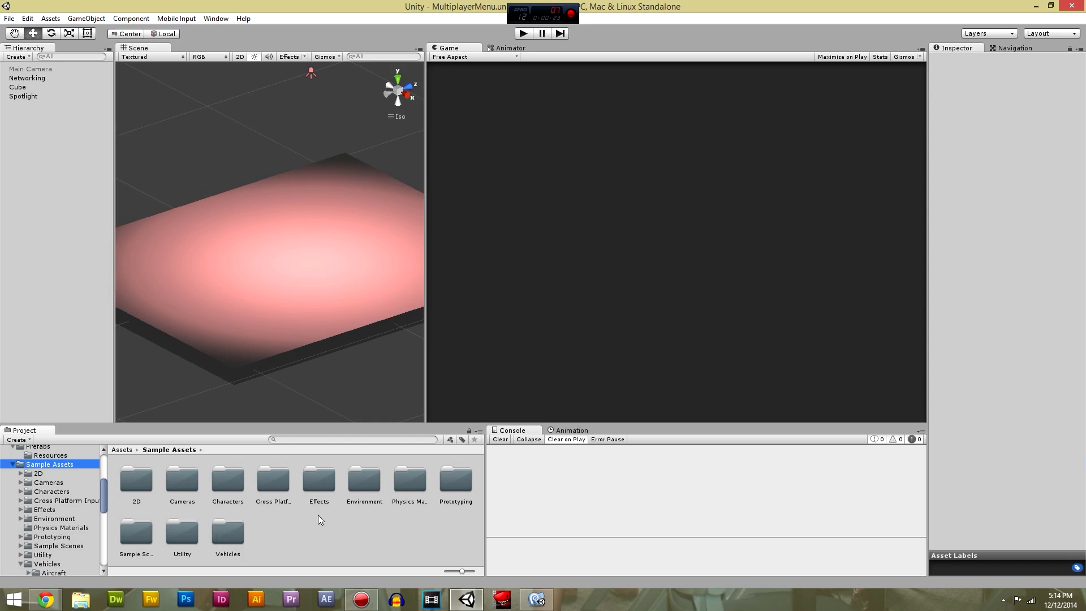
{"action": "left_click", "coordinate": [139, 535]}
{"action": "key", "text": "Delete"}
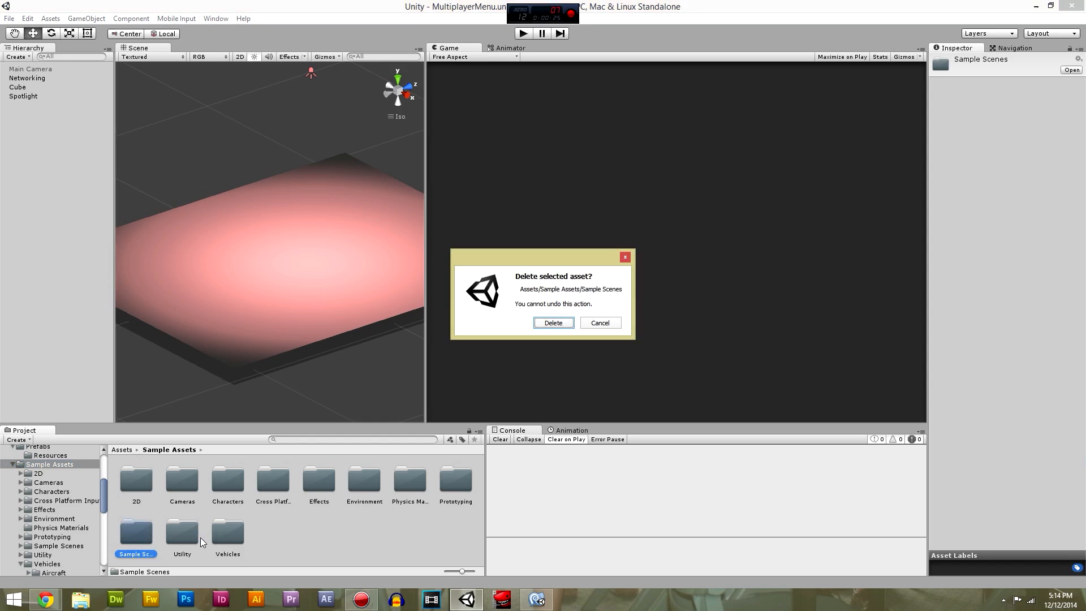
{"action": "key", "text": "Return"}
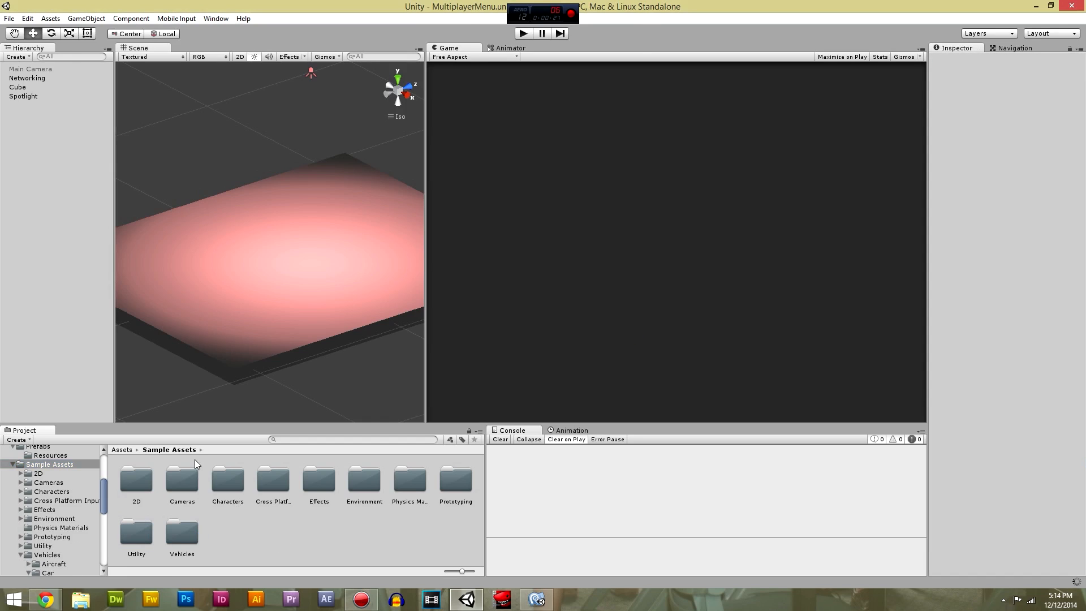
Review the full list of scenes in the build settings to check which ones are still included.
{"action": "left_click", "coordinate": [9, 18]}
{"action": "mouse_move", "coordinate": [27, 18]}
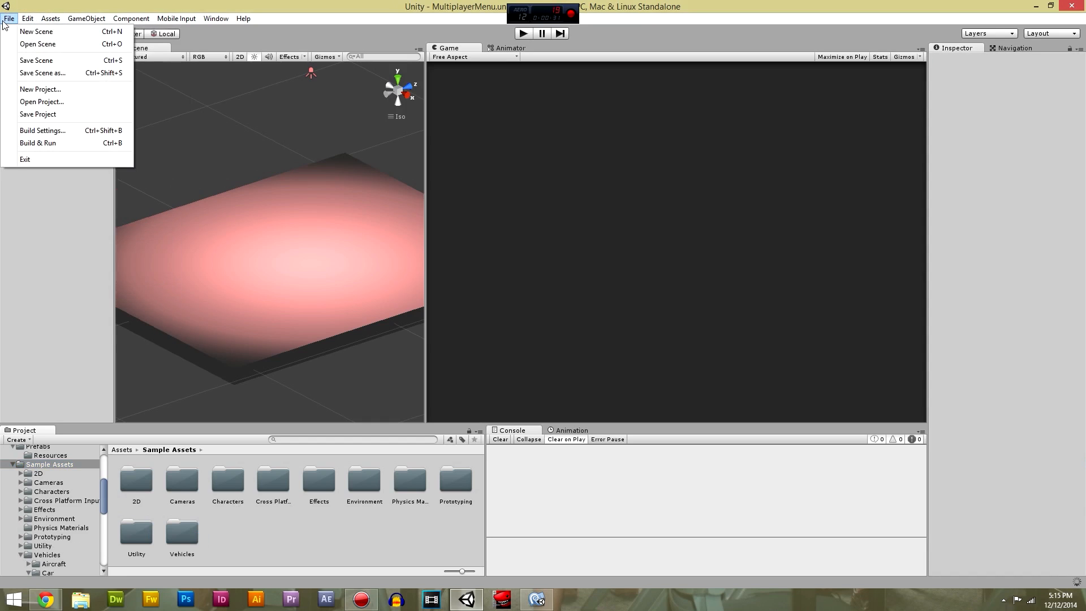
{"action": "left_click", "coordinate": [58, 131]}
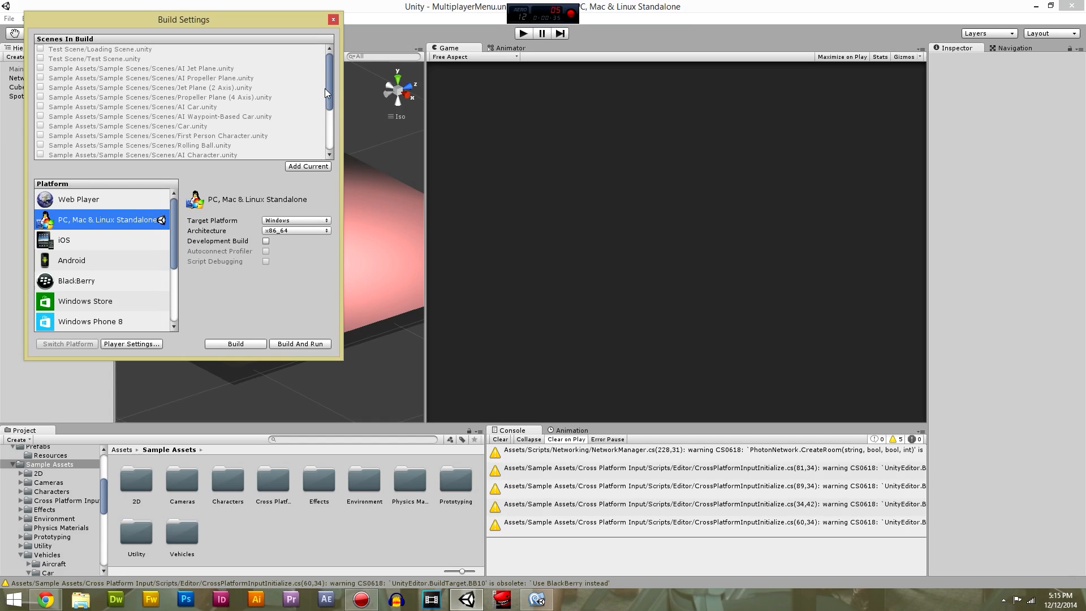
{"action": "left_click_drag", "start_coordinate": [330, 71], "coordinate": [328, 118]}
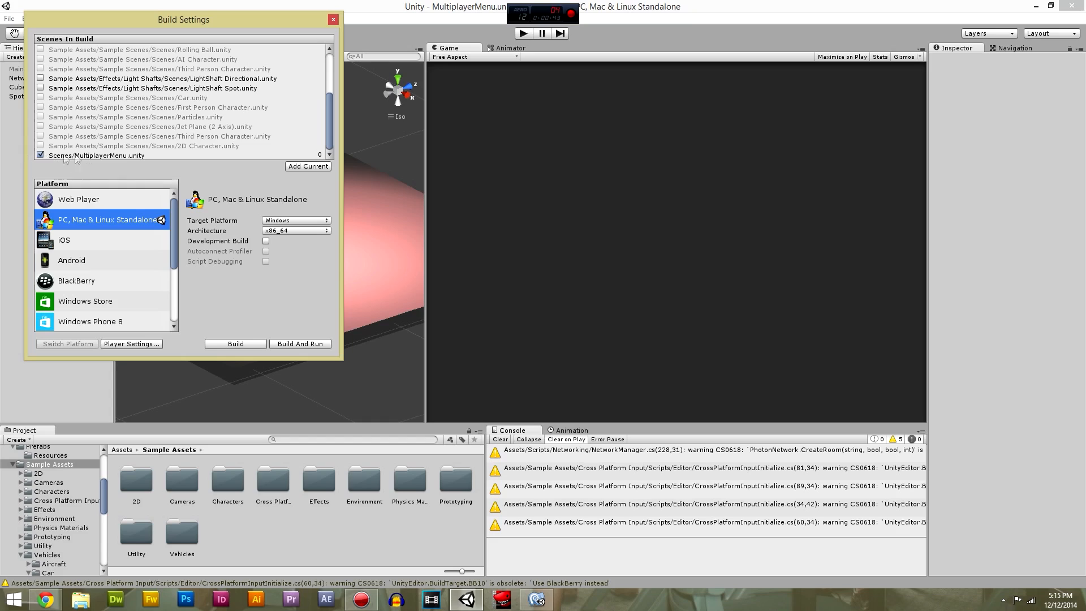
{"action": "left_click", "coordinate": [334, 19]}
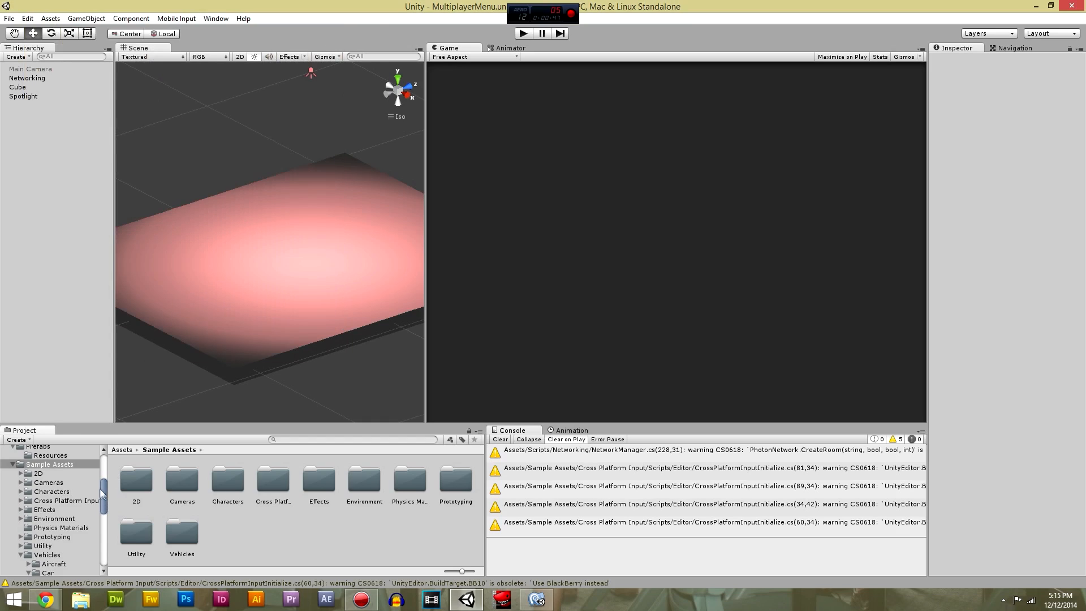
Collapse the Standard Assets and Scripts folders in the project tree and show the contents of the Scenes folder.
{"action": "scroll", "coordinate": [106, 496], "scroll_direction": "down", "scroll_amount": 5}
{"action": "left_click_drag", "start_coordinate": [103, 513], "coordinate": [105, 523]}
{"action": "scroll", "coordinate": [104, 523], "scroll_direction": "up", "scroll_amount": 8}
{"action": "left_click", "coordinate": [61, 493]}
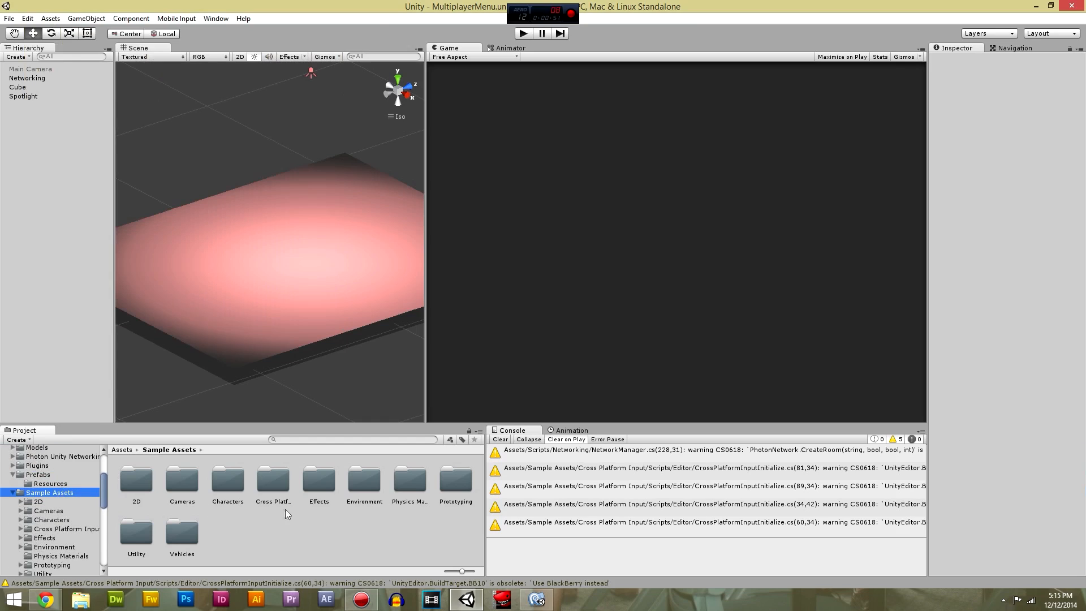
{"action": "left_click_drag", "start_coordinate": [104, 481], "coordinate": [98, 542]}
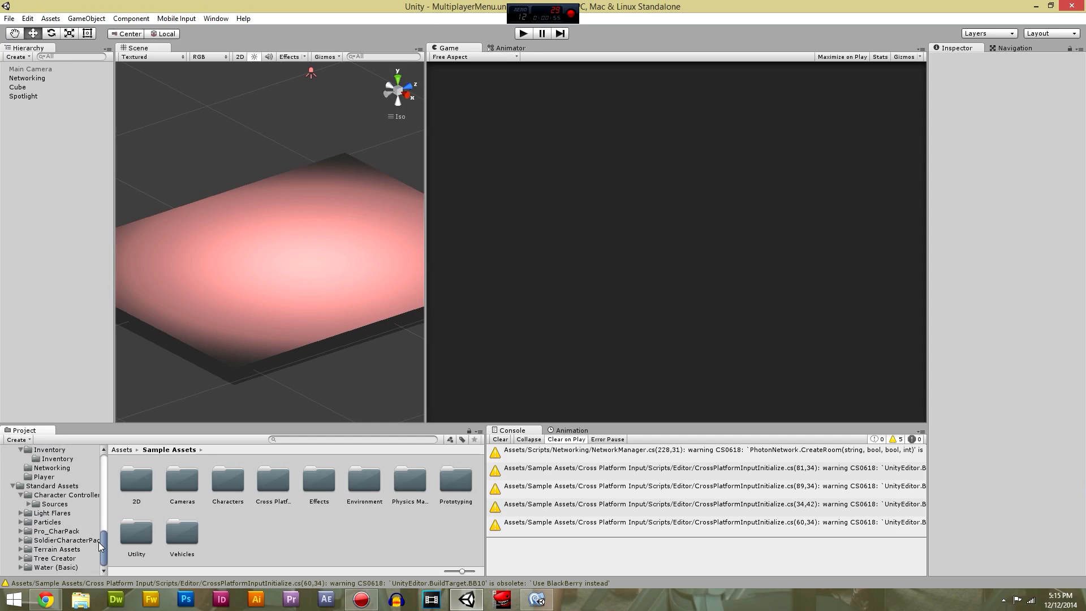
{"action": "left_click", "coordinate": [13, 486]}
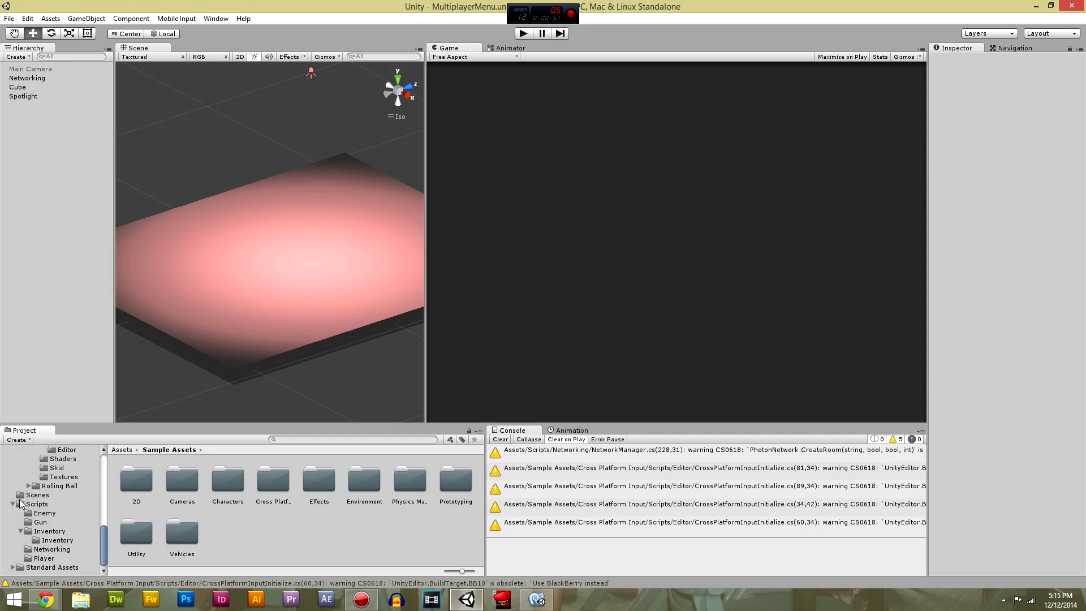
{"action": "left_click", "coordinate": [14, 504]}
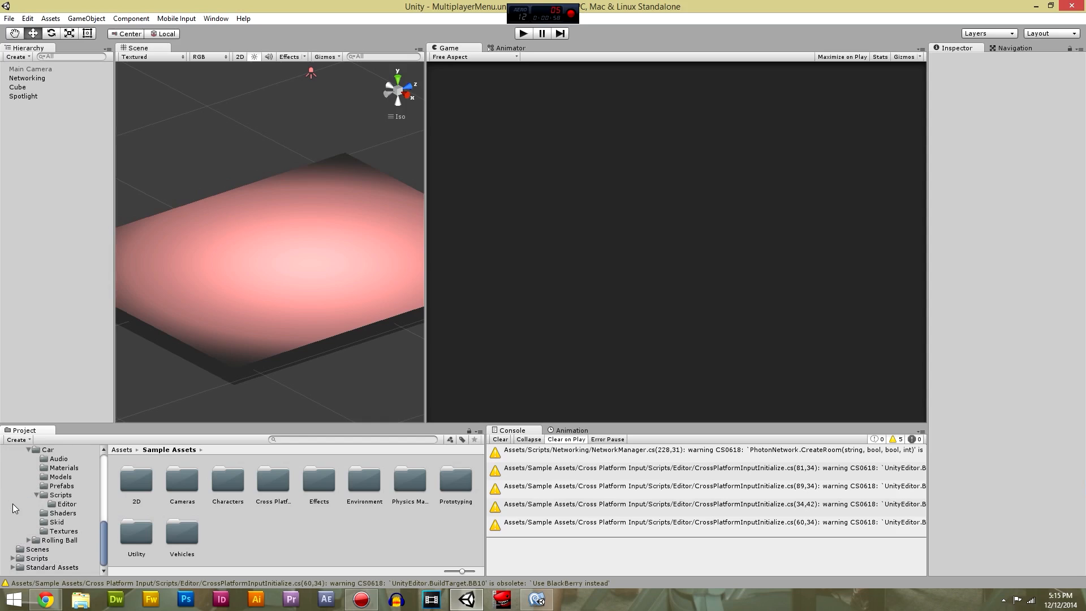
{"action": "left_click", "coordinate": [38, 550]}
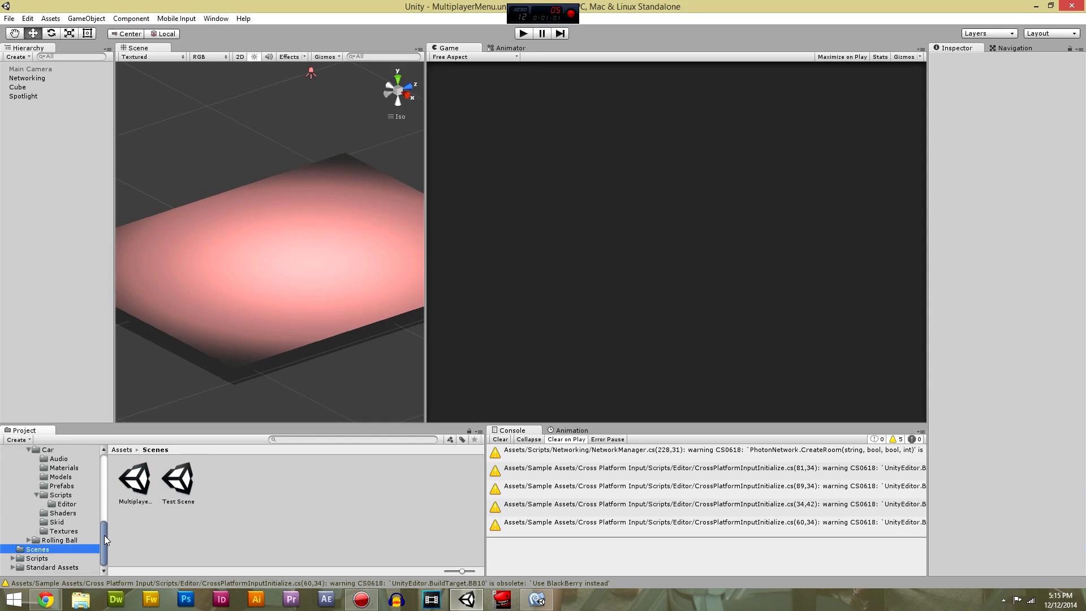
Collapse the Vehicles folder and its Car subfolder under Sample Assets, and clear the console warnings.
{"action": "scroll", "coordinate": [101, 528], "scroll_direction": "up", "scroll_amount": 3}
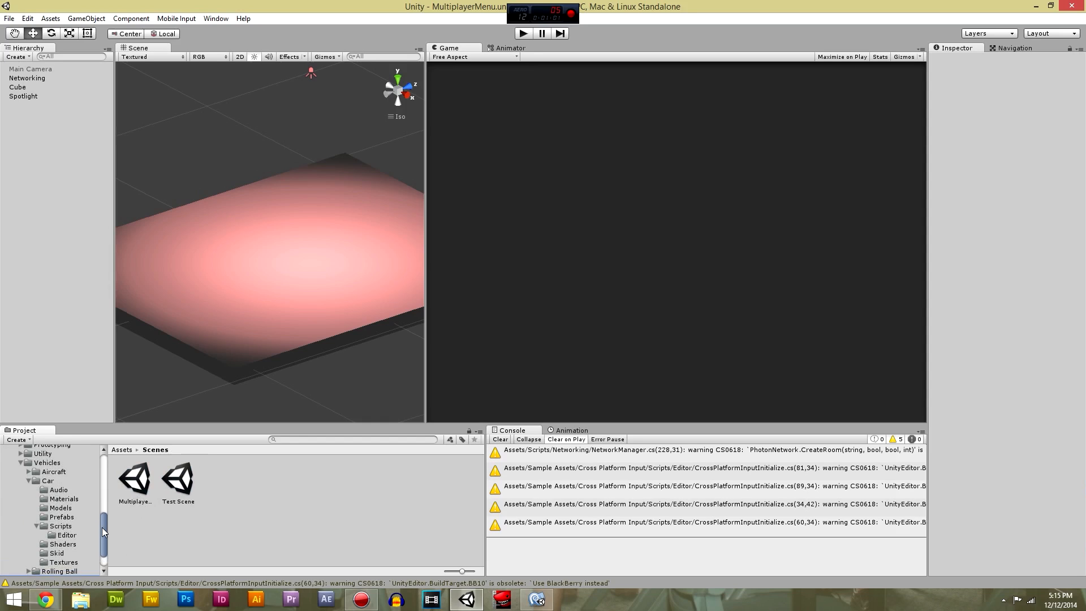
{"action": "left_click", "coordinate": [28, 483]}
{"action": "left_click", "coordinate": [21, 513]}
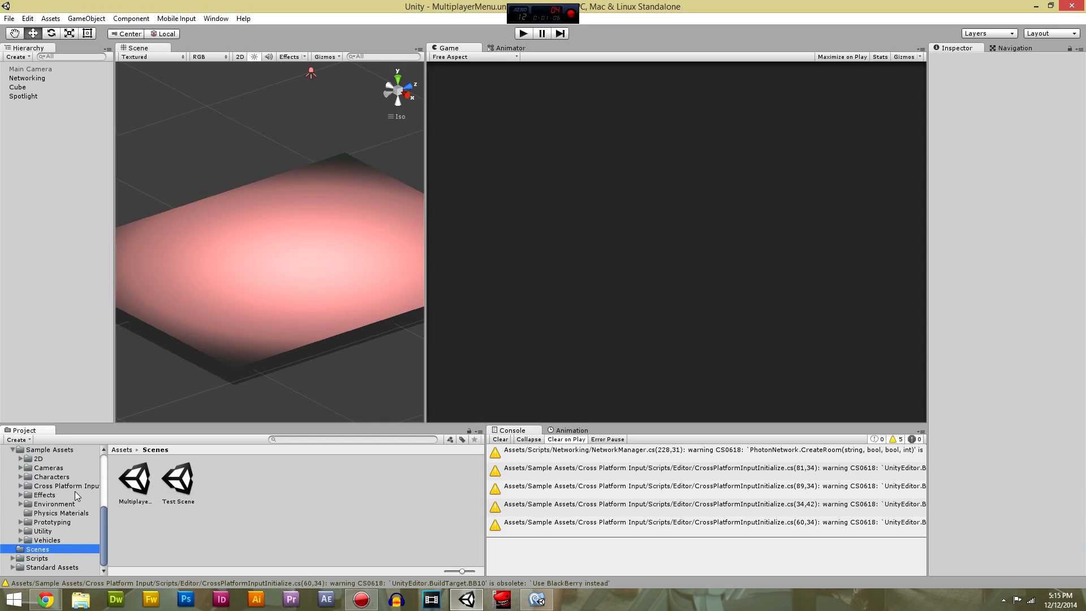
{"action": "left_click", "coordinate": [36, 450]}
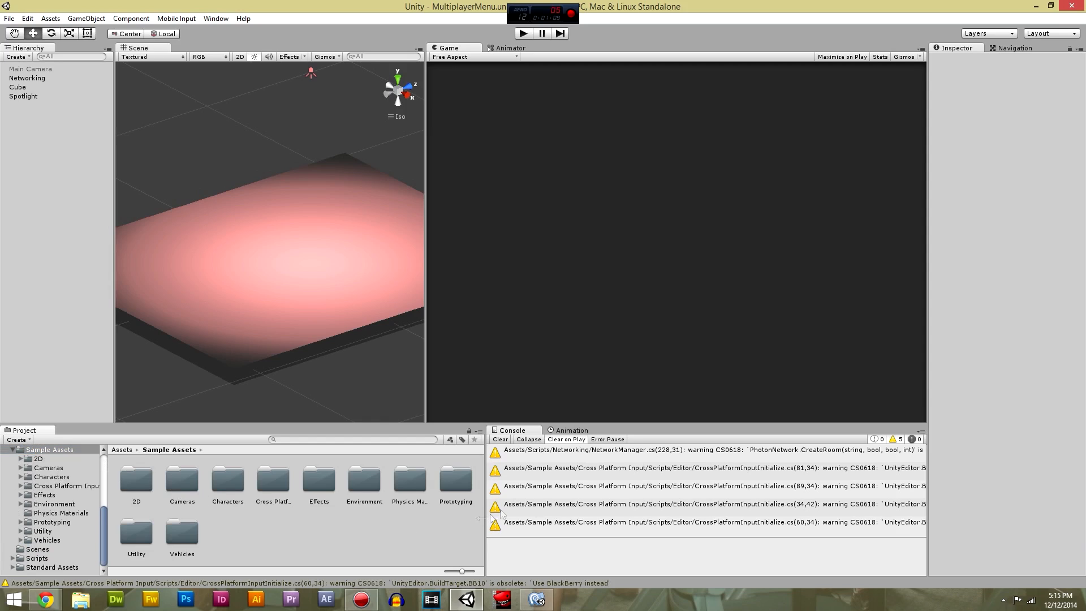
{"action": "left_click", "coordinate": [501, 440]}
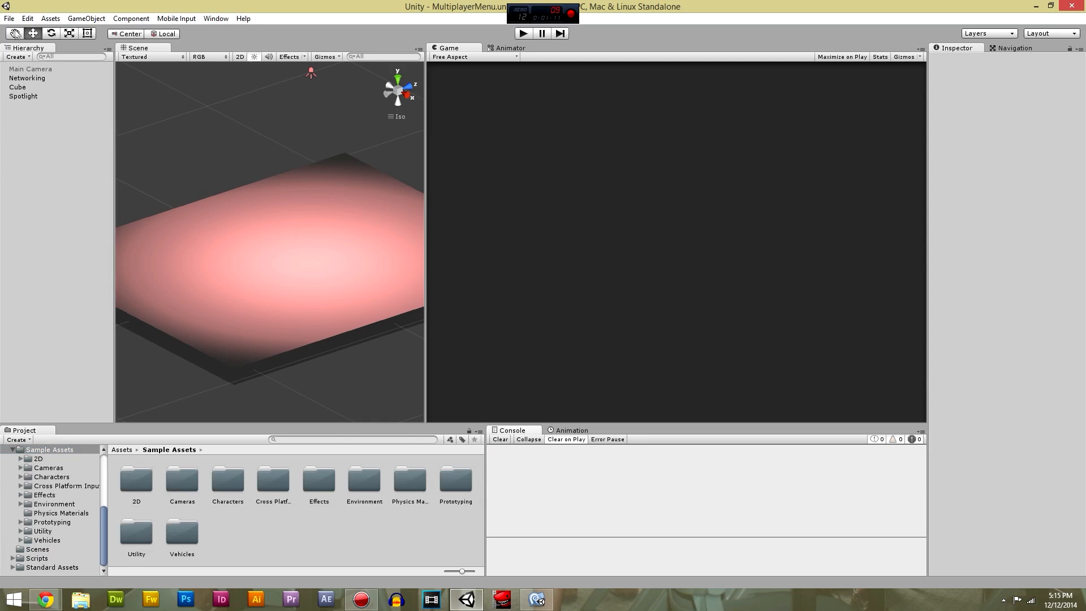
Build and run the Windows standalone player with the MultiplayerMenu scene, saving the executable in the Builds folder.
{"action": "left_click", "coordinate": [9, 18]}
{"action": "left_click", "coordinate": [61, 132]}
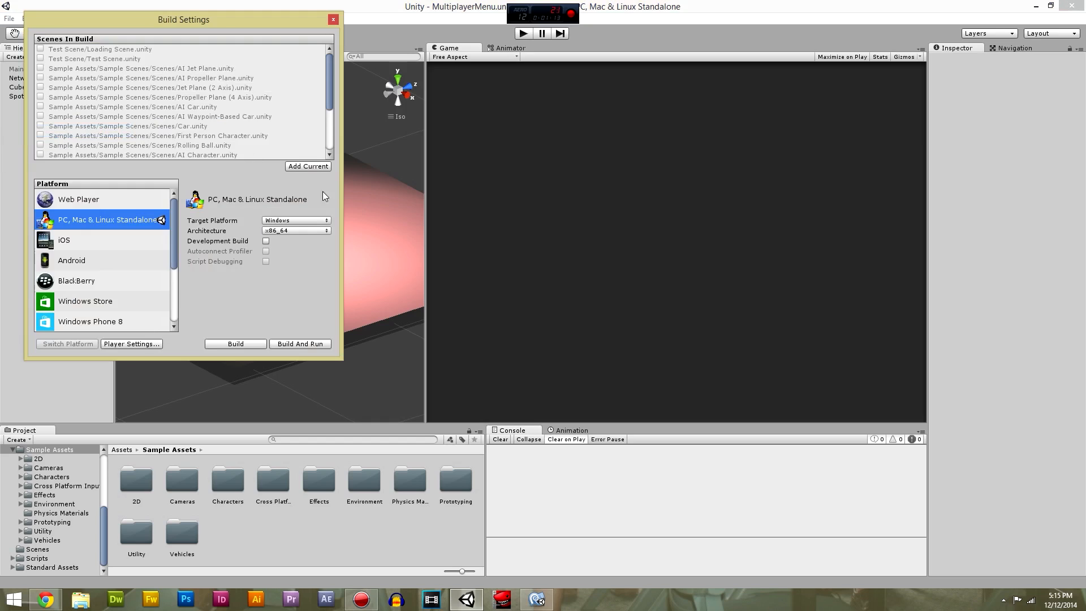
{"action": "scroll", "coordinate": [283, 108], "scroll_direction": "down", "scroll_amount": 3}
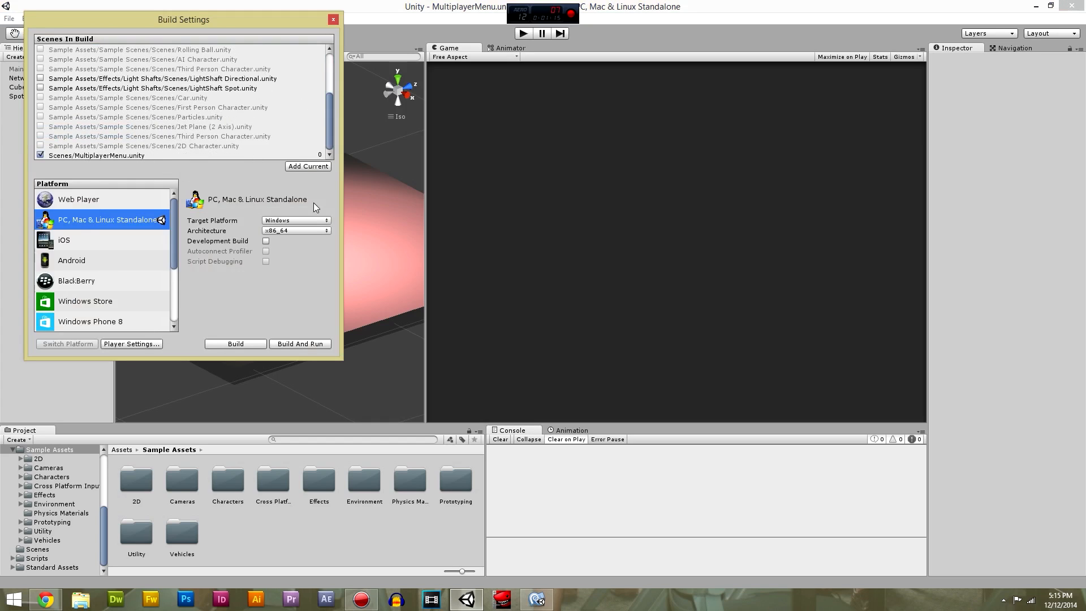
{"action": "left_click", "coordinate": [289, 344]}
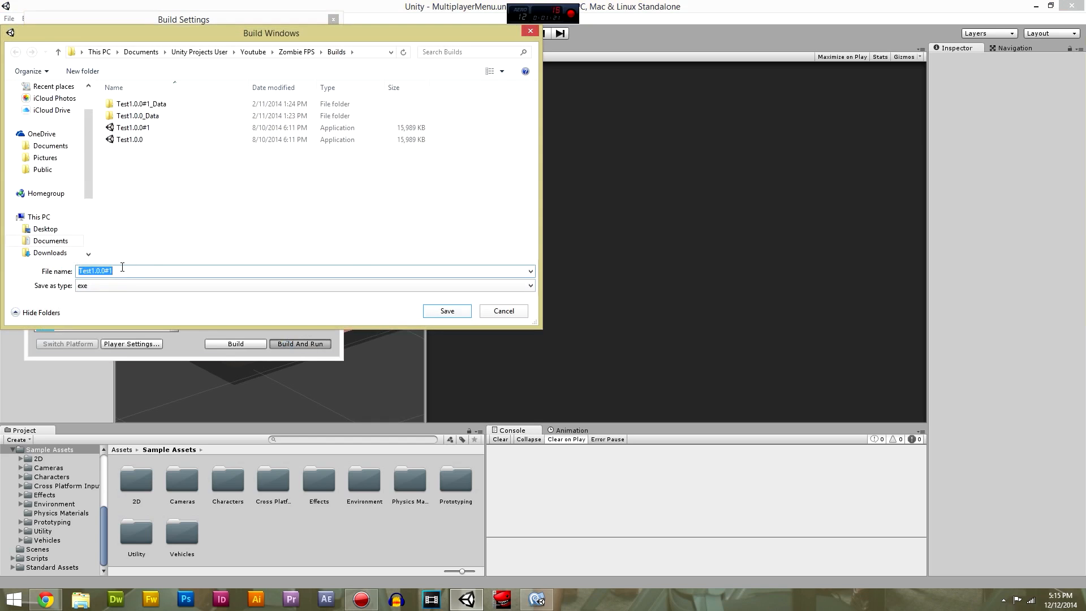
{"action": "left_click_drag", "start_coordinate": [124, 271], "coordinate": [84, 271]}
{"action": "type", "text": "2."}
{"action": "key", "text": "Return"}
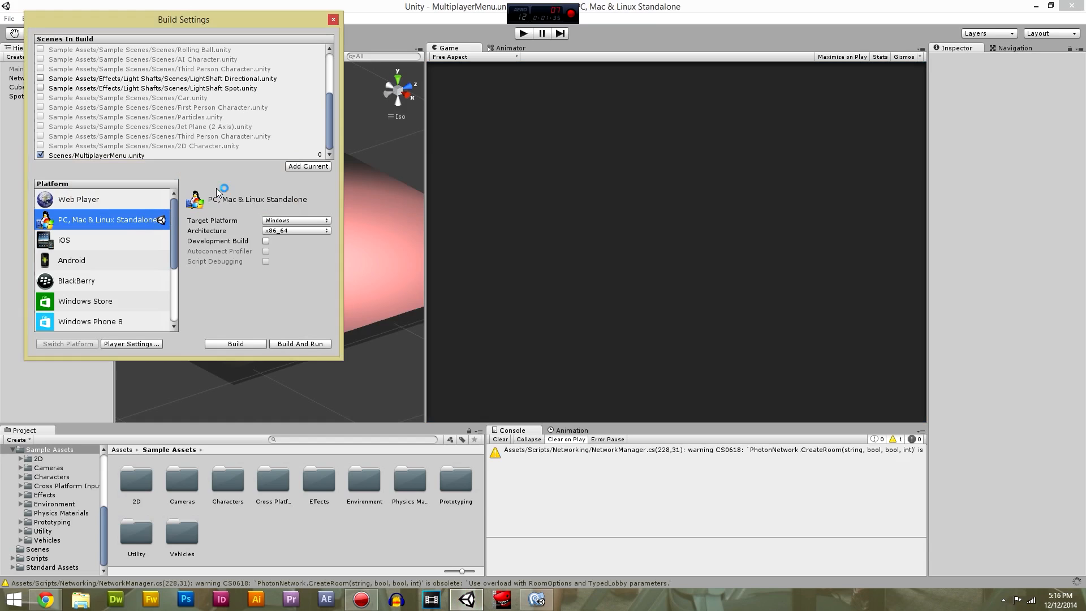
Launch the built game windowed at 1024 x 768 with Beautiful graphics quality and move its window aside.
{"action": "left_click", "coordinate": [546, 342]}
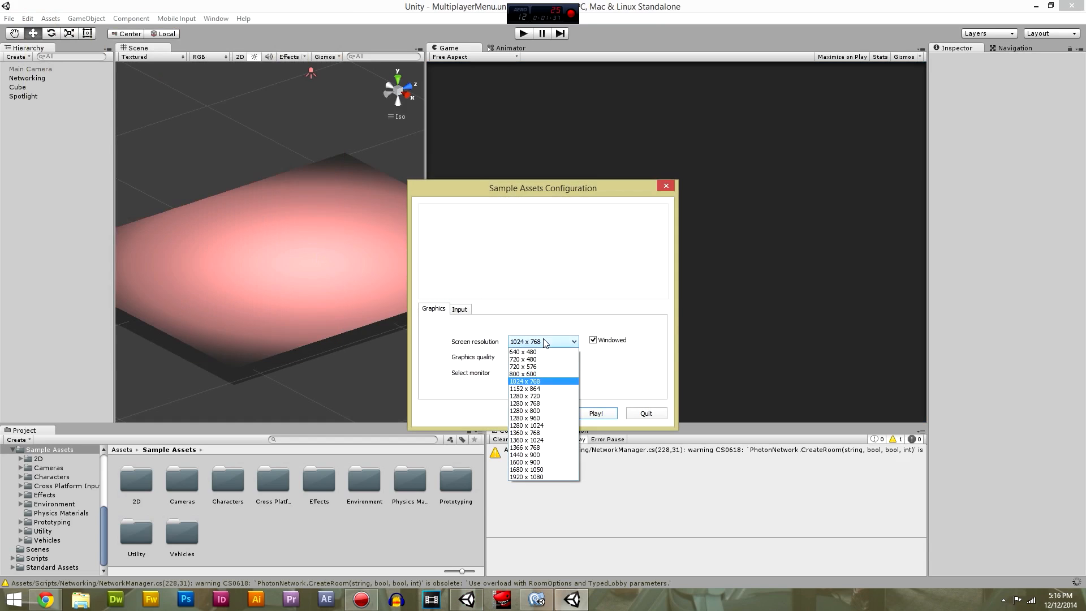
{"action": "left_click", "coordinate": [545, 342]}
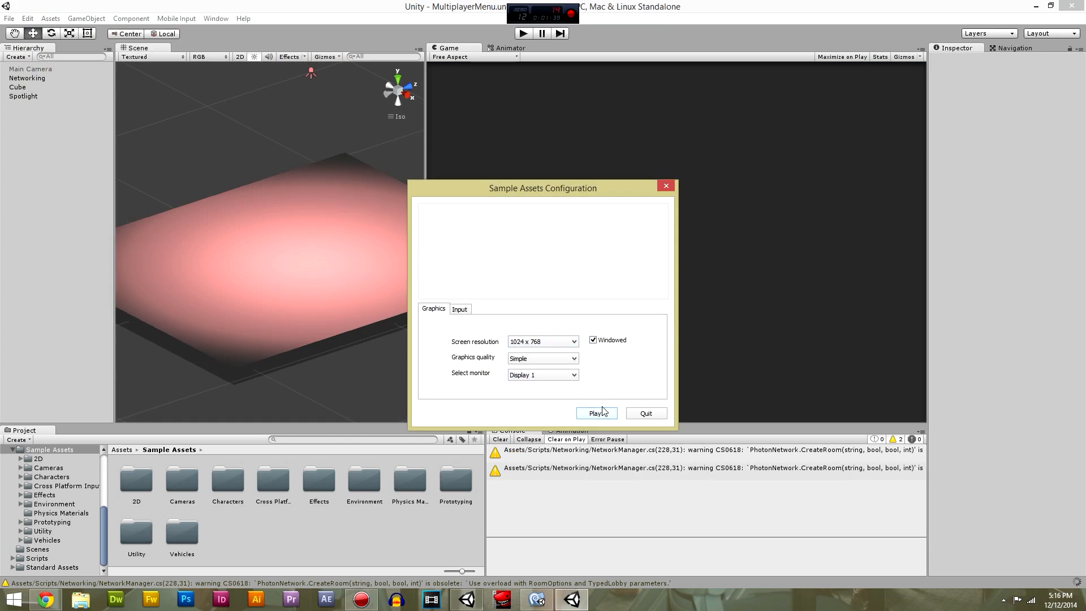
{"action": "left_click", "coordinate": [542, 359]}
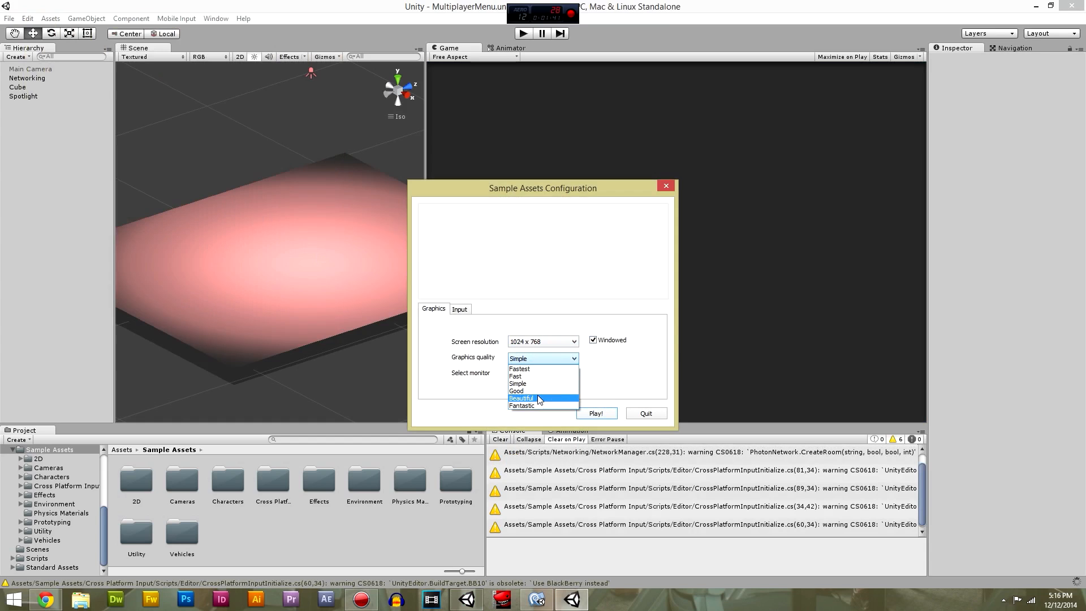
{"action": "left_click", "coordinate": [541, 399]}
{"action": "left_click", "coordinate": [596, 415]}
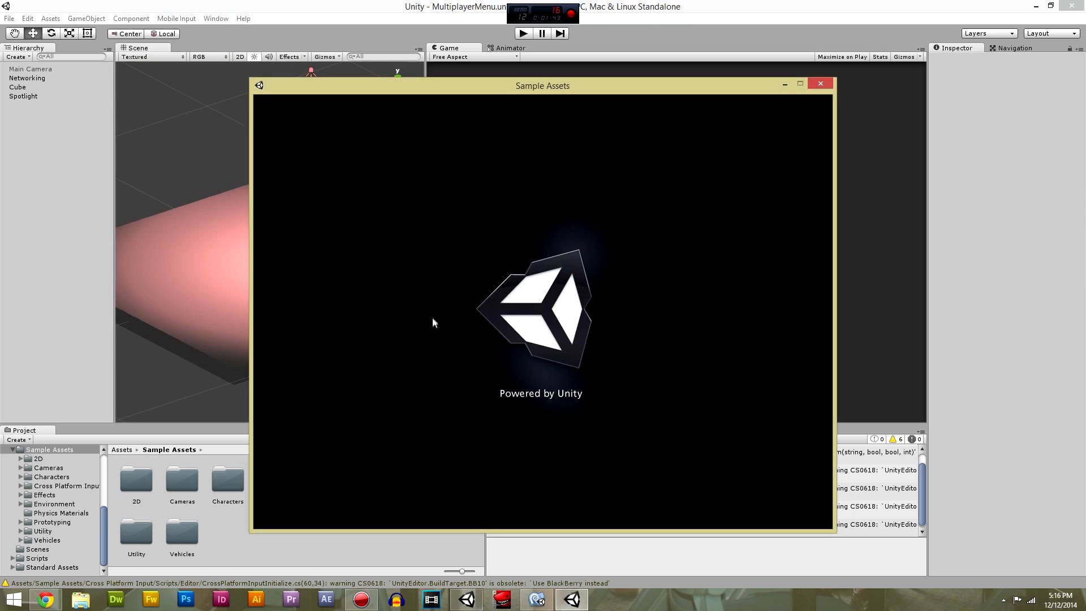
{"action": "left_click_drag", "start_coordinate": [467, 88], "coordinate": [259, 111]}
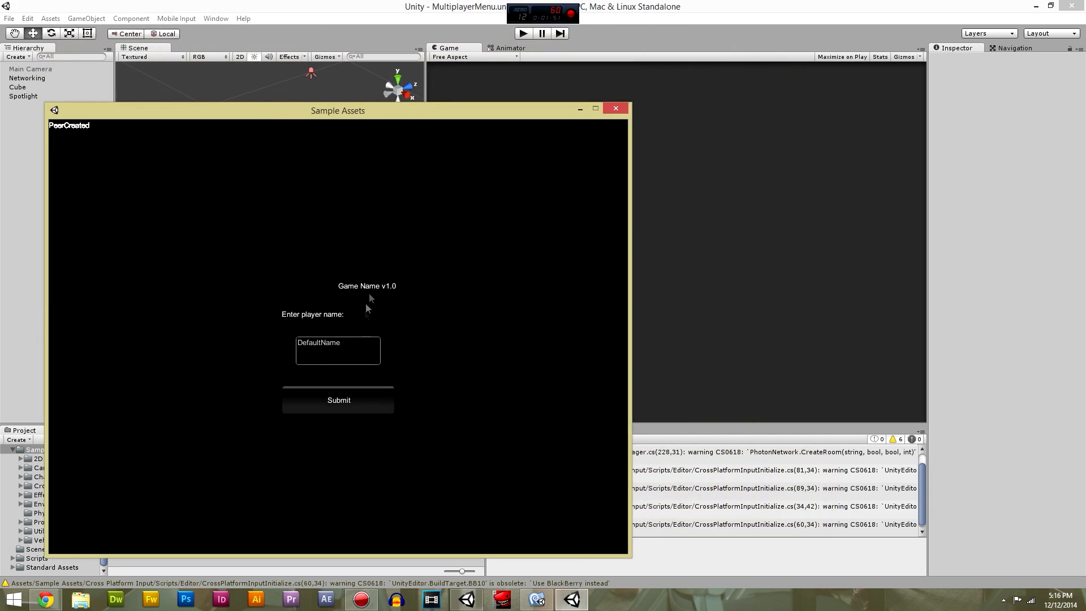
Submit the default player name in the built game and go through network play to the room creation form.
{"action": "left_click", "coordinate": [381, 403]}
{"action": "left_click", "coordinate": [371, 311]}
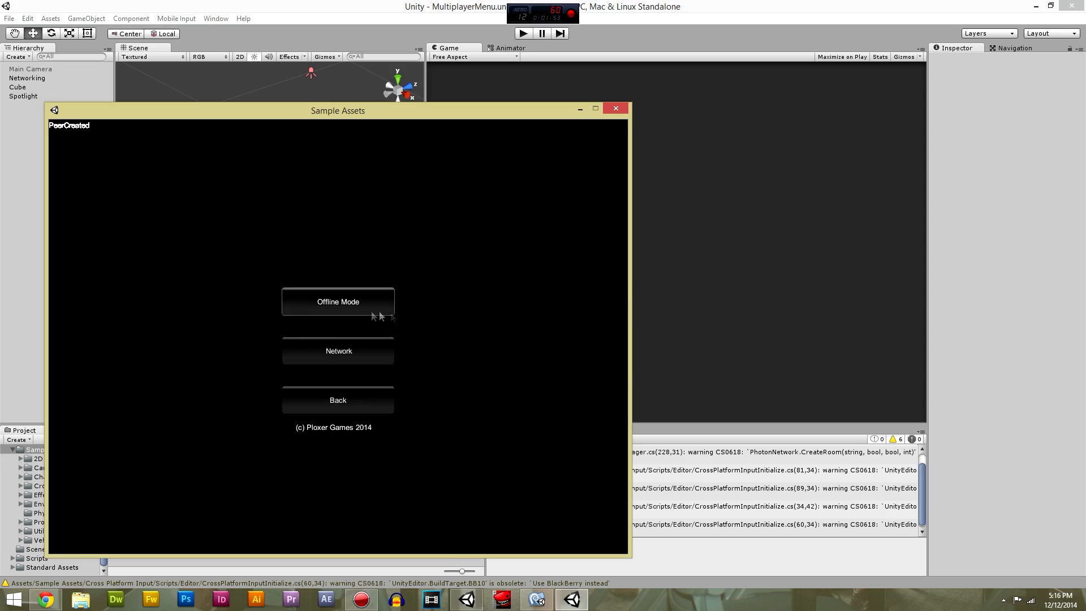
{"action": "left_click", "coordinate": [354, 358]}
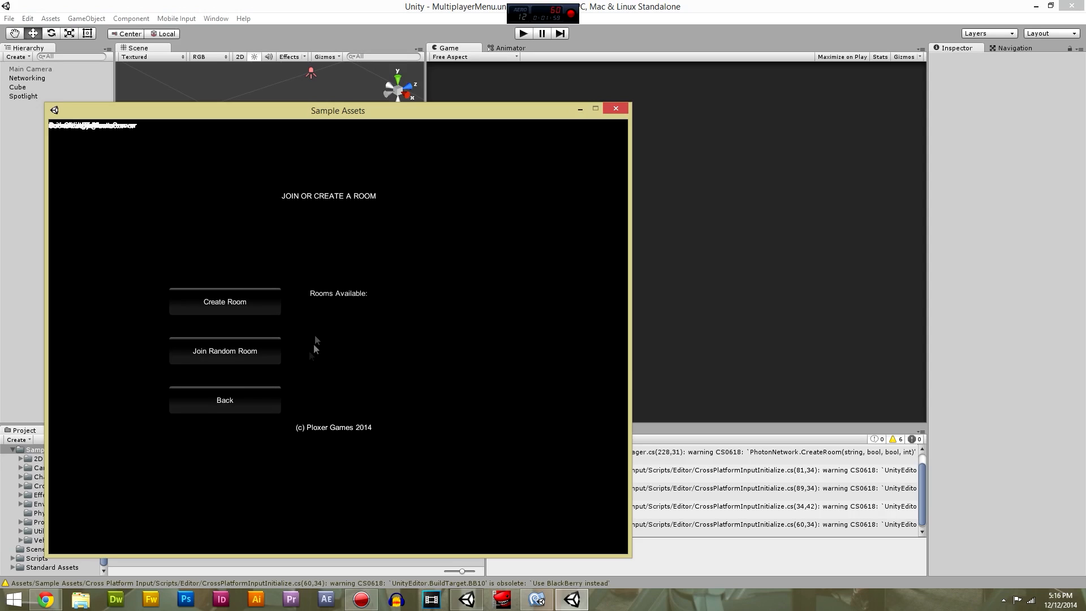
{"action": "left_click", "coordinate": [227, 305]}
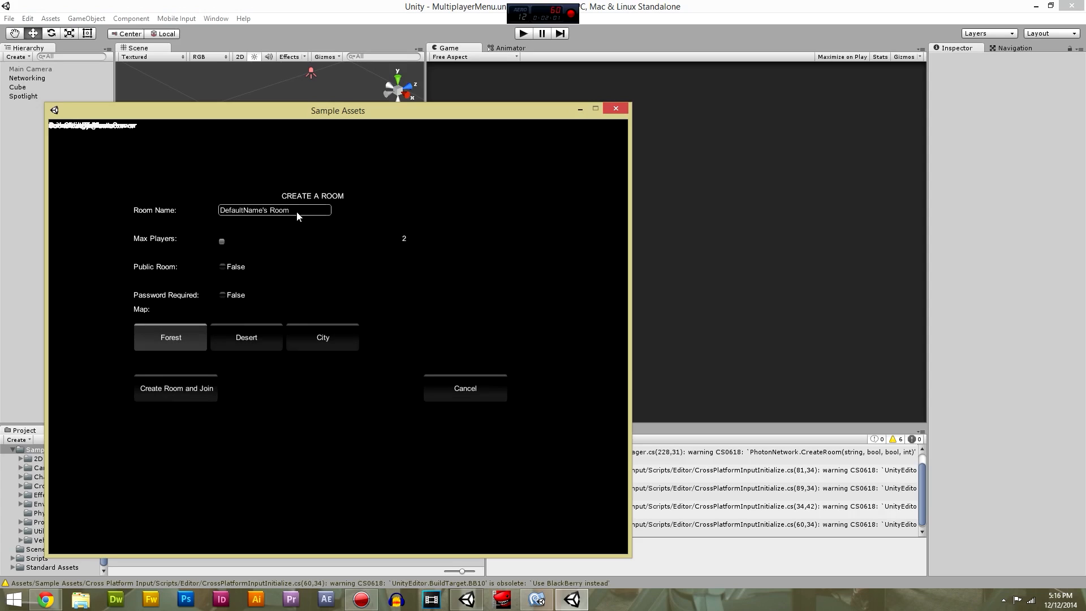
Create and join a public room with a maximum of 6 players on the Desert map.
{"action": "left_click_drag", "start_coordinate": [222, 242], "coordinate": [406, 240]}
{"action": "left_click", "coordinate": [221, 267]}
{"action": "left_click", "coordinate": [274, 341]}
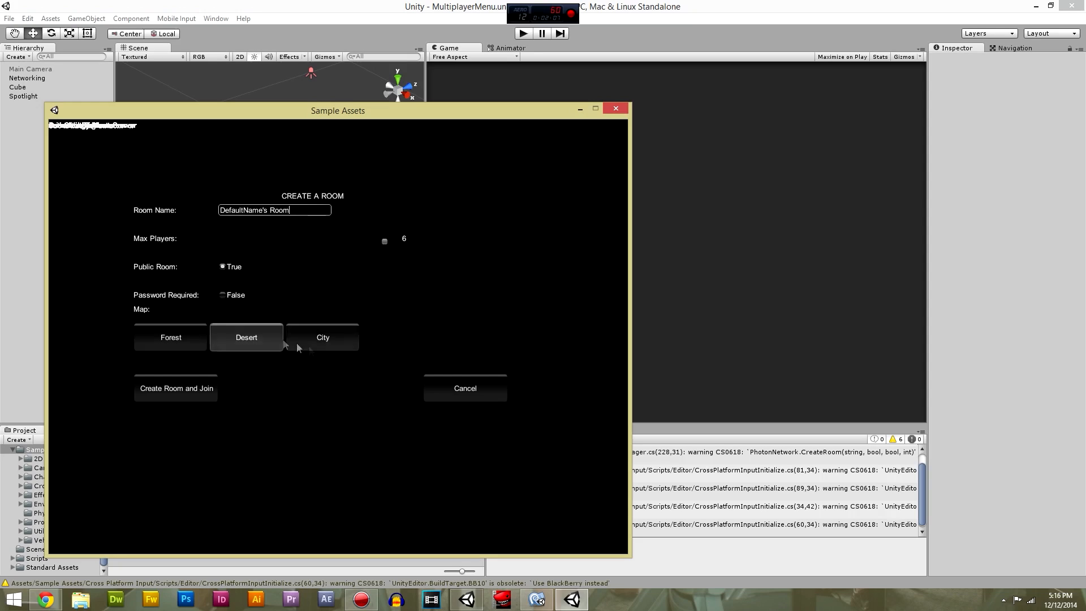
{"action": "left_click", "coordinate": [181, 390]}
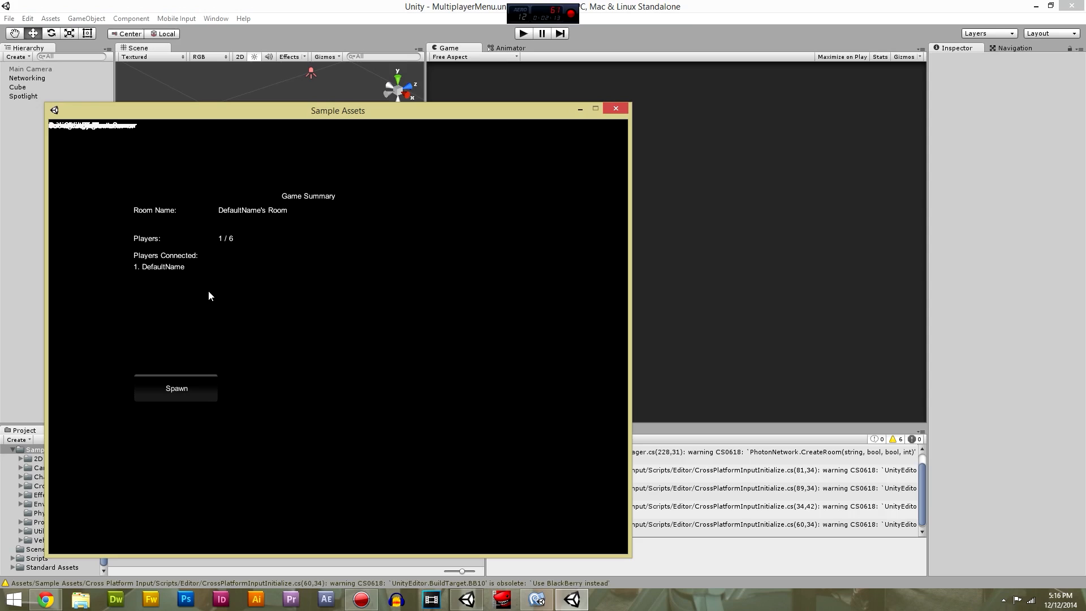
Return to the Unity editor, run the scene in play mode and join the available network room.
{"action": "left_click", "coordinate": [306, 9]}
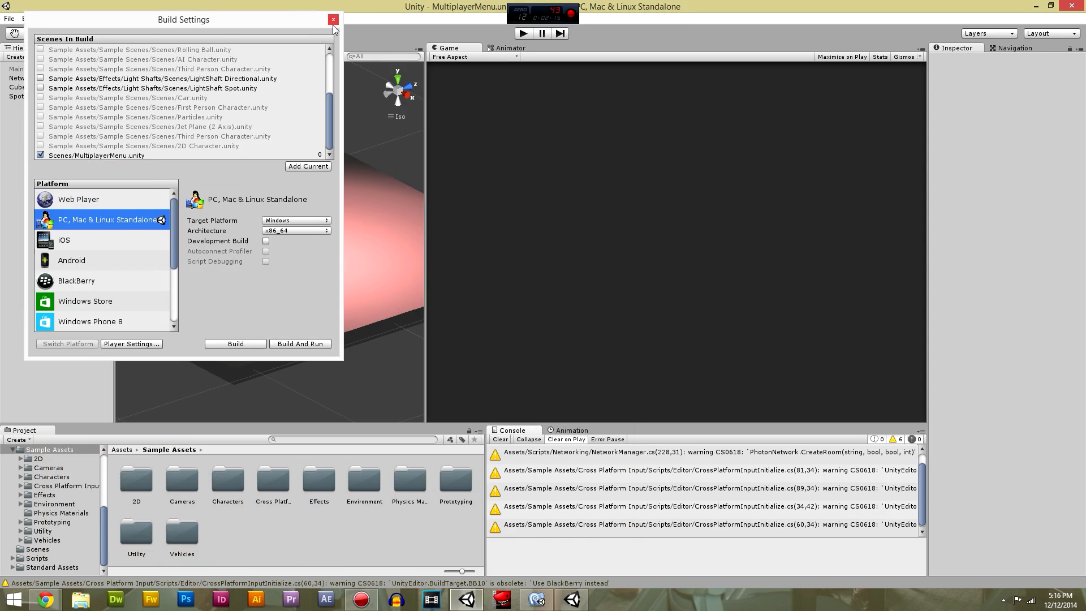
{"action": "left_click", "coordinate": [333, 20]}
{"action": "left_click", "coordinate": [523, 34]}
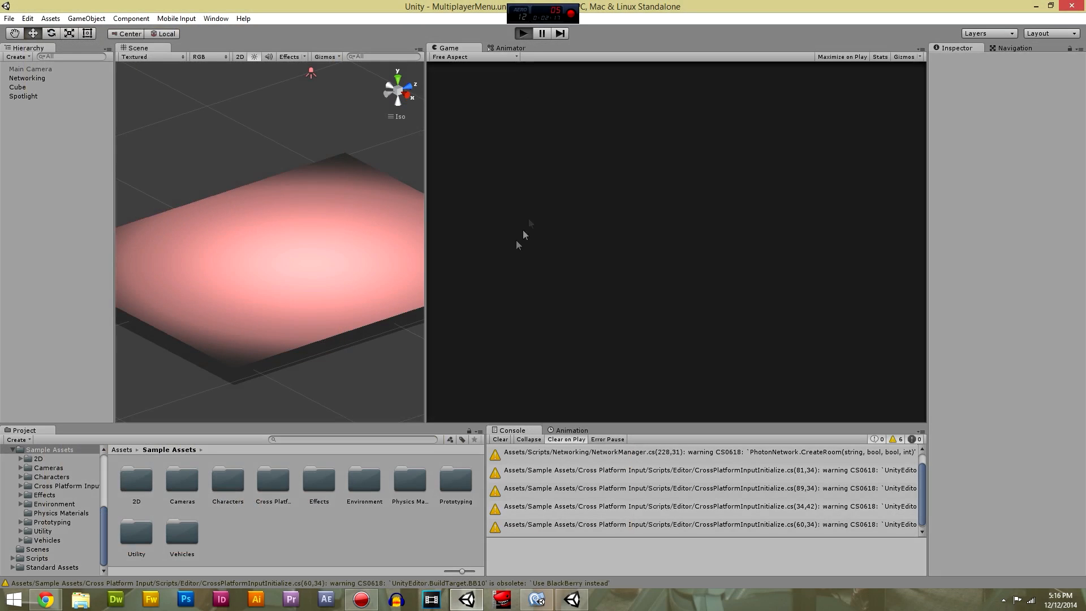
{"action": "left_click", "coordinate": [660, 303]}
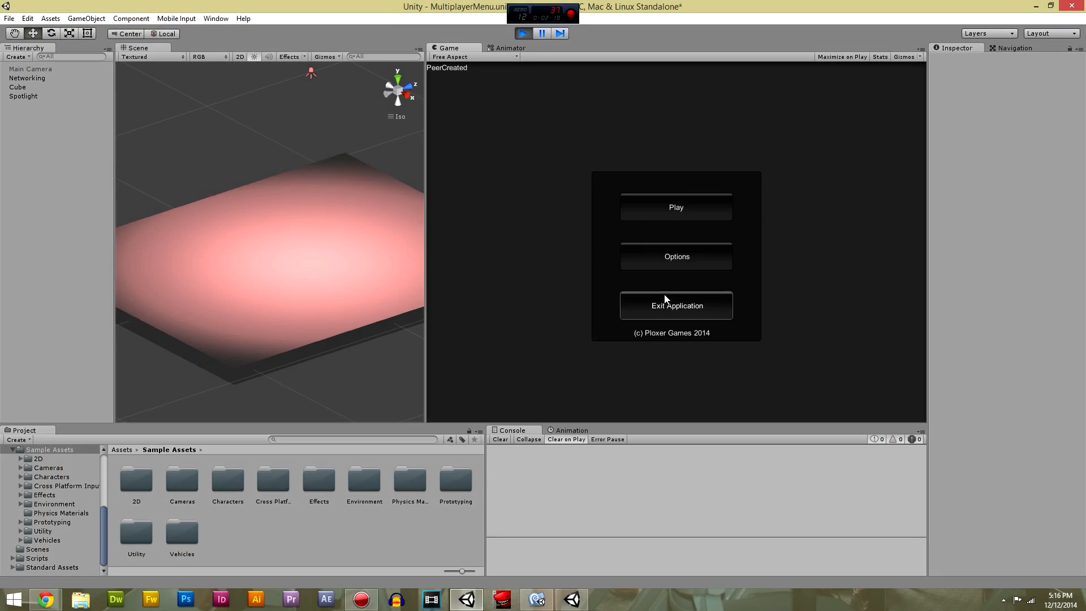
{"action": "left_click", "coordinate": [695, 207]}
{"action": "left_click", "coordinate": [692, 256]}
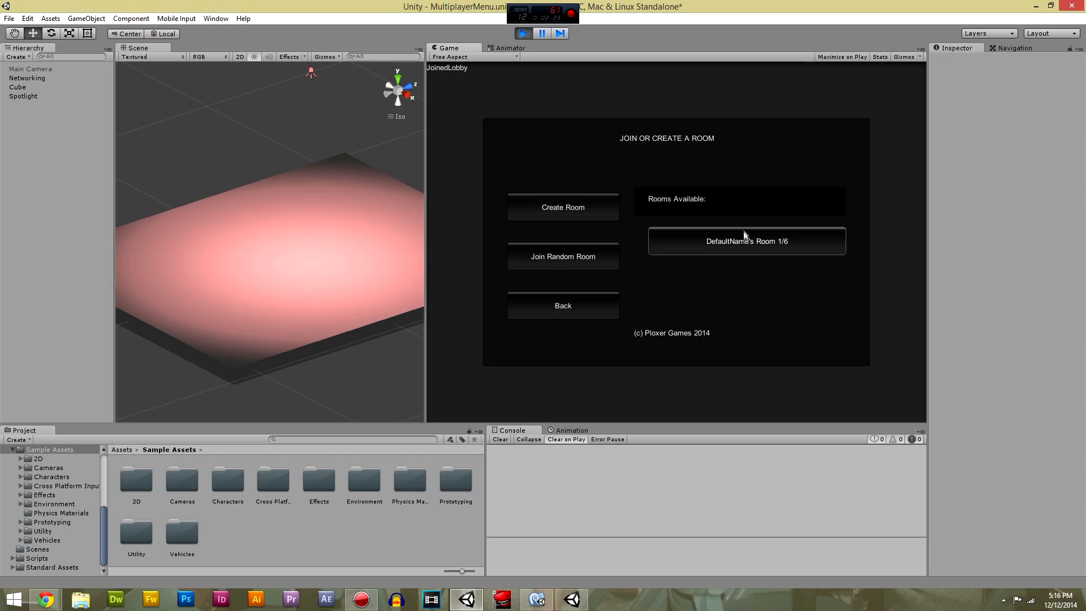
{"action": "left_click", "coordinate": [703, 242]}
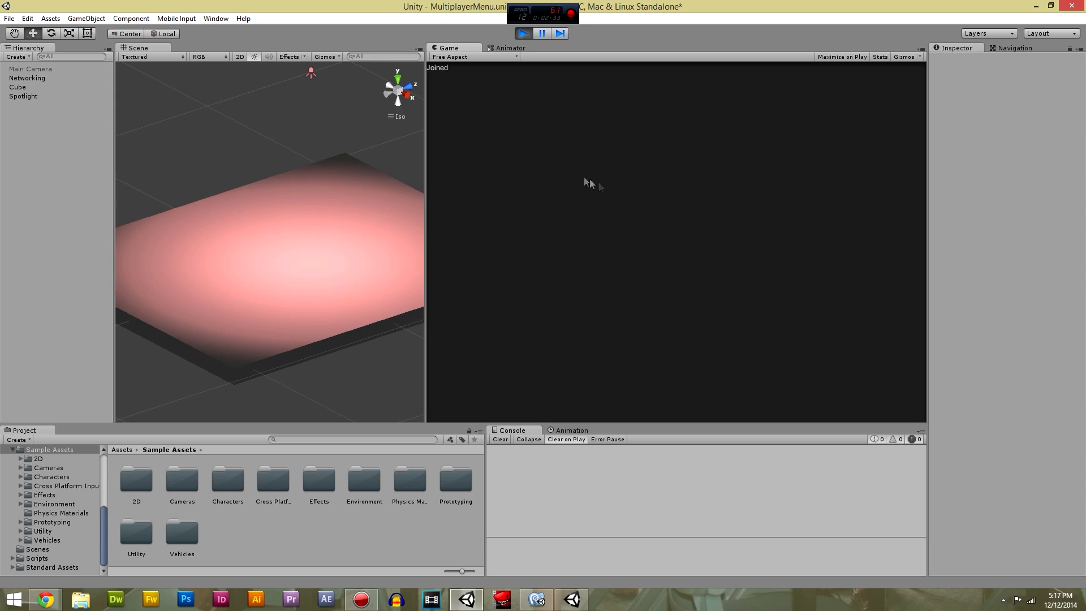
Check the connected players in the built game's Game Summary and return to the Unity editor.
{"action": "mouse_move", "coordinate": [537, 599]}
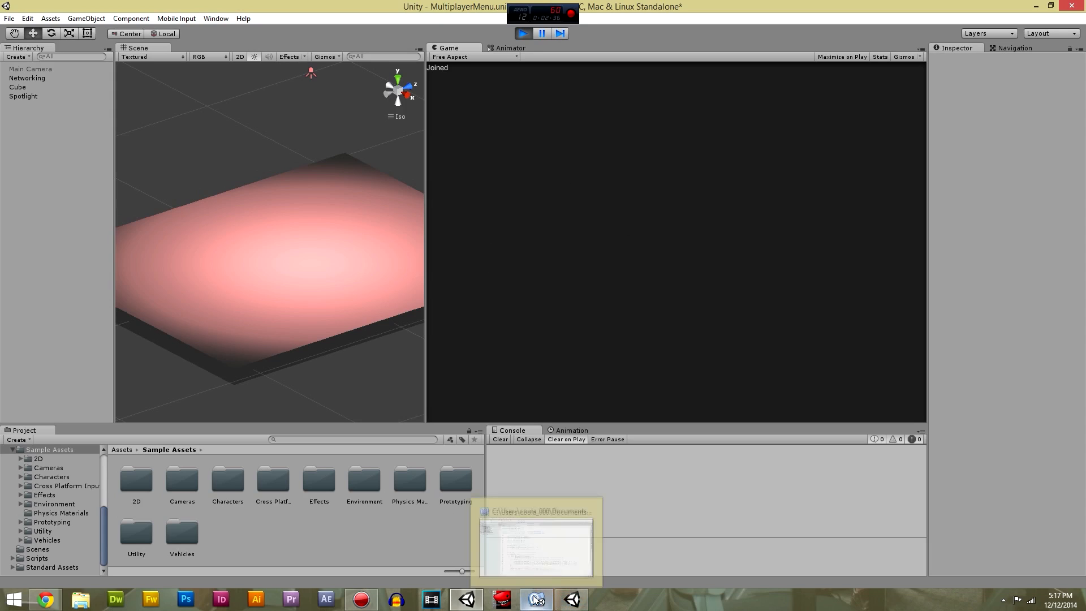
{"action": "left_click", "coordinate": [571, 599]}
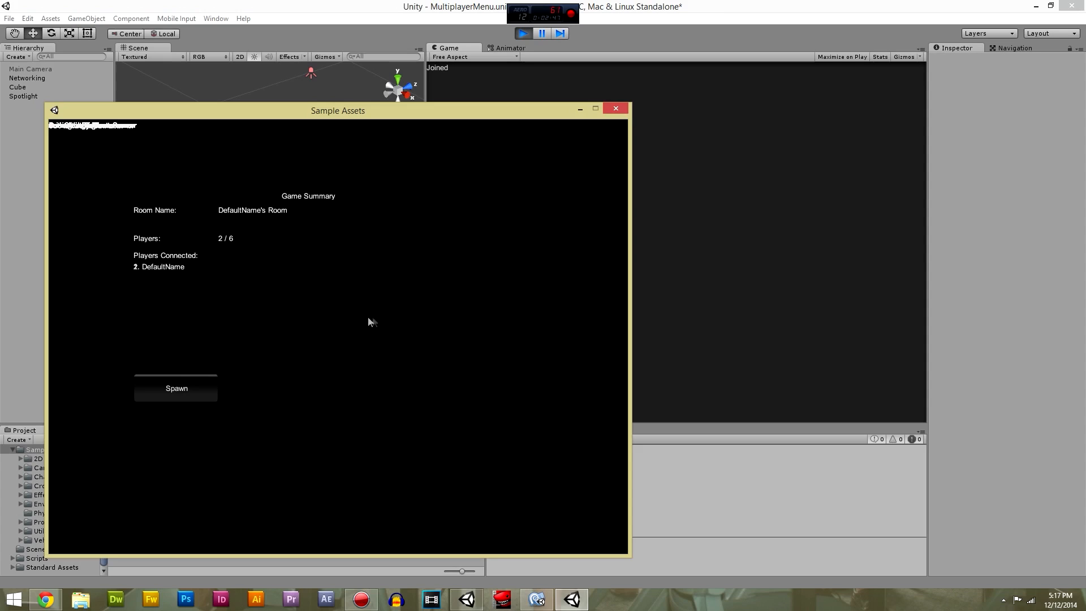
{"action": "left_click", "coordinate": [691, 188]}
Restart play mode in the editor and rejoin the network room with the default player name.
{"action": "left_click", "coordinate": [525, 32]}
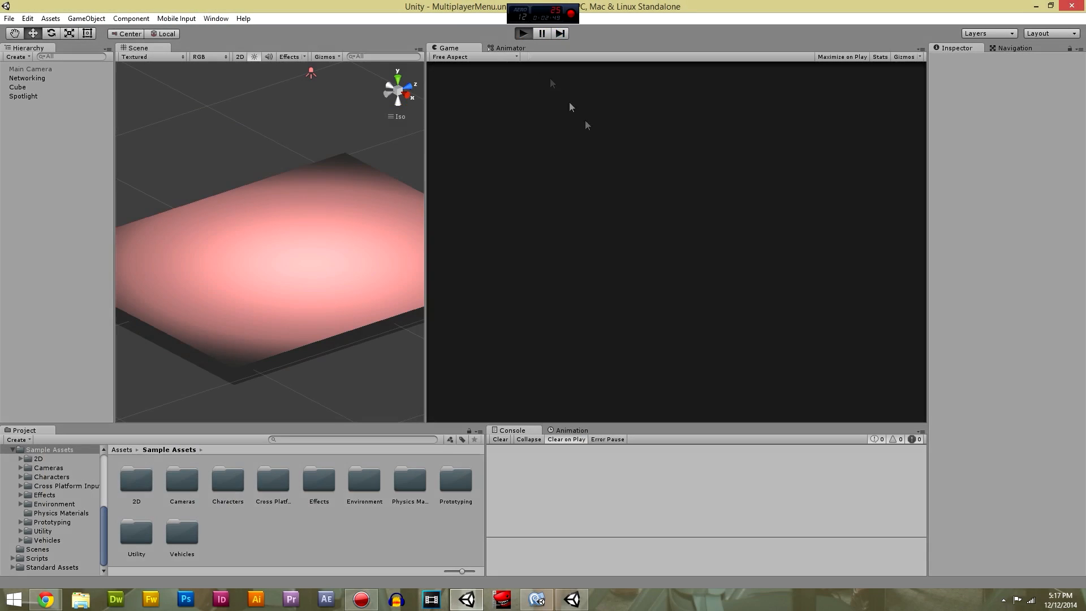
{"action": "left_click", "coordinate": [701, 308]}
{"action": "left_click", "coordinate": [696, 217]}
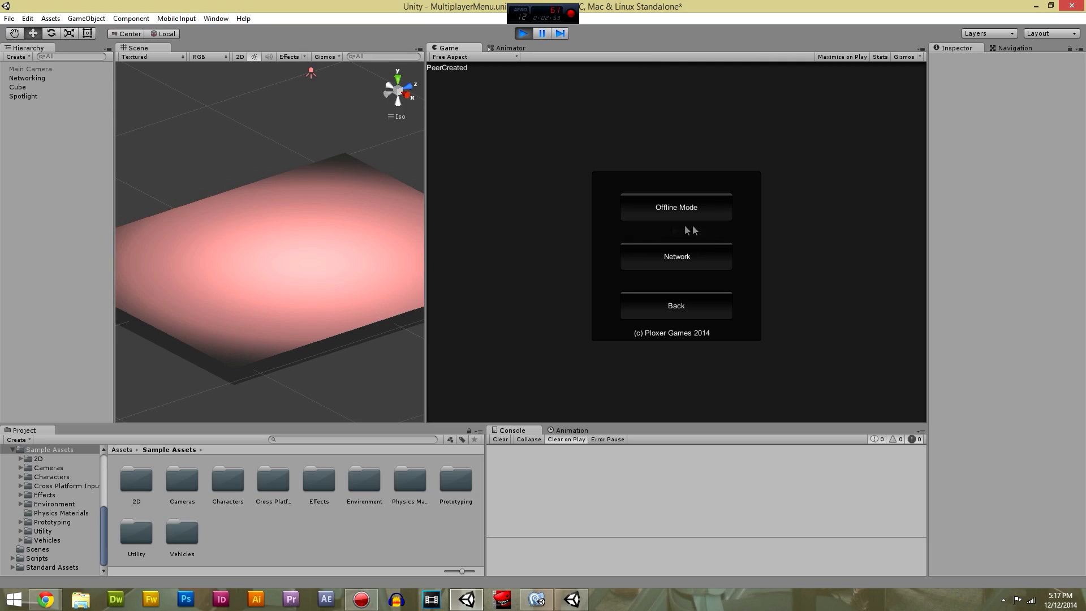
{"action": "left_click", "coordinate": [730, 259]}
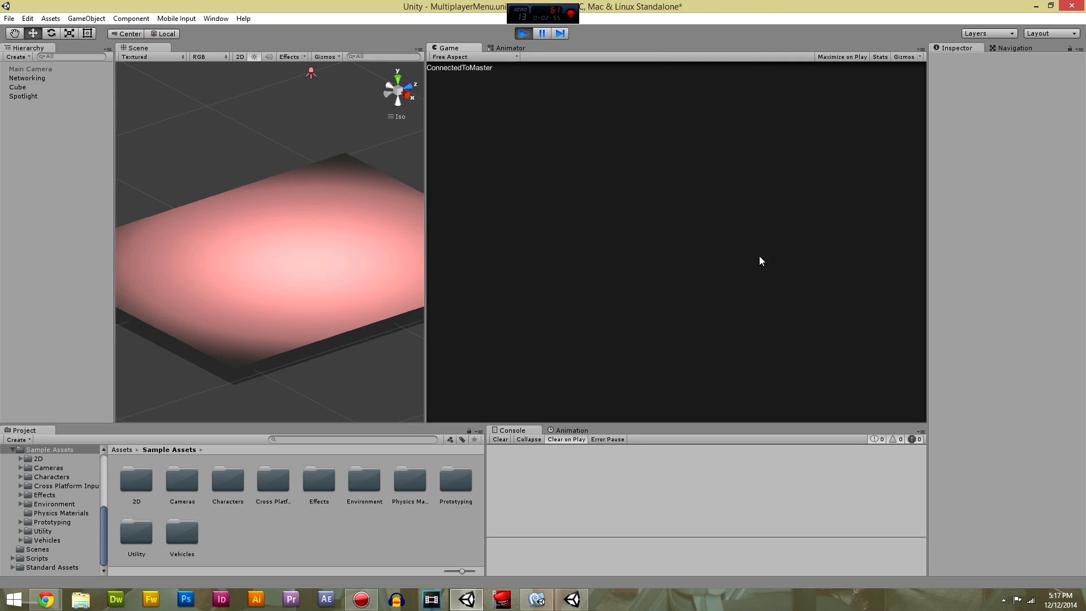
{"action": "left_click", "coordinate": [731, 247]}
Stop play mode in the editor and close the running Sample Assets game window.
{"action": "left_click", "coordinate": [524, 33]}
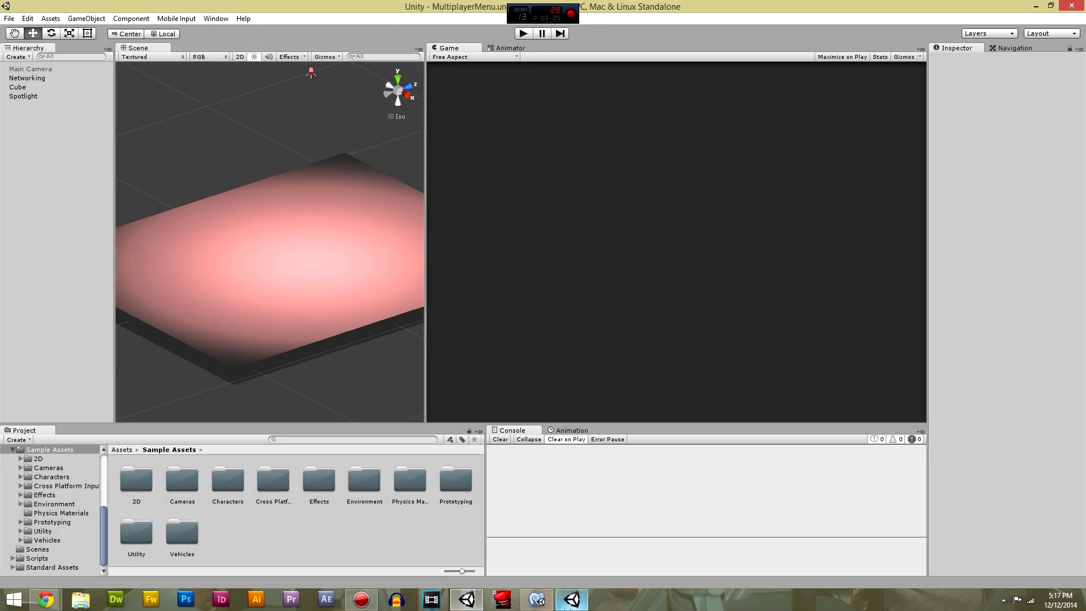
{"action": "left_click", "coordinate": [571, 600]}
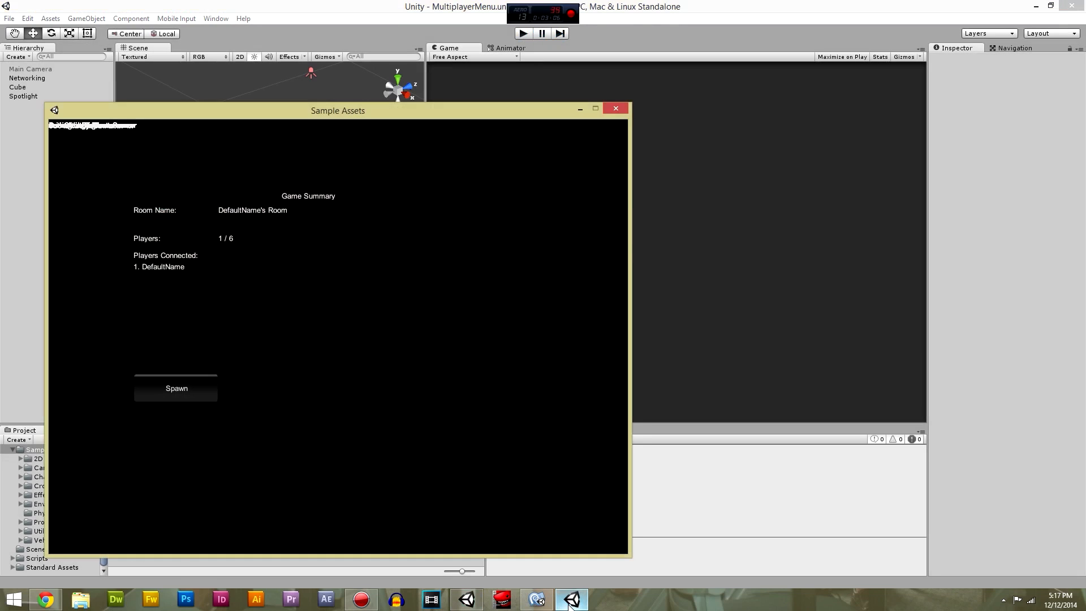
{"action": "left_click", "coordinate": [618, 108]}
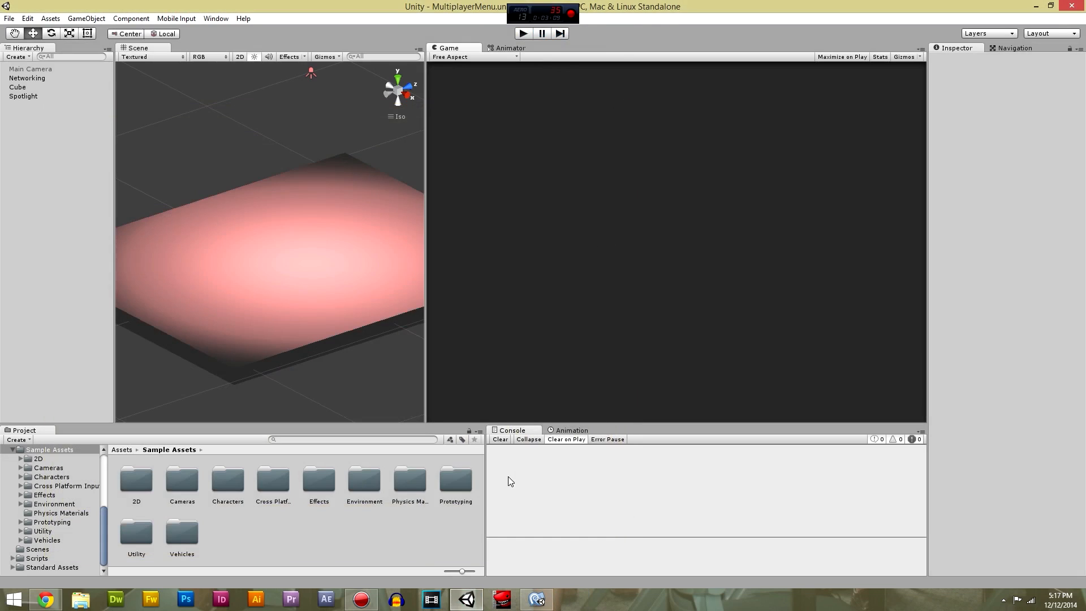
Switch to MonoDevelop, maximize its window and show the NetworkManager.cs script.
{"action": "left_click", "coordinate": [537, 599]}
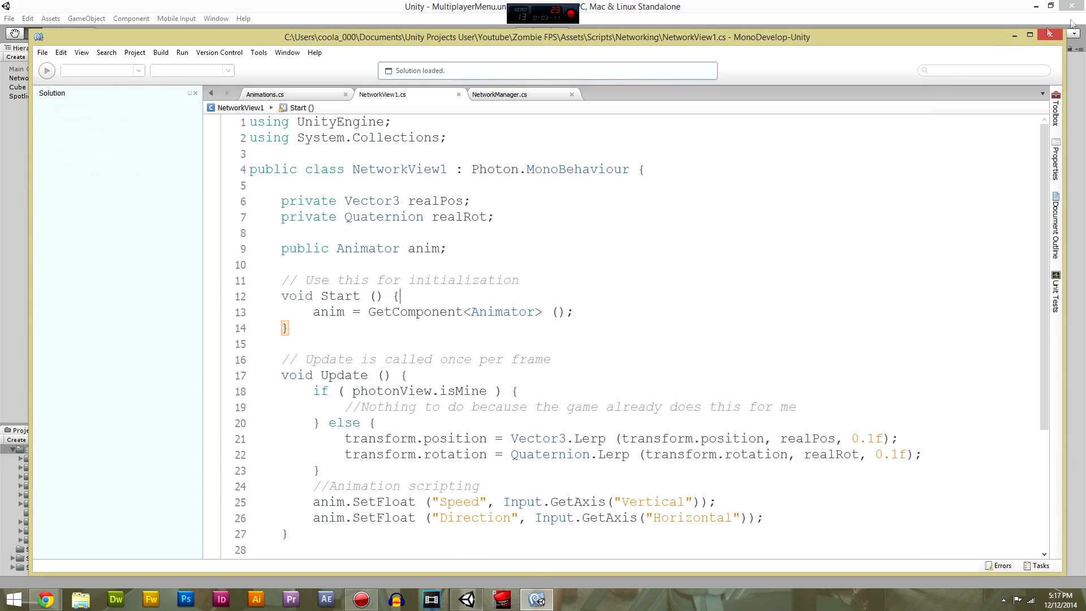
{"action": "left_click", "coordinate": [1030, 36]}
{"action": "left_click", "coordinate": [591, 152]}
{"action": "scroll", "coordinate": [548, 232], "scroll_direction": "down", "scroll_amount": 3}
{"action": "left_click", "coordinate": [498, 63]}
Examine the room creation, player spawning and Game Summary player list code in NetworkManager.cs.
{"action": "left_click", "coordinate": [481, 352]}
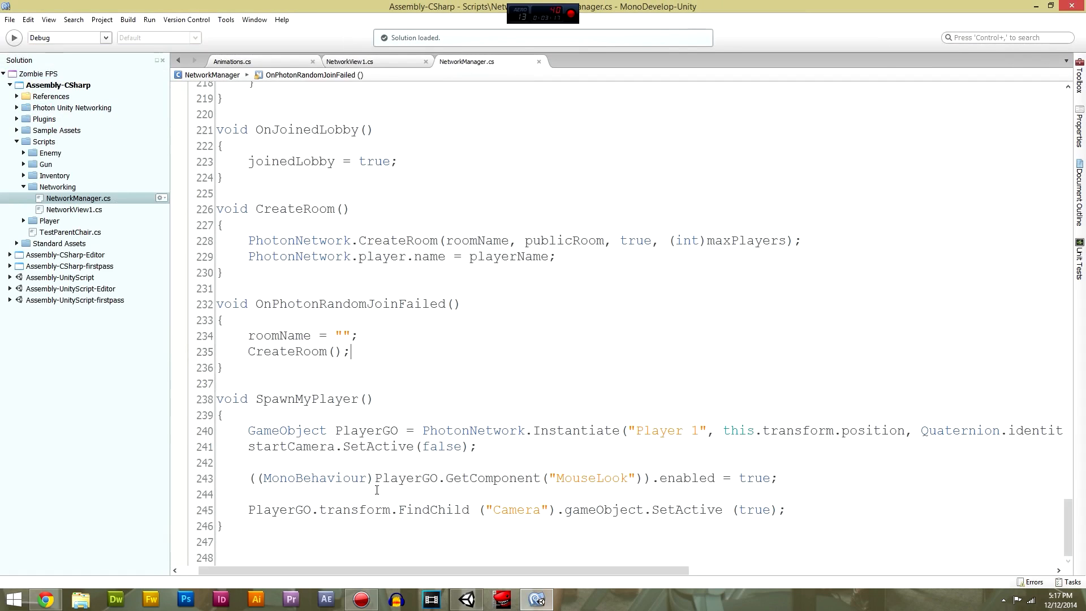
{"action": "left_click", "coordinate": [341, 561]}
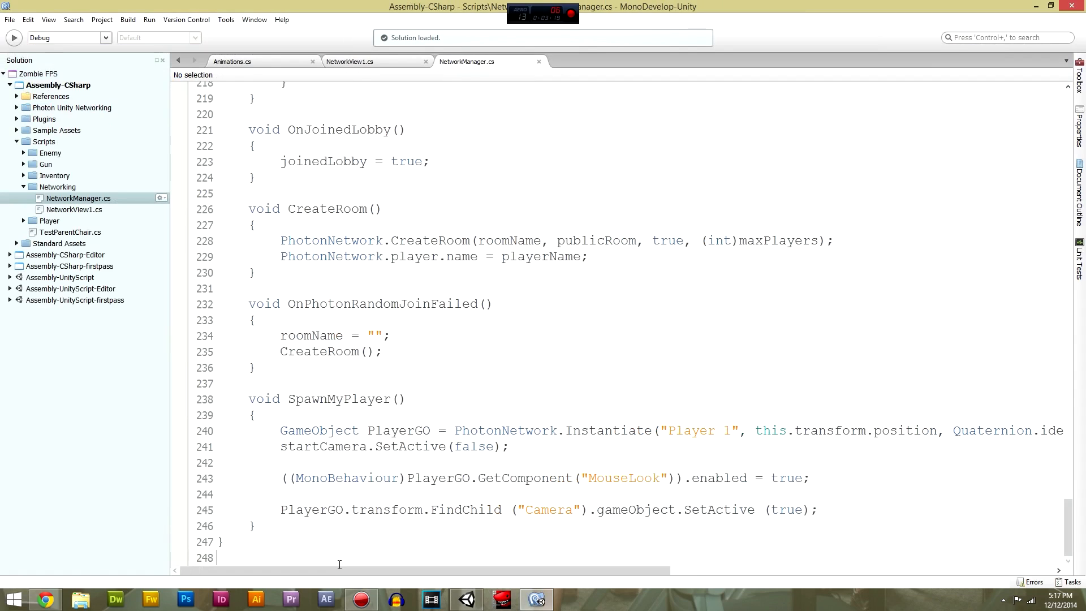
{"action": "left_click", "coordinate": [415, 513]}
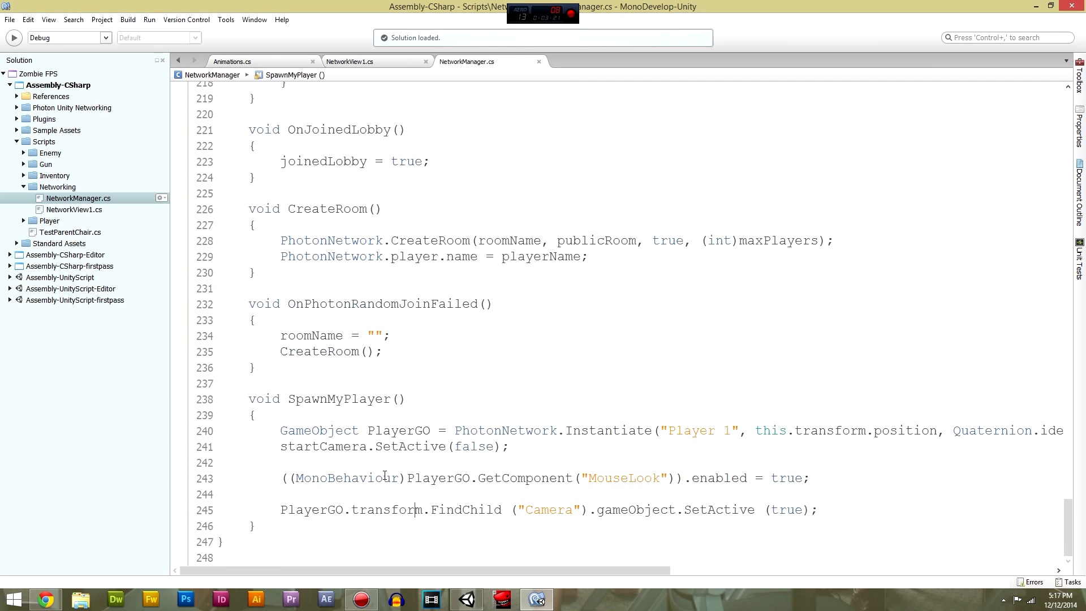
{"action": "scroll", "coordinate": [511, 393], "scroll_direction": "up", "scroll_amount": 2}
{"action": "scroll", "coordinate": [510, 392], "scroll_direction": "down", "scroll_amount": 1, "text": "ctrl"}
{"action": "scroll", "coordinate": [510, 393], "scroll_direction": "up", "scroll_amount": 4}
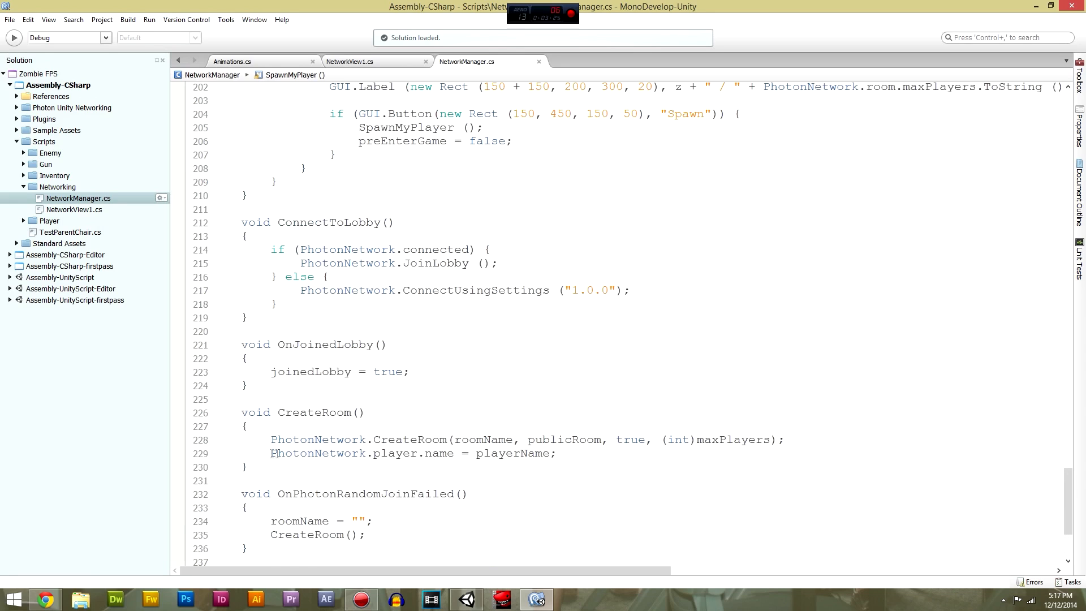
{"action": "scroll", "coordinate": [289, 447], "scroll_direction": "up", "scroll_amount": 3}
{"action": "scroll", "coordinate": [382, 366], "scroll_direction": "down", "scroll_amount": 5}
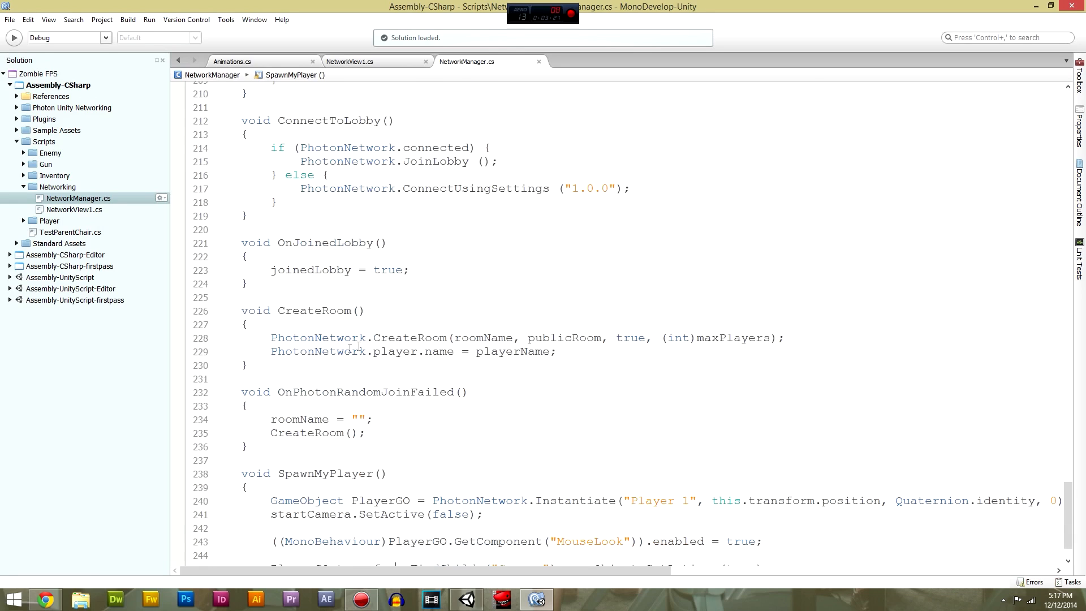
{"action": "scroll", "coordinate": [295, 382], "scroll_direction": "down", "scroll_amount": 1}
{"action": "scroll", "coordinate": [289, 391], "scroll_direction": "up", "scroll_amount": 15}
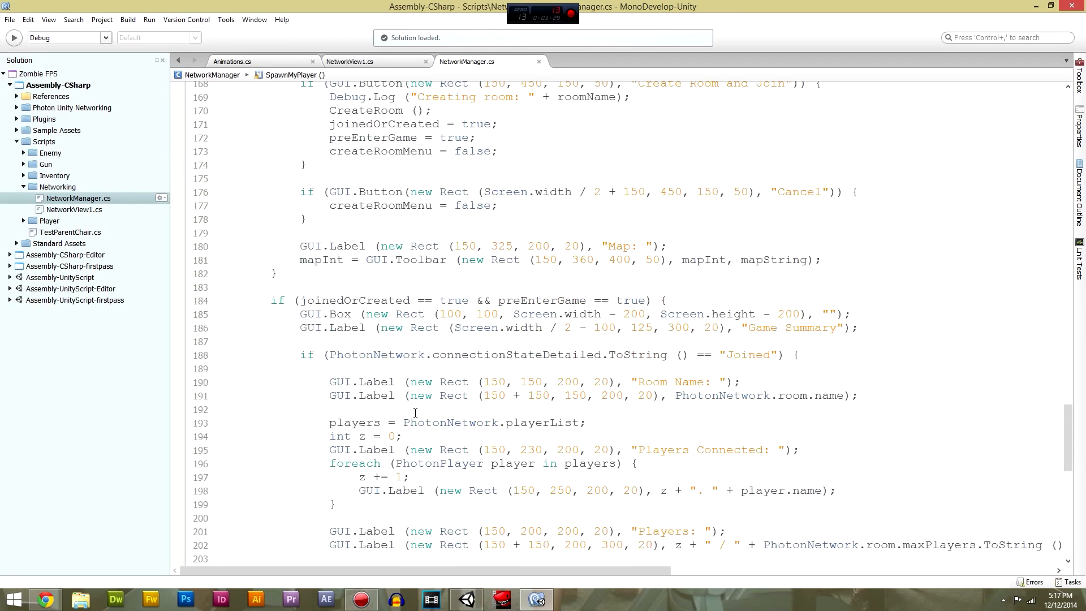
{"action": "scroll", "coordinate": [415, 412], "scroll_direction": "down", "scroll_amount": 3}
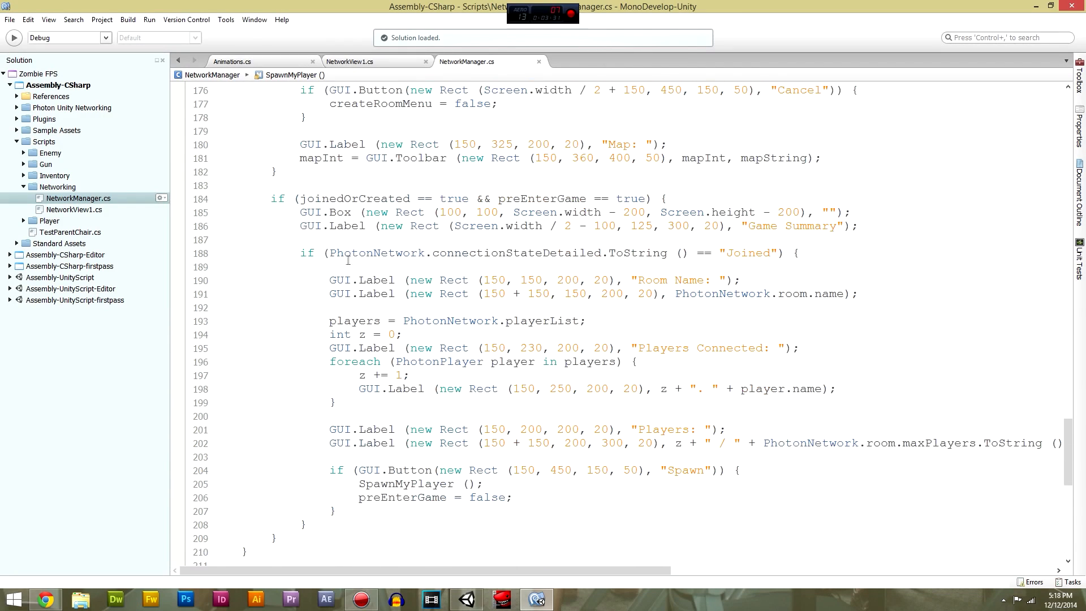
Examine the OnGUI menu code in NetworkManager.cs, covering the create-room menu, the network lobby menu and the available rooms list.
{"action": "left_click", "coordinate": [328, 322]}
{"action": "scroll", "coordinate": [535, 379], "scroll_direction": "up", "scroll_amount": 9}
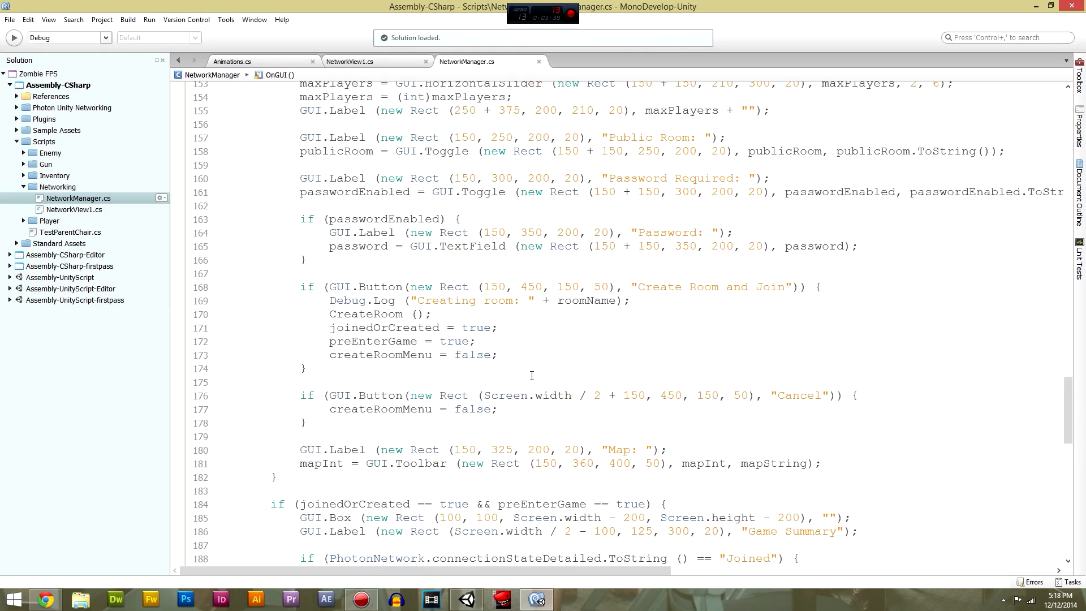
{"action": "scroll", "coordinate": [532, 375], "scroll_direction": "up", "scroll_amount": 6}
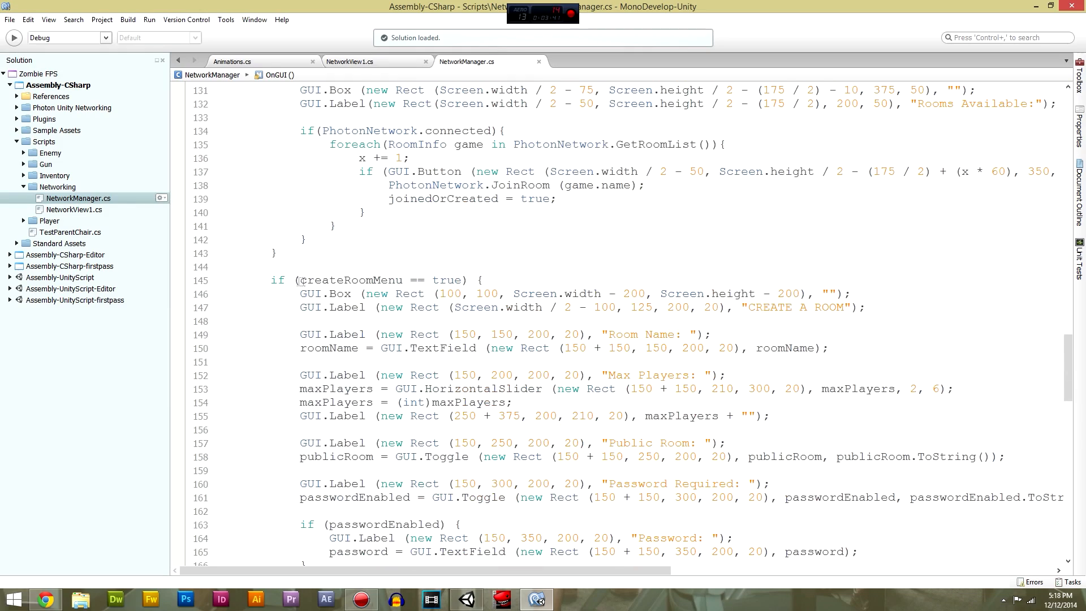
{"action": "scroll", "coordinate": [612, 306], "scroll_direction": "down", "scroll_amount": 1}
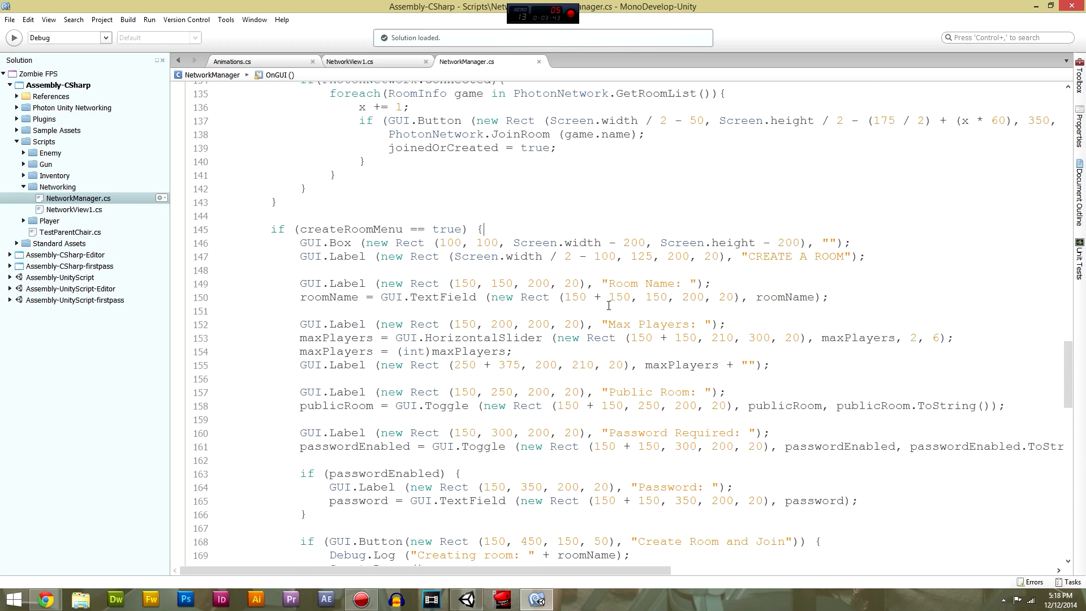
{"action": "scroll", "coordinate": [609, 307], "scroll_direction": "up", "scroll_amount": 16}
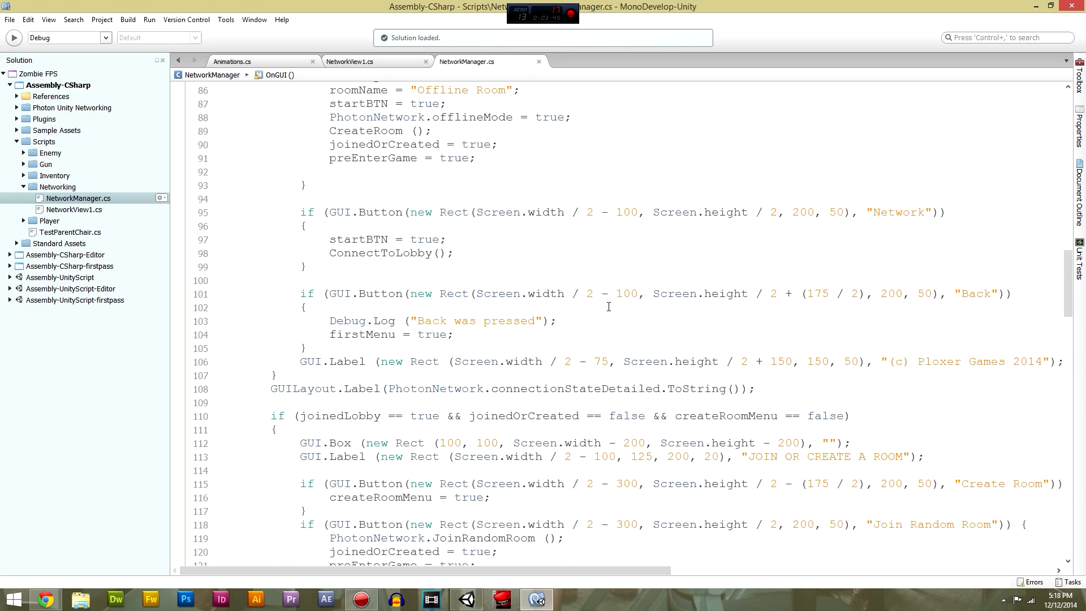
{"action": "scroll", "coordinate": [609, 307], "scroll_direction": "up", "scroll_amount": 1}
{"action": "scroll", "coordinate": [609, 307], "scroll_direction": "down", "scroll_amount": 2}
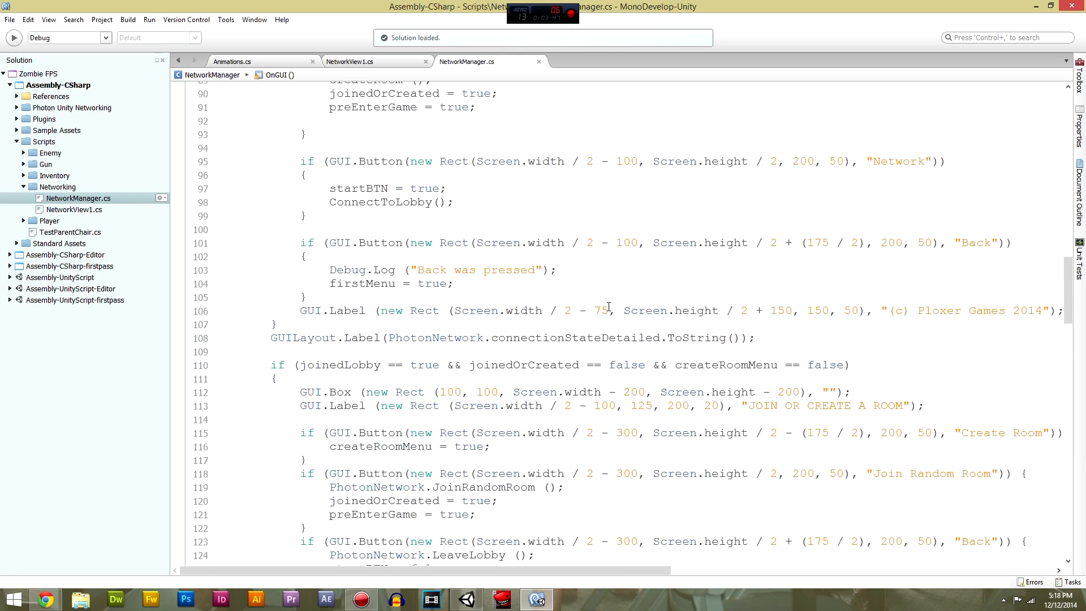
{"action": "scroll", "coordinate": [300, 365], "scroll_direction": "down", "scroll_amount": 1}
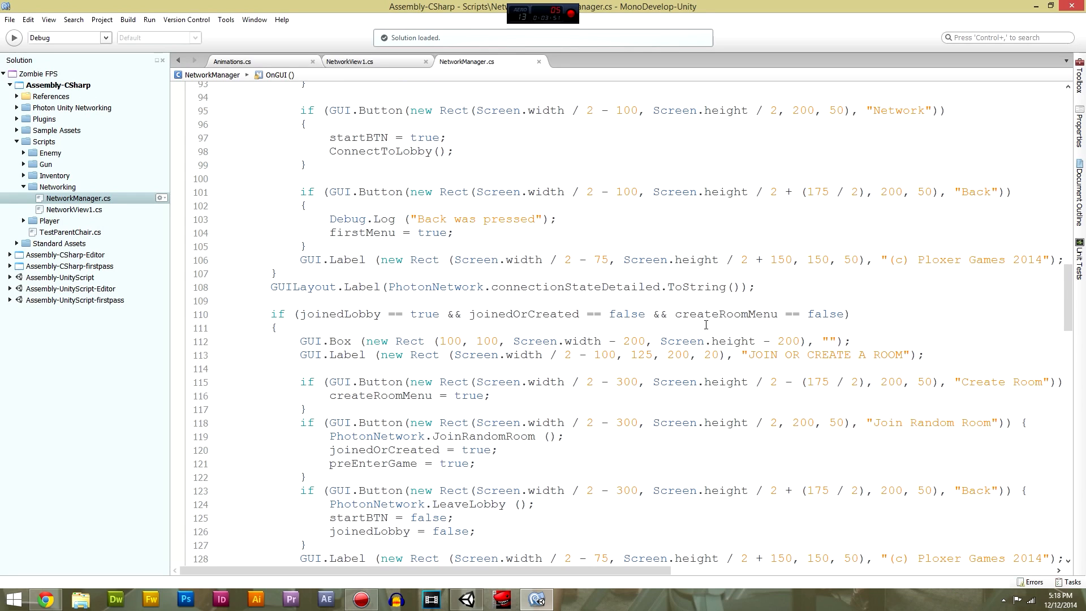
{"action": "scroll", "coordinate": [704, 325], "scroll_direction": "down", "scroll_amount": 1}
{"action": "scroll", "coordinate": [849, 263], "scroll_direction": "down", "scroll_amount": 2}
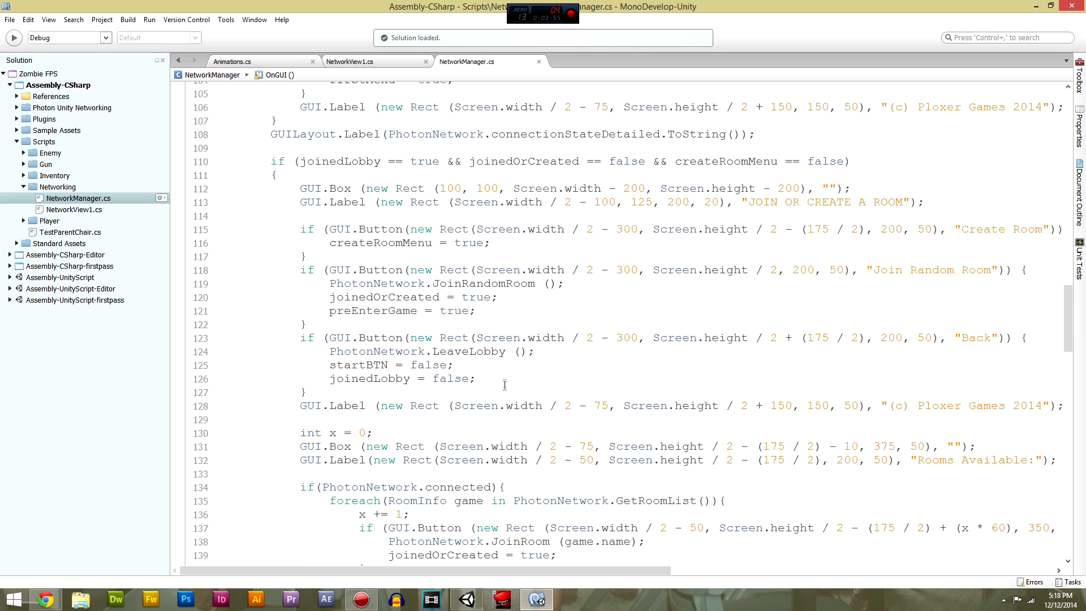
{"action": "scroll", "coordinate": [1013, 442], "scroll_direction": "down", "scroll_amount": 1}
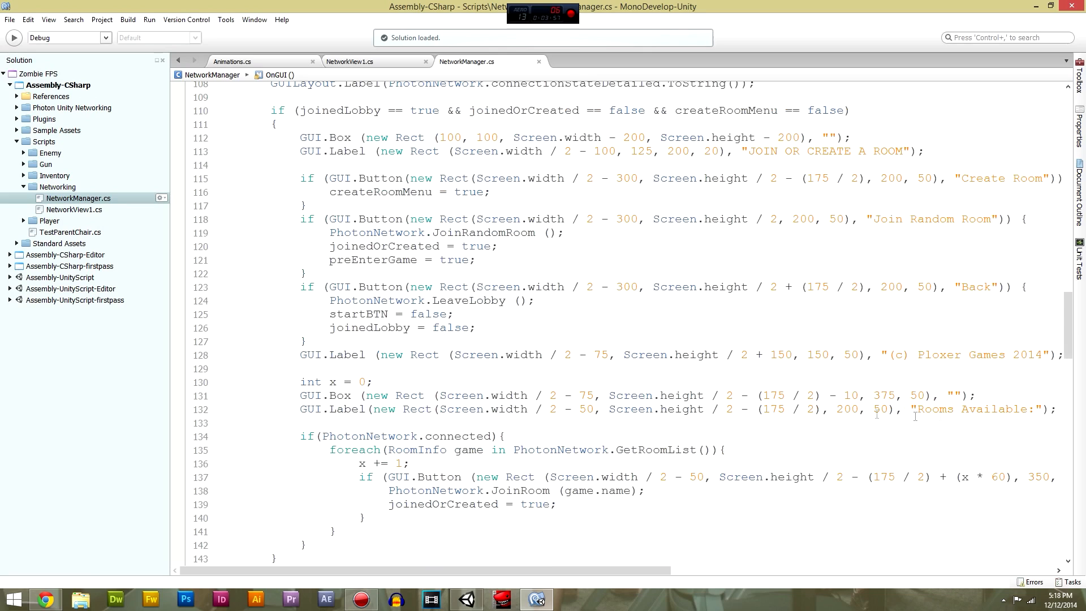
{"action": "scroll", "coordinate": [467, 409], "scroll_direction": "down", "scroll_amount": 1}
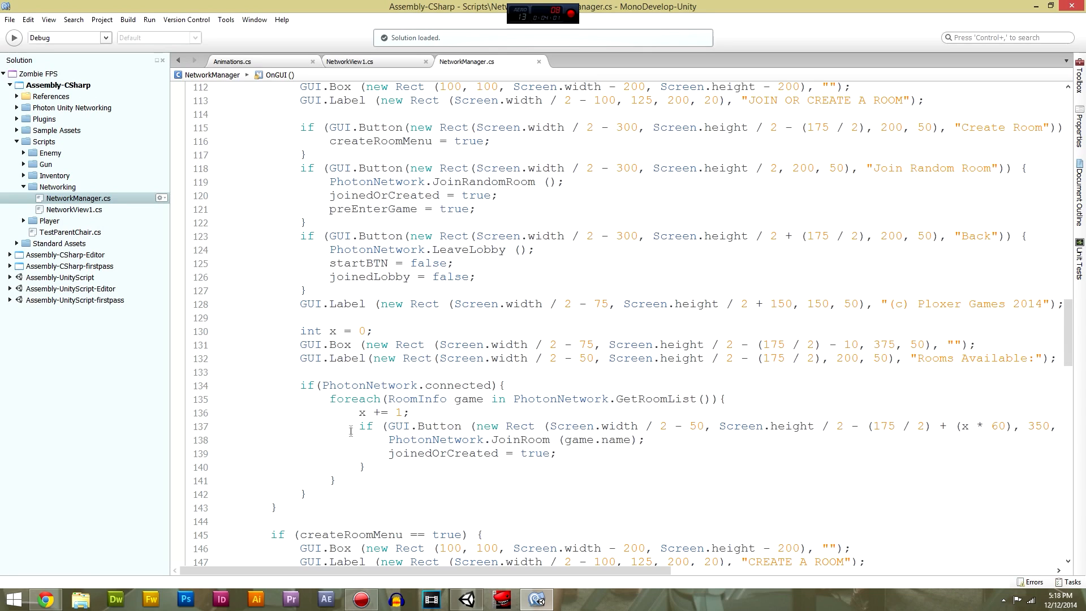
Compare the PhotonNetwork.JoinRoom button block with the Create Room and Join code and the Game Summary display condition.
{"action": "left_click_drag", "start_coordinate": [390, 444], "coordinate": [728, 443]}
{"action": "left_click", "coordinate": [721, 444]}
{"action": "scroll", "coordinate": [514, 448], "scroll_direction": "down", "scroll_amount": 3}
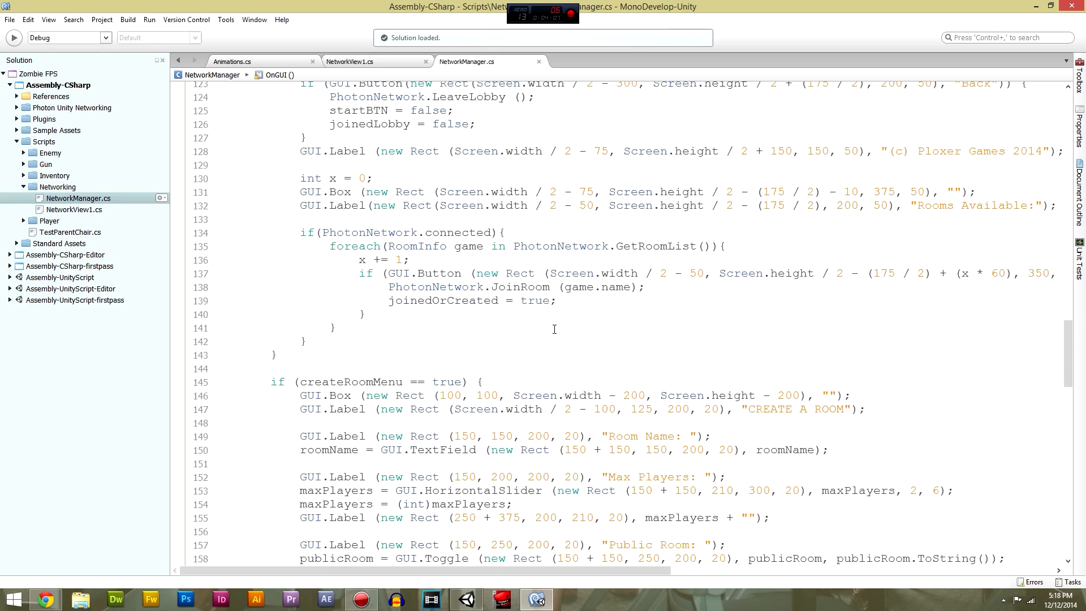
{"action": "scroll", "coordinate": [554, 330], "scroll_direction": "down", "scroll_amount": 10}
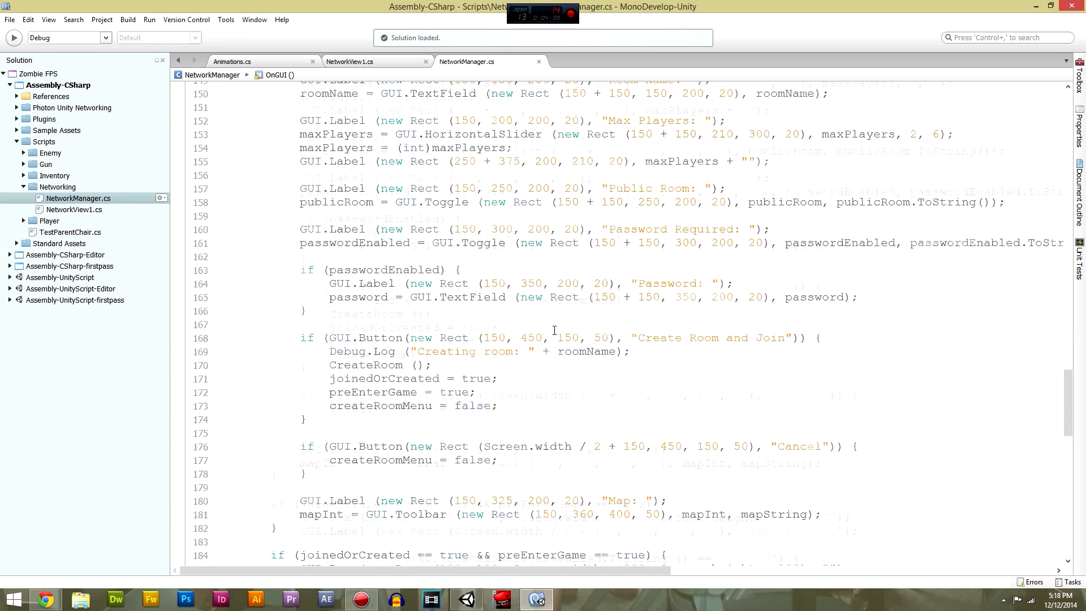
{"action": "scroll", "coordinate": [289, 440], "scroll_direction": "down", "scroll_amount": 4}
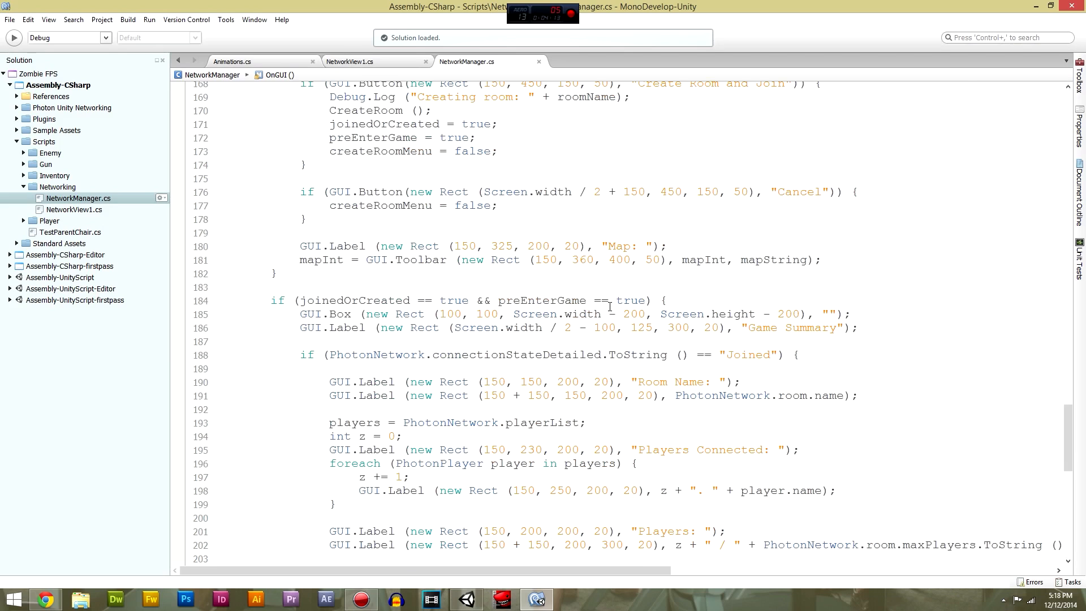
{"action": "scroll", "coordinate": [636, 331], "scroll_direction": "up", "scroll_amount": 16}
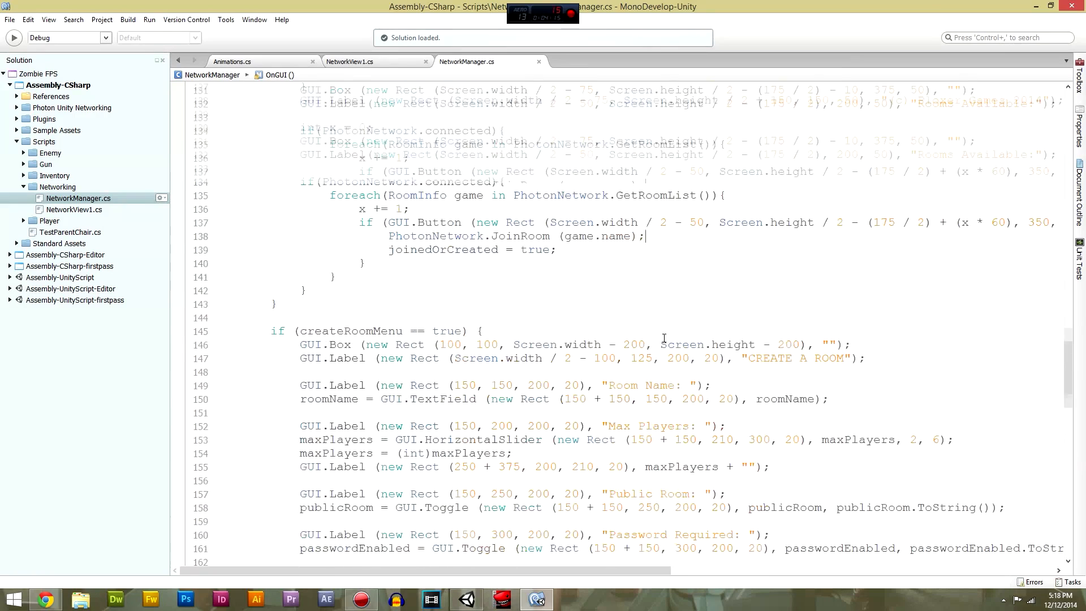
Add "preEnterGame = true;" below "joinedOrCreated = true;" in the JoinRoom button block, save the script and switch to Unity.
{"action": "key", "text": "Return"}
{"action": "type", "text": "re"}
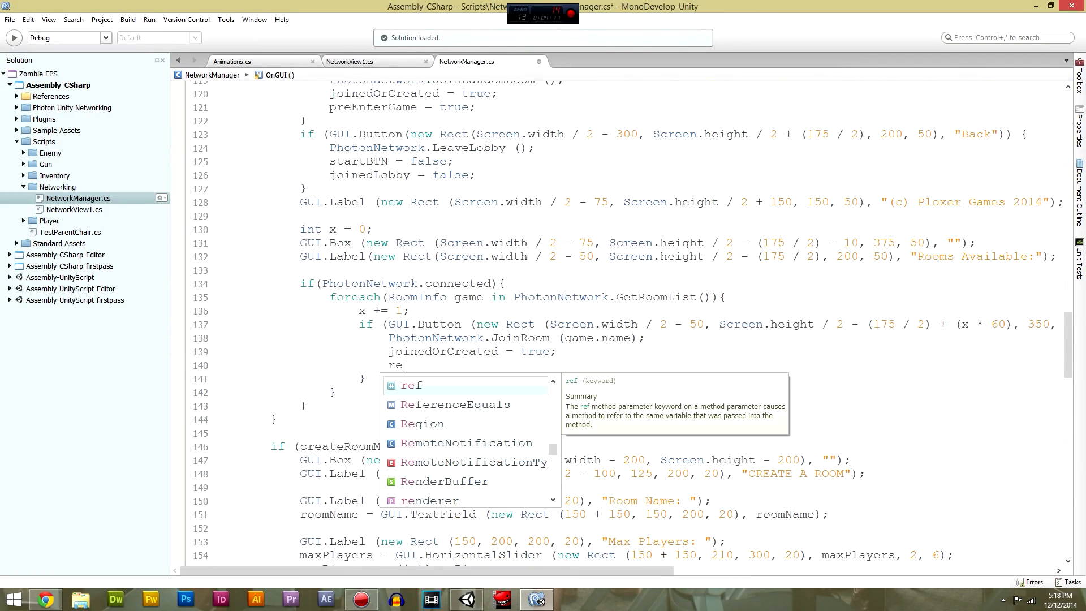
{"action": "key", "text": "BackSpace"}
{"action": "key", "text": "BackSpace"}
{"action": "type", "text": "pr"}
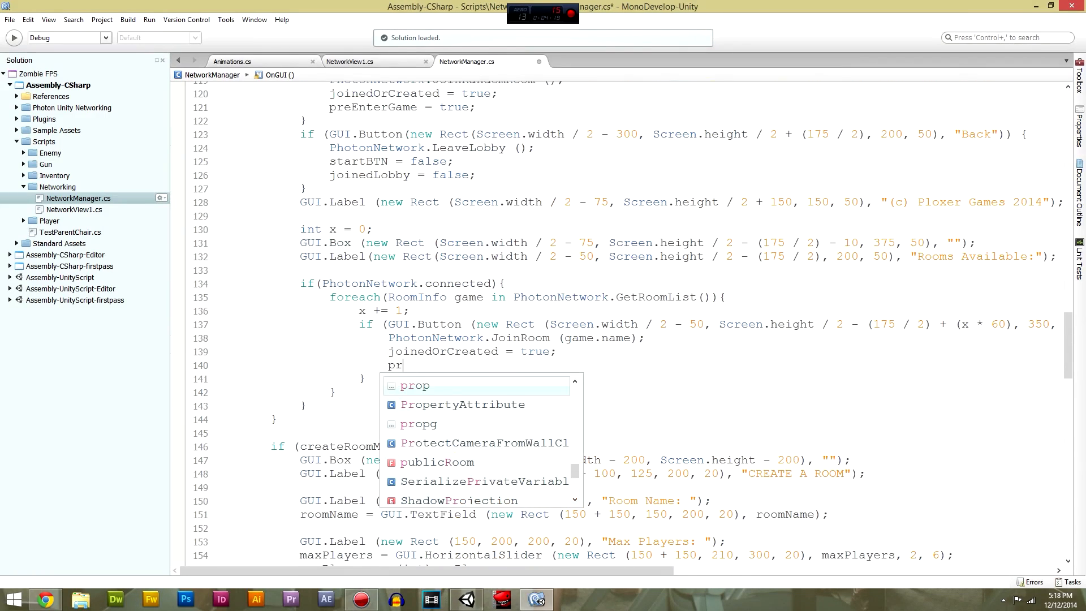
{"action": "type", "text": "eEnterGame "}
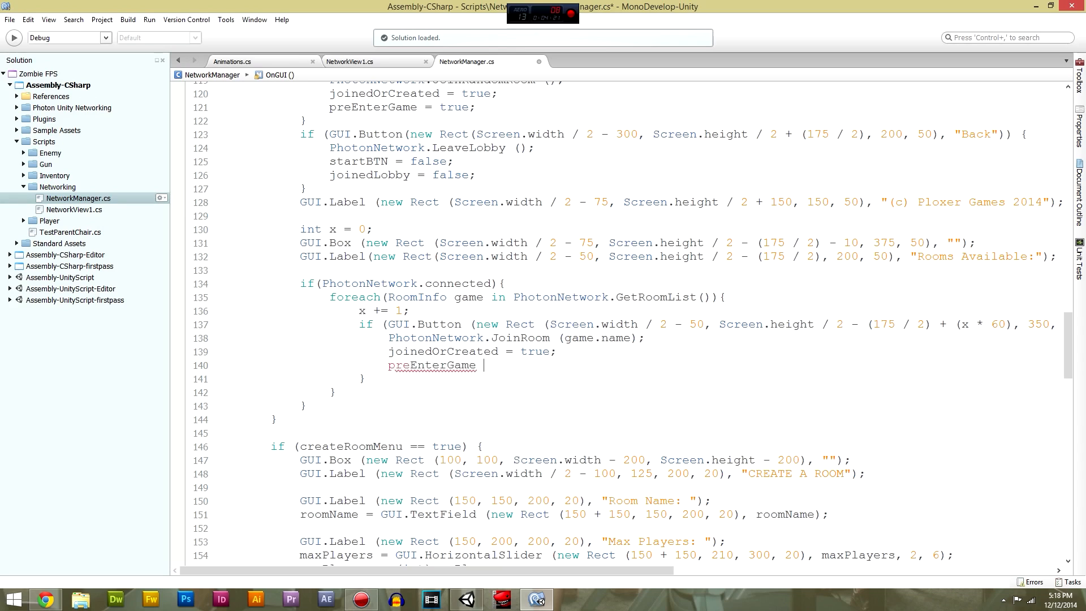
{"action": "type", "text": "= true;"}
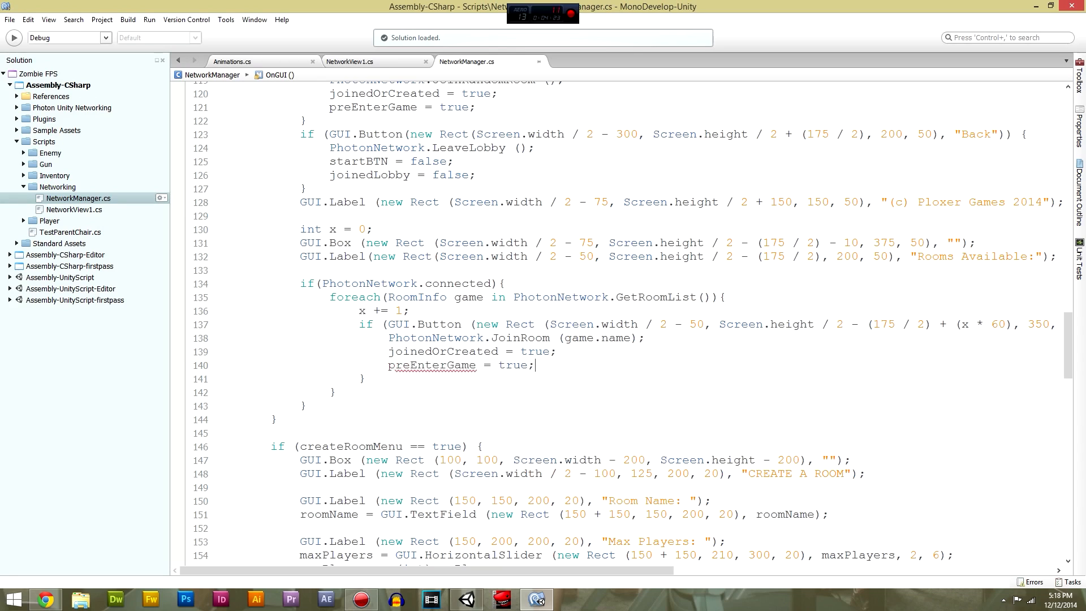
{"action": "left_click", "coordinate": [605, 353]}
{"action": "left_click", "coordinate": [536, 600]}
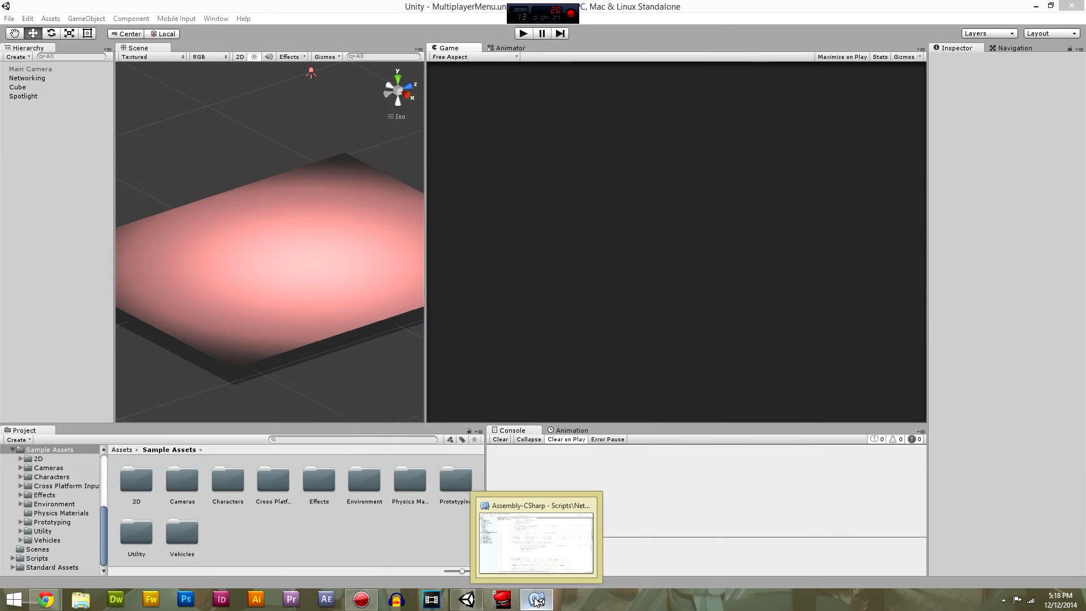
Start play mode in the editor and connect to the network lobby with the default player name.
{"action": "left_click", "coordinate": [525, 33]}
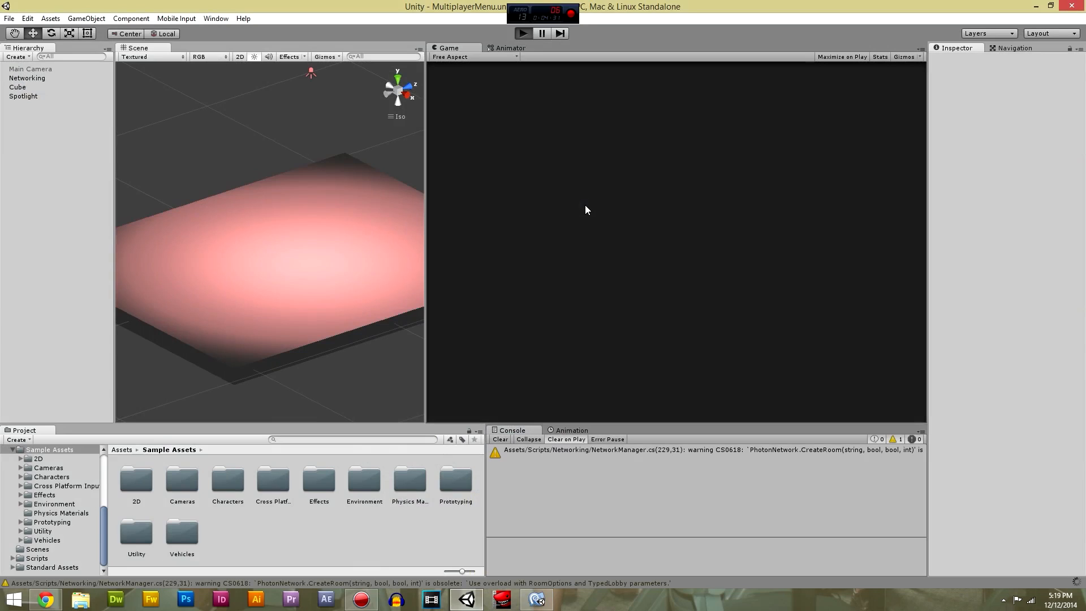
{"action": "left_click", "coordinate": [705, 308]}
{"action": "left_click", "coordinate": [676, 207]}
{"action": "left_click", "coordinate": [679, 253]}
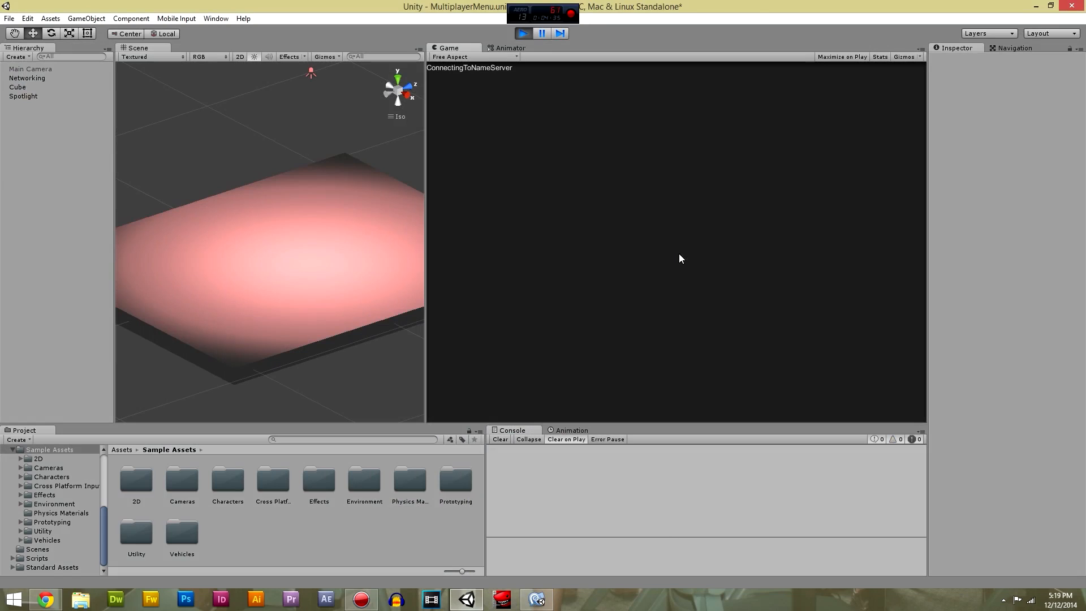
Build and run the standalone game windowed at 1024 x 768 after choosing a graphics quality, and move its window aside.
{"action": "left_click", "coordinate": [10, 19]}
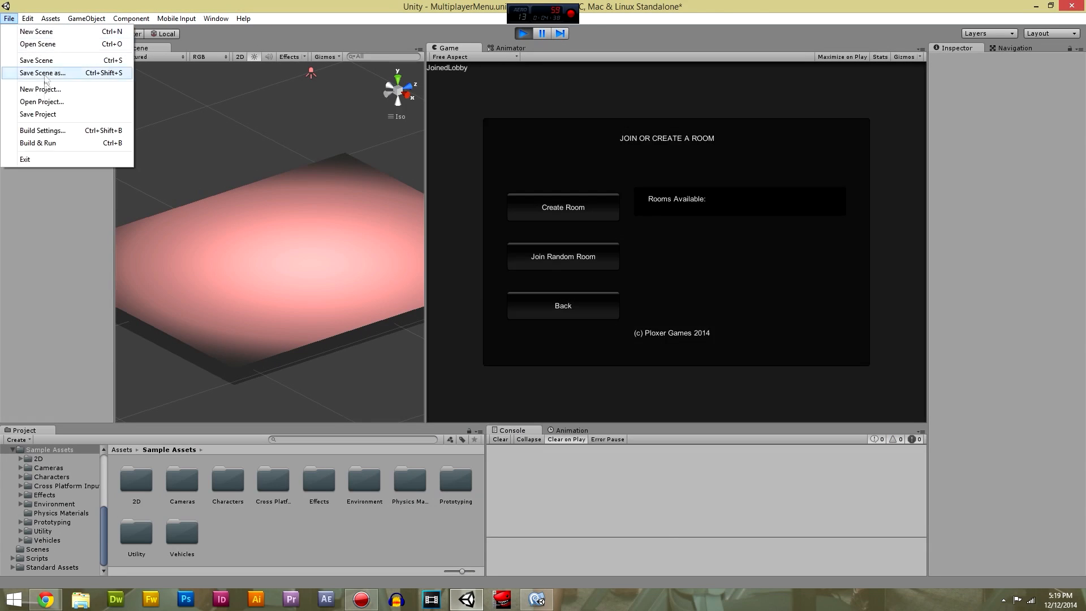
{"action": "left_click", "coordinate": [68, 143]}
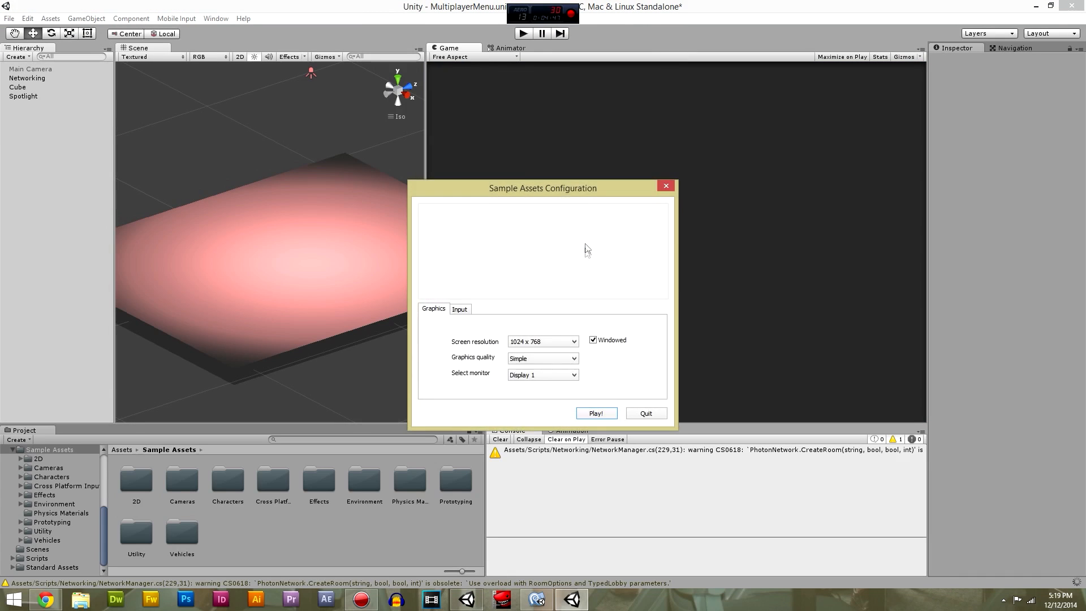
{"action": "left_click", "coordinate": [543, 362]}
{"action": "left_click", "coordinate": [542, 392]}
{"action": "left_click", "coordinate": [597, 414]}
{"action": "left_click_drag", "start_coordinate": [410, 95], "coordinate": [150, 114]}
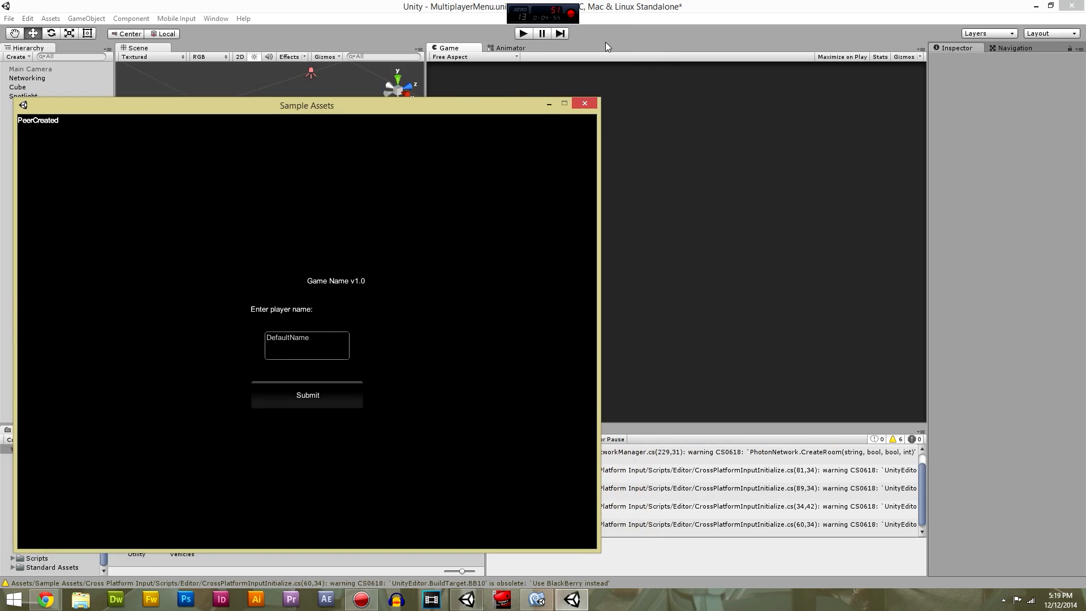
In the standalone game, submit the default player name, connect to the network and open the room creation form.
{"action": "left_click", "coordinate": [355, 390]}
{"action": "left_click", "coordinate": [340, 306]}
{"action": "left_click", "coordinate": [319, 343]}
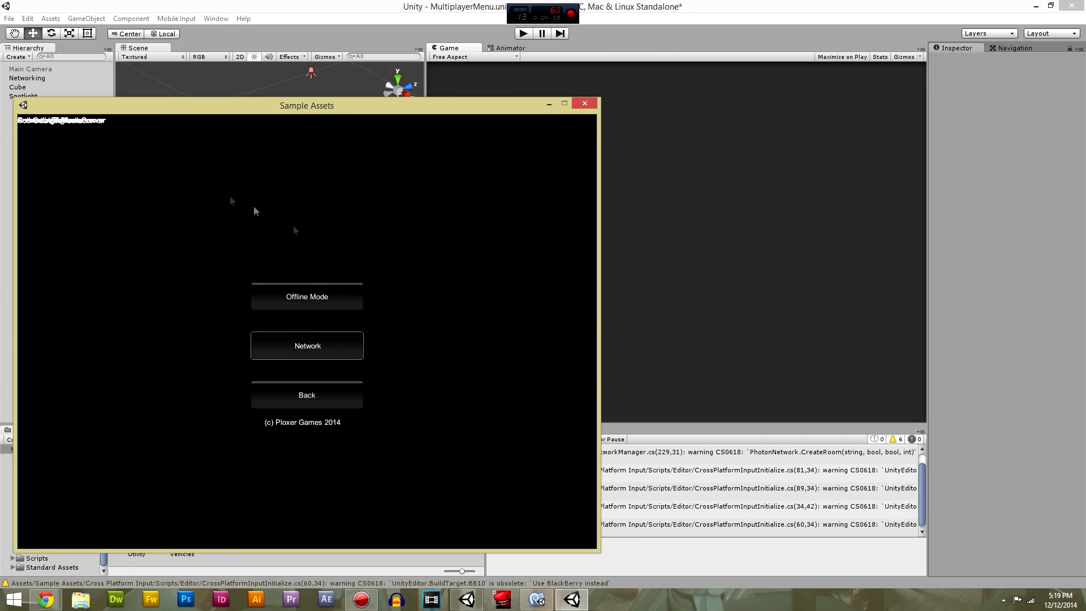
{"action": "left_click", "coordinate": [199, 300]}
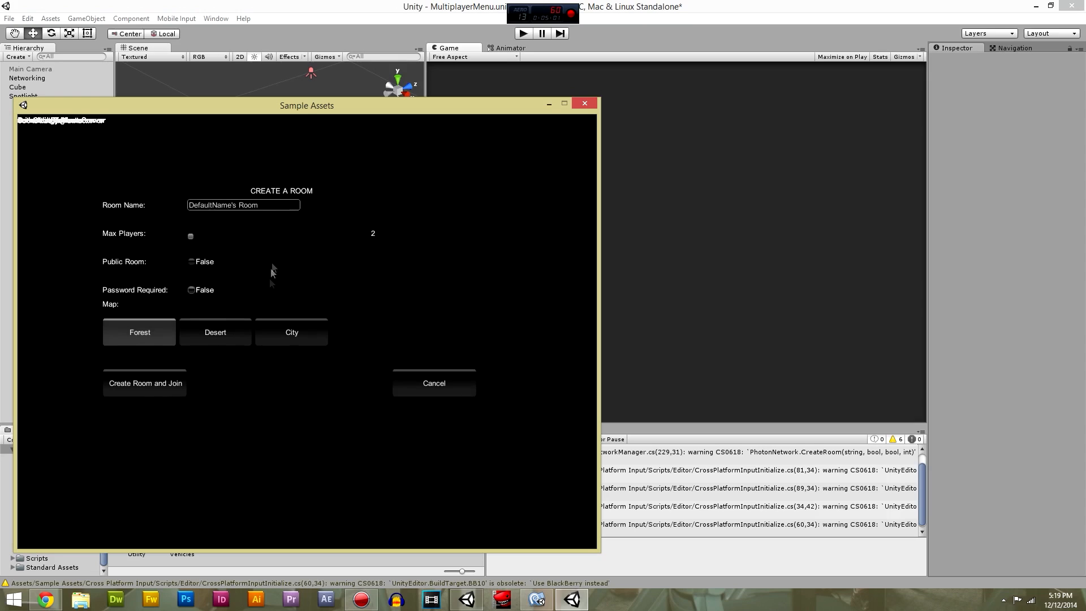
Create and join a public room named "Test room 101" with 6 max players and the Desert map.
{"action": "left_click", "coordinate": [267, 205]}
{"action": "type", "text": "Test"}
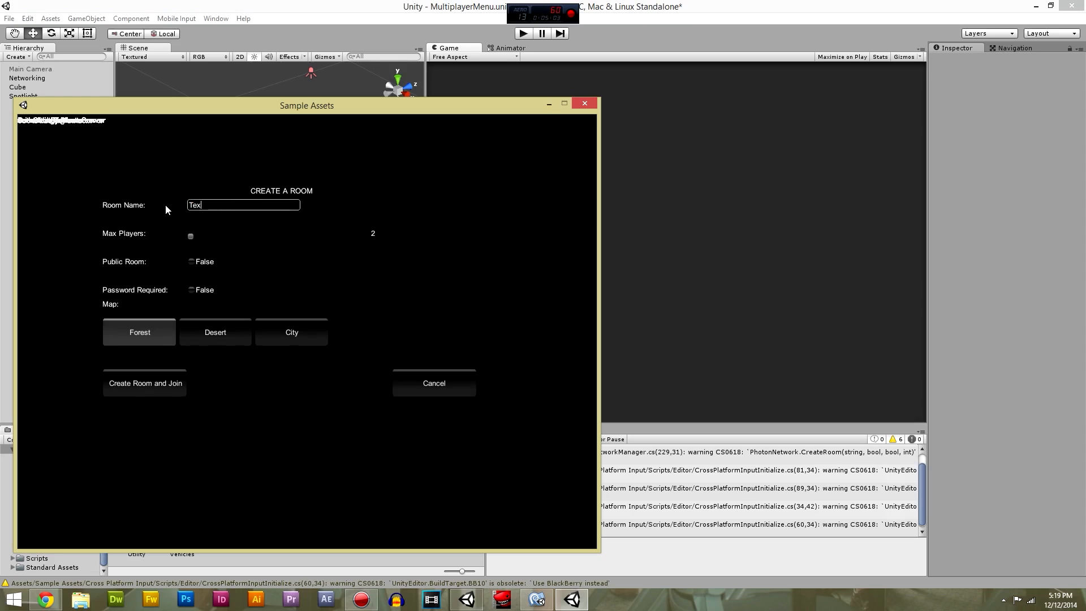
{"action": "type", "text": " room 101"}
{"action": "left_click_drag", "start_coordinate": [191, 236], "coordinate": [477, 246]}
{"action": "left_click", "coordinate": [232, 327]}
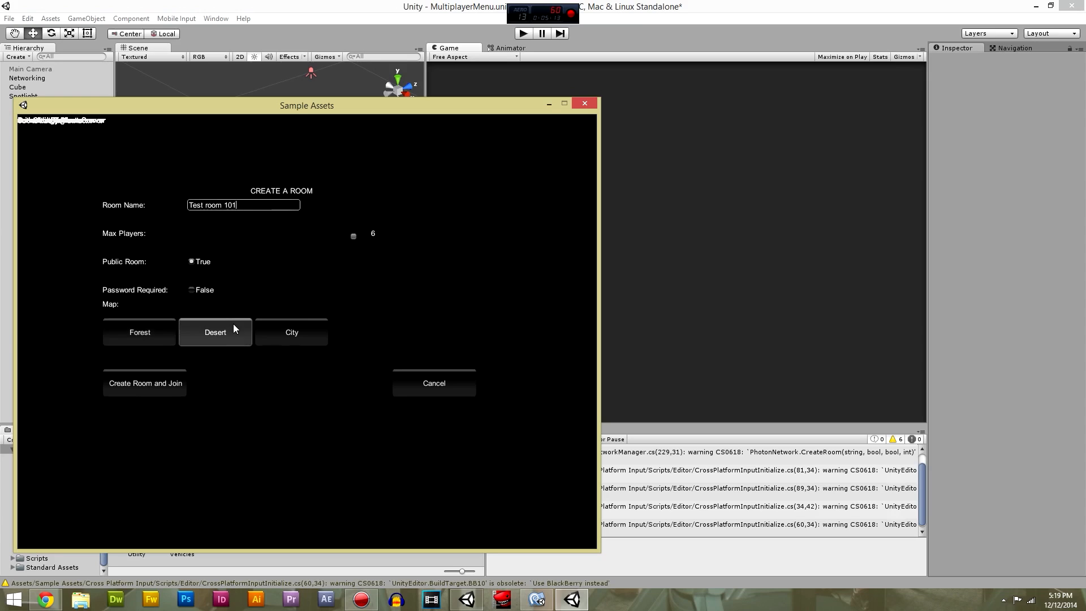
{"action": "left_click", "coordinate": [159, 384]}
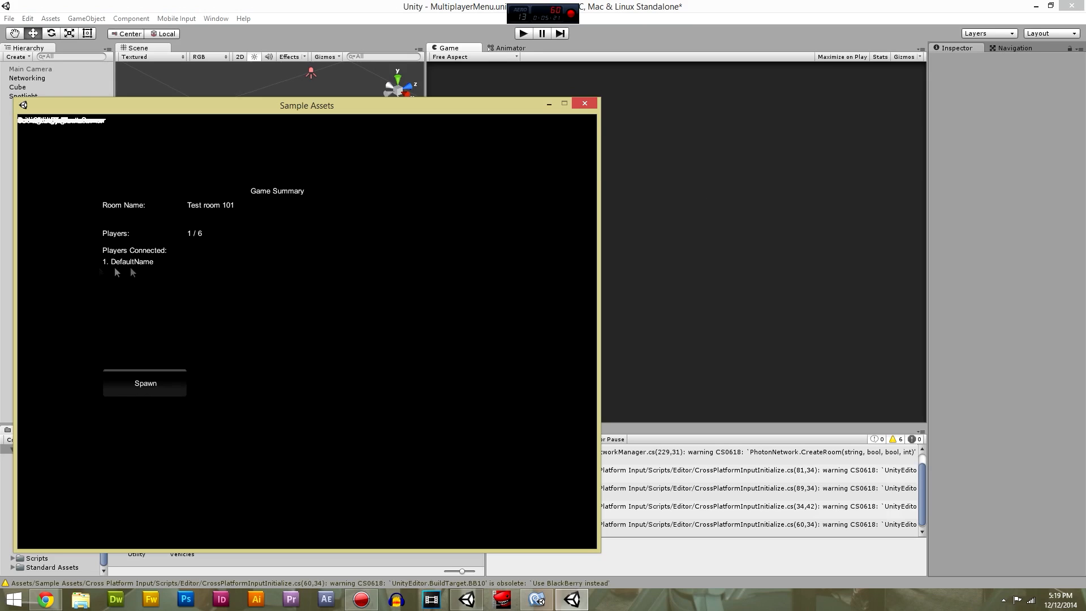
Start play mode in the Unity editor, connect to the network with the default player name and join Test room 101.
{"action": "left_click", "coordinate": [837, 210]}
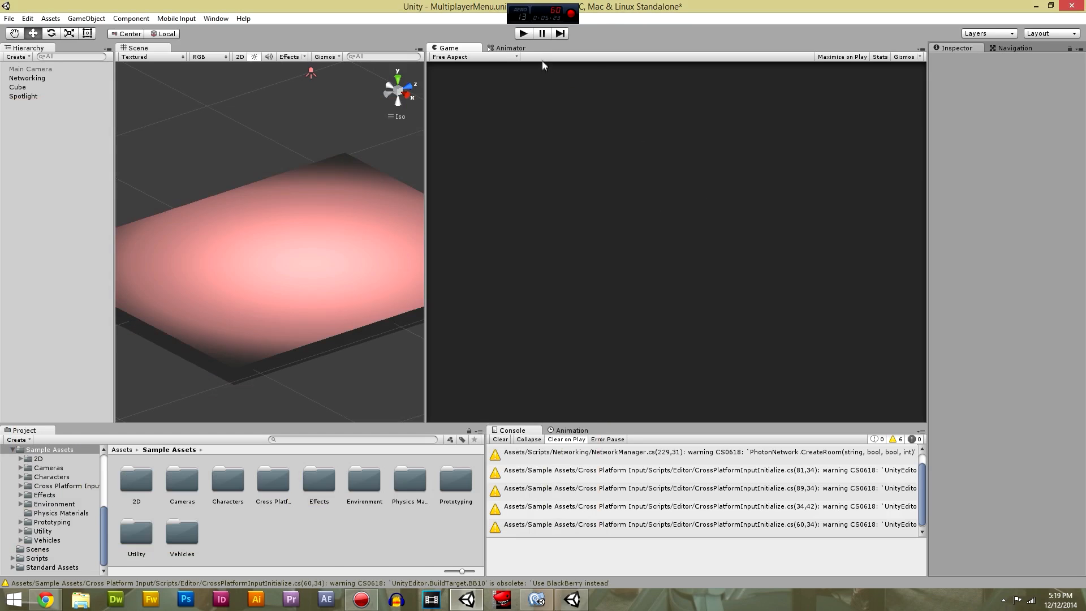
{"action": "left_click", "coordinate": [525, 34]}
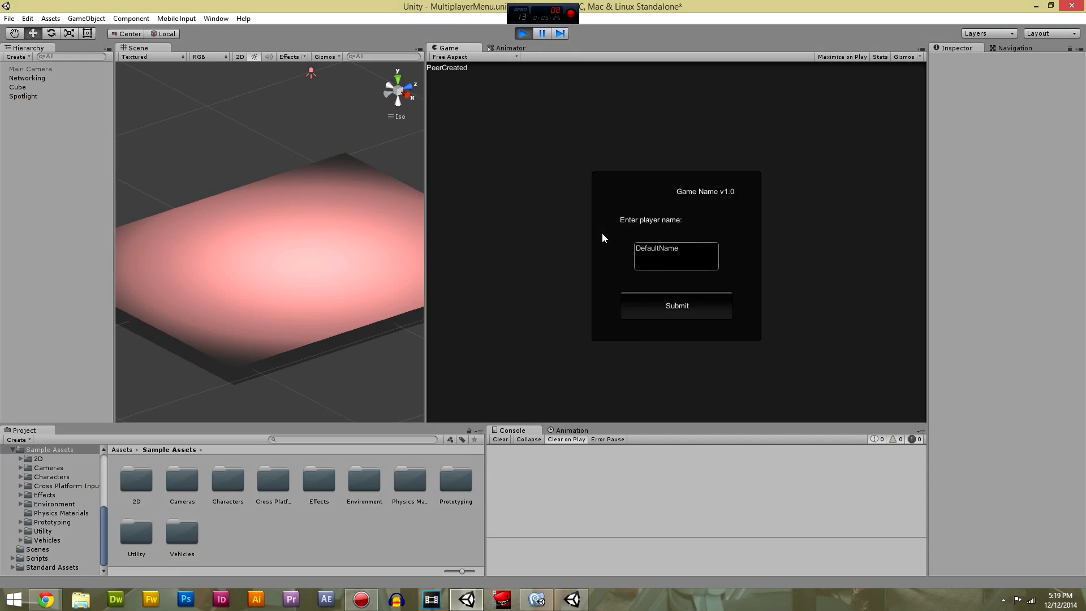
{"action": "left_click", "coordinate": [657, 309]}
{"action": "left_click", "coordinate": [687, 210]}
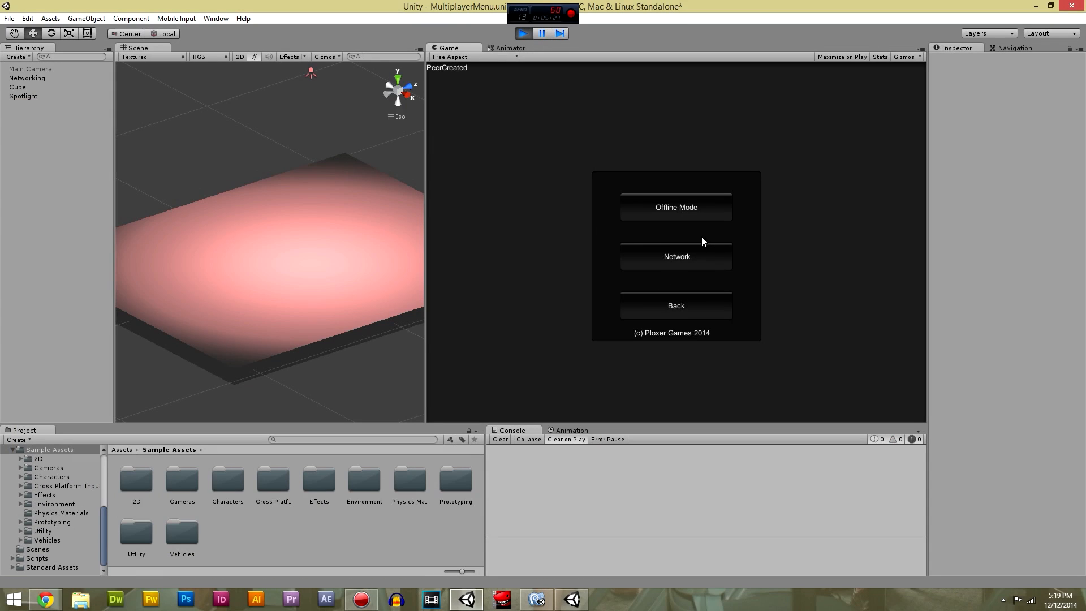
{"action": "left_click", "coordinate": [702, 243]}
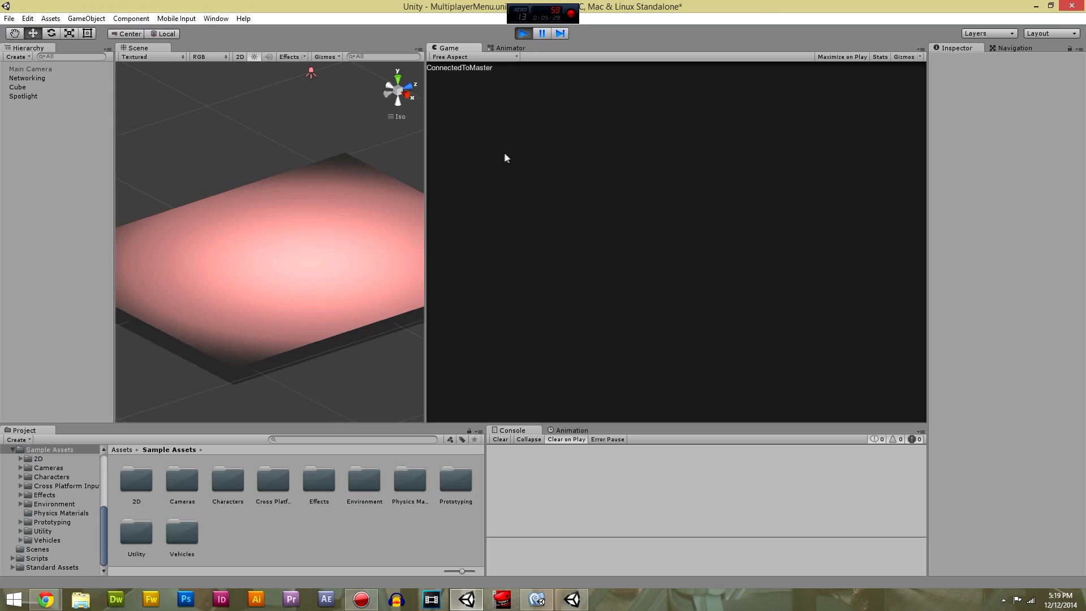
{"action": "left_click", "coordinate": [764, 243]}
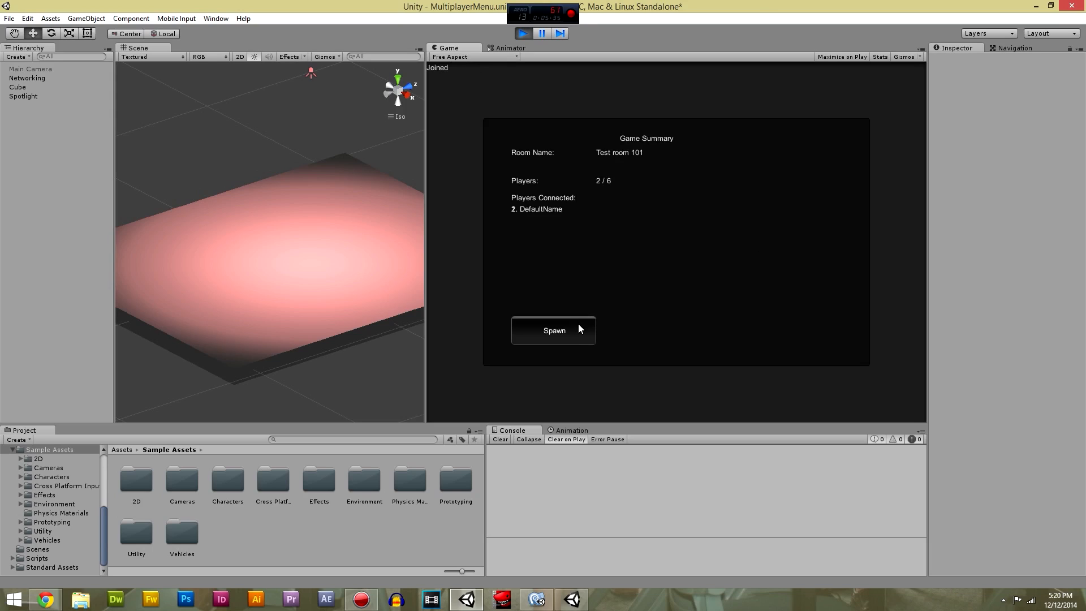
Switch to the standalone Sample Assets game and spawn its player from the Game Summary.
{"action": "left_click", "coordinate": [571, 599]}
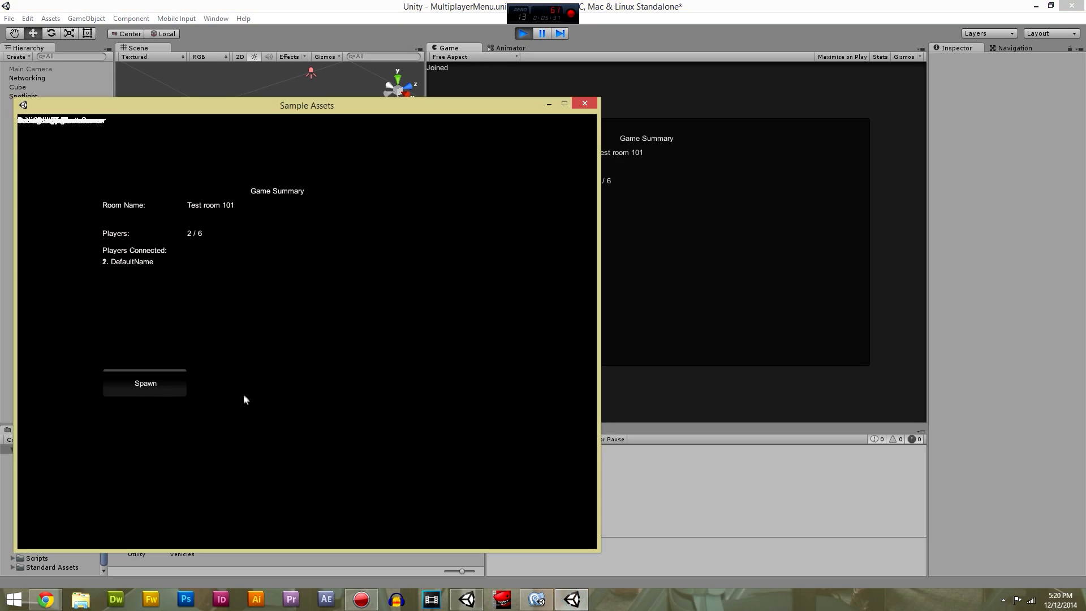
{"action": "left_click", "coordinate": [175, 382]}
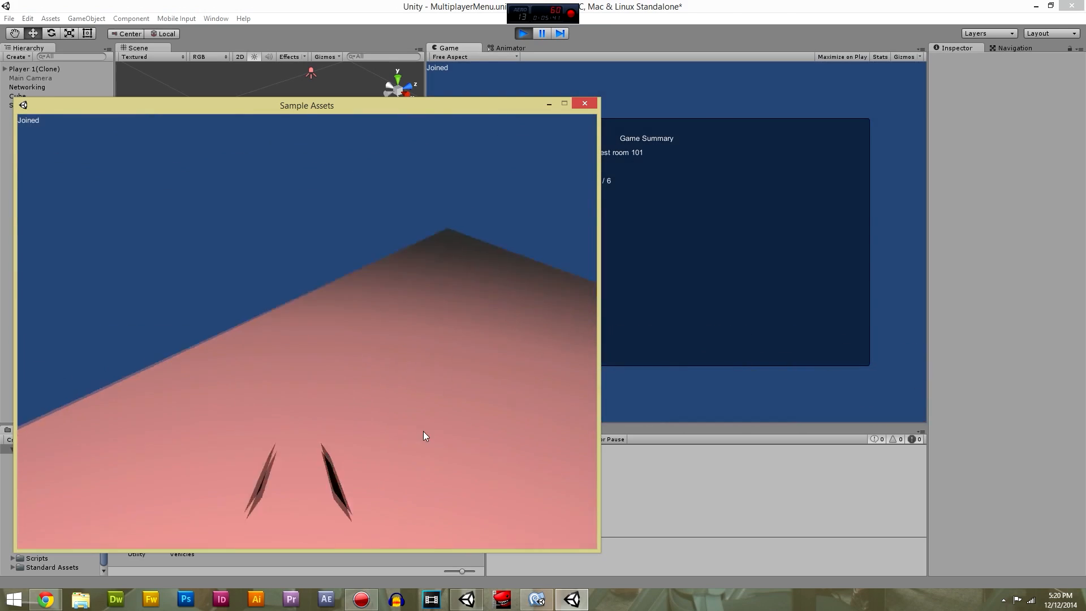
Walk the standalone player forward, switch to the Unity editor and spawn its player from the Game Summary.
{"action": "key", "text": "w"}
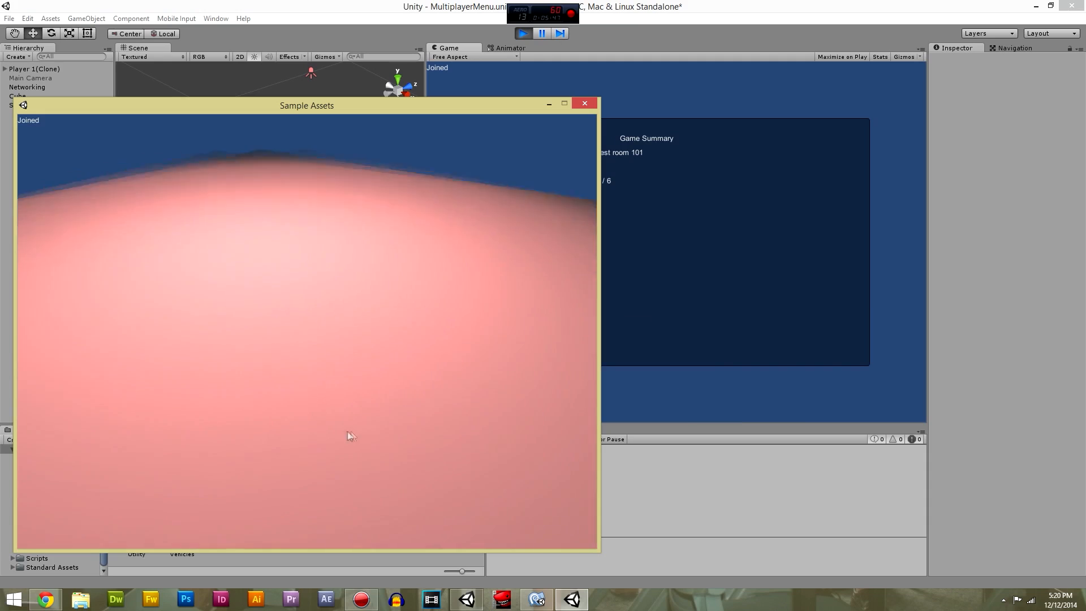
{"action": "key", "text": "alt+Tab"}
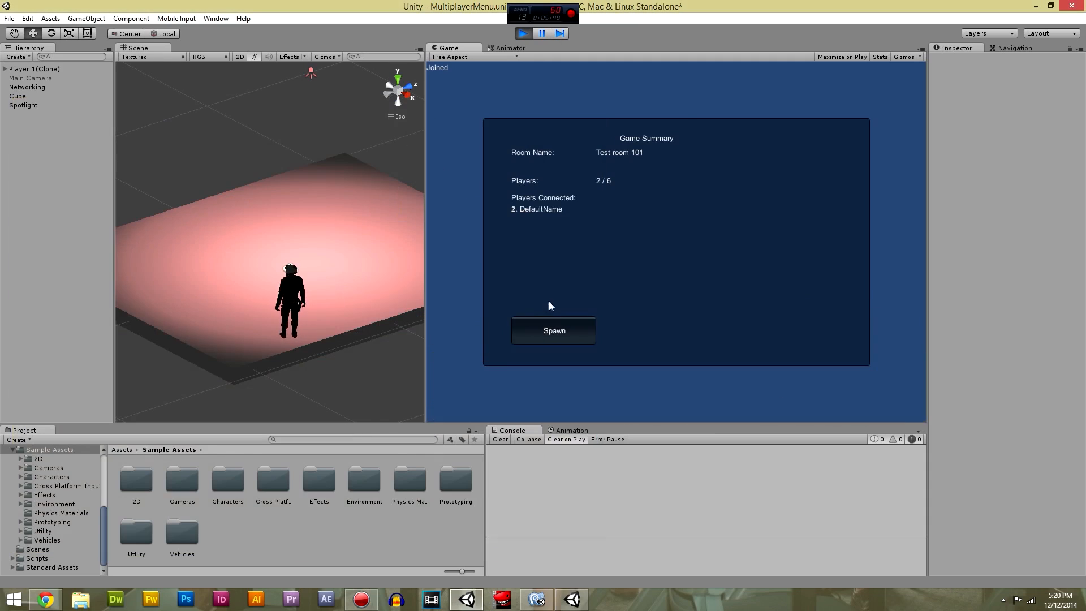
{"action": "left_click", "coordinate": [568, 336]}
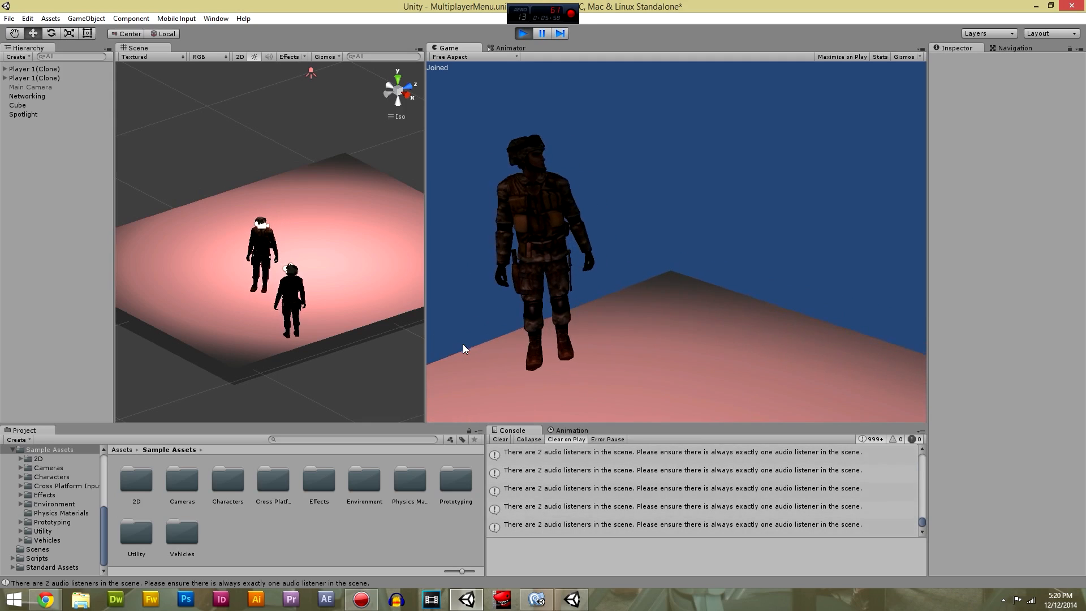
Walk the editor player around the other soldier to compare both characters' movement and animation, and stop play mode.
{"action": "key", "text": "w"}
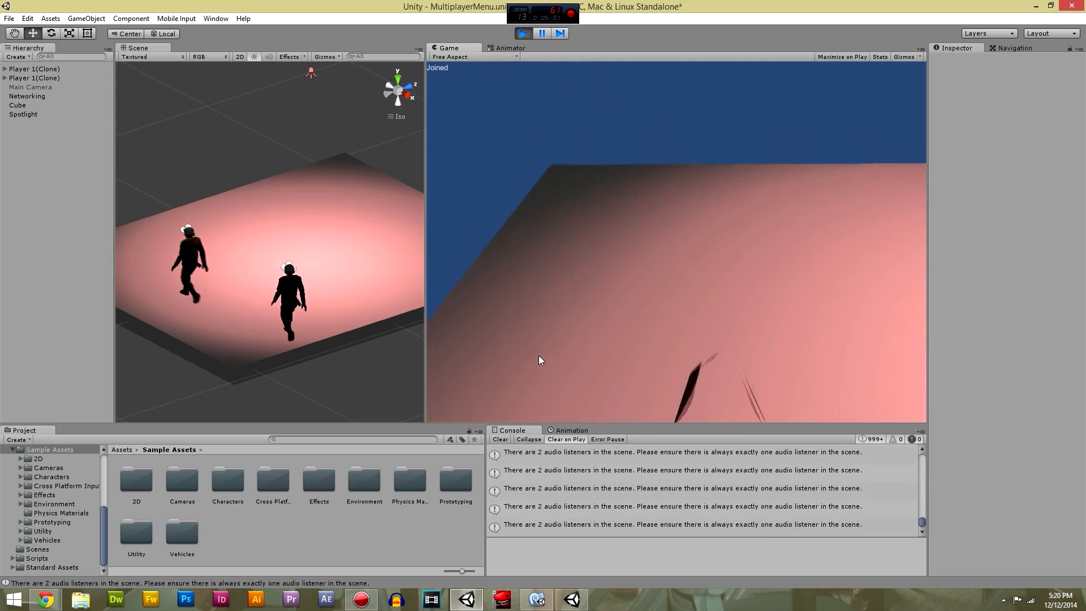
{"action": "key", "text": "w"}
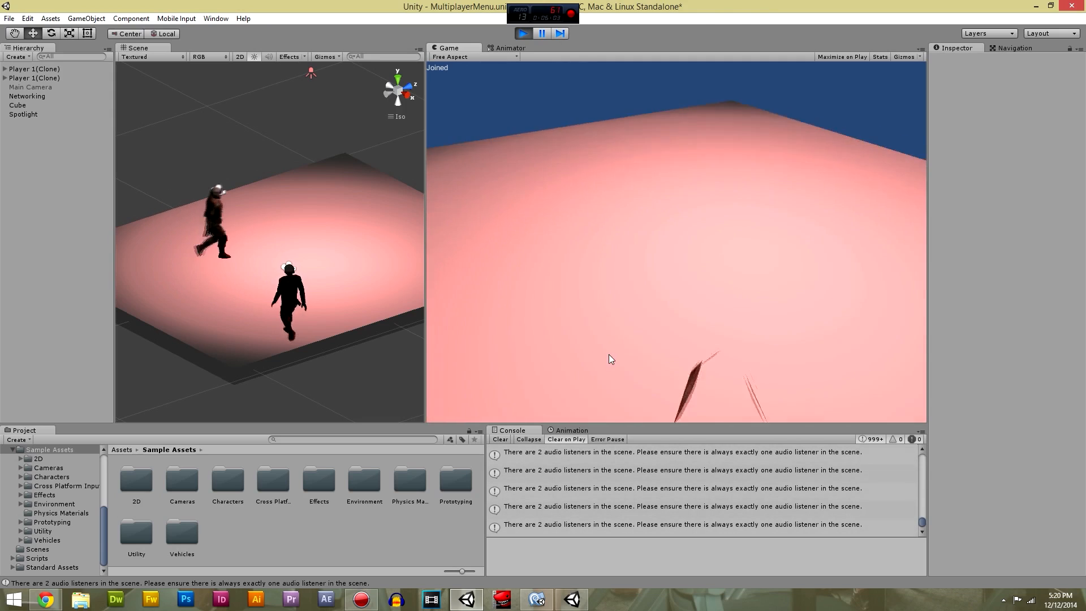
{"action": "key", "text": "w"}
{"action": "key", "text": "w"}
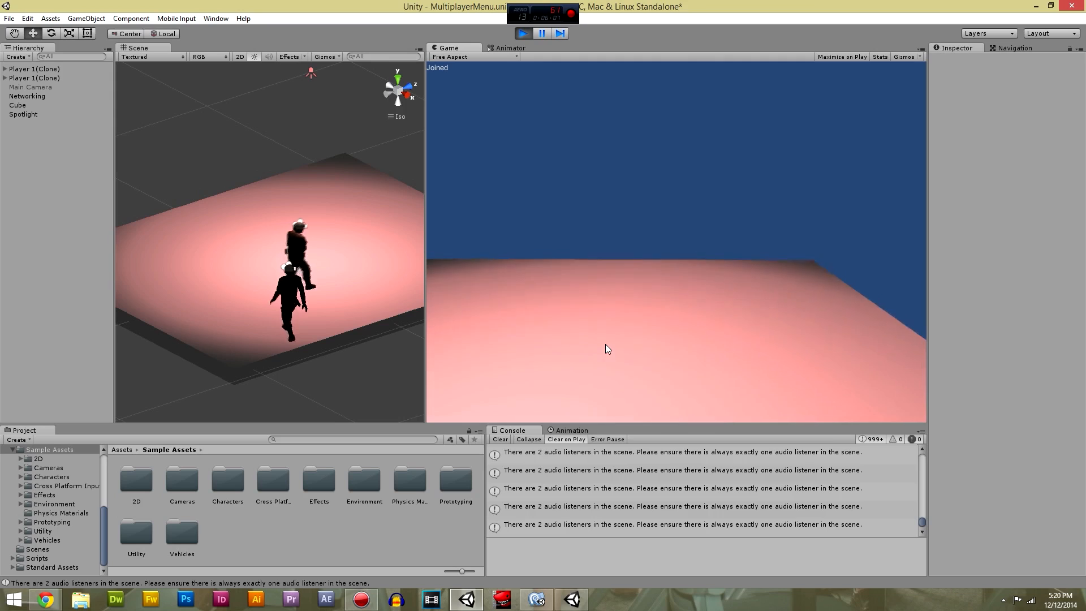
{"action": "key", "text": "w"}
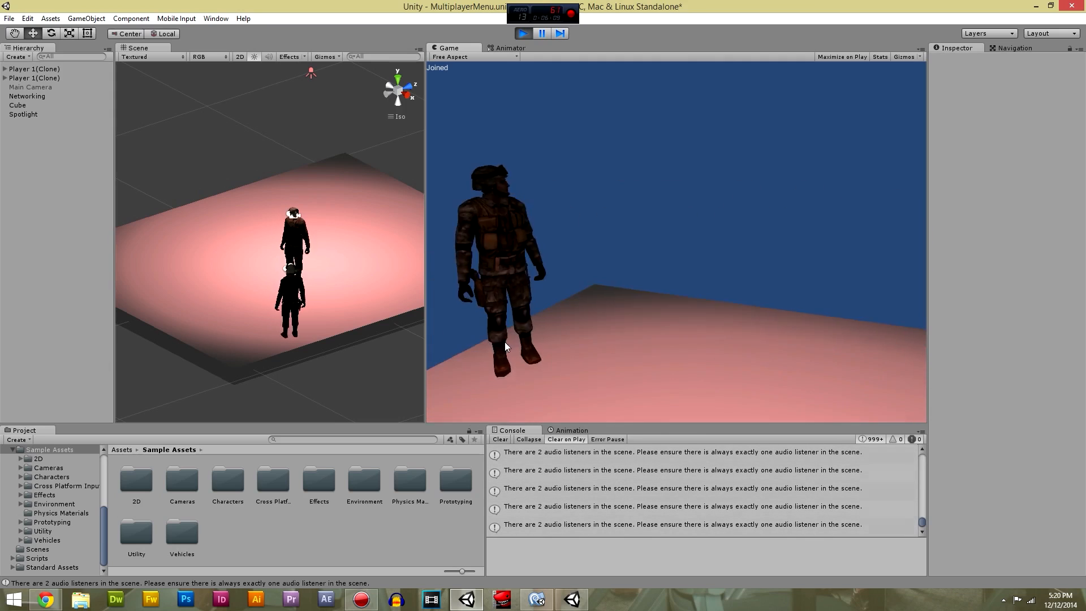
{"action": "key", "text": "w"}
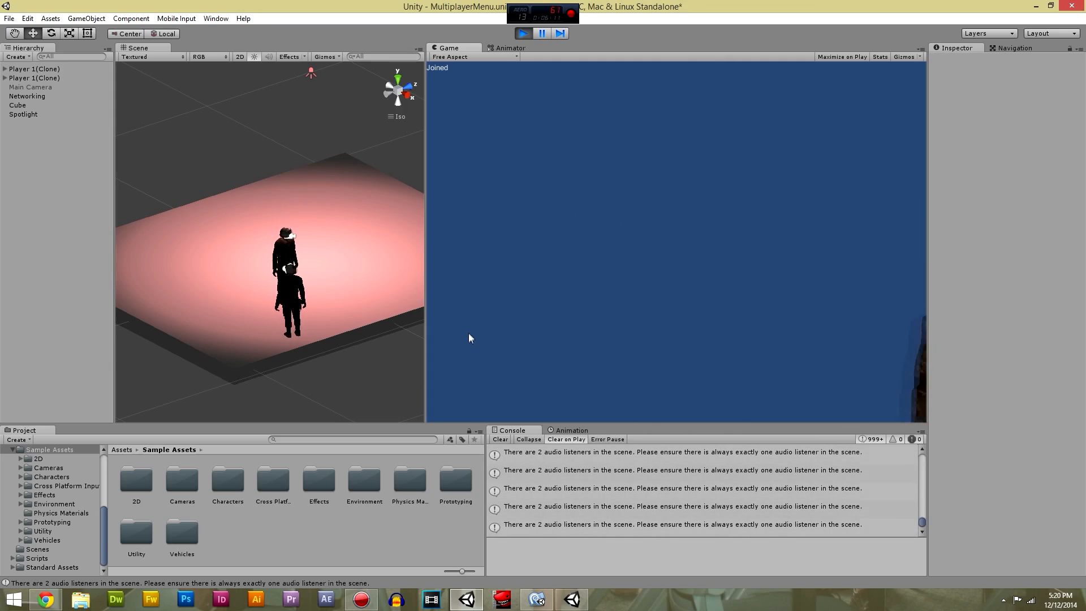
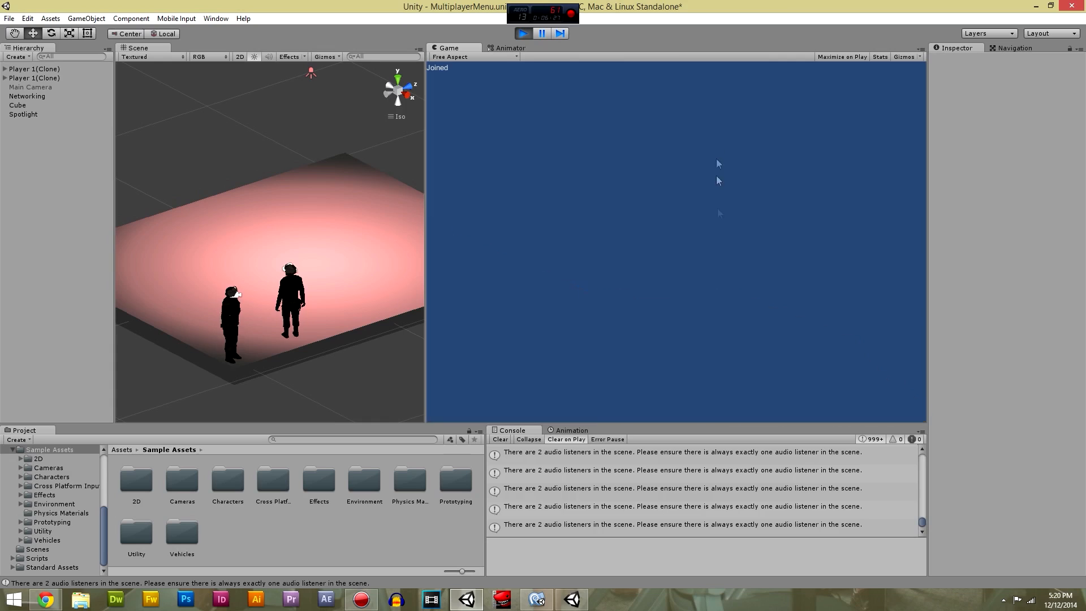
{"action": "left_click", "coordinate": [523, 33]}
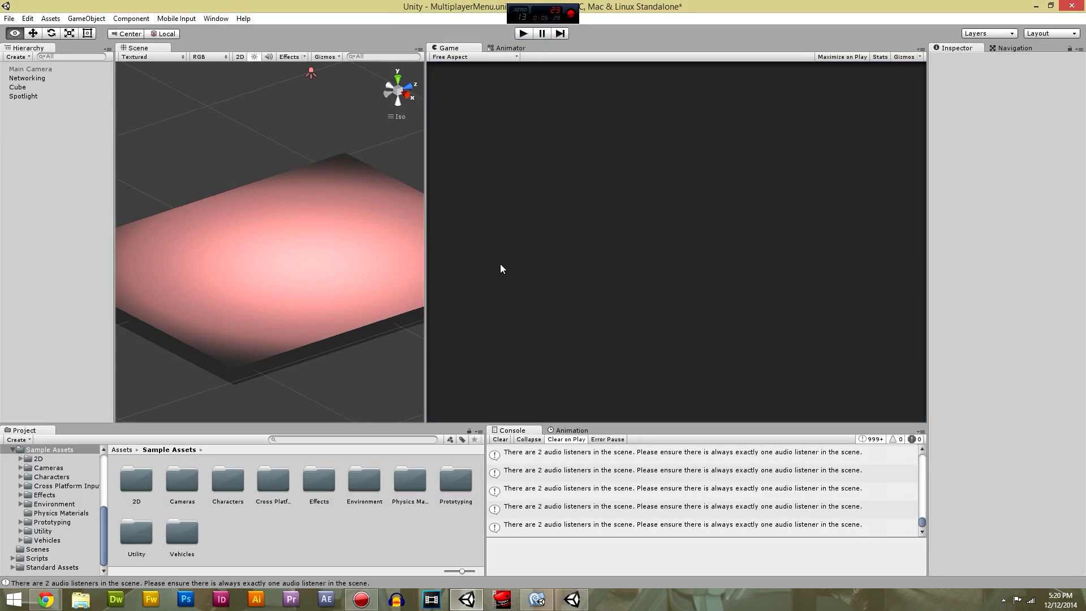
Open the Resources folder inside Prefabs and select the Player 1 prefab.
{"action": "left_click", "coordinate": [478, 604]}
{"action": "left_click", "coordinate": [478, 605]}
{"action": "left_click", "coordinate": [39, 70]}
{"action": "left_click", "coordinate": [42, 215]}
{"action": "left_click_drag", "start_coordinate": [103, 535], "coordinate": [103, 507]}
{"action": "left_click", "coordinate": [13, 545]}
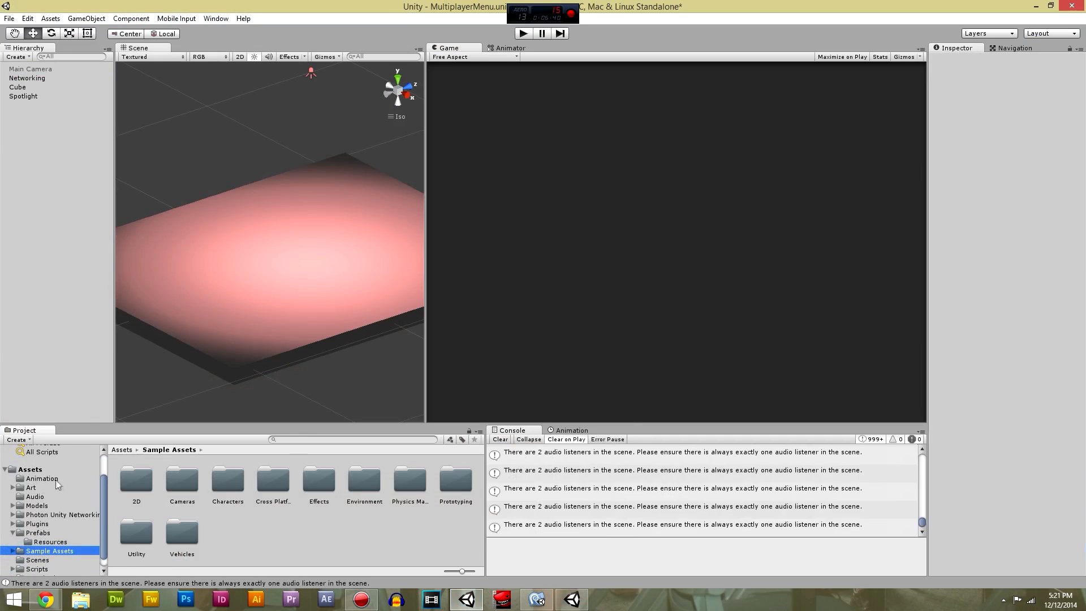
{"action": "left_click", "coordinate": [38, 534]}
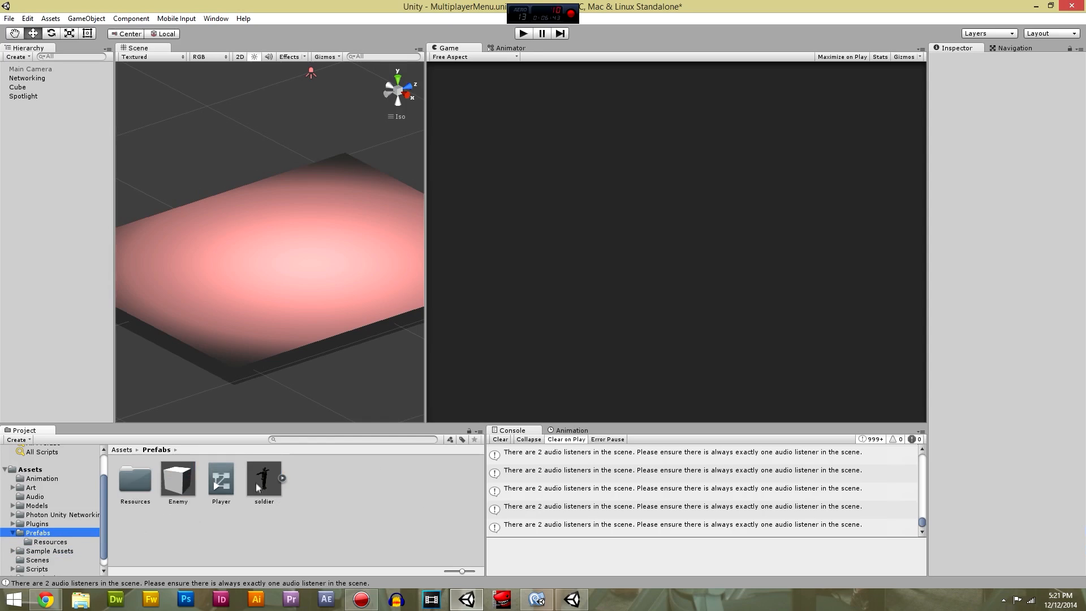
{"action": "double_click", "coordinate": [132, 484]}
{"action": "left_click", "coordinate": [139, 483]}
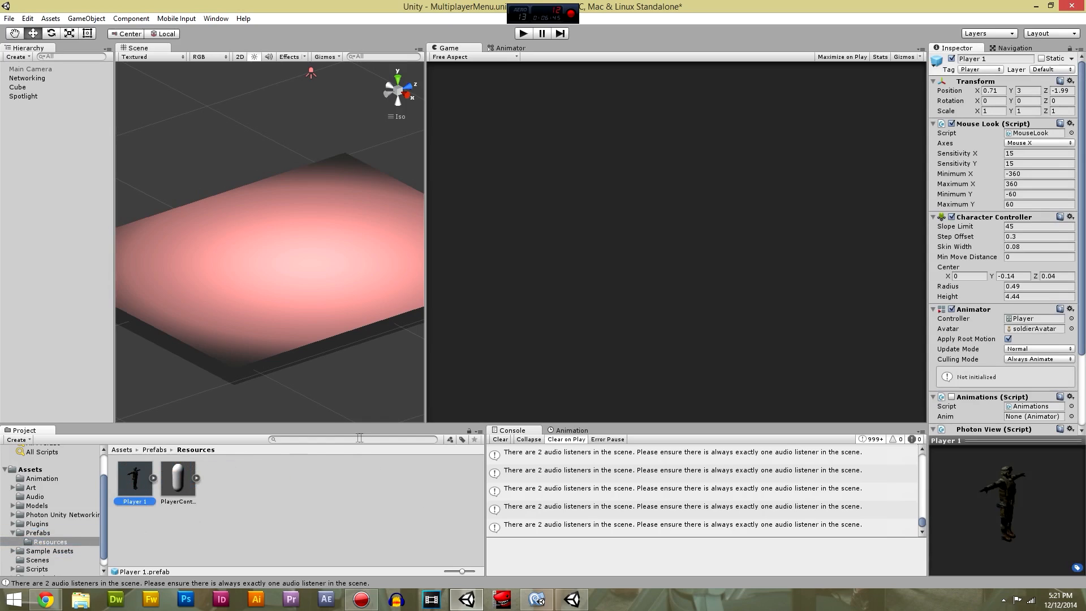
Disable the Animator and Mouse Look components on the Player 1 prefab.
{"action": "left_click_drag", "start_coordinate": [1081, 316], "coordinate": [1082, 412]}
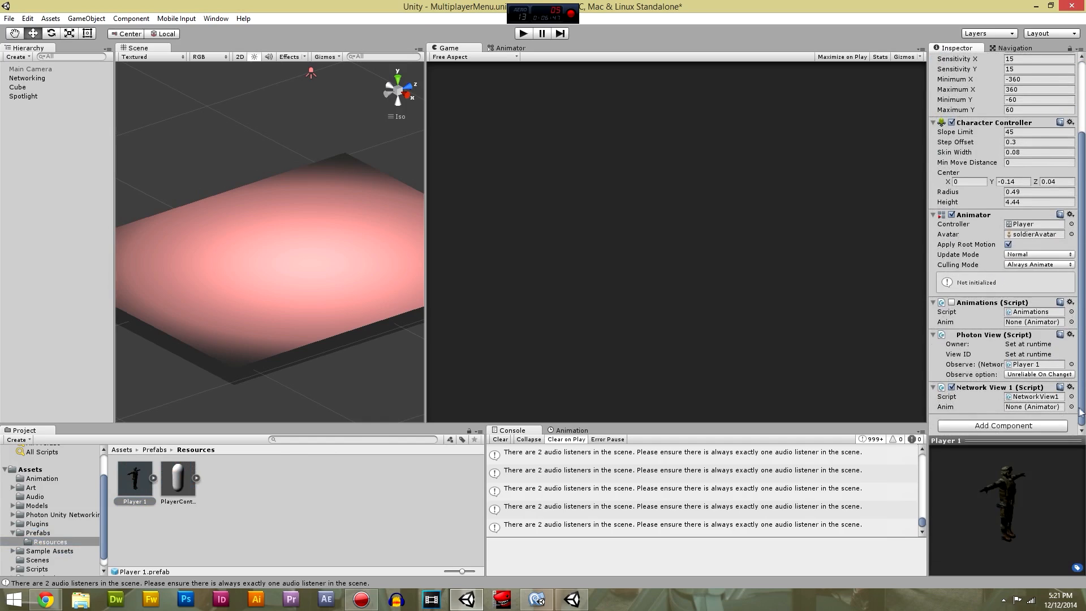
{"action": "left_click_drag", "start_coordinate": [1083, 361], "coordinate": [1084, 384]}
{"action": "left_click_drag", "start_coordinate": [1082, 275], "coordinate": [1082, 205]}
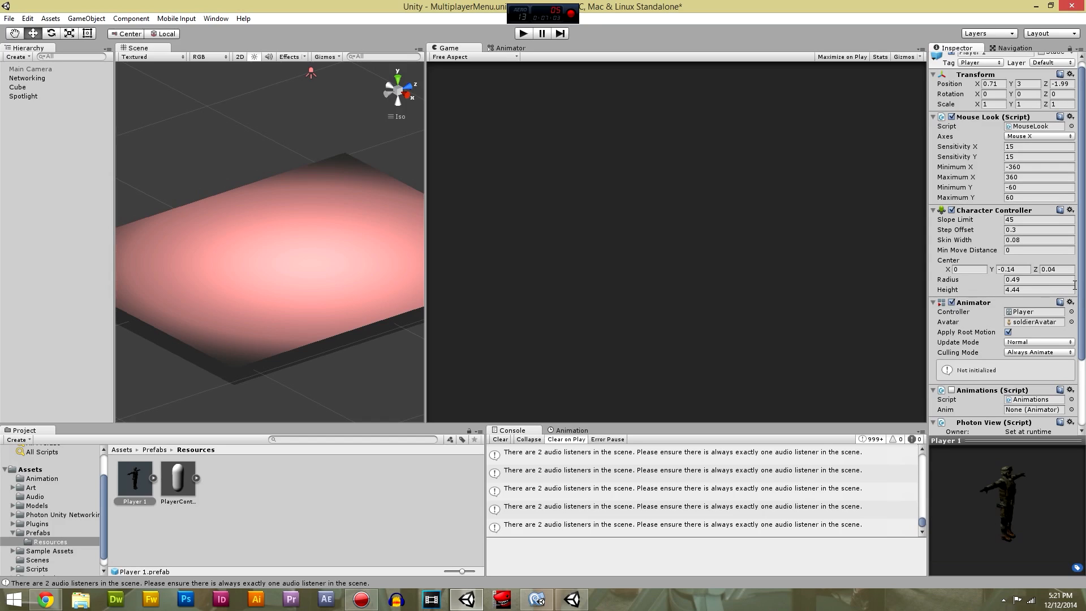
{"action": "mouse_move", "coordinate": [1083, 287]}
{"action": "left_mouse_down"}
{"action": "mouse_move", "coordinate": [1082, 388]}
{"action": "mouse_move", "coordinate": [1078, 307]}
{"action": "left_mouse_up"}
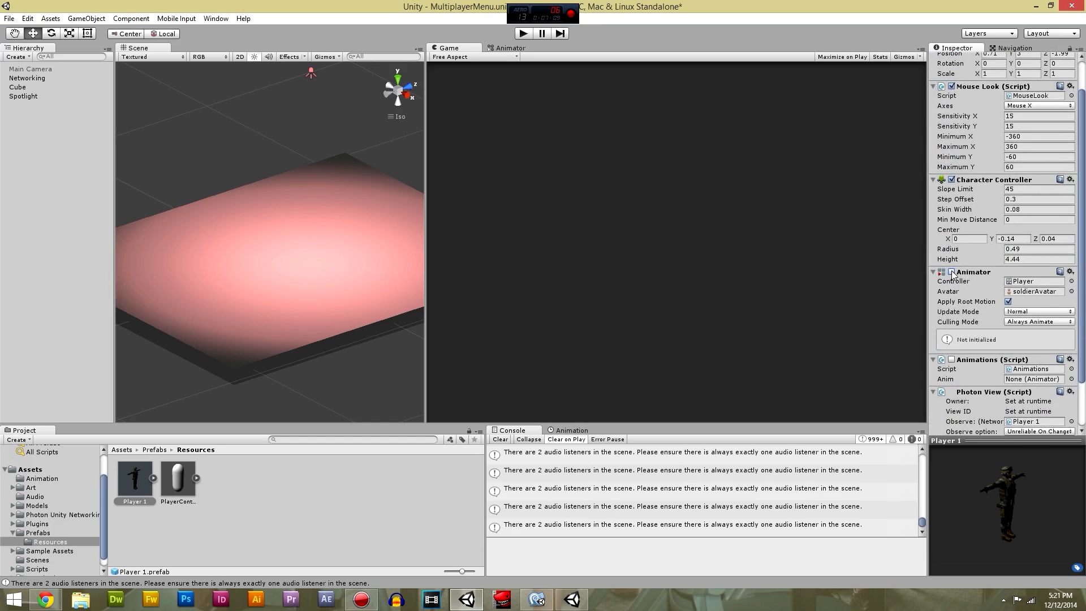
{"action": "left_click_drag", "start_coordinate": [1084, 268], "coordinate": [1085, 314]}
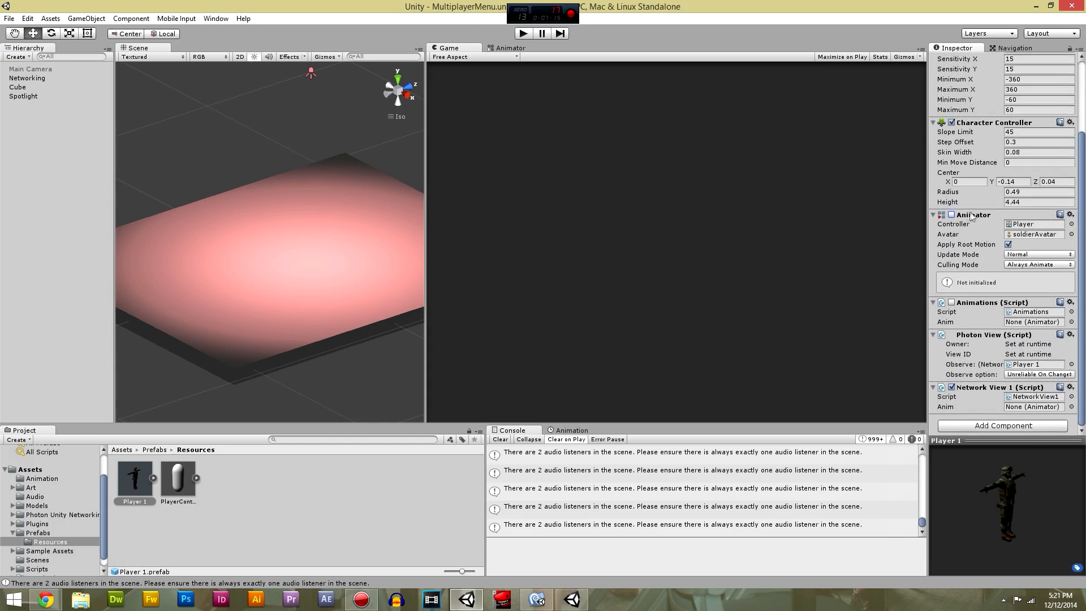
{"action": "left_click_drag", "start_coordinate": [1082, 206], "coordinate": [1085, 124]}
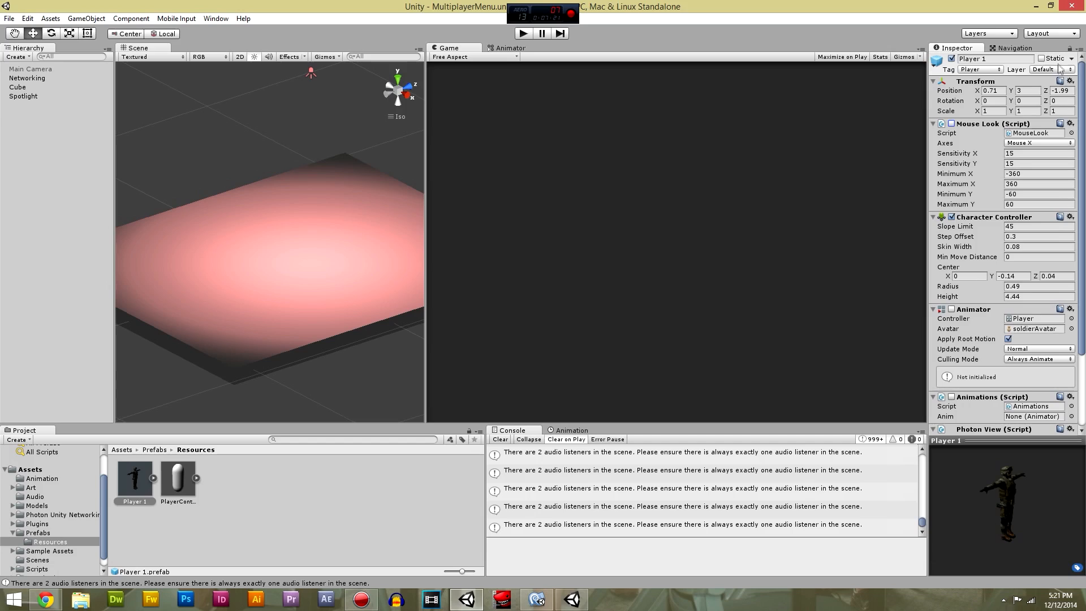
{"action": "left_click_drag", "start_coordinate": [1084, 159], "coordinate": [1082, 196]}
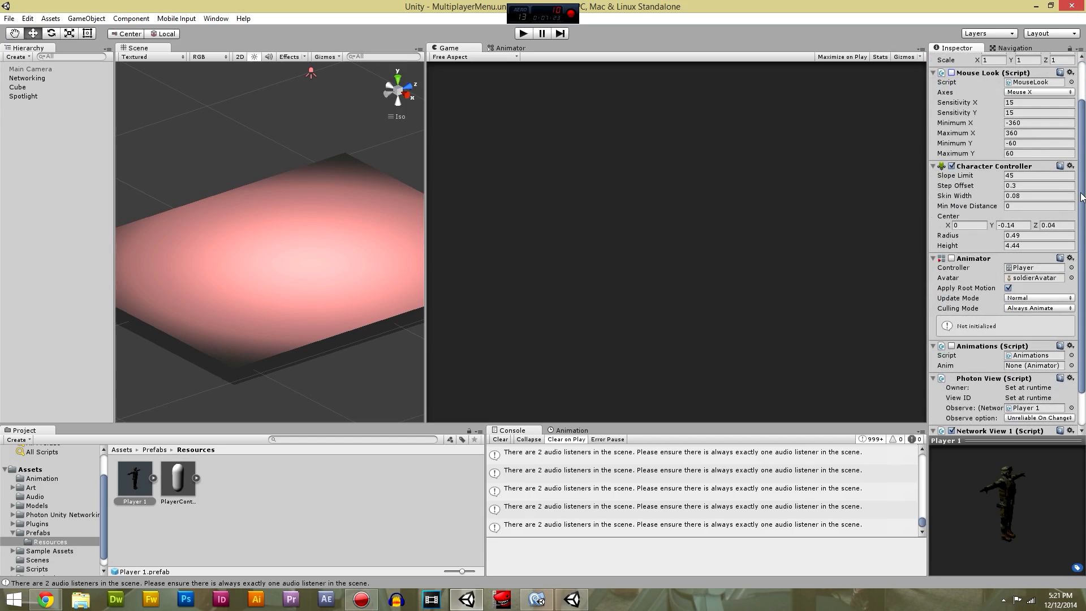
Expand the Player 1 prefab, inspect the components of its Camera child and reselect Player 1.
{"action": "left_click", "coordinate": [153, 478]}
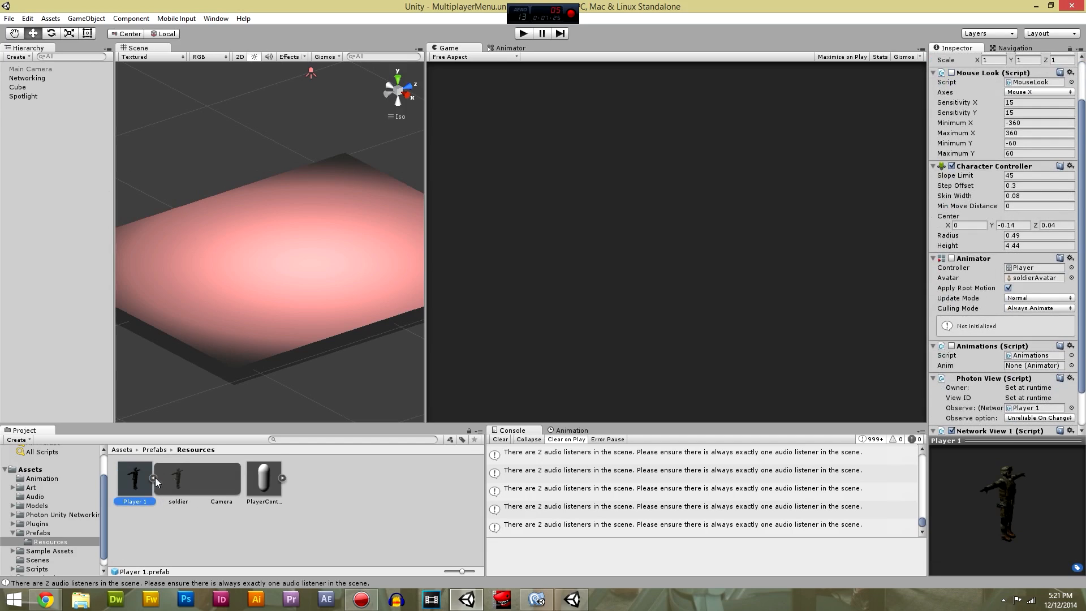
{"action": "left_click", "coordinate": [224, 481]}
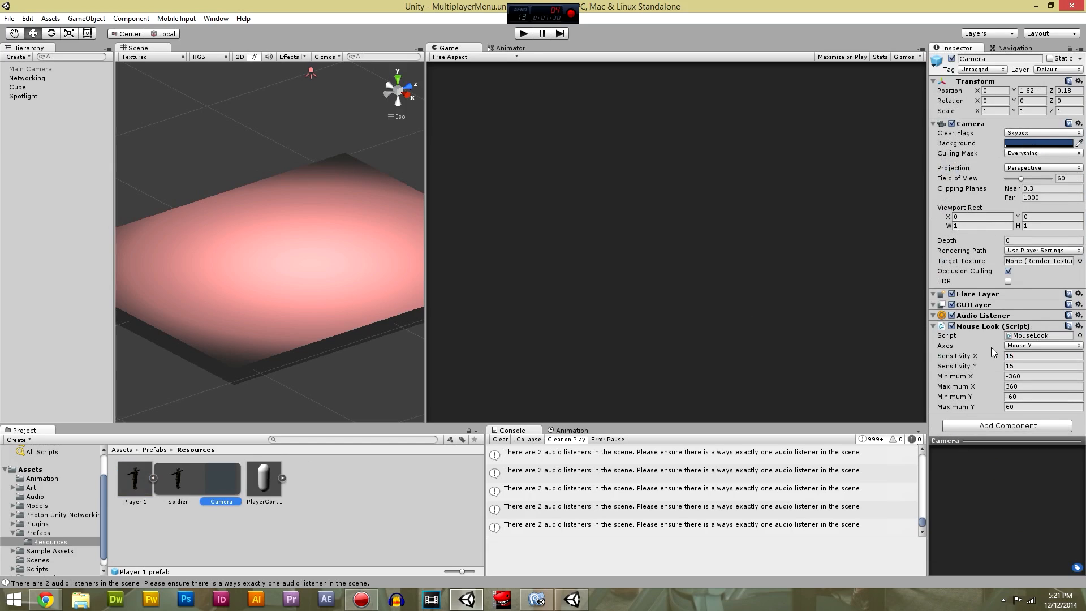
{"action": "left_click", "coordinate": [137, 483]}
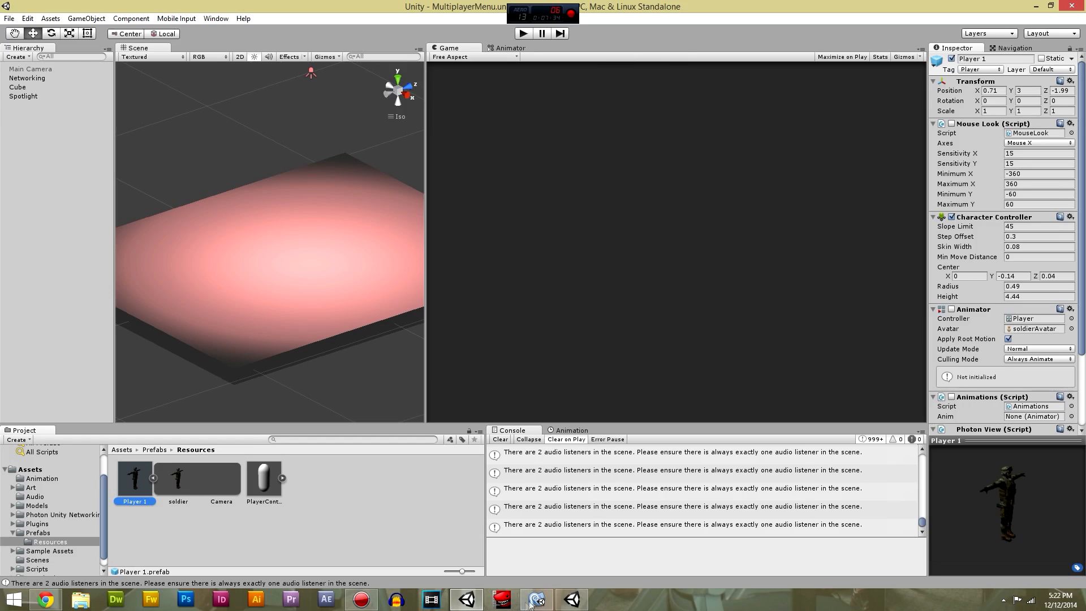
Switch to NetworkManager.cs in MonoDevelop and duplicate the line enabling MouseLook directly below itself in SpawnMyPlayer.
{"action": "mouse_move", "coordinate": [537, 603]}
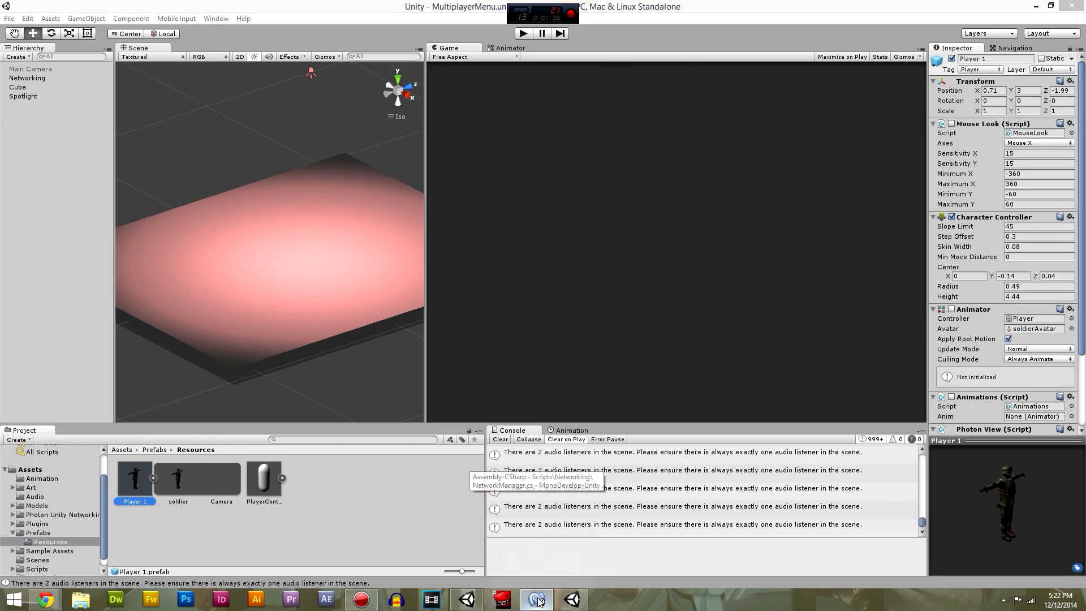
{"action": "left_click", "coordinate": [538, 601]}
{"action": "scroll", "coordinate": [428, 365], "scroll_direction": "down", "scroll_amount": 15}
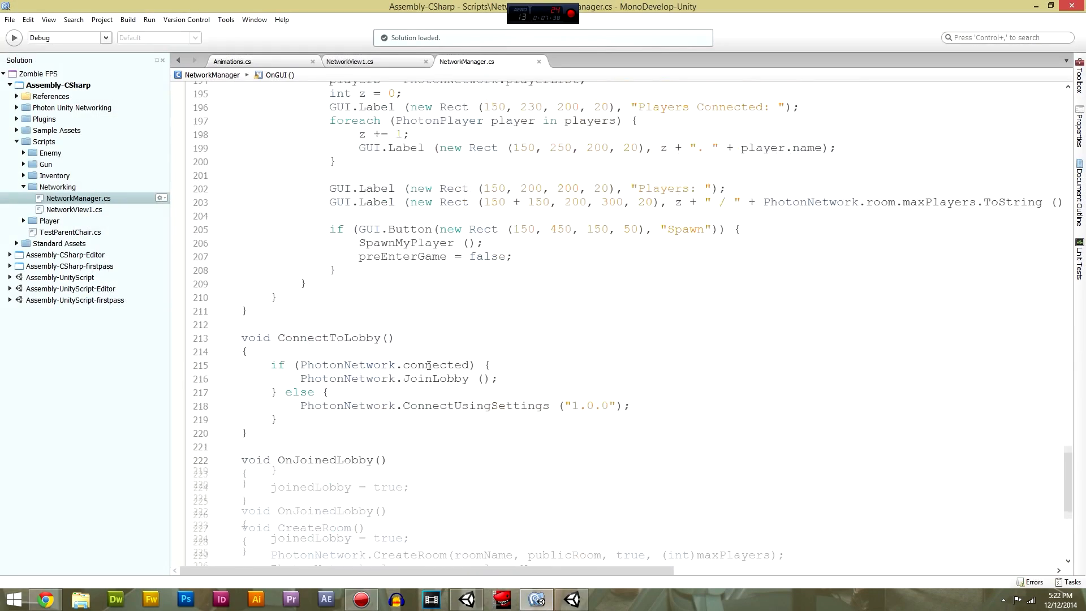
{"action": "scroll", "coordinate": [430, 365], "scroll_direction": "down", "scroll_amount": 7}
{"action": "left_click", "coordinate": [776, 519]}
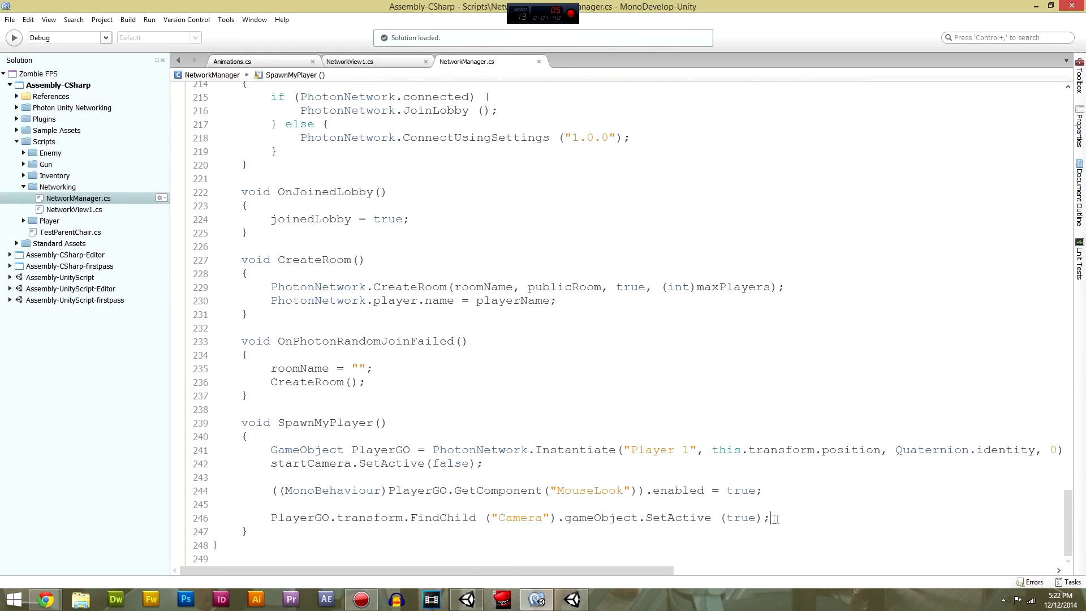
{"action": "left_click_drag", "start_coordinate": [806, 492], "coordinate": [274, 495]}
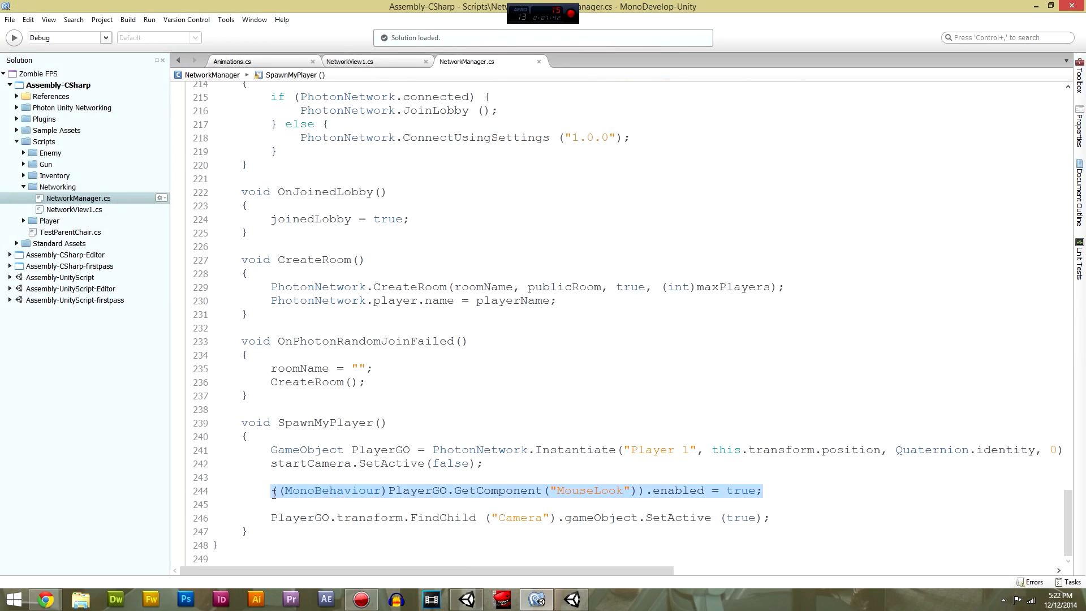
{"action": "key", "text": "ctrl+c"}
{"action": "left_click", "coordinate": [784, 491]}
{"action": "key", "text": "Return"}
{"action": "key", "text": "ctrl+v"}
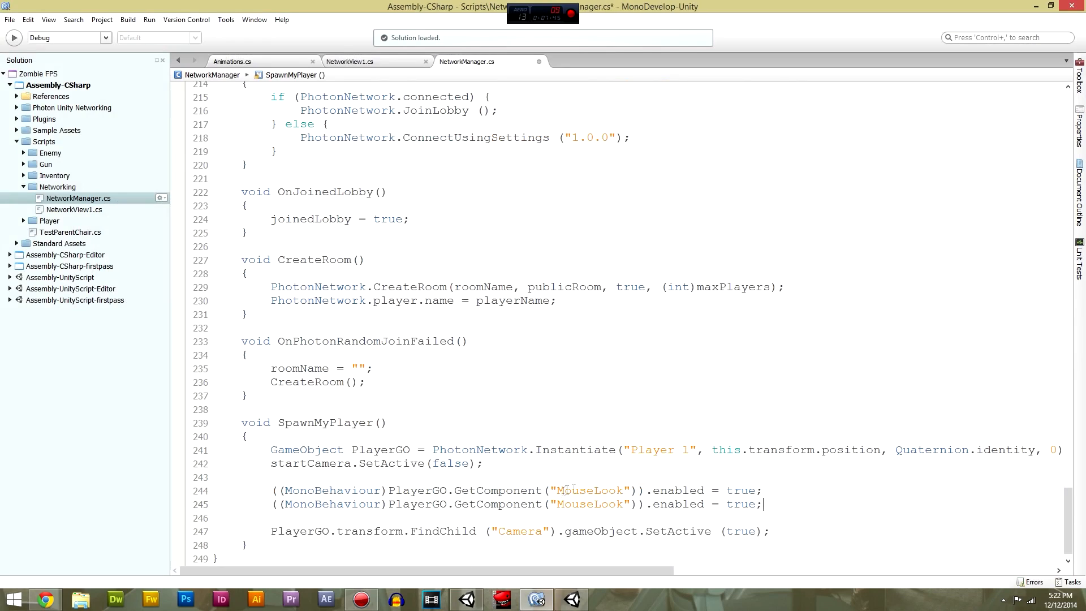
Change the component name in the duplicated line to "Animator" and save the script.
{"action": "double_click", "coordinate": [591, 505]}
{"action": "type", "text": "Animator"}
{"action": "left_click", "coordinate": [759, 503]}
{"action": "key", "text": "ctrl+s"}
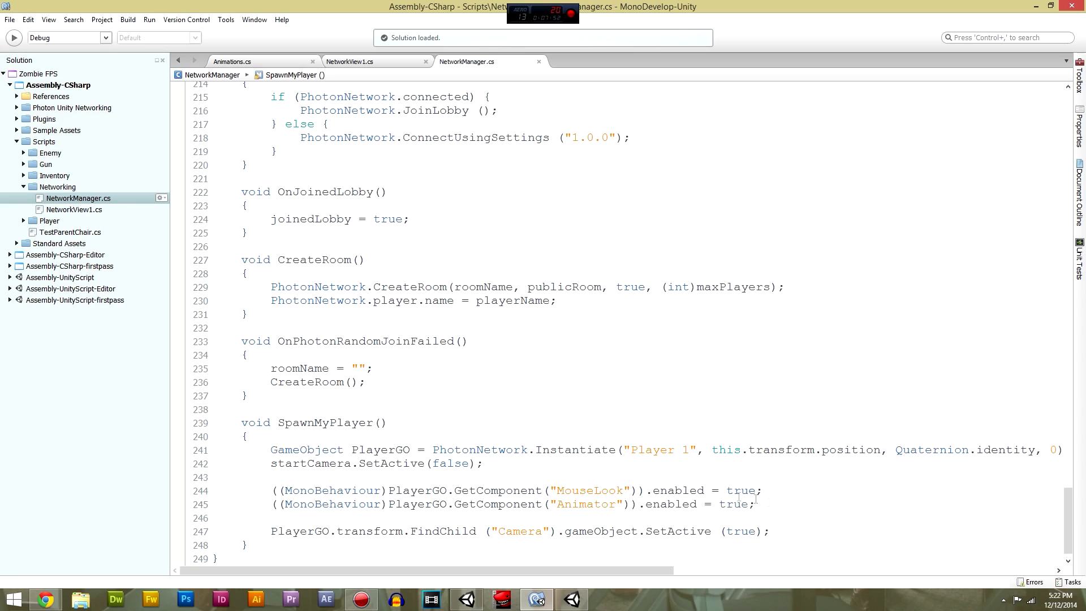
Close the running Sample Assets game and build and run the project again from Unity.
{"action": "left_click", "coordinate": [467, 600]}
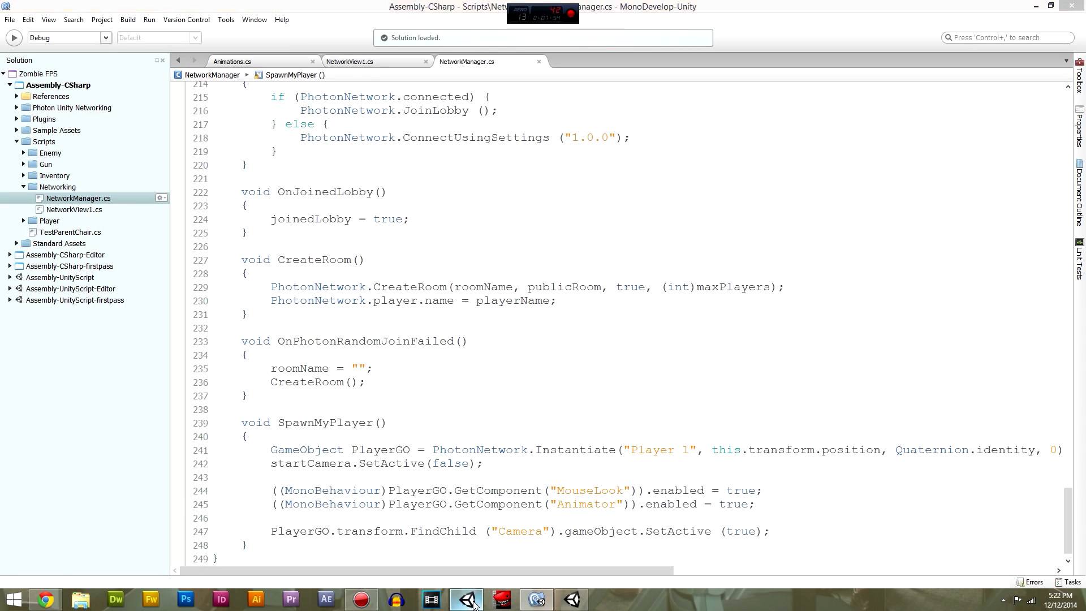
{"action": "left_click", "coordinate": [572, 599]}
{"action": "right_click", "coordinate": [572, 600]}
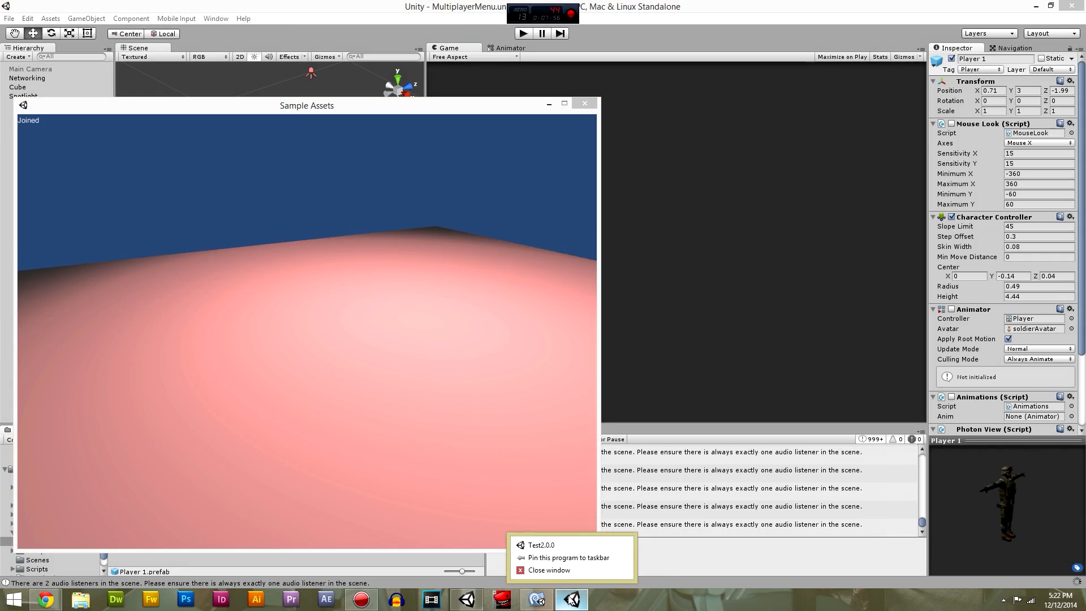
{"action": "left_click", "coordinate": [572, 570]}
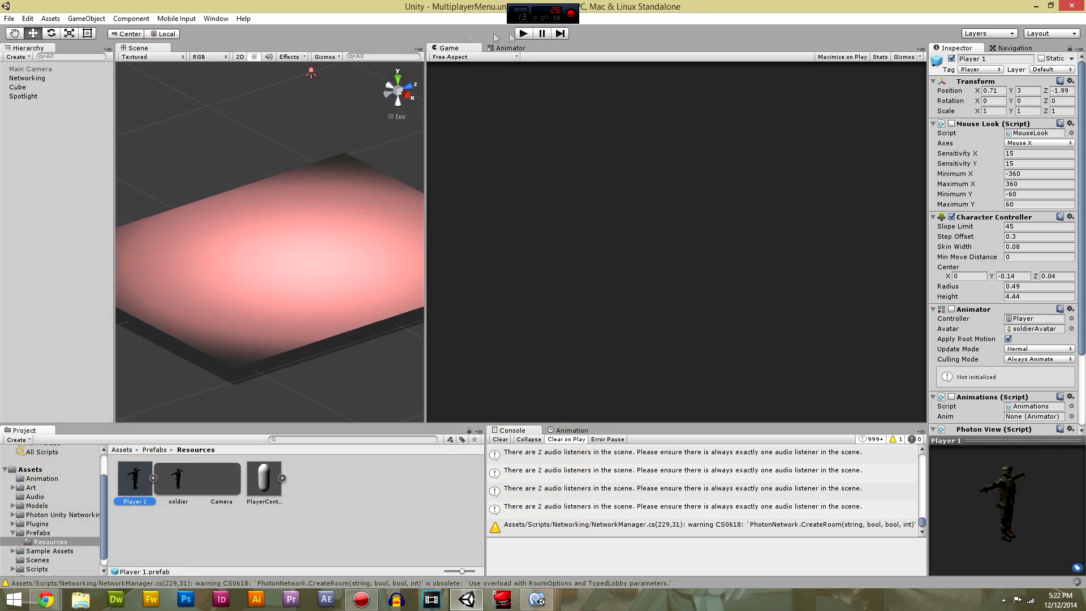
{"action": "left_click", "coordinate": [9, 18]}
{"action": "left_click", "coordinate": [37, 143]}
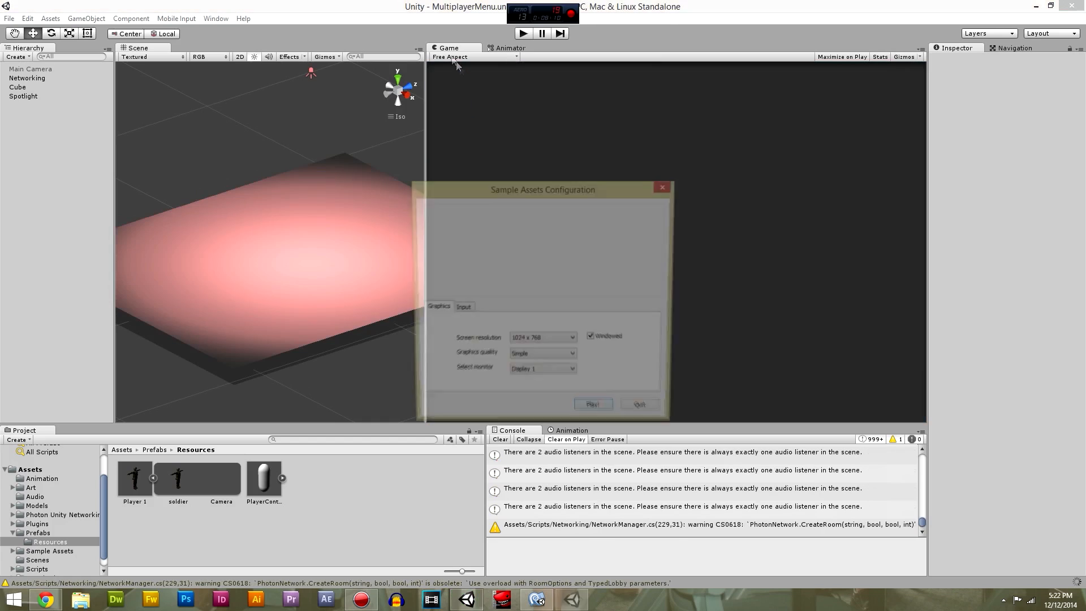
Choose the graphics quality, start the new build in a 1024 x 768 window and move it over the Scene view.
{"action": "left_click", "coordinate": [531, 359]}
{"action": "left_click", "coordinate": [522, 405]}
{"action": "left_click", "coordinate": [596, 414]}
{"action": "left_click_drag", "start_coordinate": [447, 93], "coordinate": [220, 120]}
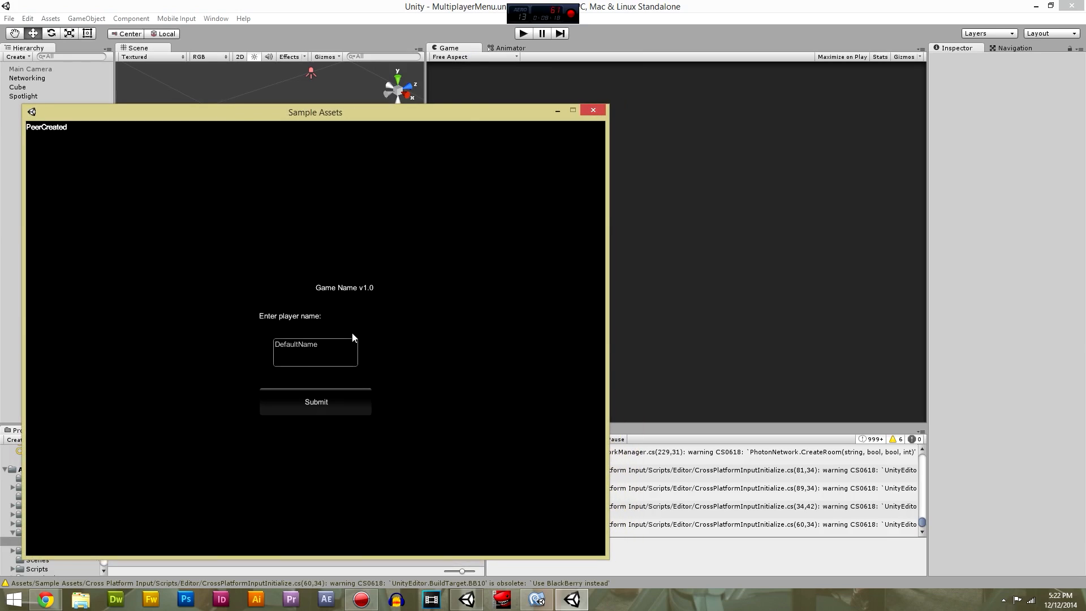
Submit the default player name in the rebuilt game, connect to the network and open the room creation form.
{"action": "left_click", "coordinate": [362, 404]}
{"action": "left_click", "coordinate": [347, 311]}
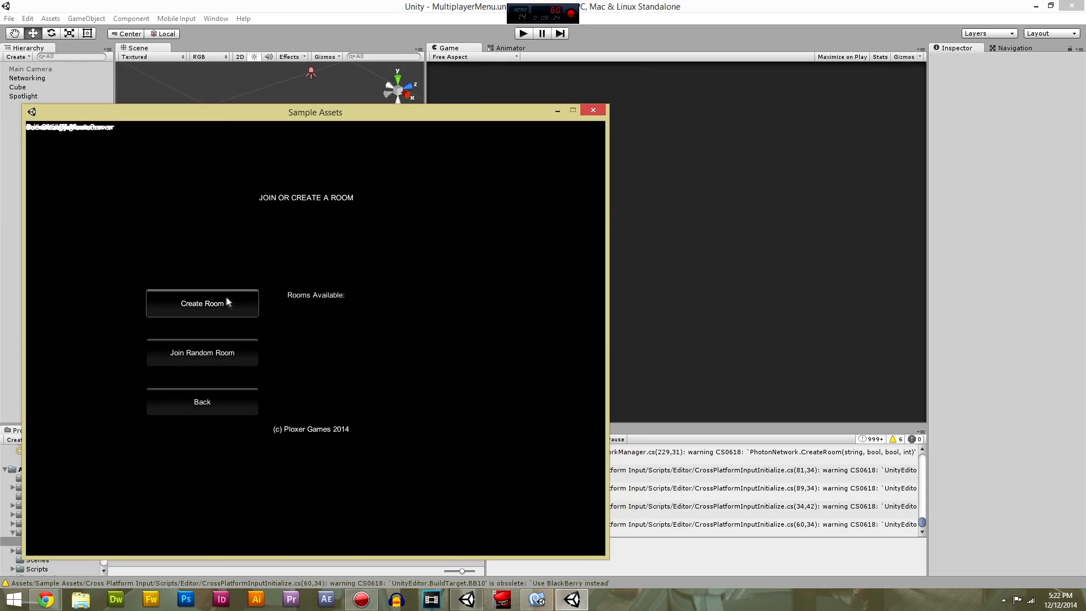
{"action": "left_click", "coordinate": [223, 304]}
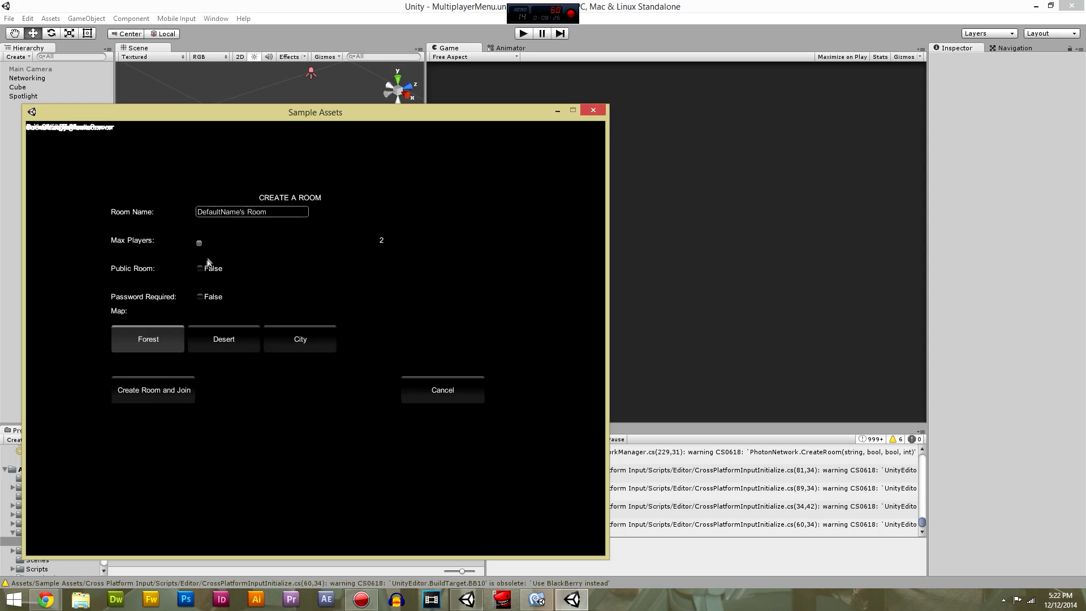
Set the new room to a maximum of 6 players, make it public, pick the City map, and create and join it.
{"action": "left_click_drag", "start_coordinate": [199, 243], "coordinate": [494, 247]}
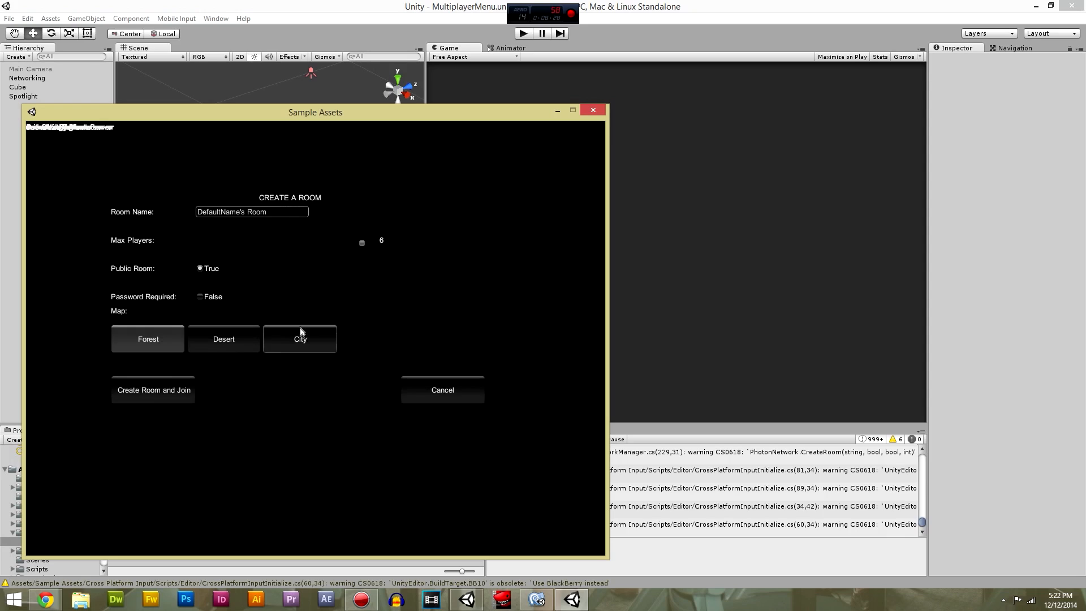
{"action": "left_click", "coordinate": [268, 339]}
{"action": "left_click", "coordinate": [152, 393]}
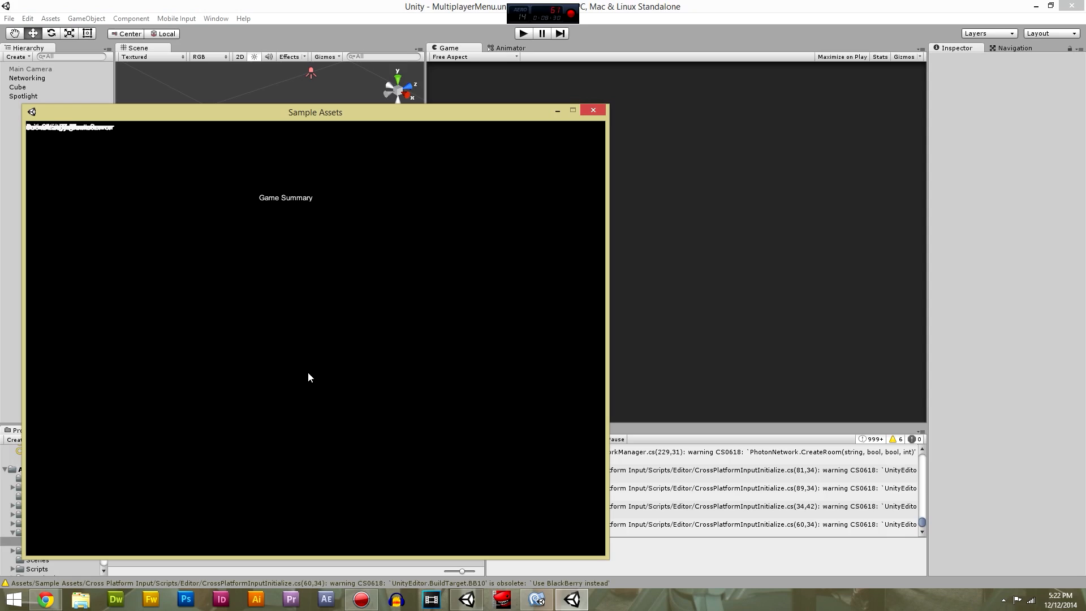
Switch to the Unity editor, run the game in play mode and submit the default player name.
{"action": "left_click", "coordinate": [665, 172]}
{"action": "left_click", "coordinate": [520, 37]}
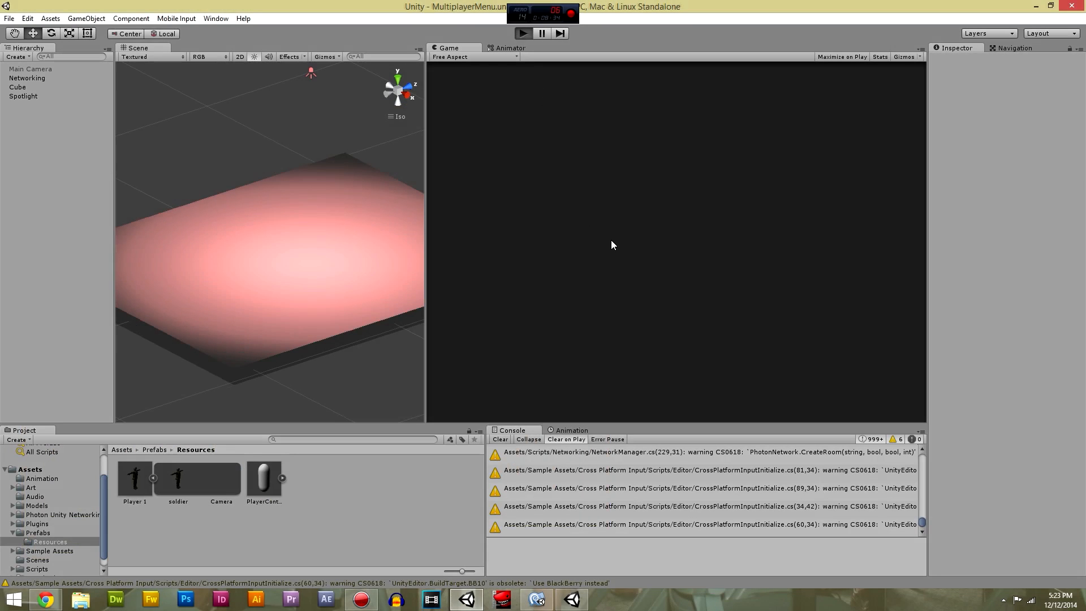
{"action": "left_click", "coordinate": [701, 311]}
{"action": "left_click", "coordinate": [695, 211]}
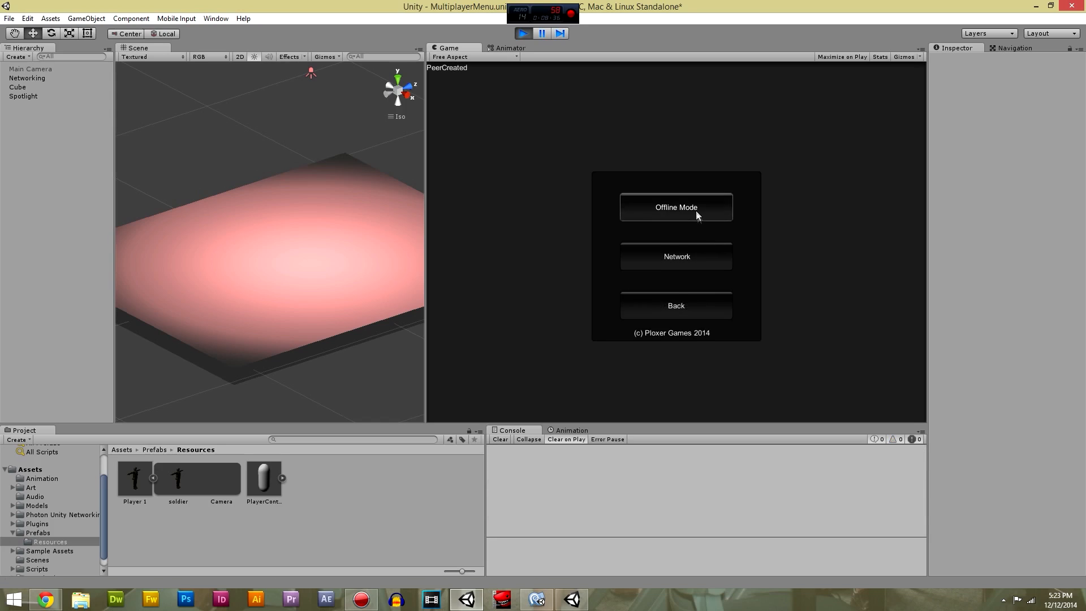
Connect to the network in the editor's game, join DefaultName's Room and spawn the player.
{"action": "left_click", "coordinate": [693, 259]}
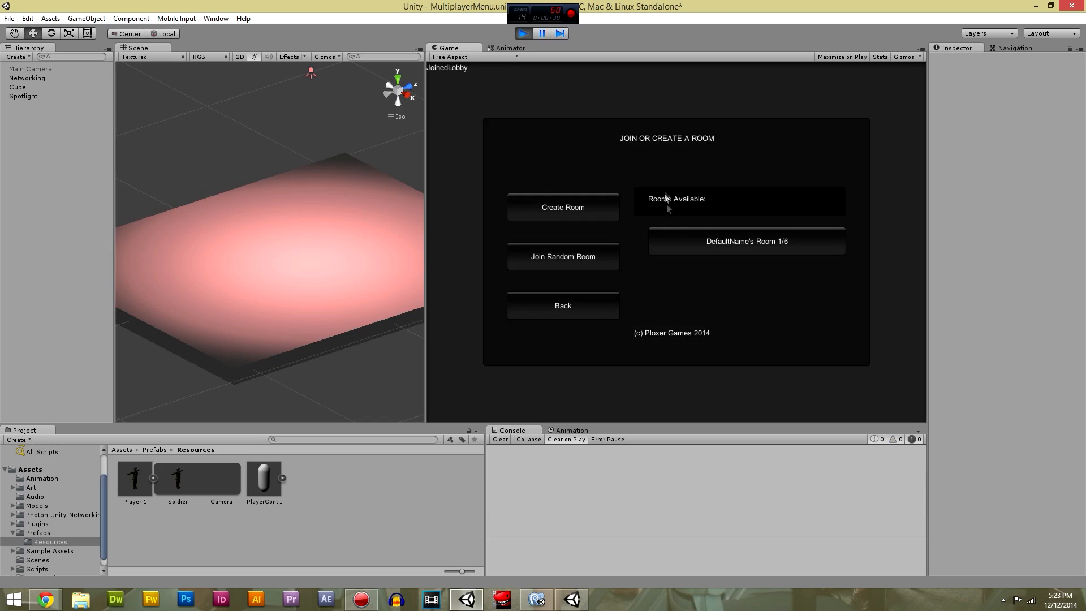
{"action": "left_click", "coordinate": [721, 249]}
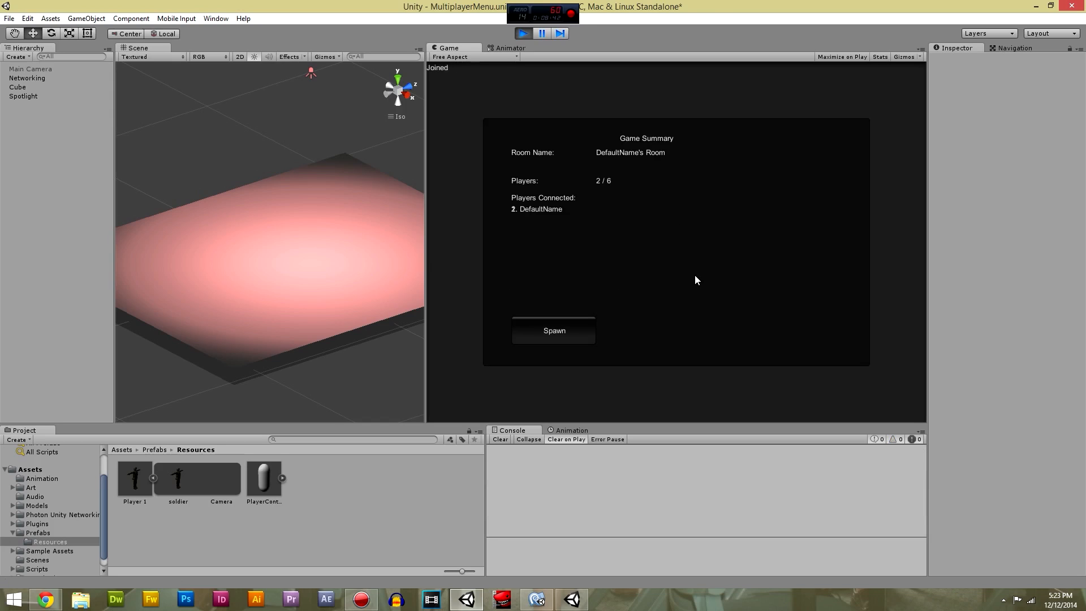
{"action": "left_click", "coordinate": [588, 330]}
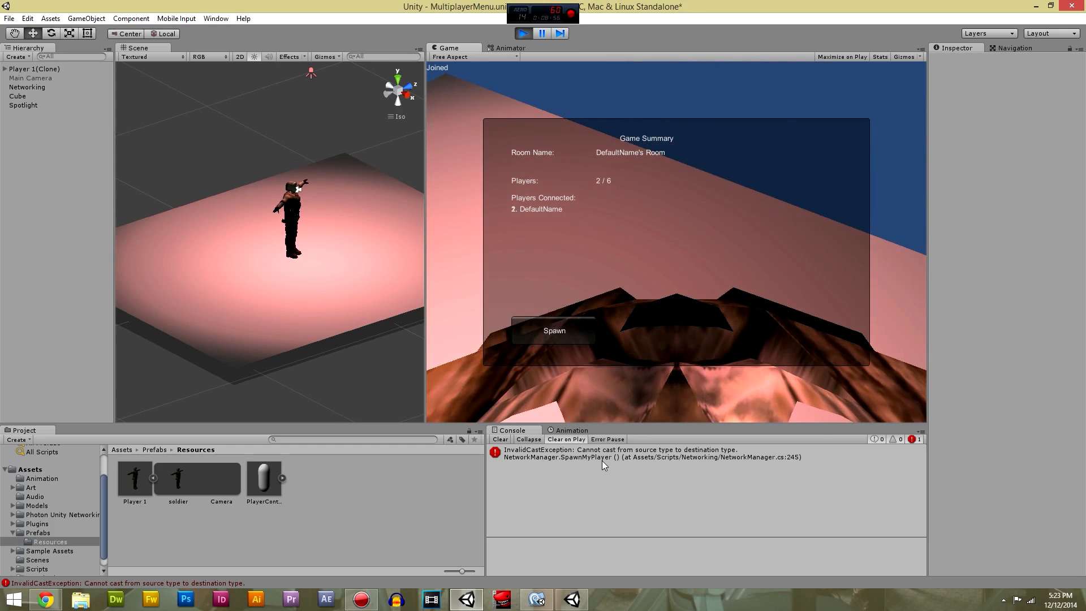
Stop play mode in the Unity editor and close the running Sample Assets build.
{"action": "left_click", "coordinate": [524, 33]}
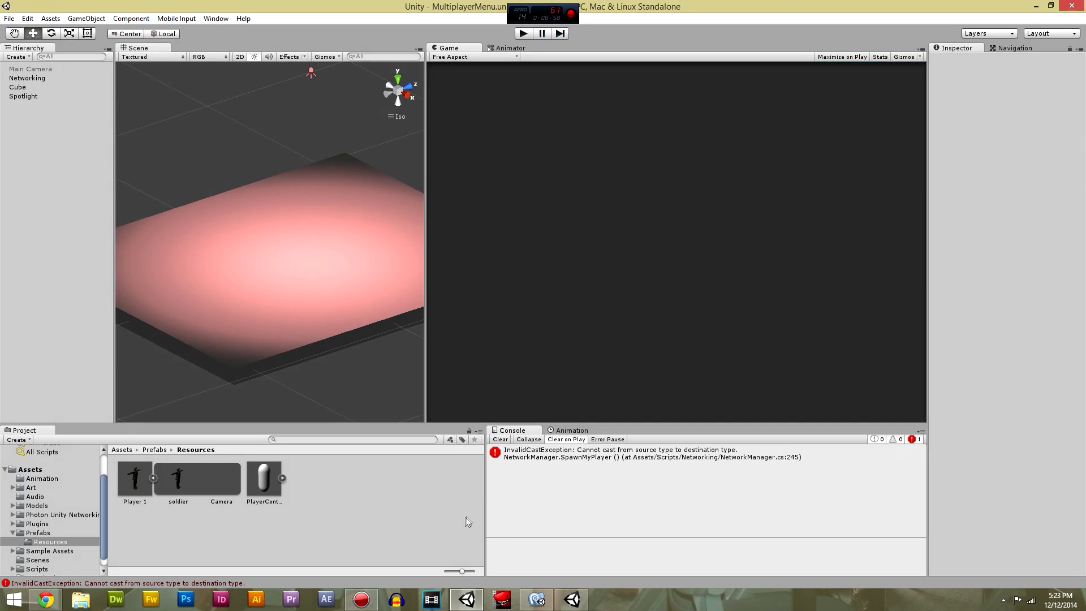
{"action": "right_click", "coordinate": [573, 599]}
{"action": "left_click", "coordinate": [569, 573]}
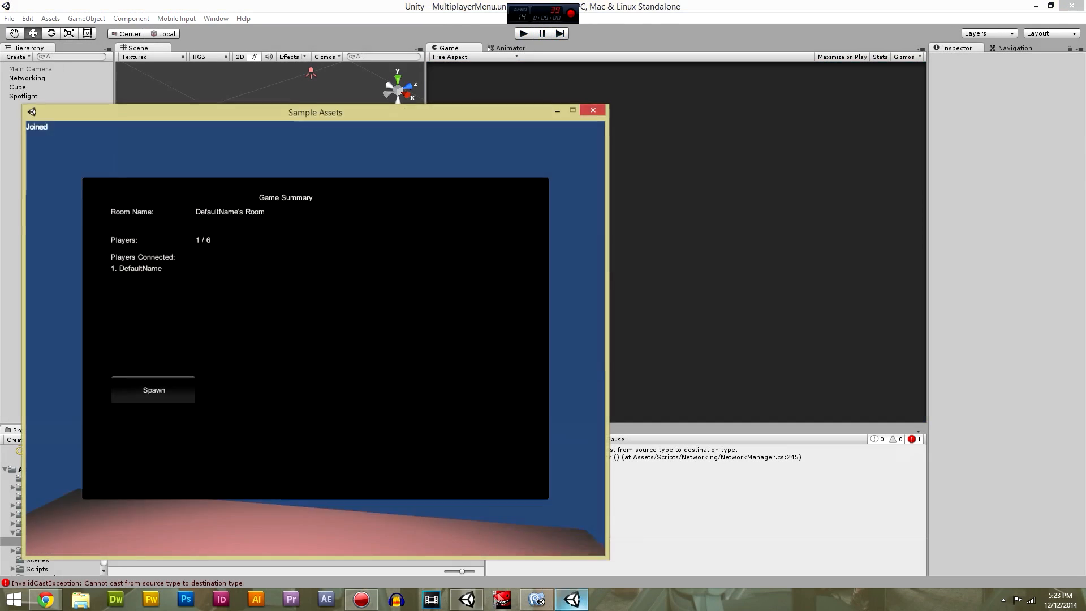
Check the component-enabling lines in SpawnMyPlayer of NetworkManager.cs against the console error for line 245 in Unity.
{"action": "left_click", "coordinate": [468, 600]}
{"action": "scroll", "coordinate": [389, 464], "scroll_direction": "down", "scroll_amount": 1}
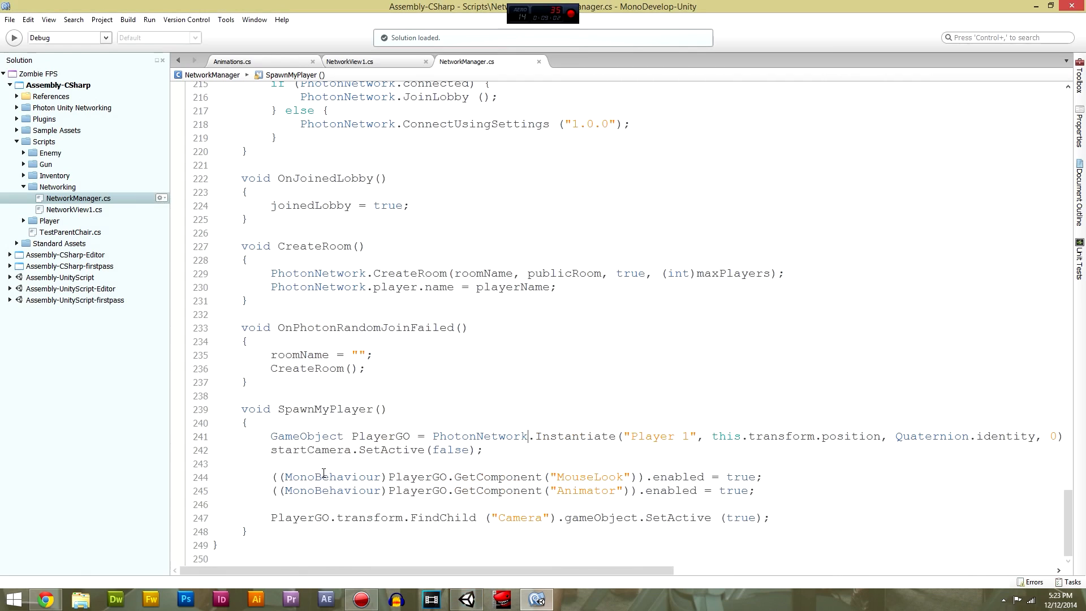
{"action": "left_click", "coordinate": [214, 544]}
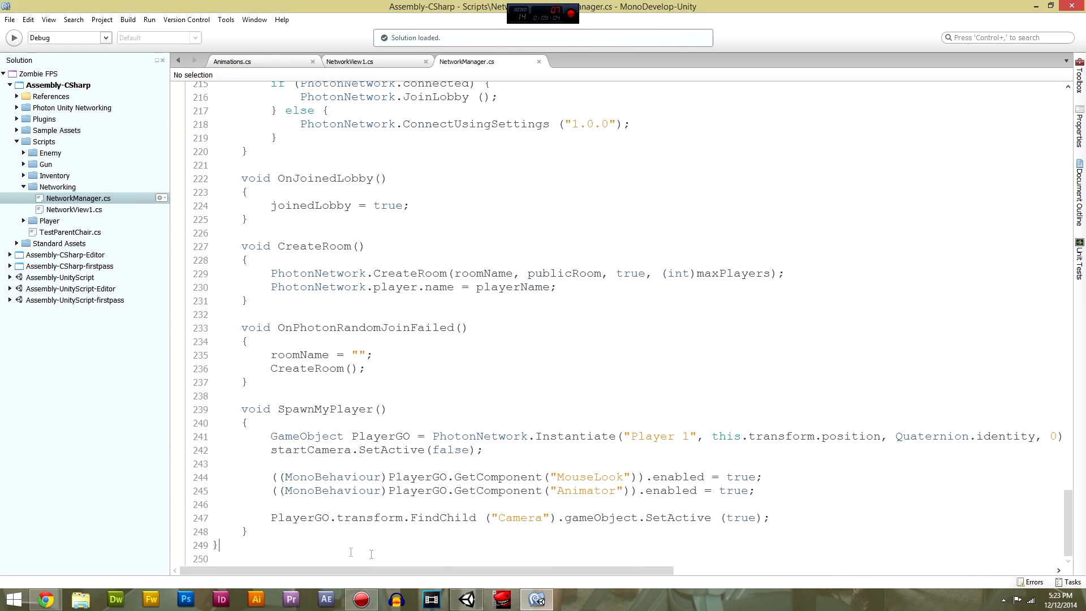
{"action": "left_click", "coordinate": [469, 600]}
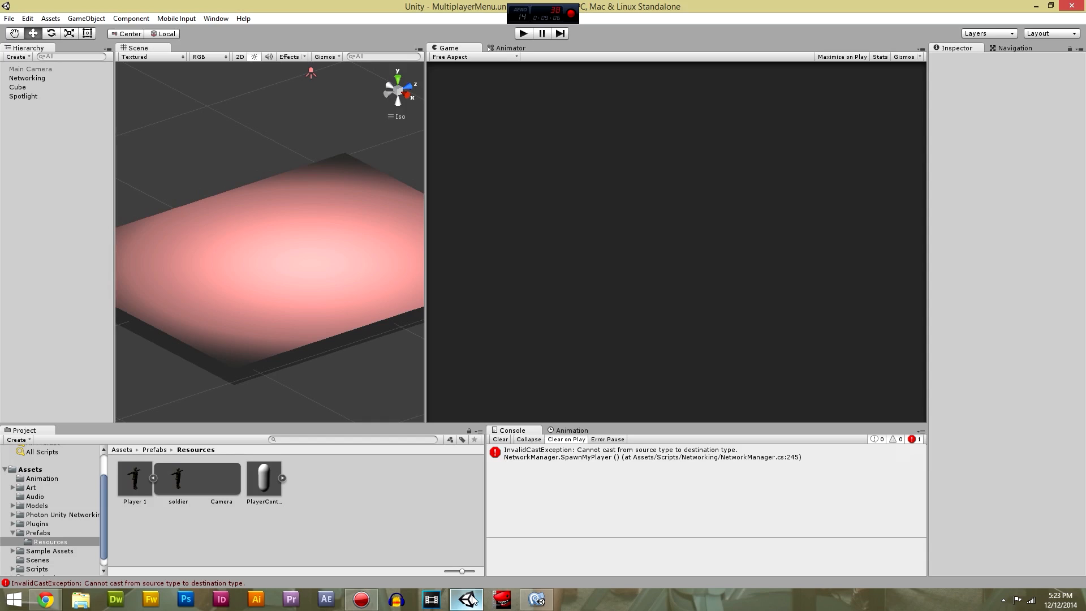
{"action": "left_click", "coordinate": [474, 600]}
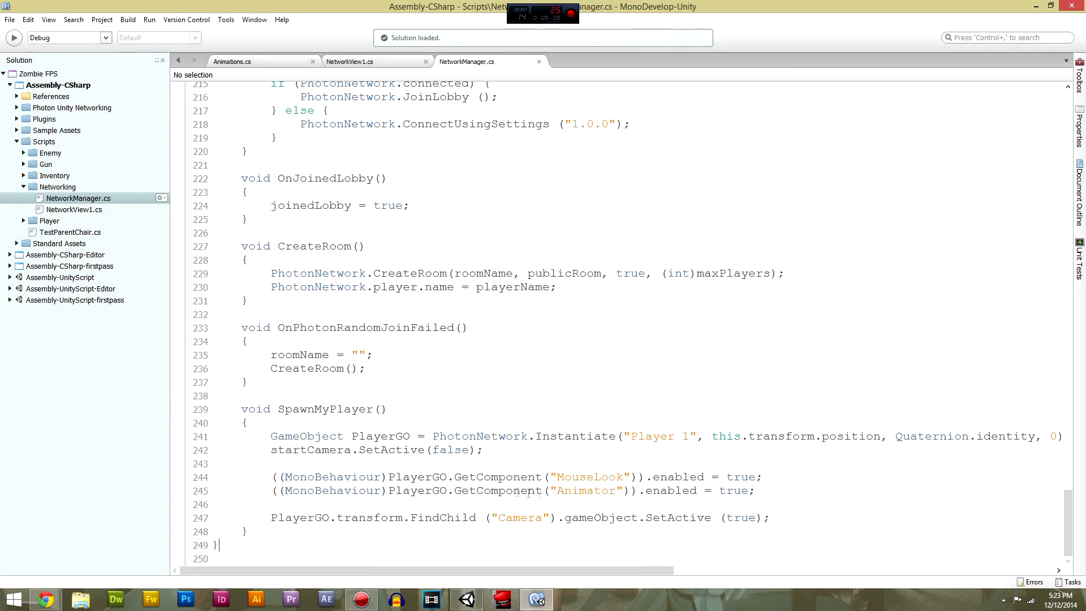
{"action": "left_click", "coordinate": [469, 599]}
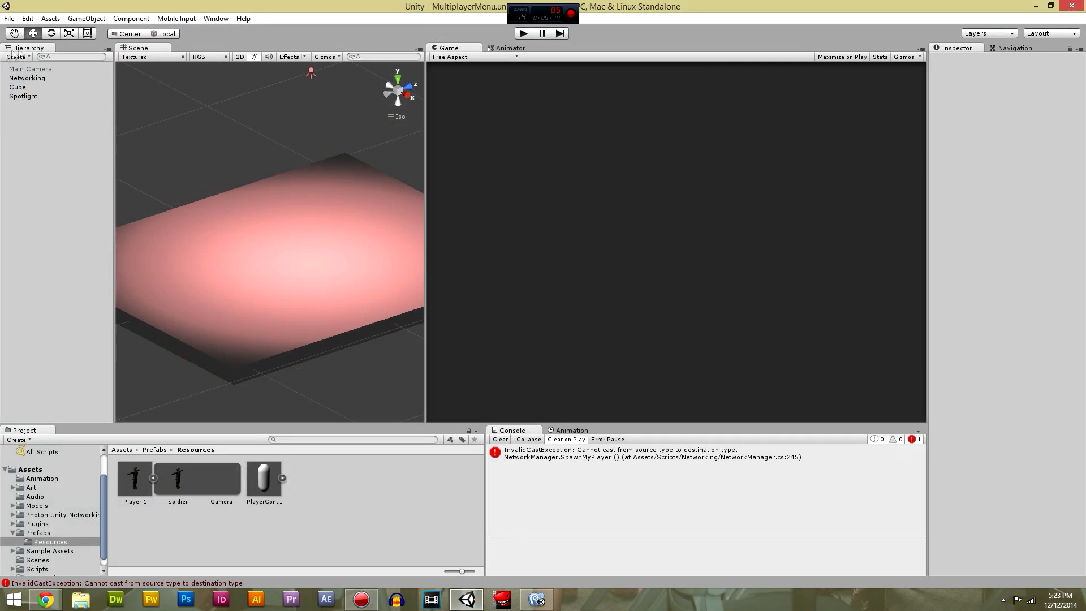
Inspect the components of the Player 1 prefab, including the options available for its Animator.
{"action": "left_click", "coordinate": [36, 77]}
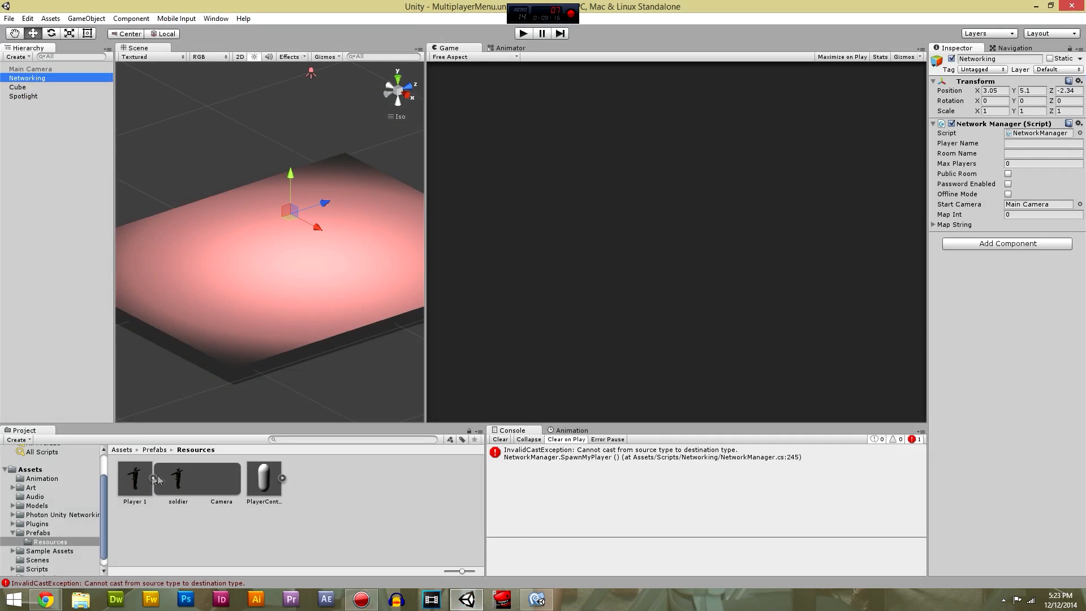
{"action": "left_click", "coordinate": [136, 480]}
{"action": "left_click_drag", "start_coordinate": [1082, 308], "coordinate": [1084, 396]}
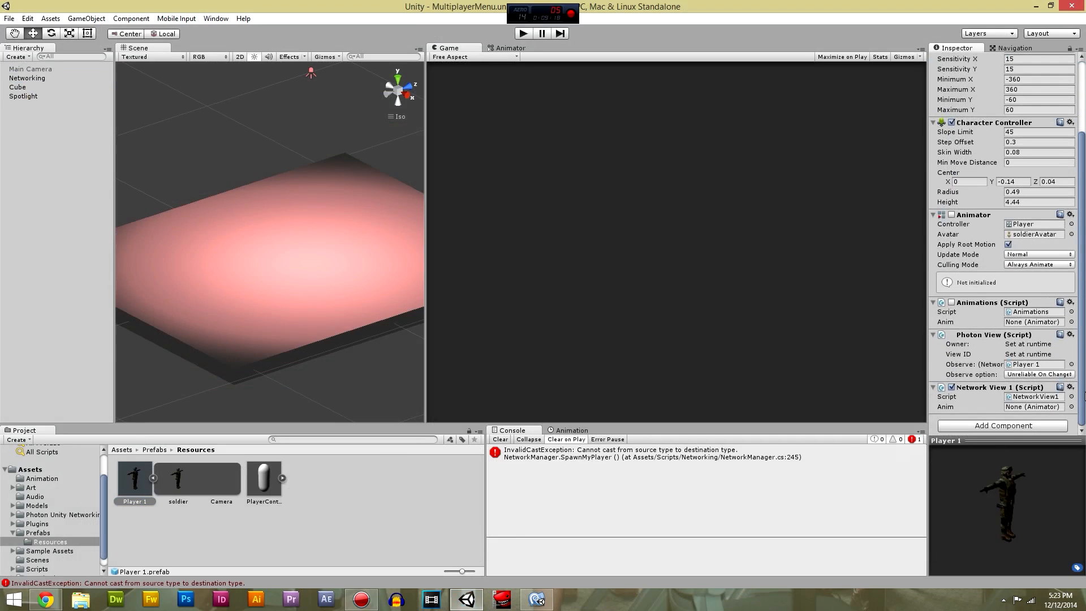
{"action": "left_click", "coordinate": [1069, 217]}
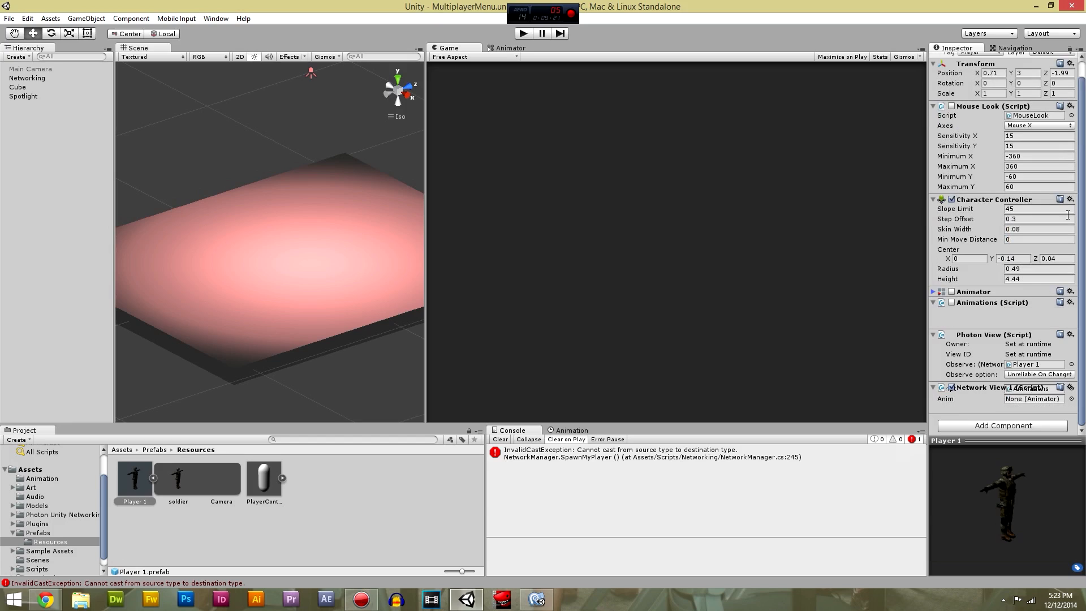
{"action": "left_click", "coordinate": [988, 292]}
{"action": "left_click", "coordinate": [1071, 291]}
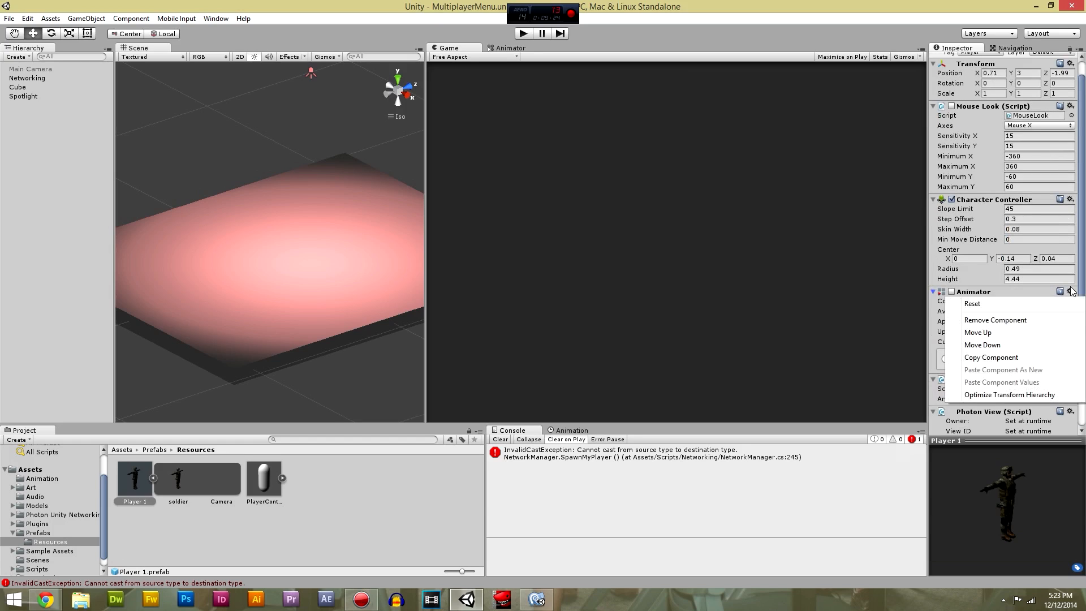
{"action": "left_click", "coordinate": [1085, 293]}
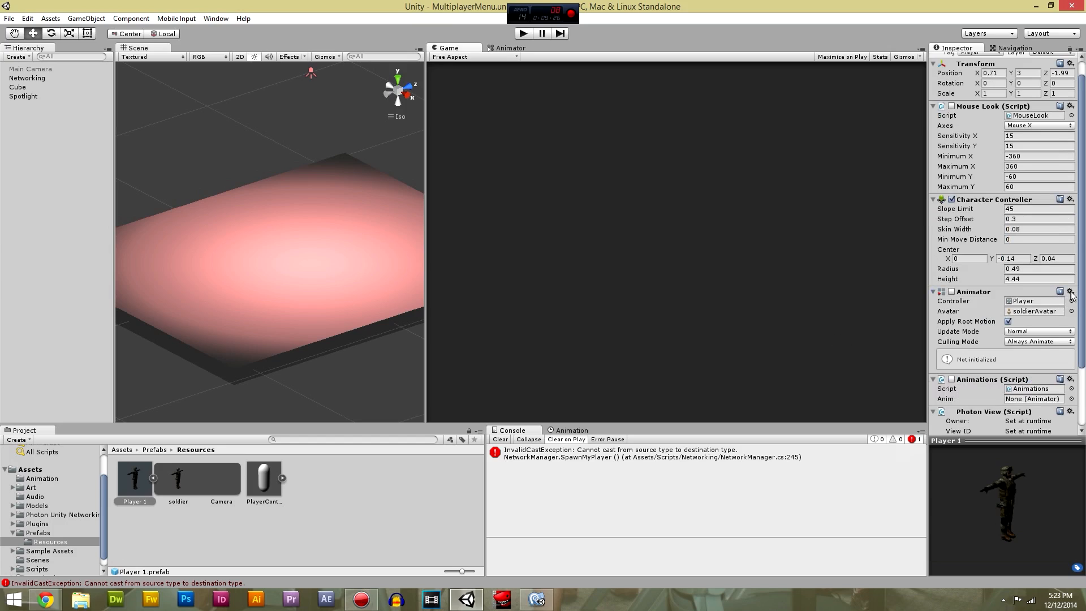
{"action": "left_click", "coordinate": [1072, 292]}
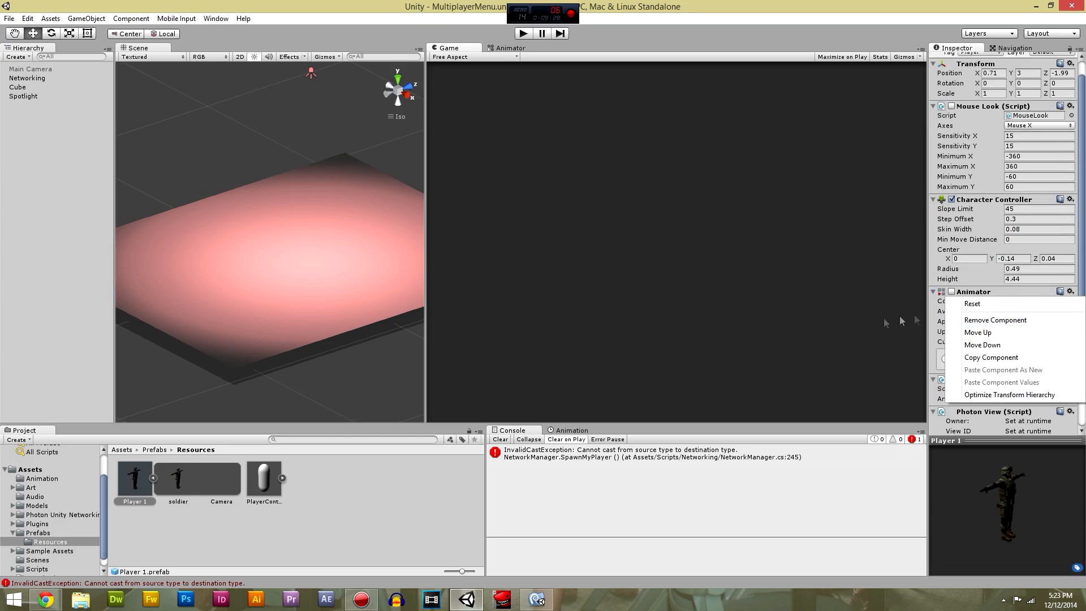
{"action": "left_click", "coordinate": [873, 354]}
Enable the Animator component on the Player 1 prefab.
{"action": "left_click_drag", "start_coordinate": [1082, 292], "coordinate": [1083, 359]}
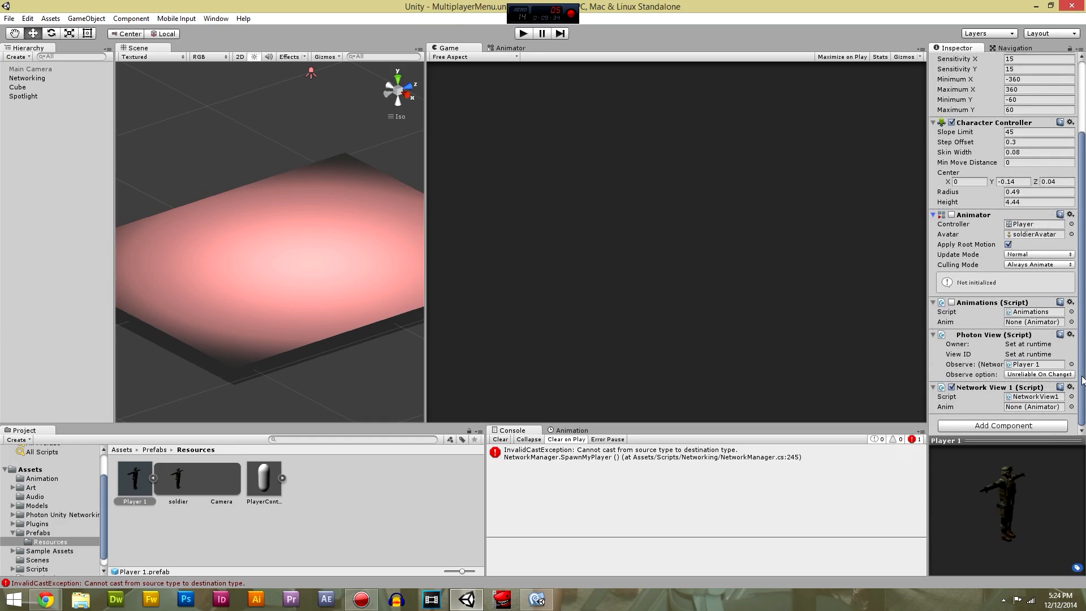
{"action": "left_click", "coordinate": [1030, 265]}
{"action": "left_click", "coordinate": [953, 271]}
{"action": "left_click_drag", "start_coordinate": [1082, 336], "coordinate": [1084, 358]}
{"action": "left_click", "coordinate": [950, 217]}
{"action": "left_click", "coordinate": [956, 224]}
{"action": "left_click", "coordinate": [960, 233]}
{"action": "left_click", "coordinate": [956, 225]}
Switch to MonoDevelop and examine the animation scripting lines in the Update method of NetworkView1.cs.
{"action": "left_click", "coordinate": [536, 600]}
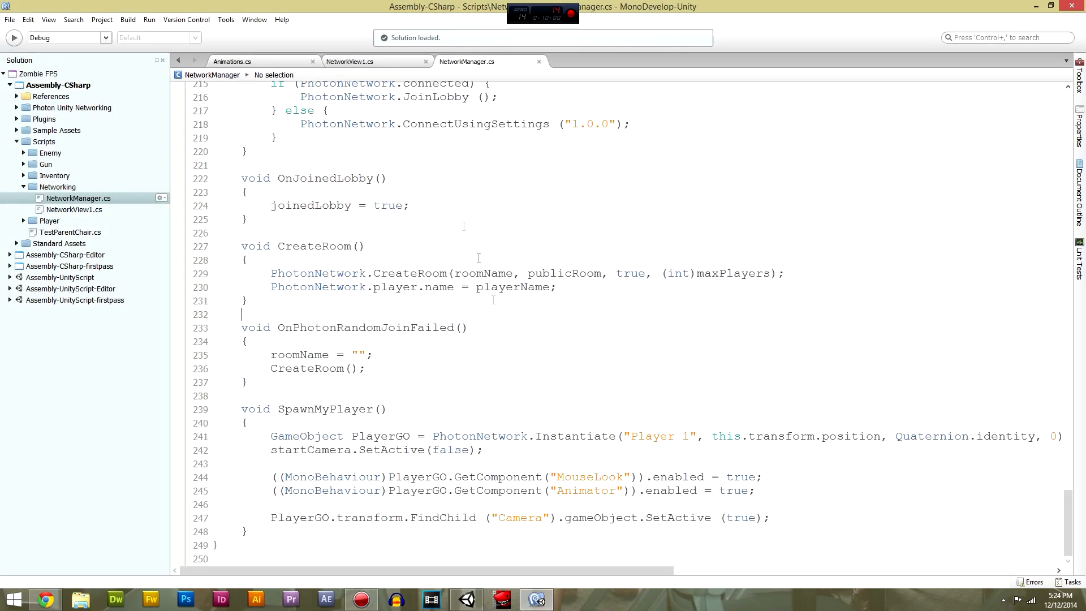
{"action": "left_click", "coordinate": [339, 61]}
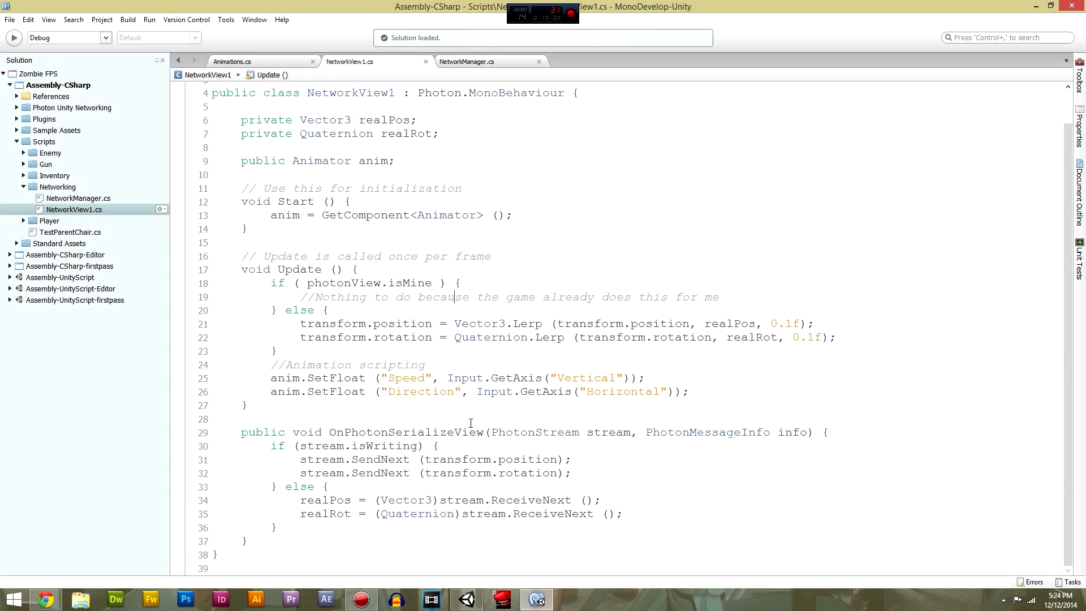
{"action": "mouse_move", "coordinate": [271, 378]}
{"action": "left_mouse_down"}
{"action": "mouse_move", "coordinate": [771, 400]}
{"action": "mouse_move", "coordinate": [285, 379]}
{"action": "mouse_move", "coordinate": [272, 369]}
{"action": "left_mouse_up"}
{"action": "left_click", "coordinate": [760, 396]}
{"action": "left_click", "coordinate": [752, 393]}
{"action": "left_click_drag", "start_coordinate": [753, 394], "coordinate": [274, 367]}
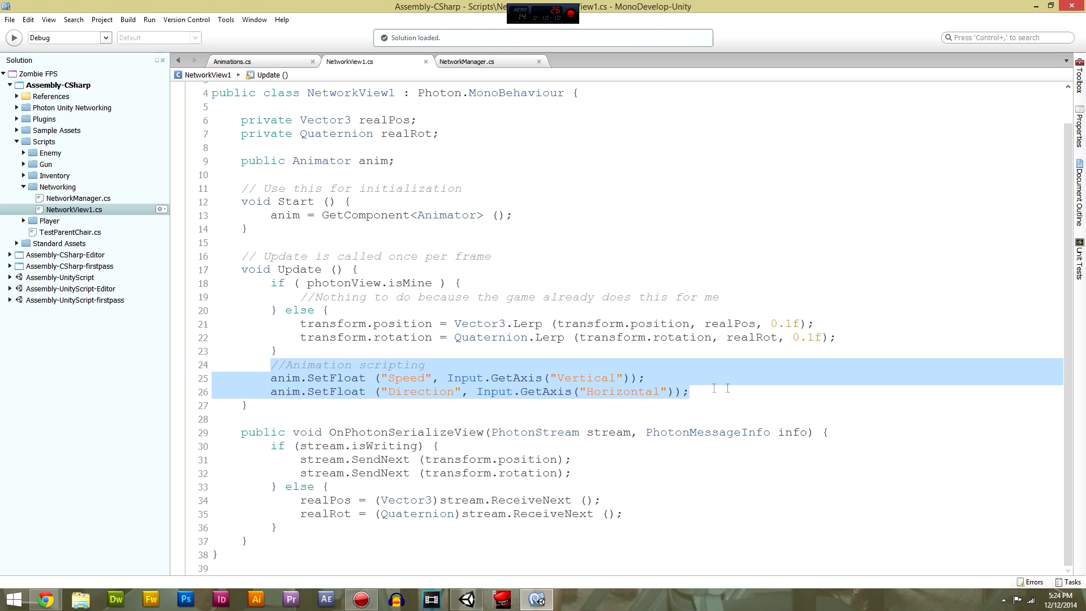
{"action": "left_click", "coordinate": [692, 392]}
{"action": "left_click_drag", "start_coordinate": [691, 392], "coordinate": [270, 371]}
{"action": "left_click", "coordinate": [270, 368]}
{"action": "left_click_drag", "start_coordinate": [703, 386], "coordinate": [270, 366]}
{"action": "left_click", "coordinate": [380, 378]}
Start an if statement on a new line beneath the "Animation scripting" comment in Update.
{"action": "left_click", "coordinate": [265, 378]}
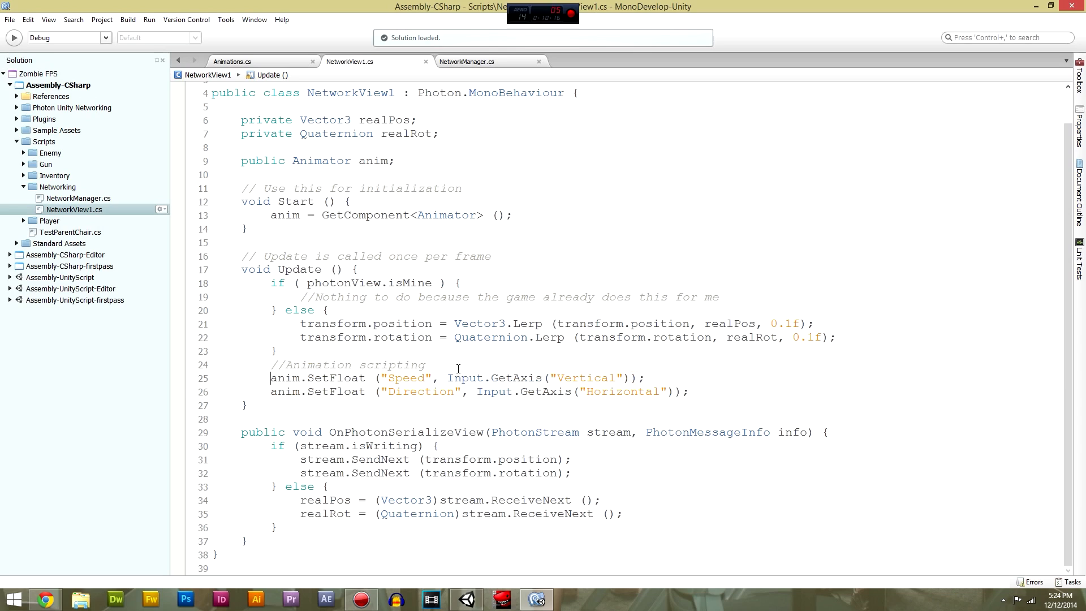
{"action": "key", "text": "Return"}
{"action": "type", "text": "if ("}
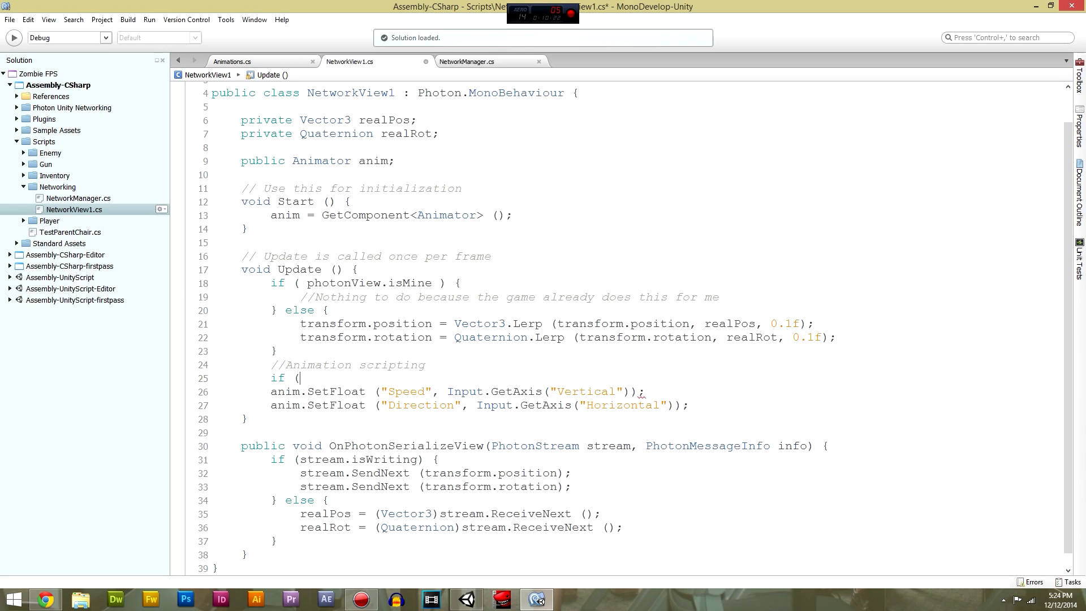
{"action": "type", "text": "Photon."}
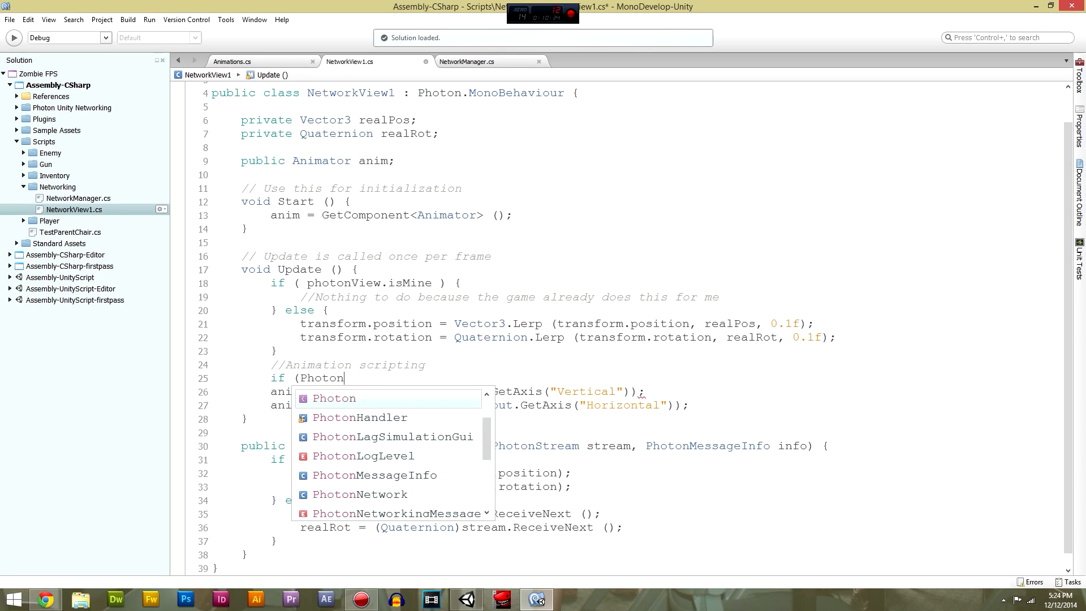
{"action": "key", "text": "BackSpace"}
{"action": "key", "text": "BackSpace"}
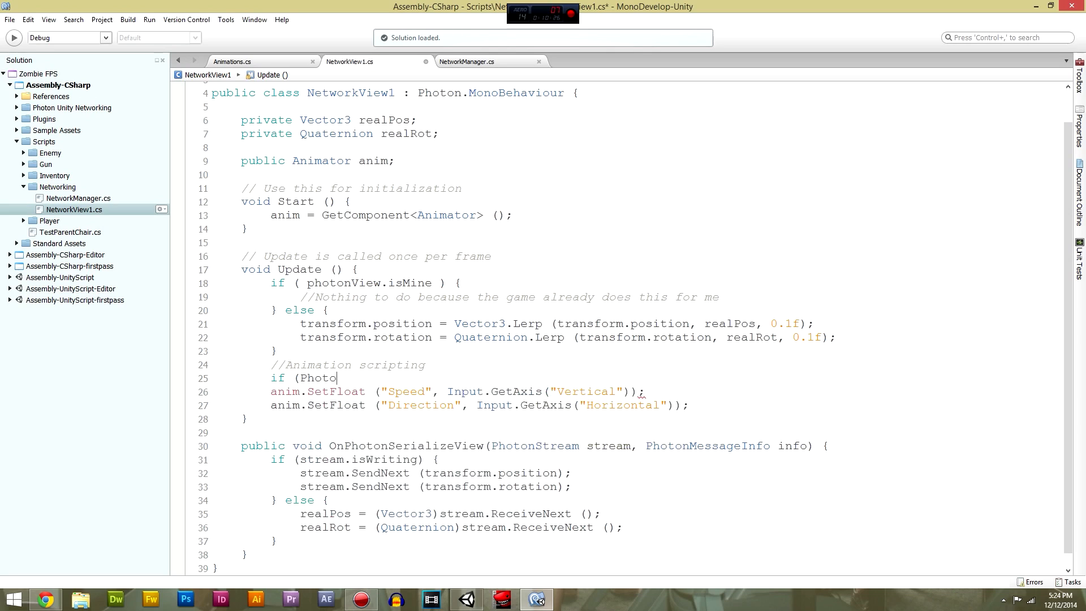
{"action": "key", "text": "BackSpace"}
{"action": "key", "text": "BackSpace"}
{"action": "key", "text": "BackSpace"}
{"action": "type", "text": "No"}
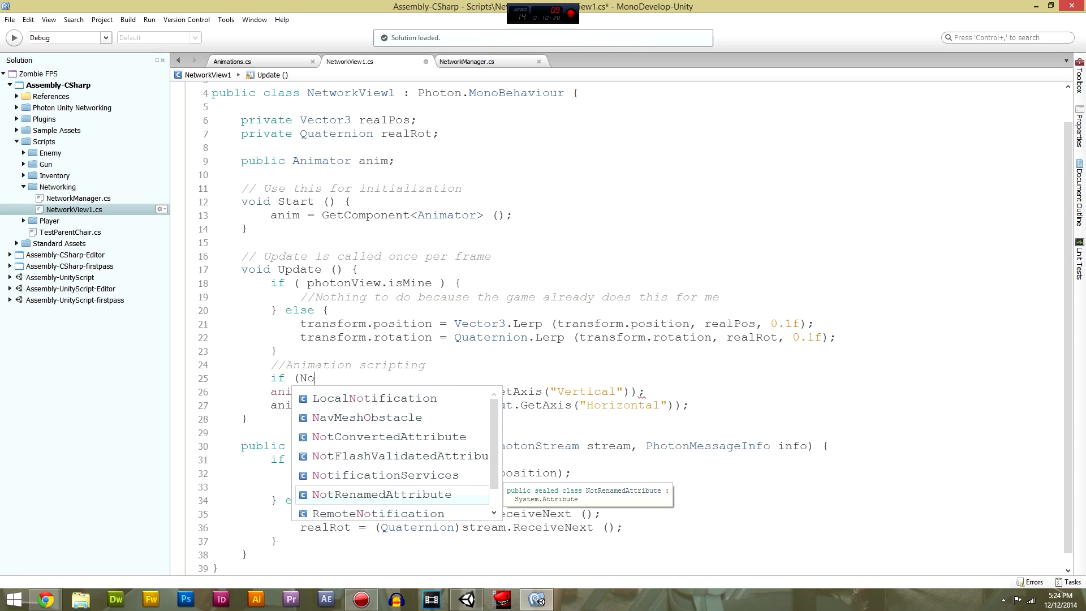
{"action": "key", "text": "BackSpace"}
{"action": "key", "text": "BackSpace"}
Enter "PhotonNetwork." as the beginning of the new if condition.
{"action": "type", "text": "Phono"}
{"action": "key", "text": "BackSpace"}
{"action": "key", "text": "BackSpace"}
{"action": "type", "text": "tonNet"}
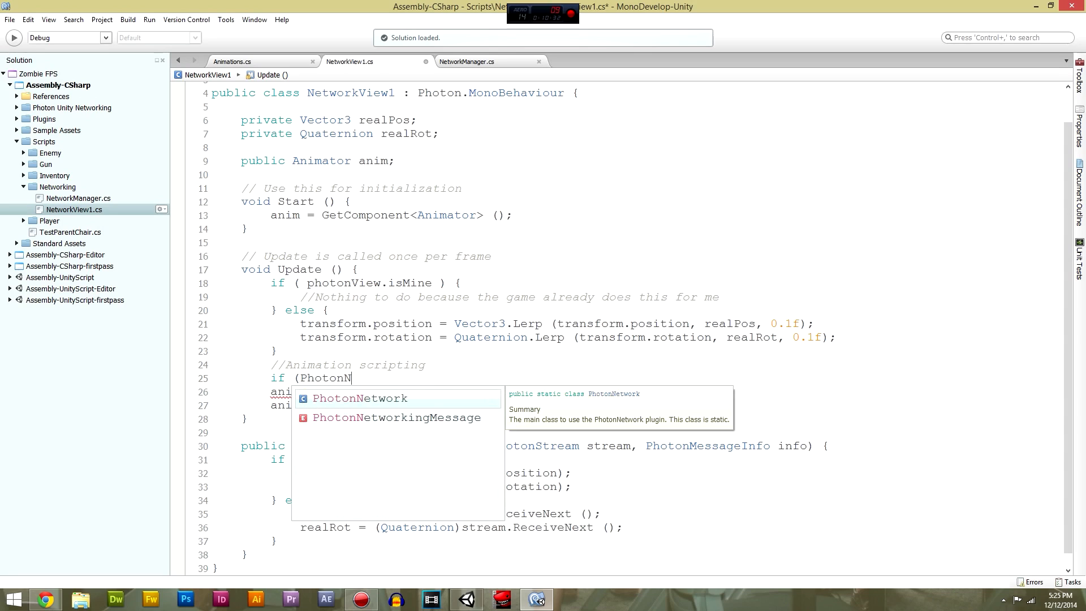
{"action": "key", "text": "Return"}
{"action": "type", "text": "."}
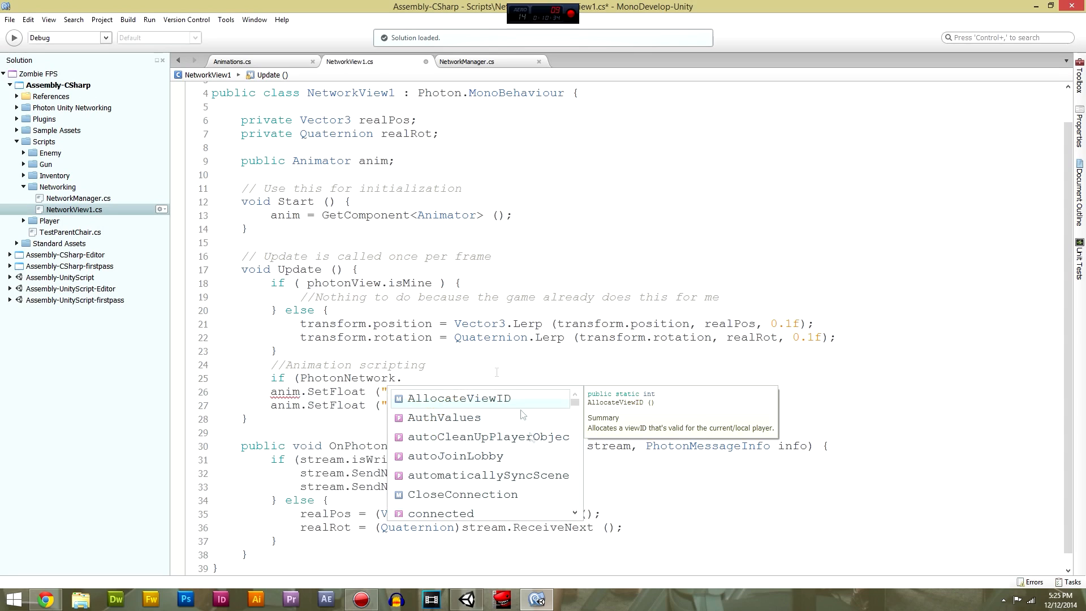
Search the PhotonNetwork members in the code completion list and complete the if condition as PhotonNetwork.connected.
{"action": "scroll", "coordinate": [519, 447], "scroll_direction": "down", "scroll_amount": 2}
{"action": "scroll", "coordinate": [519, 447], "scroll_direction": "up", "scroll_amount": 1}
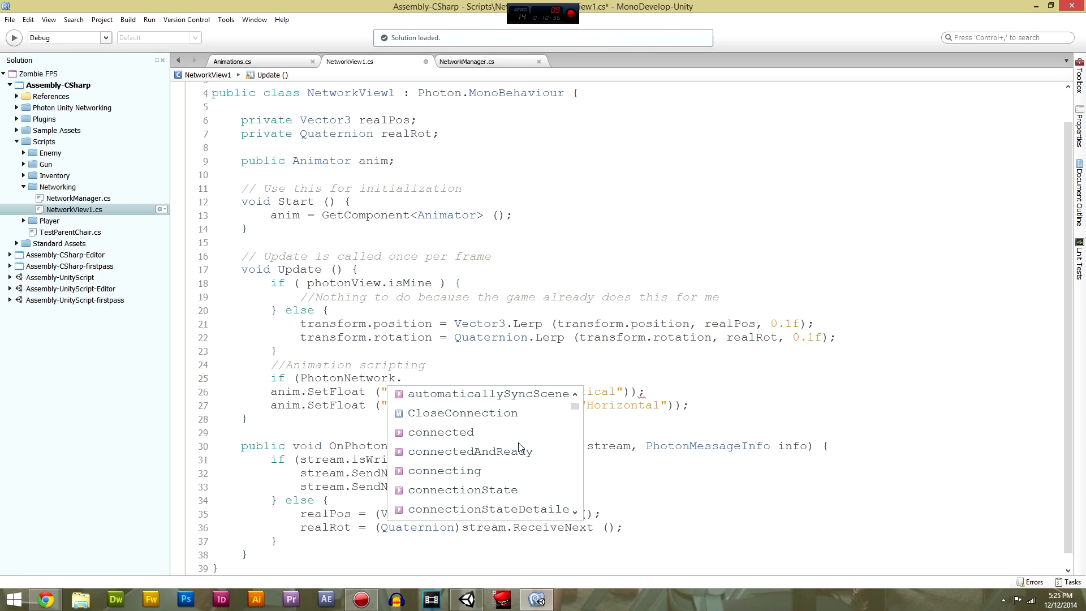
{"action": "scroll", "coordinate": [519, 447], "scroll_direction": "down", "scroll_amount": 4}
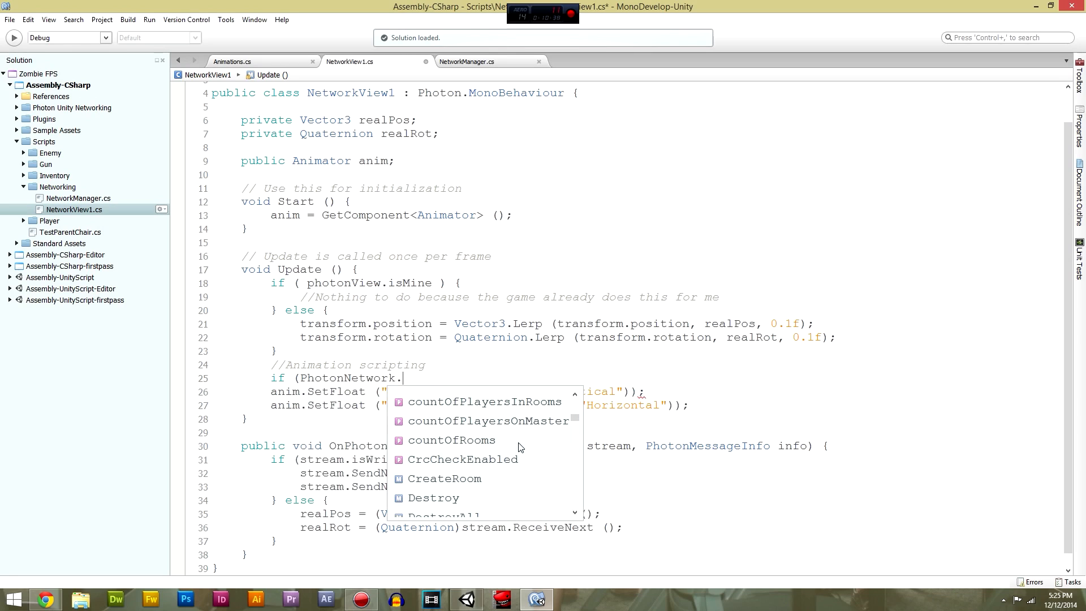
{"action": "scroll", "coordinate": [520, 447], "scroll_direction": "down", "scroll_amount": 1}
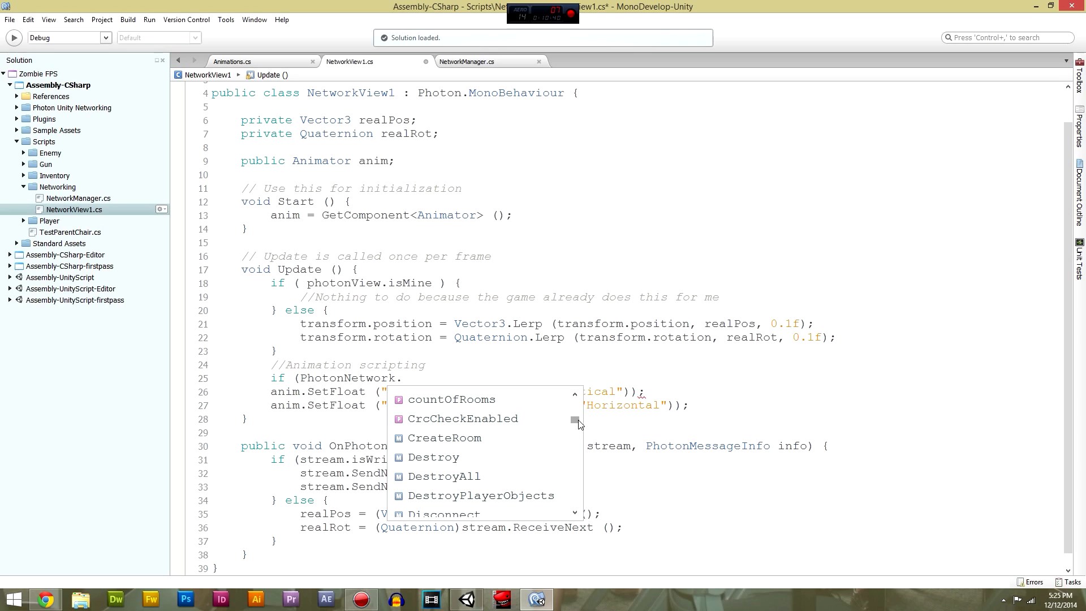
{"action": "scroll", "coordinate": [575, 433], "scroll_direction": "down", "scroll_amount": 4}
{"action": "scroll", "coordinate": [579, 436], "scroll_direction": "down", "scroll_amount": 3}
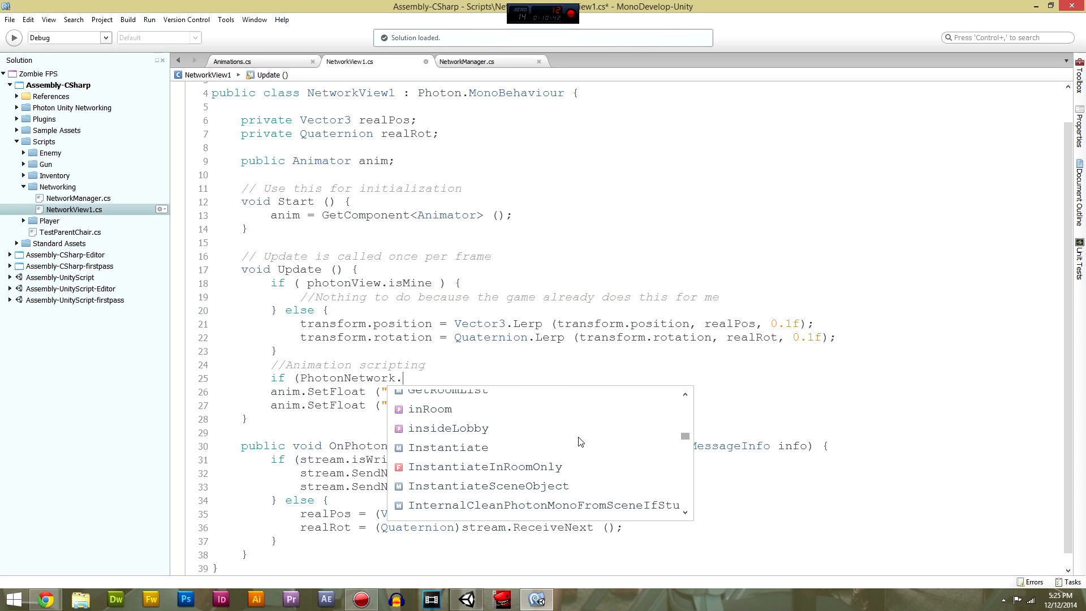
{"action": "scroll", "coordinate": [580, 442], "scroll_direction": "down", "scroll_amount": 4}
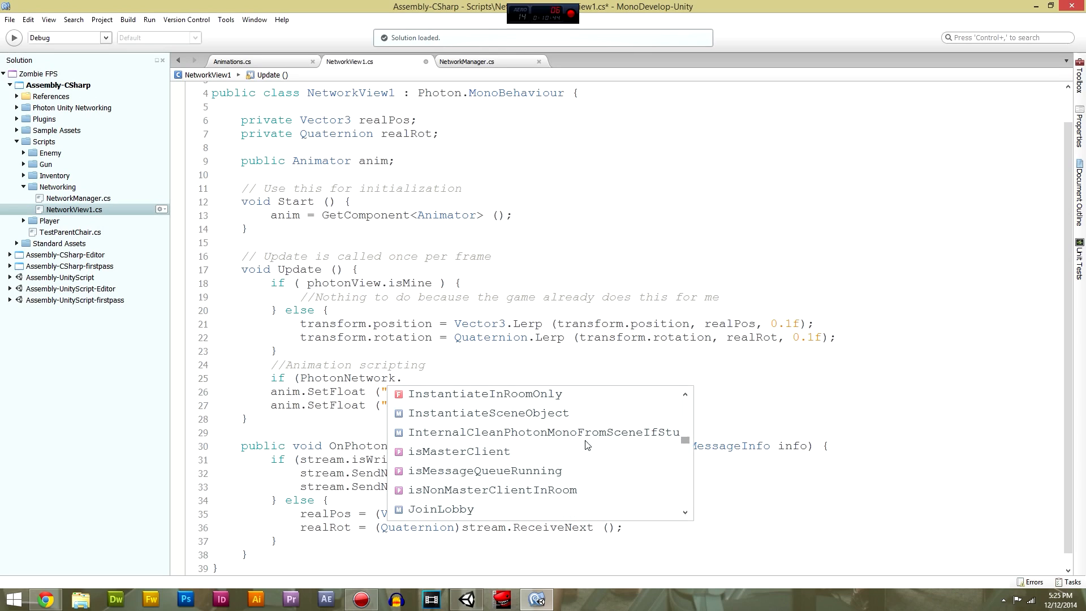
{"action": "scroll", "coordinate": [586, 450], "scroll_direction": "down", "scroll_amount": 5}
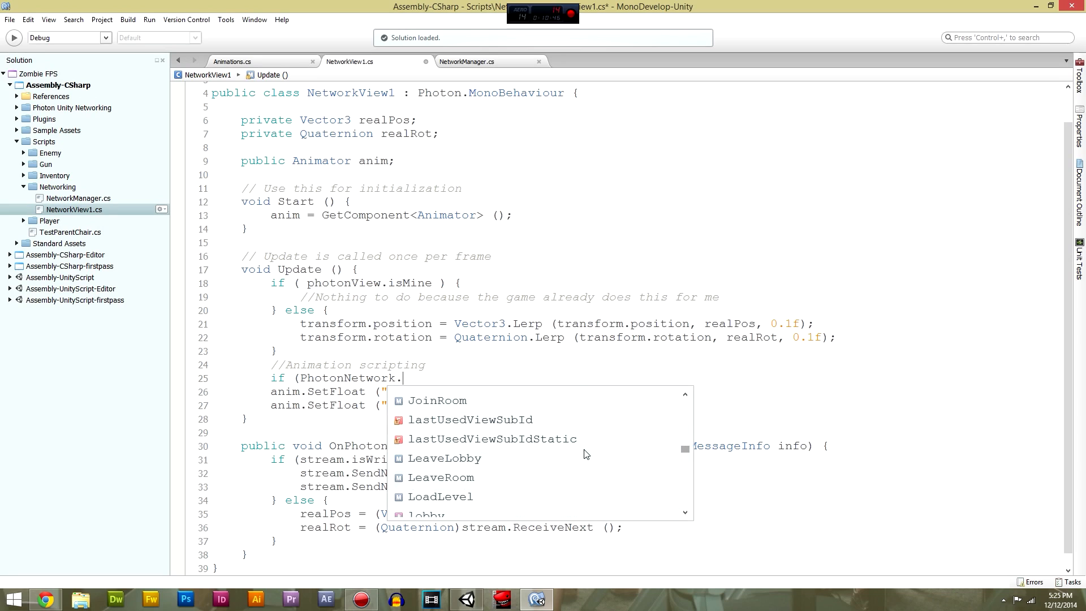
{"action": "scroll", "coordinate": [584, 464], "scroll_direction": "down", "scroll_amount": 5}
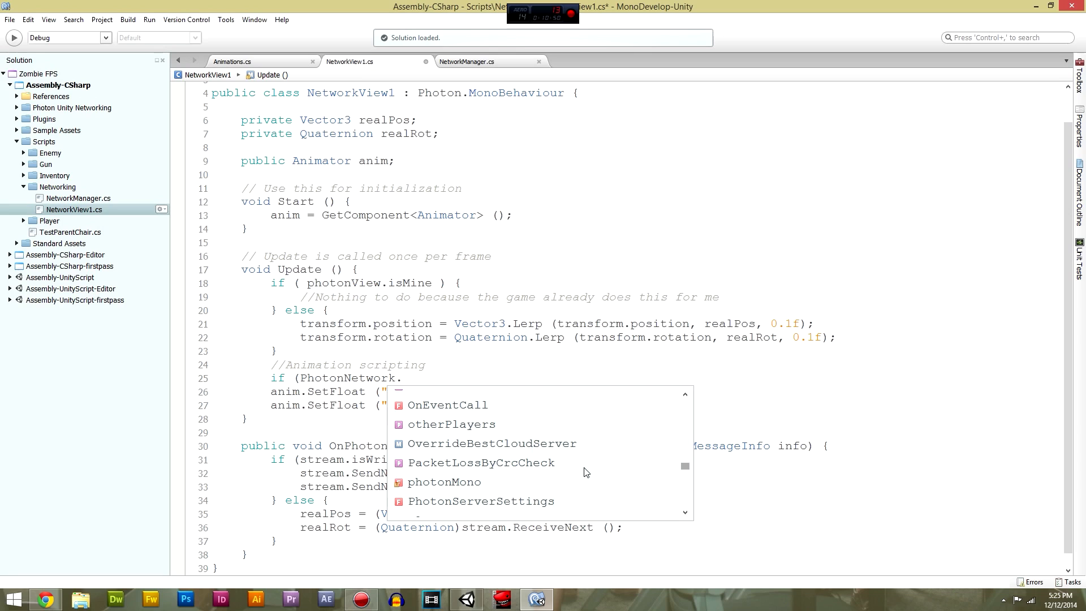
{"action": "scroll", "coordinate": [586, 475], "scroll_direction": "down", "scroll_amount": 4}
{"action": "scroll", "coordinate": [587, 492], "scroll_direction": "down", "scroll_amount": 10}
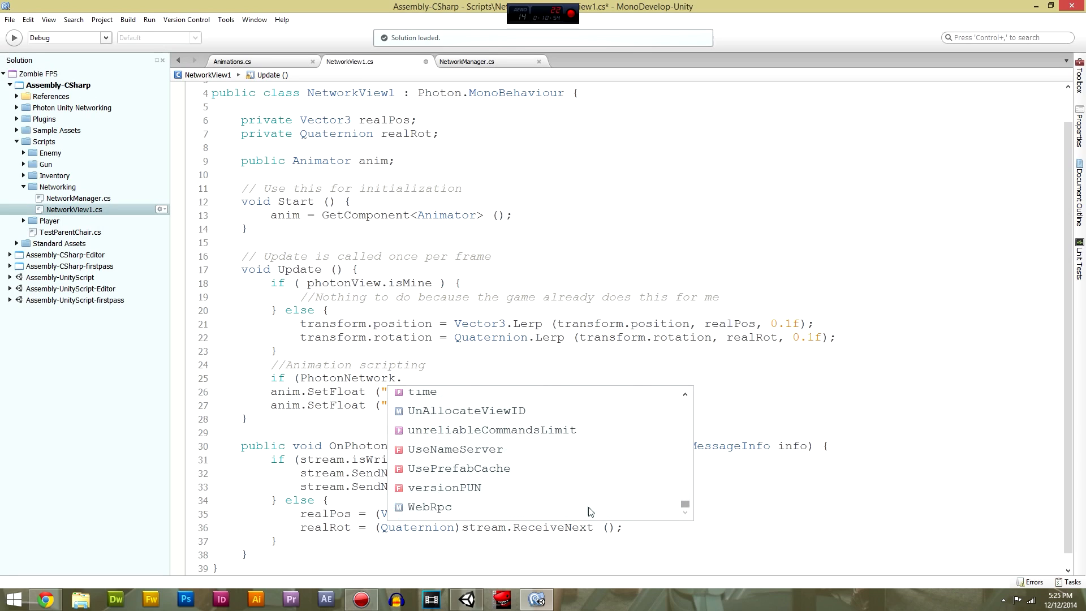
{"action": "scroll", "coordinate": [589, 509], "scroll_direction": "up", "scroll_amount": 20}
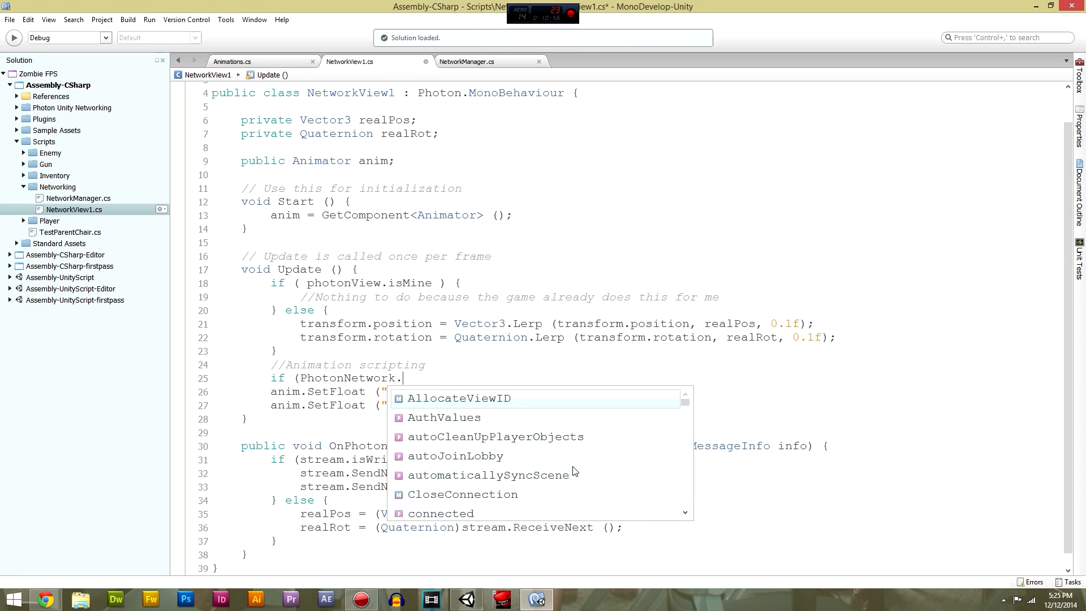
{"action": "scroll", "coordinate": [566, 471], "scroll_direction": "down", "scroll_amount": 1}
{"action": "scroll", "coordinate": [498, 473], "scroll_direction": "down", "scroll_amount": 3}
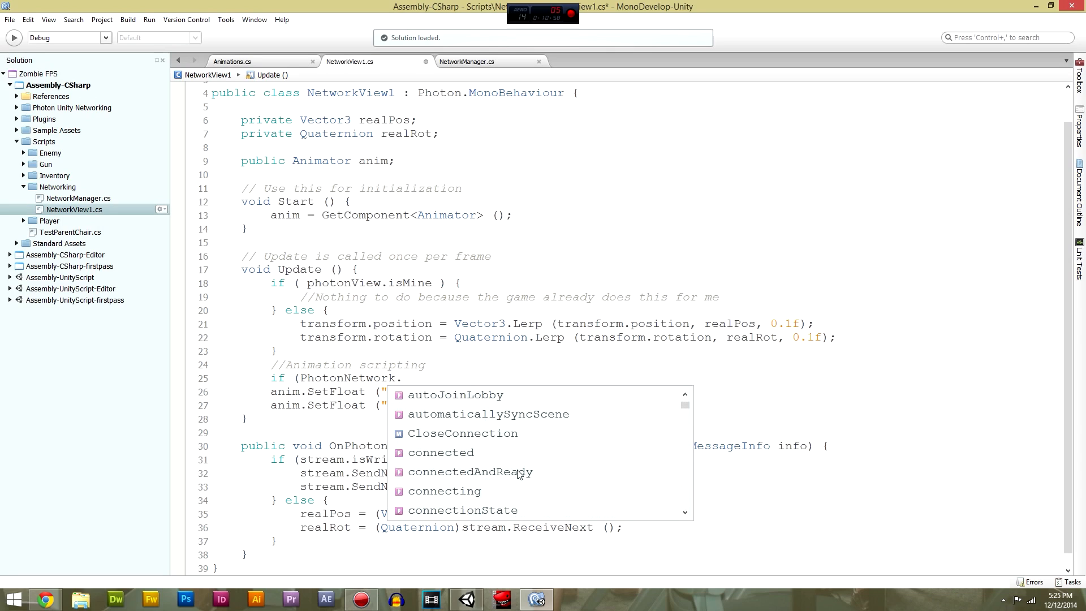
{"action": "scroll", "coordinate": [496, 473], "scroll_direction": "down", "scroll_amount": 4}
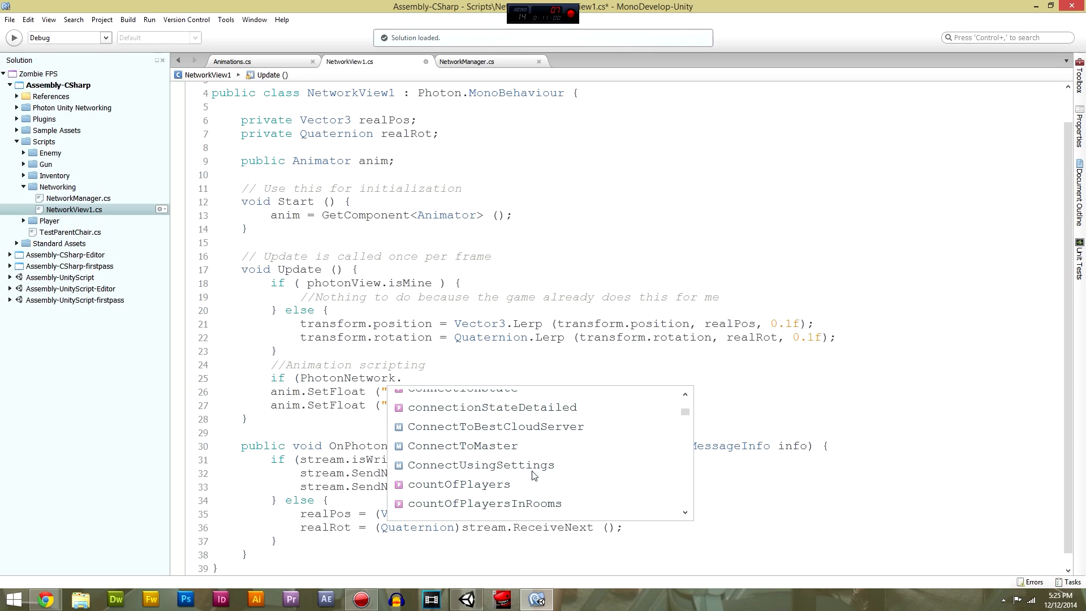
{"action": "scroll", "coordinate": [534, 475], "scroll_direction": "down", "scroll_amount": 10}
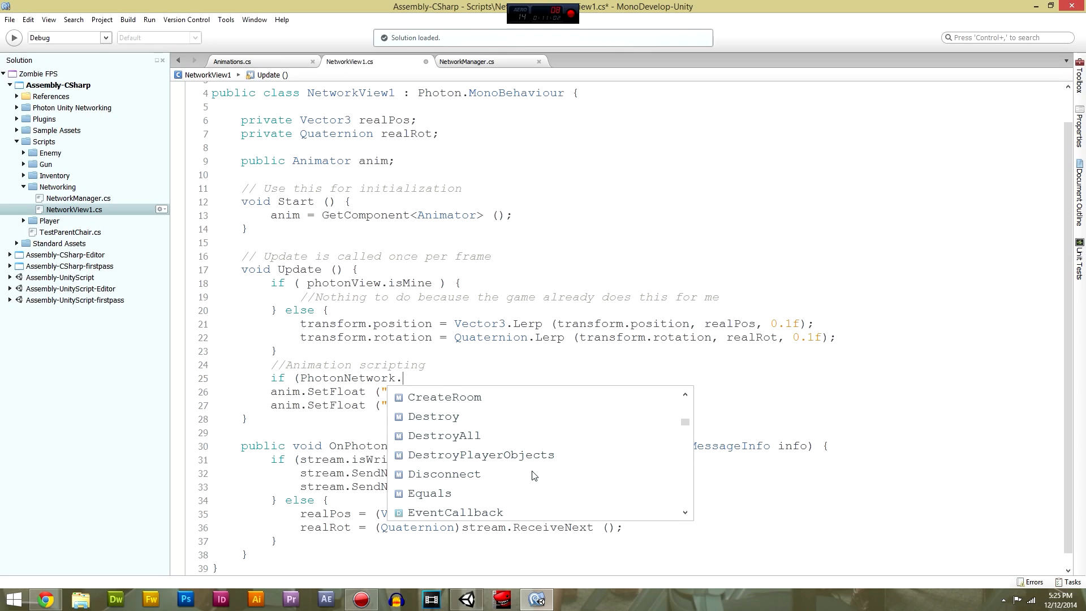
{"action": "scroll", "coordinate": [534, 476], "scroll_direction": "down", "scroll_amount": 5}
{"action": "scroll", "coordinate": [534, 475], "scroll_direction": "up", "scroll_amount": 9}
{"action": "scroll", "coordinate": [535, 475], "scroll_direction": "up", "scroll_amount": 10}
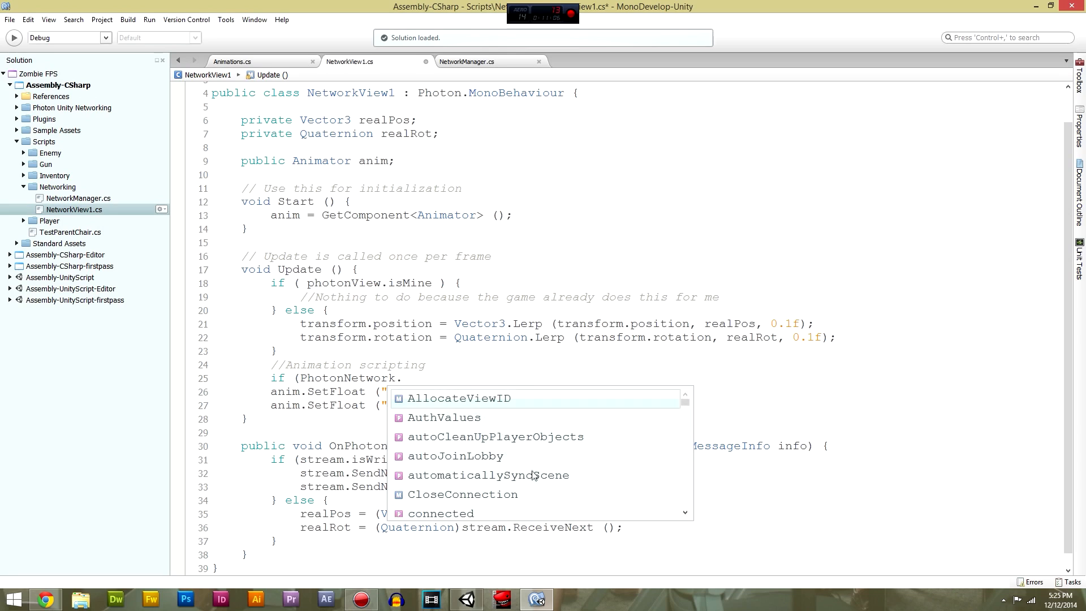
{"action": "double_click", "coordinate": [476, 512]}
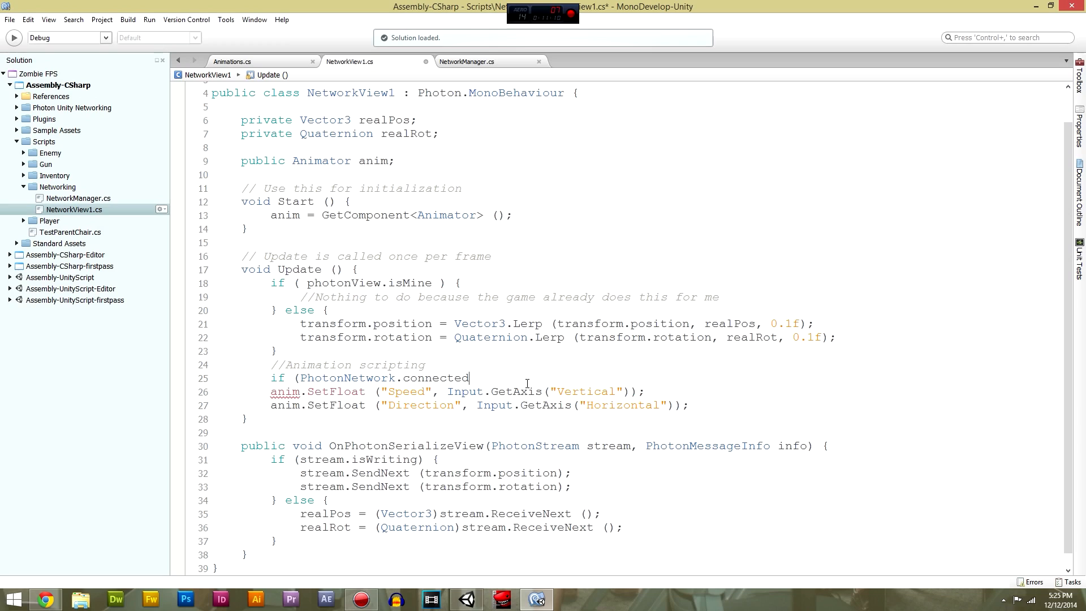
Delete the whole unfinished PhotonNetwork if statement beneath the "Animation scripting" comment in Update.
{"action": "key", "text": "BackSpace"}
{"action": "key", "text": "BackSpace"}
{"action": "key", "text": "BackSpace"}
{"action": "key", "text": "BackSpace"}
{"action": "key", "text": "BackSpace"}
{"action": "key", "text": "BackSpace"}
{"action": "key", "text": "BackSpace"}
{"action": "key", "text": "BackSpace"}
{"action": "key", "text": "BackSpace"}
{"action": "key", "text": "BackSpace"}
{"action": "key", "text": "BackSpace"}
{"action": "key", "text": "BackSpace"}
{"action": "key", "text": "BackSpace"}
{"action": "type", "text": "work"}
{"action": "key", "text": "BackSpace"}
{"action": "key", "text": "BackSpace"}
{"action": "key", "text": "BackSpace"}
{"action": "key", "text": "BackSpace"}
{"action": "key", "text": "BackSpace"}
{"action": "key", "text": "BackSpace"}
{"action": "key", "text": "BackSpace"}
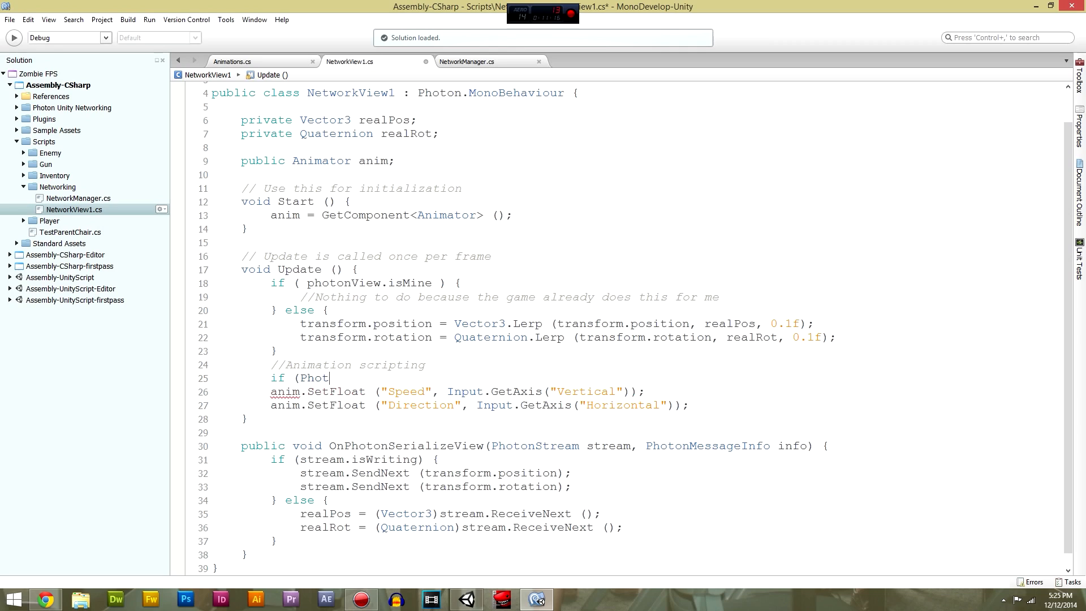
{"action": "key", "text": "BackSpace"}
{"action": "key", "text": "BackSpace"}
{"action": "key", "text": "BackSpace"}
{"action": "key", "text": "BackSpace"}
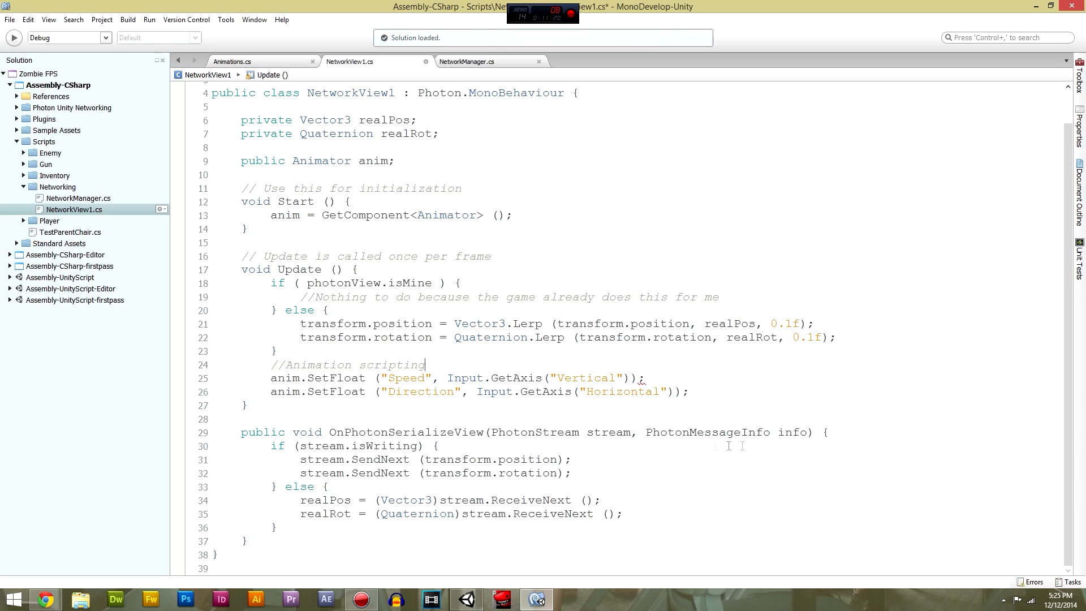
Move the two anim.SetFloat lines for Speed and Direction into the photonView.isMine block, beneath its comment.
{"action": "left_click_drag", "start_coordinate": [704, 395], "coordinate": [274, 378]}
{"action": "key", "text": "ctrl+c"}
{"action": "key", "text": "BackSpace"}
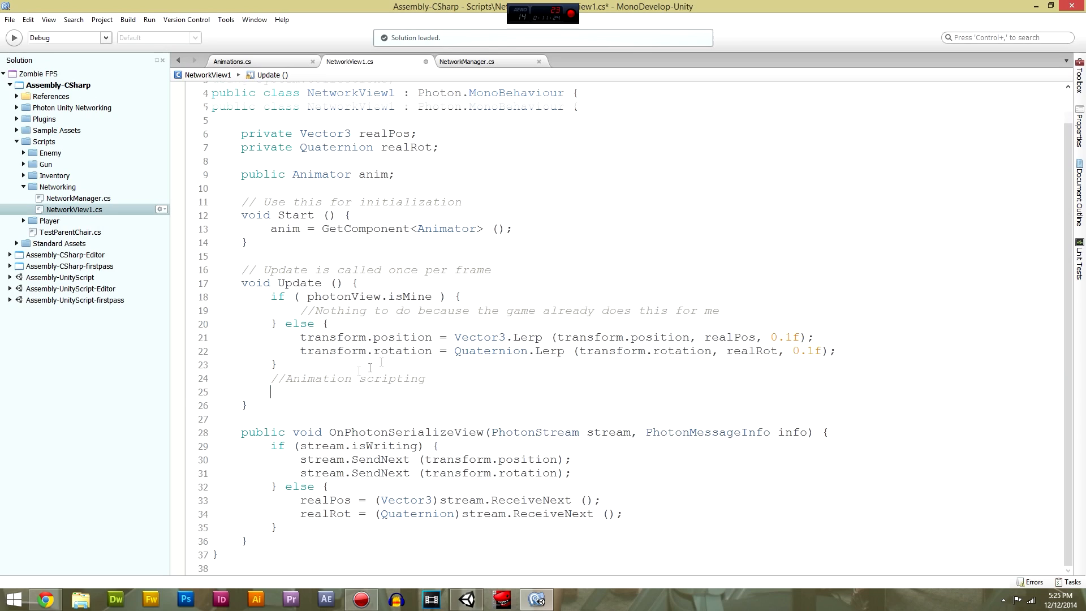
{"action": "left_click", "coordinate": [758, 309]}
{"action": "key", "text": "Return"}
{"action": "key", "text": "ctrl+v"}
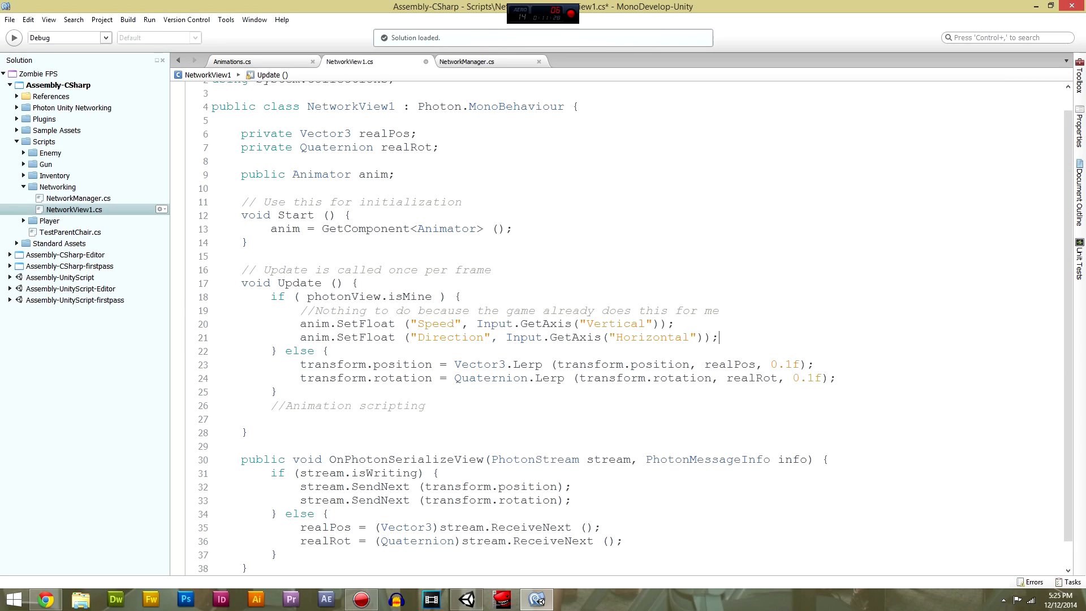
Delete the leftover "Animation scripting" comment and the empty line at the end of Update, and save the script.
{"action": "left_click_drag", "start_coordinate": [425, 406], "coordinate": [423, 392]}
{"action": "key", "text": "BackSpace"}
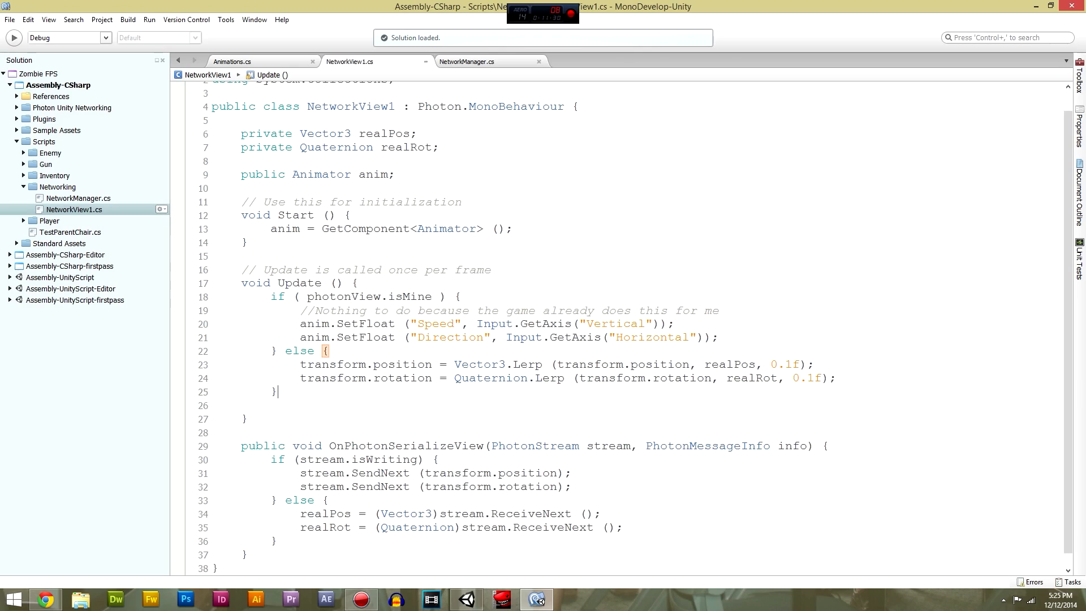
{"action": "key", "text": "Delete"}
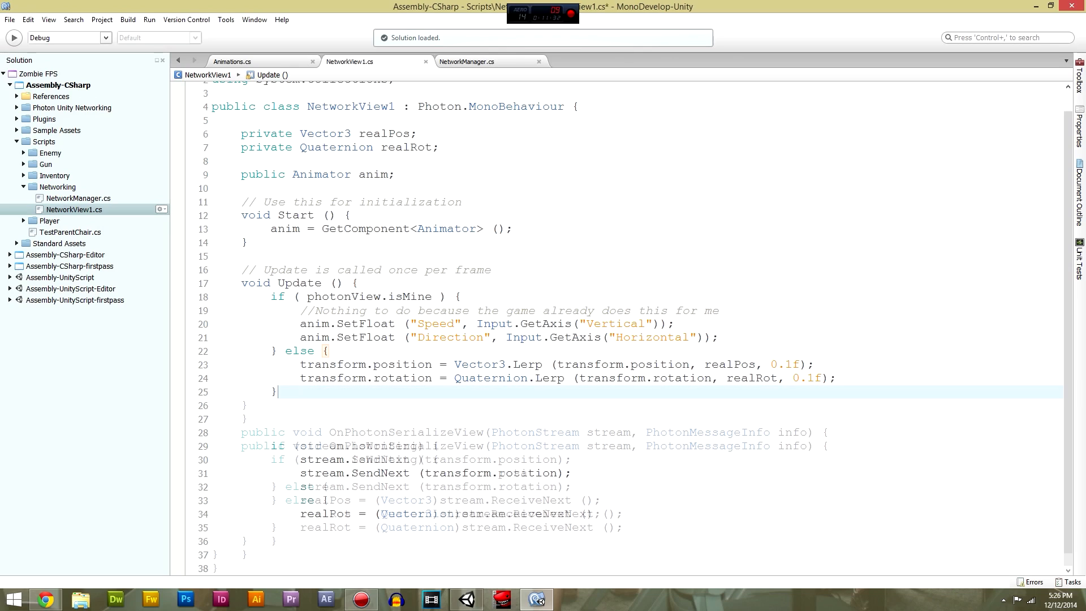
Switch to Unity, clear the console messages and start play mode.
{"action": "left_click", "coordinate": [467, 599]}
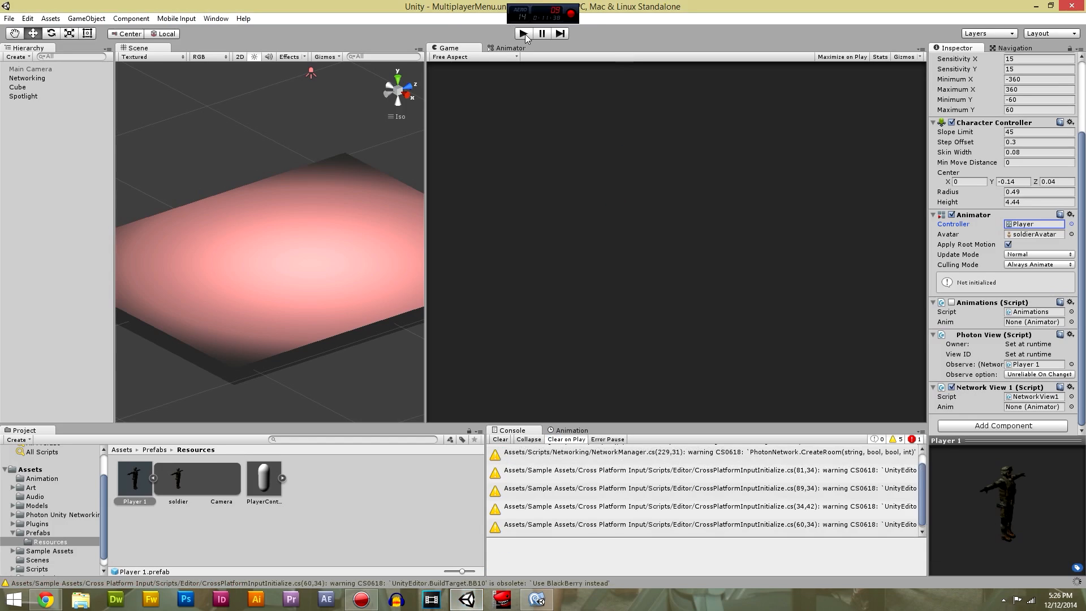
{"action": "scroll", "coordinate": [729, 522], "scroll_direction": "up", "scroll_amount": 1}
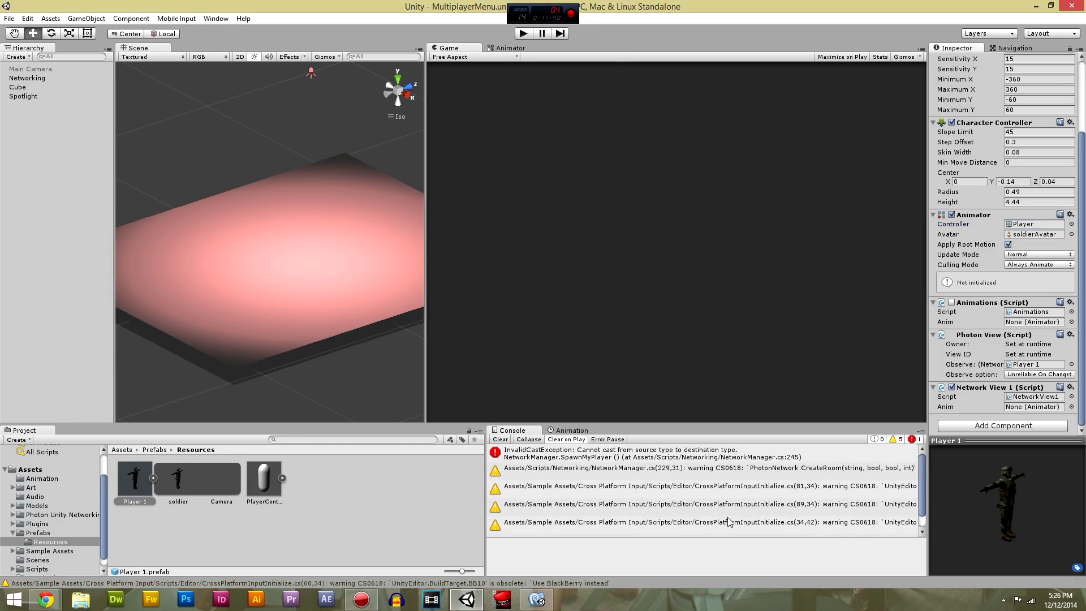
{"action": "left_click", "coordinate": [500, 440]}
{"action": "left_click", "coordinate": [524, 33]}
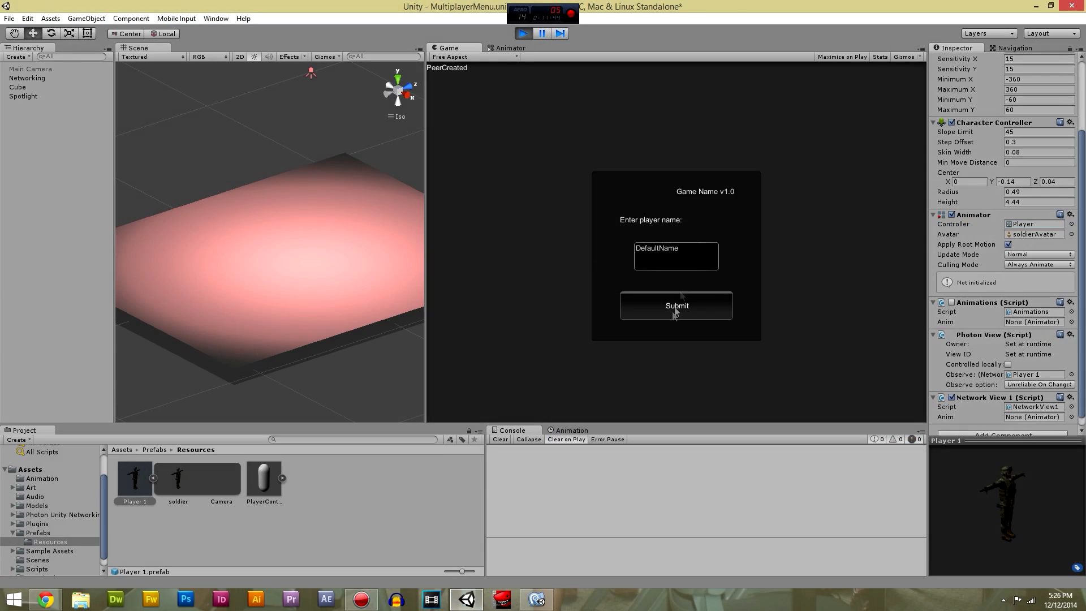
Submit the default player name in the game, and create and join a room with the default settings.
{"action": "left_click", "coordinate": [682, 290]}
{"action": "left_click", "coordinate": [673, 221]}
{"action": "left_click", "coordinate": [672, 262]}
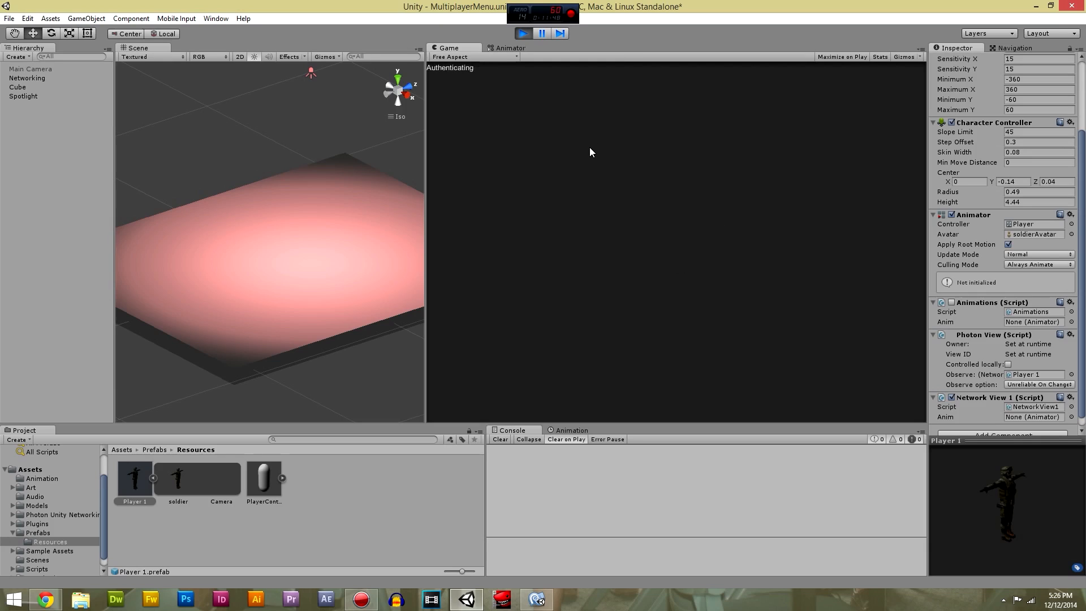
{"action": "left_click", "coordinate": [601, 212]}
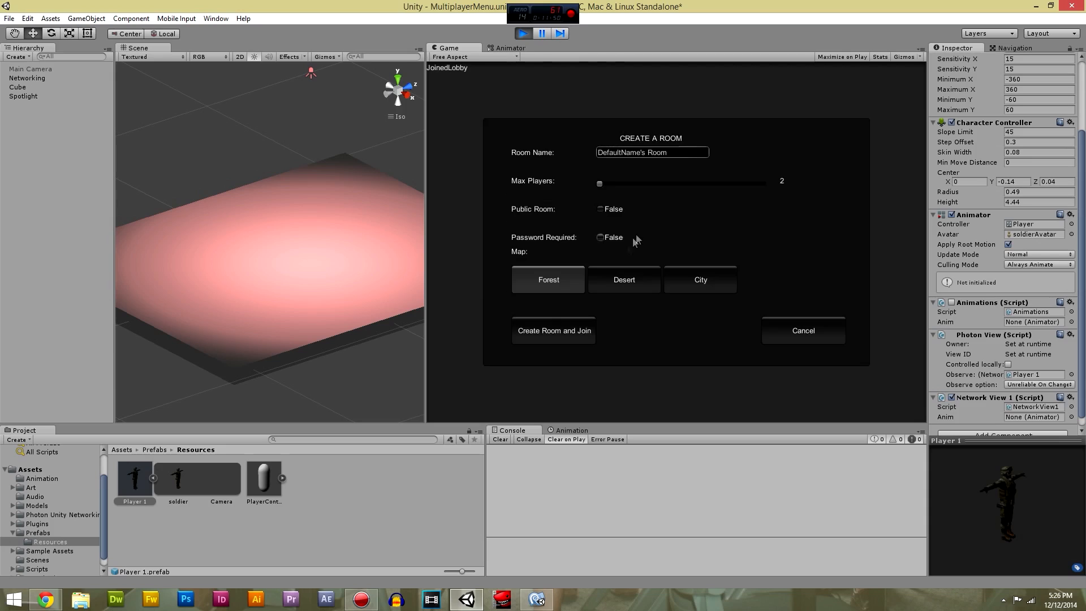
{"action": "left_click", "coordinate": [569, 334]}
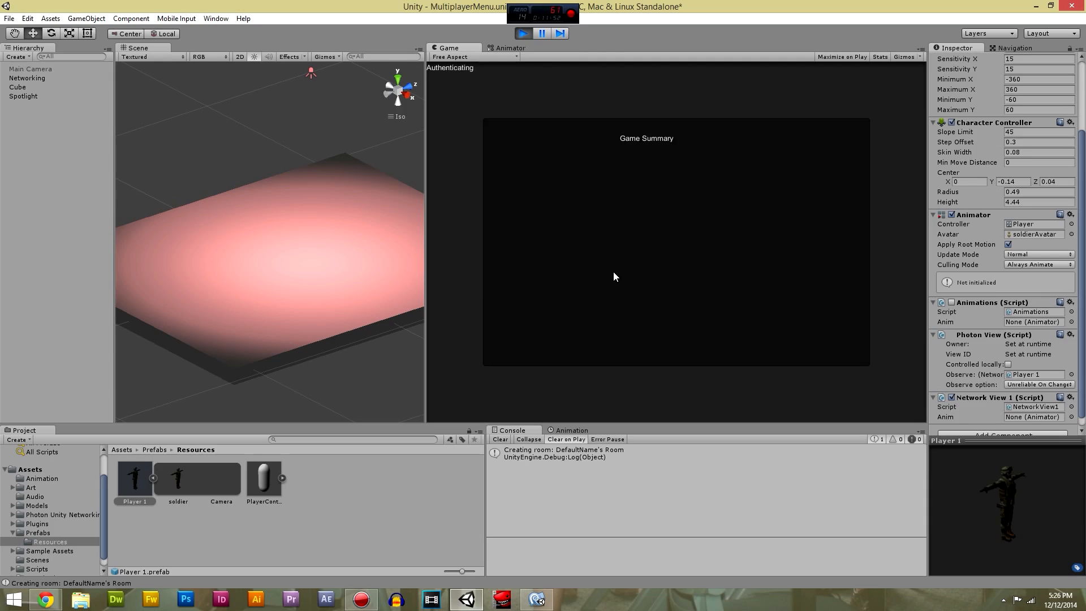
Spawn a player in the room and walk it forward to test its walking animation.
{"action": "left_click", "coordinate": [578, 329]}
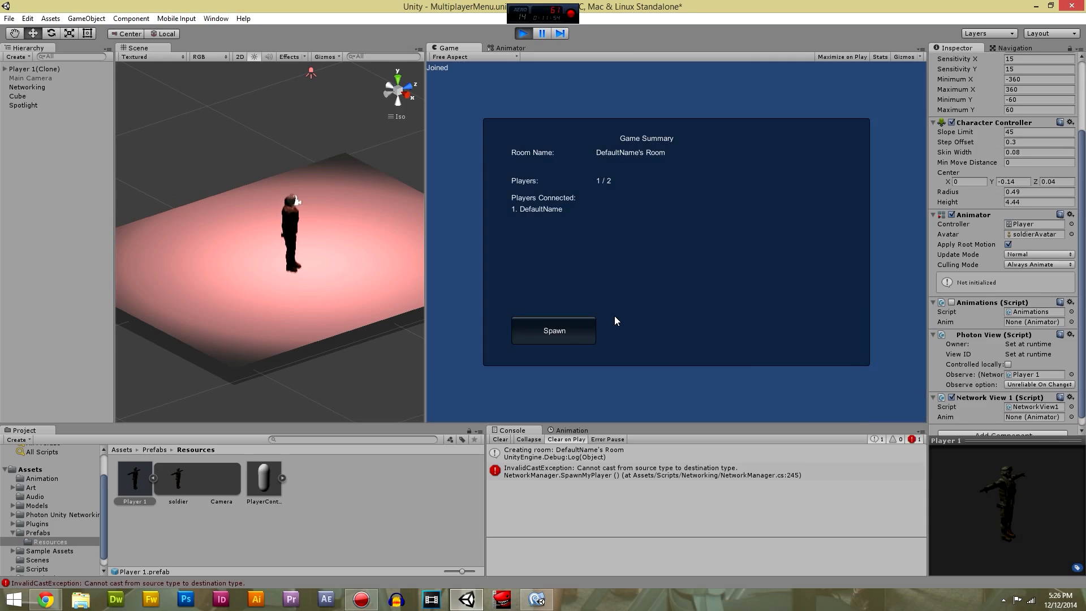
{"action": "key", "text": "w"}
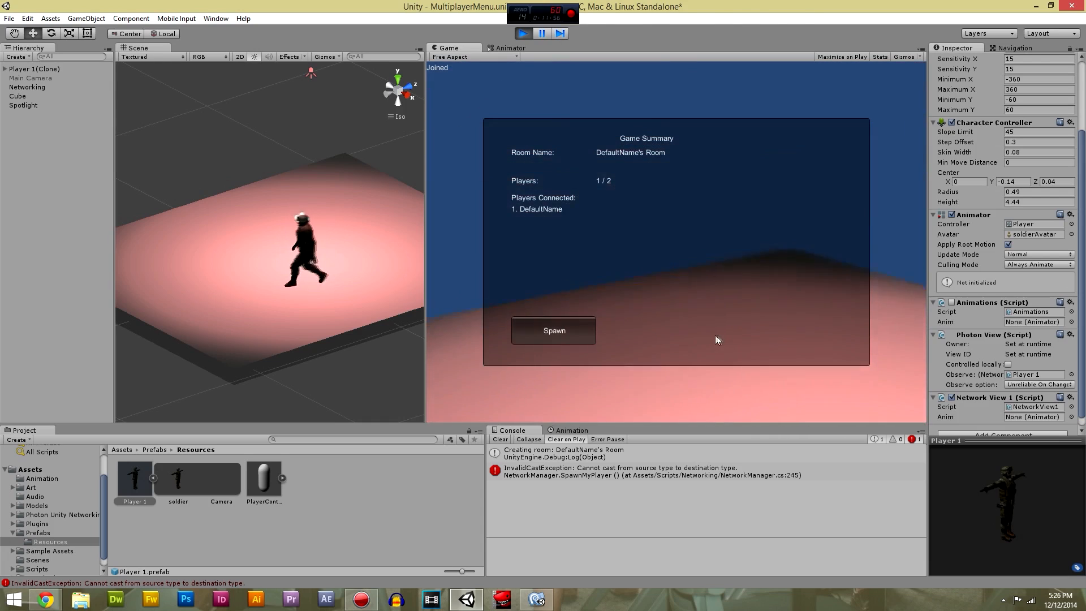
{"action": "key", "text": "w"}
{"action": "key", "text": "w"}
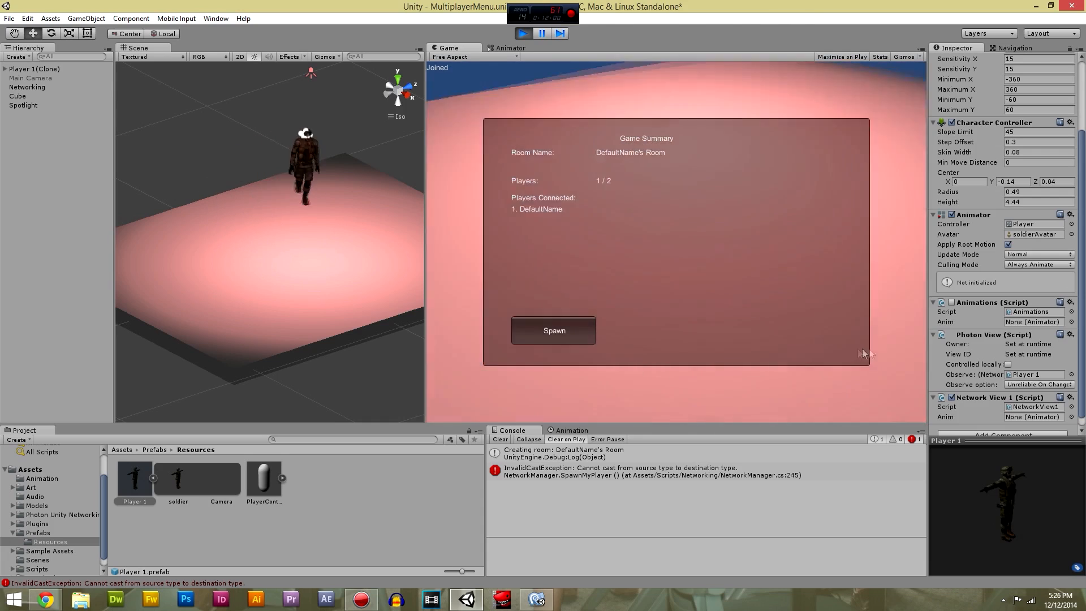
Spawn many additional players, test forward walking with all of them, and stop play mode.
{"action": "left_click", "coordinate": [548, 329]}
{"action": "left_click", "coordinate": [552, 332]}
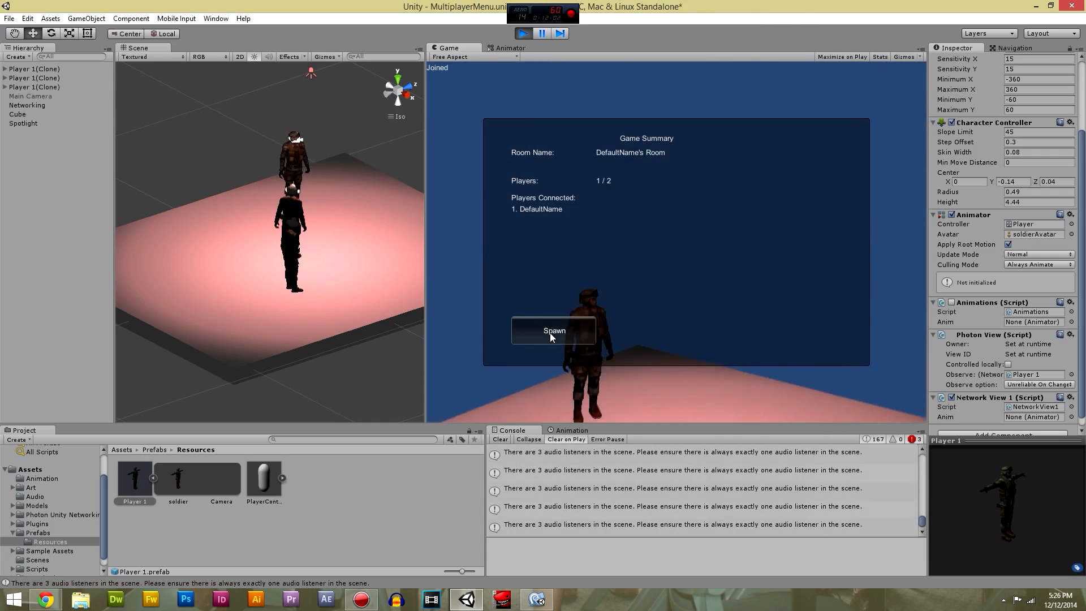
{"action": "left_click", "coordinate": [551, 335]}
{"action": "left_click", "coordinate": [551, 335]}
{"action": "left_click", "coordinate": [552, 335]}
{"action": "left_click", "coordinate": [551, 335]}
{"action": "left_click", "coordinate": [552, 335]}
{"action": "left_click", "coordinate": [552, 335]}
{"action": "left_click", "coordinate": [552, 335]}
{"action": "left_click", "coordinate": [551, 335]}
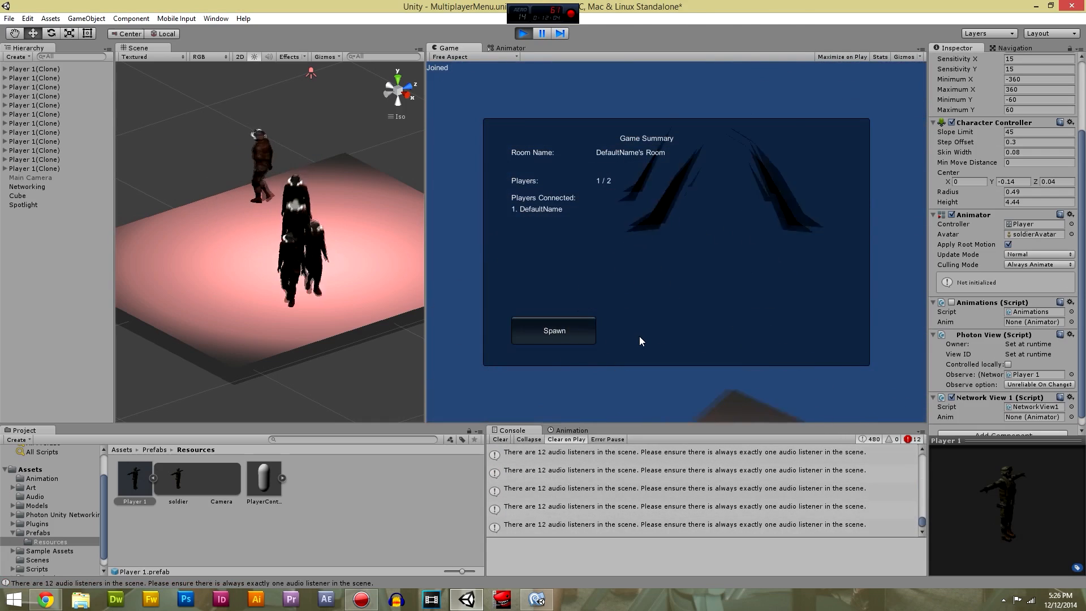
{"action": "key", "text": "w"}
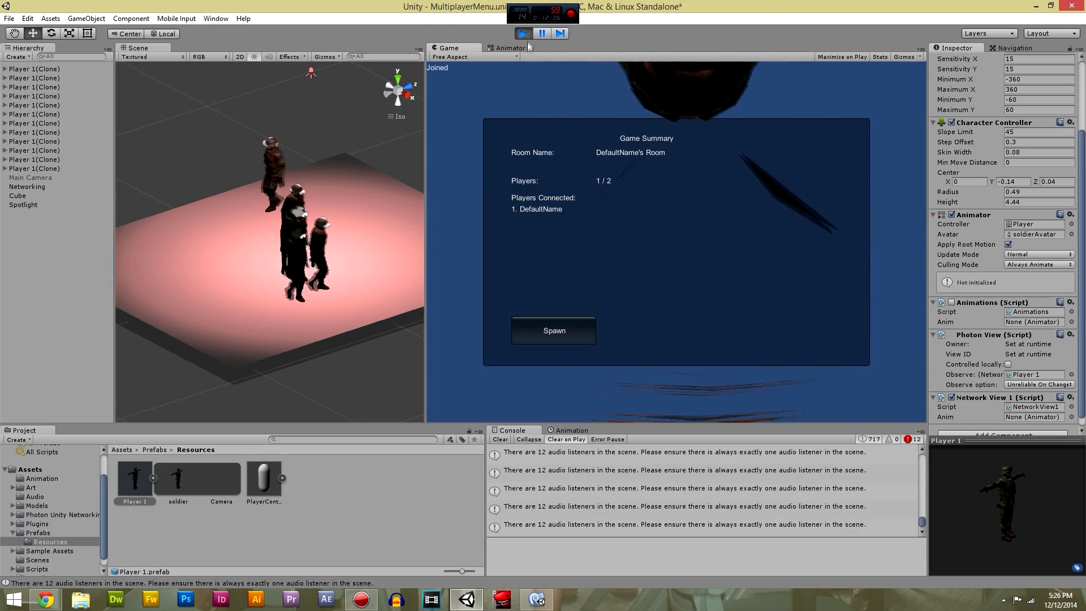
{"action": "left_click", "coordinate": [525, 35]}
Switch to MonoDevelop and review the anim.SetFloat lines inside the photonView.isMine block of NetworkView1.cs.
{"action": "key", "text": "alt+Tab"}
{"action": "left_click", "coordinate": [616, 492]}
{"action": "left_click_drag", "start_coordinate": [297, 316], "coordinate": [328, 351]}
{"action": "left_click", "coordinate": [728, 337]}
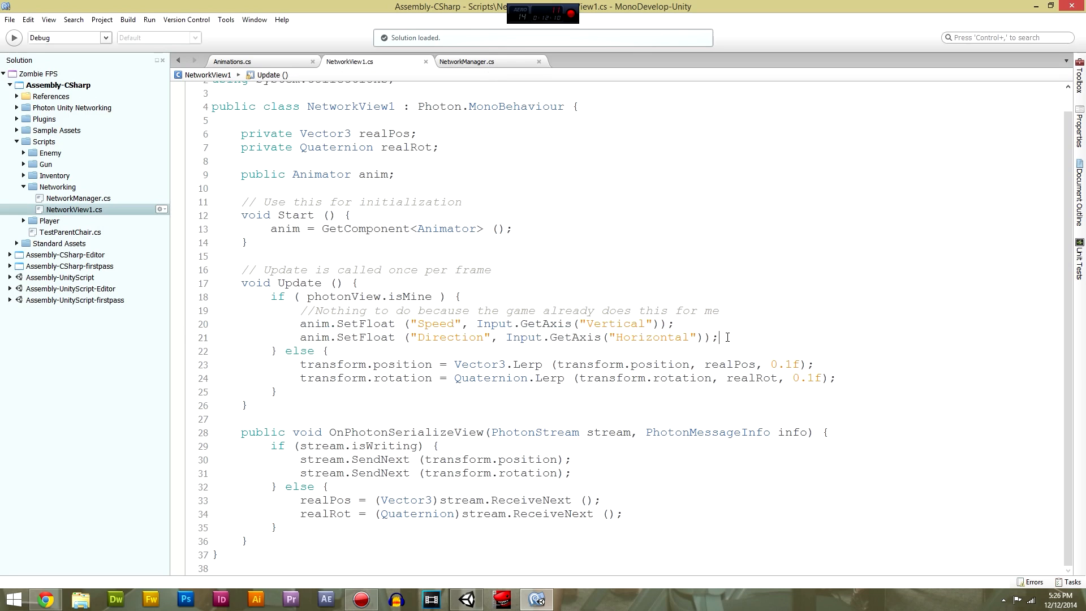
Return to Unity and build and run the standalone game.
{"action": "key", "text": "alt+Tab"}
{"action": "key", "text": "alt+Tab"}
{"action": "key", "text": "alt+Tab"}
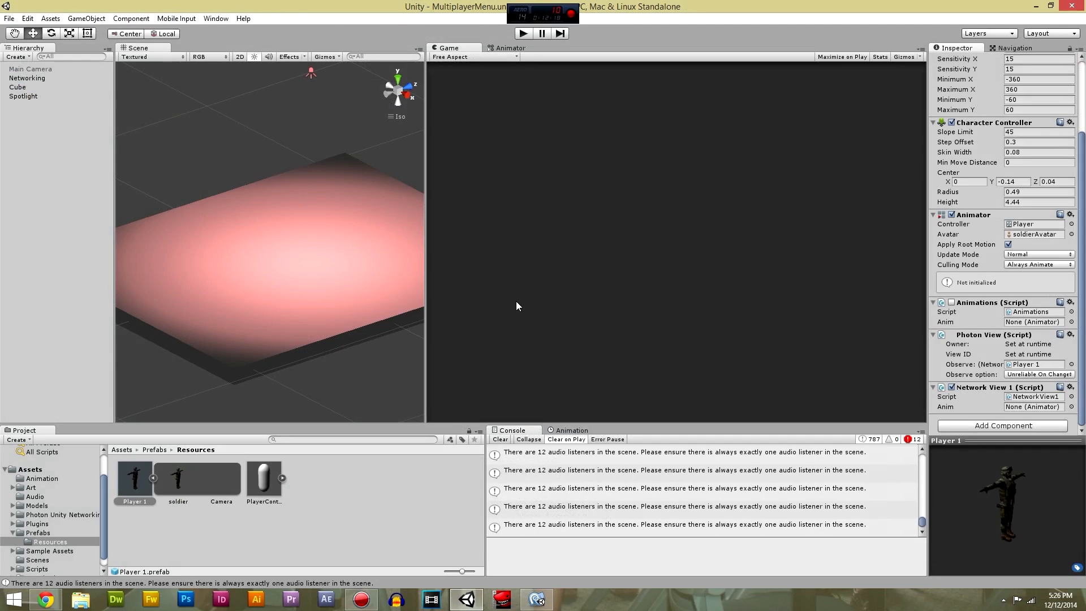
{"action": "key", "text": "ctrl+b"}
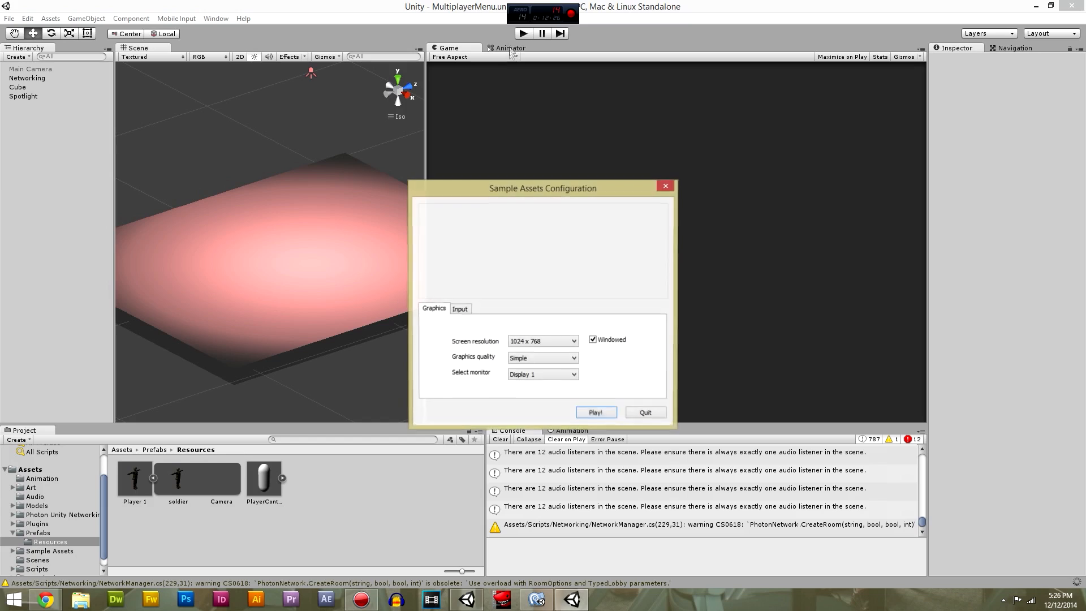
Dismiss the launch configuration, switch to MonoDevelop, delete the line enabling the Animator in SpawnMyPlayer of NetworkManager.cs, and save the script.
{"action": "left_click", "coordinate": [665, 186]}
{"action": "left_click", "coordinate": [537, 600]}
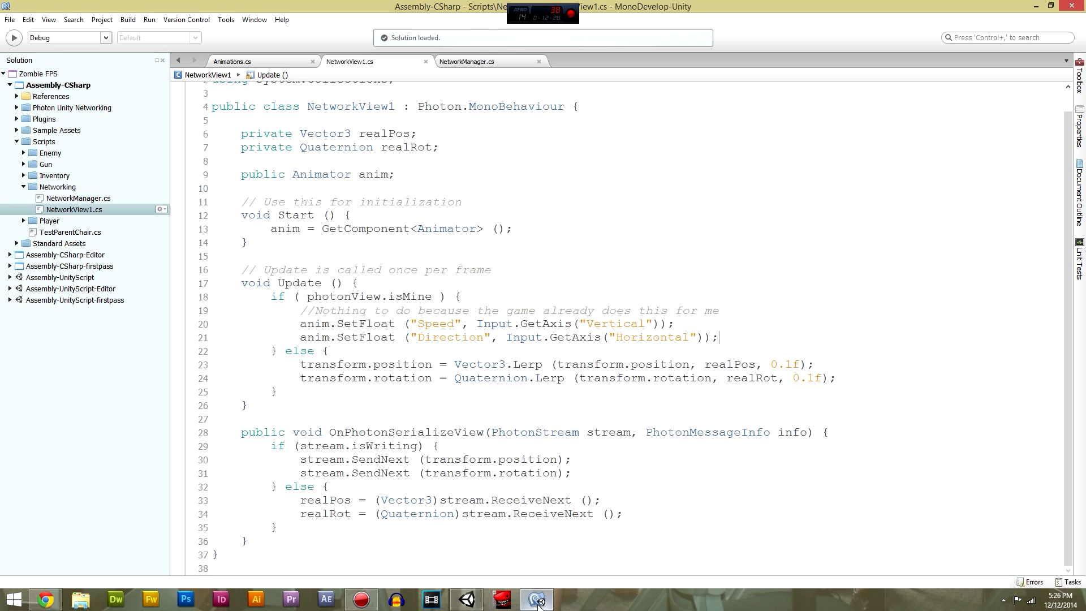
{"action": "key", "text": "Down"}
{"action": "key", "text": "Down"}
{"action": "key", "text": "Down"}
{"action": "key", "text": "Down"}
{"action": "key", "text": "Down"}
{"action": "left_click", "coordinate": [478, 62]}
{"action": "left_click_drag", "start_coordinate": [761, 489], "coordinate": [761, 476]}
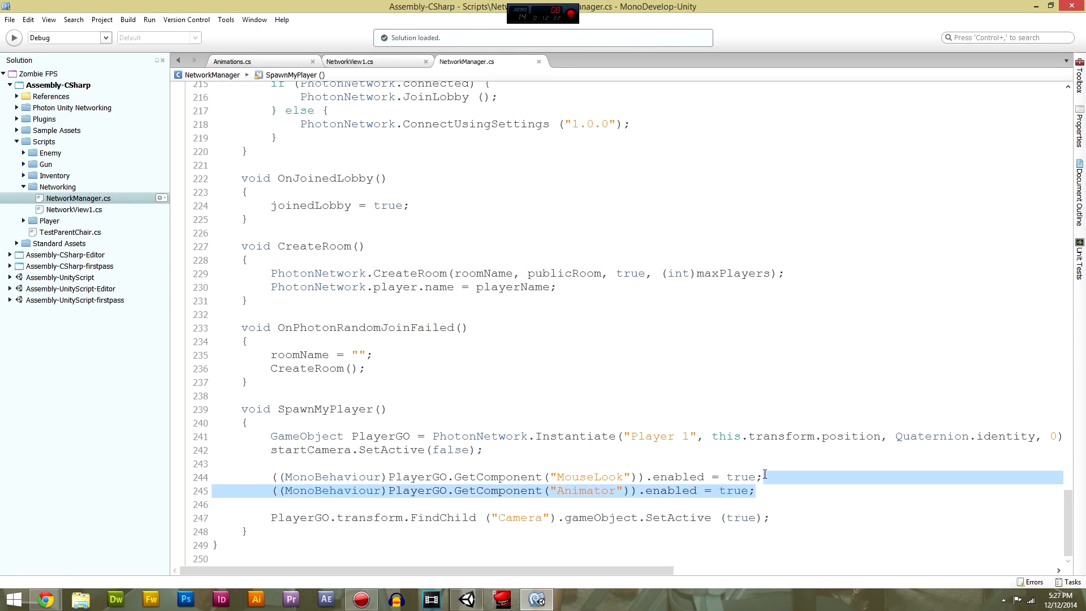
{"action": "key", "text": "BackSpace"}
{"action": "key", "text": "ctrl+s"}
Return to Unity, build and run the standalone game, and launch it with Fantastic graphics quality.
{"action": "key", "text": "alt+Tab"}
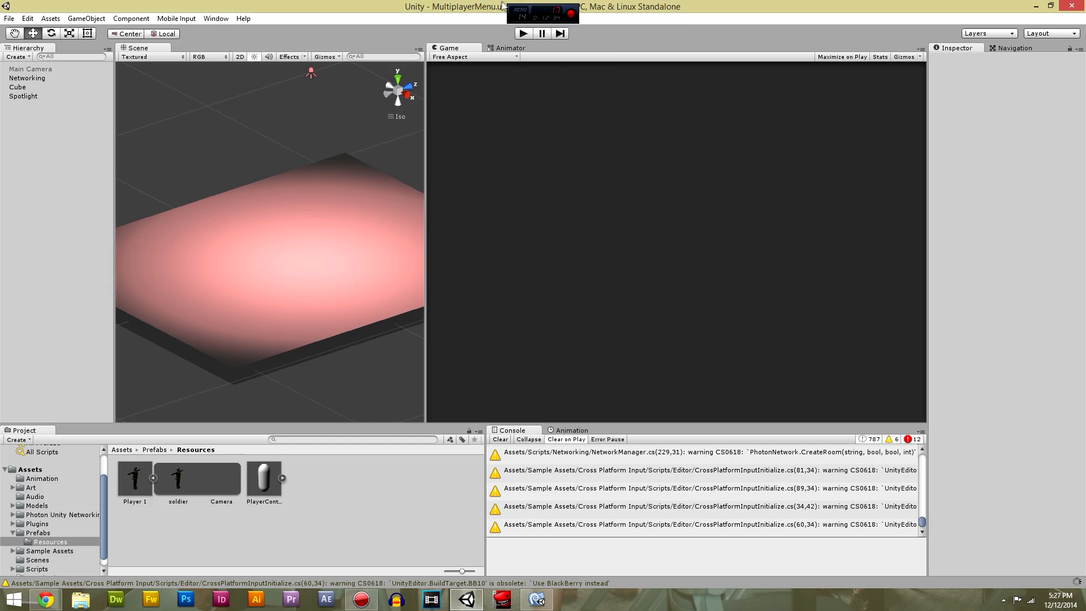
{"action": "left_click", "coordinate": [526, 34]}
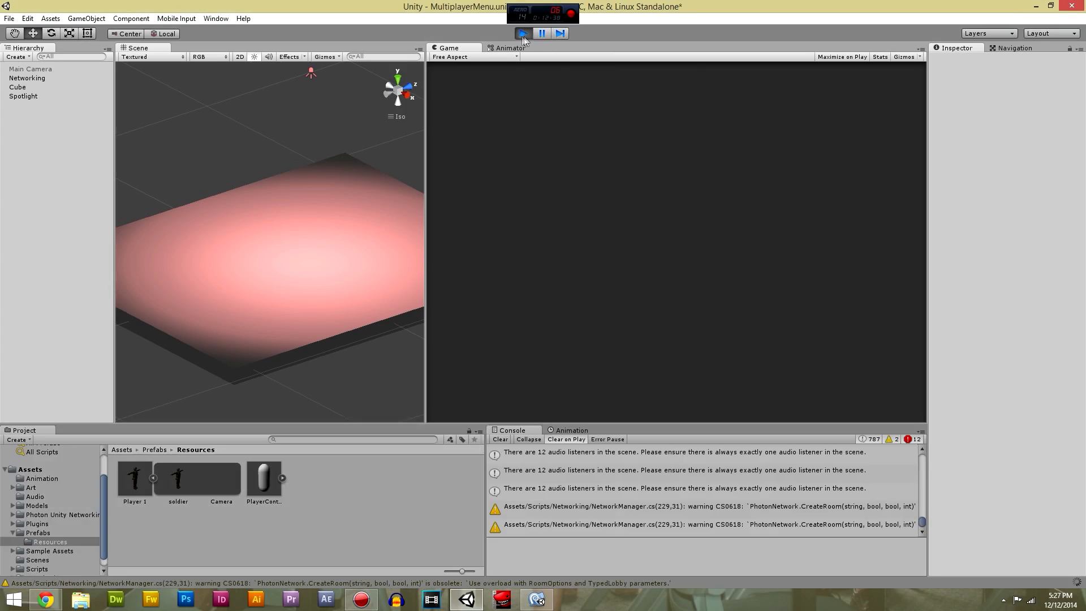
{"action": "key", "text": "ctrl+b"}
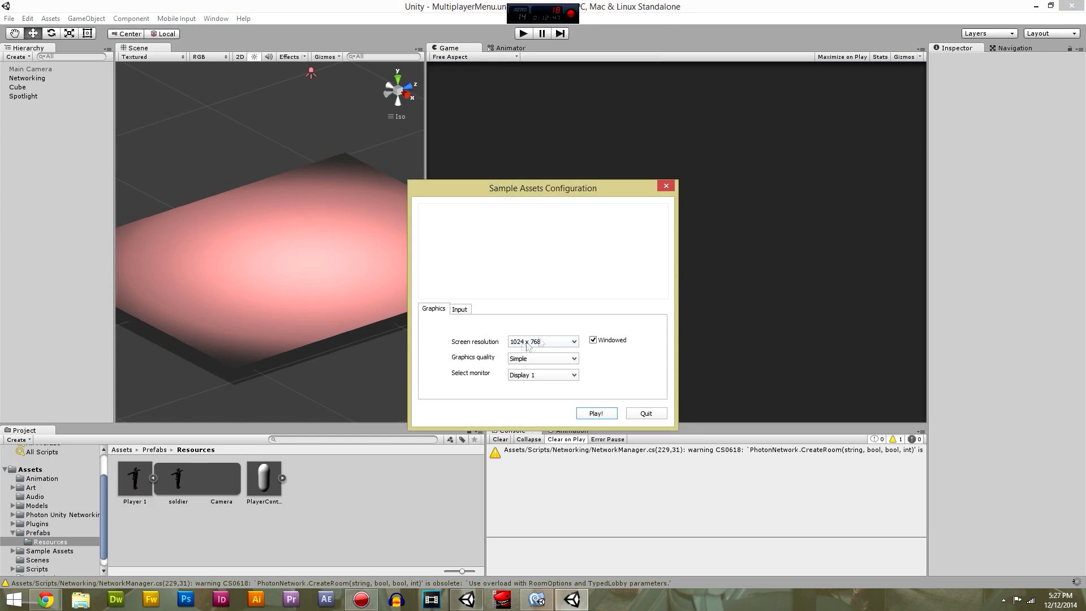
{"action": "left_click", "coordinate": [528, 358]}
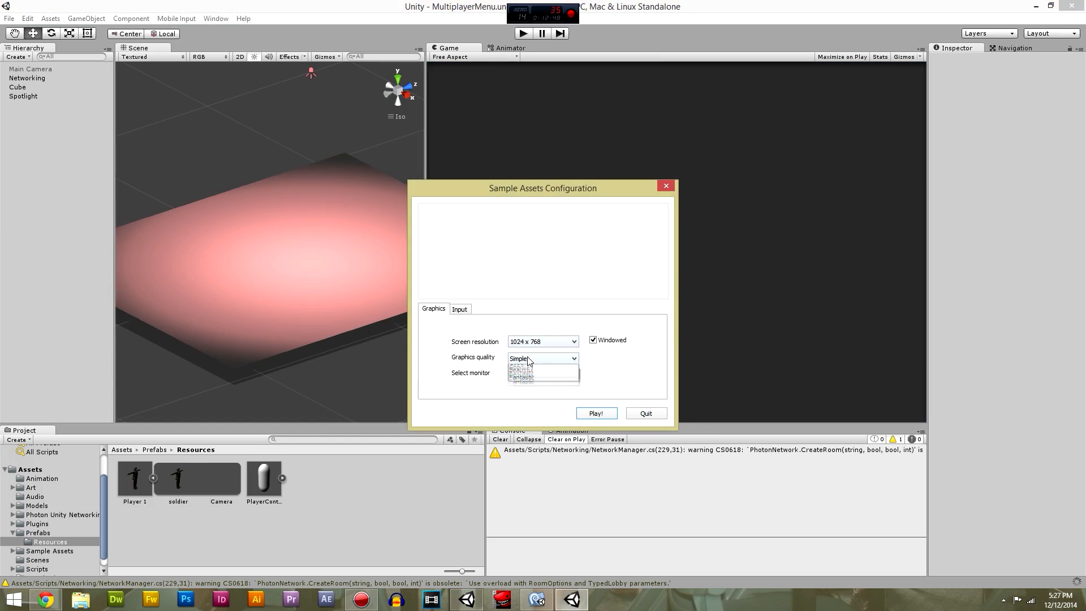
{"action": "left_click", "coordinate": [549, 409]}
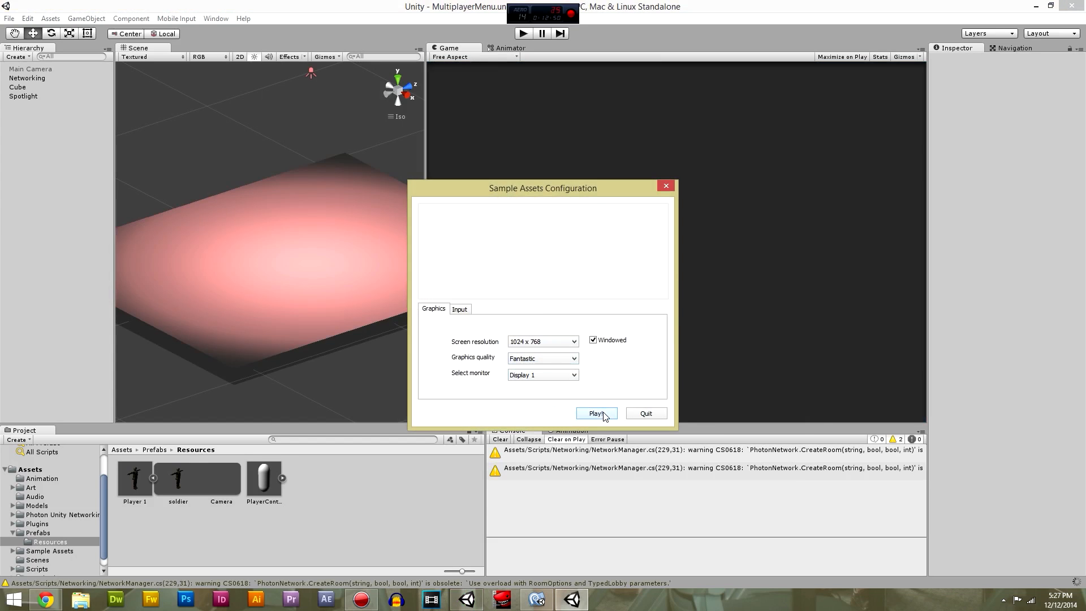
{"action": "left_click", "coordinate": [597, 414]}
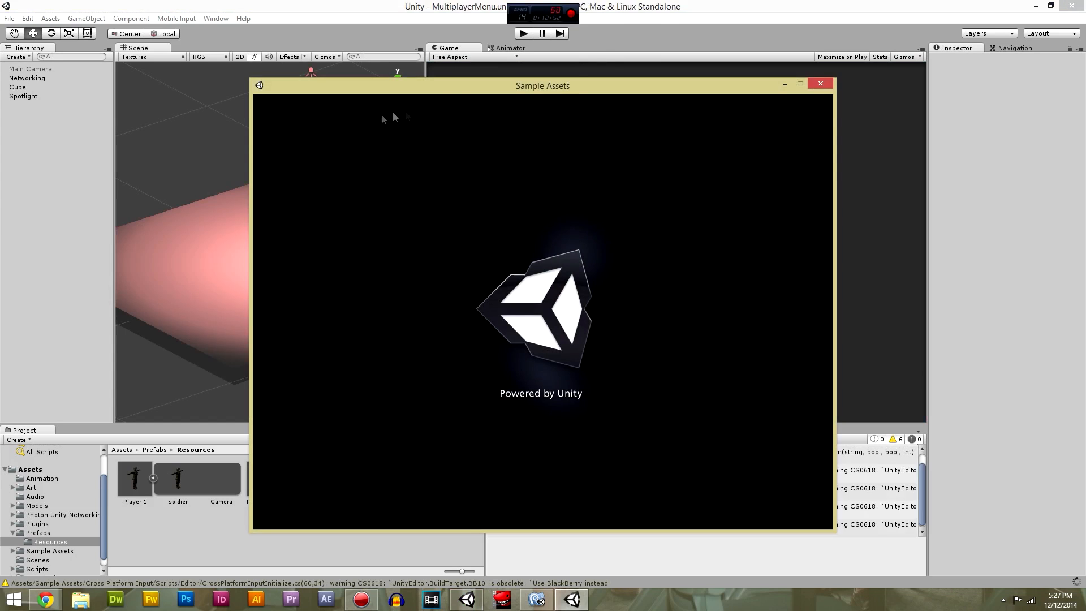
In the standalone game, submit the default player name, enter network mode, and create and join a six-player room on the Desert map.
{"action": "left_click_drag", "start_coordinate": [444, 88], "coordinate": [227, 121]}
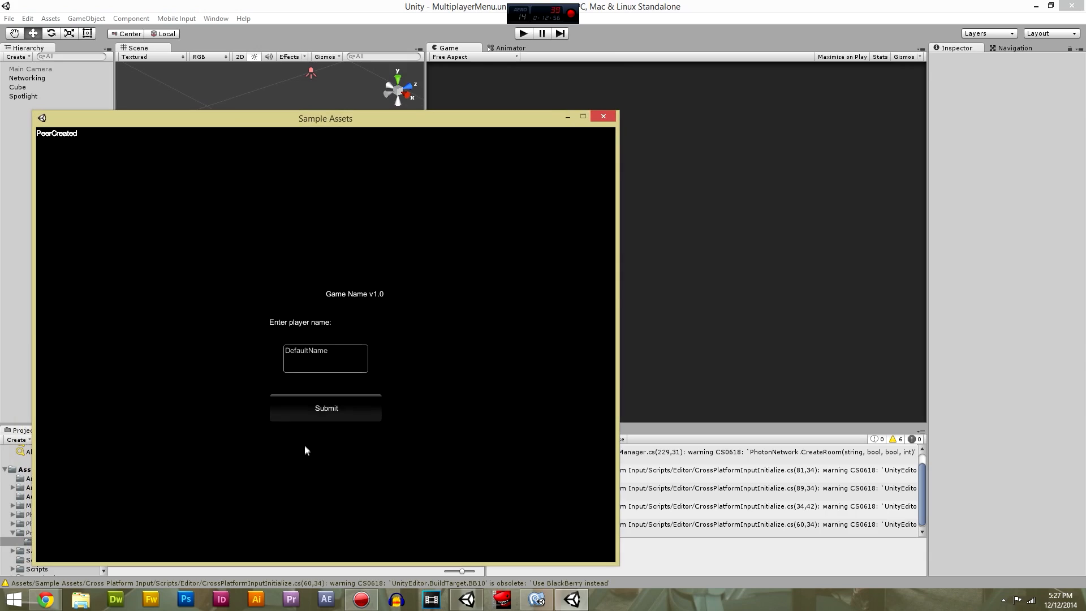
{"action": "left_click", "coordinate": [321, 417]}
{"action": "left_click", "coordinate": [324, 315]}
{"action": "left_click", "coordinate": [327, 366]}
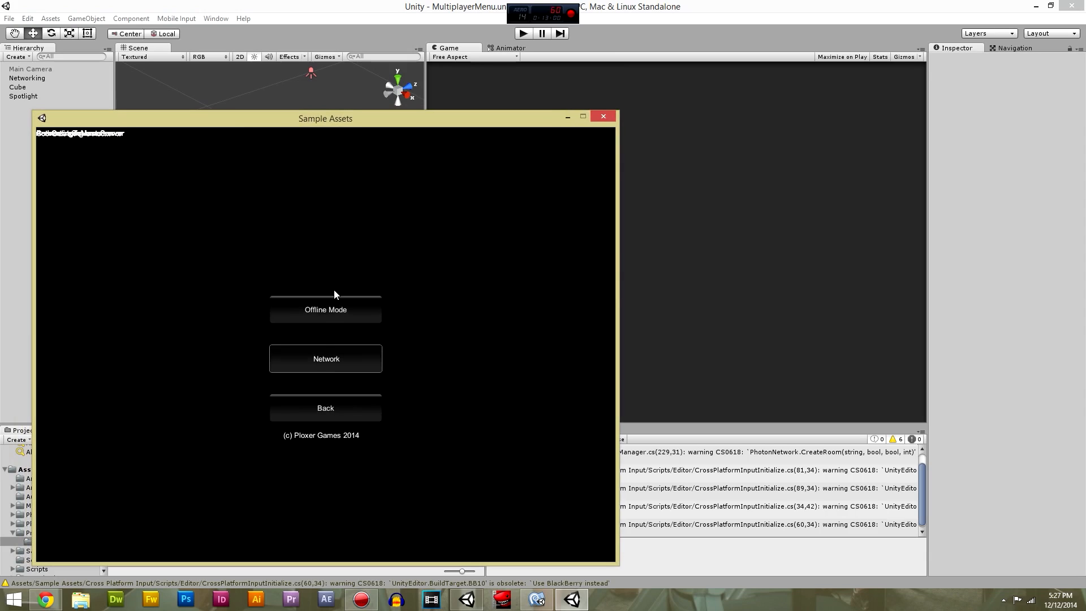
{"action": "left_click", "coordinate": [213, 310]}
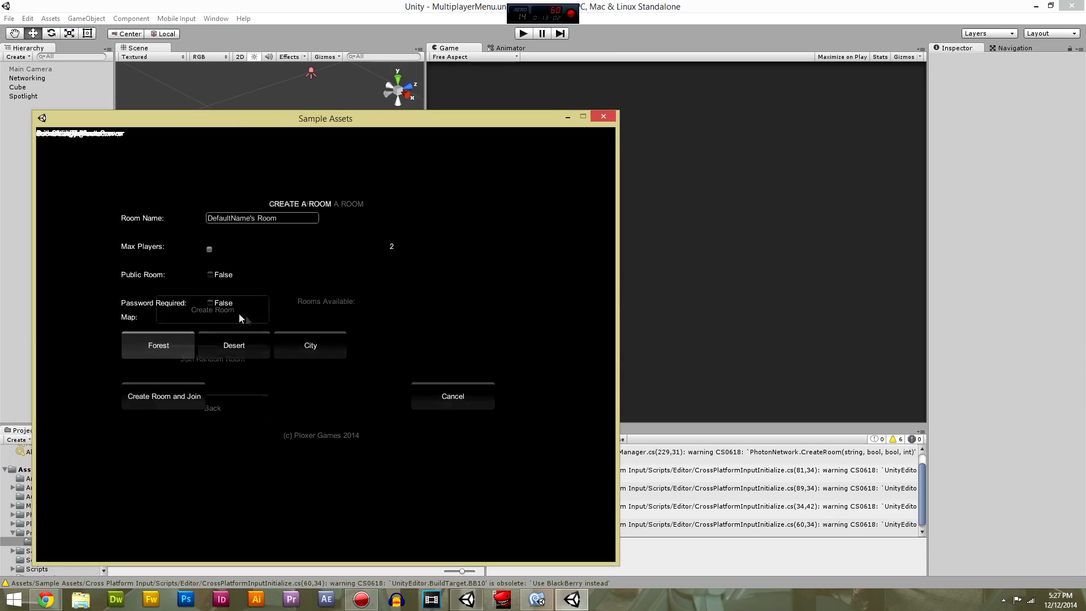
{"action": "left_click", "coordinate": [235, 350]}
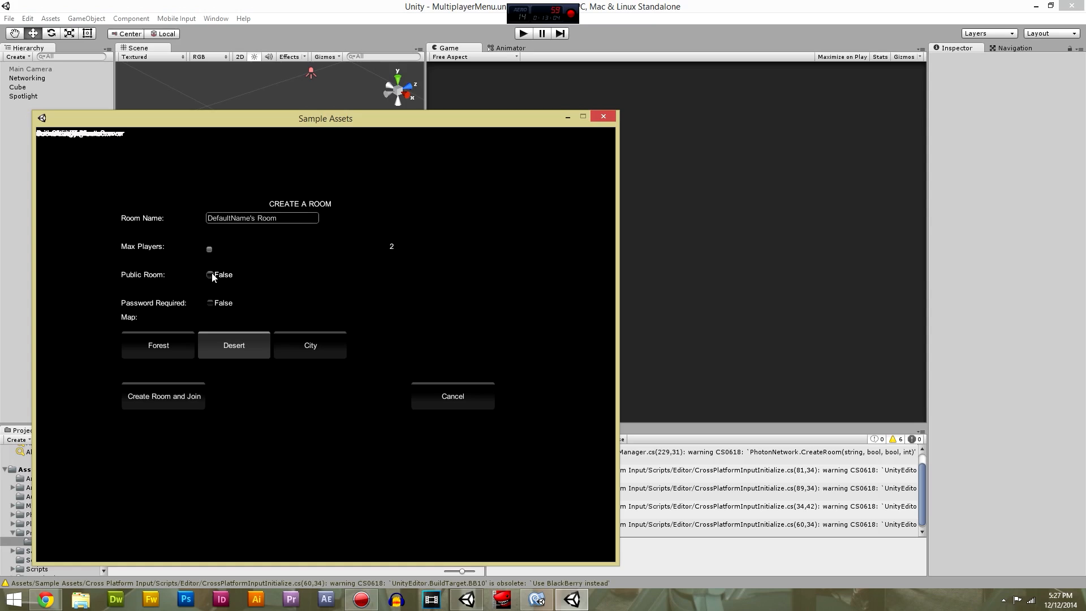
{"action": "left_click", "coordinate": [181, 398]}
Start play mode in the Unity editor, enter network mode with the default player name, and join DefaultName's Room.
{"action": "left_click", "coordinate": [755, 214]}
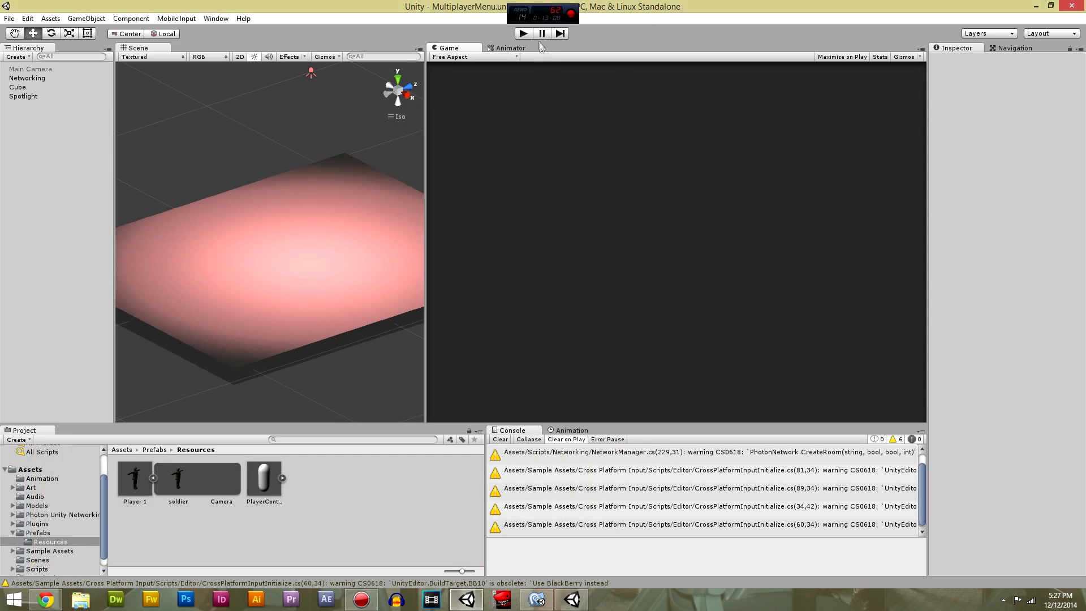
{"action": "left_click", "coordinate": [524, 33]}
{"action": "left_click", "coordinate": [572, 601]}
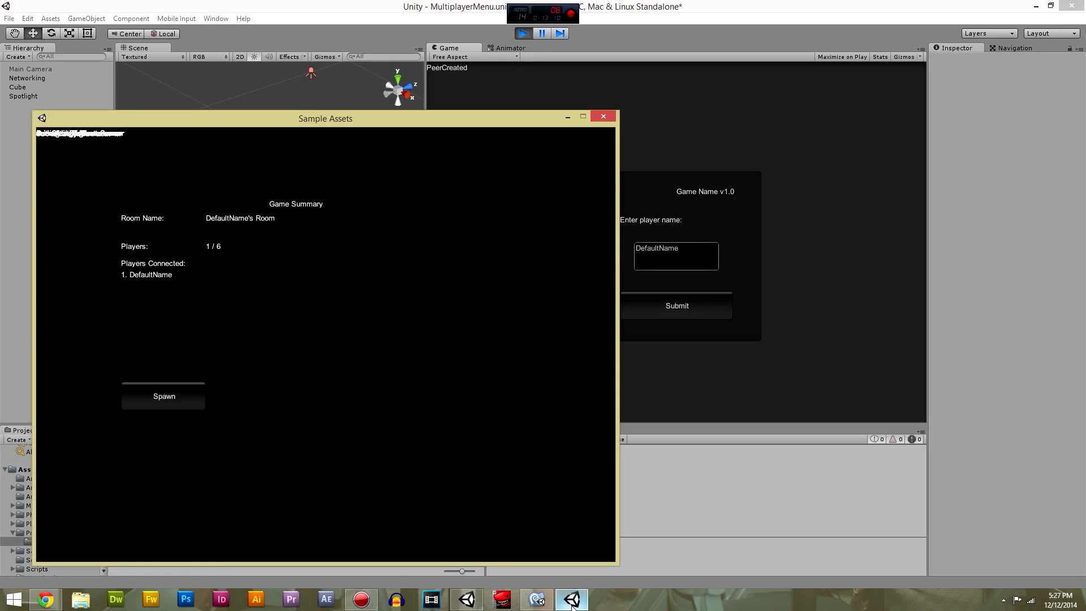
{"action": "left_click", "coordinate": [823, 360]}
{"action": "left_click", "coordinate": [661, 303]}
{"action": "left_click", "coordinate": [668, 208]}
{"action": "left_click", "coordinate": [665, 259]}
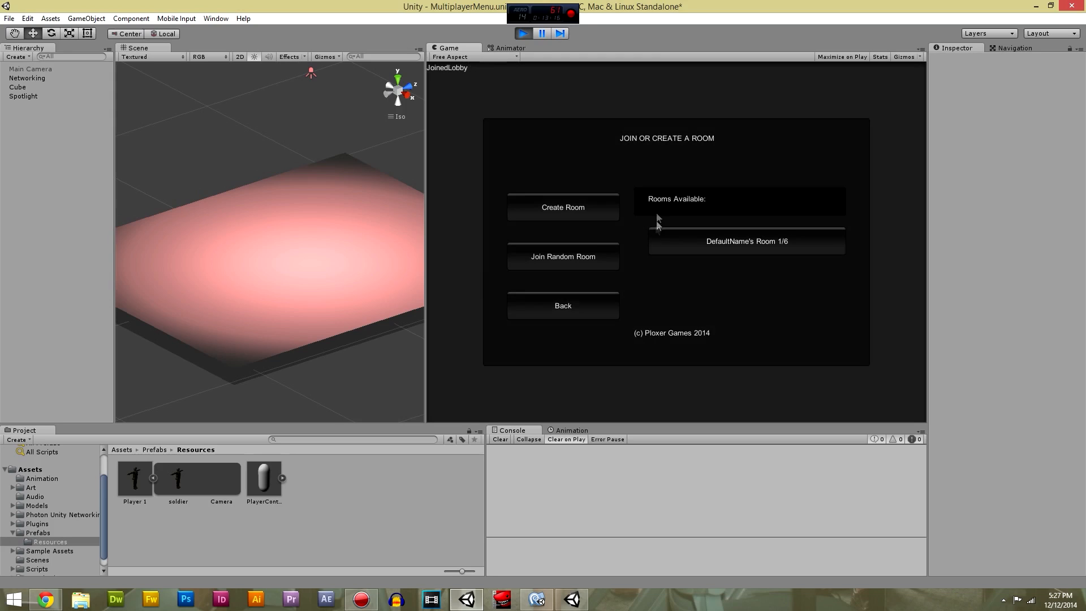
{"action": "left_click", "coordinate": [779, 237]}
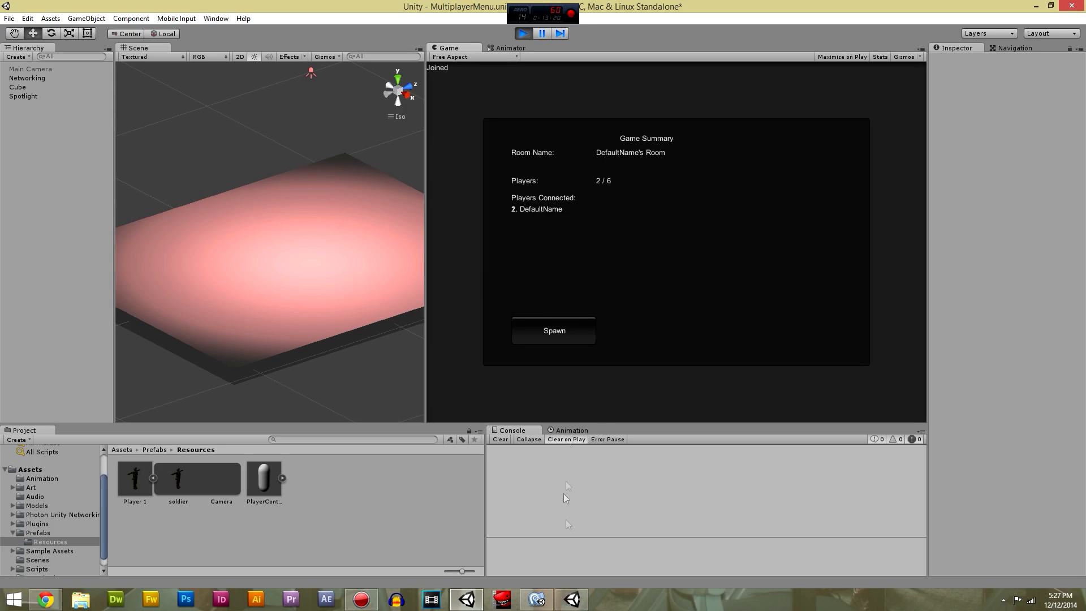
Spawn a player in both the editor game and the standalone game, walking the editor's player away from the spawn point.
{"action": "left_click", "coordinate": [571, 335]}
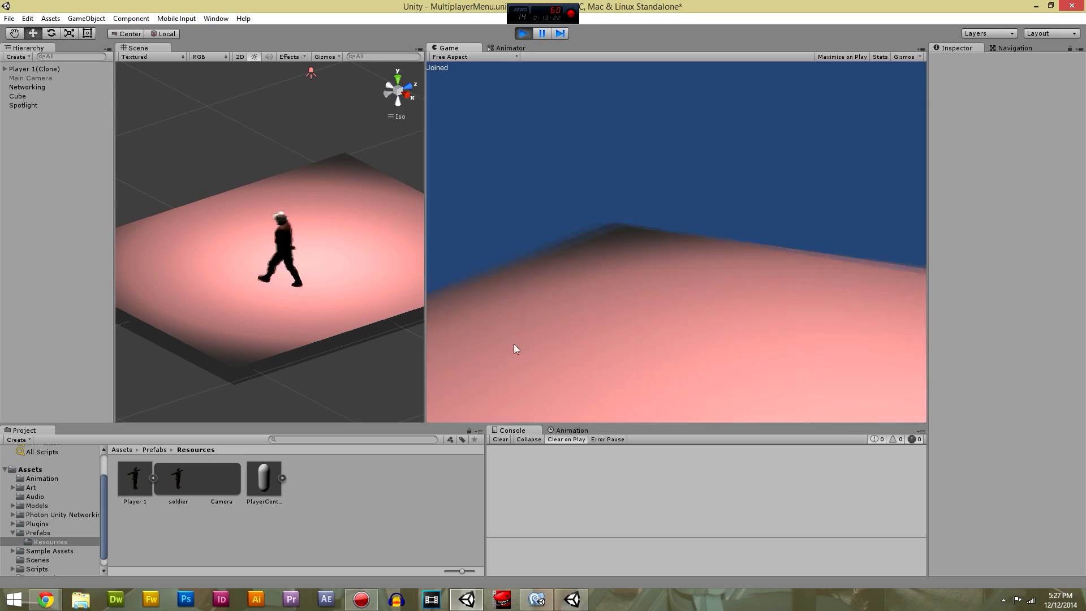
{"action": "key", "text": "w"}
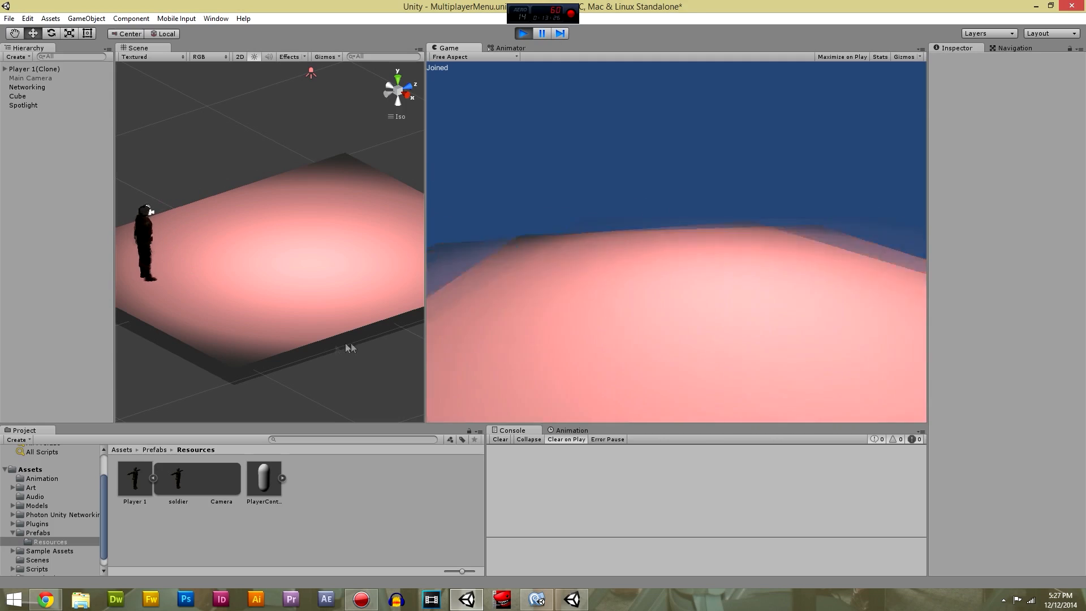
{"action": "key", "text": "alt+Tab"}
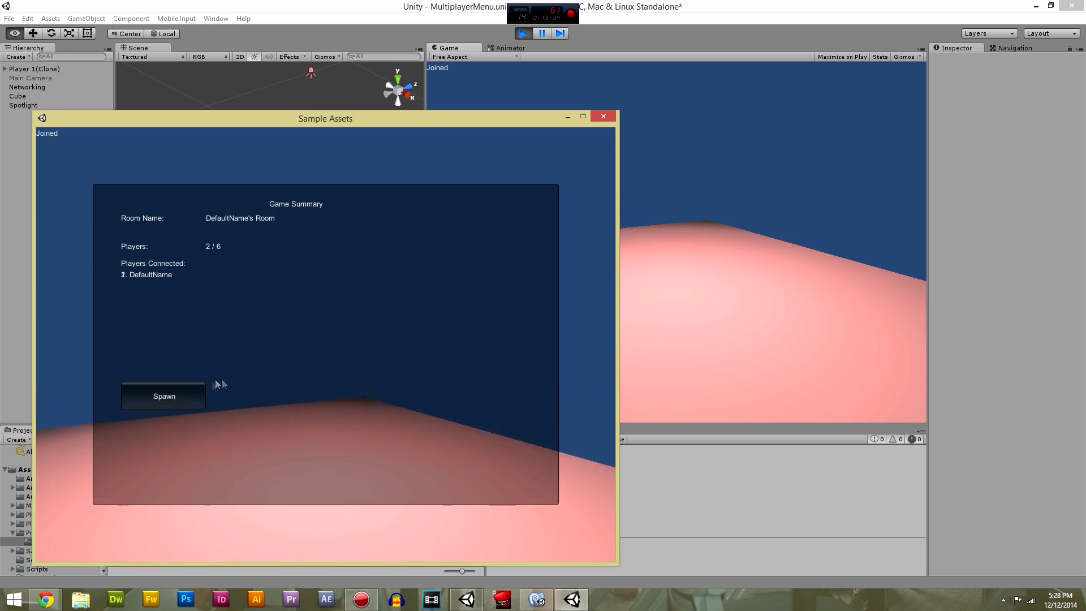
{"action": "left_click", "coordinate": [195, 396]}
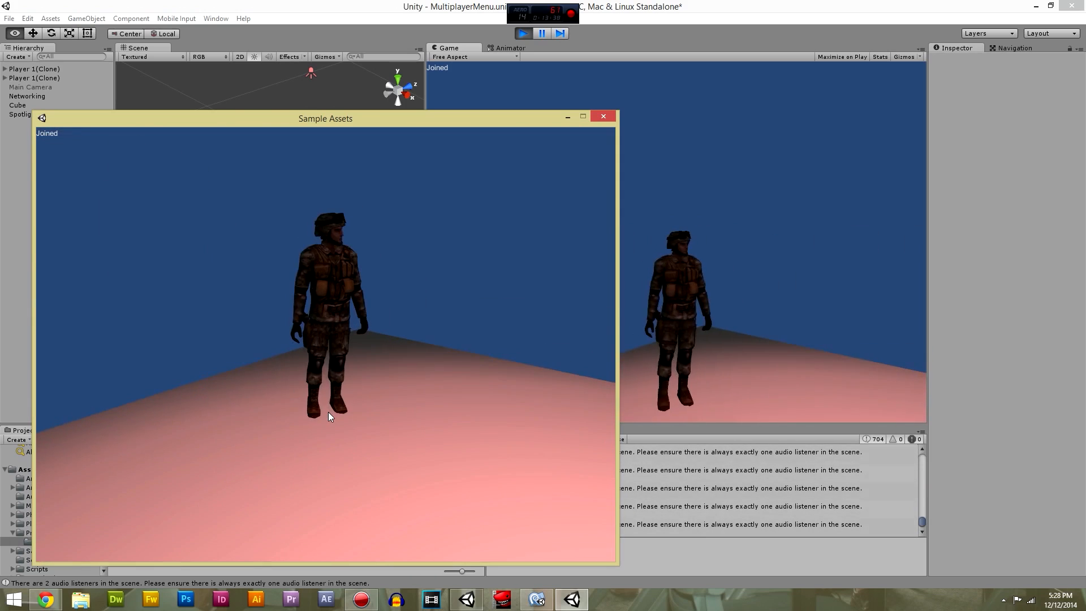
Walk the players around in both clients to test whether each client moves and animates only its own player.
{"action": "key", "text": "w"}
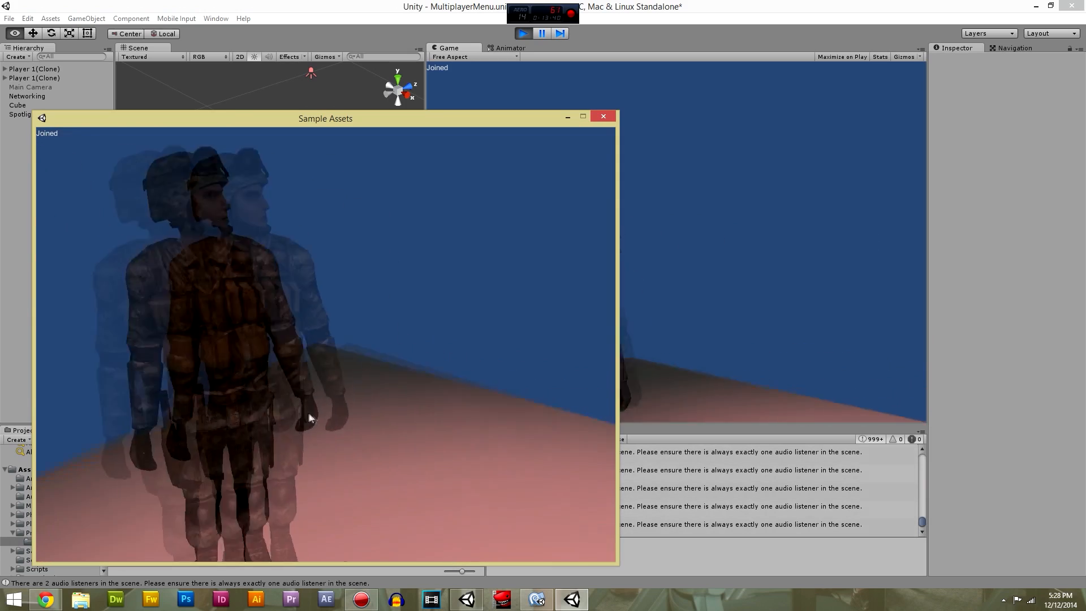
{"action": "key", "text": "w"}
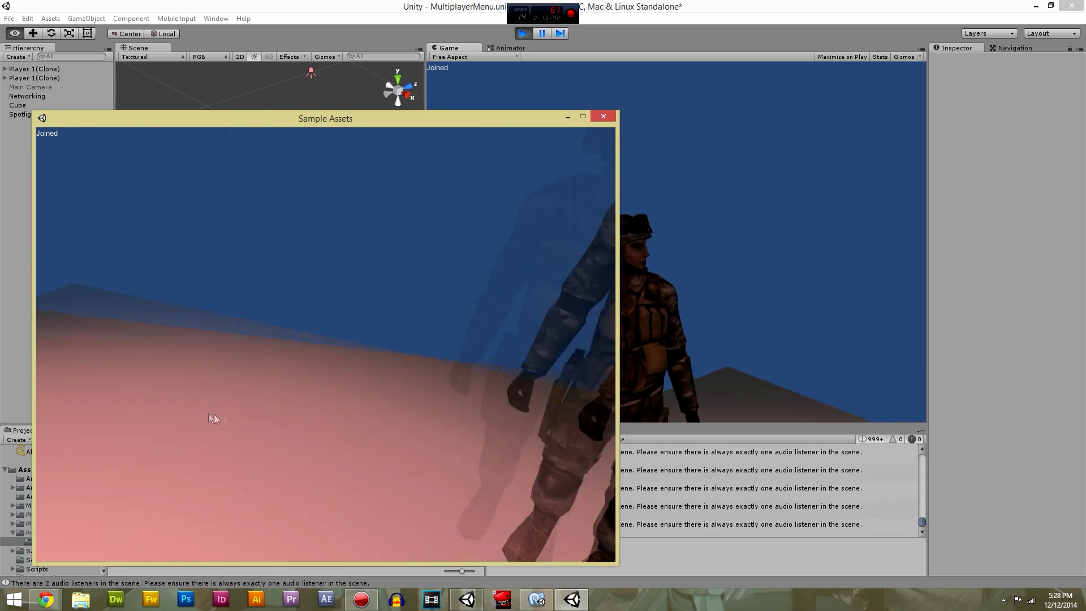
{"action": "key", "text": "w"}
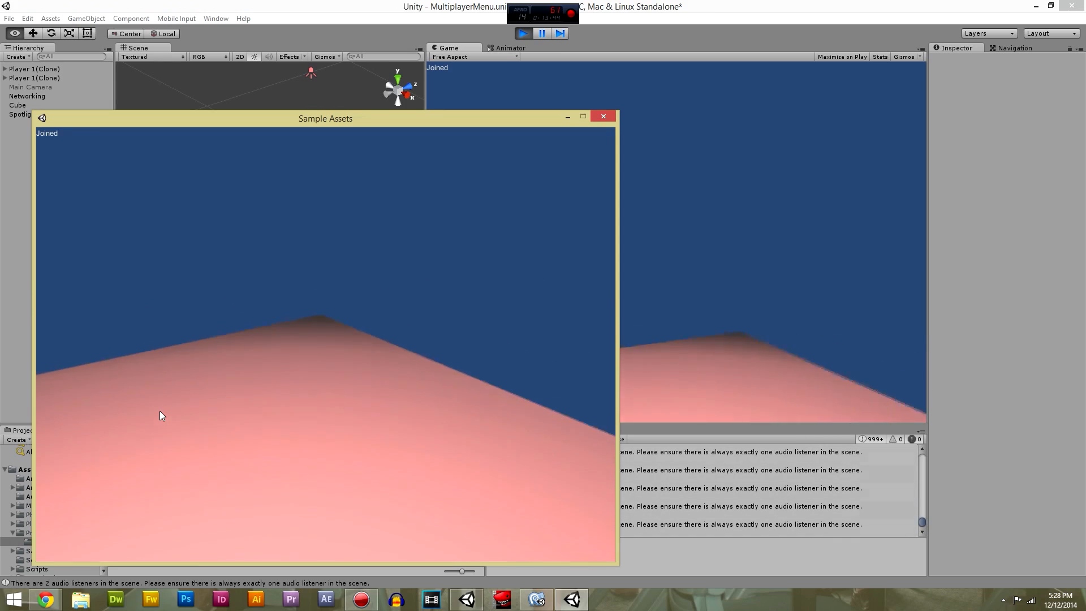
{"action": "key", "text": "w"}
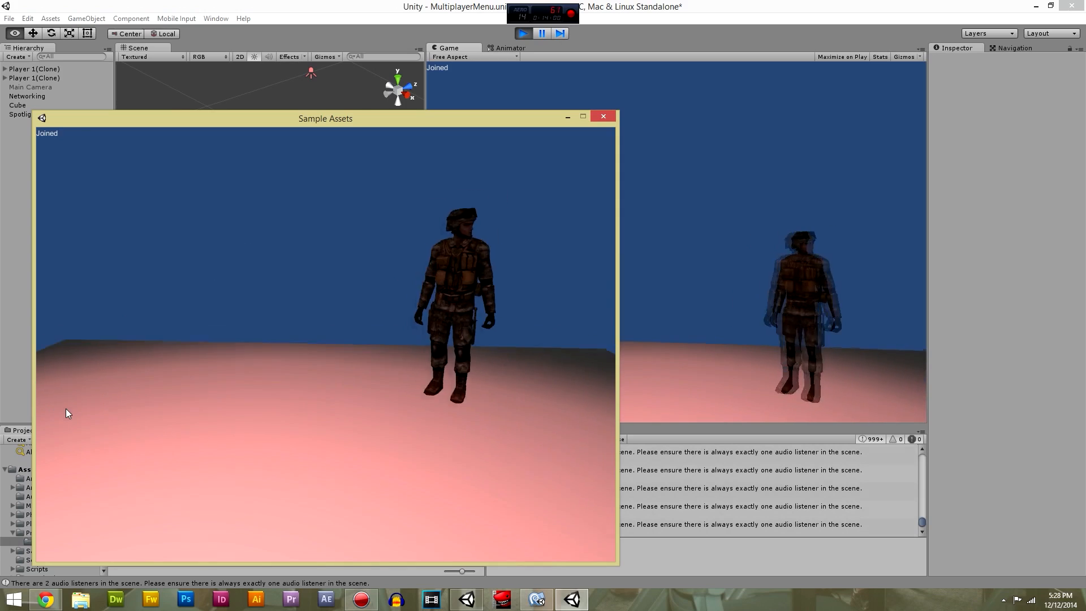
{"action": "key", "text": "w"}
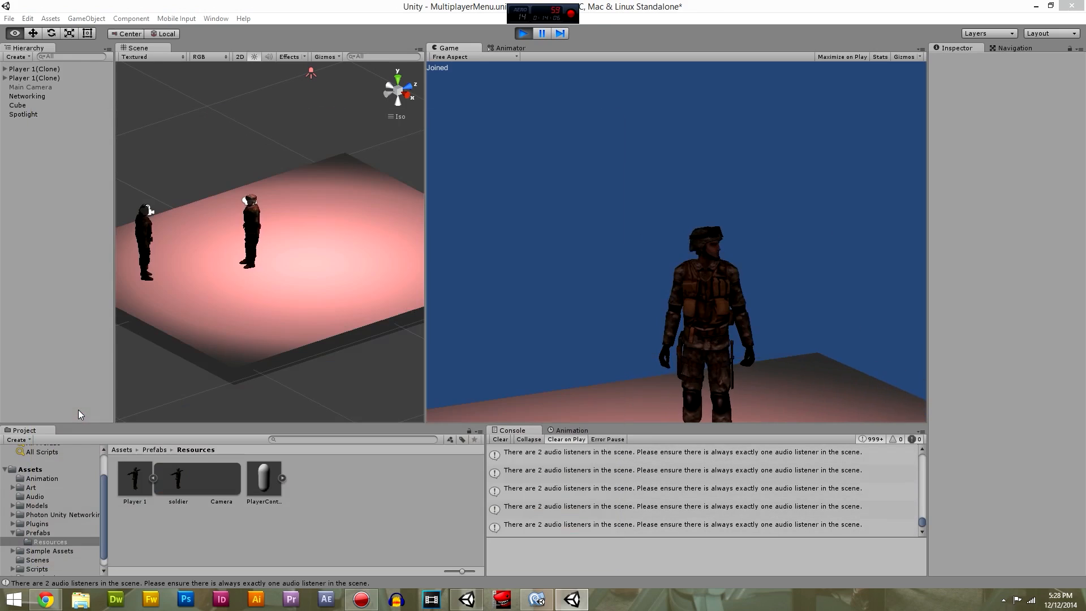
{"action": "key", "text": "alt+Tab"}
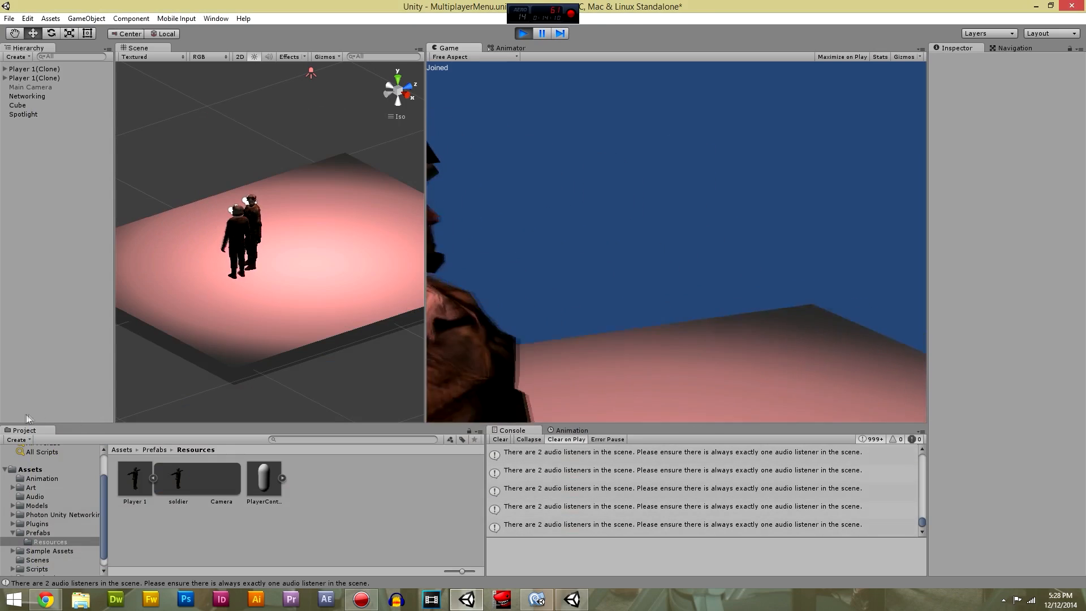
{"action": "key", "text": "alt+Tab"}
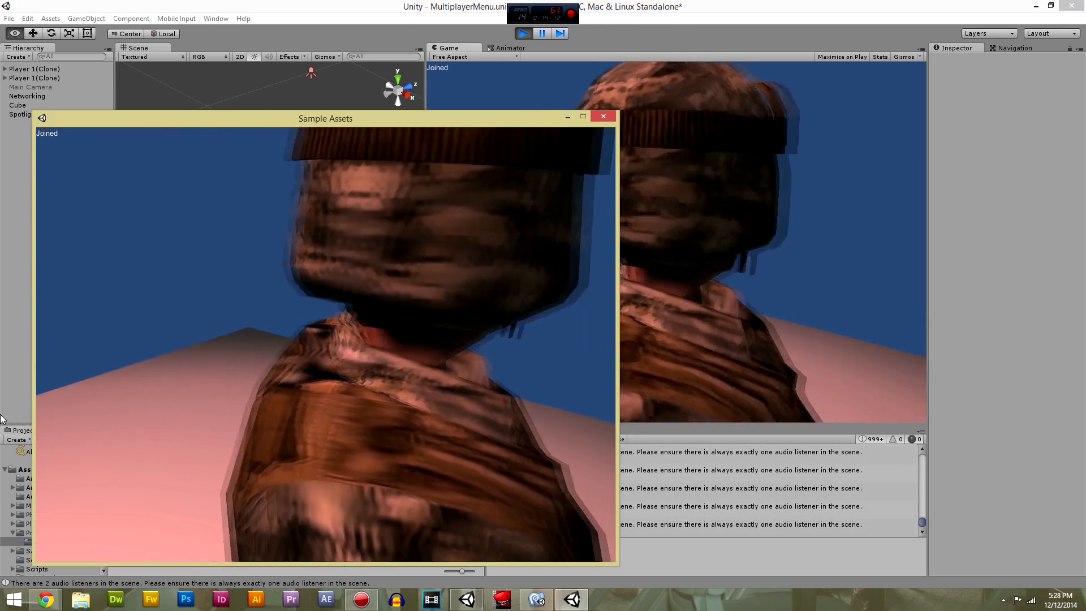
{"action": "key", "text": "w"}
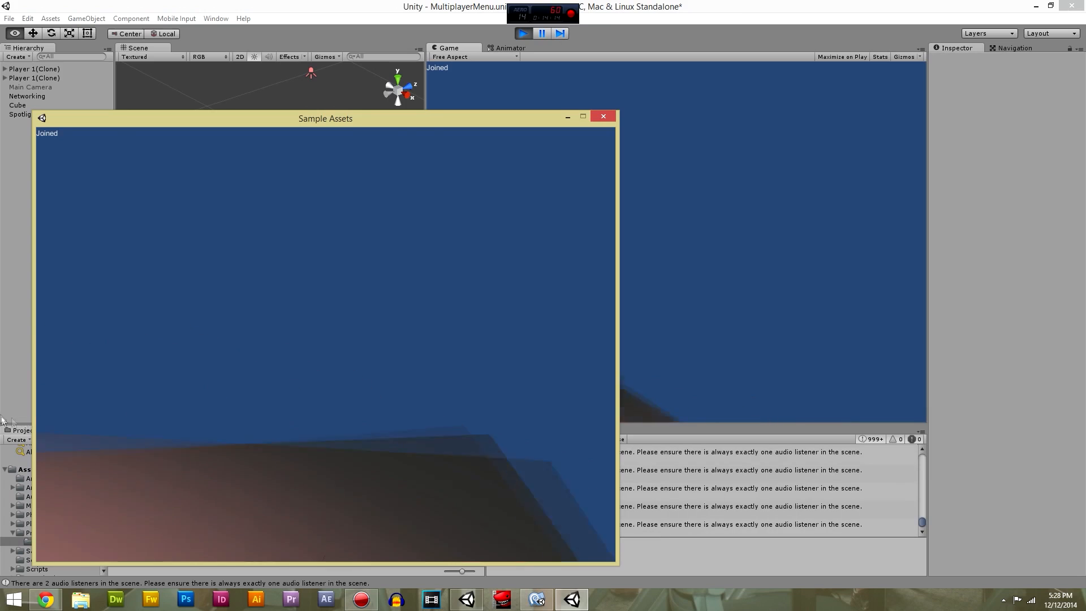
Stop play mode in the editor and close the standalone game.
{"action": "left_click", "coordinate": [9, 413]}
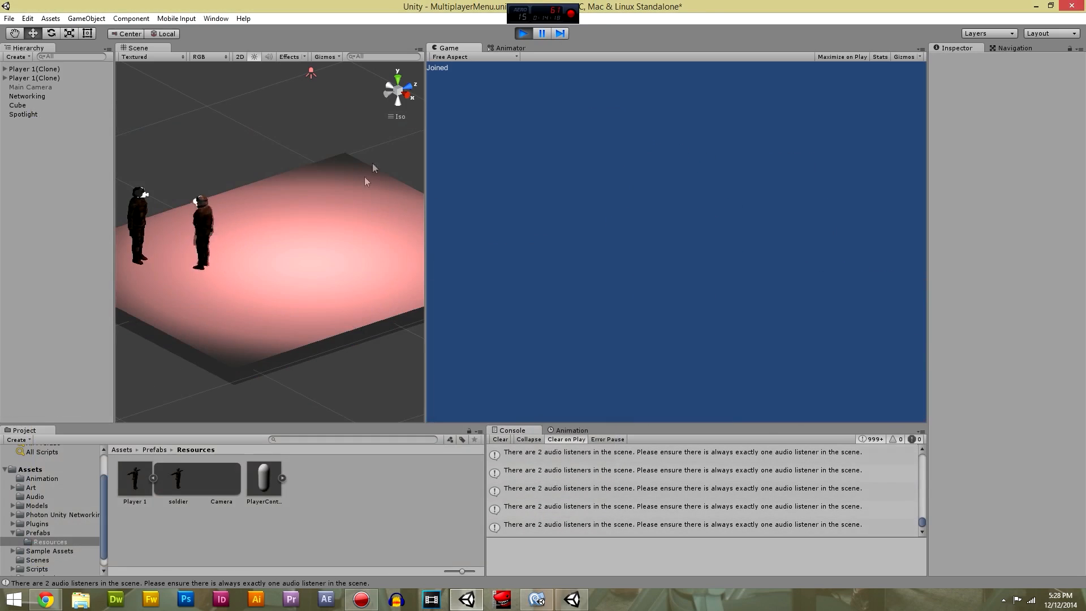
{"action": "left_click", "coordinate": [524, 34]}
{"action": "key", "text": "alt+Tab"}
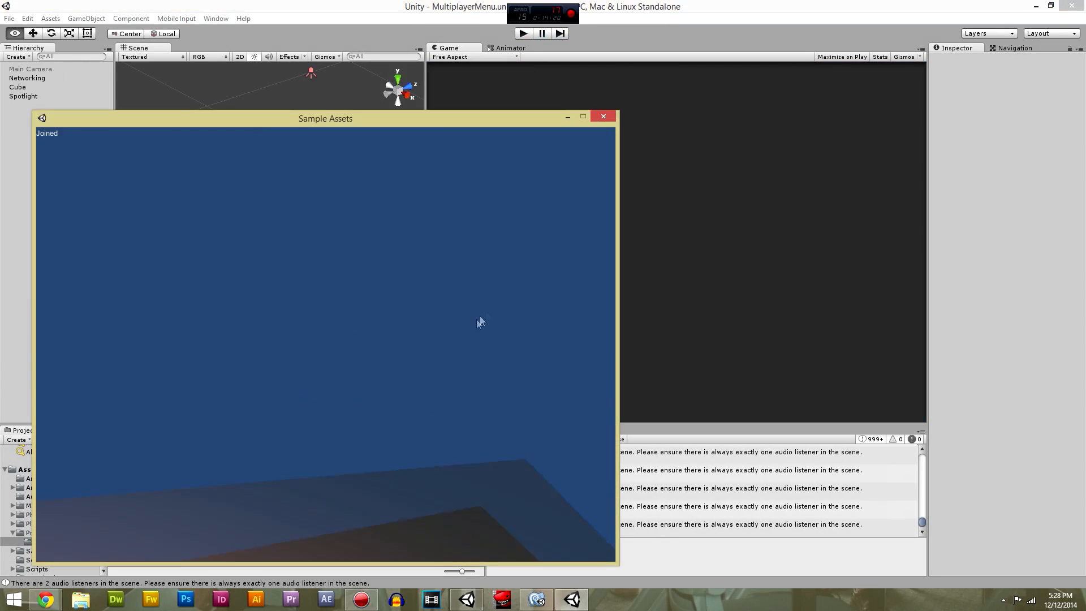
{"action": "left_click", "coordinate": [601, 114]}
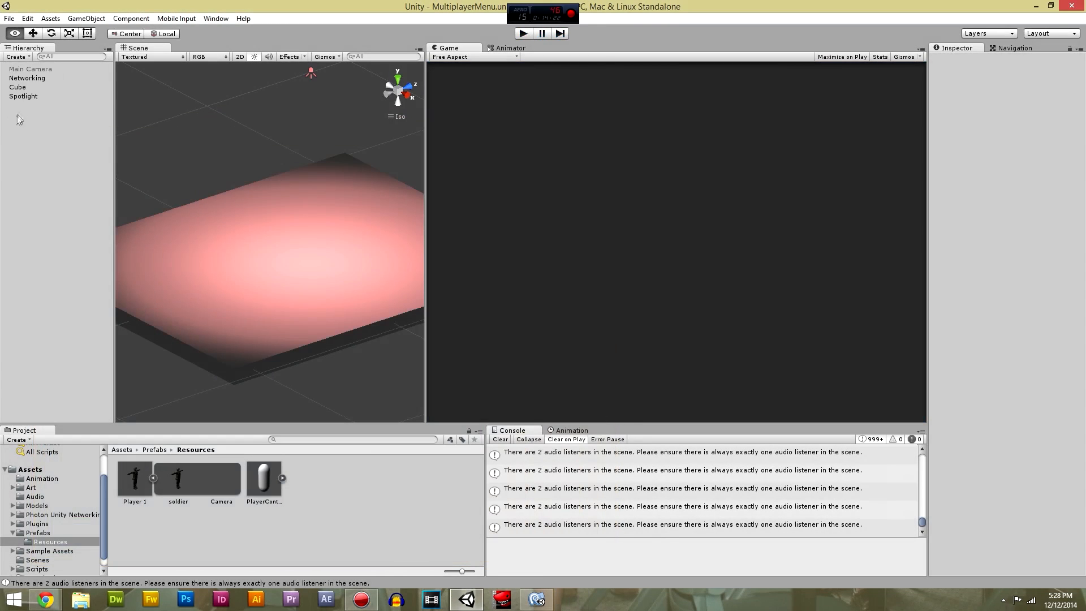
Inspect the components of the Player 1 prefab and its Camera child.
{"action": "left_click", "coordinate": [135, 480]}
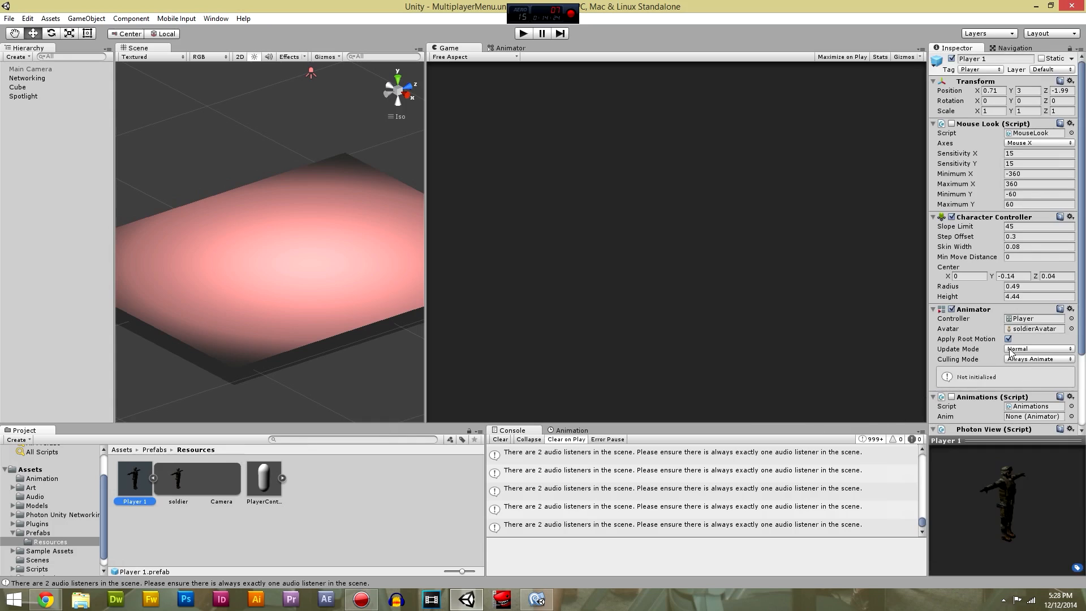
{"action": "left_click", "coordinate": [230, 494]}
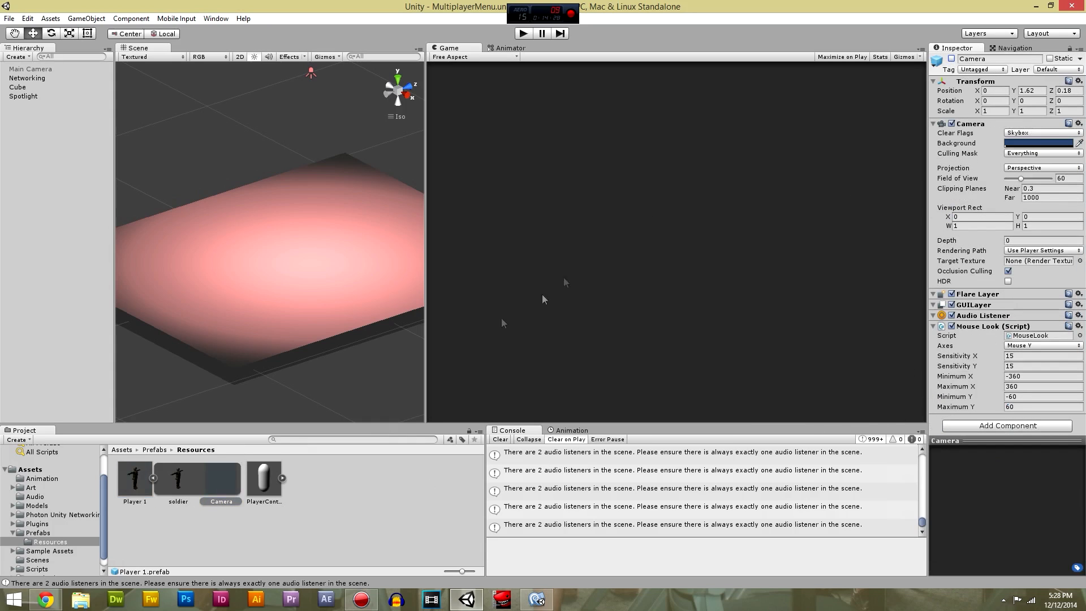
{"action": "left_click", "coordinate": [394, 480]}
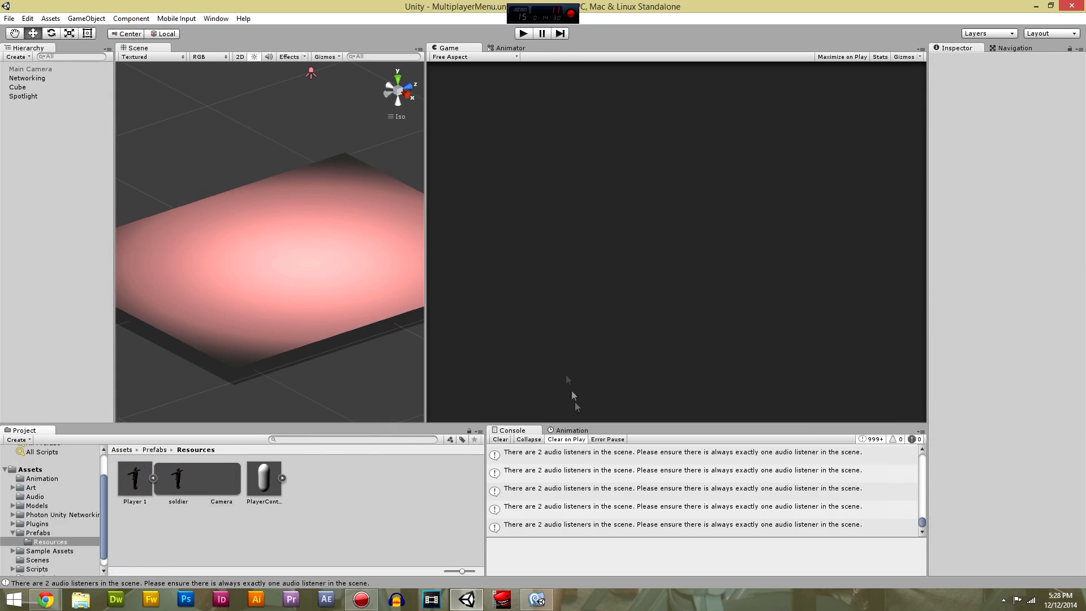
{"action": "key", "text": "ctrl+b"}
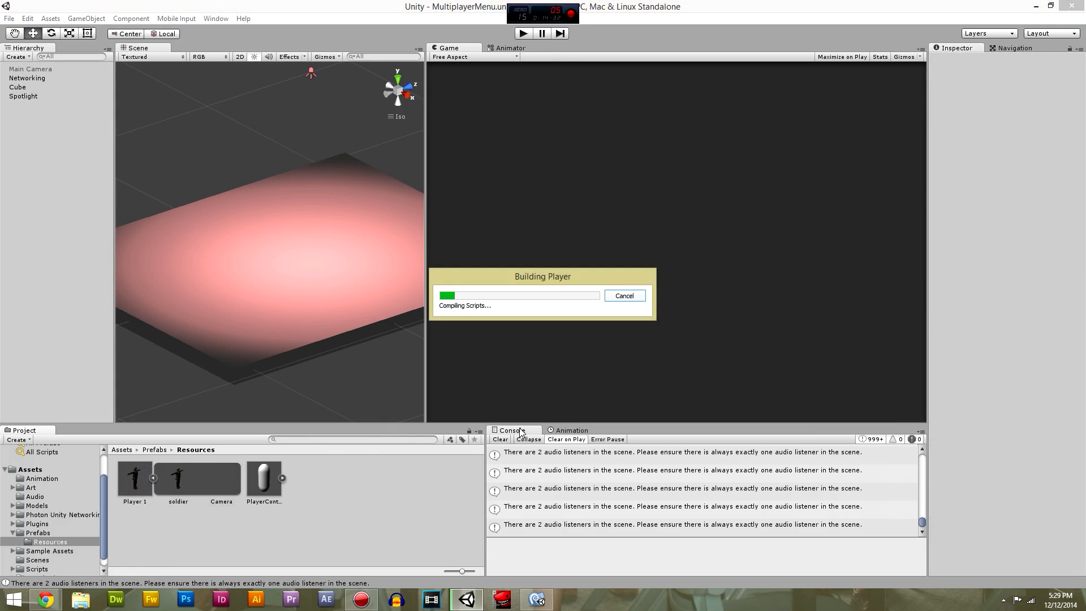
{"action": "left_click", "coordinate": [625, 296]}
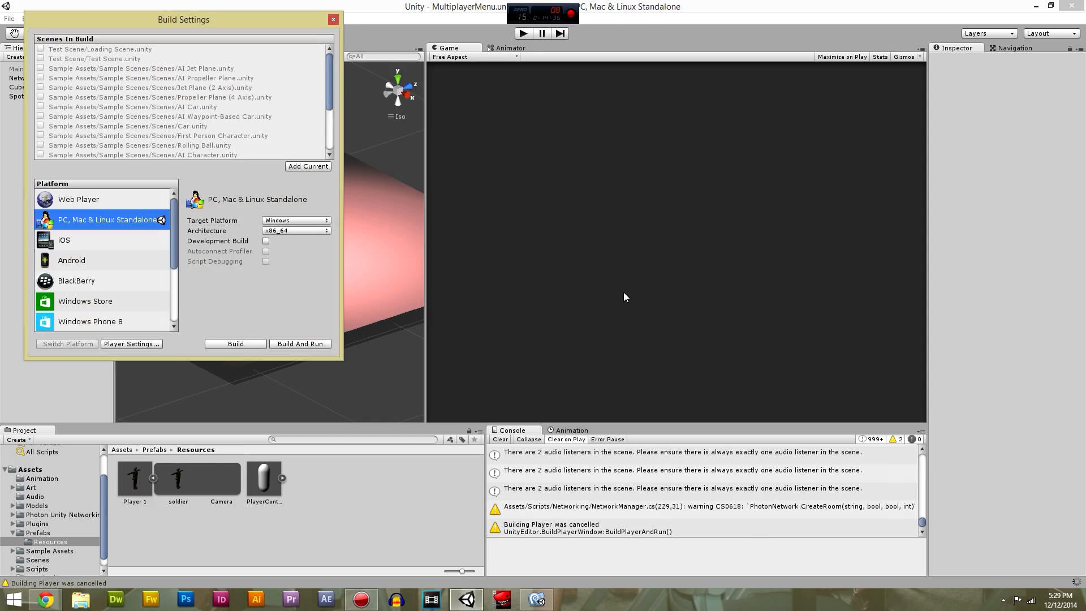
{"action": "left_click", "coordinate": [334, 20]}
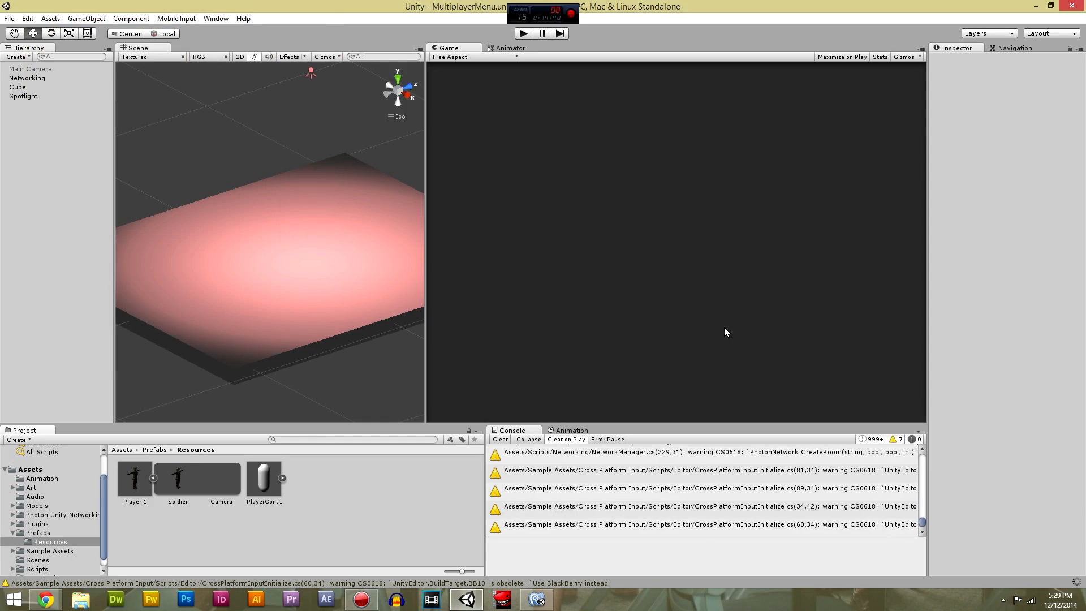
Clear the console and disable the Character Controller component on the Player 1 prefab.
{"action": "left_click", "coordinate": [500, 439]}
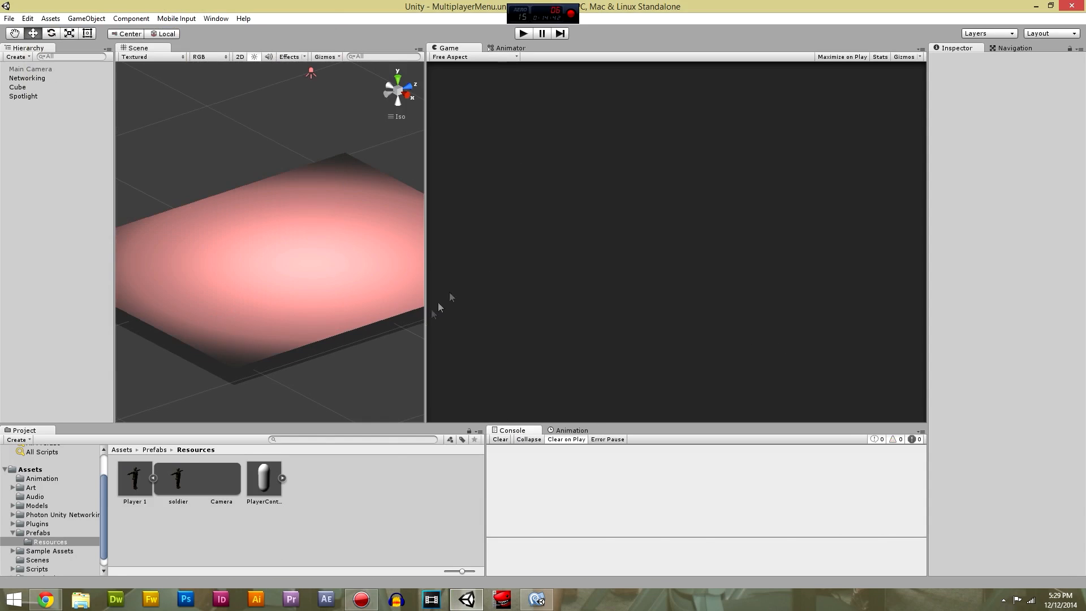
{"action": "left_click", "coordinate": [466, 599]}
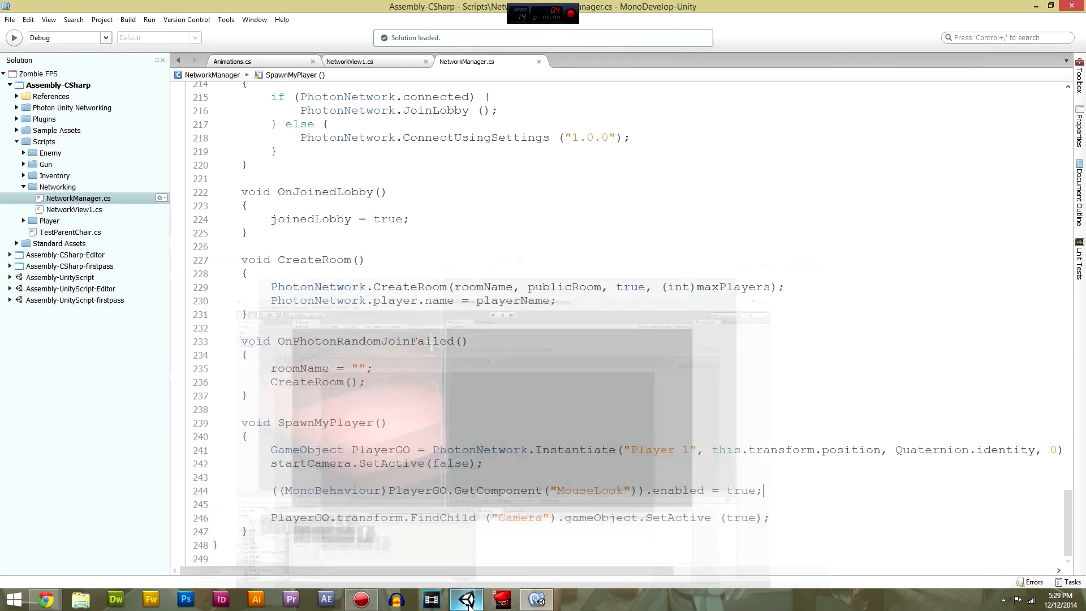
{"action": "left_click", "coordinate": [466, 599]}
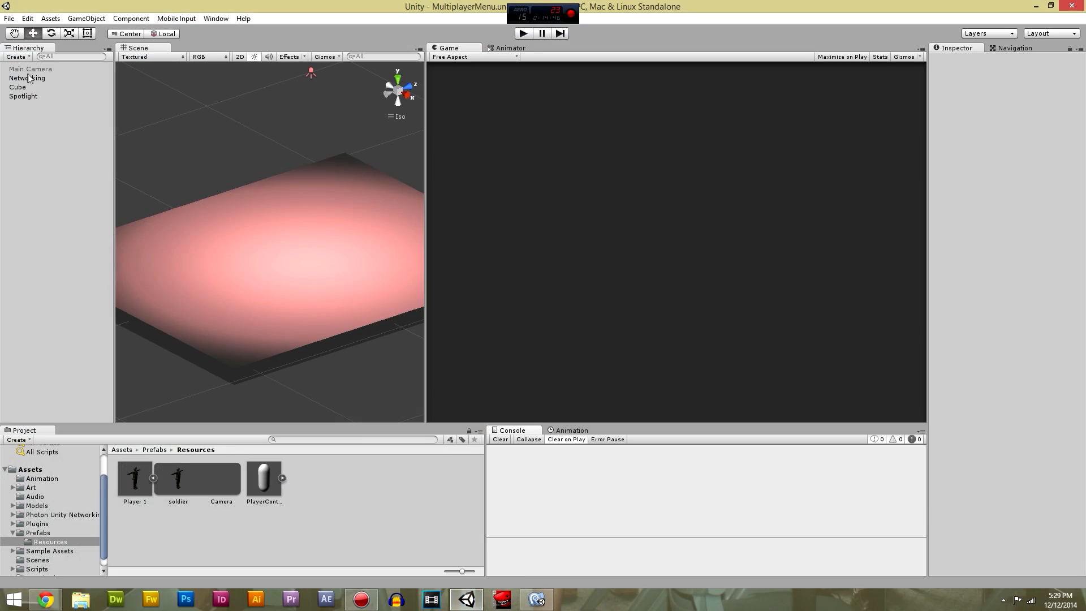
{"action": "left_click", "coordinate": [188, 488]}
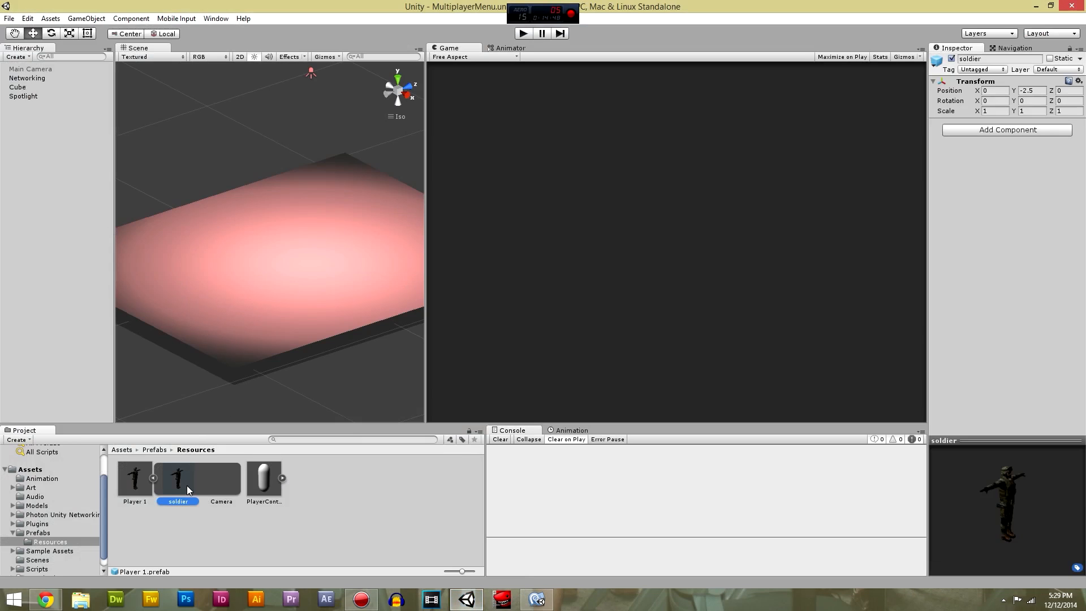
{"action": "left_click", "coordinate": [228, 479]}
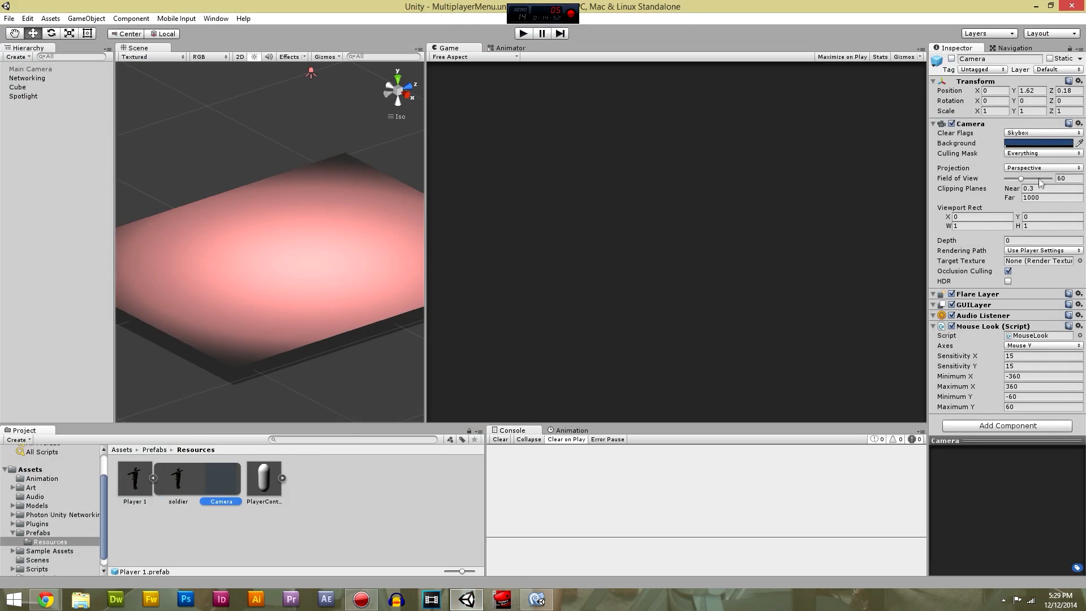
{"action": "left_click", "coordinate": [136, 481]}
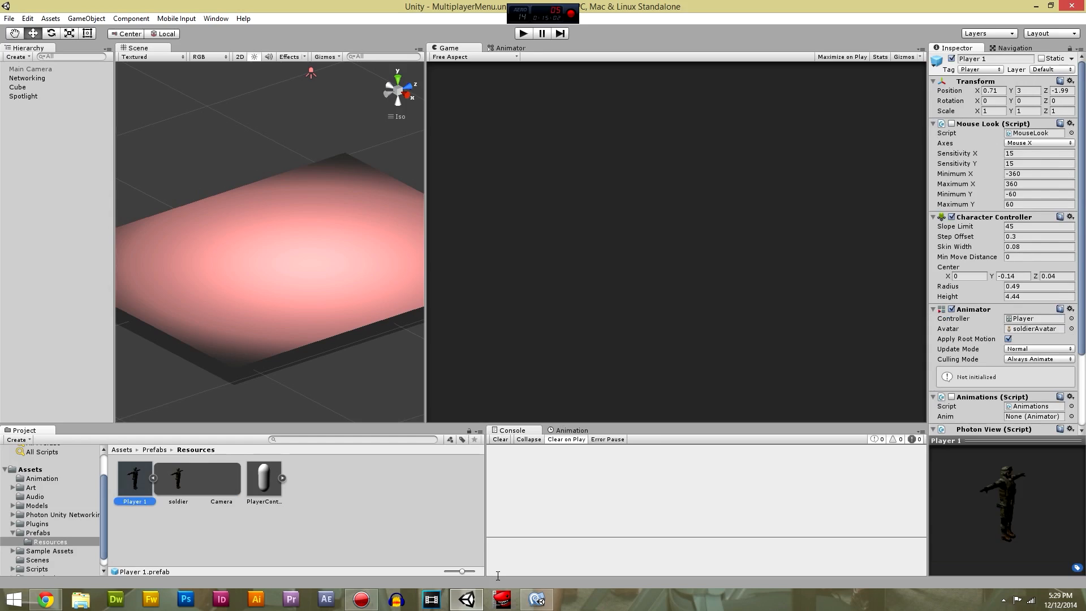
{"action": "left_click", "coordinate": [952, 218]}
In MonoDevelop, duplicate the line enabling MouseLook in SpawnMyPlayer and change the copy's component name to "CharacterController".
{"action": "key", "text": "alt+Tab"}
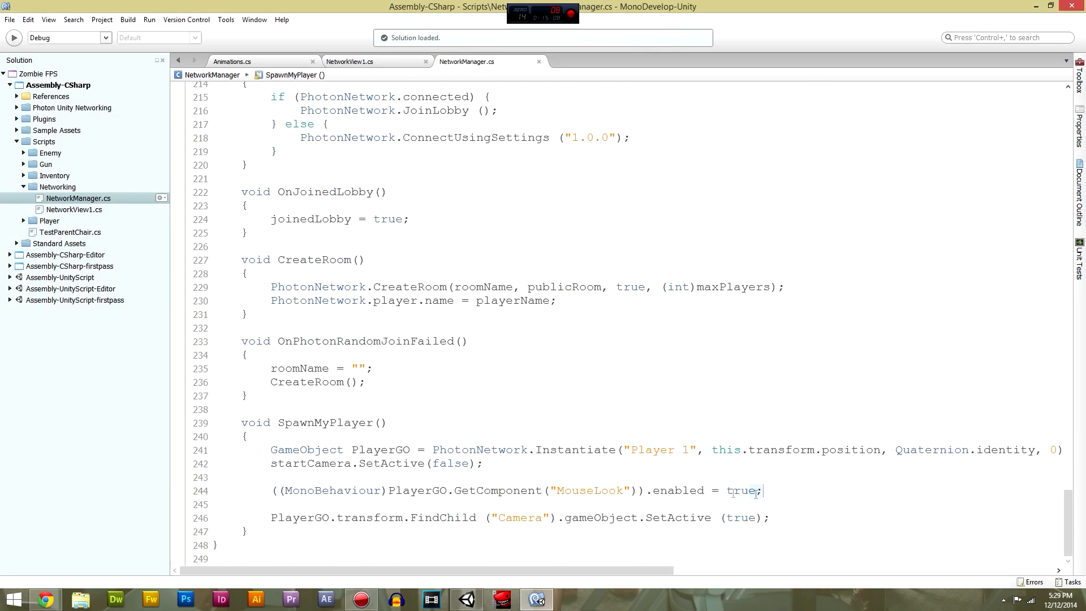
{"action": "left_click_drag", "start_coordinate": [767, 494], "coordinate": [262, 496]}
{"action": "key", "text": "ctrl+c"}
{"action": "key", "text": "End"}
{"action": "key", "text": "Return"}
{"action": "key", "text": "ctrl+v"}
{"action": "double_click", "coordinate": [615, 504]}
{"action": "type", "text": "Character"}
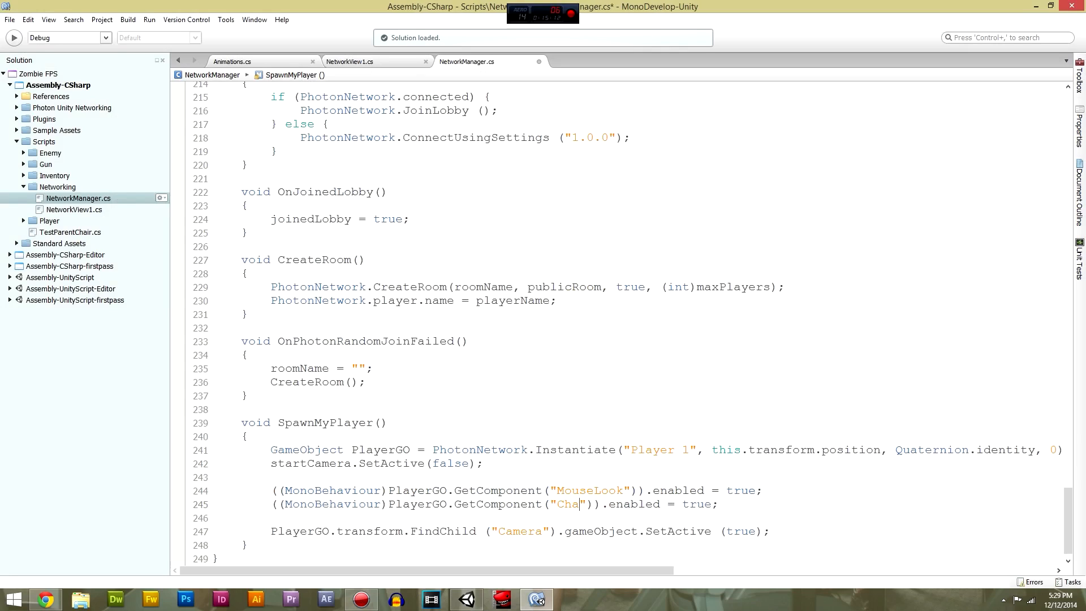
{"action": "type", "text": "Controller"}
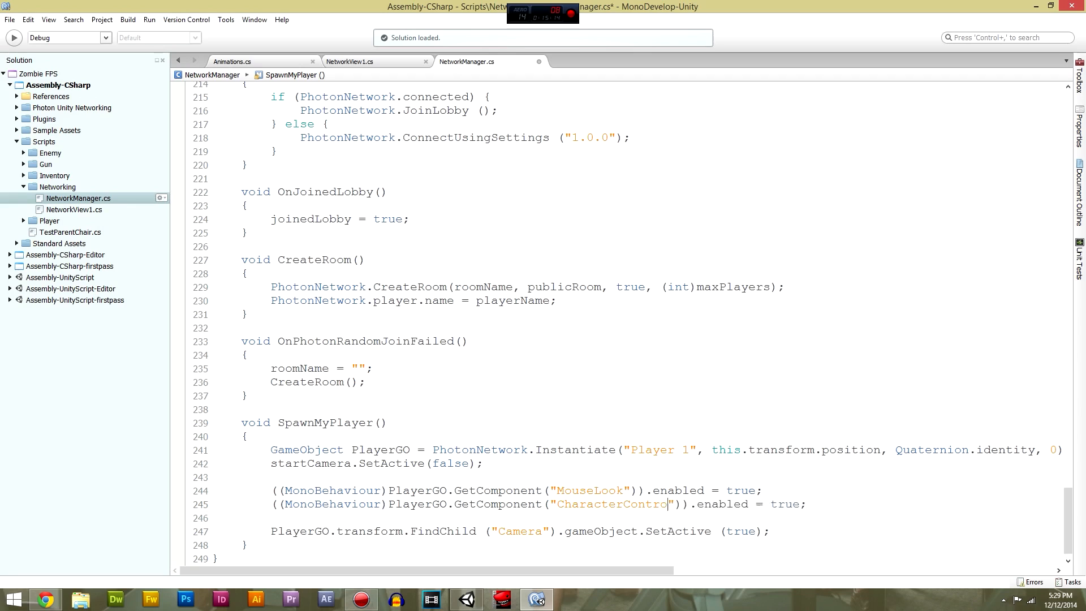
{"action": "key", "text": "BackSpace"}
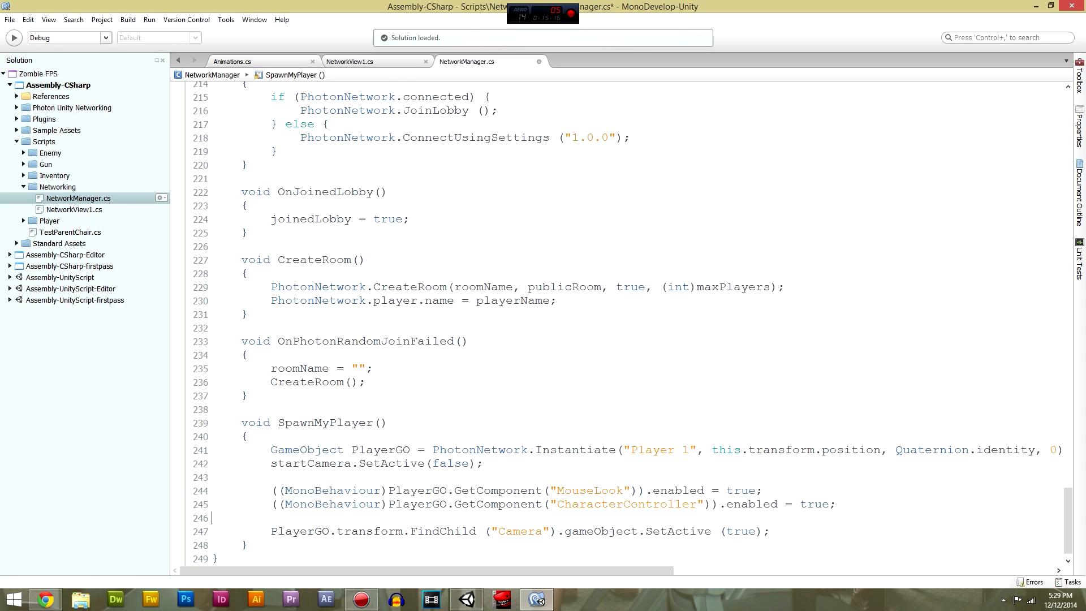
Change the component name to "Character Controller" in the saved NetworkManager script and start play mode in Unity.
{"action": "key", "text": "alt+Tab"}
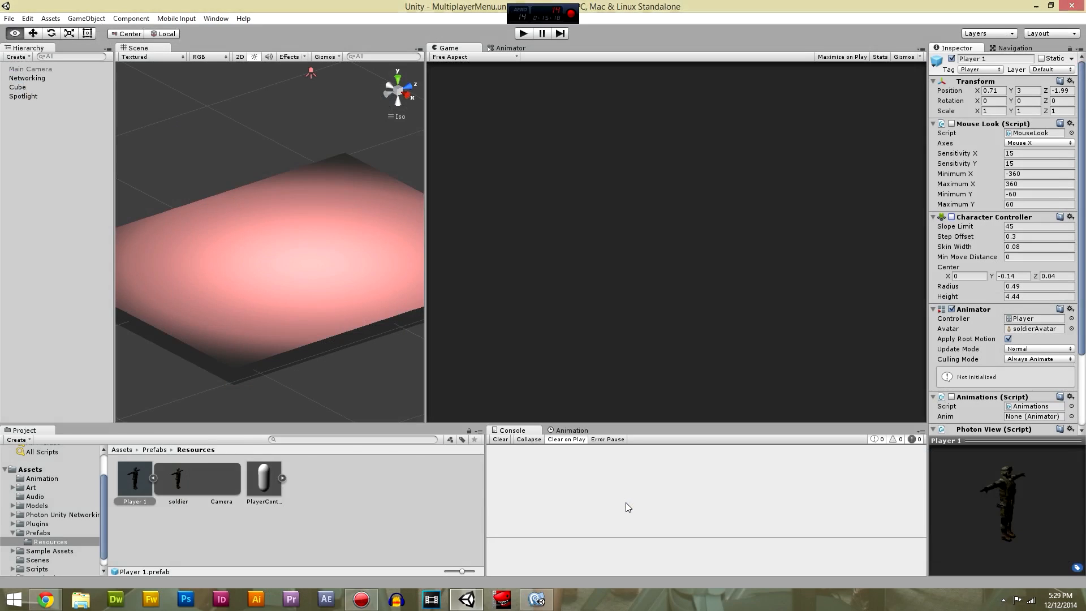
{"action": "key", "text": "alt+Tab"}
{"action": "left_click", "coordinate": [624, 504]}
{"action": "key", "text": "ctrl+s"}
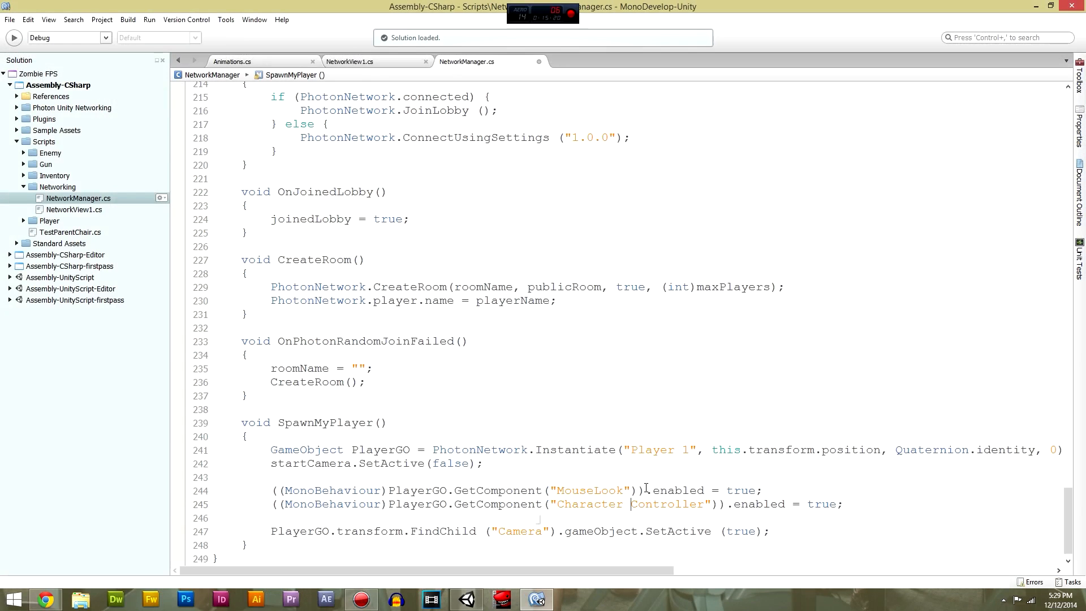
{"action": "key", "text": "alt+Tab"}
{"action": "left_click", "coordinate": [522, 35]}
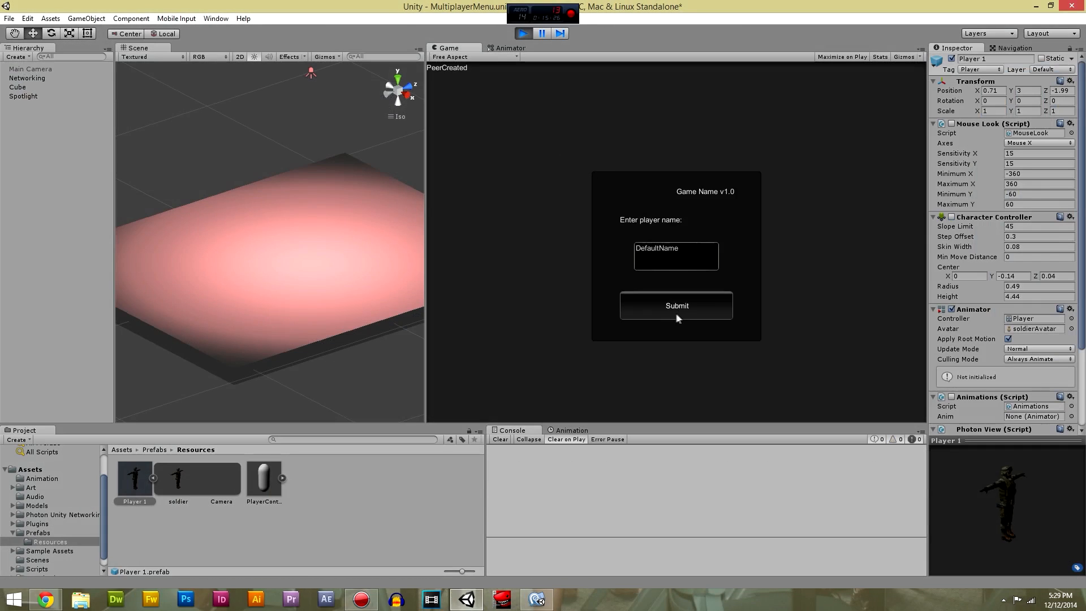
Review the game summary and Spawn button code in the OnGUI function of NetworkManager.cs in MonoDevelop.
{"action": "key", "text": "alt+Tab"}
{"action": "left_click", "coordinate": [500, 344]}
{"action": "scroll", "coordinate": [491, 316], "scroll_direction": "up", "scroll_amount": 4}
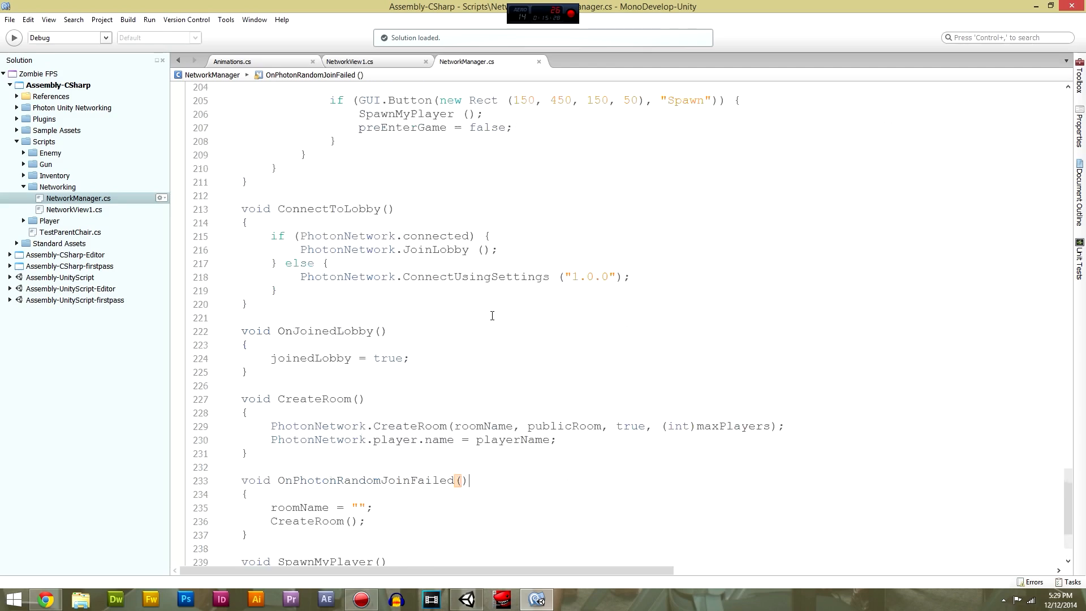
{"action": "scroll", "coordinate": [487, 314], "scroll_direction": "up", "scroll_amount": 9}
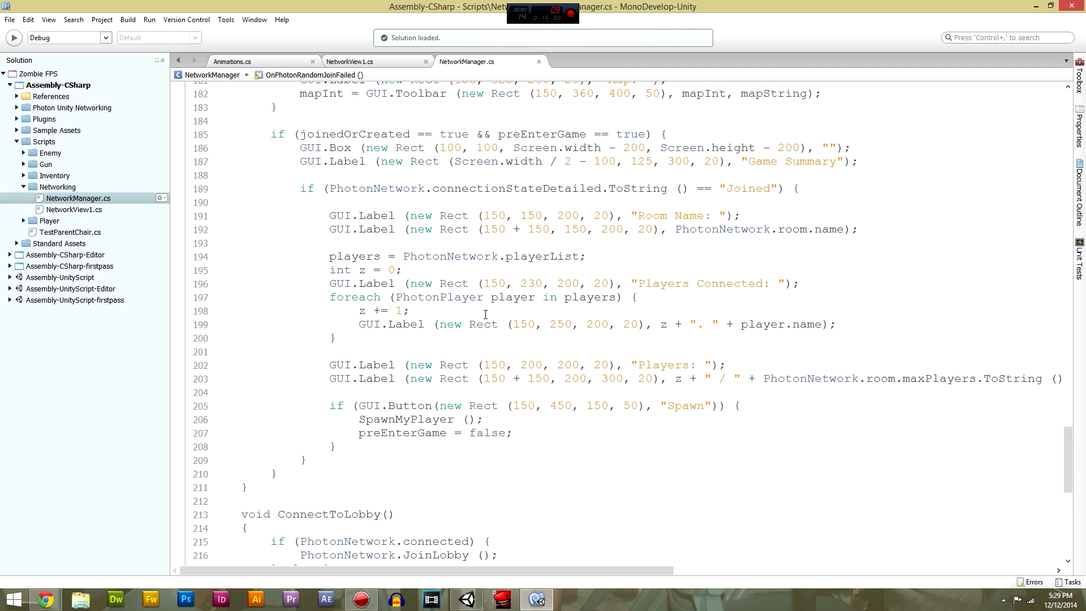
{"action": "scroll", "coordinate": [486, 315], "scroll_direction": "up", "scroll_amount": 1}
{"action": "scroll", "coordinate": [486, 314], "scroll_direction": "down", "scroll_amount": 1}
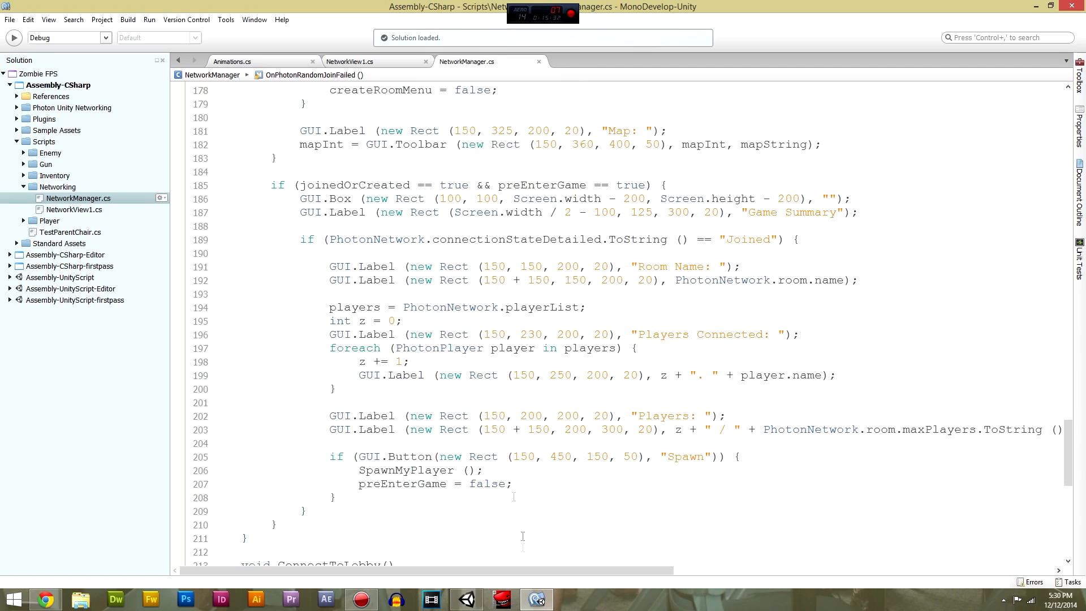
{"action": "left_click", "coordinate": [527, 484]}
{"action": "left_click_drag", "start_coordinate": [332, 456], "coordinate": [337, 498]}
{"action": "left_click", "coordinate": [338, 498]}
{"action": "left_click", "coordinate": [533, 482]}
In Unity's running game, submit the default player name and create and join a room with the Desert map.
{"action": "key", "text": "alt+Tab"}
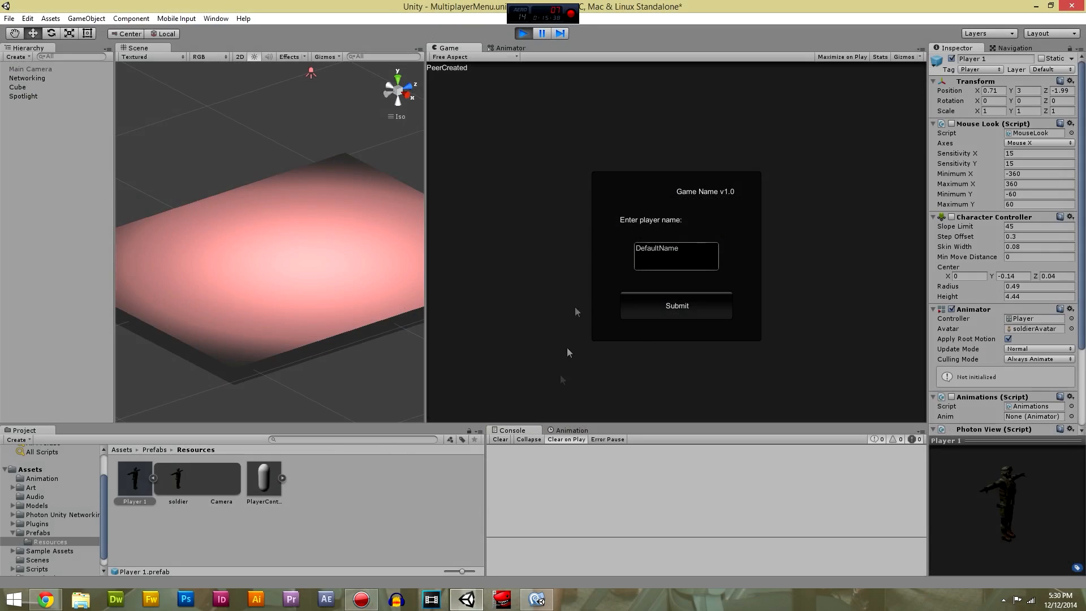
{"action": "left_click", "coordinate": [667, 302]}
{"action": "left_click", "coordinate": [662, 255]}
{"action": "left_click", "coordinate": [671, 259]}
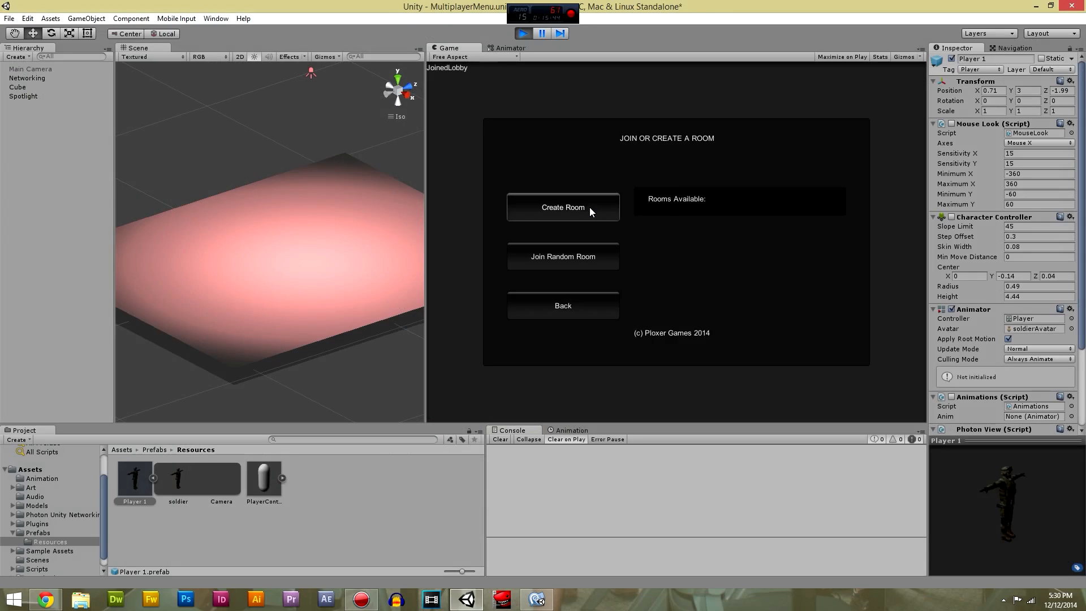
{"action": "left_click", "coordinate": [589, 207]}
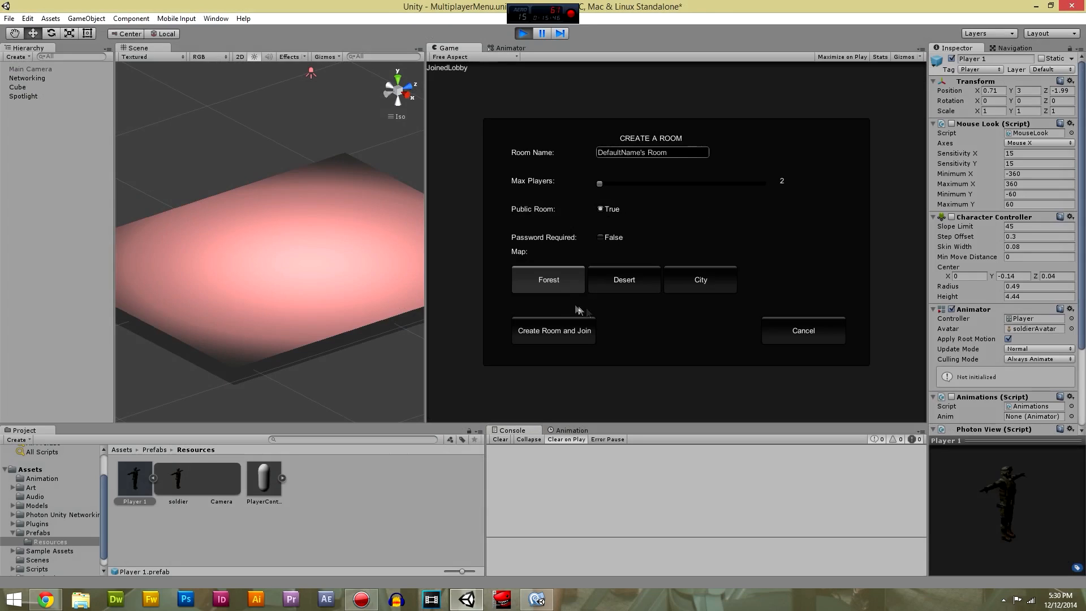
{"action": "left_click", "coordinate": [617, 289]}
{"action": "left_click", "coordinate": [568, 338]}
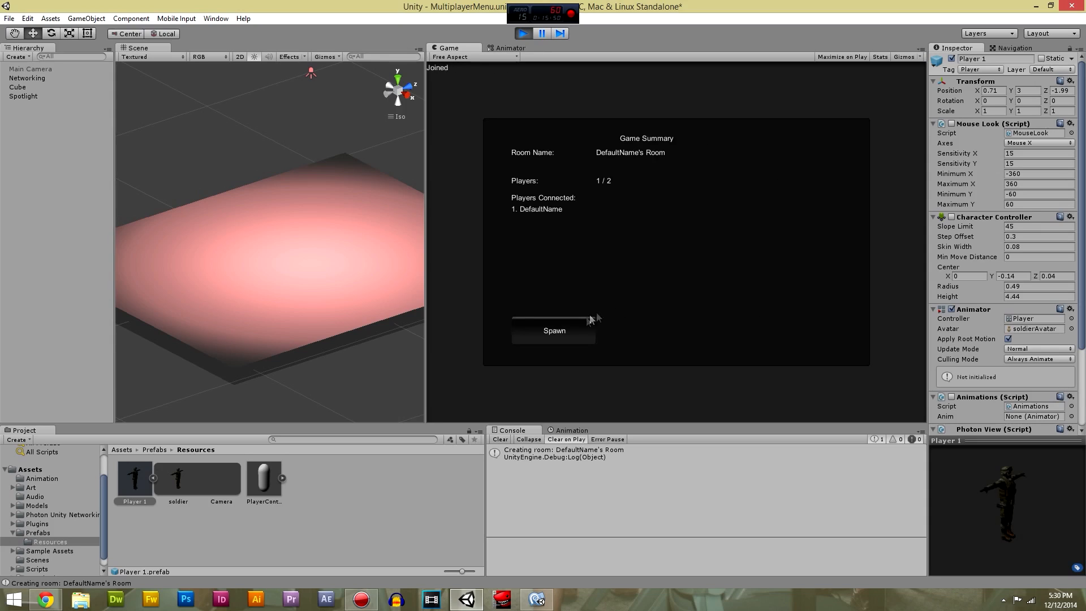
Spawn the player and walk it forward to test its movement, ending play mode when done.
{"action": "left_click", "coordinate": [591, 320]}
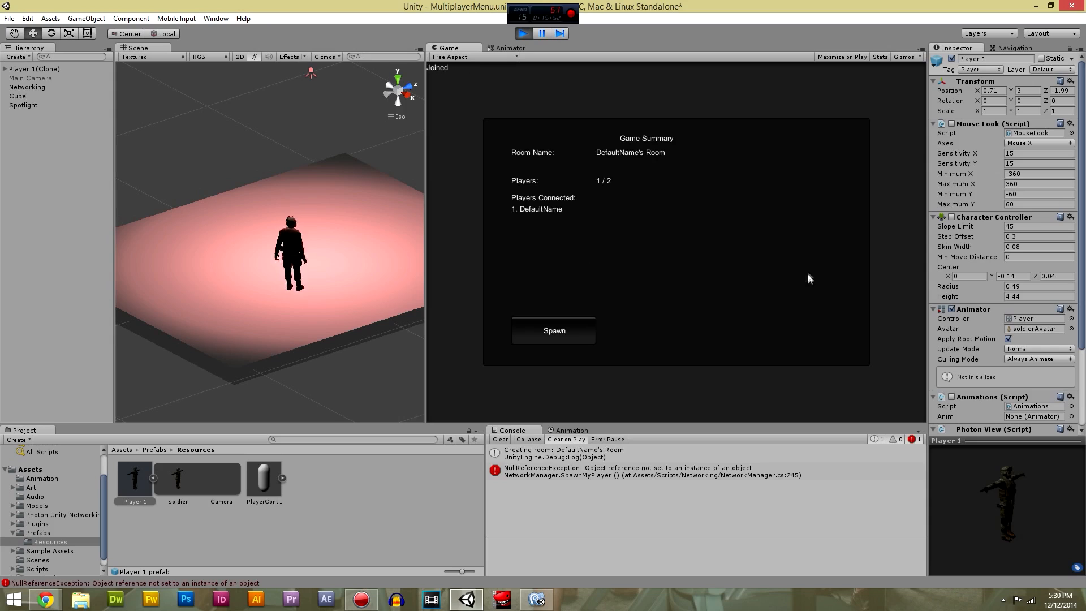
{"action": "key", "text": "w"}
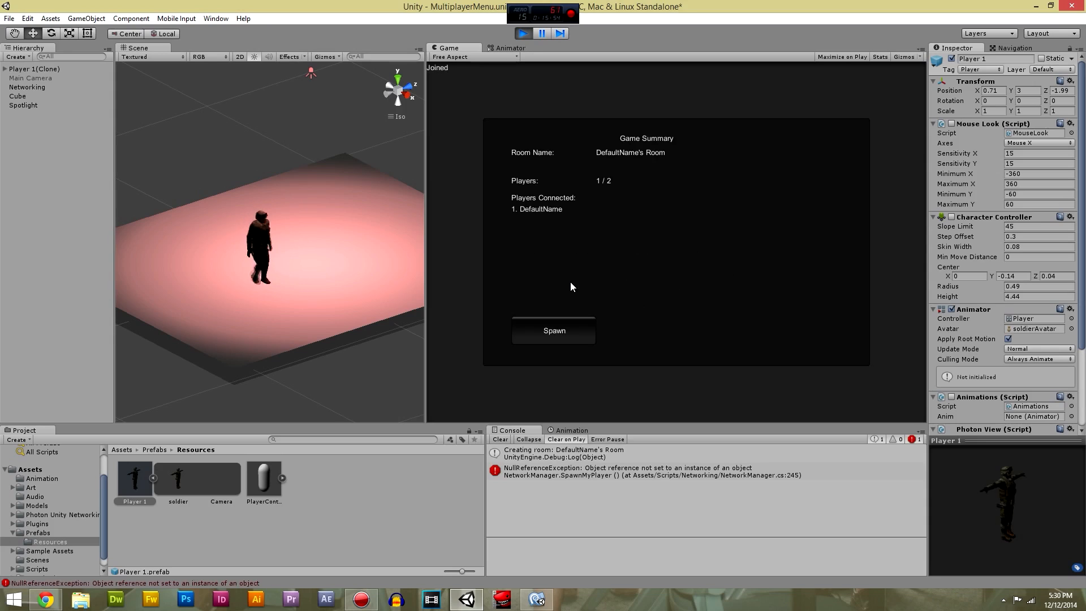
{"action": "left_click", "coordinate": [523, 33]}
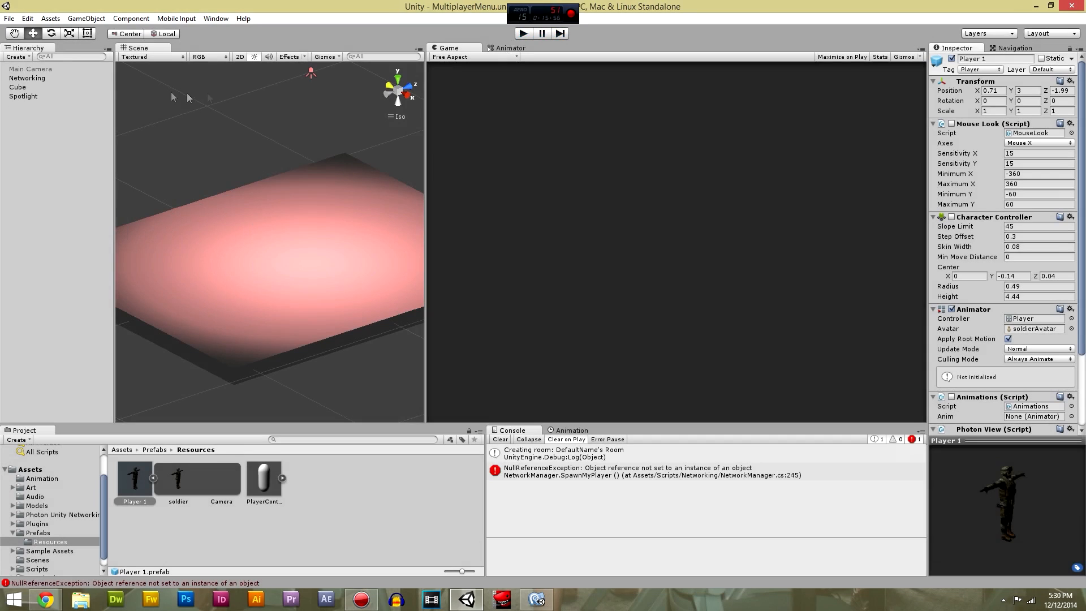
Inspect the components of the Player 1 prefab and its soldier and Camera children.
{"action": "left_click", "coordinate": [175, 480]}
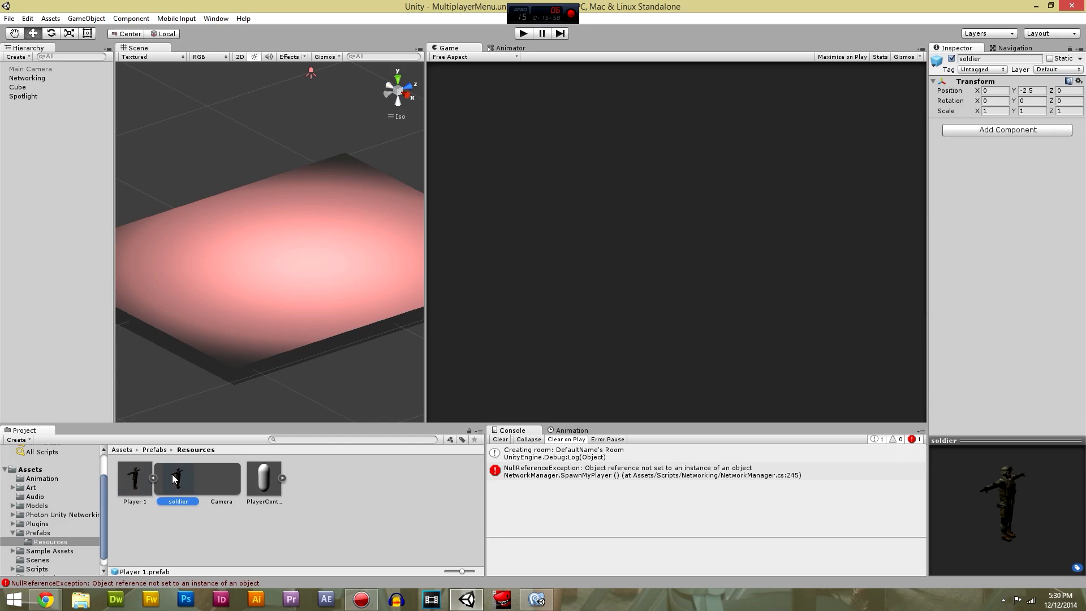
{"action": "left_click", "coordinate": [152, 488]}
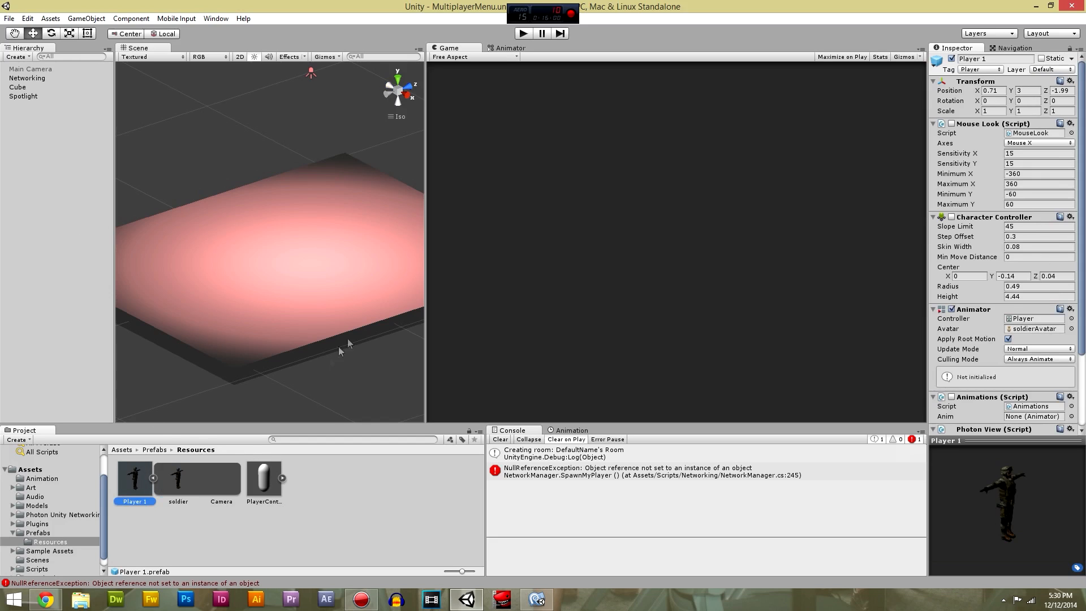
{"action": "left_click", "coordinate": [229, 482]}
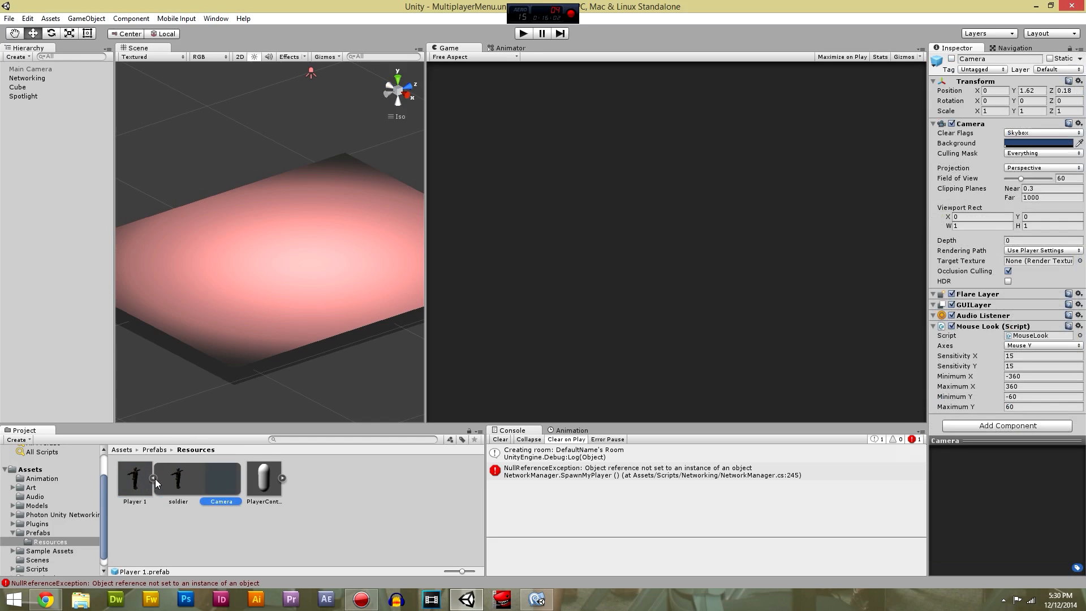
{"action": "left_click", "coordinate": [136, 480]}
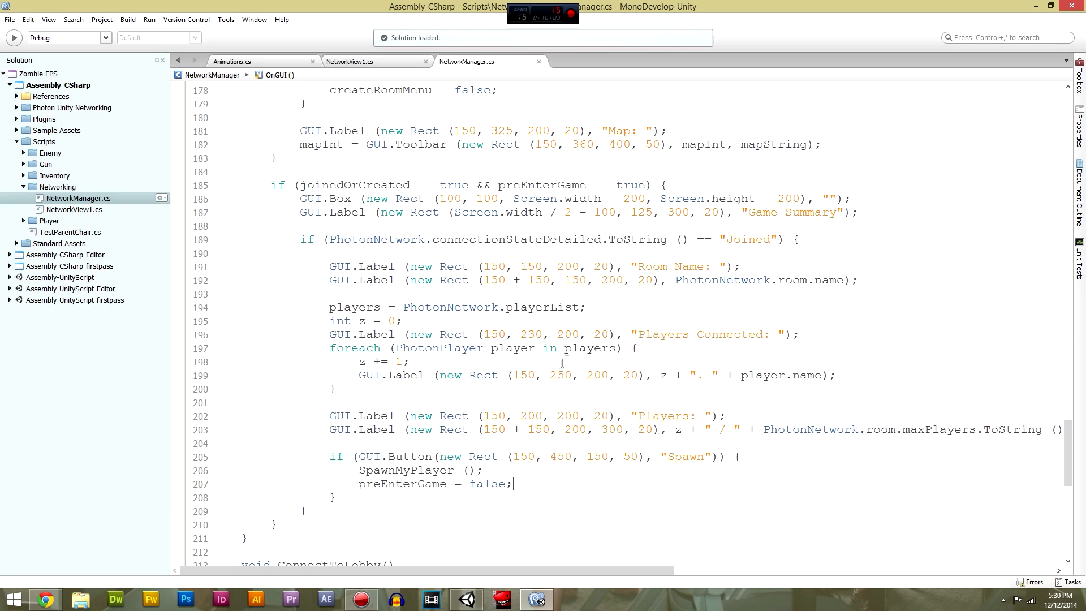
Examine the component and camera activation lines of SpawnMyPlayer in MonoDevelop against the console error in Unity.
{"action": "scroll", "coordinate": [563, 362], "scroll_direction": "down", "scroll_amount": 12}
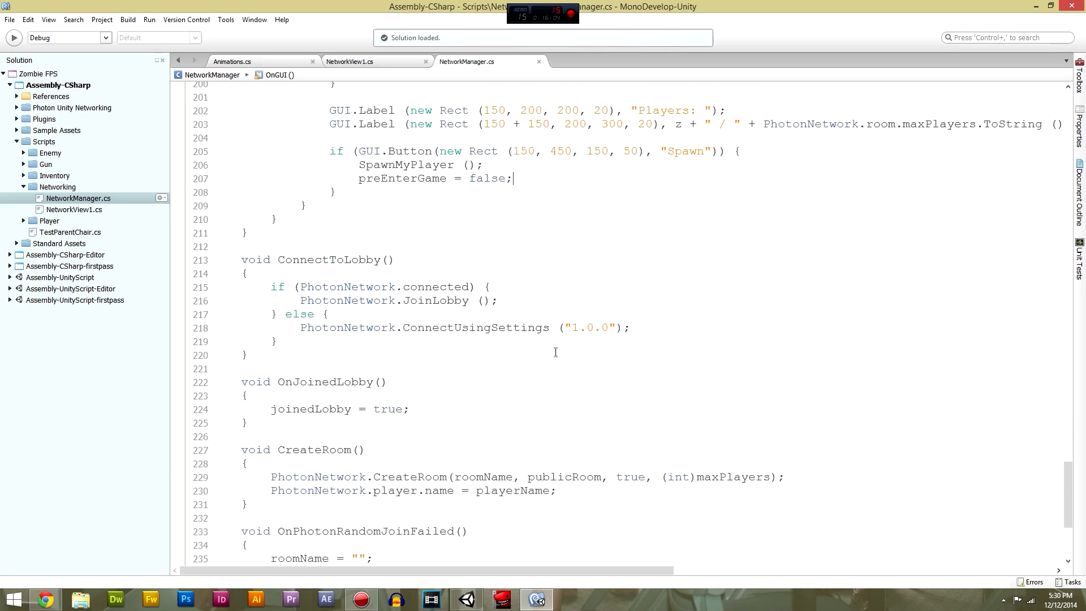
{"action": "left_click", "coordinate": [633, 491]}
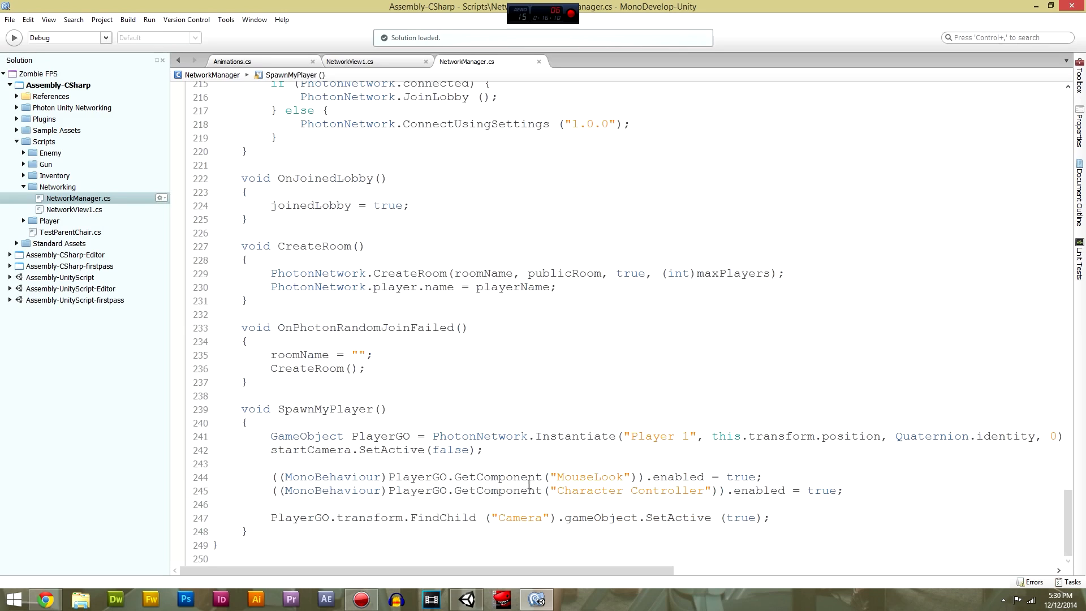
{"action": "left_click_drag", "start_coordinate": [271, 519], "coordinate": [443, 519]}
{"action": "left_click", "coordinate": [441, 536]}
{"action": "double_click", "coordinate": [444, 518]}
{"action": "left_click", "coordinate": [516, 517]}
{"action": "double_click", "coordinate": [520, 517]}
{"action": "left_click", "coordinate": [618, 518]}
{"action": "triple_click", "coordinate": [618, 518]}
{"action": "left_click", "coordinate": [700, 519]}
{"action": "key", "text": "alt+Tab"}
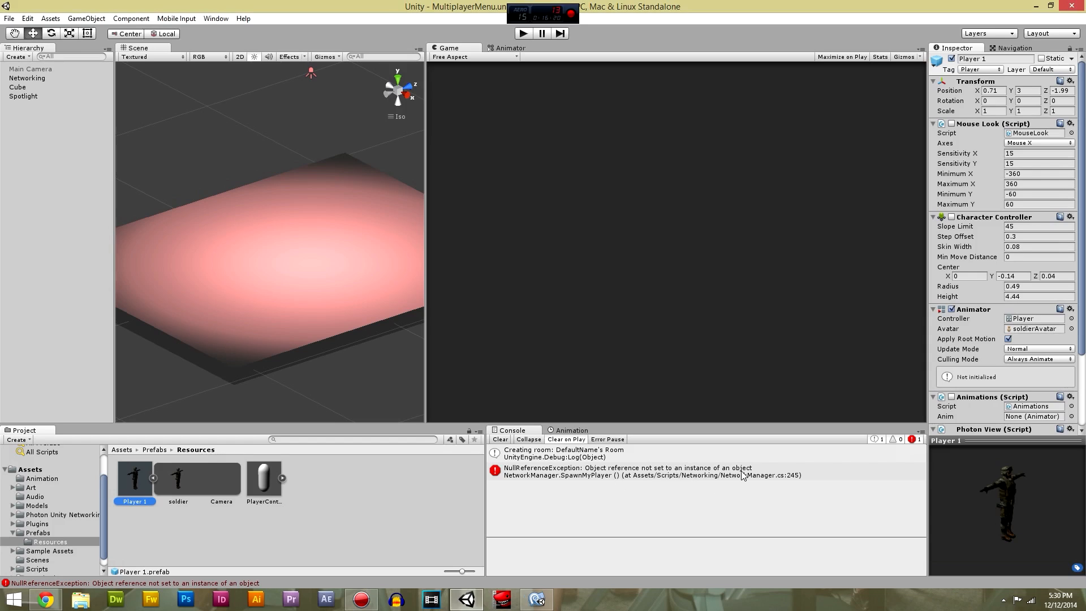
In MonoDevelop, delete the line enabling the Character Controller from SpawnMyPlayer and save the NetworkManager script.
{"action": "key", "text": "alt+Tab"}
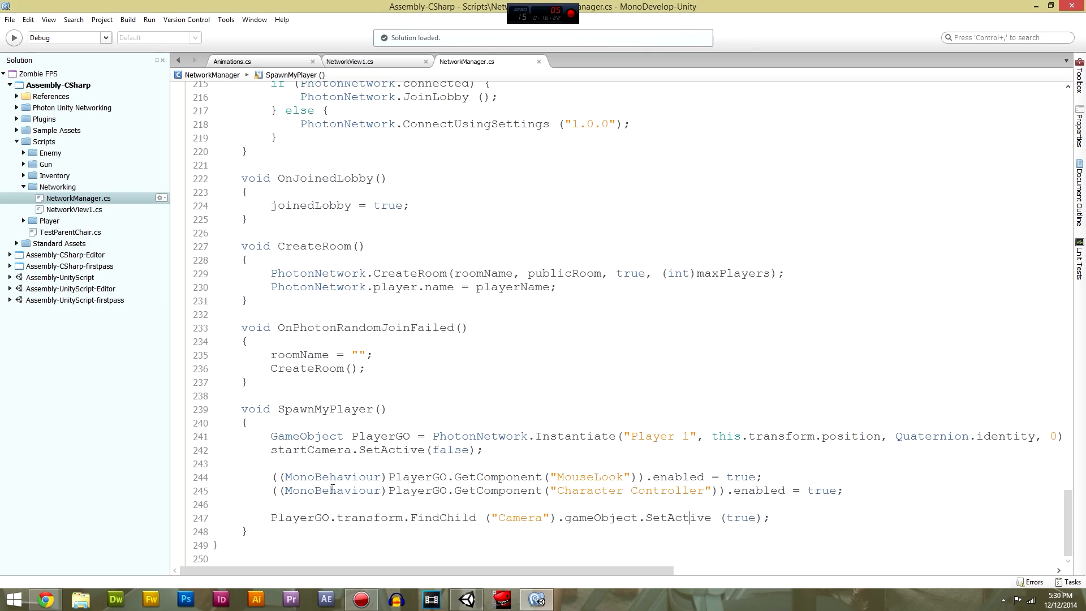
{"action": "left_click_drag", "start_coordinate": [857, 488], "coordinate": [824, 480]}
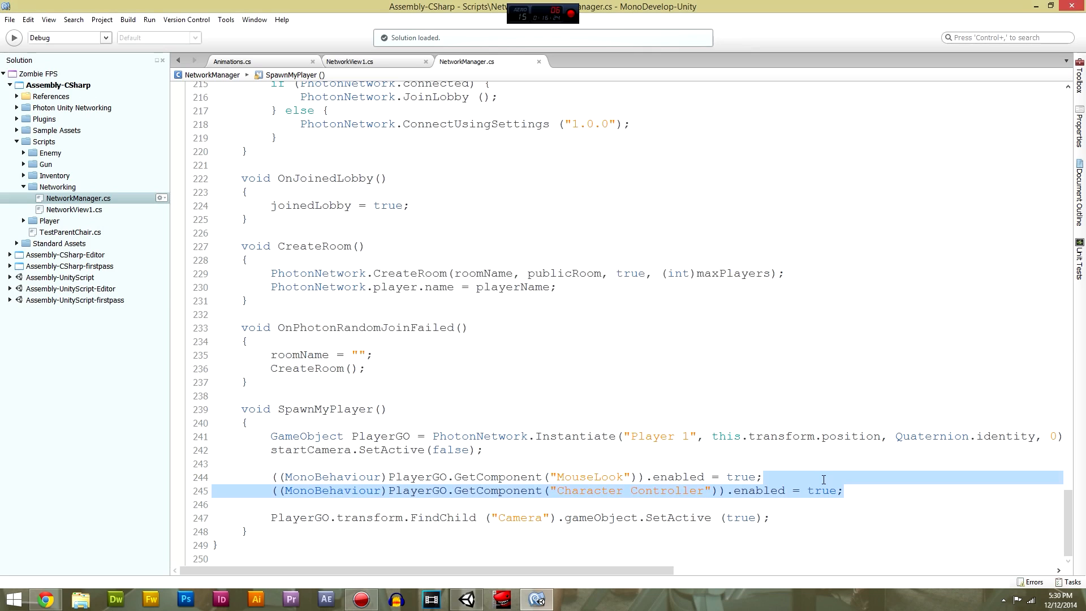
{"action": "key", "text": "Delete"}
{"action": "key", "text": "ctrl+s"}
In Unity, enable the Character Controller component on the Player 1 prefab and clear the console.
{"action": "key", "text": "alt+Tab"}
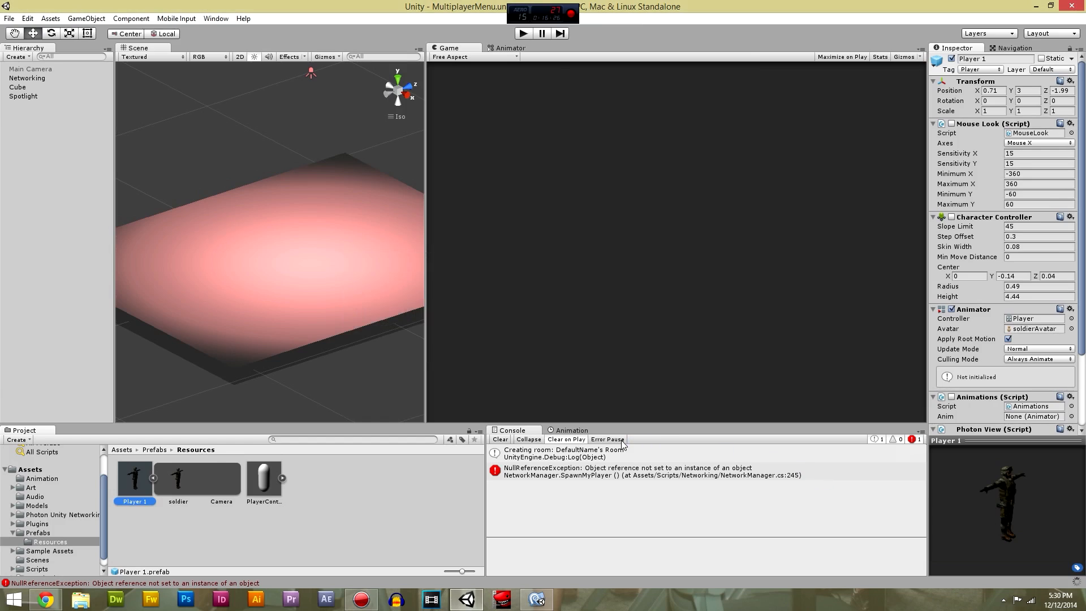
{"action": "left_click", "coordinate": [952, 217]}
{"action": "left_click", "coordinate": [501, 440]}
{"action": "left_click", "coordinate": [501, 439]}
Run the game in the editor, submit the default player name, and create and join a room with the default settings.
{"action": "left_click", "coordinate": [525, 35]}
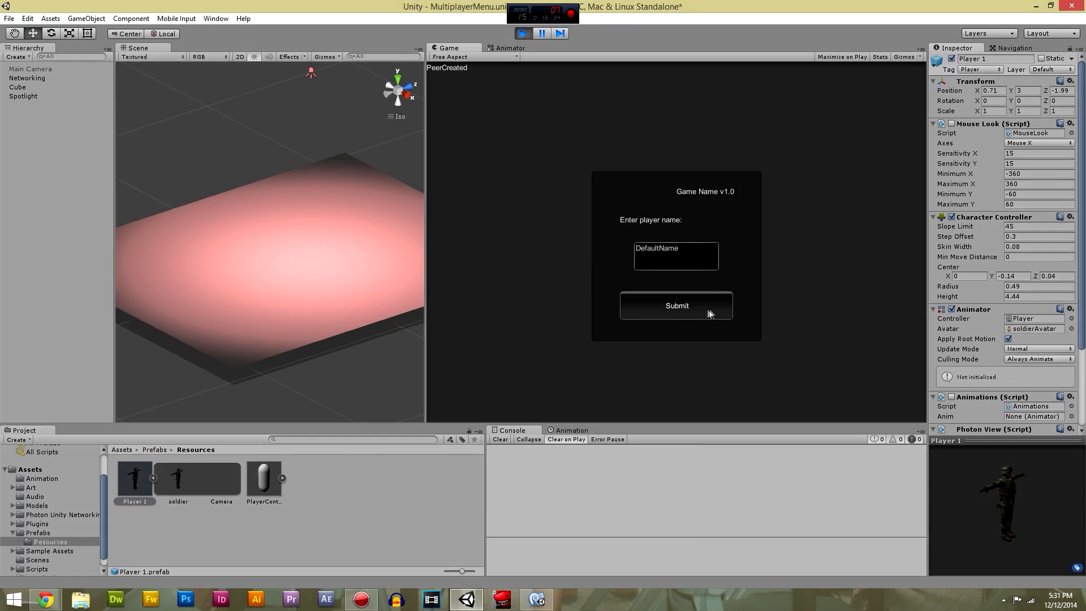
{"action": "left_click", "coordinate": [712, 310]}
{"action": "left_click", "coordinate": [676, 209]}
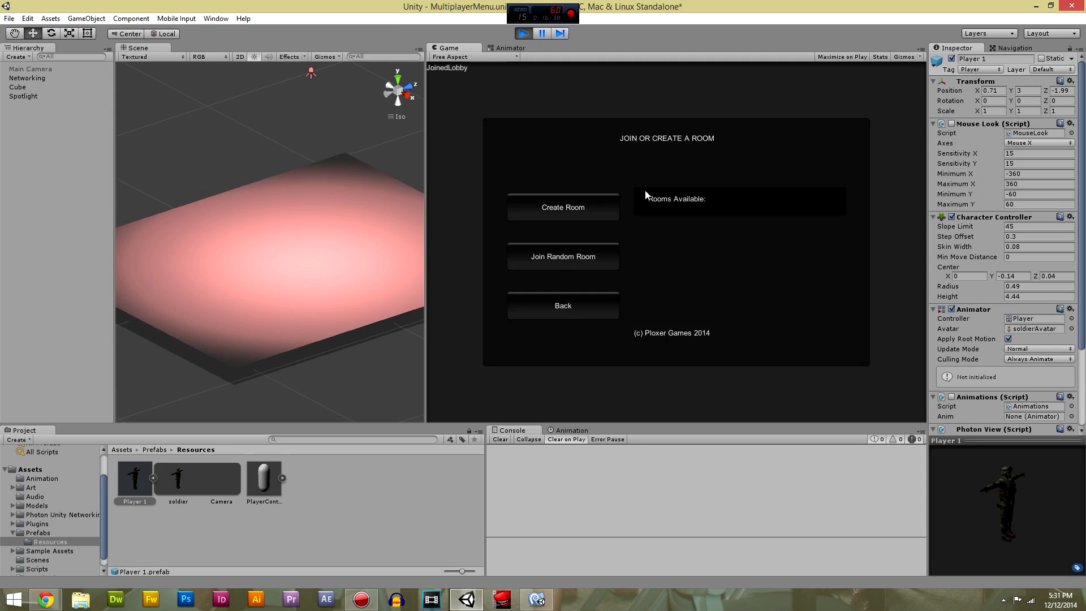
{"action": "left_click", "coordinate": [572, 215]}
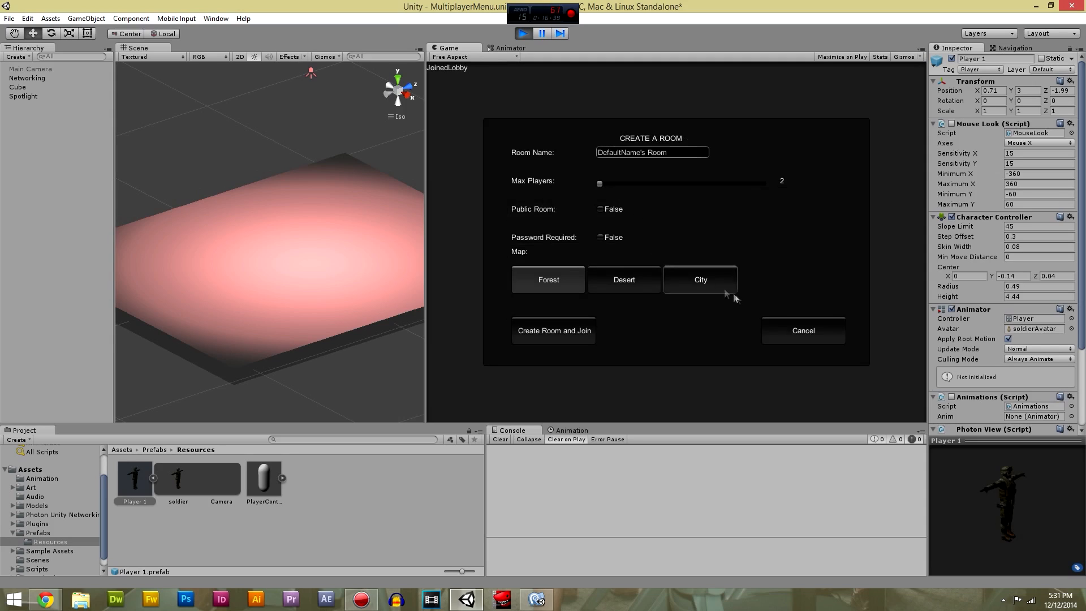
{"action": "left_click", "coordinate": [556, 329]}
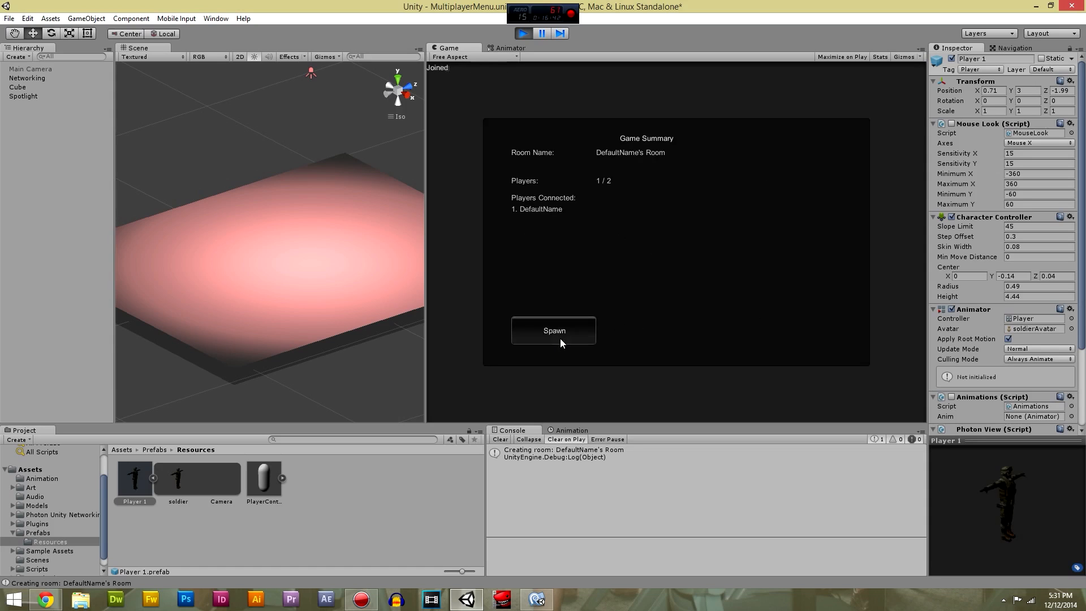
Spawn the player and walk it around the platform to test its movement and camera.
{"action": "left_click", "coordinate": [569, 333]}
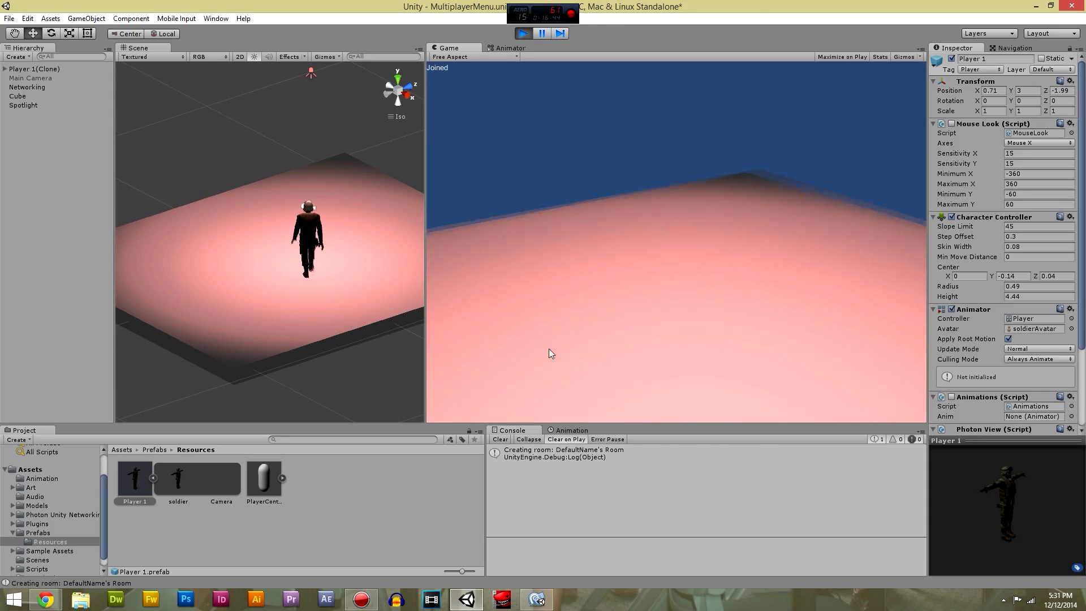
{"action": "key", "text": "w"}
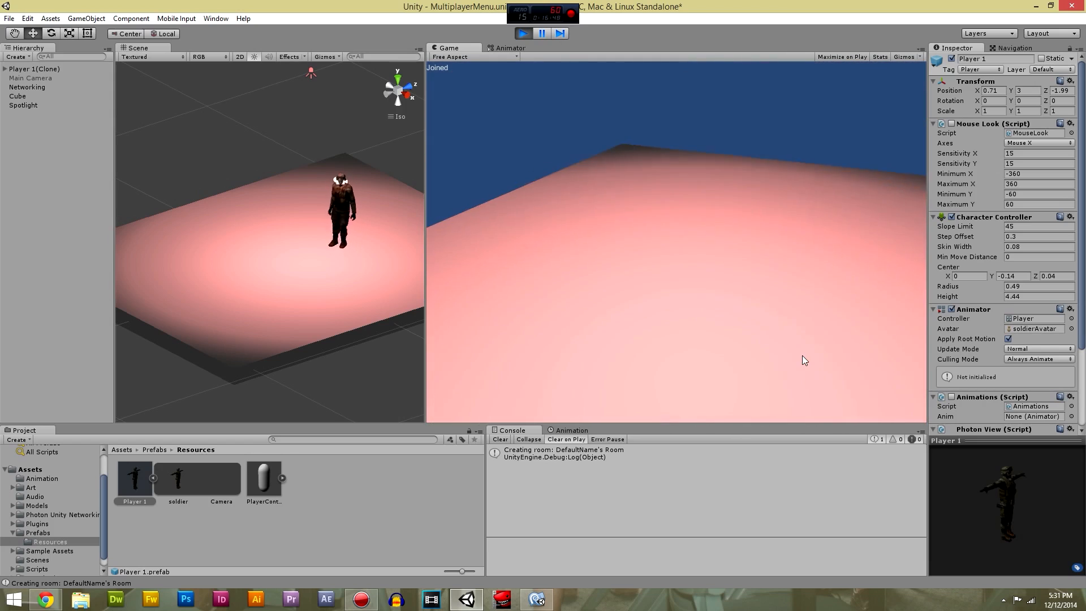
{"action": "key", "text": "w"}
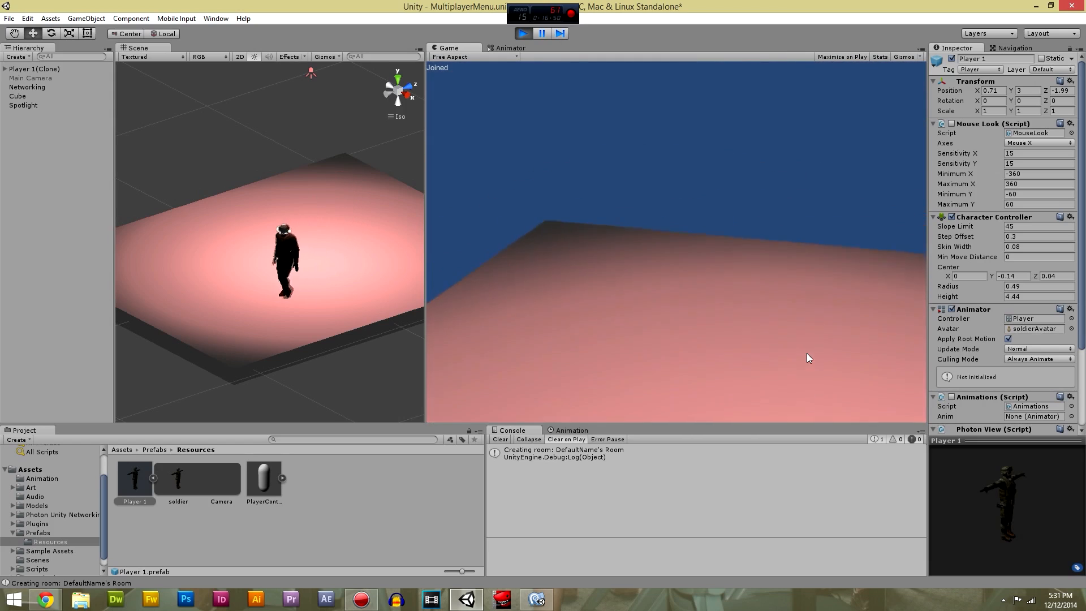
{"action": "key", "text": "w"}
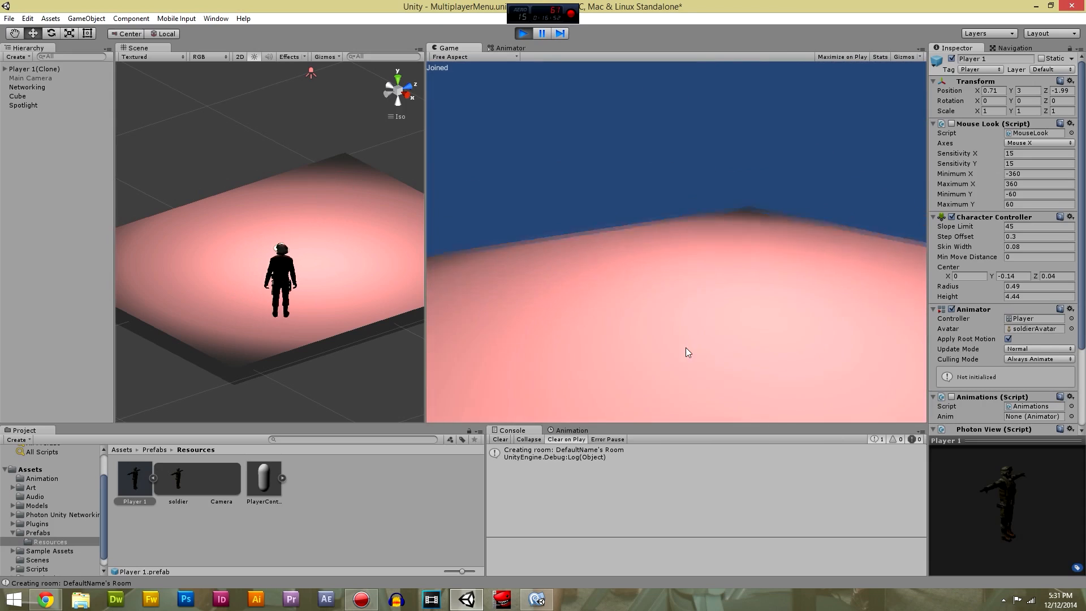
Build the project and launch the standalone game windowed at 1024 x 768 with Fantastic graphics quality.
{"action": "key", "text": "alt+Tab"}
{"action": "key", "text": "alt+Tab"}
{"action": "key", "text": "ctrl+b"}
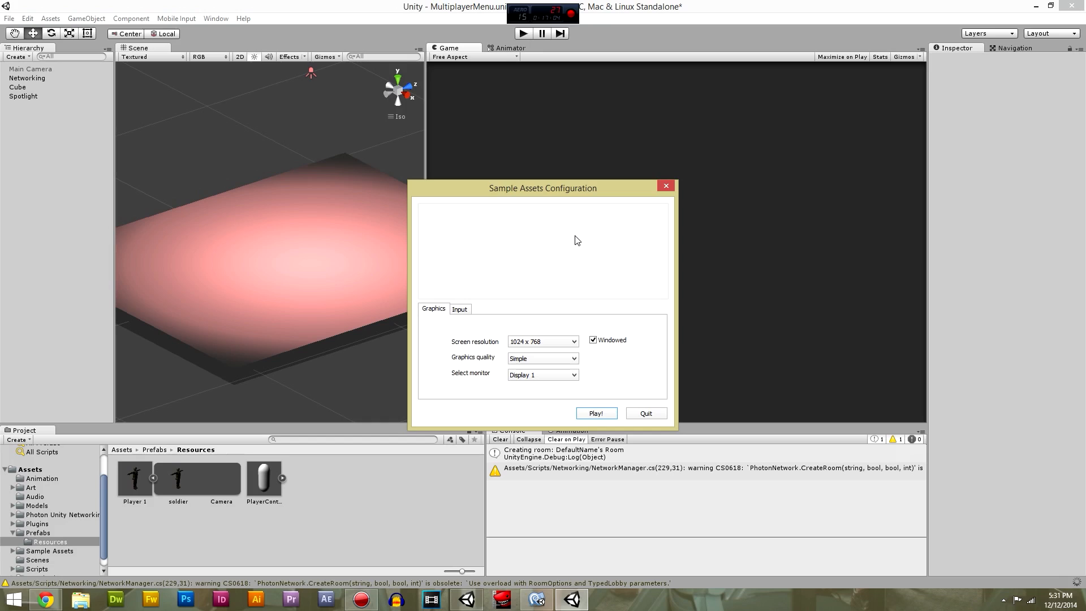
{"action": "left_click", "coordinate": [537, 360]}
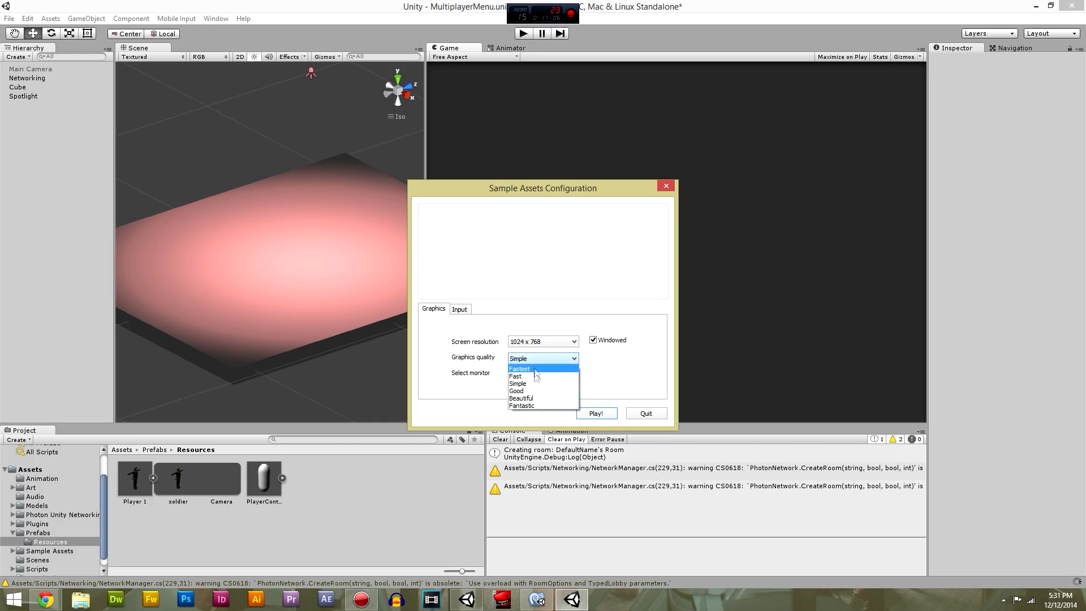
{"action": "left_click", "coordinate": [527, 406]}
{"action": "left_click", "coordinate": [596, 414]}
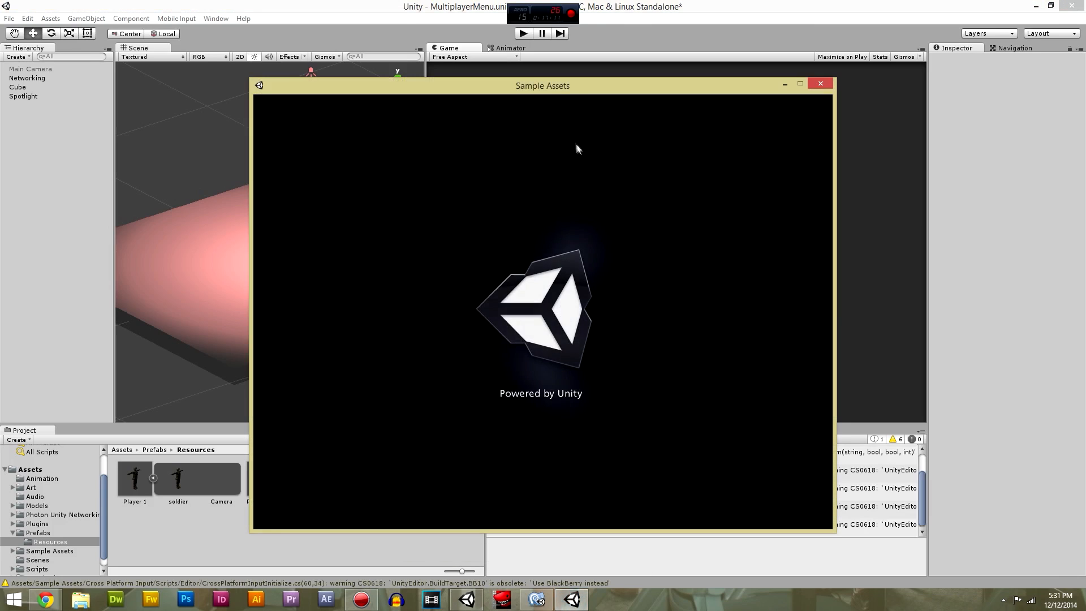
Move the standalone game window aside, submit the default player name and start play in Network mode.
{"action": "left_click_drag", "start_coordinate": [559, 89], "coordinate": [335, 113]}
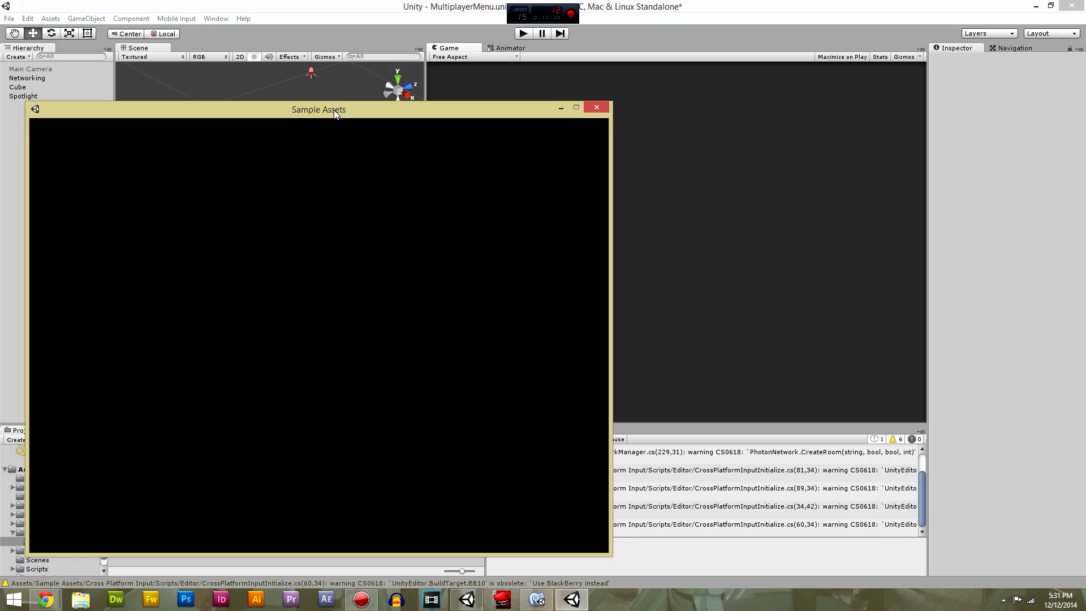
{"action": "left_click", "coordinate": [356, 404]}
{"action": "left_click", "coordinate": [347, 306]}
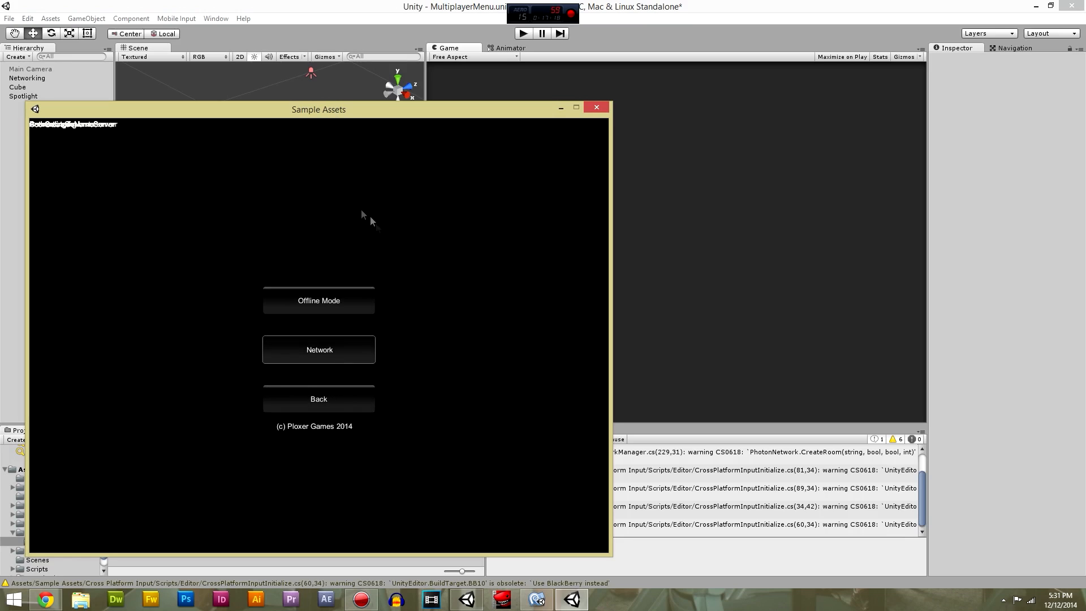
{"action": "left_click", "coordinate": [319, 350]}
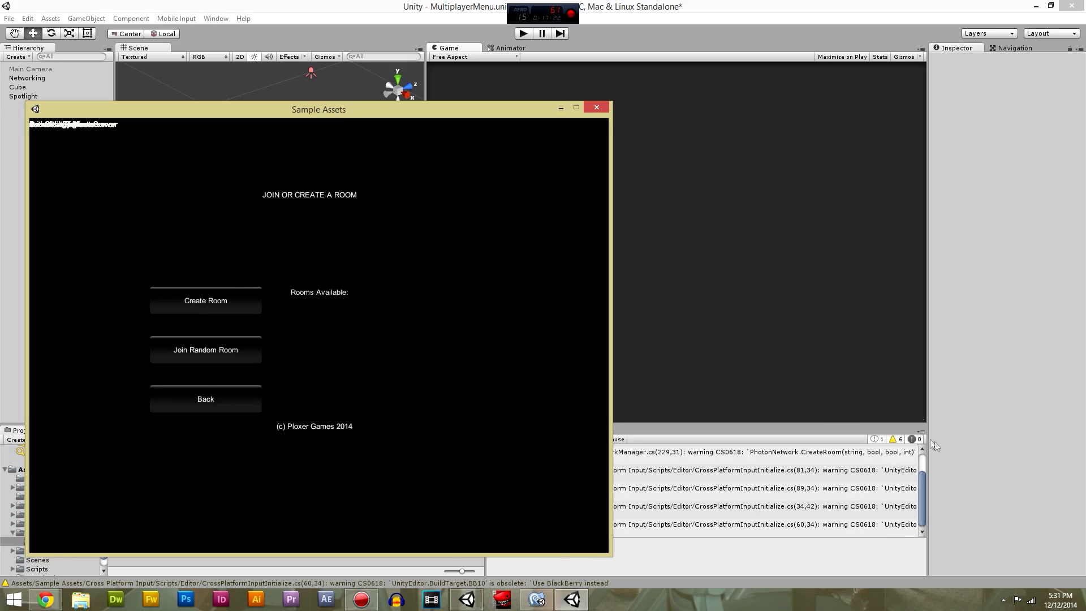
Create and join a public room for two players in the standalone game.
{"action": "left_click", "coordinate": [206, 301]}
{"action": "left_click", "coordinate": [203, 265]}
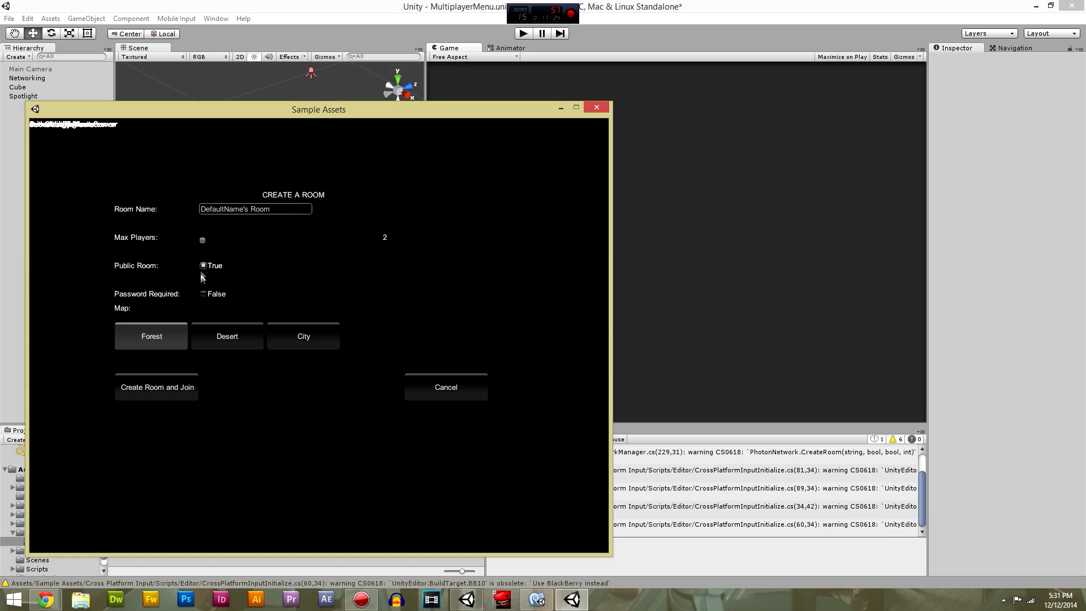
{"action": "left_click", "coordinate": [162, 389]}
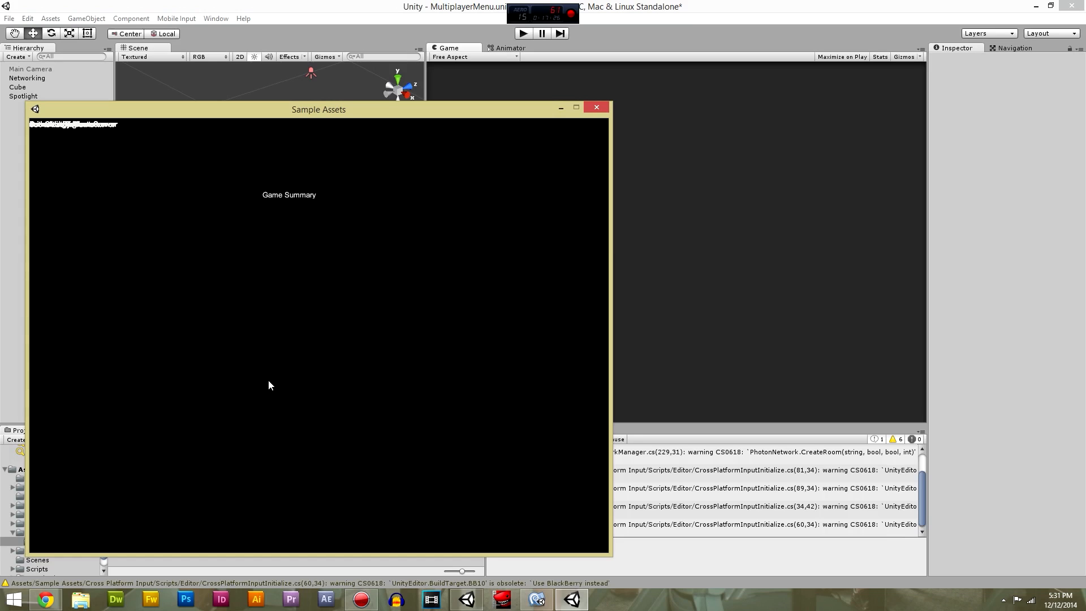
Run the game in the Unity editor, submit the default player name and connect in Network mode.
{"action": "left_click", "coordinate": [899, 218]}
{"action": "left_click", "coordinate": [523, 33]}
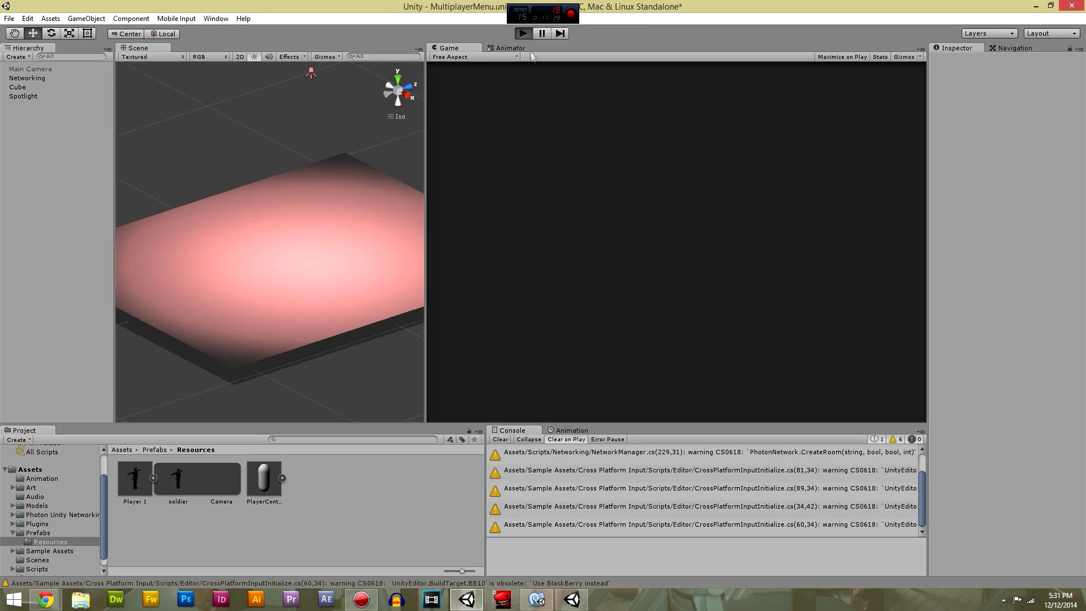
{"action": "left_click", "coordinate": [675, 304]}
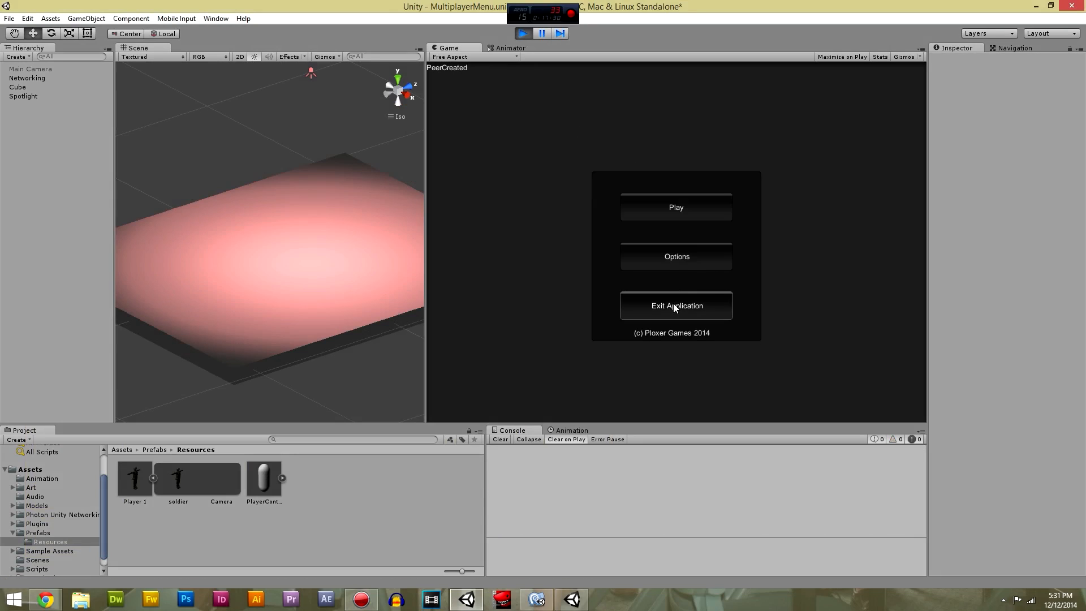
{"action": "left_click", "coordinate": [677, 212]}
{"action": "left_click", "coordinate": [689, 264]}
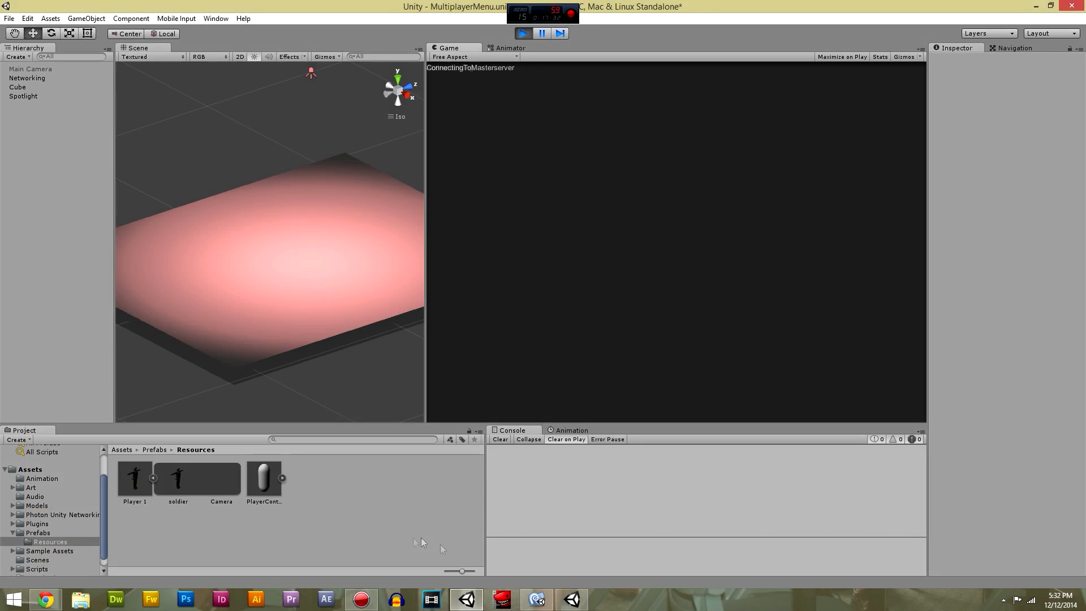
Check the standalone game's room summary and join the available DefaultName's Room from the editor's game.
{"action": "left_click", "coordinate": [572, 599]}
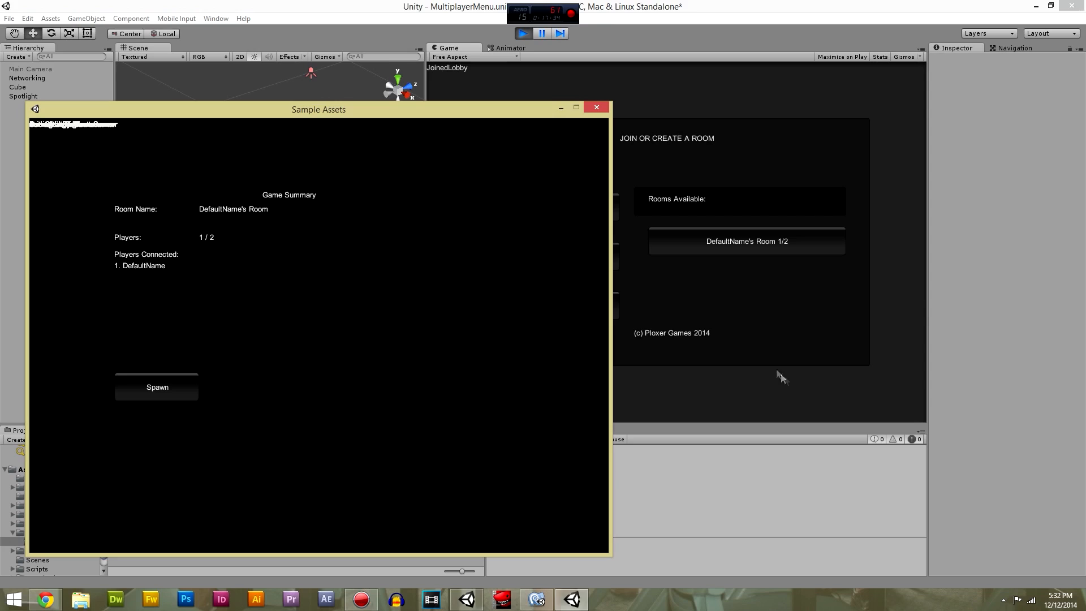
{"action": "left_click", "coordinate": [778, 372]}
{"action": "left_click", "coordinate": [728, 243]}
Switch to the standalone game, spawn its player and walk it forward.
{"action": "mouse_move", "coordinate": [568, 602]}
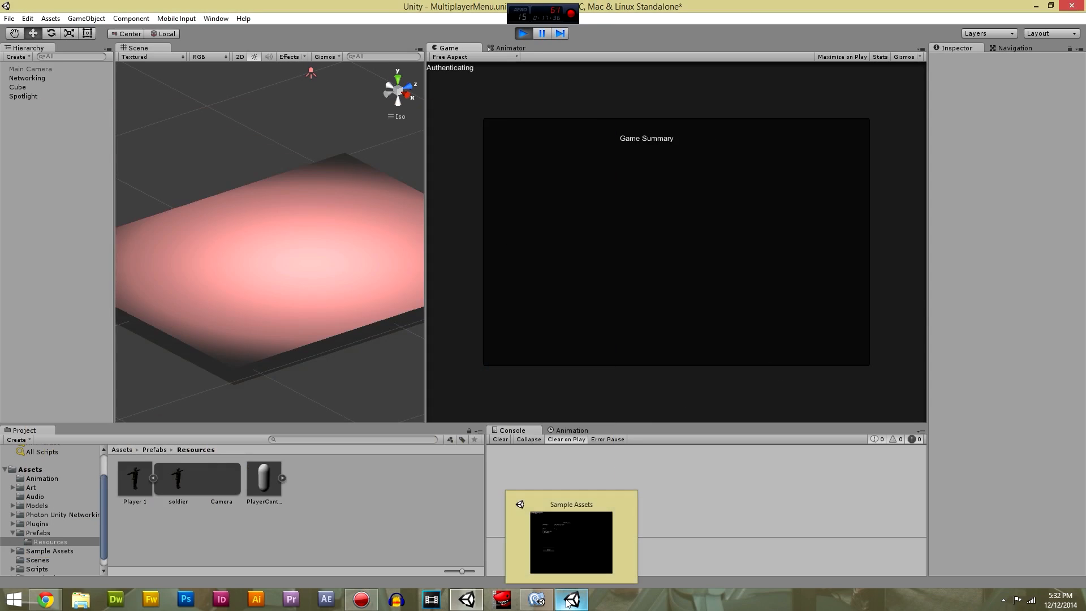
{"action": "left_click", "coordinate": [567, 563]}
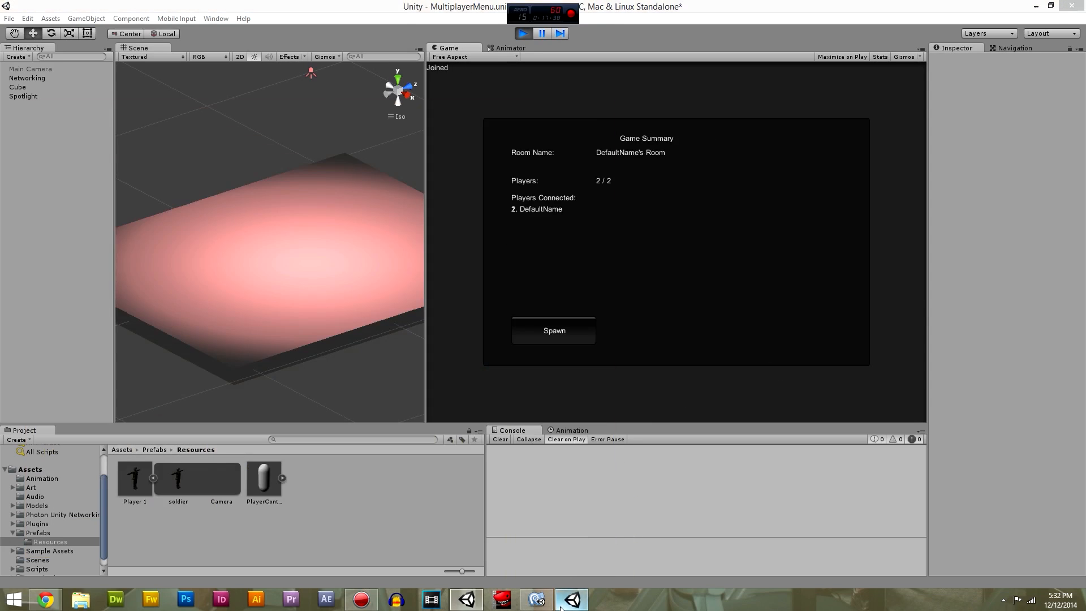
{"action": "left_click", "coordinate": [157, 387]}
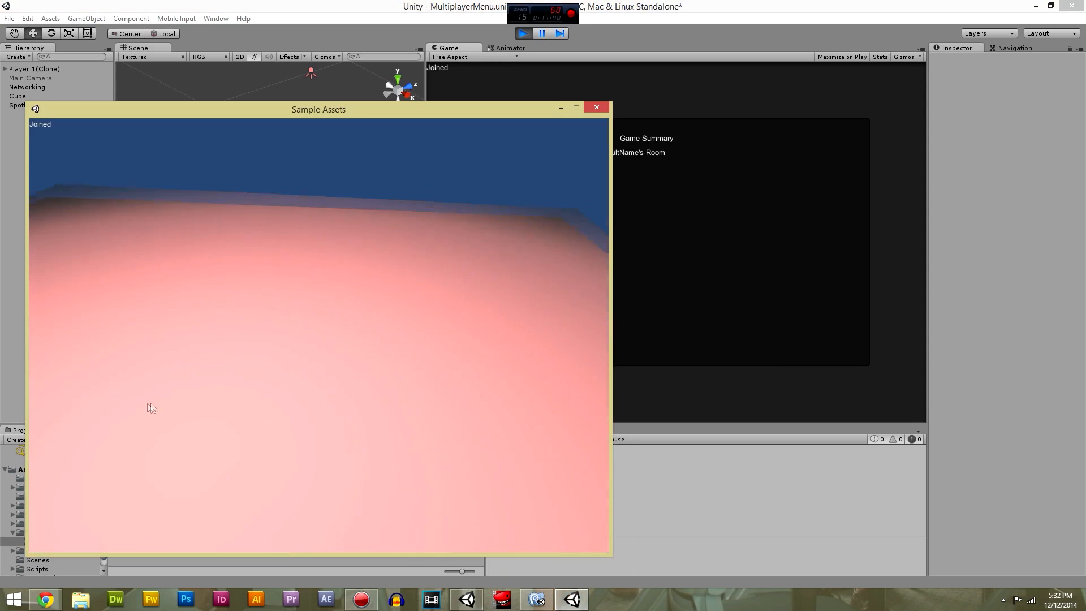
{"action": "key", "text": "w"}
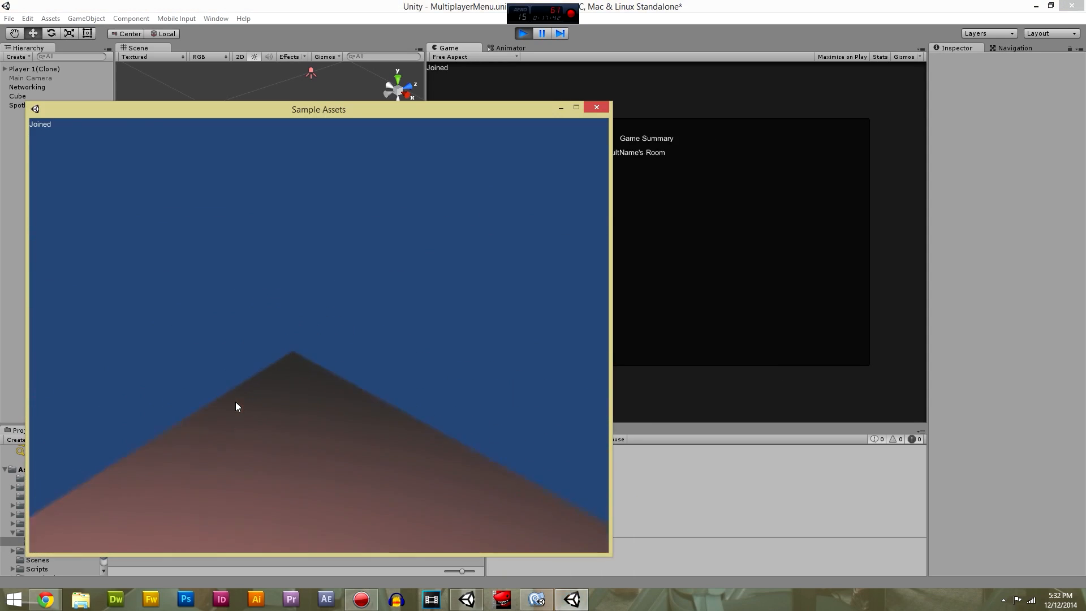
In the Unity editor's game, spawn the second player and walk it until the other soldier is in view.
{"action": "key", "text": "alt+Tab"}
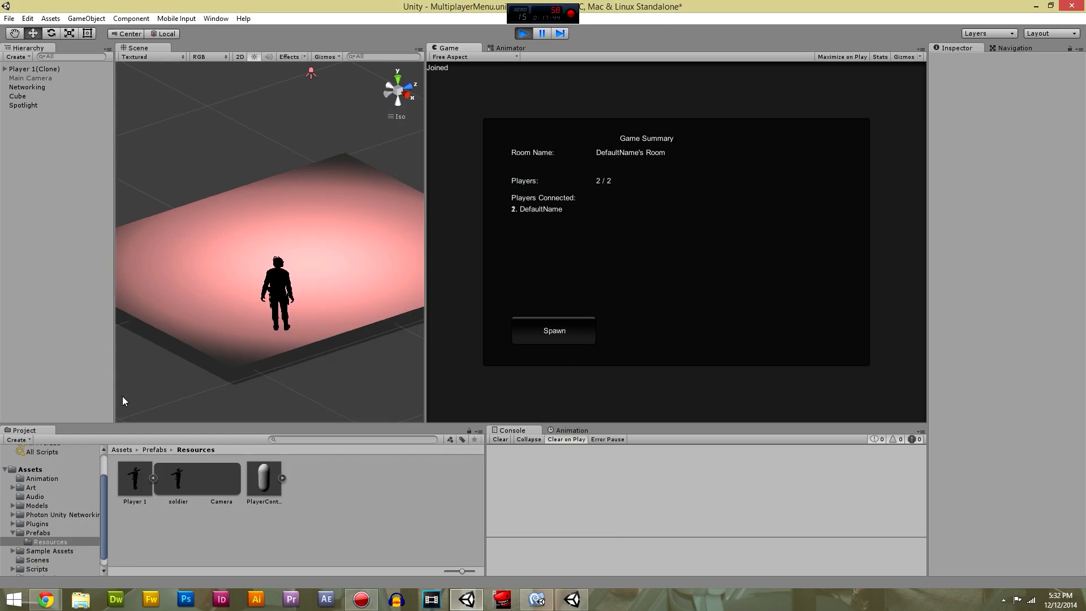
{"action": "left_click", "coordinate": [535, 335]}
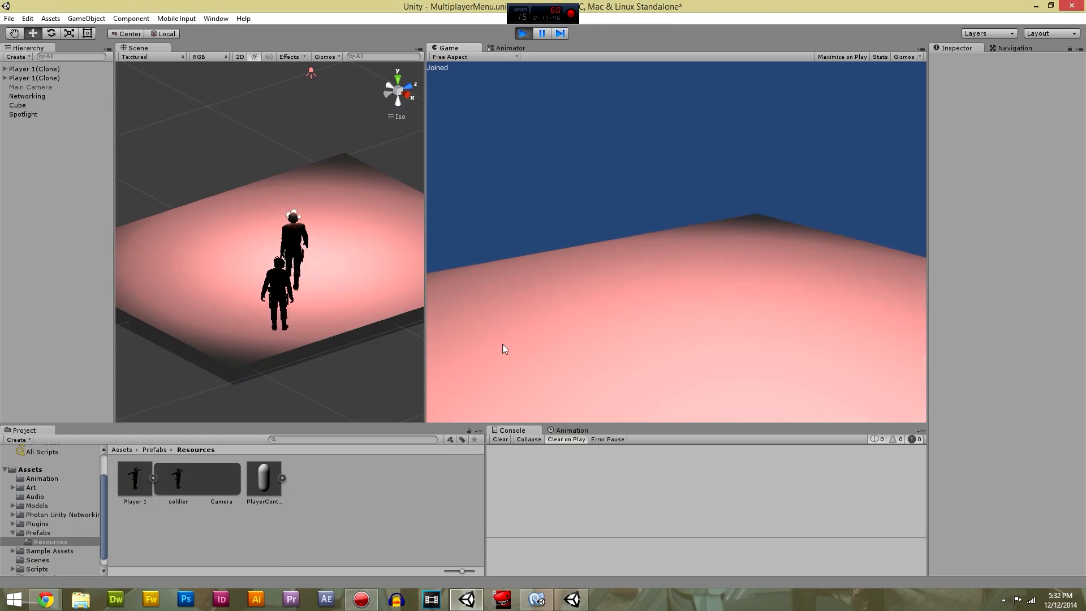
{"action": "key", "text": "w"}
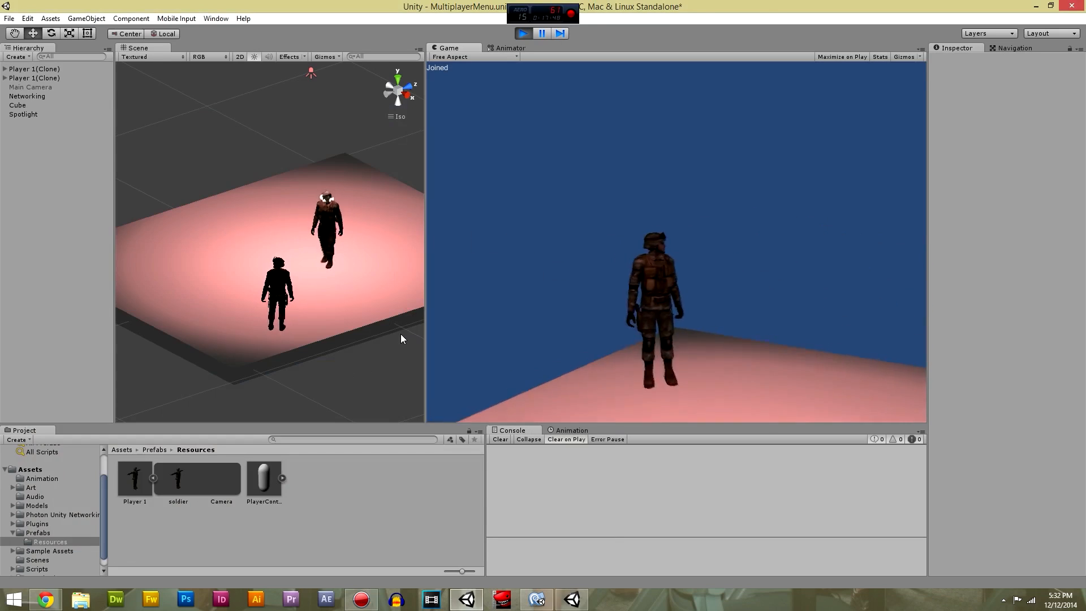
{"action": "key", "text": "w"}
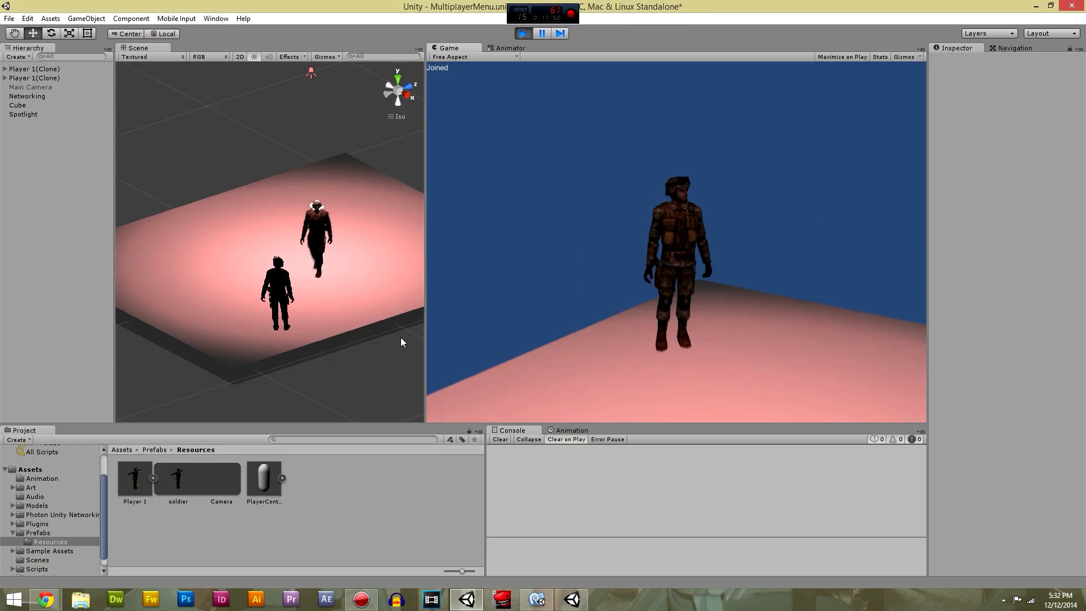
Walk and turn the standalone game's player while watching how it moves in the editor's view.
{"action": "key", "text": "alt+Tab"}
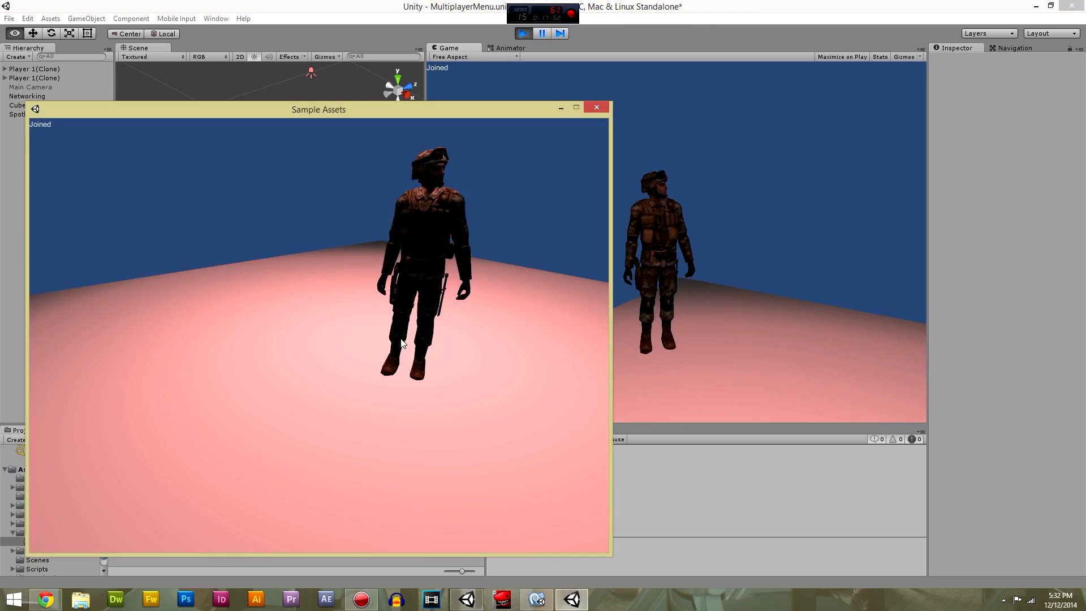
{"action": "key", "text": "w"}
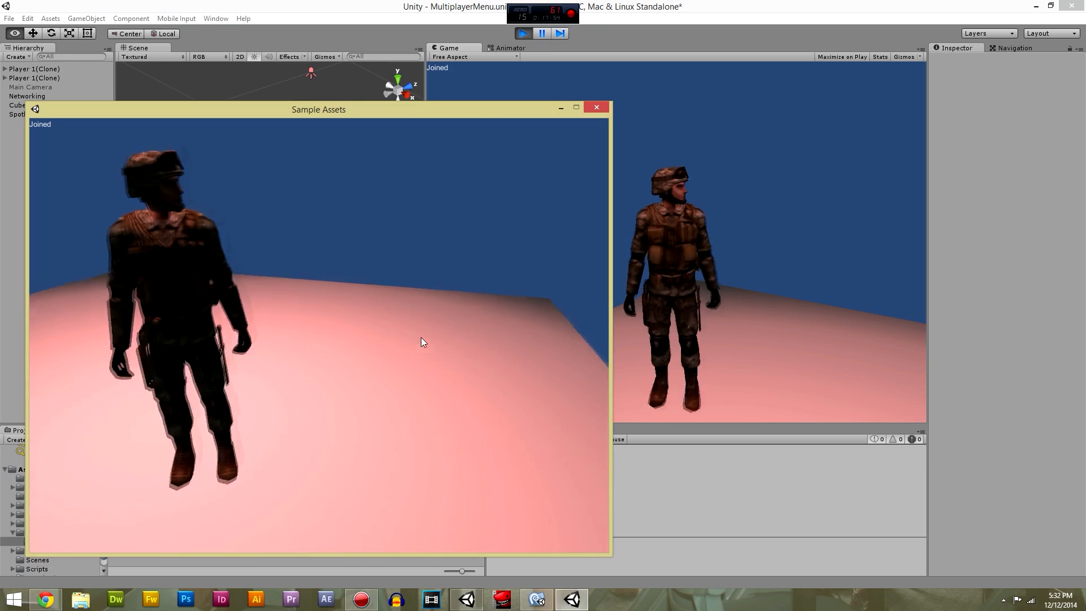
{"action": "key", "text": "w"}
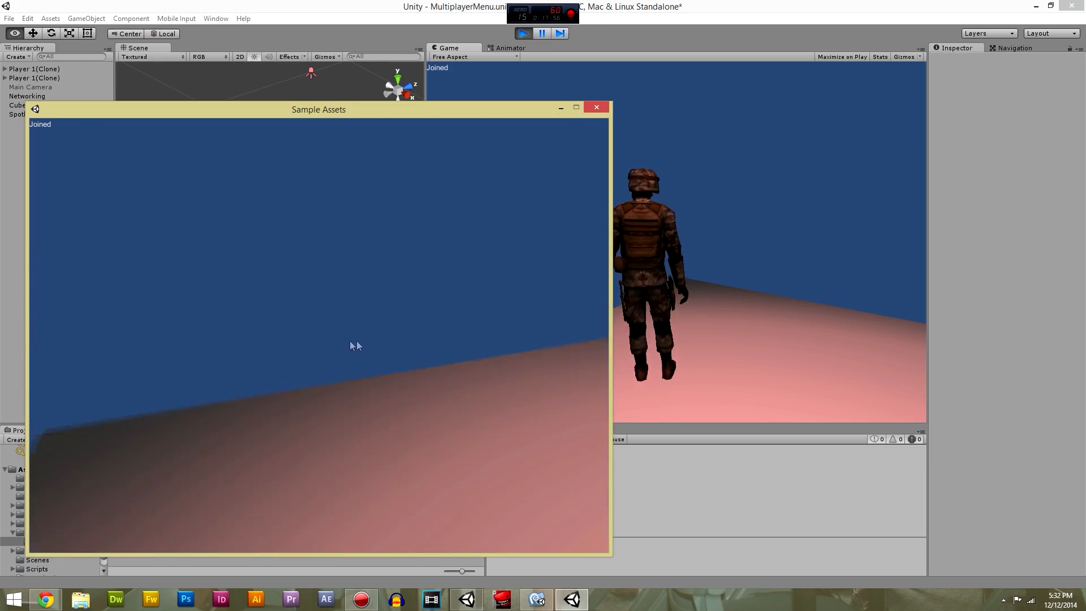
{"action": "key", "text": "w"}
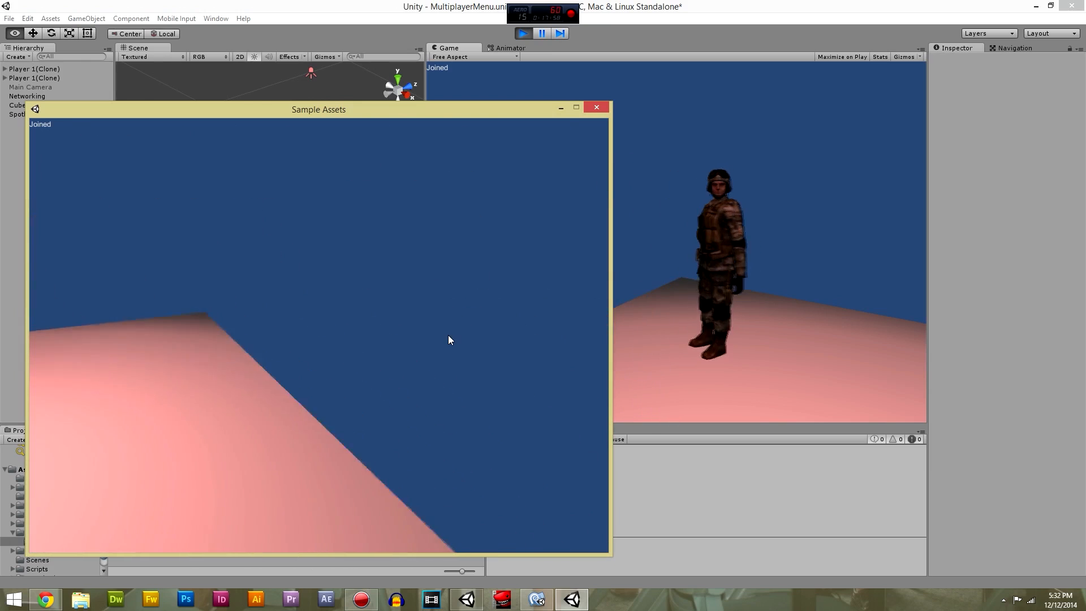
Stop the editor's play mode and close the running standalone game.
{"action": "key", "text": "w"}
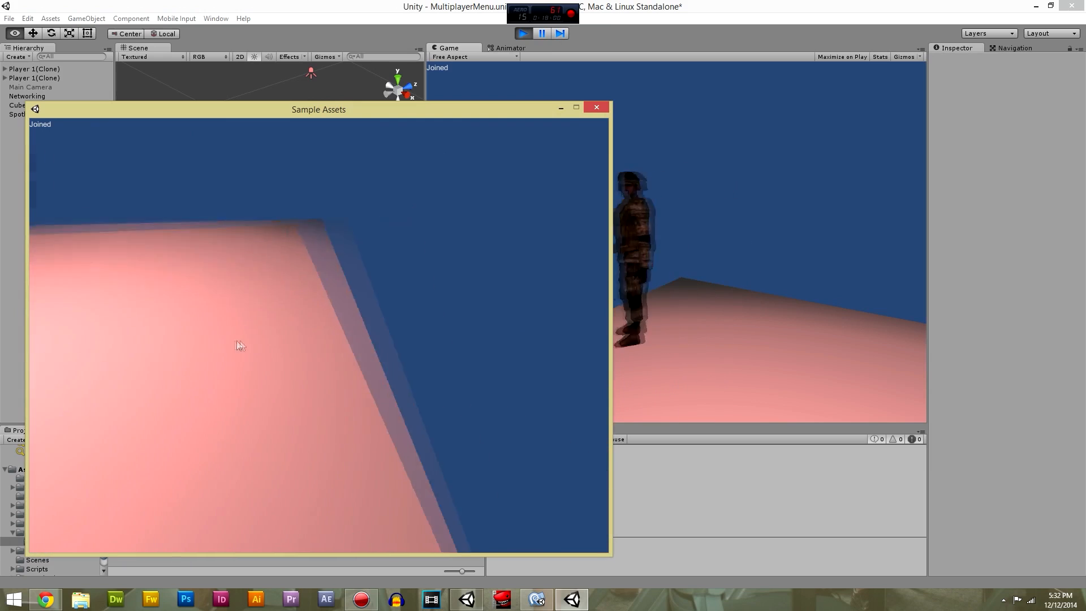
{"action": "left_click", "coordinate": [523, 33]}
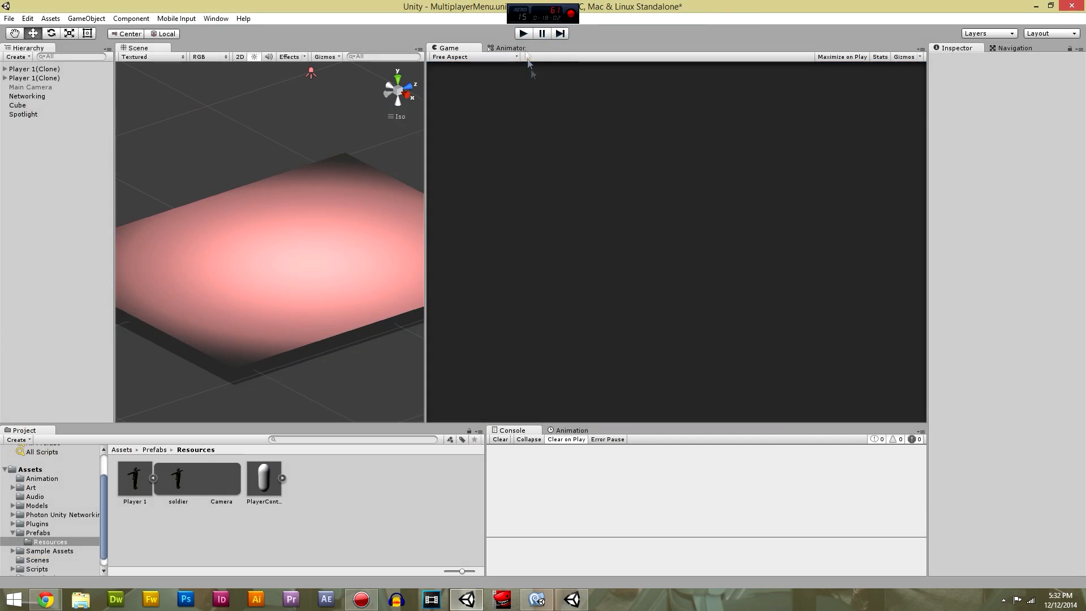
{"action": "right_click", "coordinate": [585, 595]}
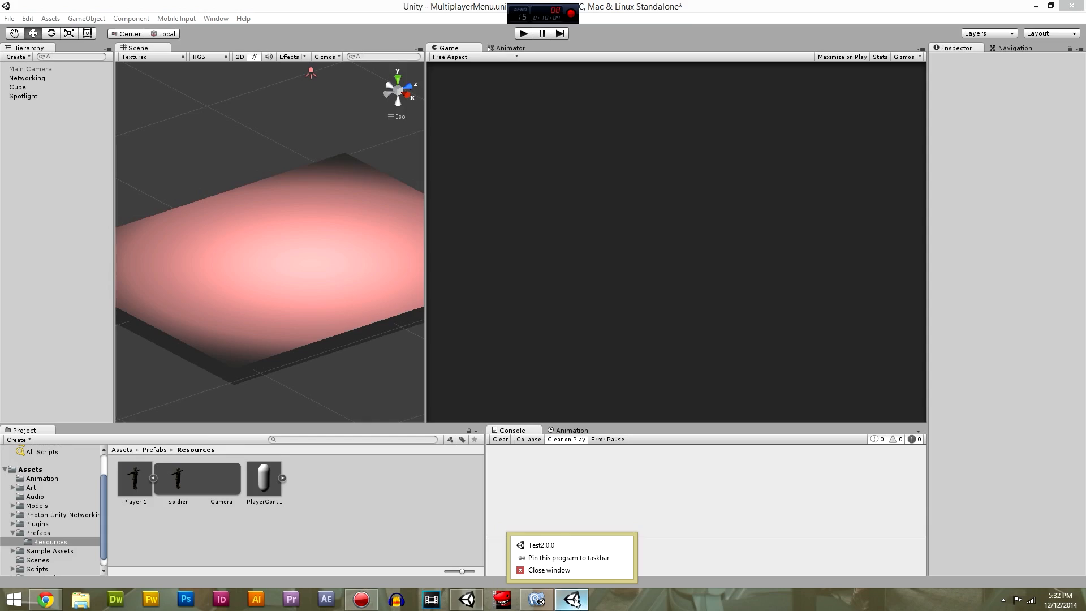
{"action": "left_click", "coordinate": [567, 573]}
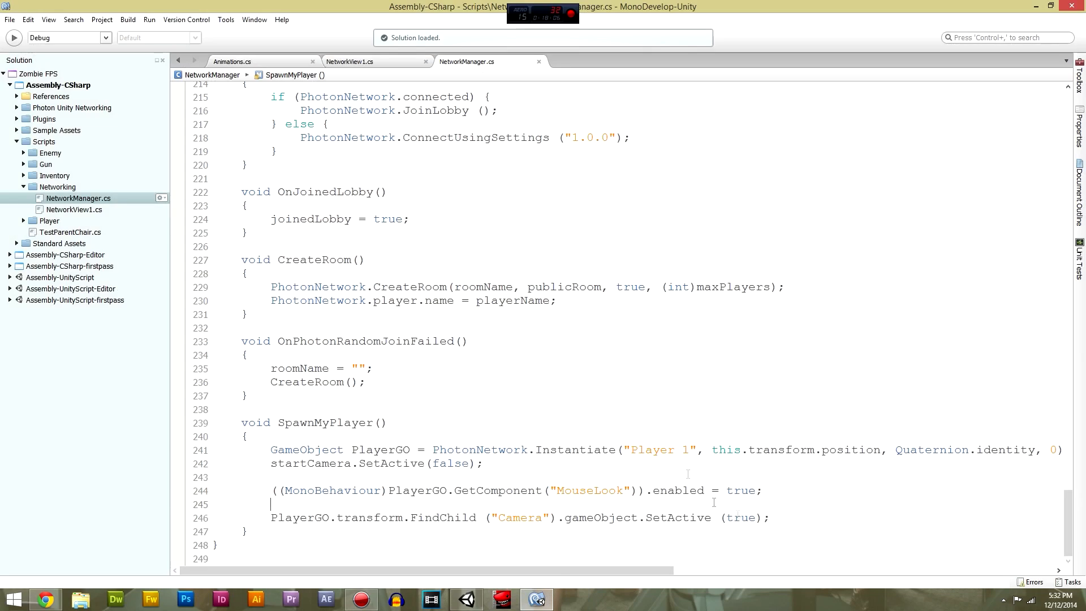
In NetworkView1.cs, move the Speed and Direction anim.SetFloat lines from the isMine branch to the end of Update, below the if/else, and save.
{"action": "scroll", "coordinate": [534, 277], "scroll_direction": "up", "scroll_amount": 5}
{"action": "scroll", "coordinate": [534, 277], "scroll_direction": "down", "scroll_amount": 5}
{"action": "scroll", "coordinate": [534, 276], "scroll_direction": "up", "scroll_amount": 5}
{"action": "scroll", "coordinate": [535, 277], "scroll_direction": "down", "scroll_amount": 5}
{"action": "left_click", "coordinate": [350, 62]}
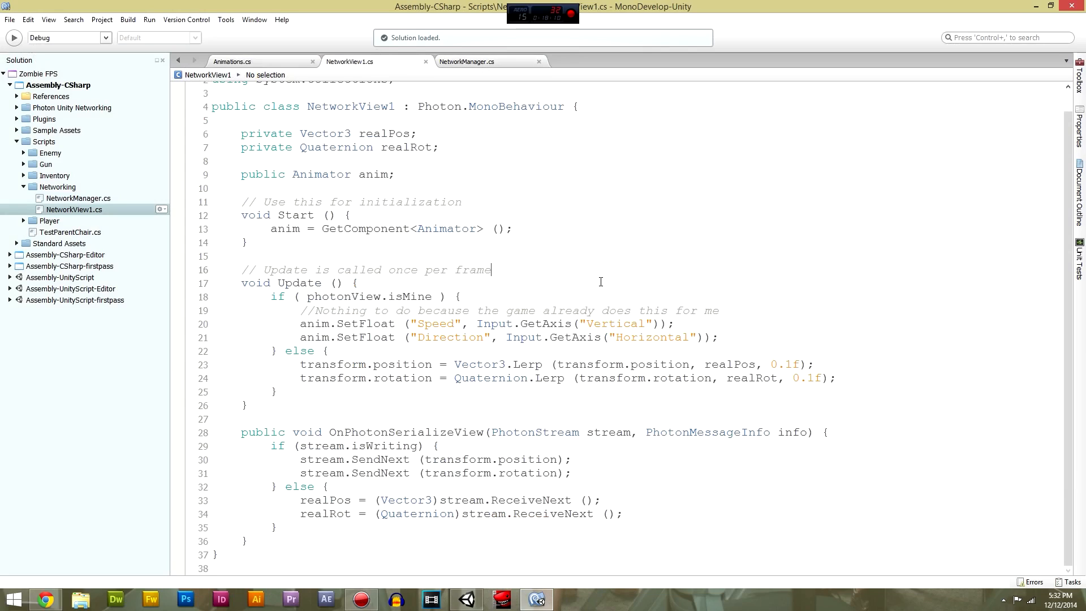
{"action": "left_click_drag", "start_coordinate": [719, 331], "coordinate": [302, 326]}
{"action": "key", "text": "ctrl+c"}
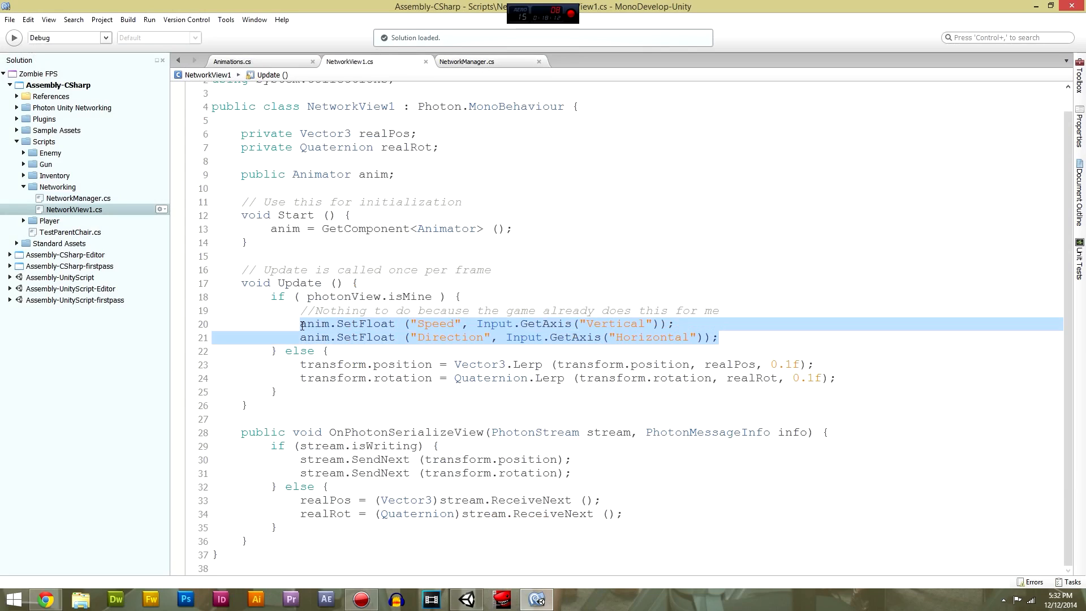
{"action": "key", "text": "BackSpace"}
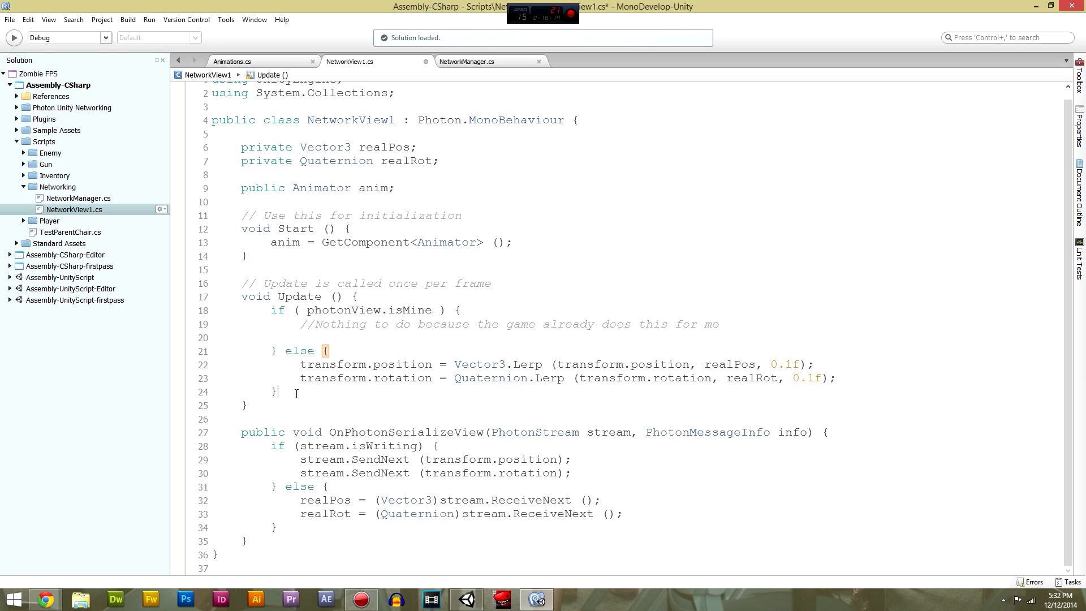
{"action": "key", "text": "Return"}
{"action": "key", "text": "Return"}
{"action": "key", "text": "ctrl+v"}
{"action": "key", "text": "ctrl+s"}
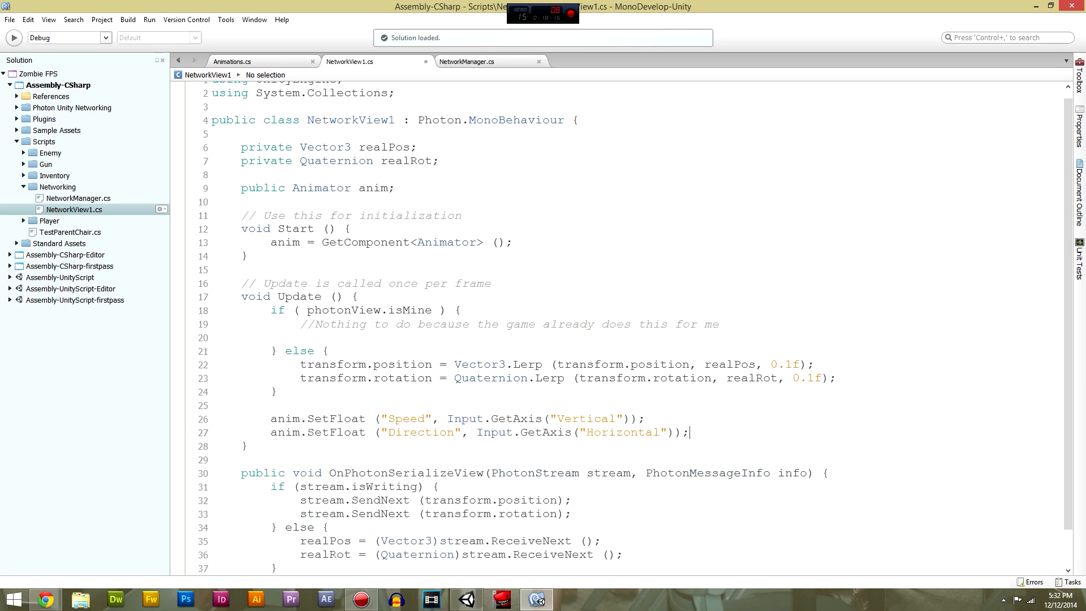
Switch to Unity, build and run the standalone game windowed at 1024 x 768 with Fantastic quality, and place its window beside the editor's game view.
{"action": "key", "text": "alt+Tab"}
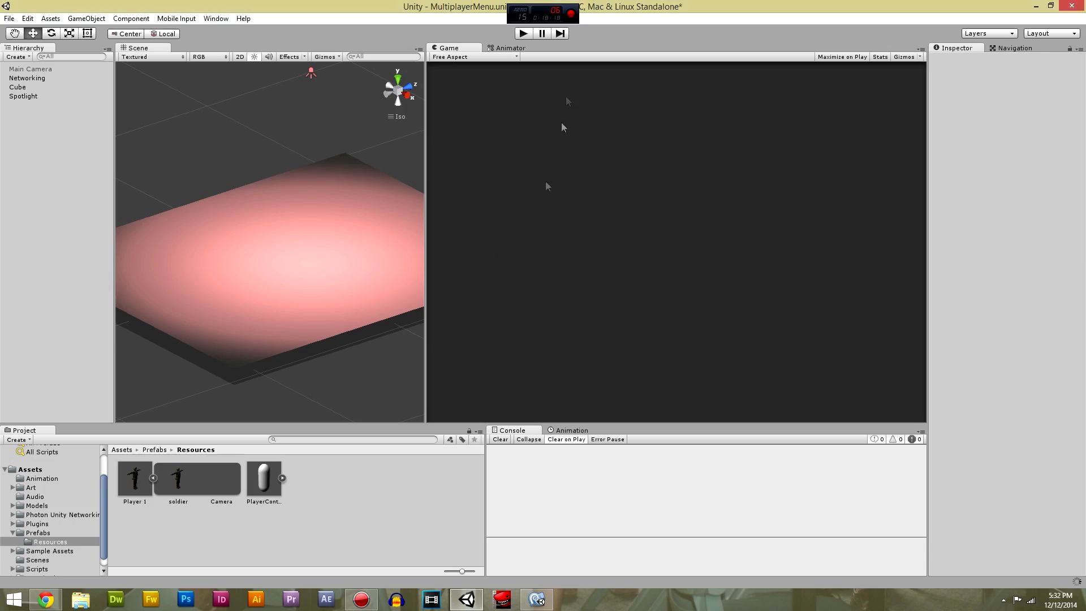
{"action": "left_click", "coordinate": [522, 34]}
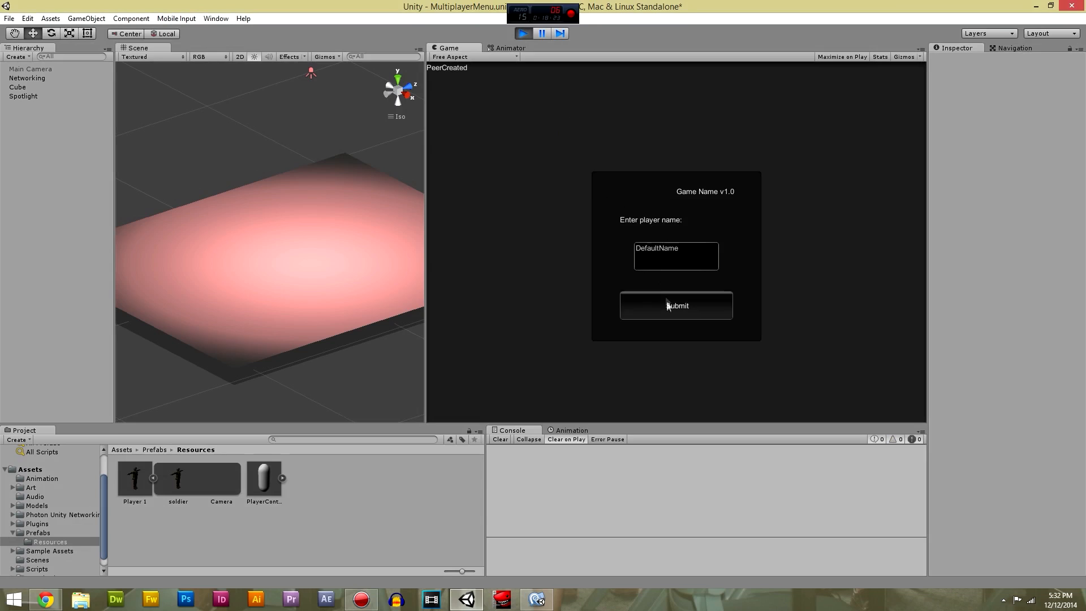
{"action": "left_click", "coordinate": [669, 303]}
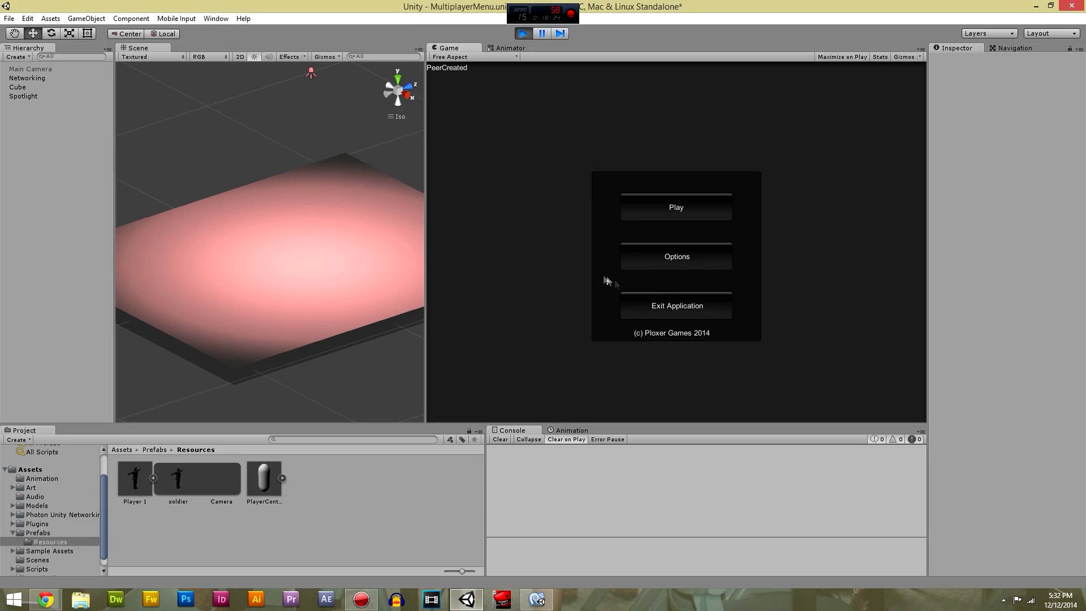
{"action": "key", "text": "ctrl+b"}
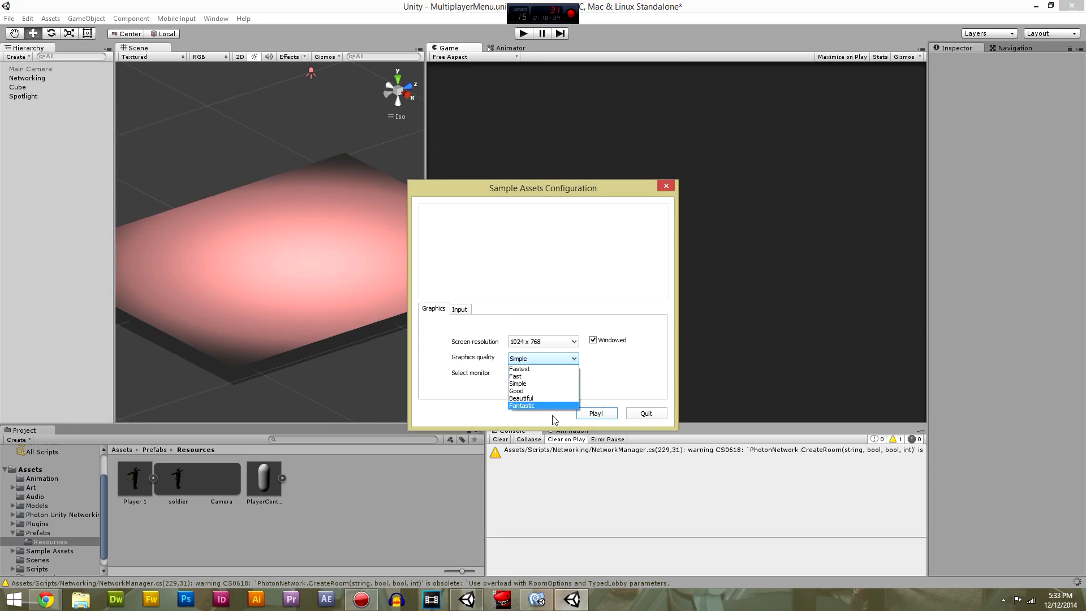
{"action": "left_click", "coordinate": [579, 415]}
{"action": "left_click_drag", "start_coordinate": [589, 92], "coordinate": [396, 133]}
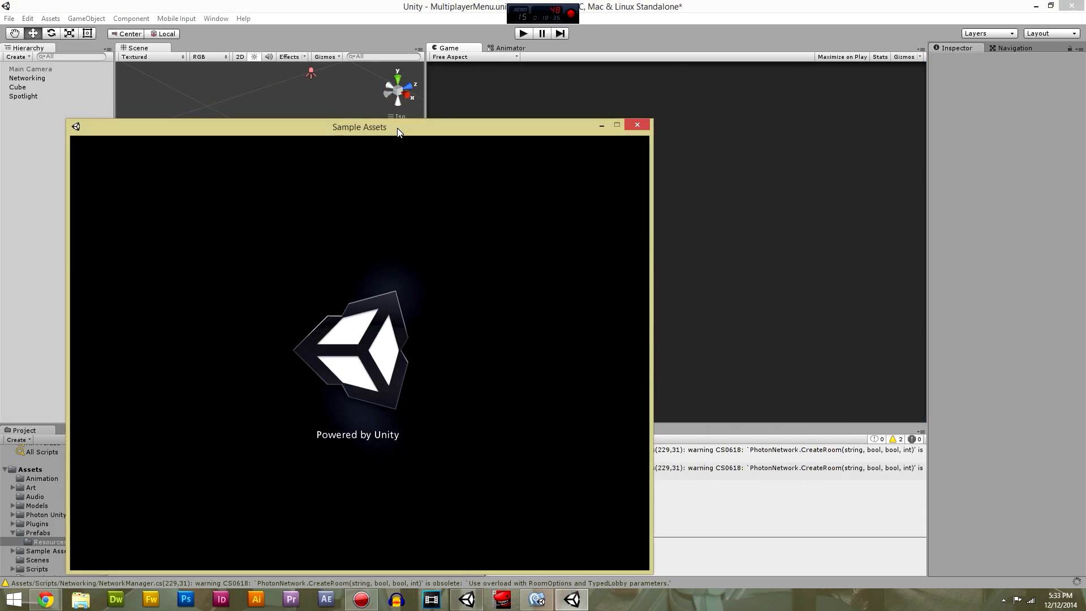
Start the game in the editor and submit the default player name in both the standalone and editor games, proceeding to Play.
{"action": "left_click", "coordinate": [589, 68]}
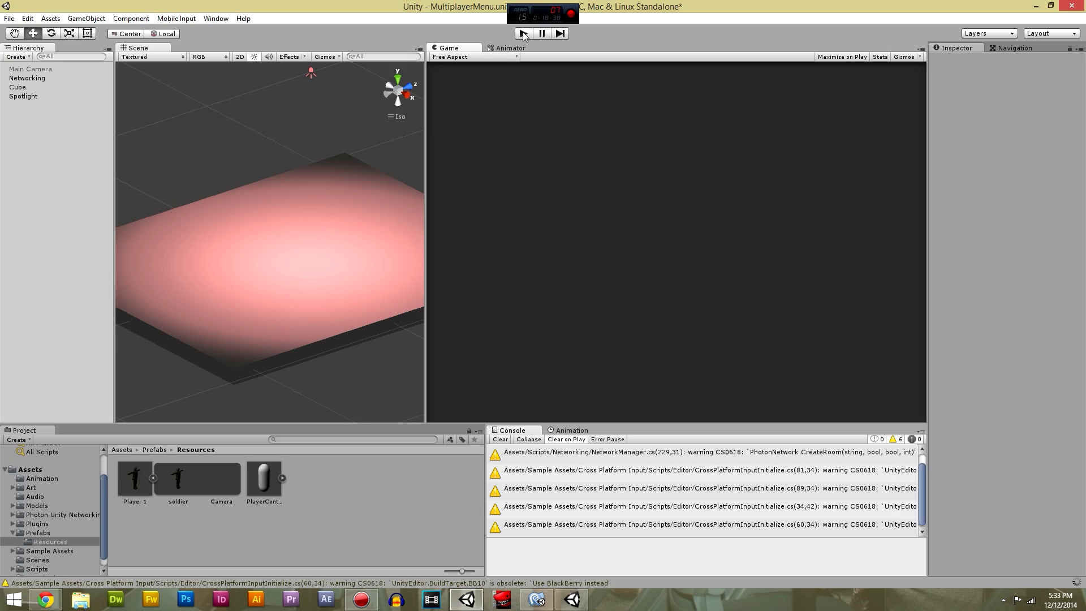
{"action": "left_click", "coordinate": [524, 35]}
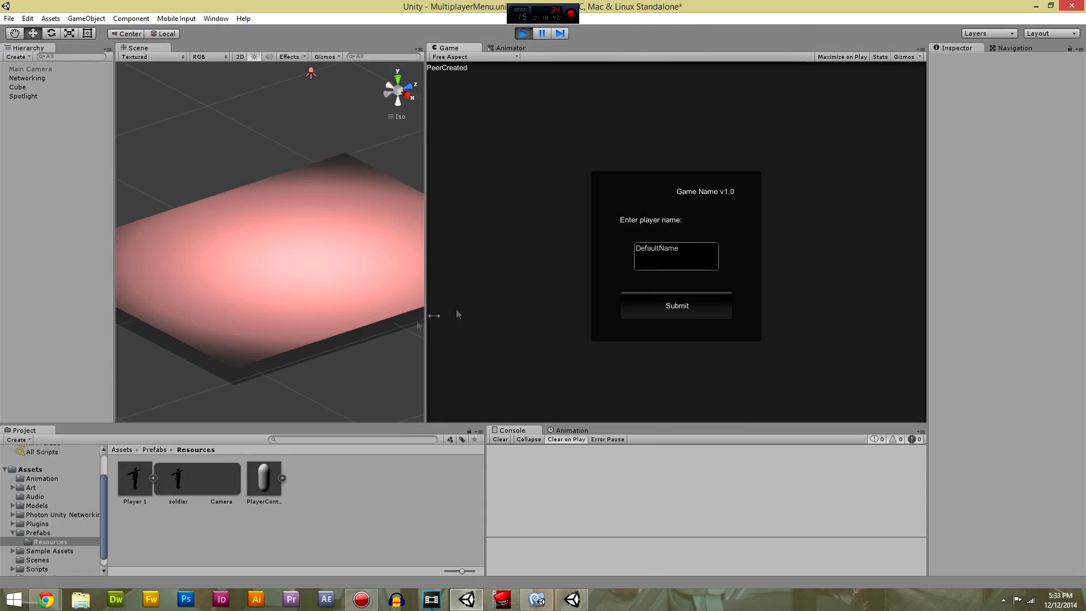
{"action": "key", "text": "alt+Tab"}
{"action": "left_click", "coordinate": [372, 424]}
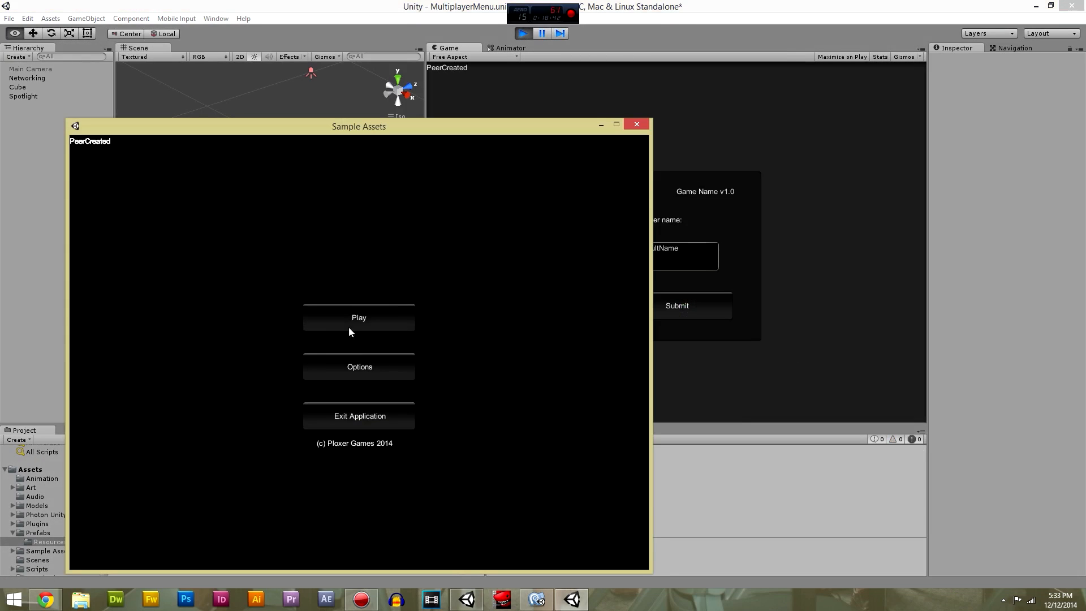
{"action": "left_click", "coordinate": [676, 310]}
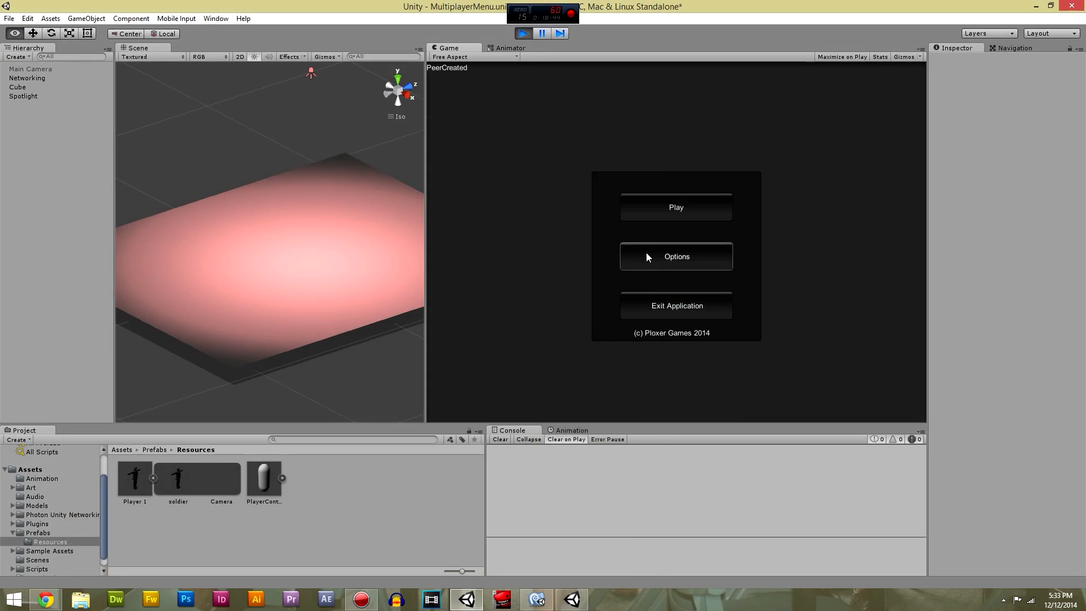
{"action": "left_click", "coordinate": [642, 257]}
Create a room from the standalone game and join DefaultName's Room from the editor's game.
{"action": "key", "text": "alt+Tab"}
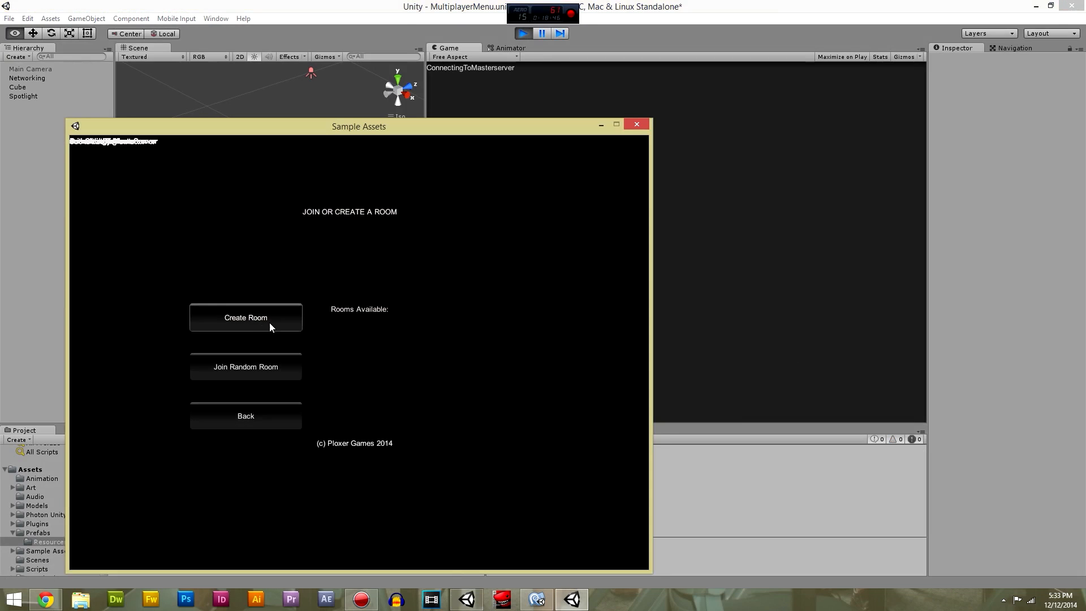
{"action": "left_click", "coordinate": [269, 324]}
{"action": "left_click", "coordinate": [213, 408]}
{"action": "left_click", "coordinate": [671, 255]}
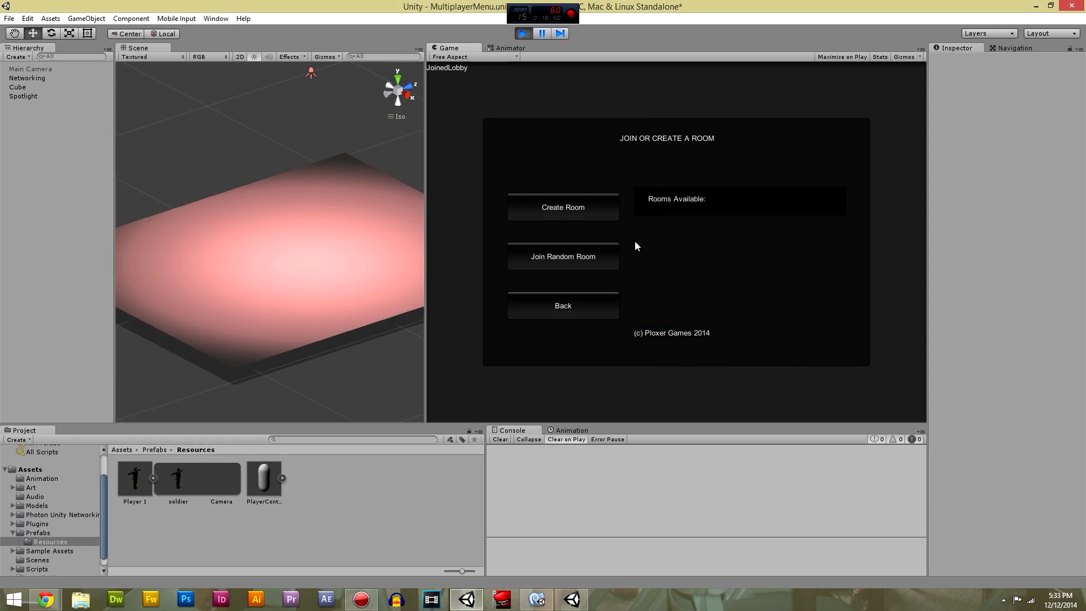
{"action": "left_click", "coordinate": [715, 237]}
Spawn a player in the standalone game and another one in the editor's game.
{"action": "key", "text": "alt+Tab"}
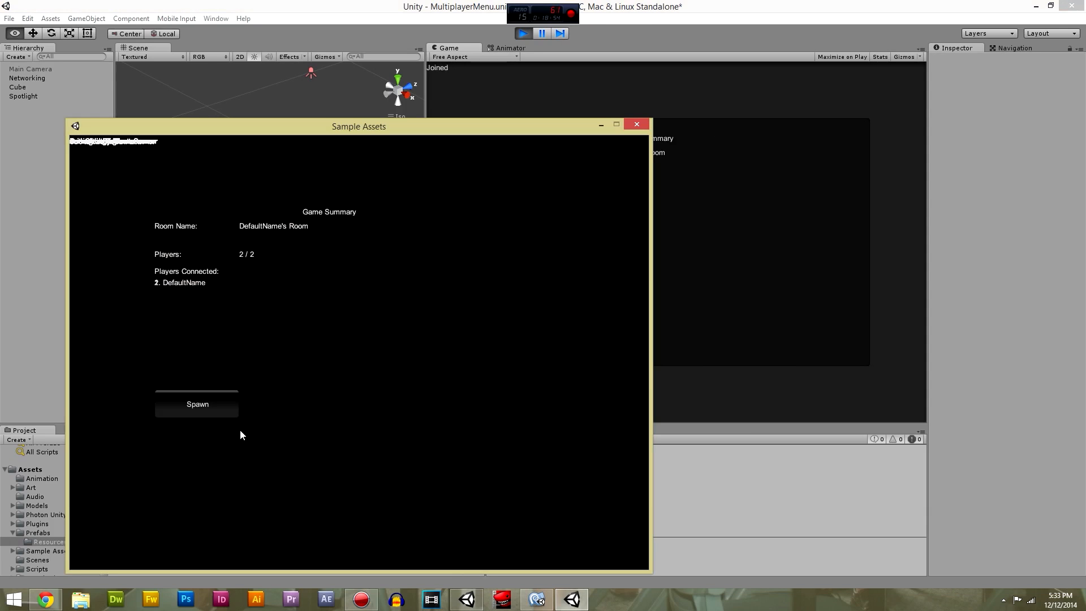
{"action": "left_click", "coordinate": [201, 403]}
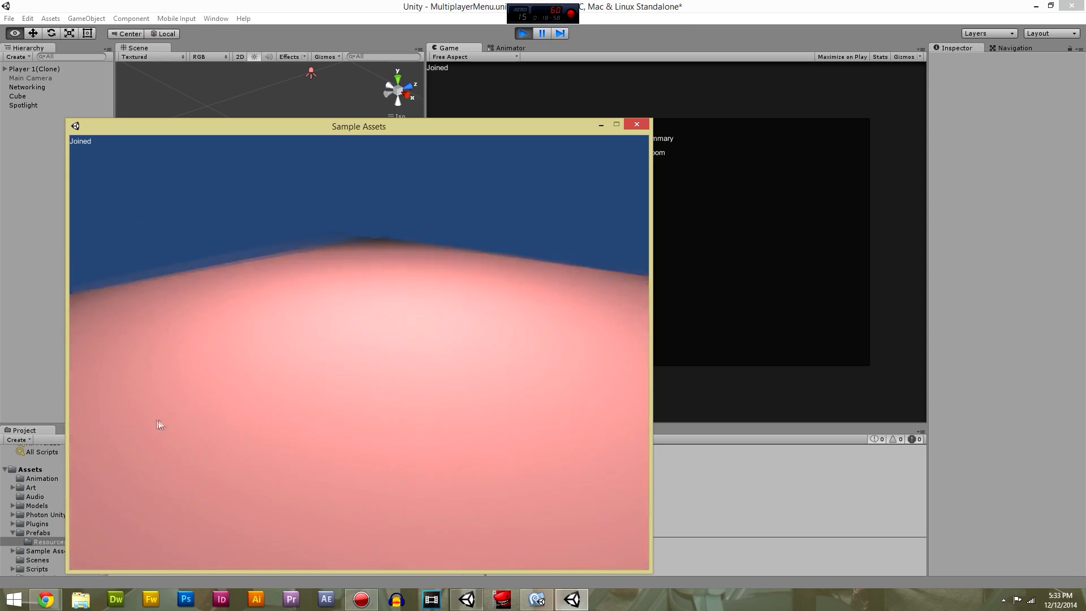
{"action": "key", "text": "alt+Tab"}
{"action": "left_click", "coordinate": [537, 330]}
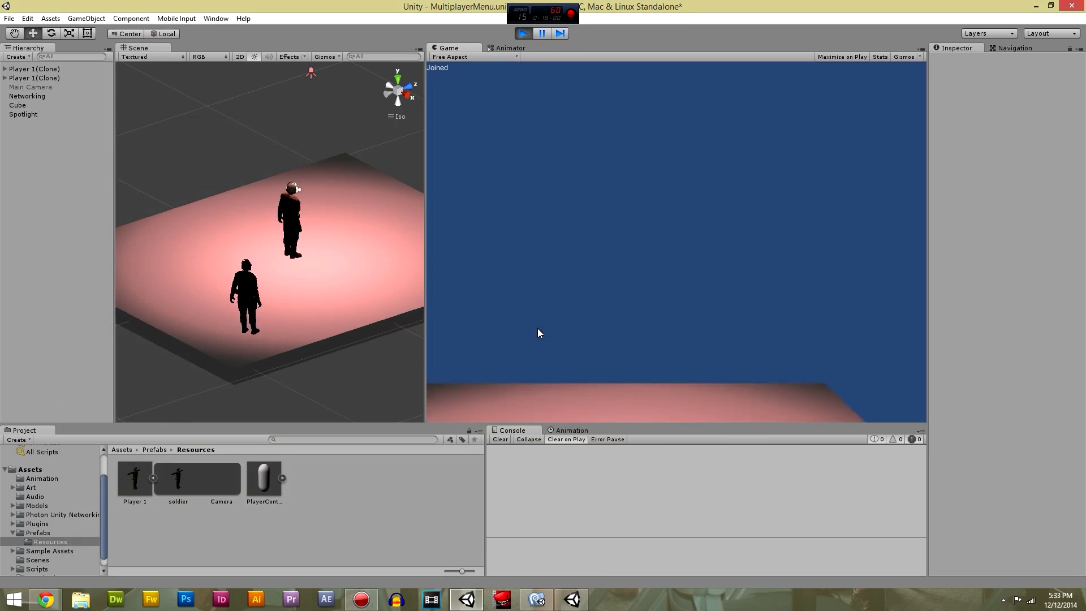
Walk and turn the editor's player around the platform while watching how both soldiers animate.
{"action": "key", "text": "w"}
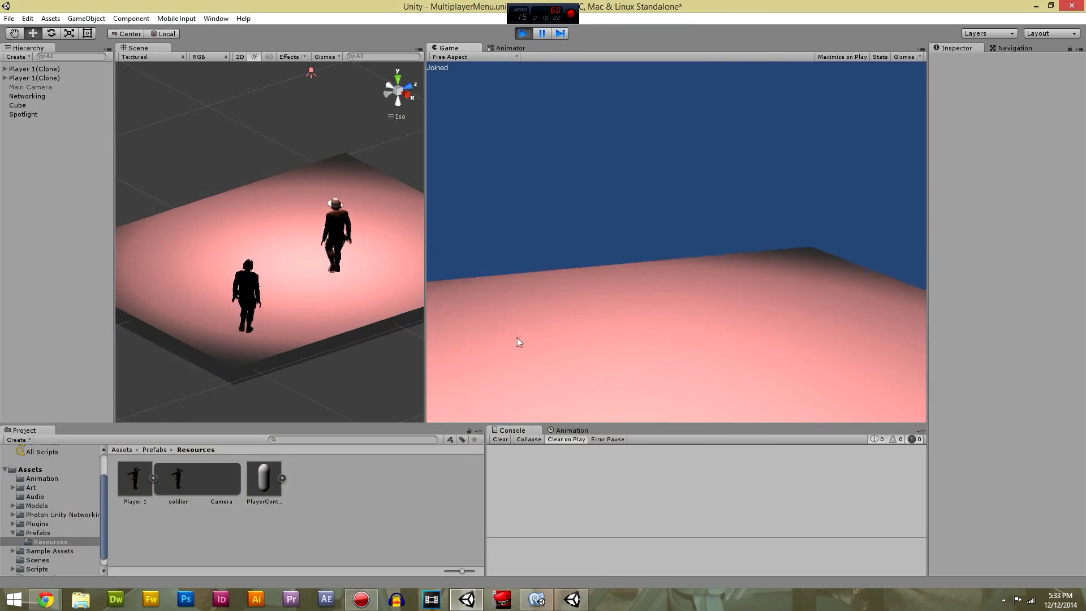
{"action": "key", "text": "w"}
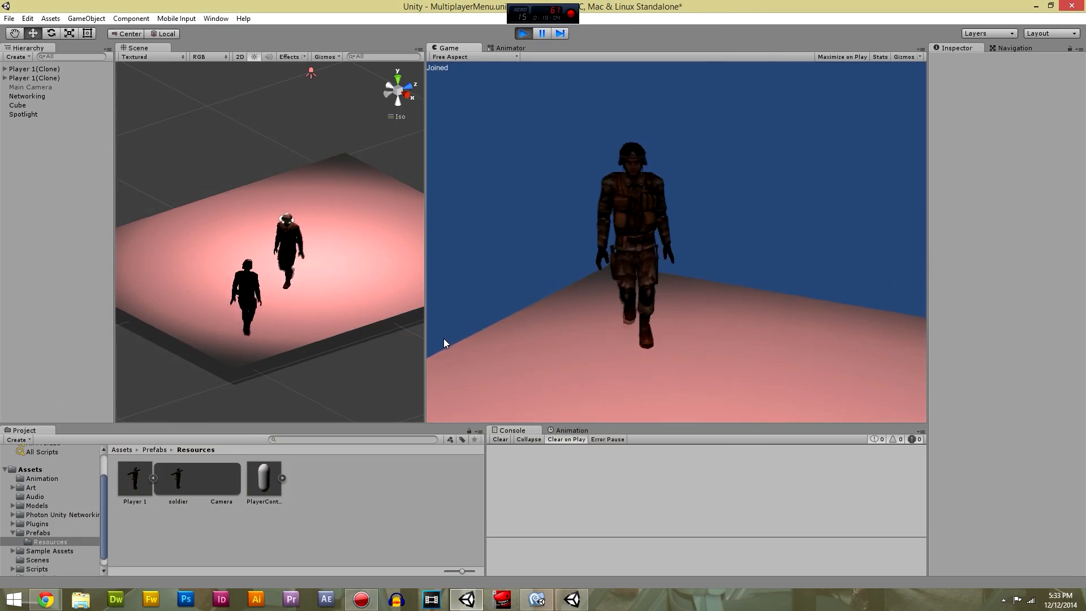
{"action": "key", "text": "w"}
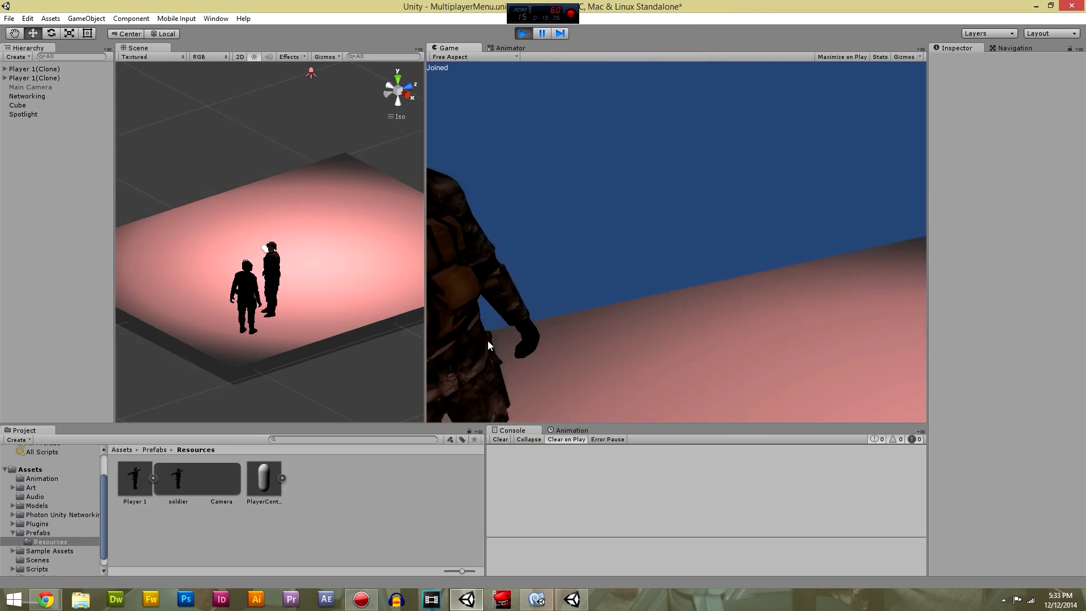
{"action": "key", "text": "w"}
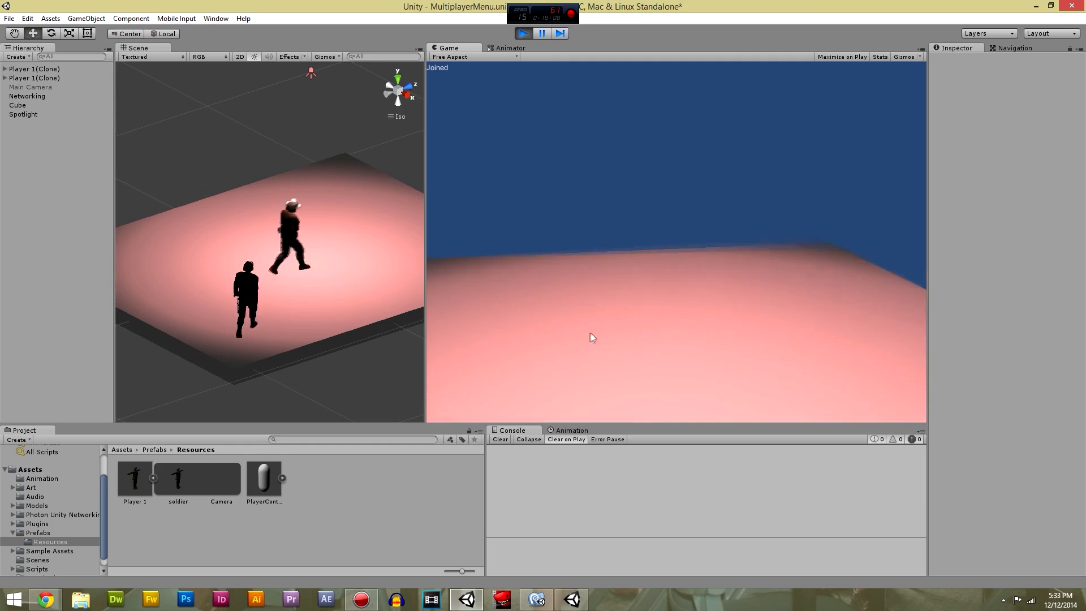
{"action": "key", "text": "w"}
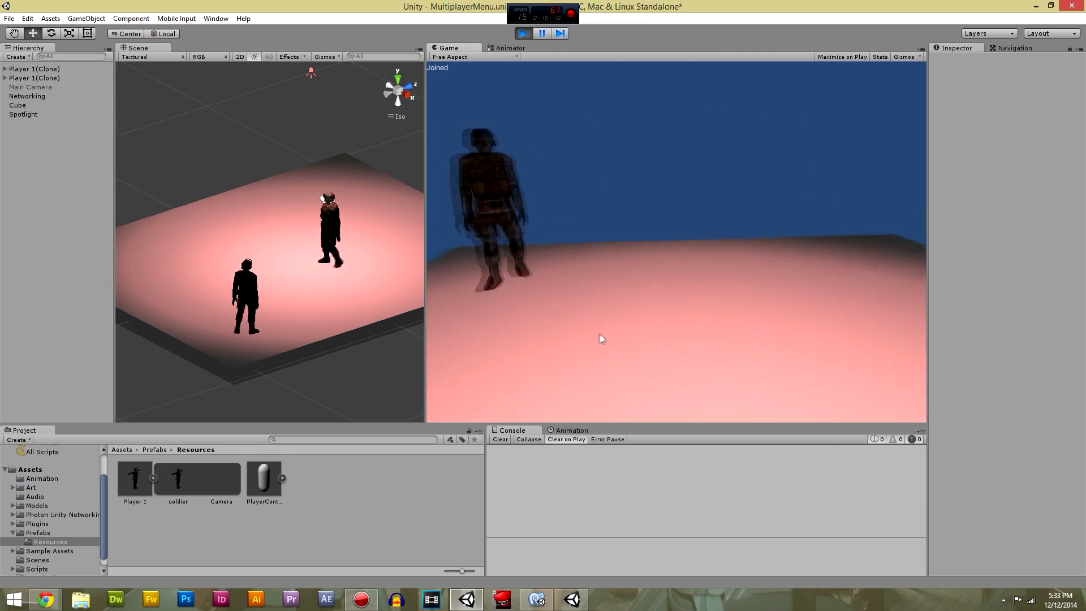
{"action": "key", "text": "alt"}
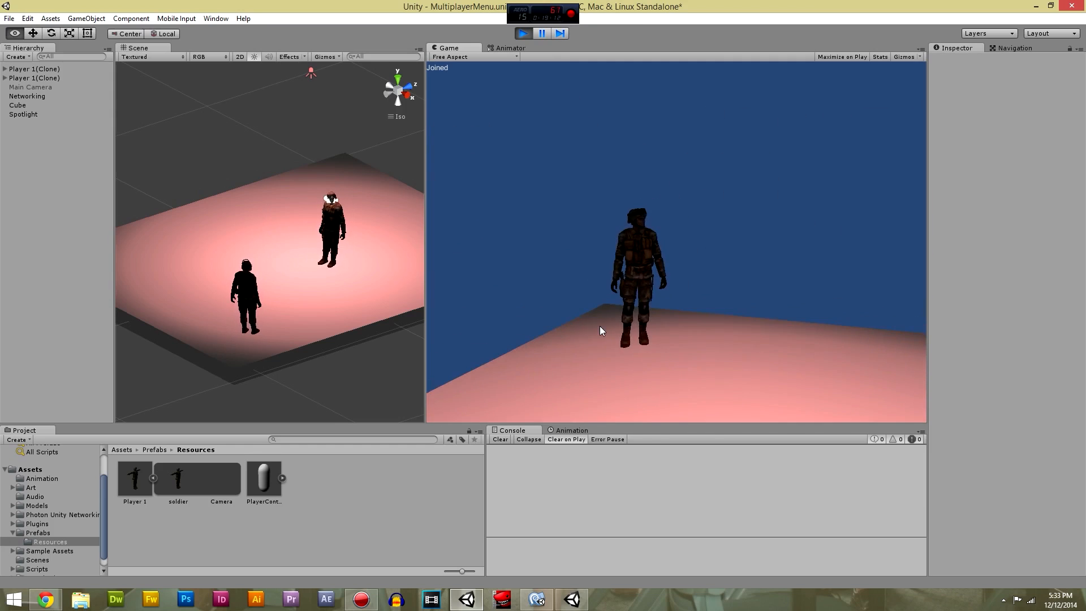
Switch to the standalone game, walk its player forward and move its window aside to compare both views.
{"action": "key", "text": "alt+Tab"}
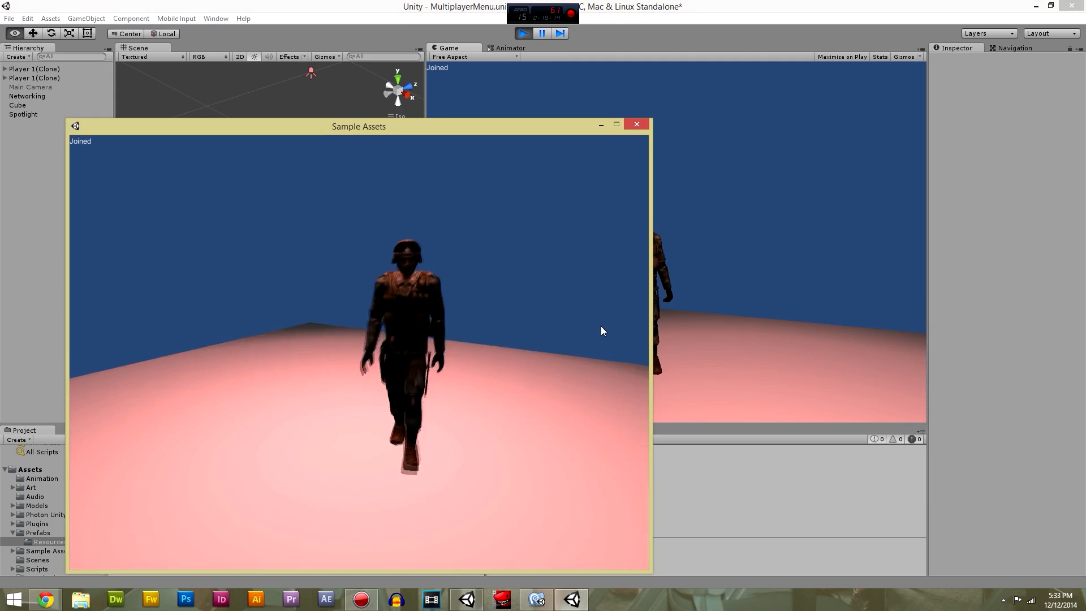
{"action": "key", "text": "w"}
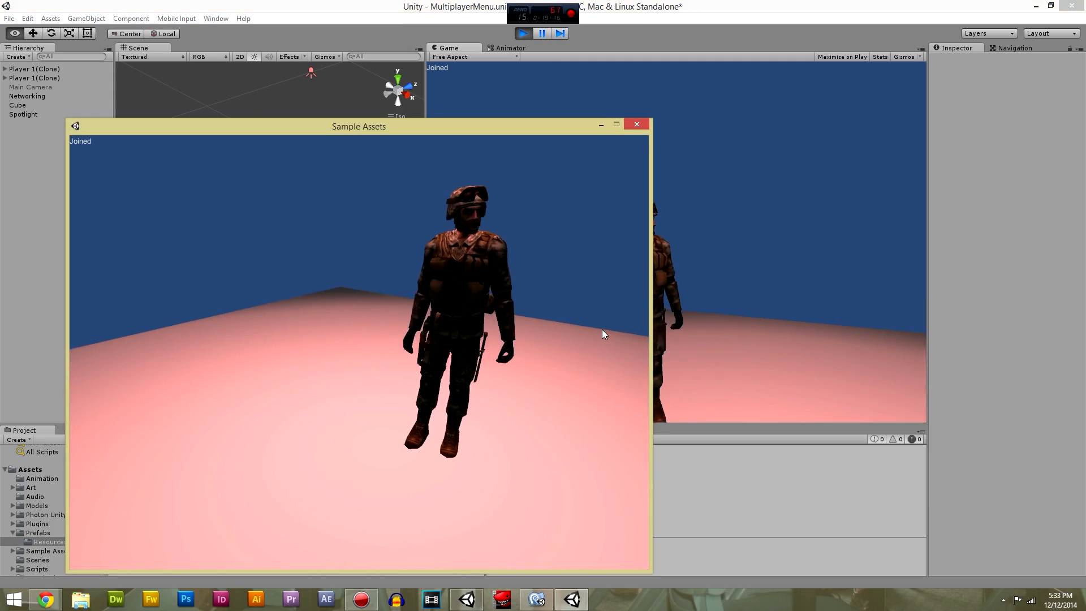
{"action": "key", "text": "alt+Tab"}
{"action": "key", "text": "alt+Tab"}
{"action": "left_click_drag", "start_coordinate": [521, 130], "coordinate": [463, 112]}
{"action": "key", "text": "alt+Tab"}
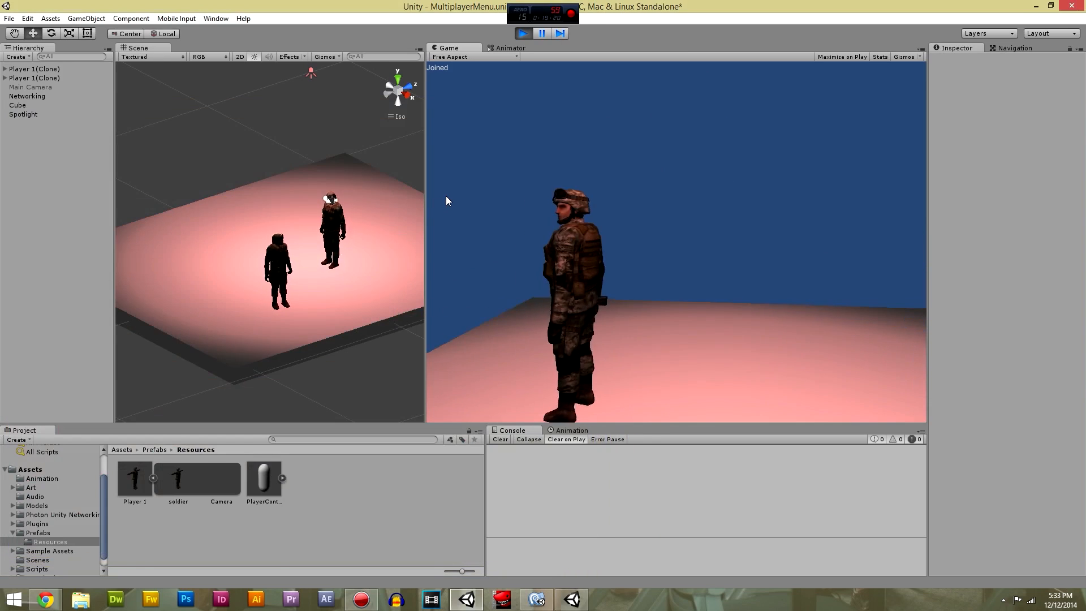
Strafe and walk the standalone player across the platform, comparing its movement and animation with the editor's view.
{"action": "key", "text": "alt+Tab"}
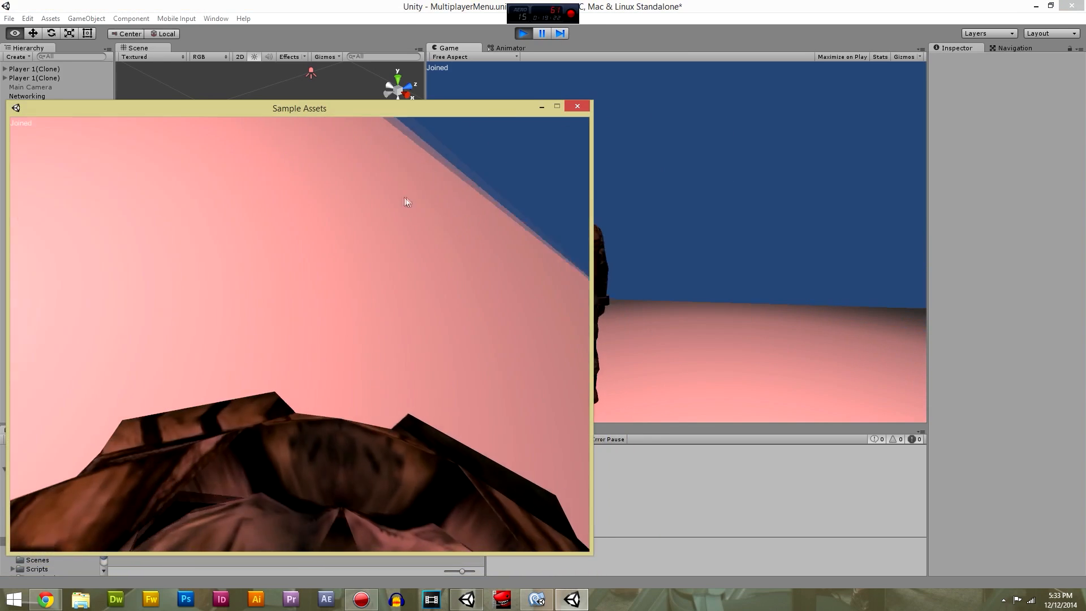
{"action": "key", "text": "d"}
{"action": "key", "text": "d"}
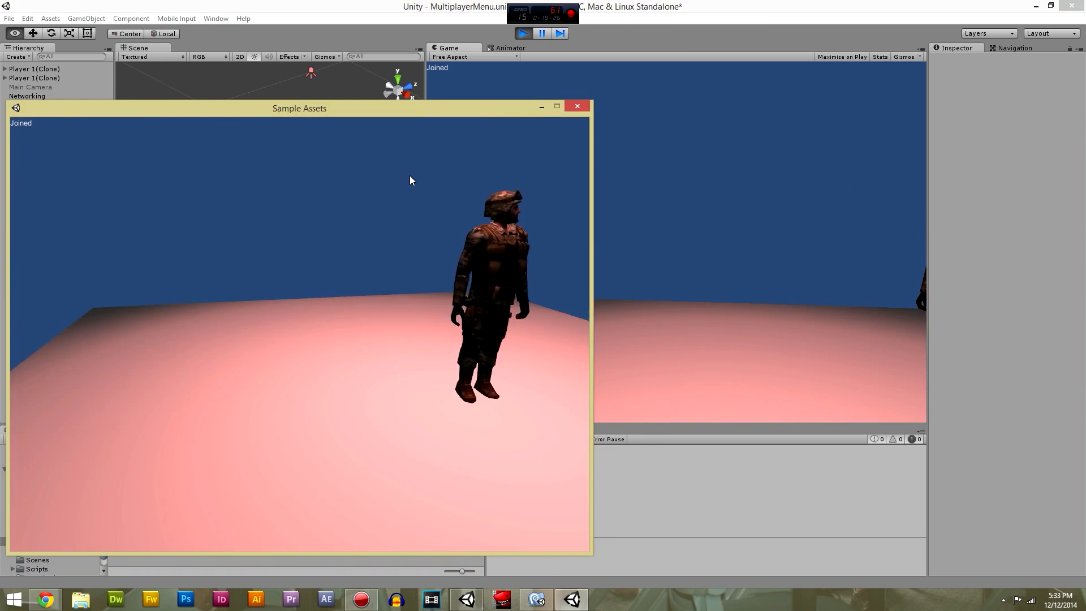
{"action": "key", "text": "w"}
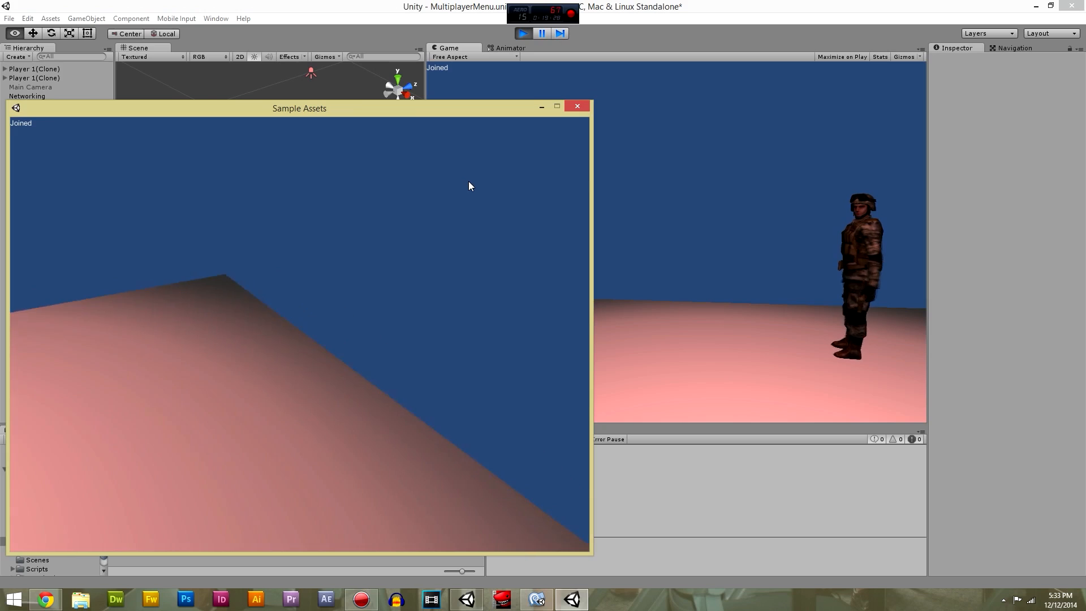
{"action": "key", "text": "alt+Tab"}
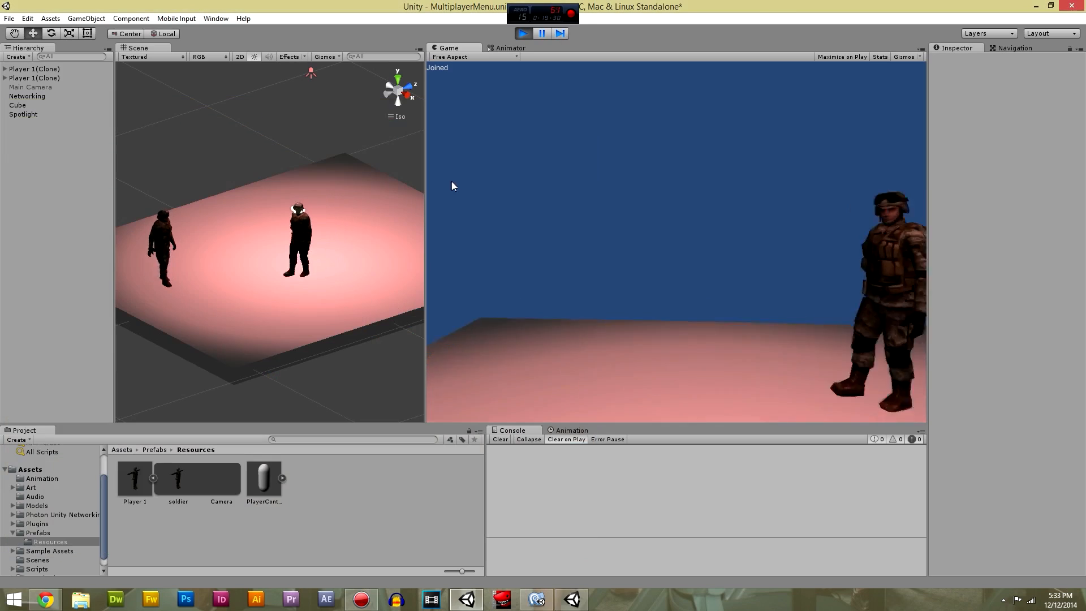
Walk the editor's player forward near the other soldier while watching both characters' animations.
{"action": "key", "text": "w"}
{"action": "key", "text": "w"}
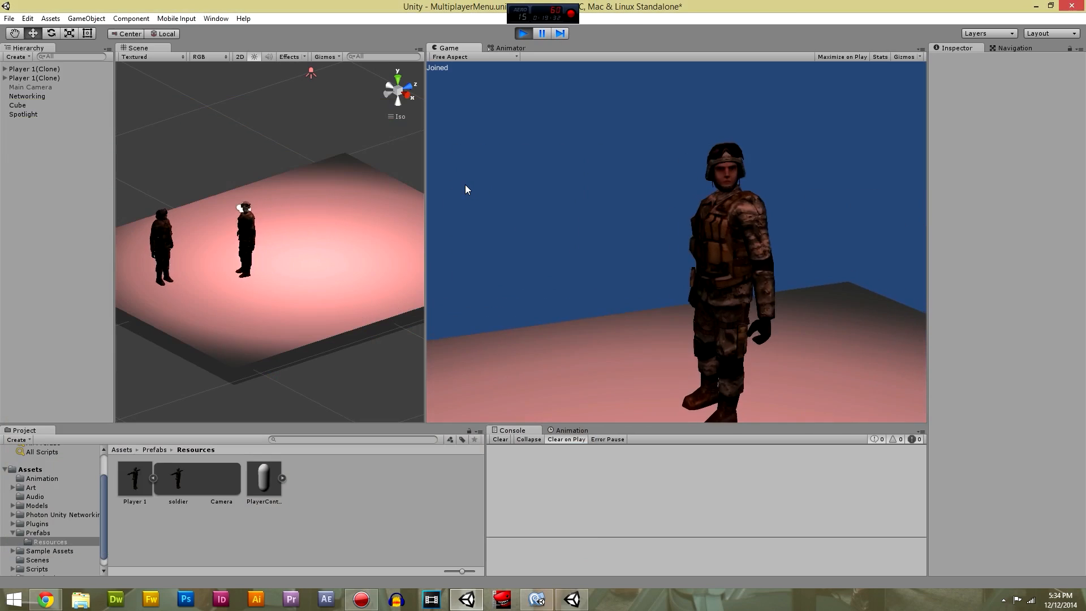
{"action": "key", "text": "w"}
{"action": "key", "text": "w"}
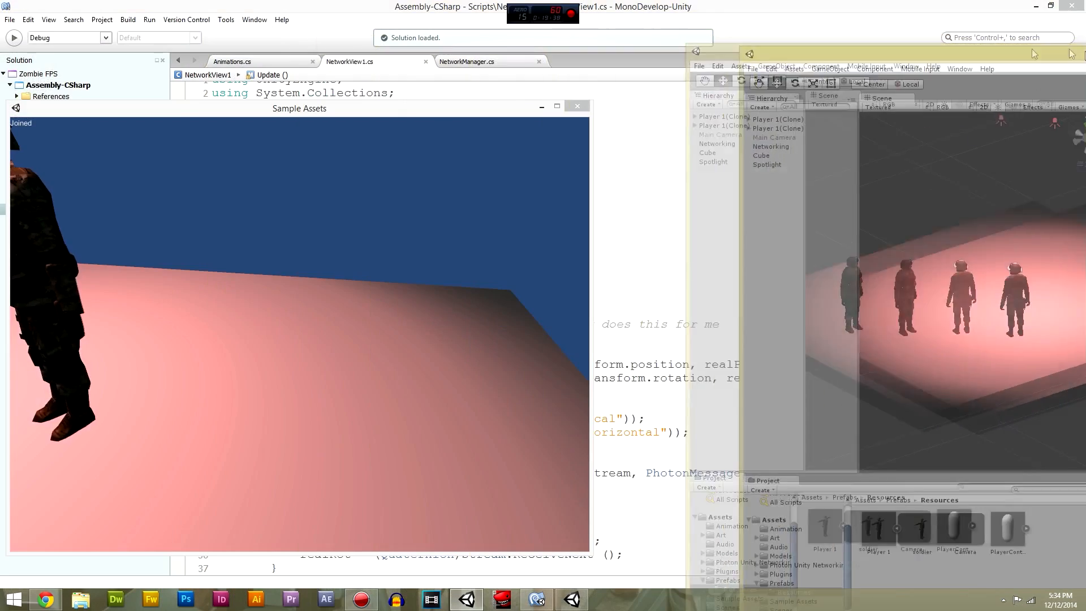
Arrange the editor and the standalone game side by side and restart the game in the editor.
{"action": "left_click_drag", "start_coordinate": [1070, 52], "coordinate": [1085, 71]}
{"action": "left_click_drag", "start_coordinate": [403, 108], "coordinate": [487, 77]}
{"action": "left_click", "coordinate": [832, 69]}
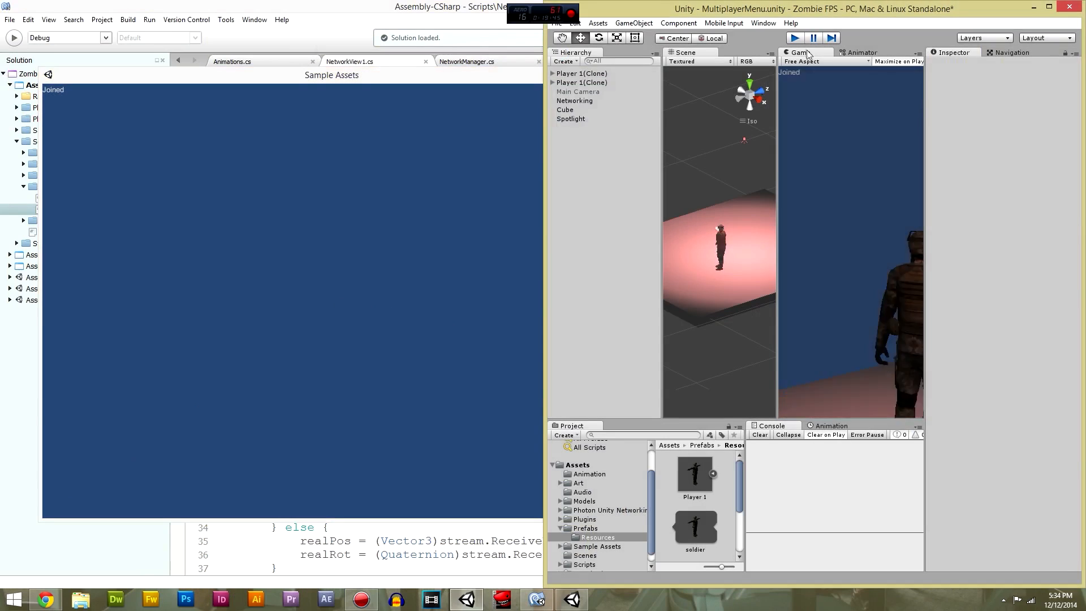
{"action": "left_click", "coordinate": [795, 38]}
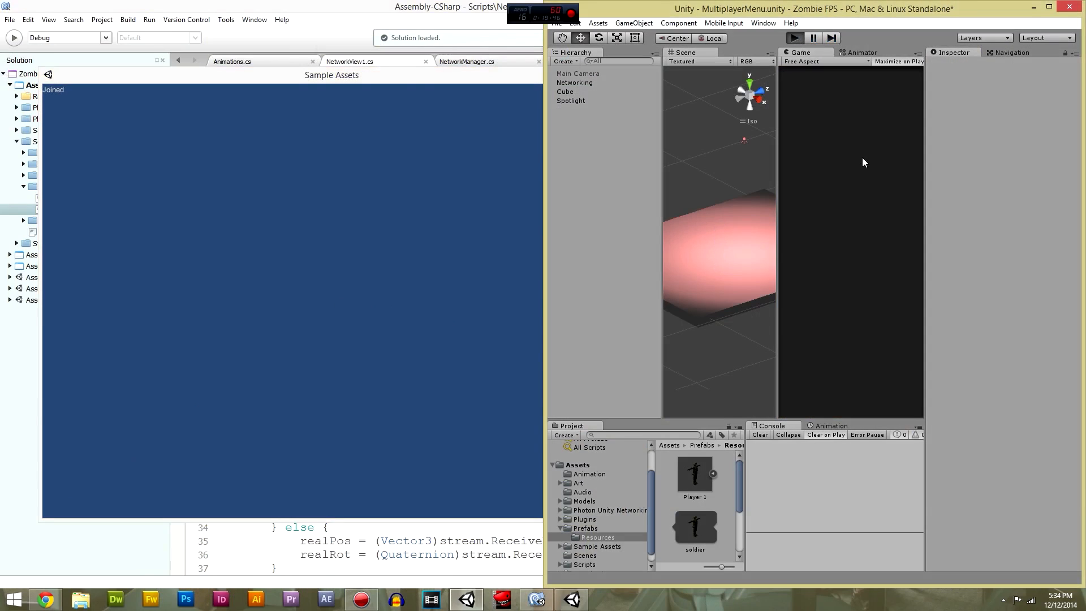
{"action": "left_click_drag", "start_coordinate": [406, 79], "coordinate": [365, 78]}
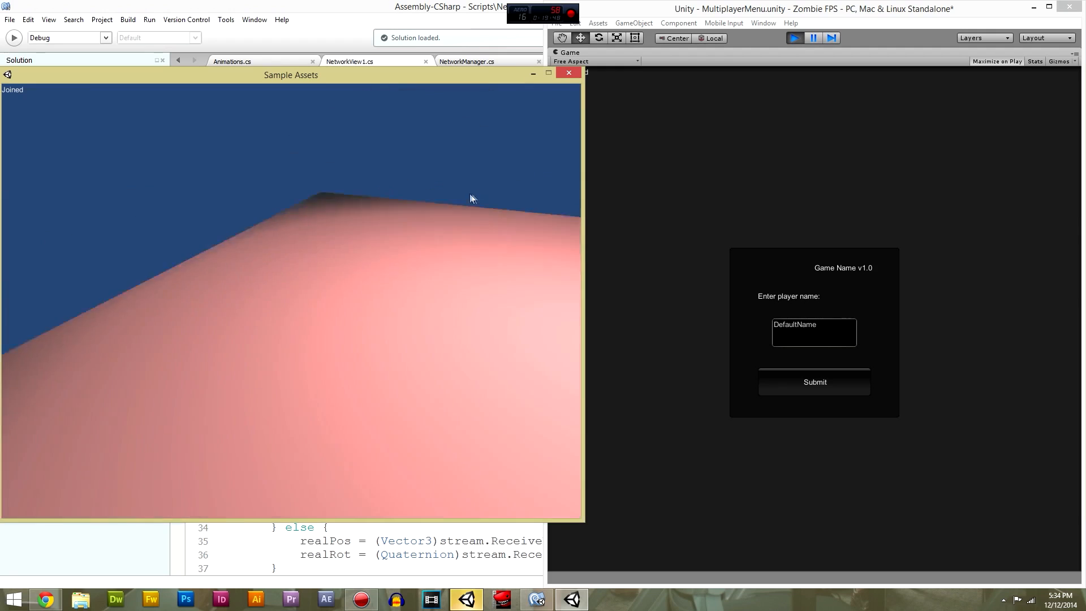
Join DefaultName's Room from the editor's game under the default player name and spawn a player.
{"action": "left_click", "coordinate": [796, 361]}
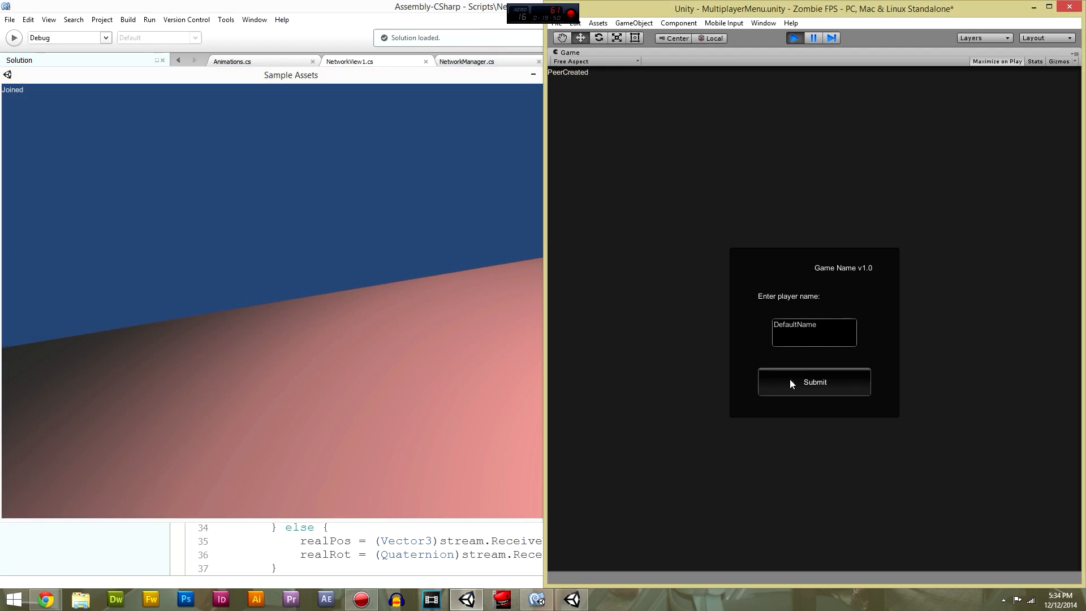
{"action": "left_click", "coordinate": [790, 380]}
{"action": "left_click", "coordinate": [781, 334]}
{"action": "left_click", "coordinate": [794, 338]}
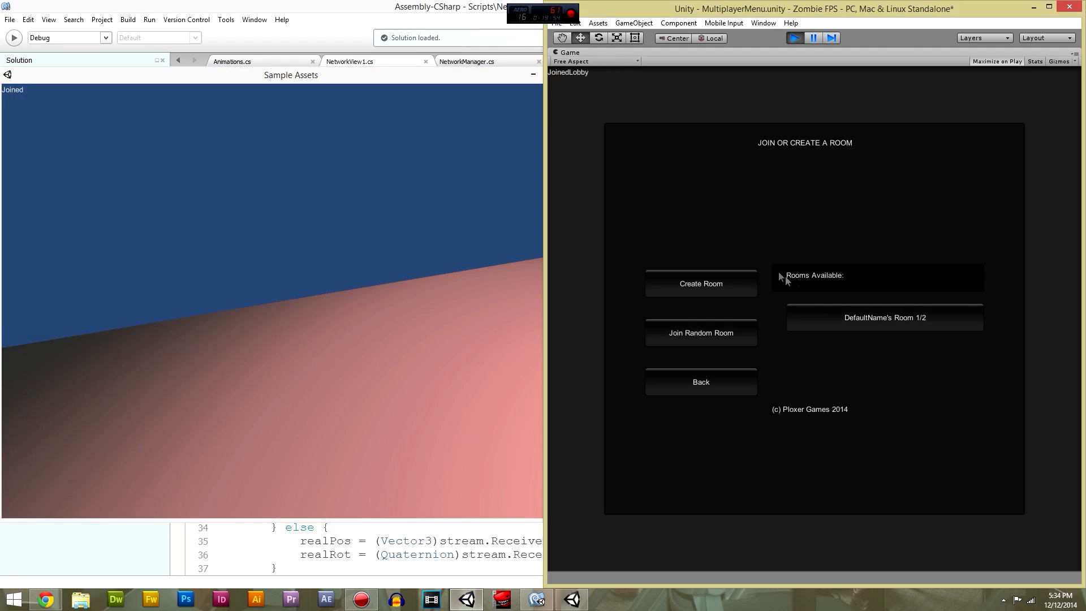
{"action": "left_click", "coordinate": [884, 317]}
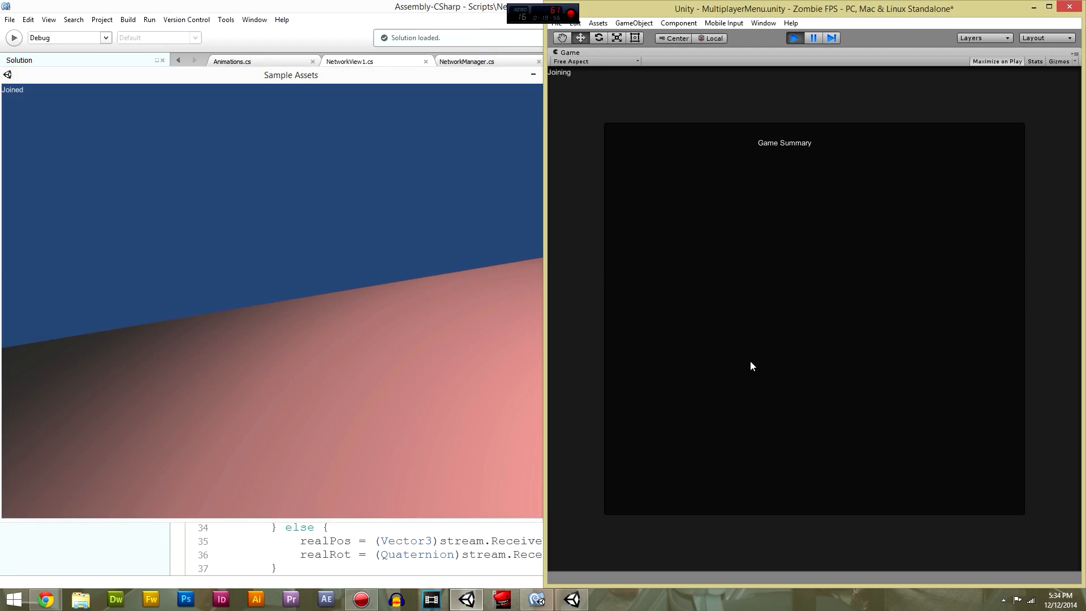
{"action": "left_click", "coordinate": [700, 345]}
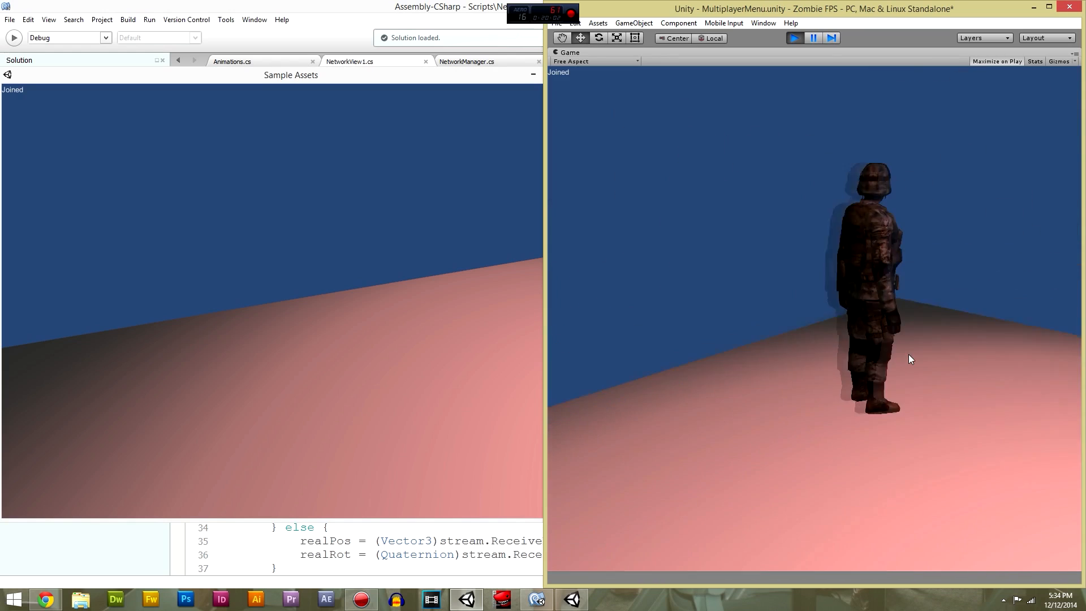
Alternate between the two game windows and walk the players, comparing how each soldier moves in the other client's view.
{"action": "key", "text": "alt+Tab"}
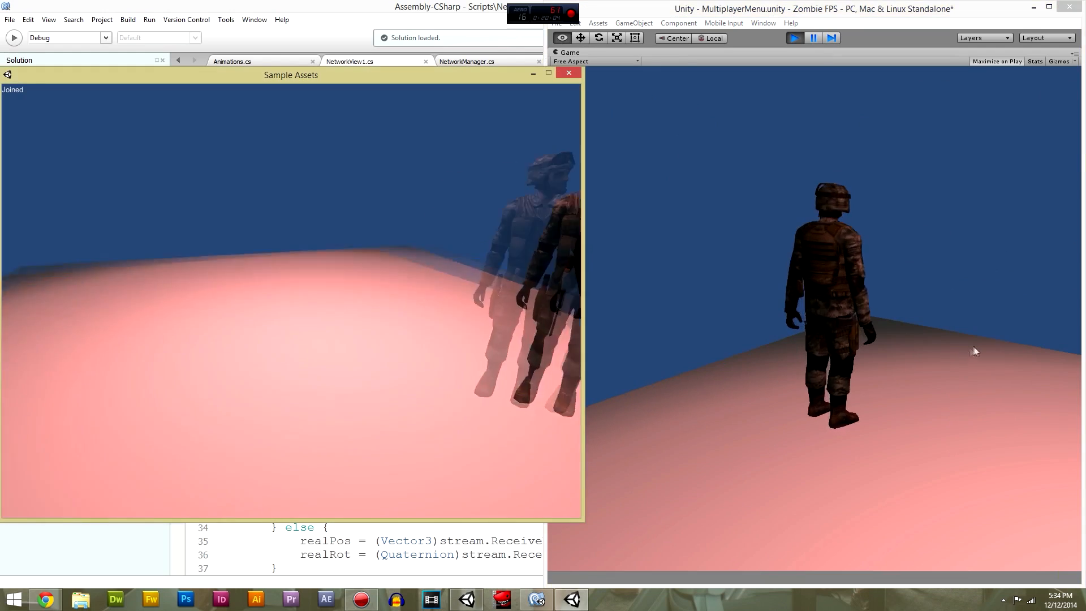
{"action": "key", "text": "alt+Tab"}
{"action": "key", "text": "w"}
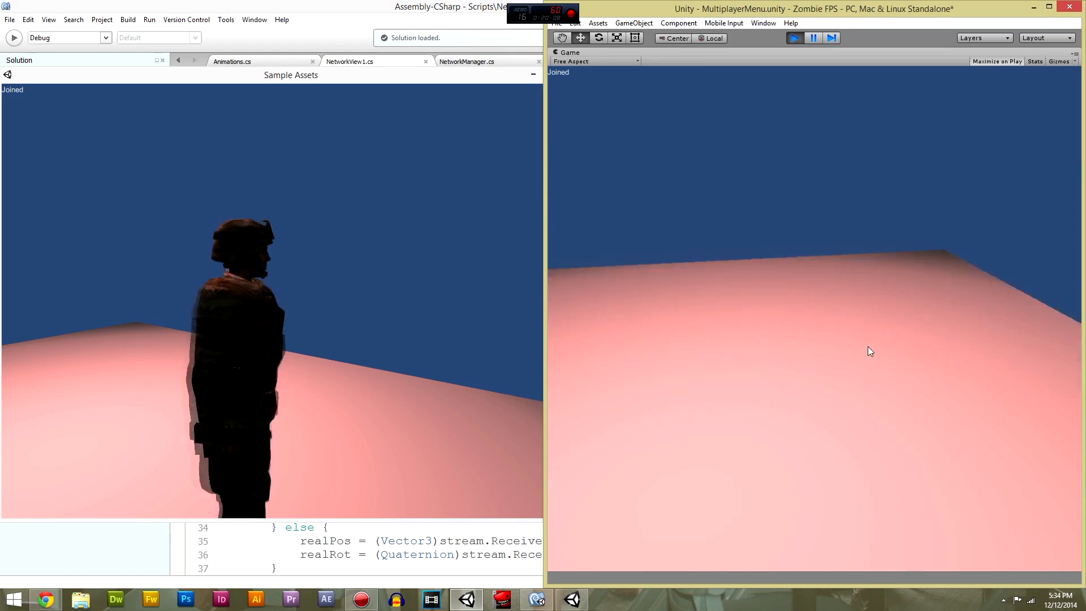
{"action": "key", "text": "w"}
{"action": "key", "text": "w"}
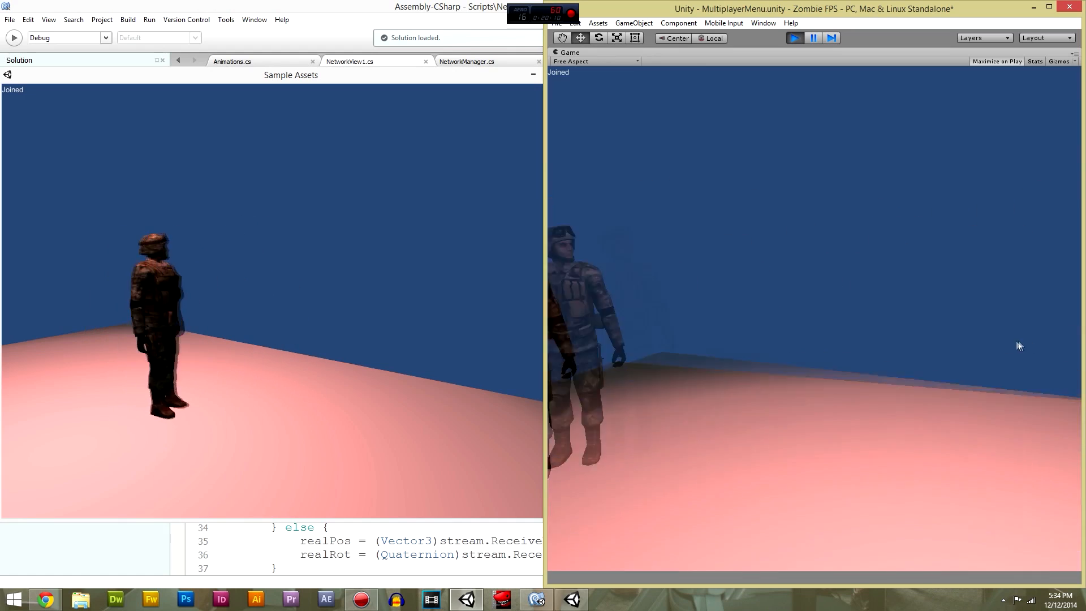
Close the standalone game, maximize the editor and stop its running game.
{"action": "left_click", "coordinate": [480, 101]}
{"action": "left_click", "coordinate": [569, 68]}
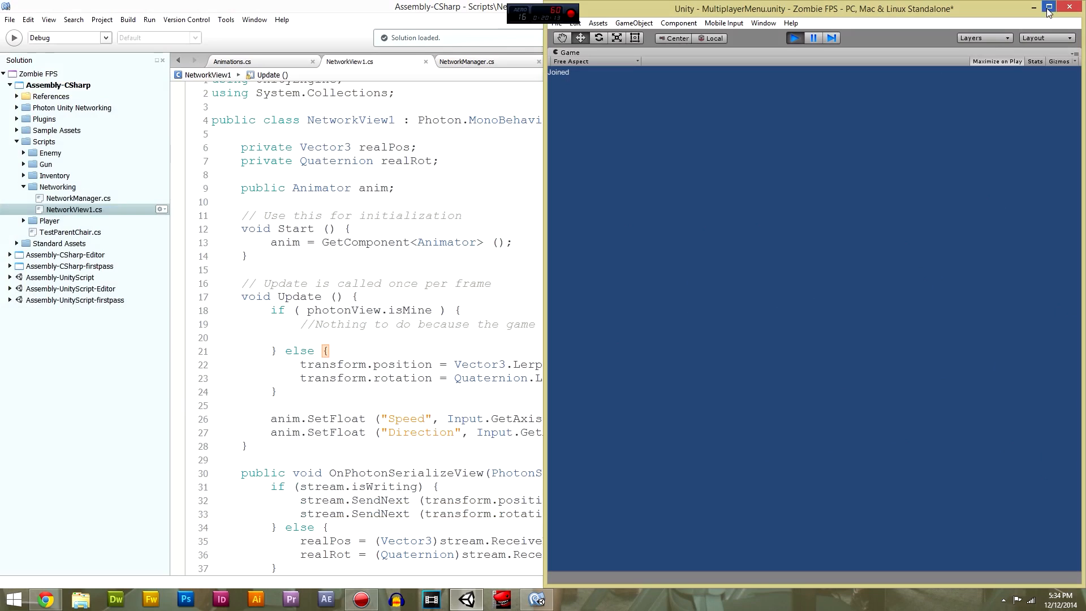
{"action": "left_click", "coordinate": [1049, 7]}
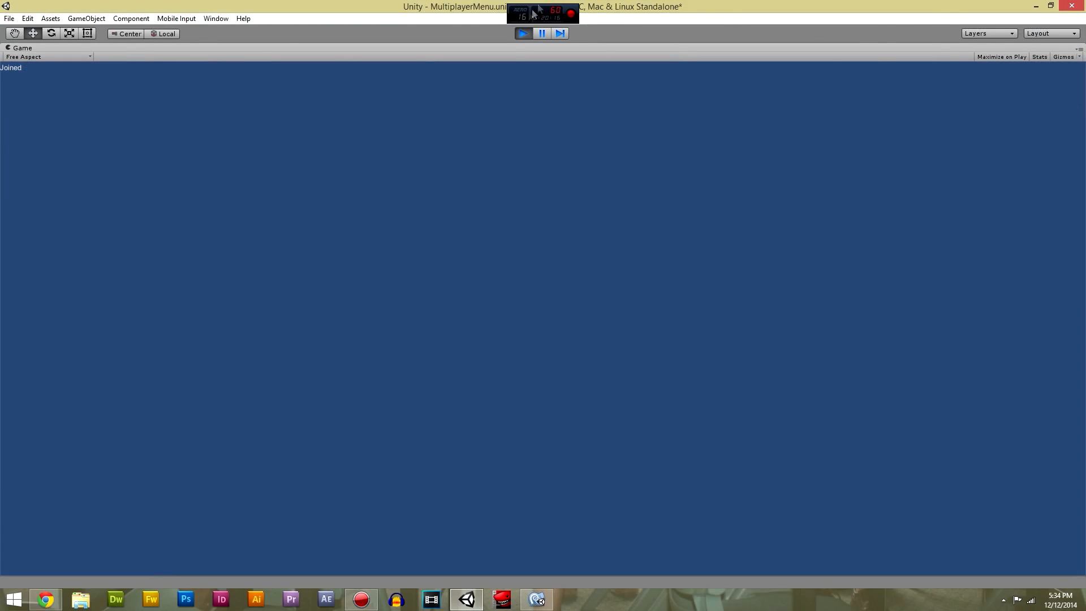
{"action": "left_click", "coordinate": [524, 33]}
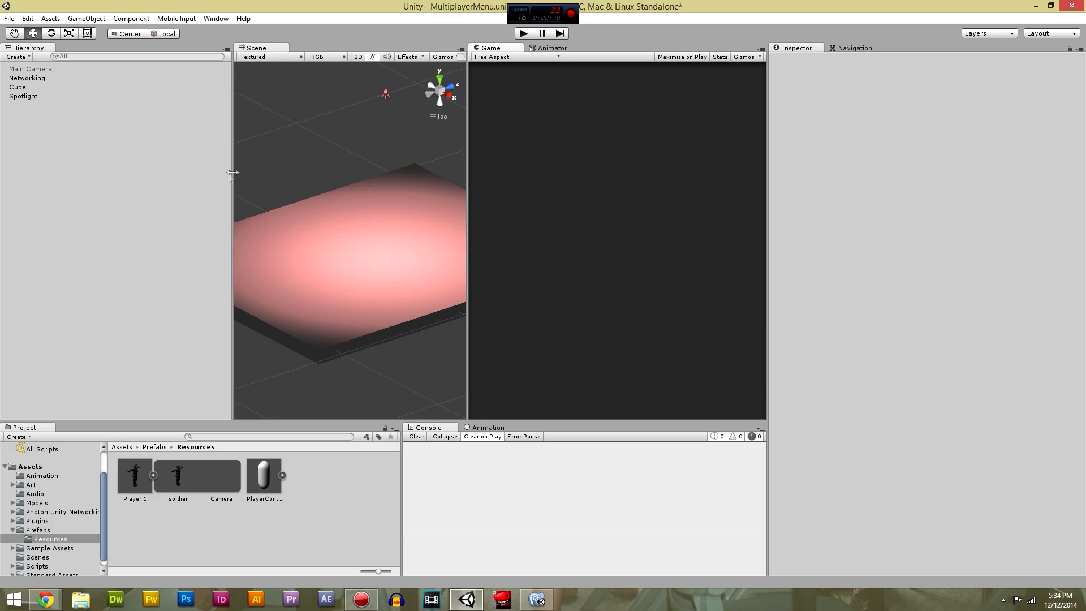
Rearrange the editor layout with a narrower Hierarchy and Inspector and a larger Game view.
{"action": "left_click_drag", "start_coordinate": [233, 172], "coordinate": [115, 172]}
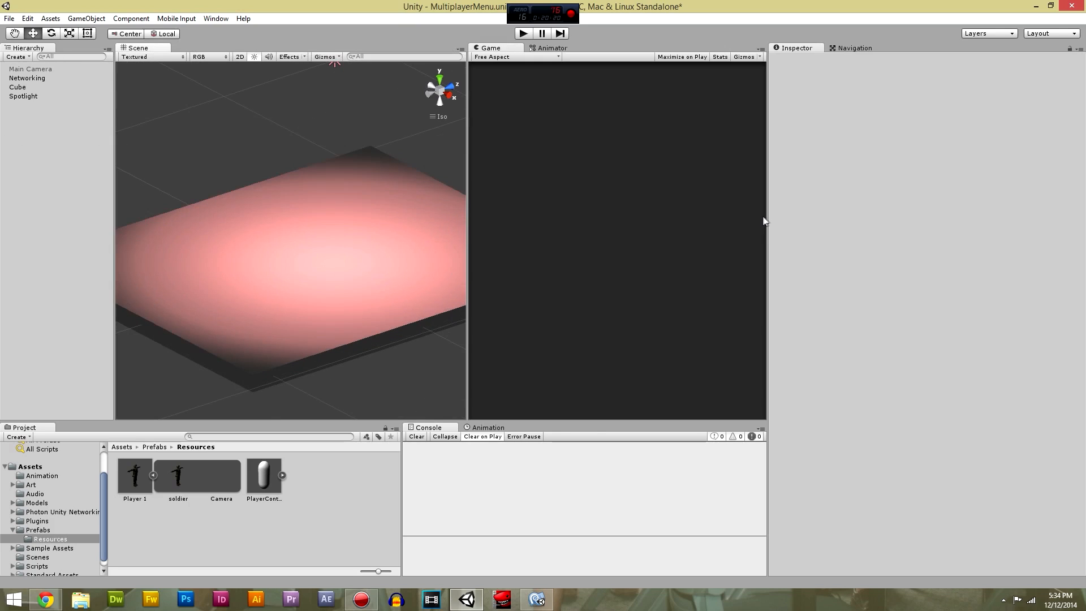
{"action": "left_click_drag", "start_coordinate": [768, 216], "coordinate": [930, 272]}
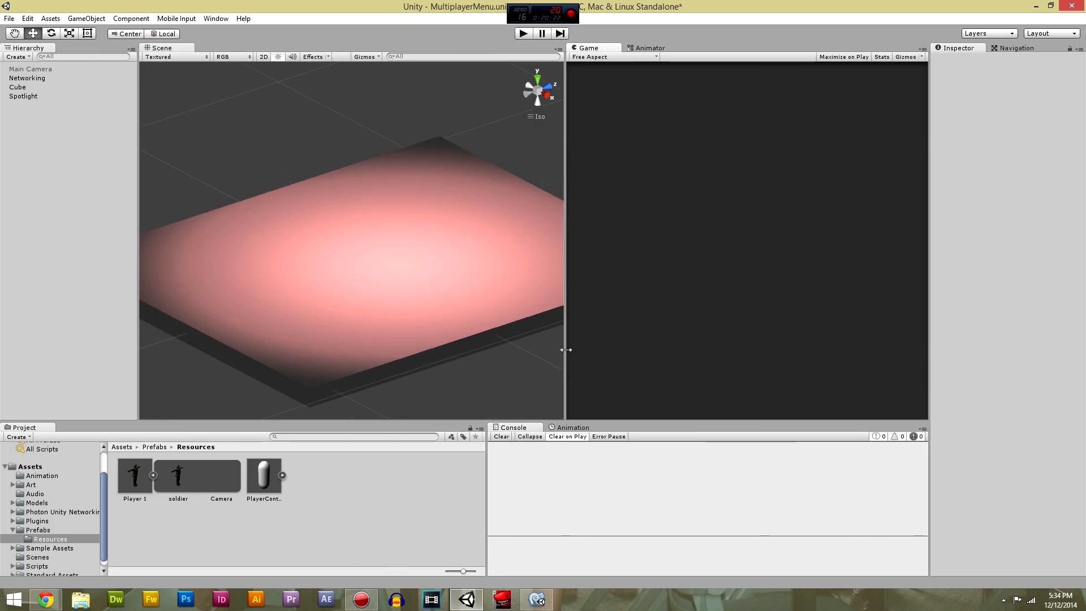
{"action": "left_click_drag", "start_coordinate": [566, 345], "coordinate": [479, 350]}
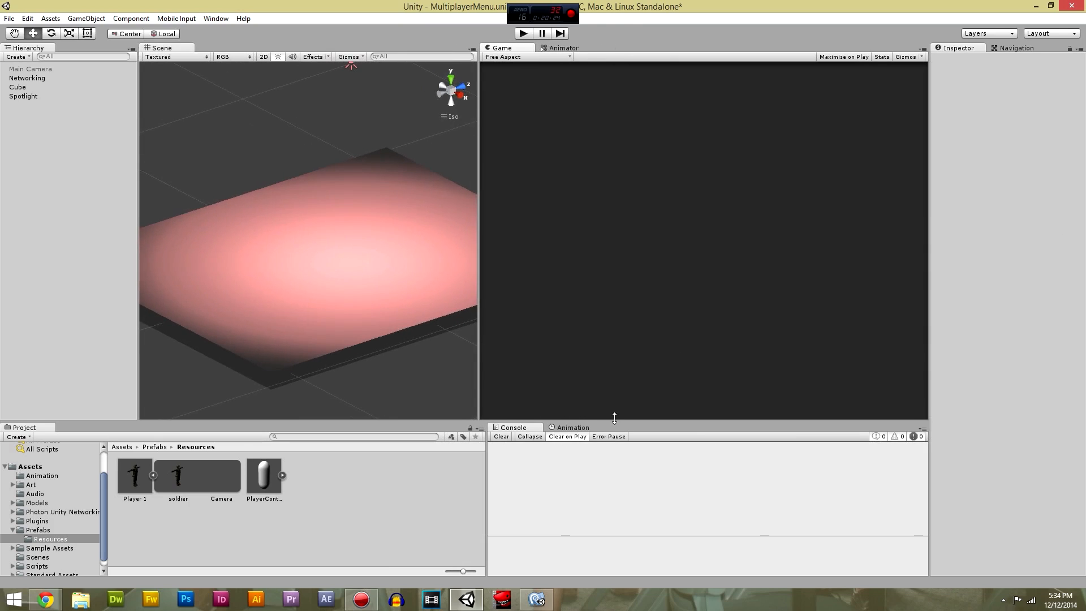
{"action": "left_click_drag", "start_coordinate": [615, 418], "coordinate": [622, 445]}
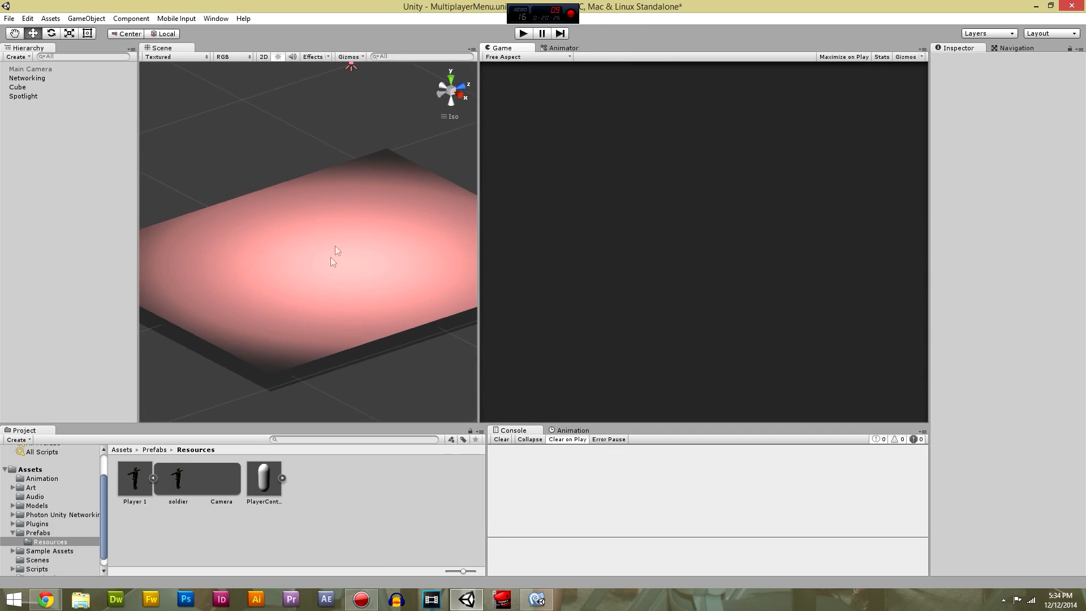
{"action": "middle_click_drag", "start_coordinate": [374, 329], "coordinate": [362, 308]}
{"action": "right_click_drag", "start_coordinate": [362, 308], "coordinate": [313, 287]}
{"action": "middle_click_drag", "start_coordinate": [313, 286], "coordinate": [410, 300]}
{"action": "right_click_drag", "start_coordinate": [410, 301], "coordinate": [504, 305]}
{"action": "middle_click_drag", "start_coordinate": [348, 258], "coordinate": [307, 261]}
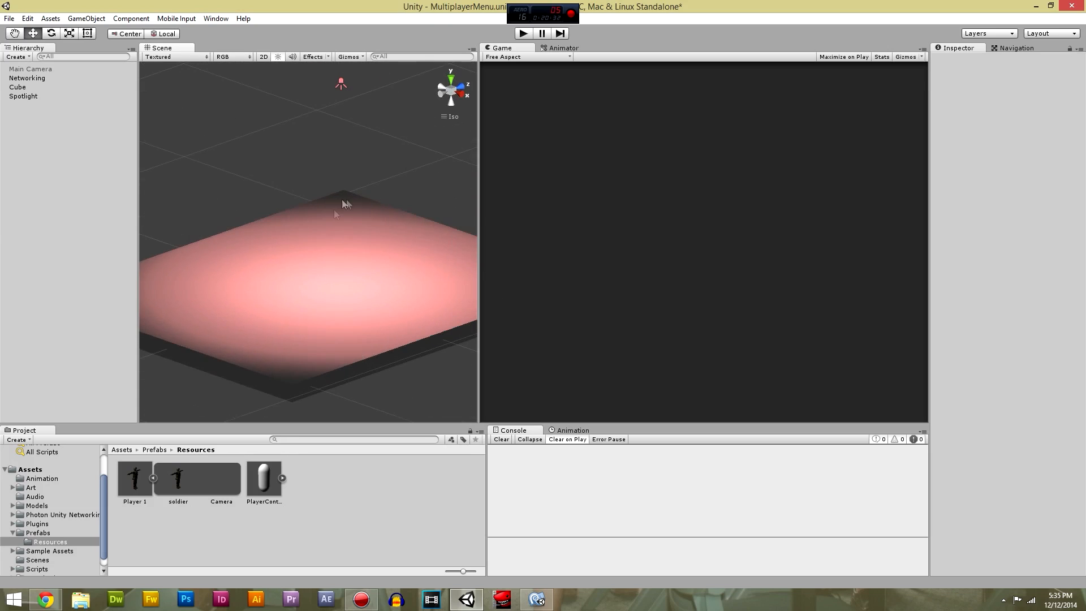